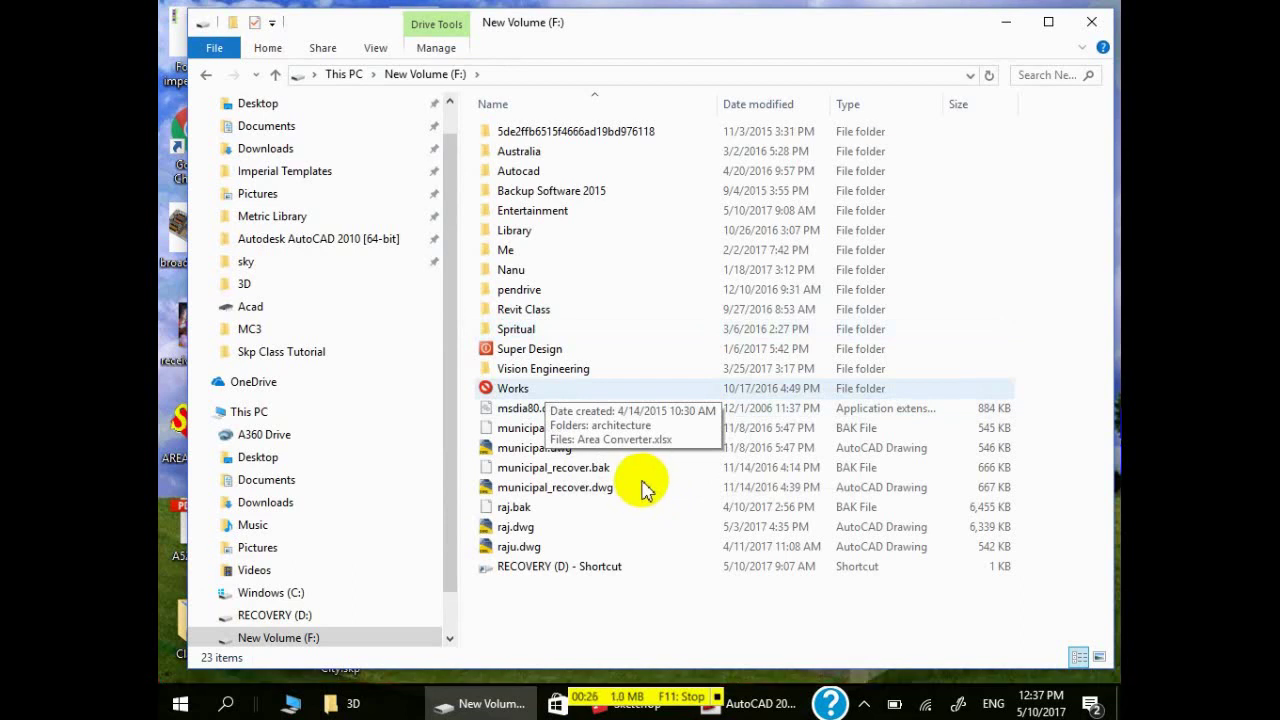
Return to the top level of New Volume (F:) after briefly opening the Autocad folder.
double_click(622, 220)
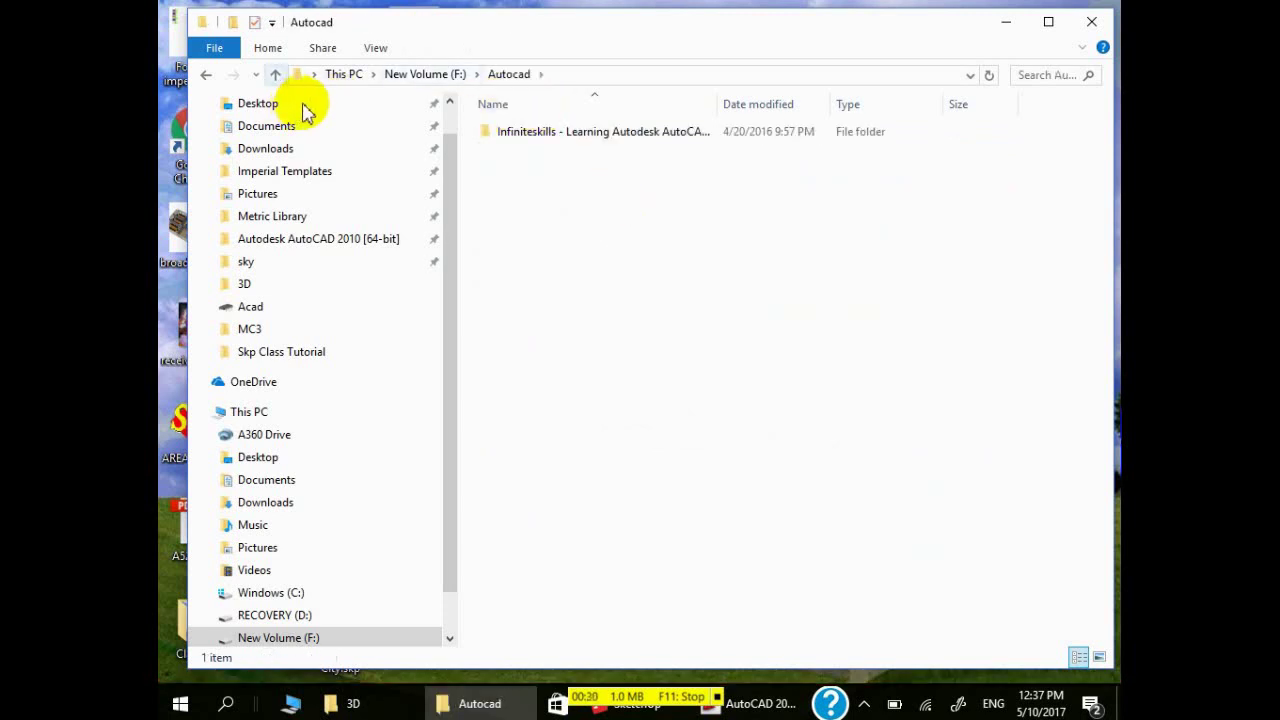
left_click(275, 74)
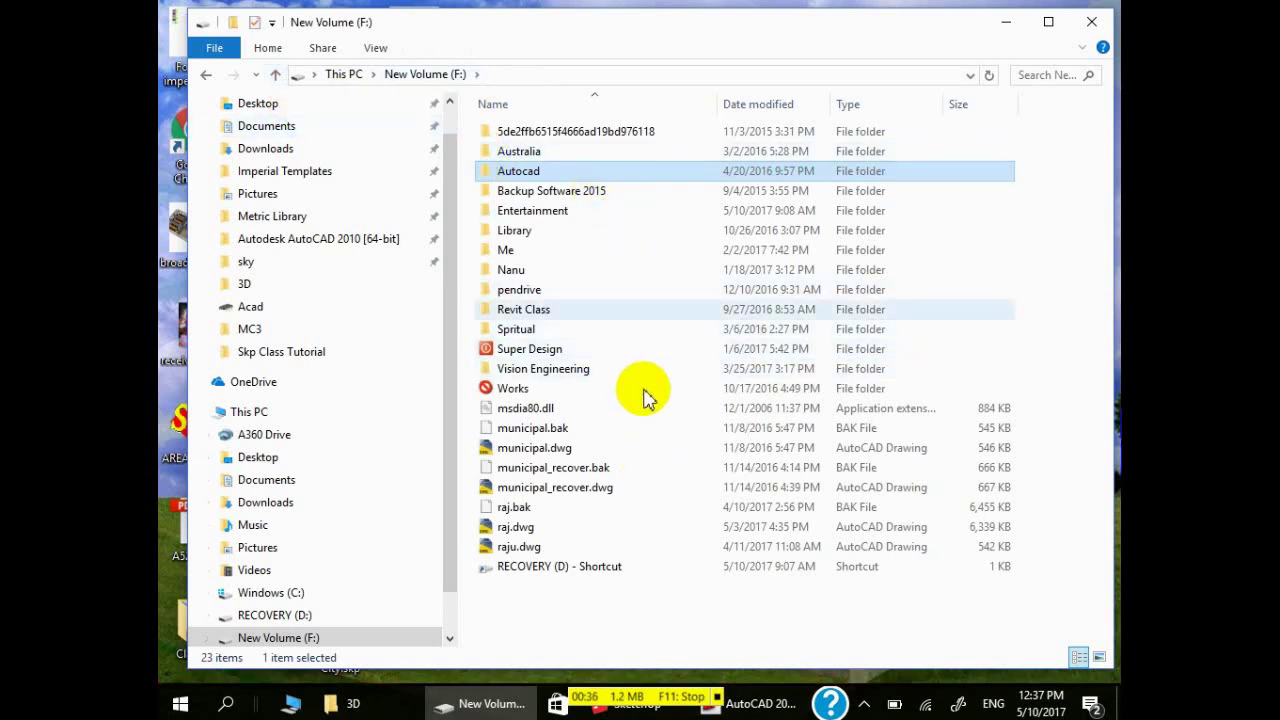
key("Return")
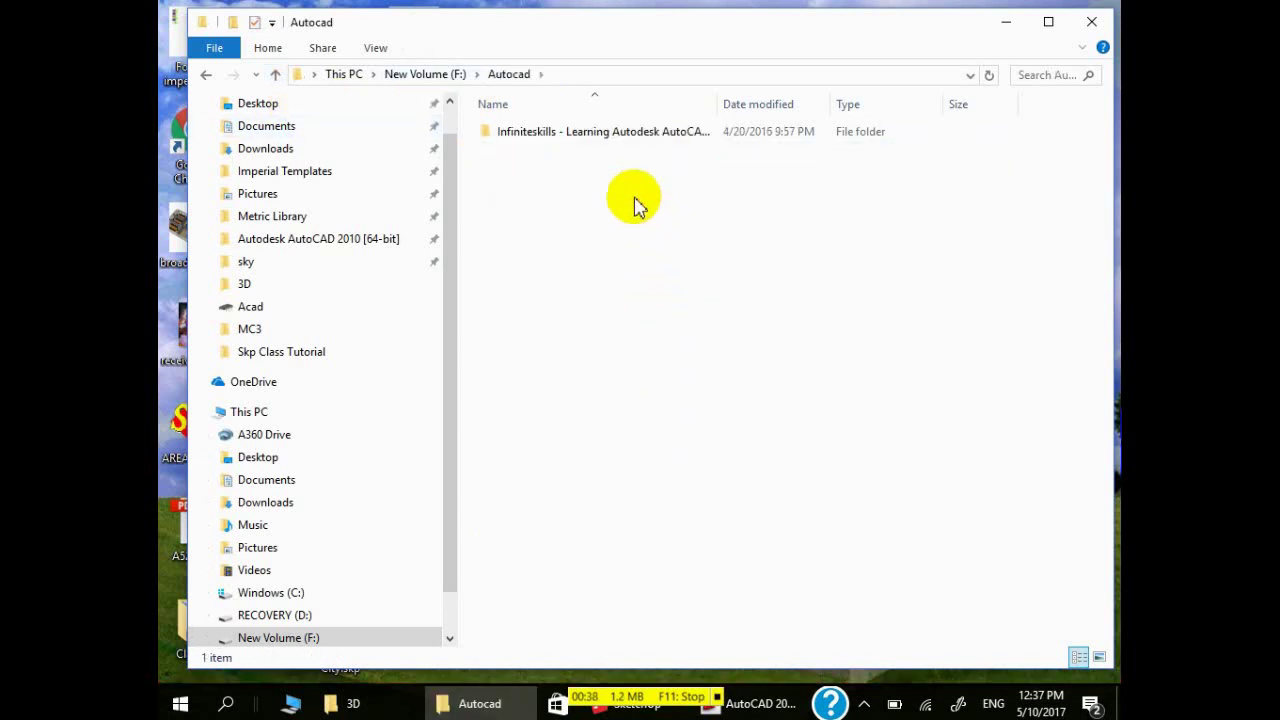
key("BackSpace")
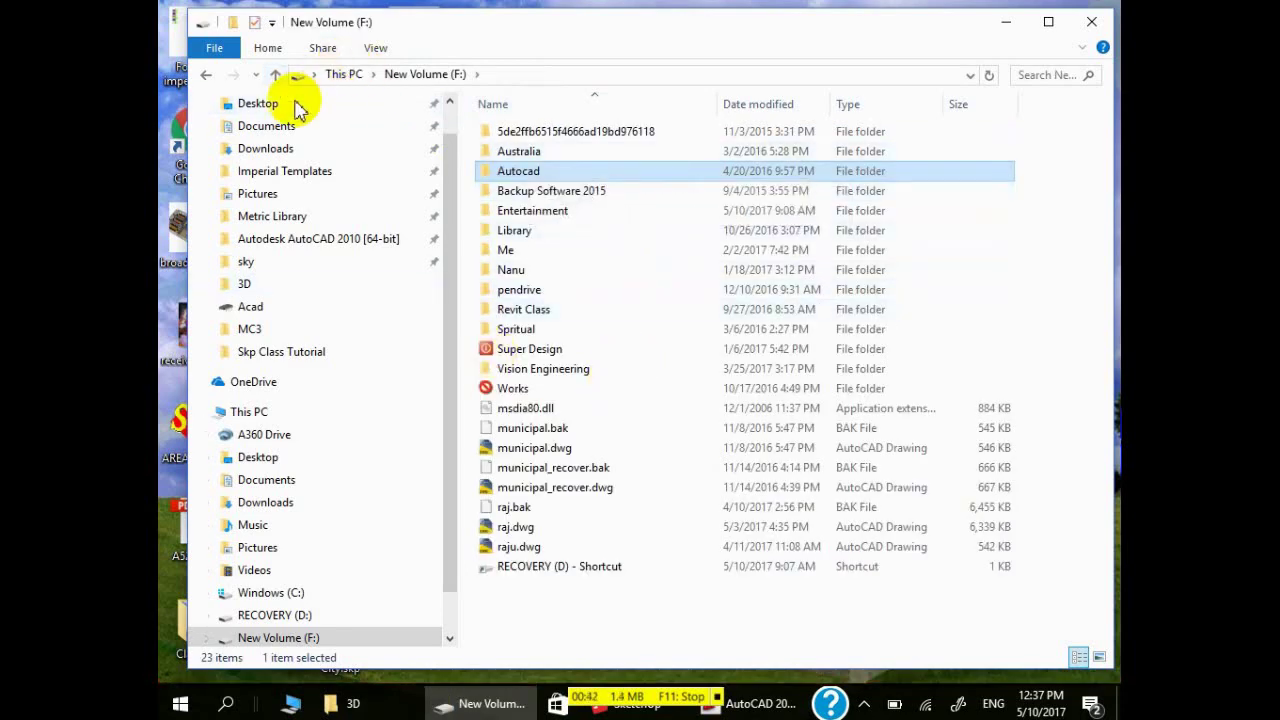
left_click(275, 74)
key("Return")
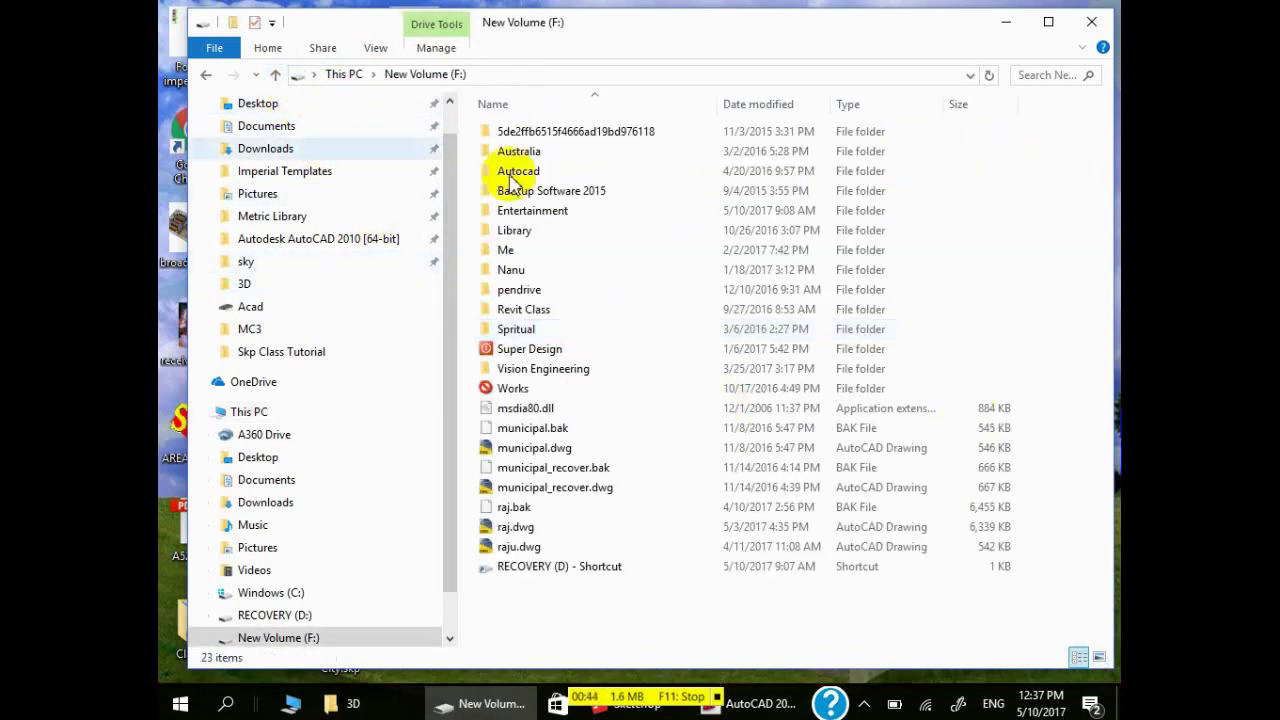
Go through Works > architecture > Software > Autocad Videos and open AutoCAD 2D & 3D.pdf.
key("w")
key("Return")
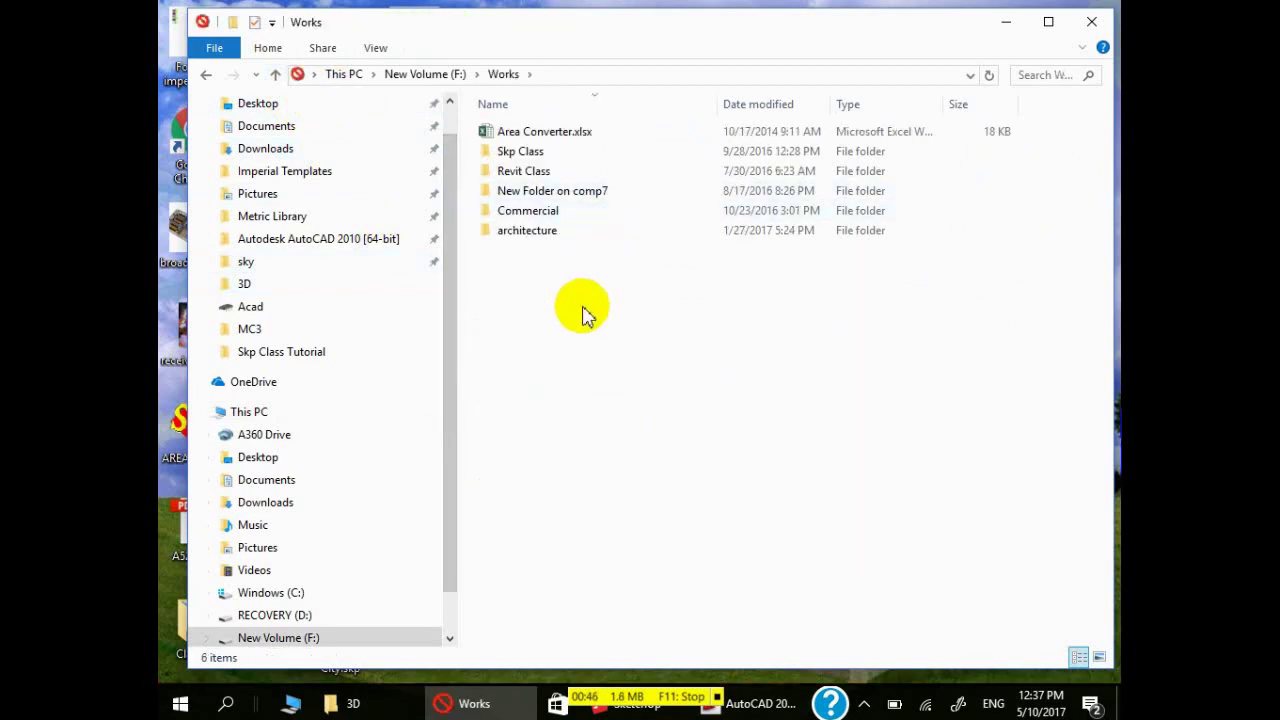
key("a")
key("Return")
key("s")
key("Return")
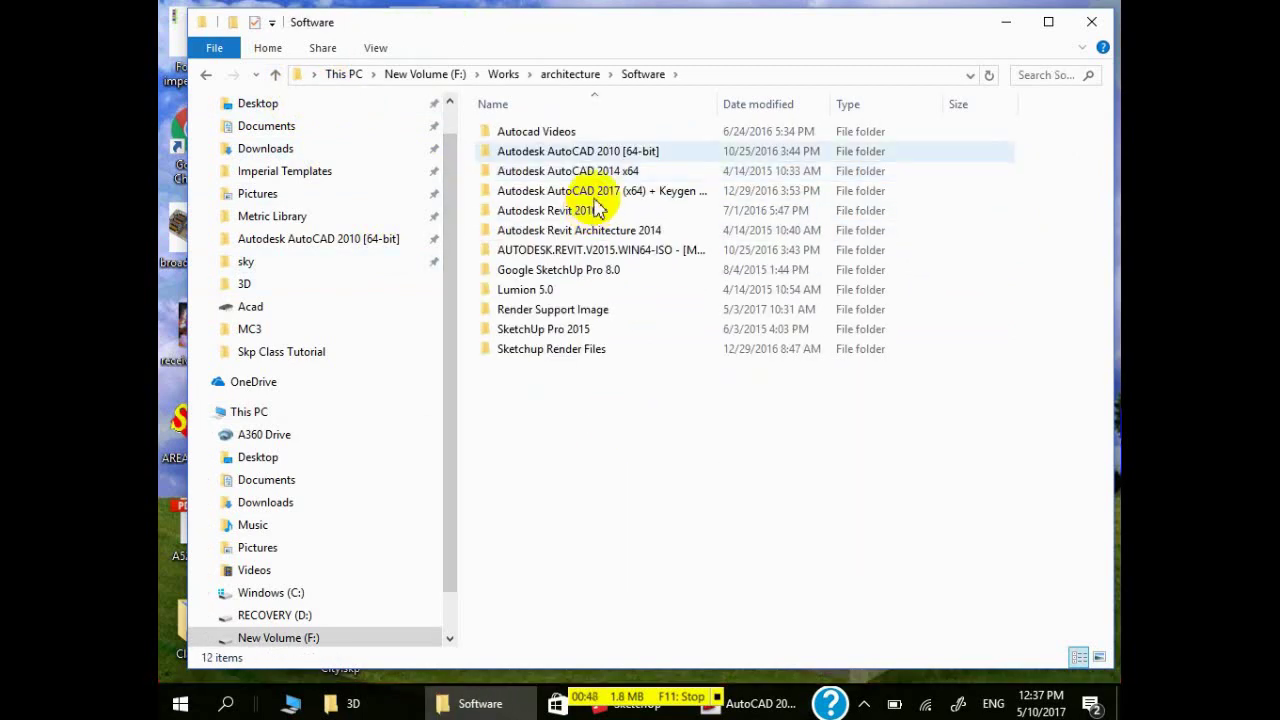
key("a")
key("Return")
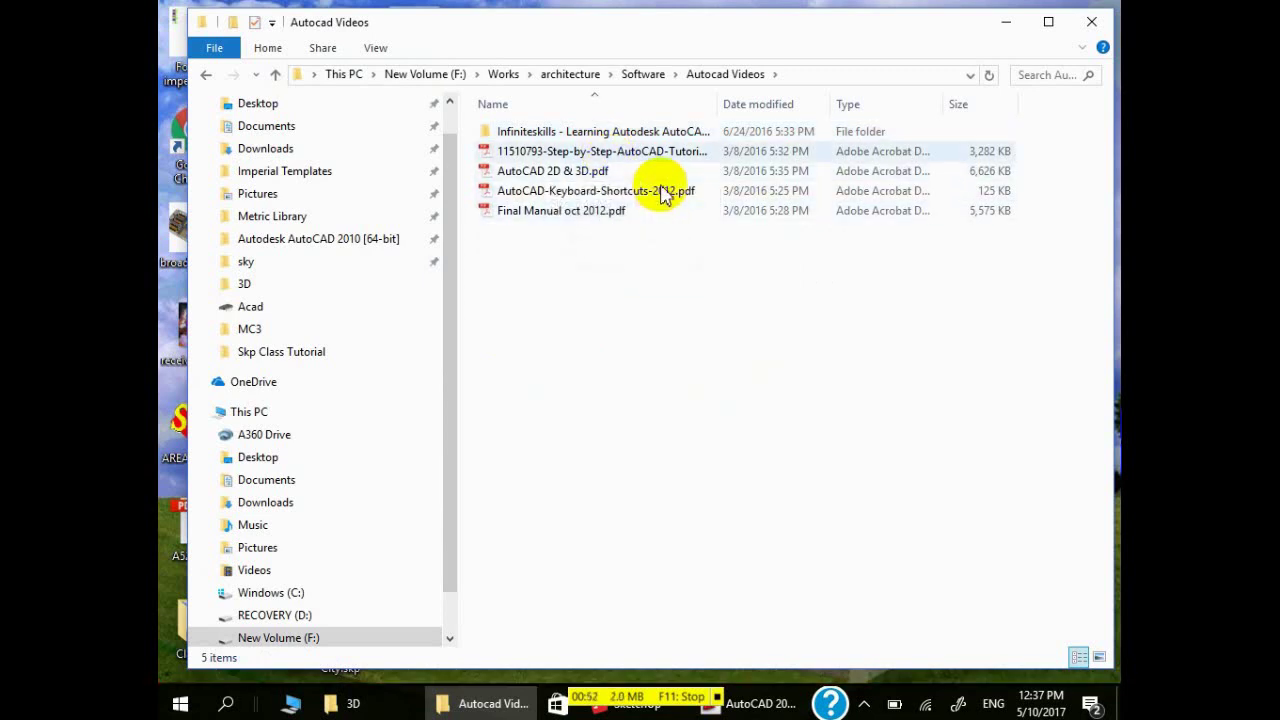
key("a")
key("Return")
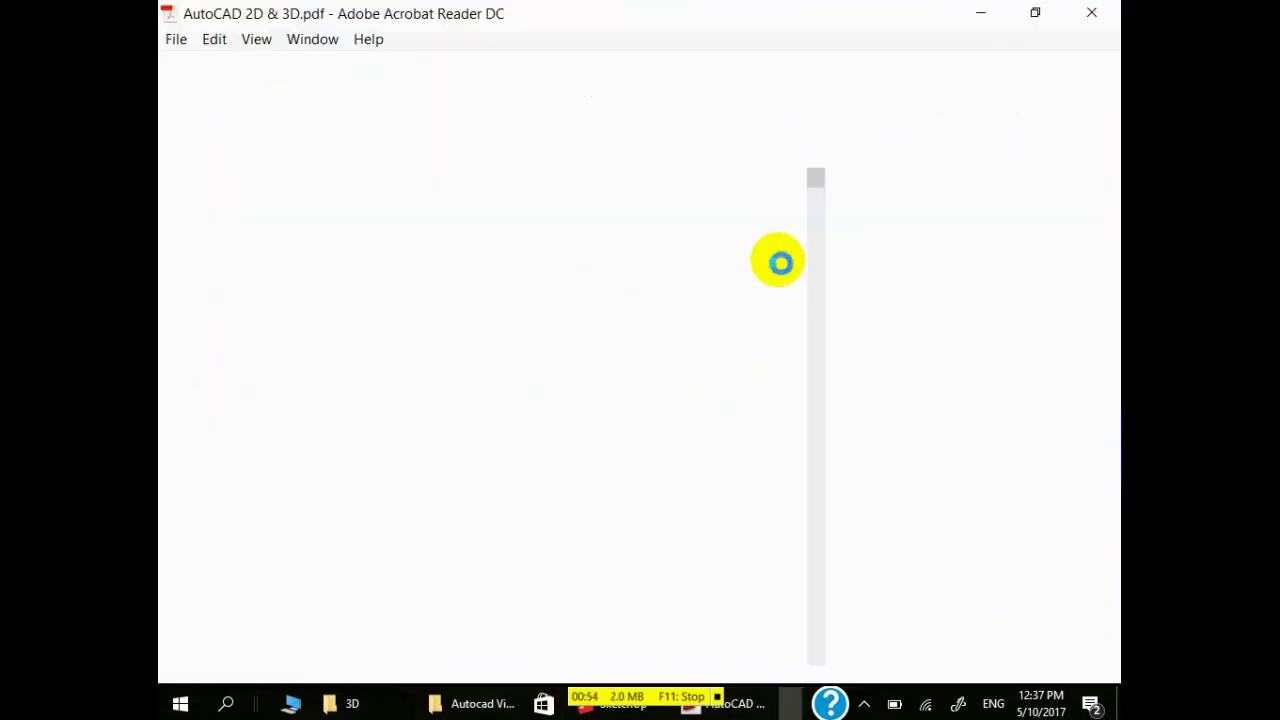
Scroll the manual to page 35's Tutorial 3 ground floor plan.
scroll(978, 390, "down", 10)
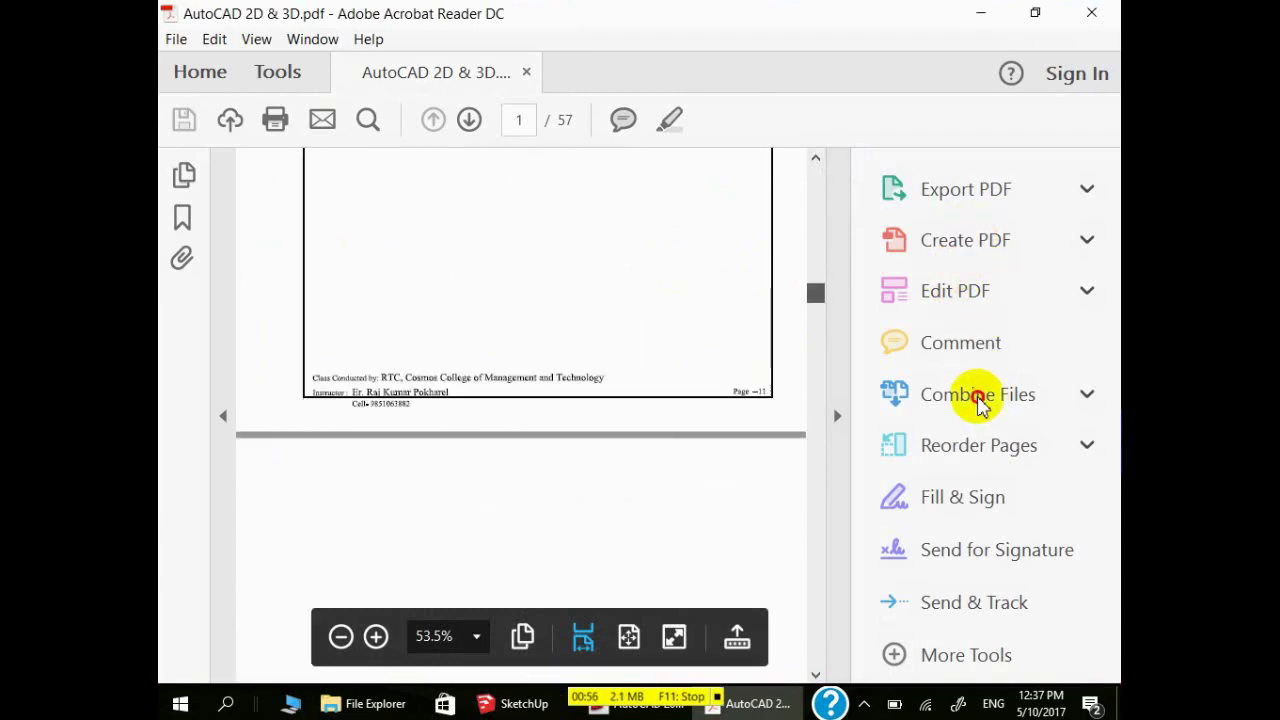
scroll(962, 560, "down", 10)
scroll(963, 615, "down", 10)
scroll(968, 650, "down", 10)
scroll(975, 655, "up", 5)
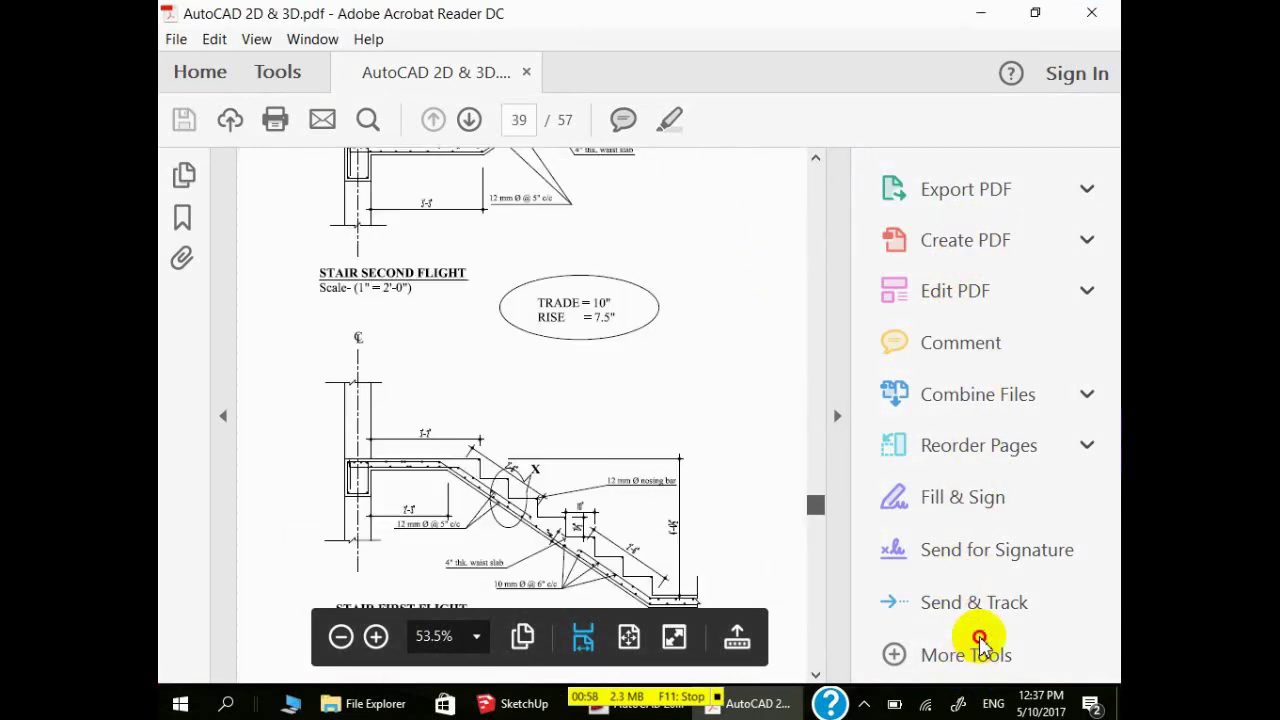
scroll(975, 630, "up", 5)
scroll(990, 450, "up", 1)
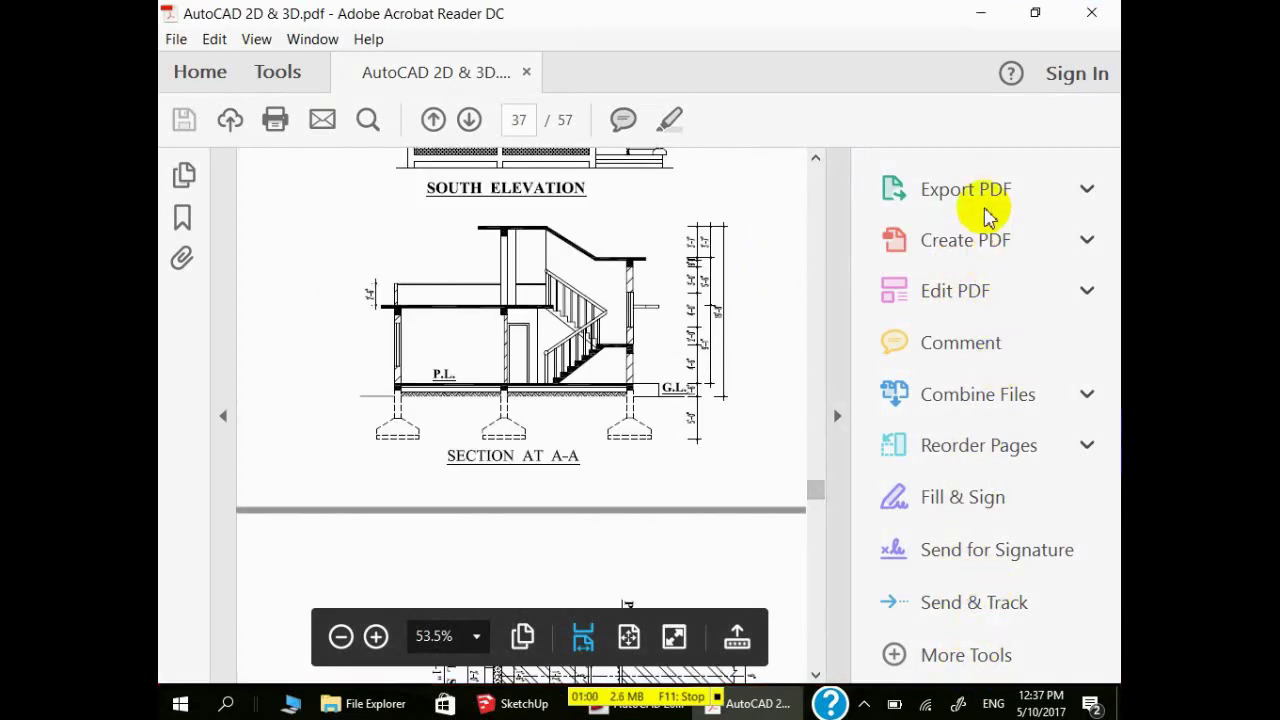
scroll(985, 197, "up", 3)
scroll(985, 197, "up", 3)
scroll(985, 197, "up", 3)
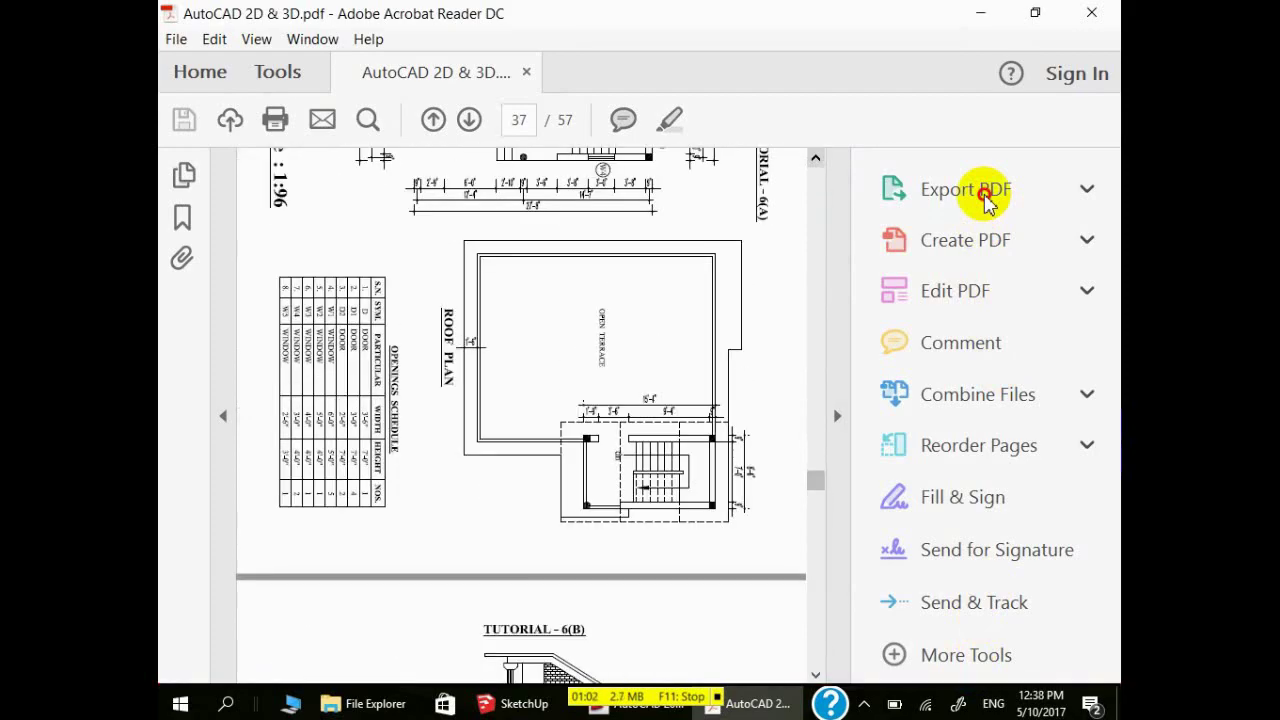
scroll(985, 197, "up", 3)
scroll(985, 197, "up", 3)
scroll(985, 197, "up", 1)
scroll(985, 197, "up", 1)
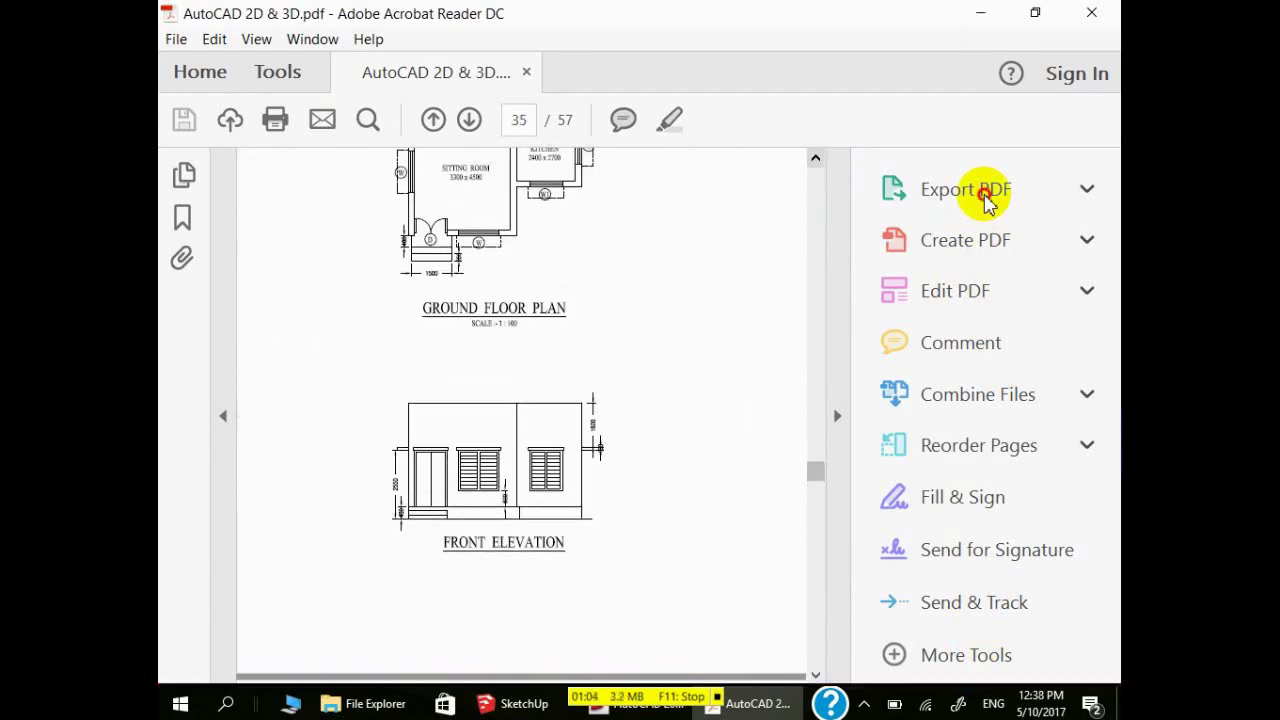
scroll(985, 197, "up", 2)
scroll(988, 200, "up", 1)
scroll(988, 200, "up", 1)
Expand Export PDF in the Tools pane and zoom the page to 66.7% on the plan.
left_click(988, 200)
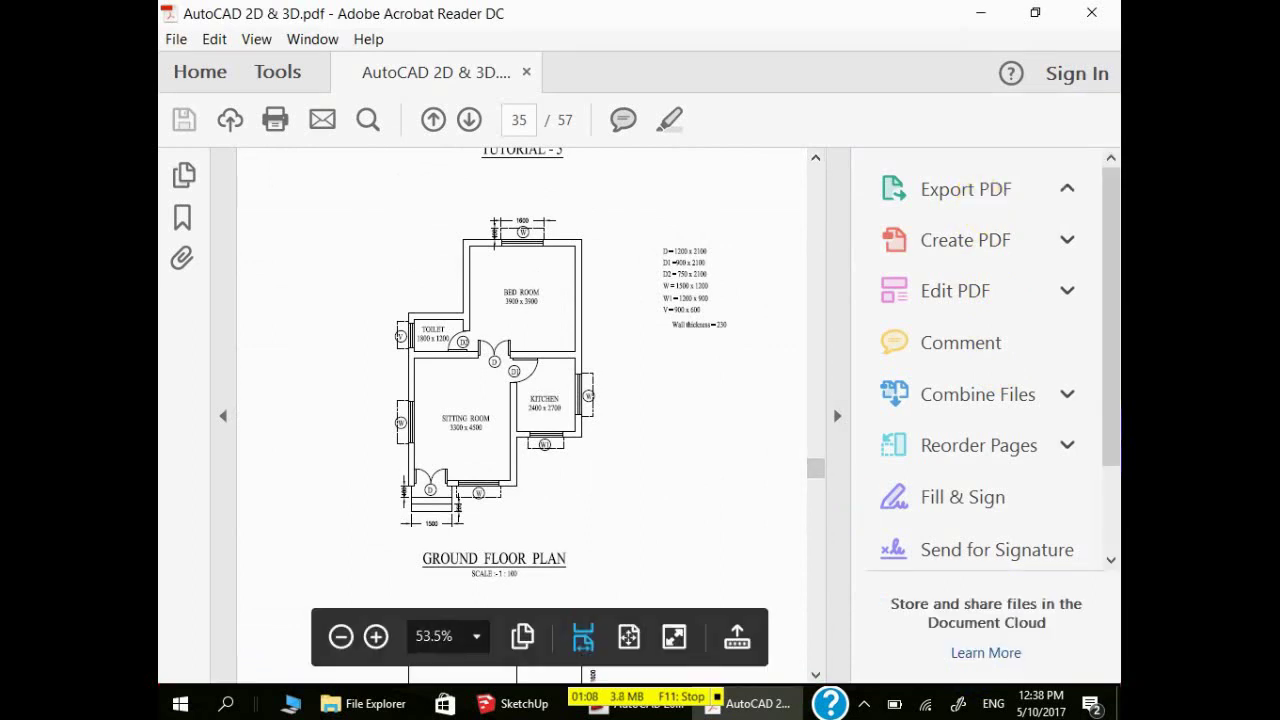
key("ctrl+equal")
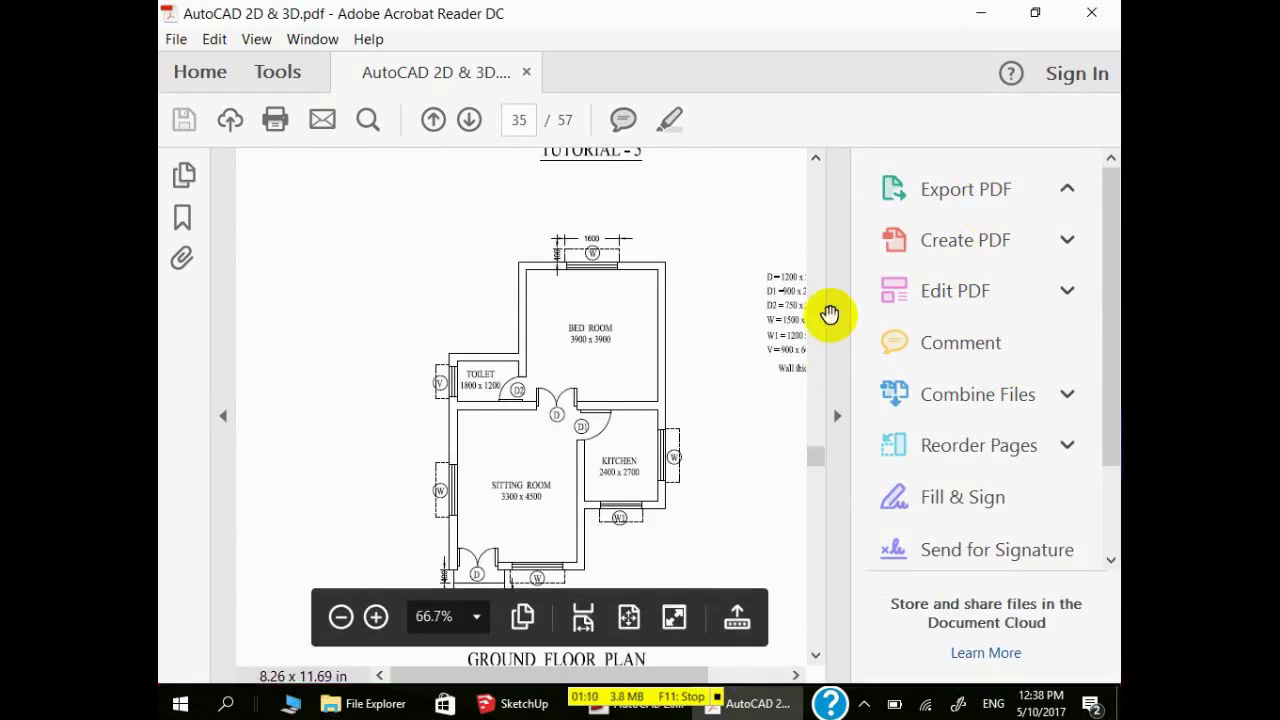
scroll(833, 298, "down", 1)
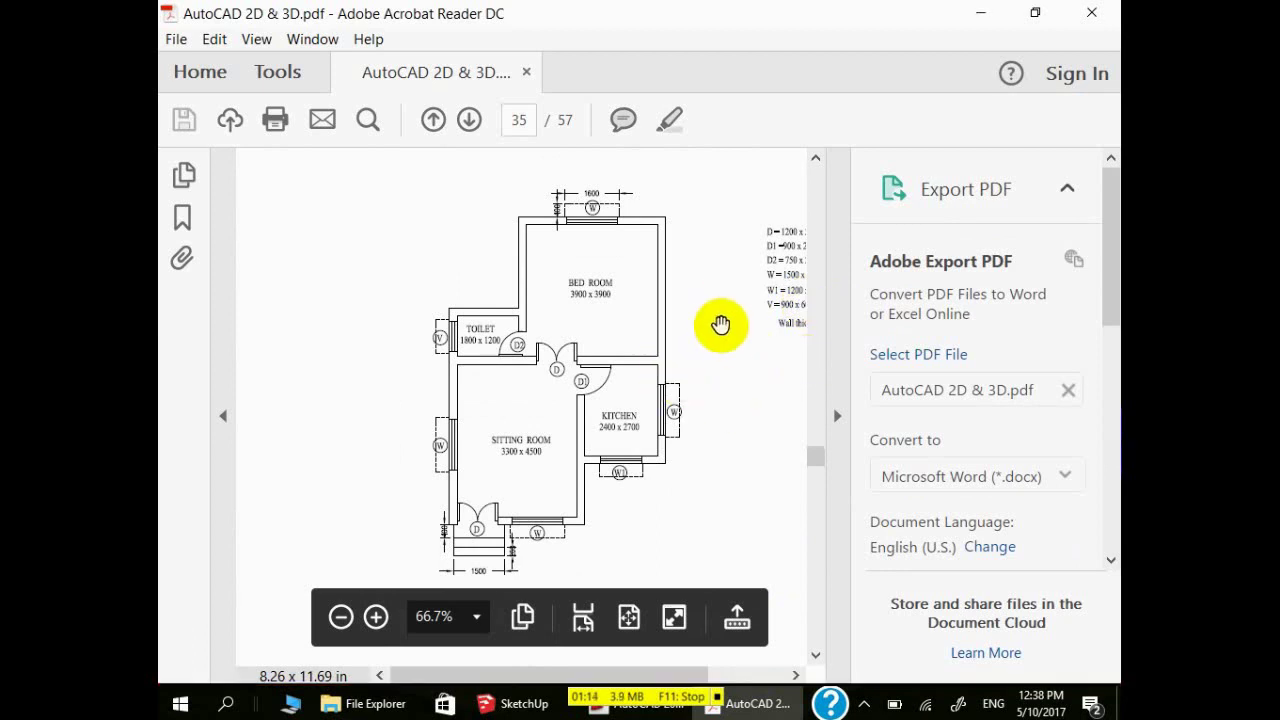
Study the ground floor plan and its door and window legend at 100%, then minimize Acrobat Reader.
left_click_drag(669, 420, 580, 429)
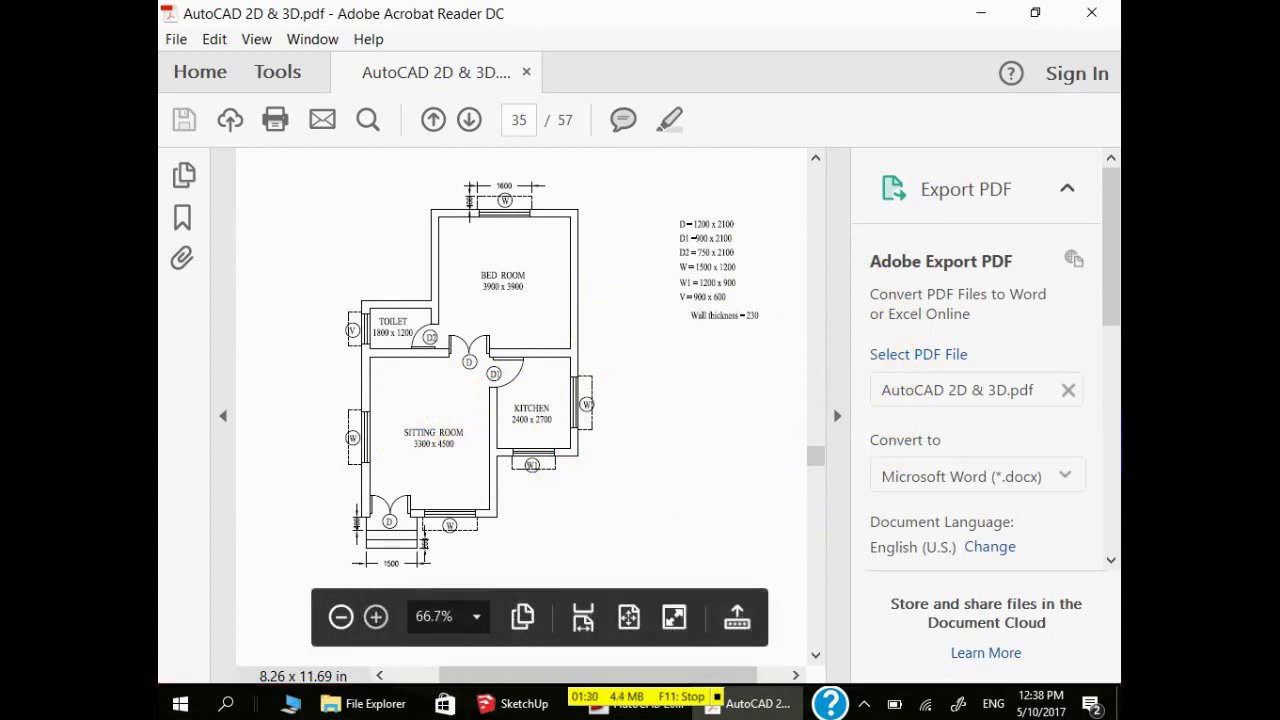
left_click(376, 616)
scroll(523, 480, "down", 3)
scroll(643, 402, "down", 1)
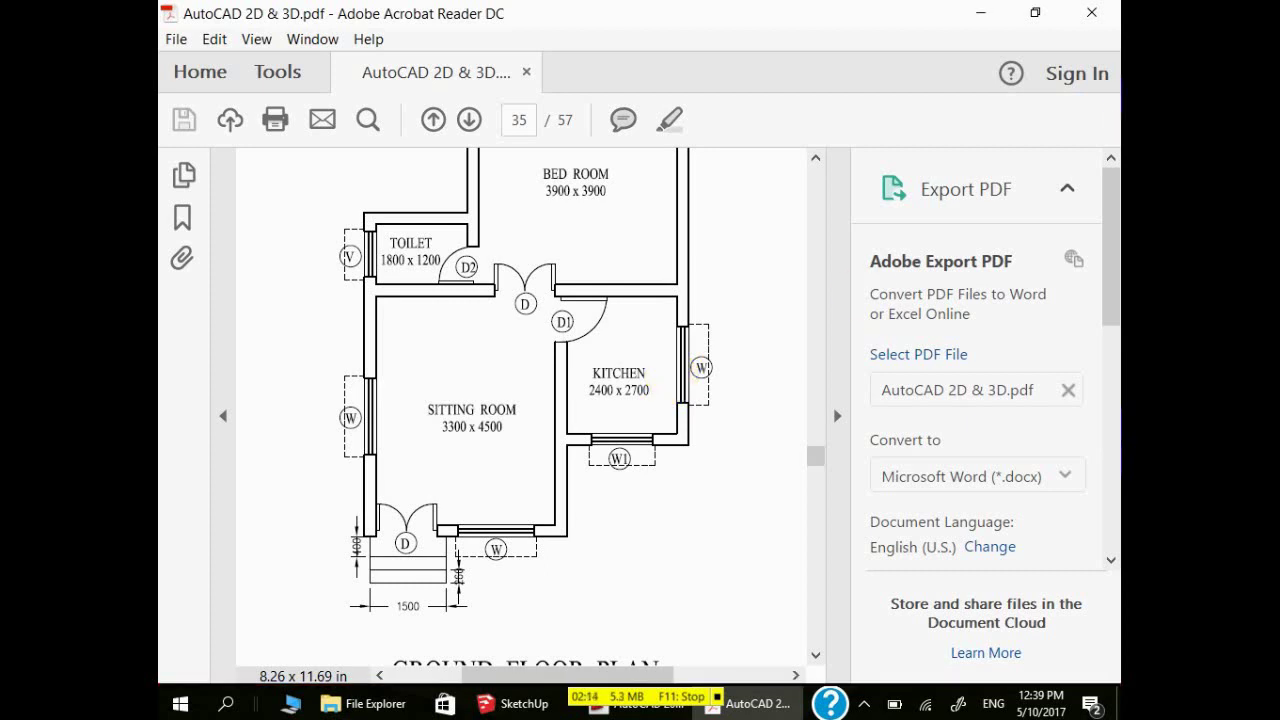
left_click(995, 14)
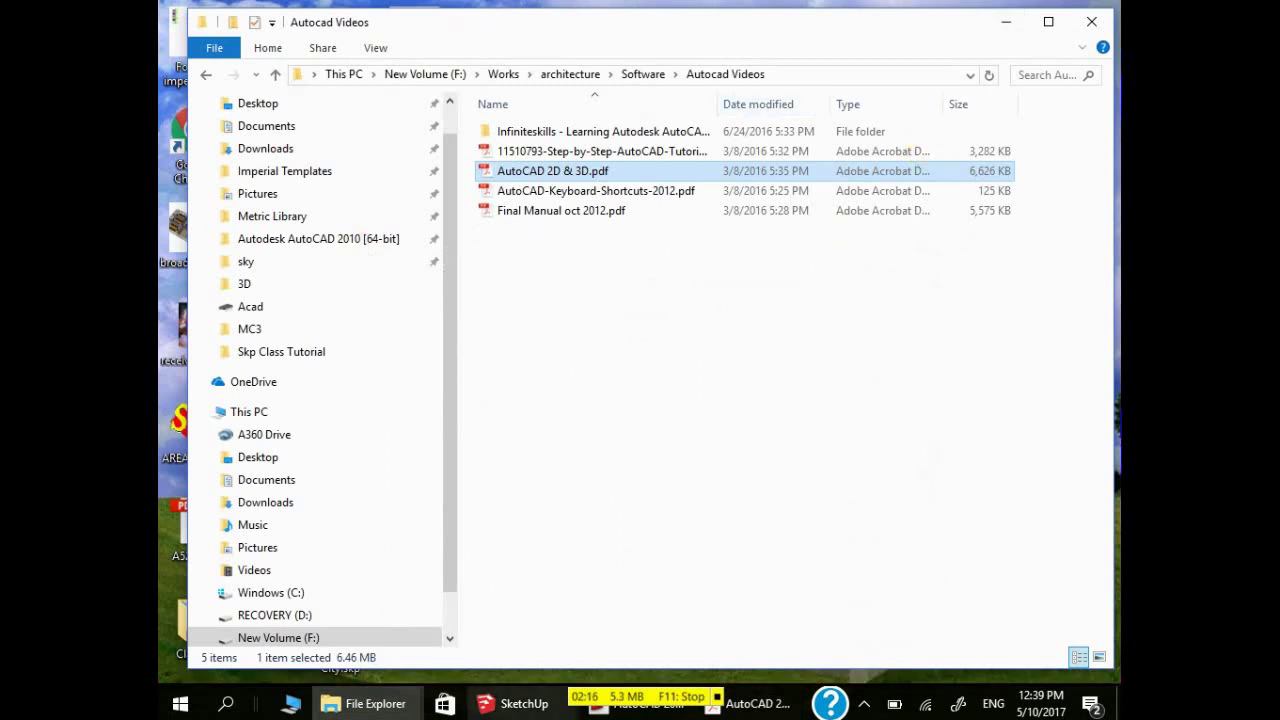
Bring the AutoCAD 2010 drawing to the front and clear any pending command.
left_click(620, 703)
key("Escape")
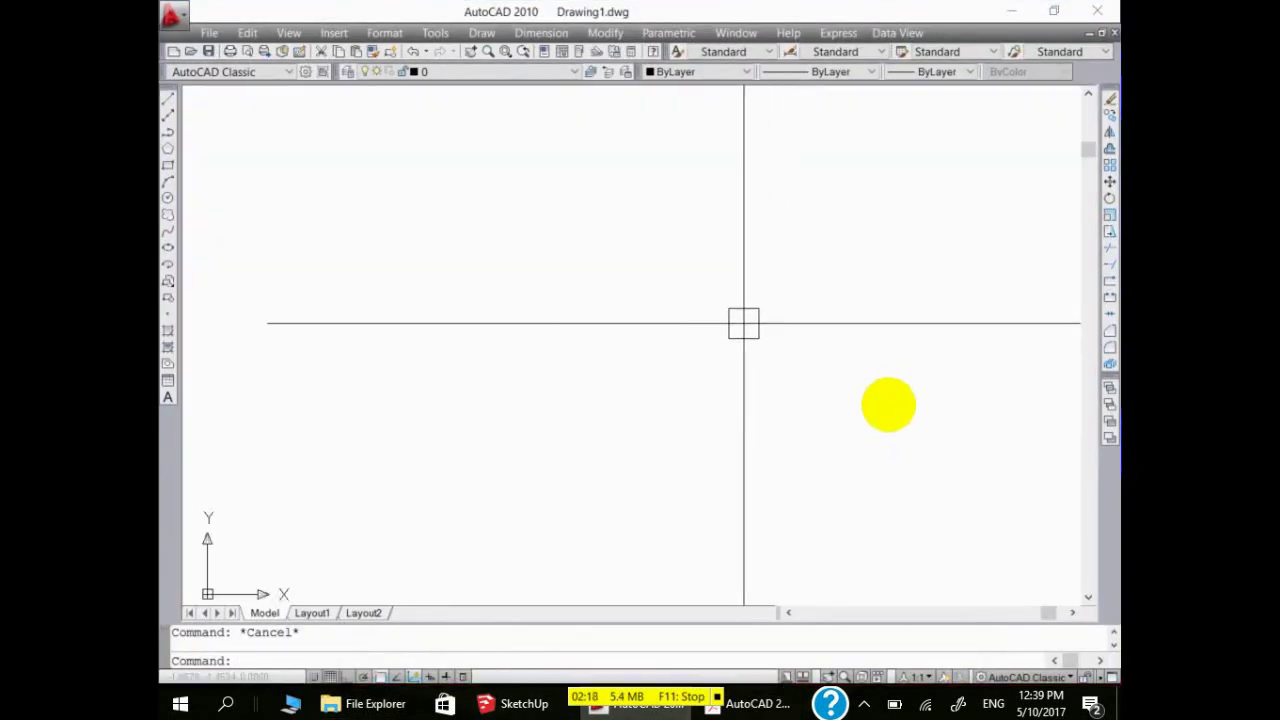
type("l")
key("Return")
key("Escape")
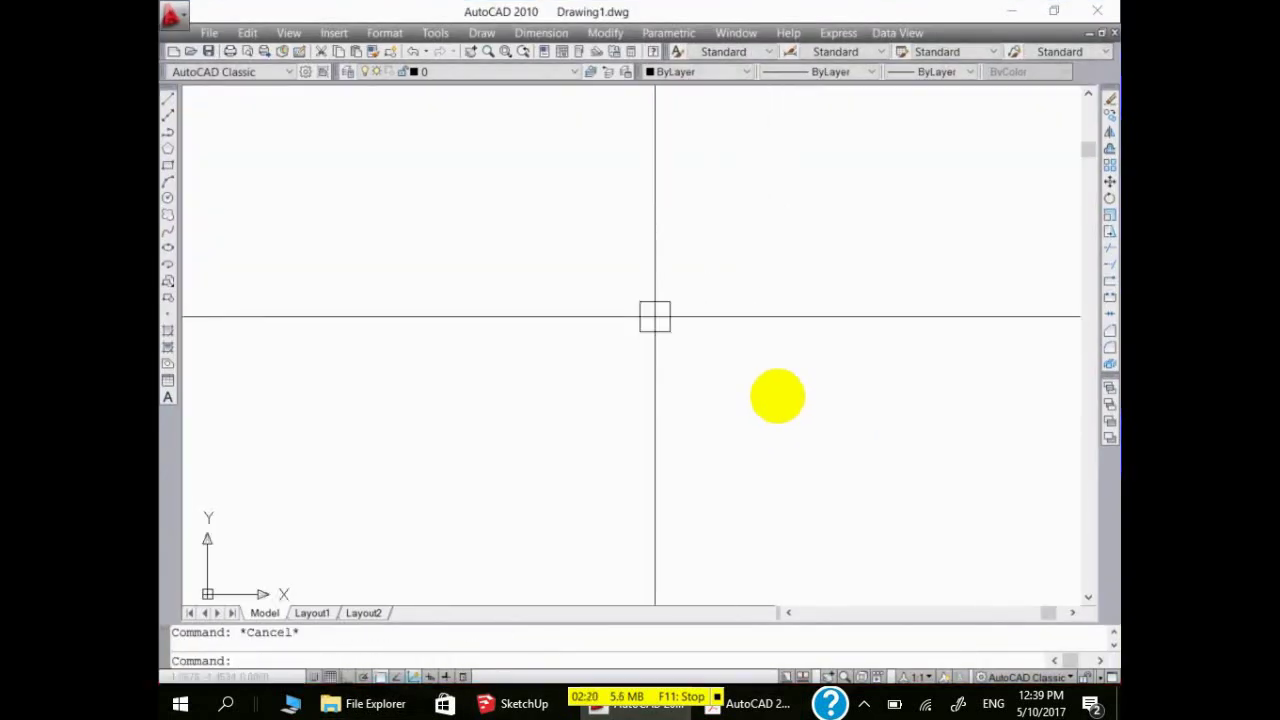
Set units to length precision 0, Deg/Min/Sec angles at 0d, and Millimeters insertion scale.
type("un")
key("Return")
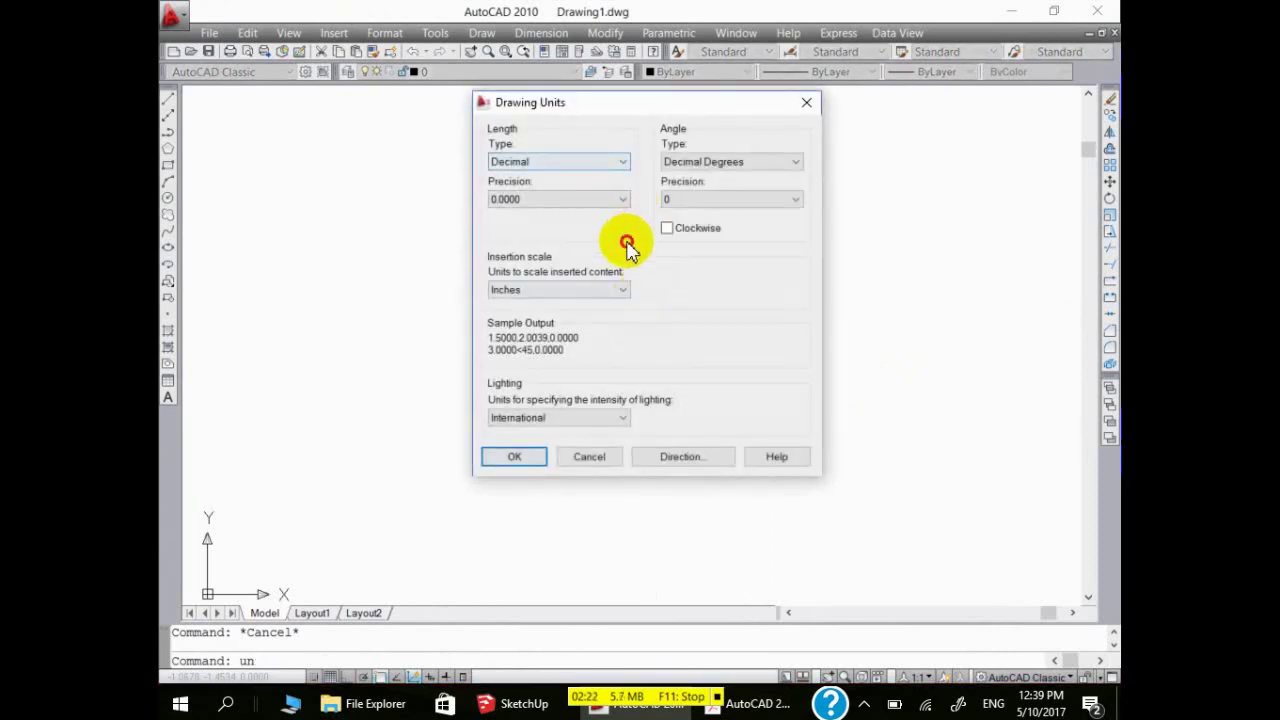
left_click(623, 199)
left_click(610, 213)
left_click(795, 161)
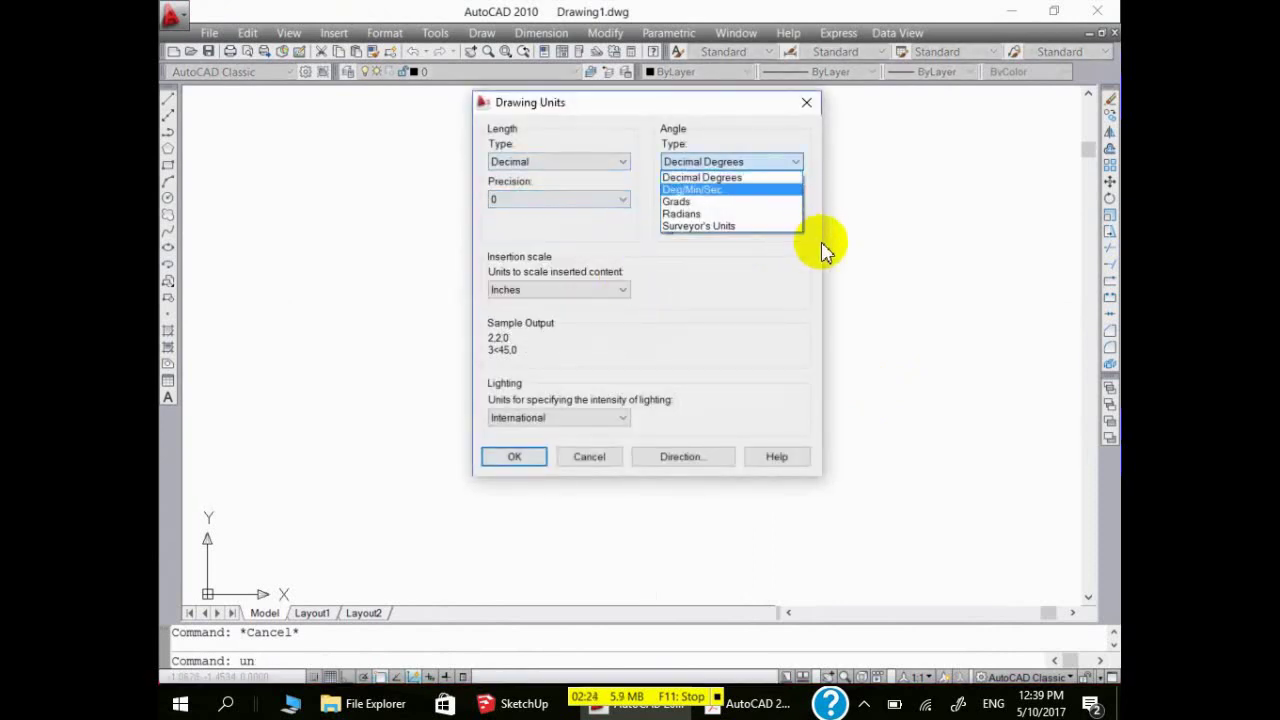
left_click(710, 188)
left_click(795, 199)
left_click(700, 212)
left_click(623, 289)
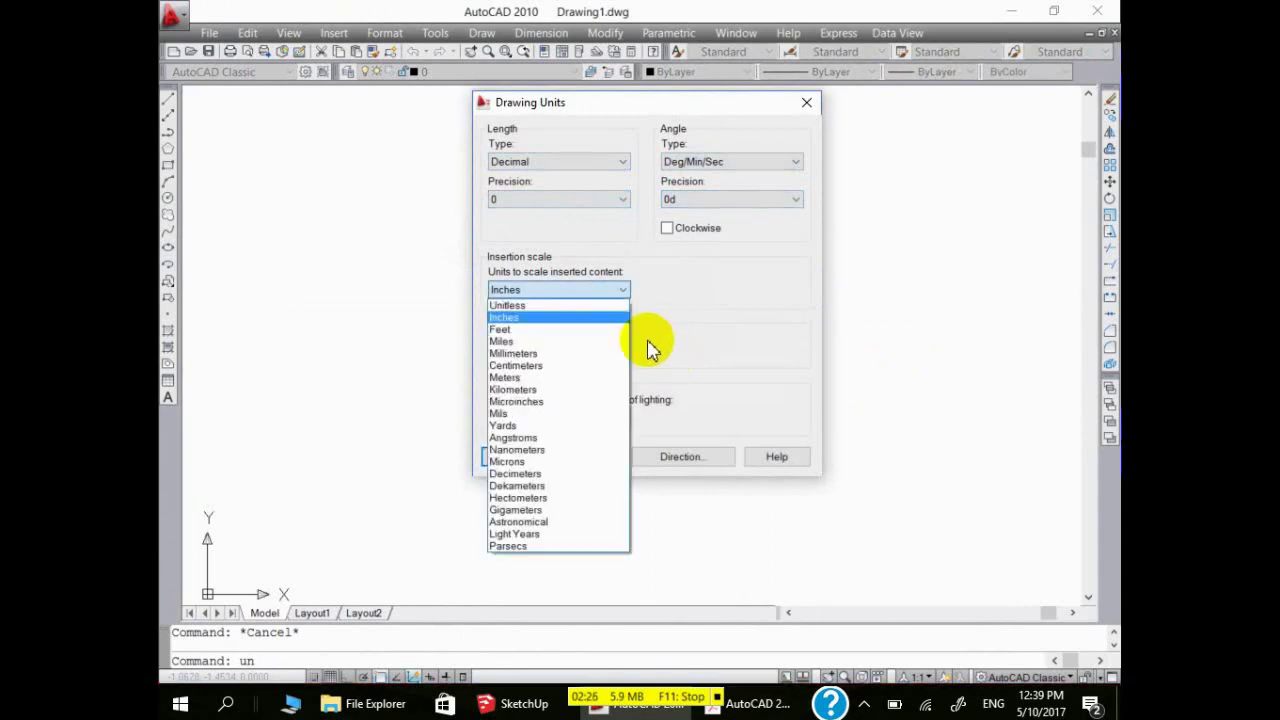
left_click(600, 356)
key("Return")
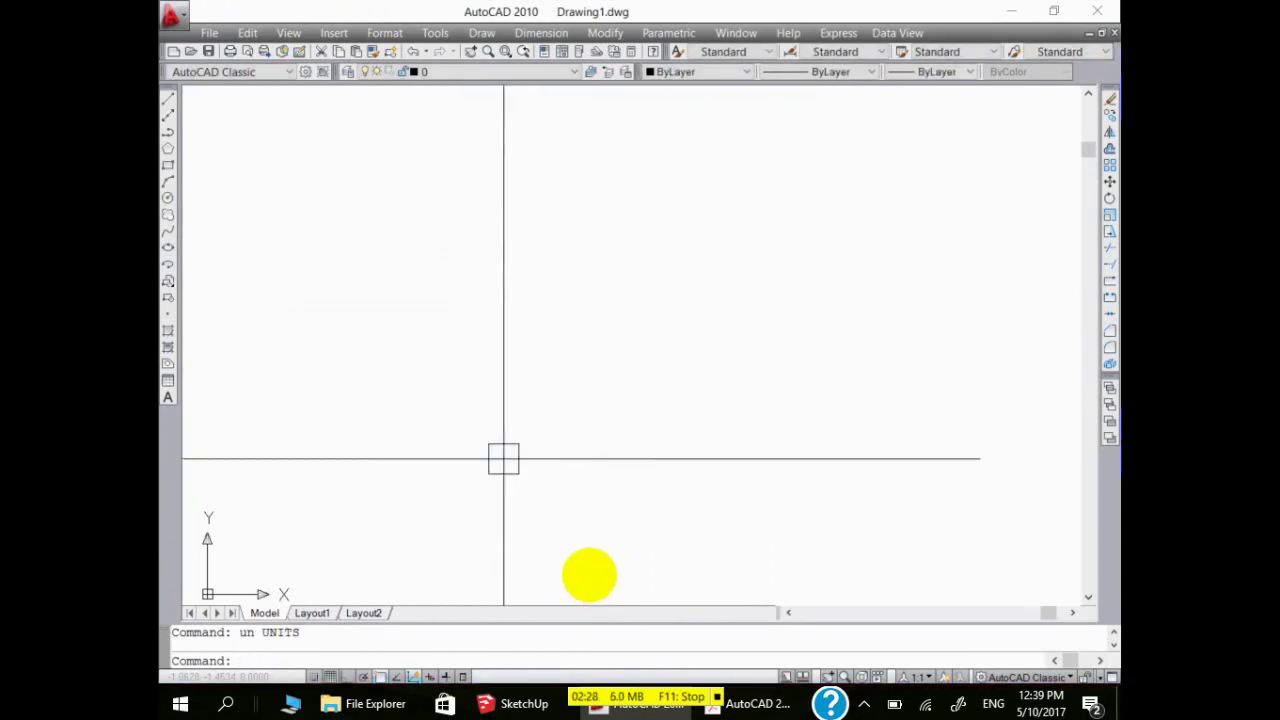
Give the Standard dimension style whole-number precision and 230 text height.
type("d")
key("Return")
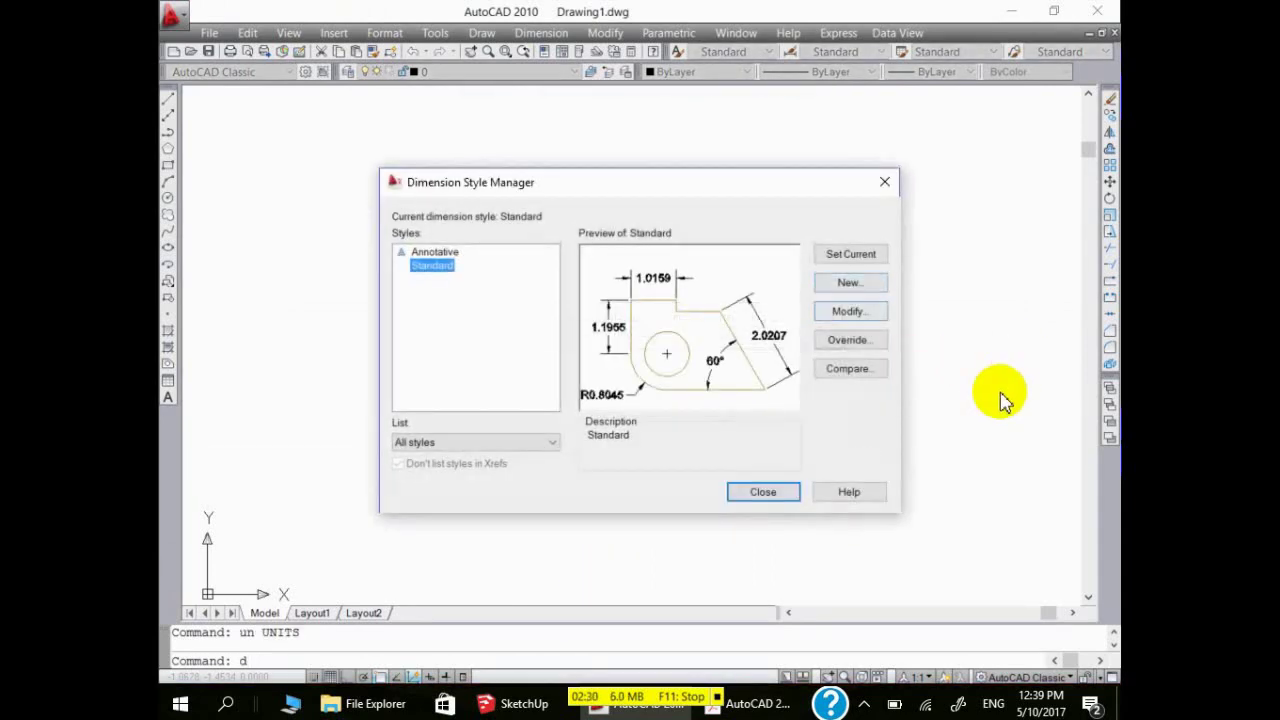
key("alt+m")
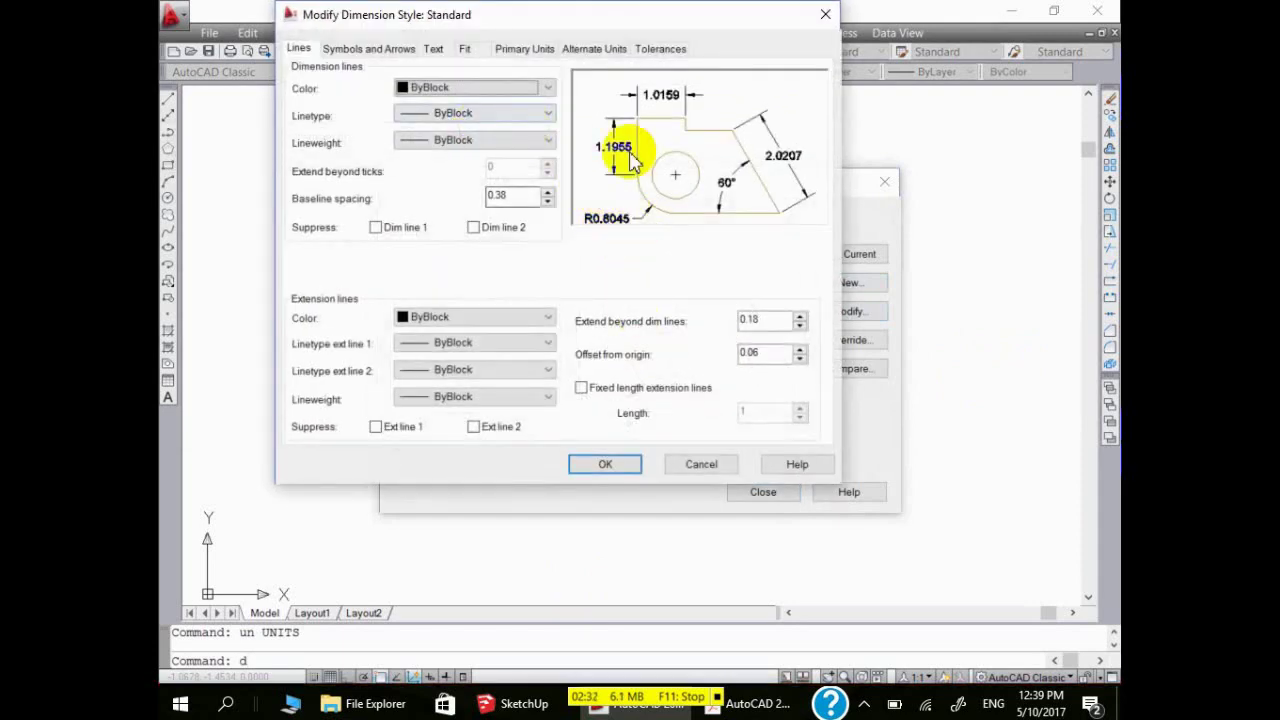
key("ctrl+Tab")
key("ctrl+Tab")
key("ctrl+Tab")
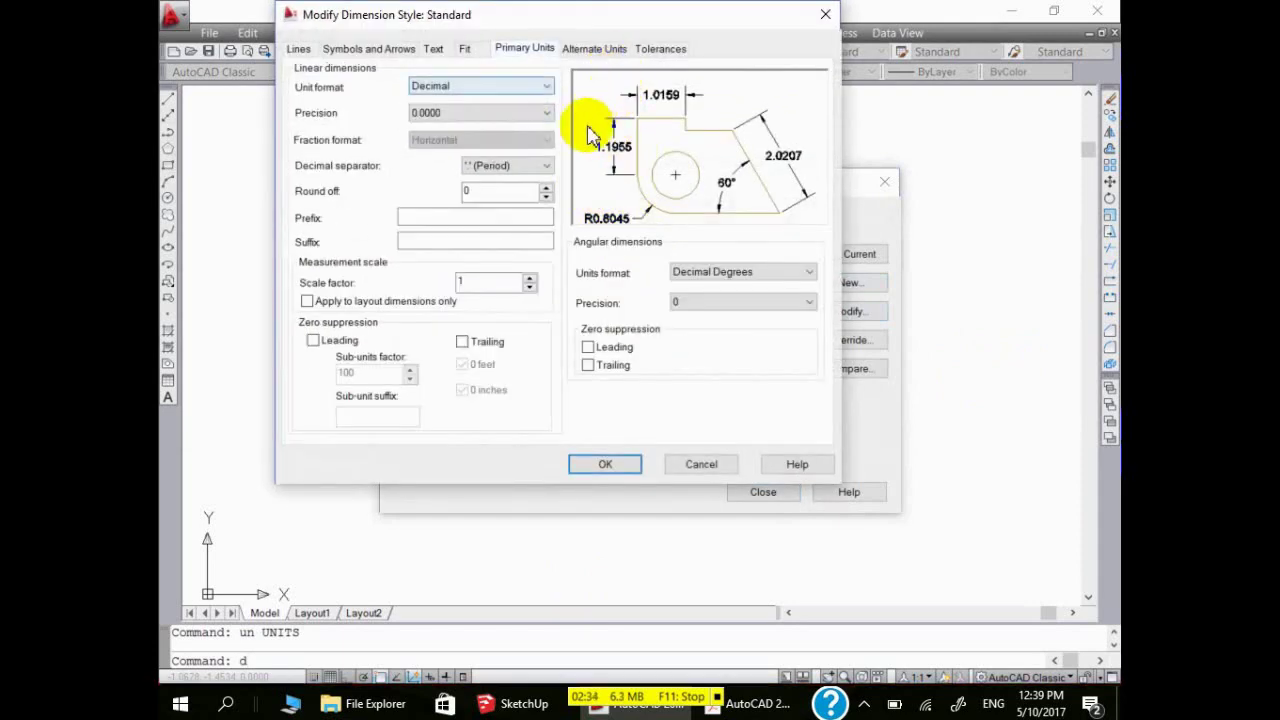
left_click(530, 113)
key("Home")
key("Return")
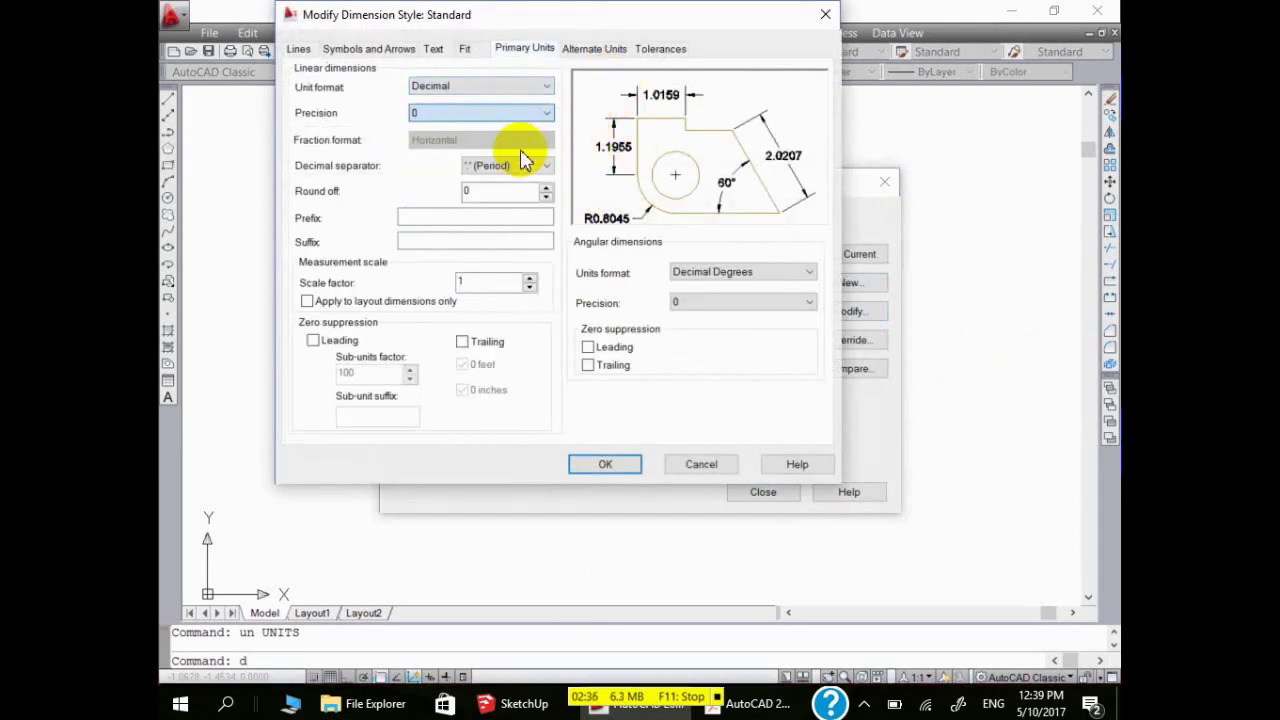
key("ctrl+shift+Tab")
key("ctrl+shift+Tab")
key("alt+t")
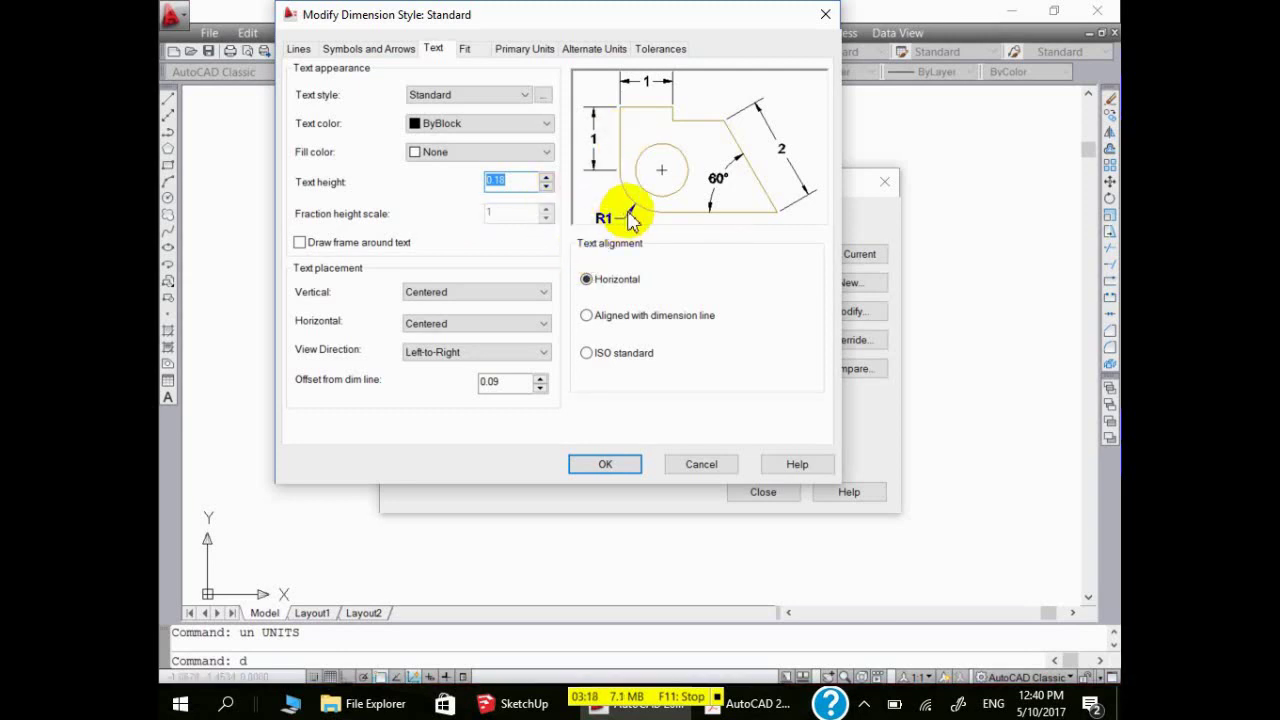
type("0")
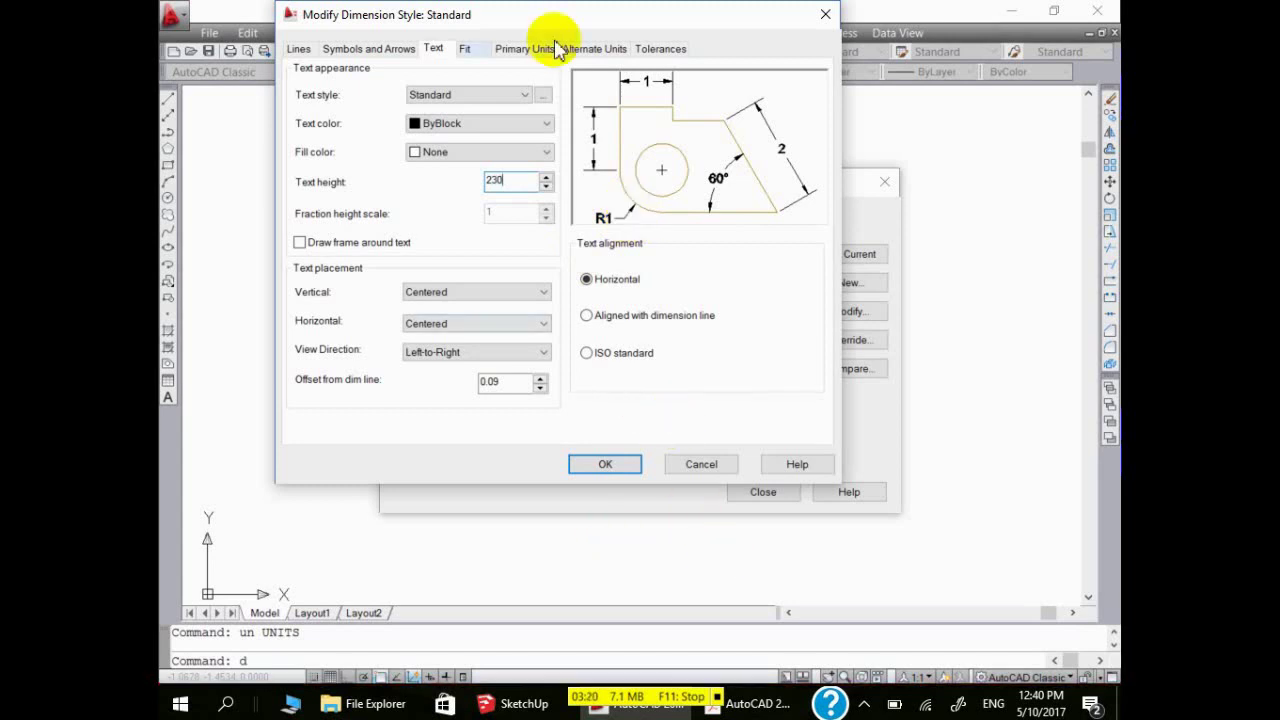
Make extension lines extend 75 beyond dimension lines with fixed length 75, then close the style manager.
key("ctrl+shift+Tab")
key("ctrl+shift+Tab")
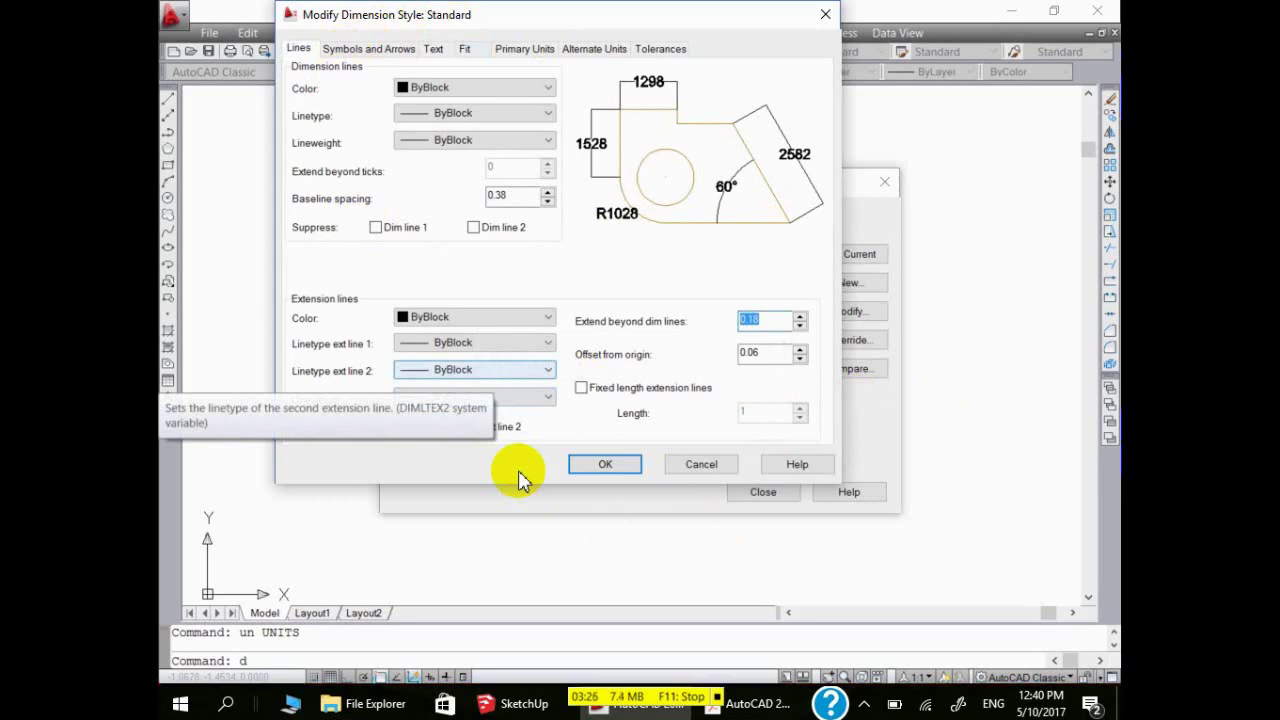
type("75")
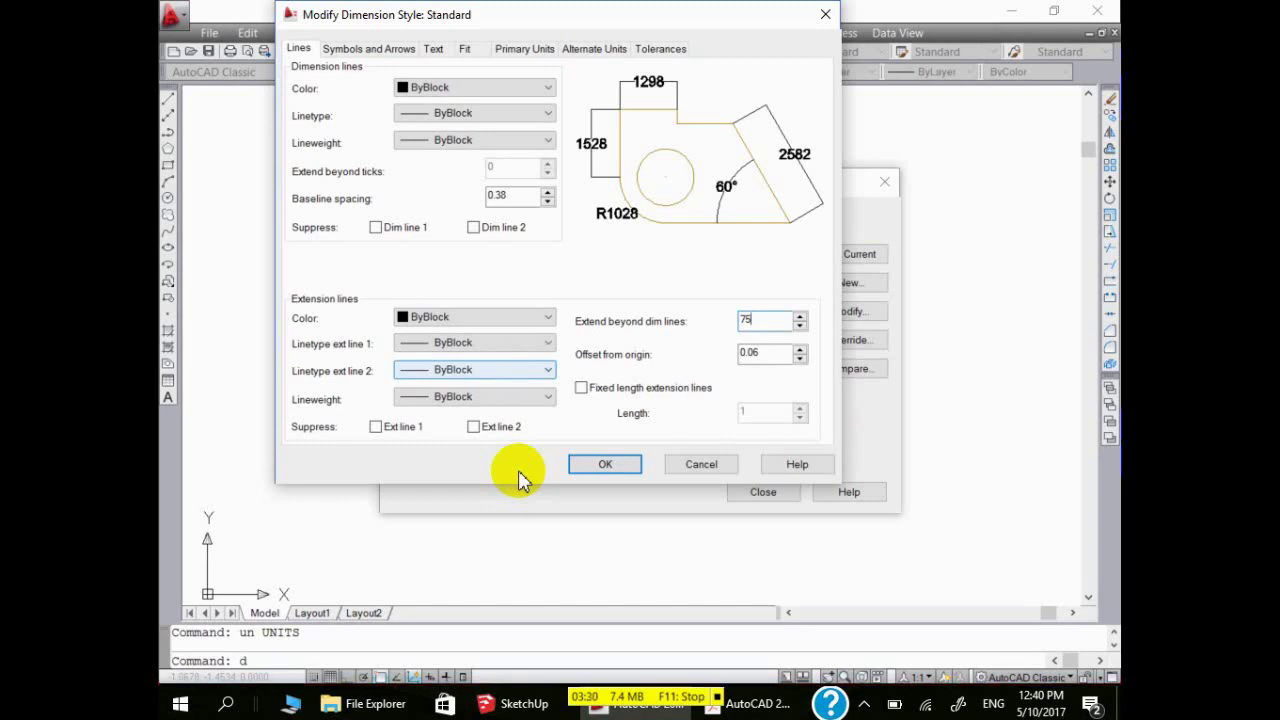
key("Tab")
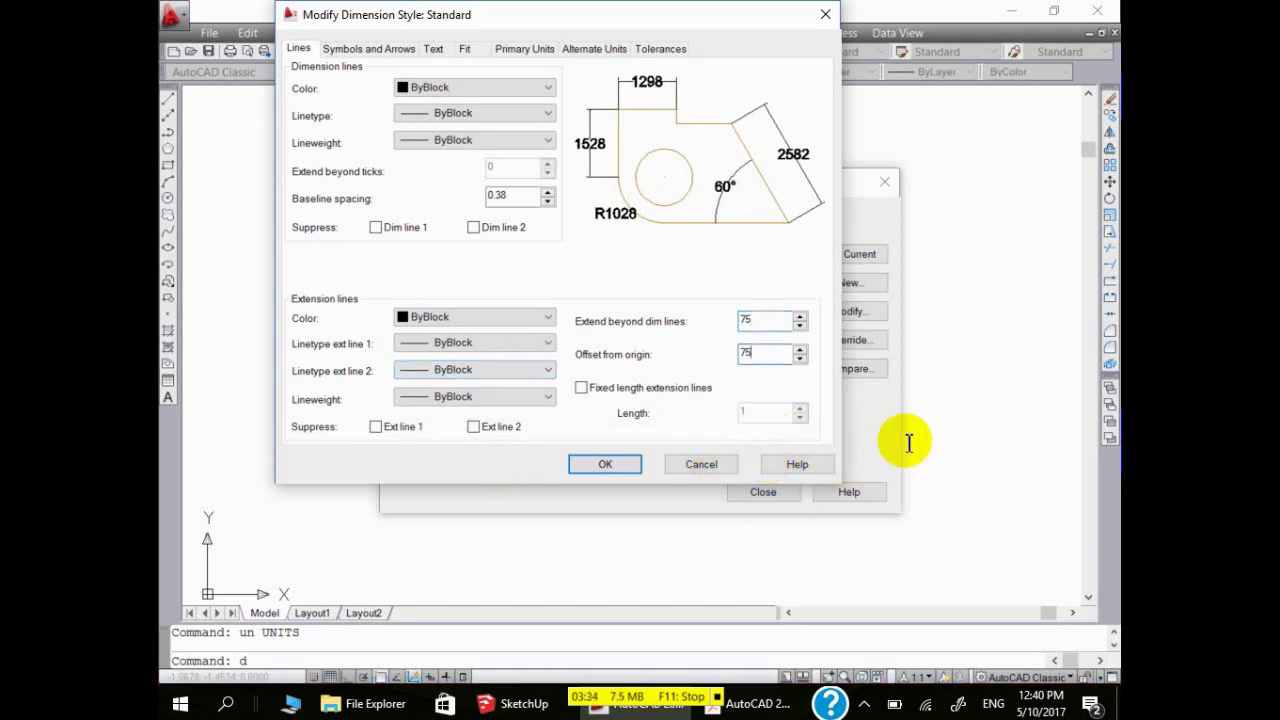
key("shift+Home")
key("BackSpace")
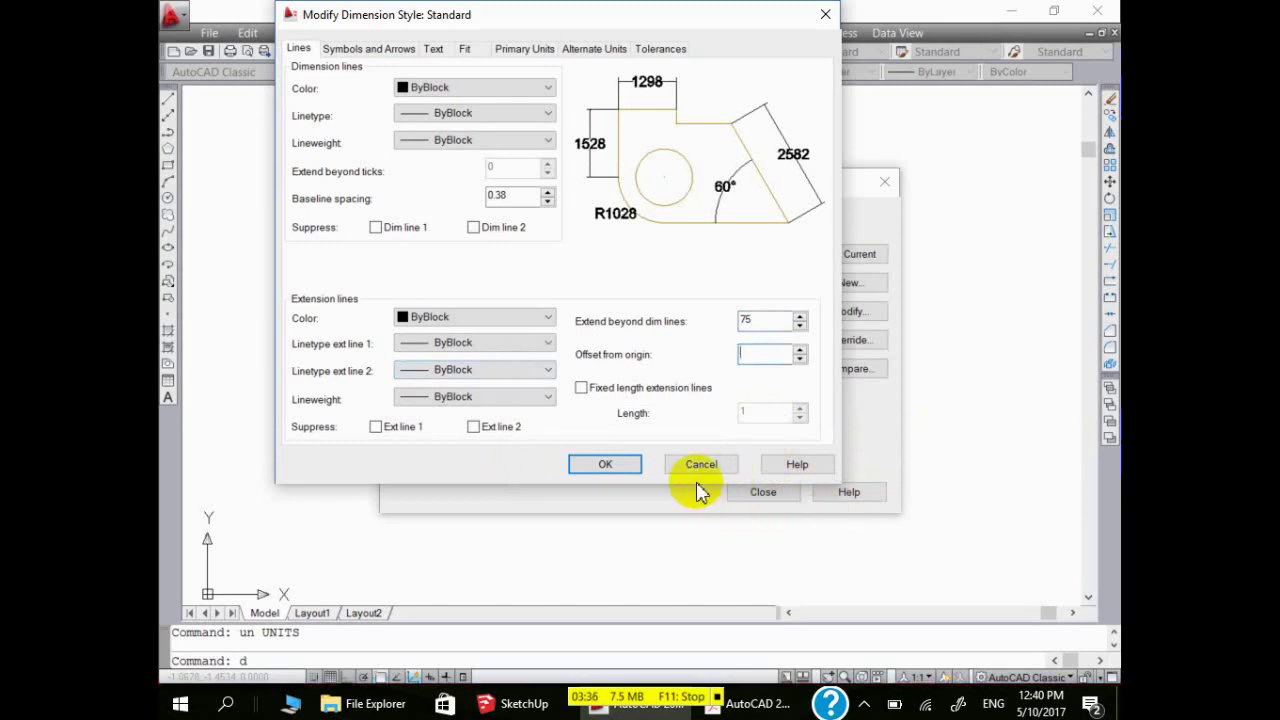
key("Tab")
key("space")
key("Tab")
type("5")
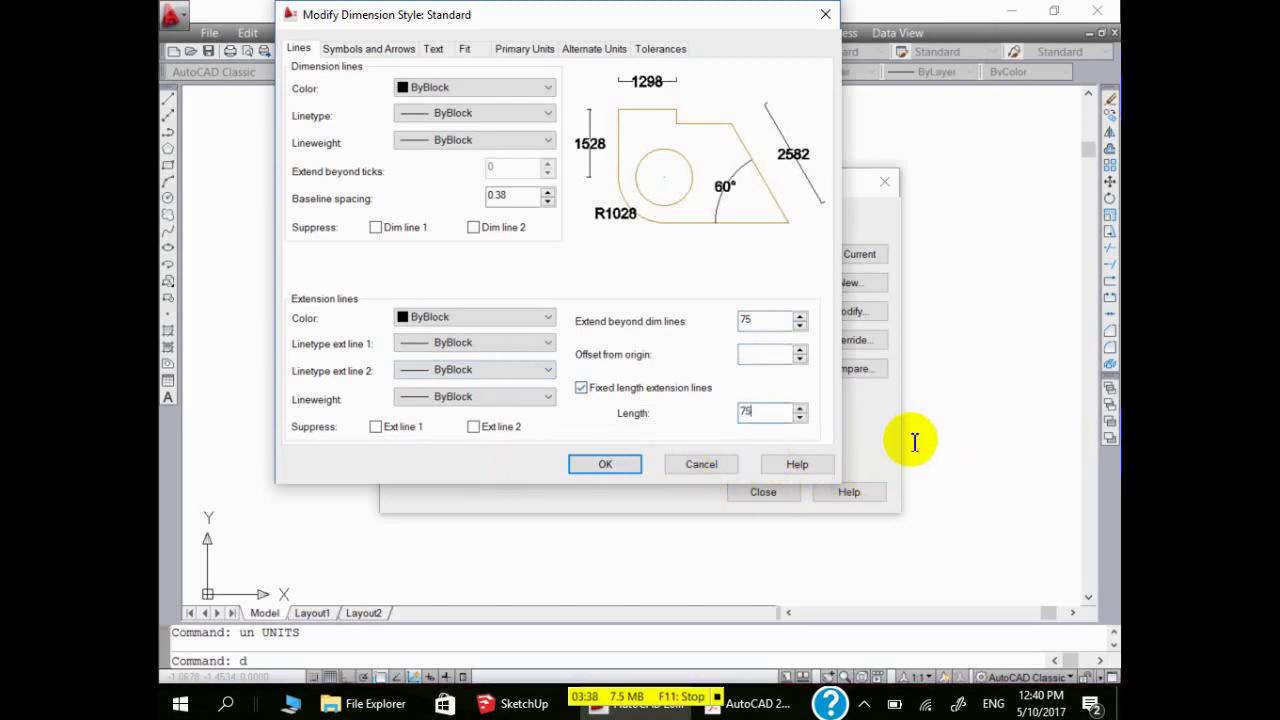
key("Return")
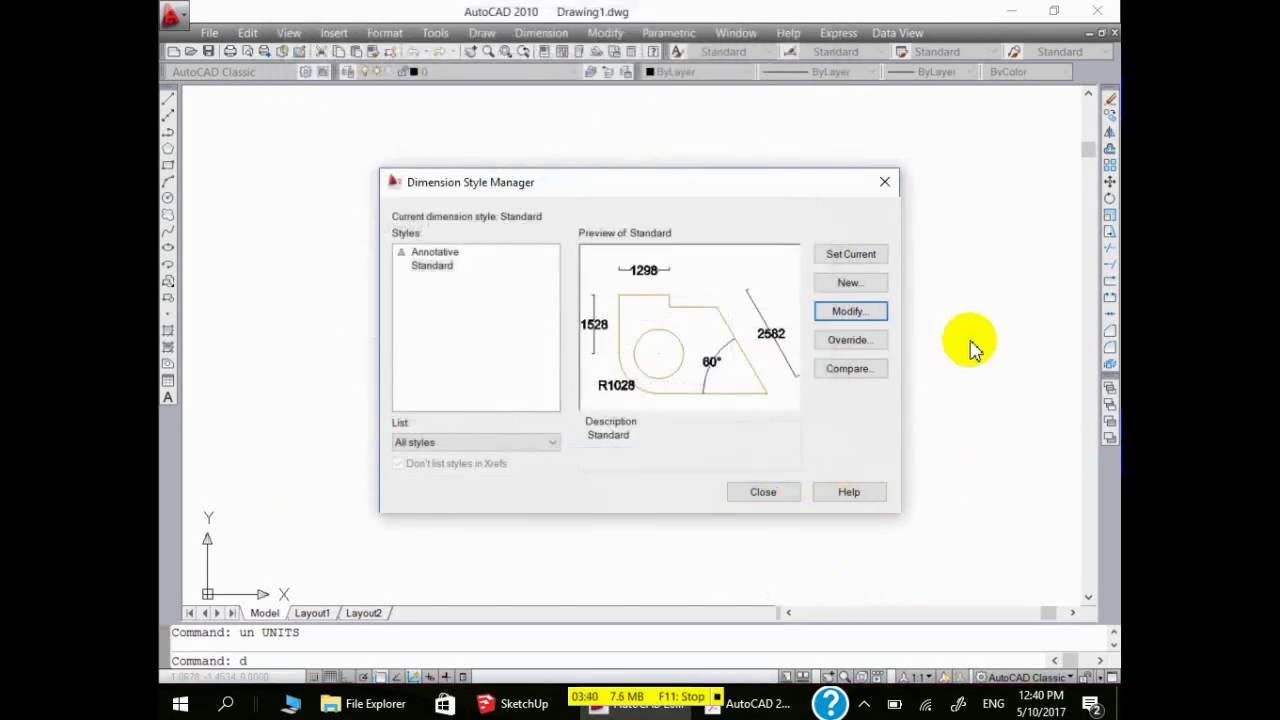
key("Escape")
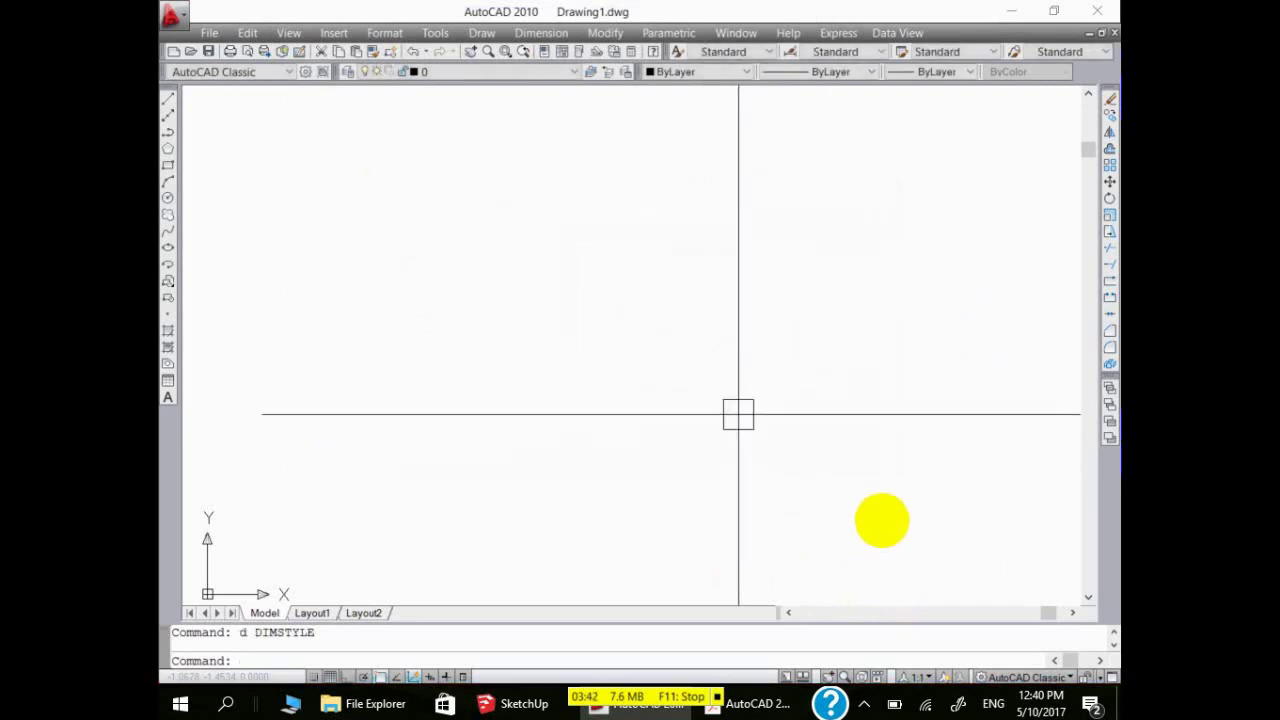
type("l")
key("Return")
left_click(522, 196)
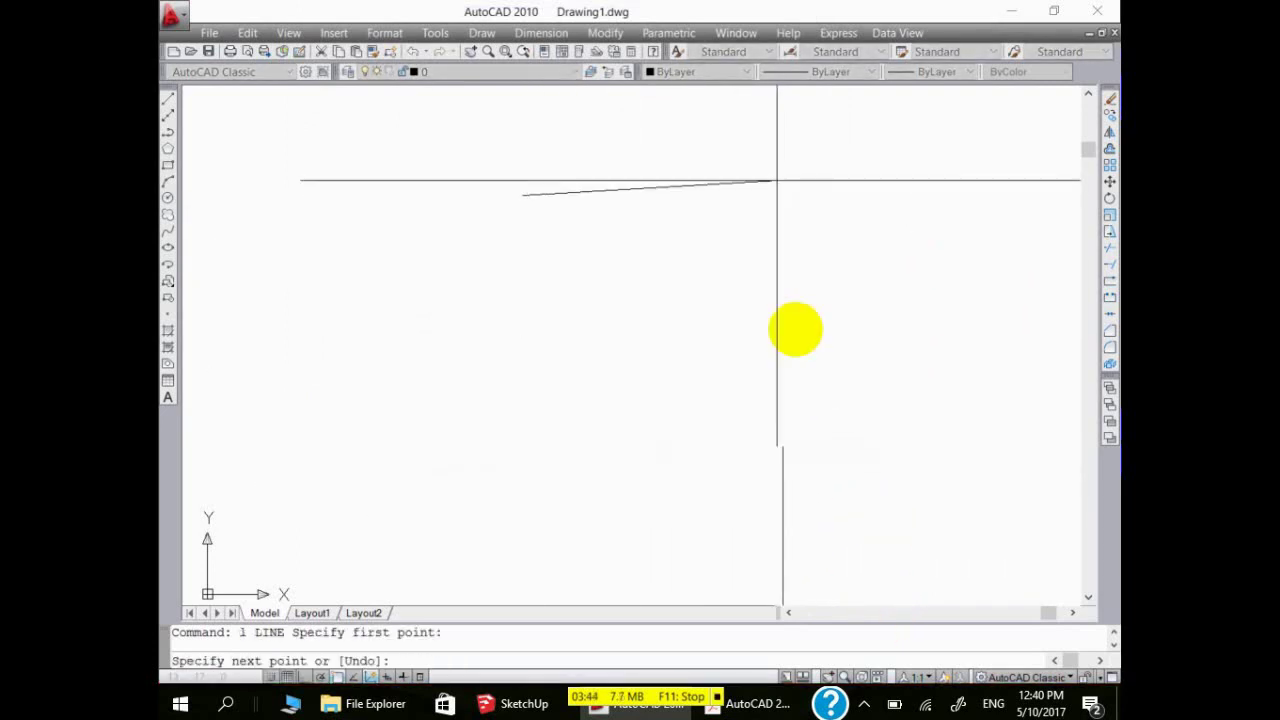
left_click(240, 676)
type("3900")
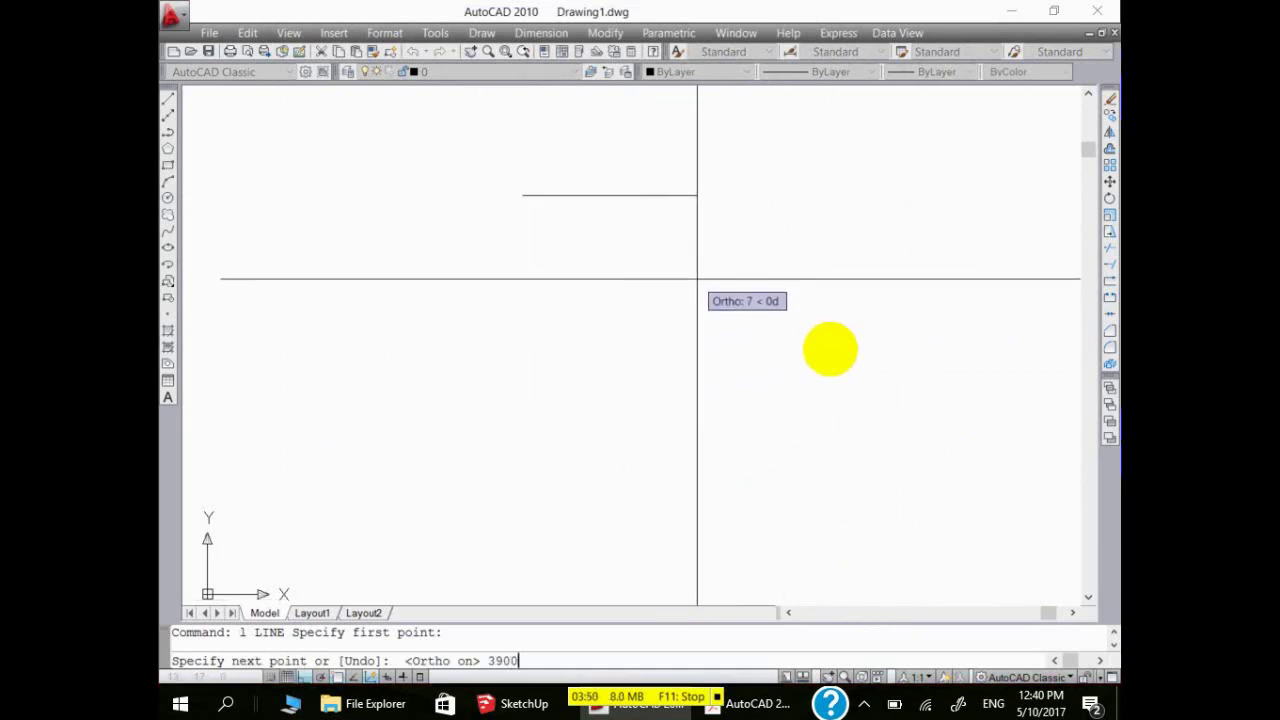
key("Return")
scroll(680, 300, "down", 2)
scroll(603, 229, "down", 2)
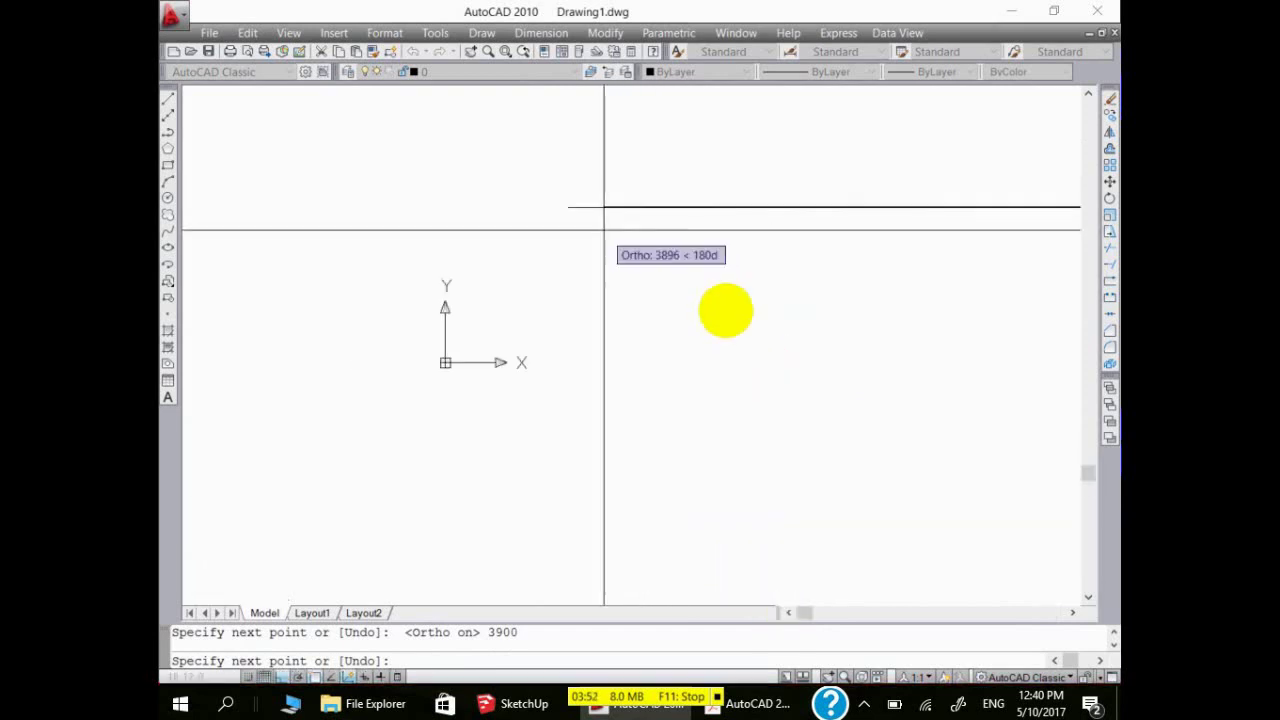
scroll(622, 307, "down", 2)
key("Escape")
type("regen")
key("Return")
scroll(614, 309, "down", 2)
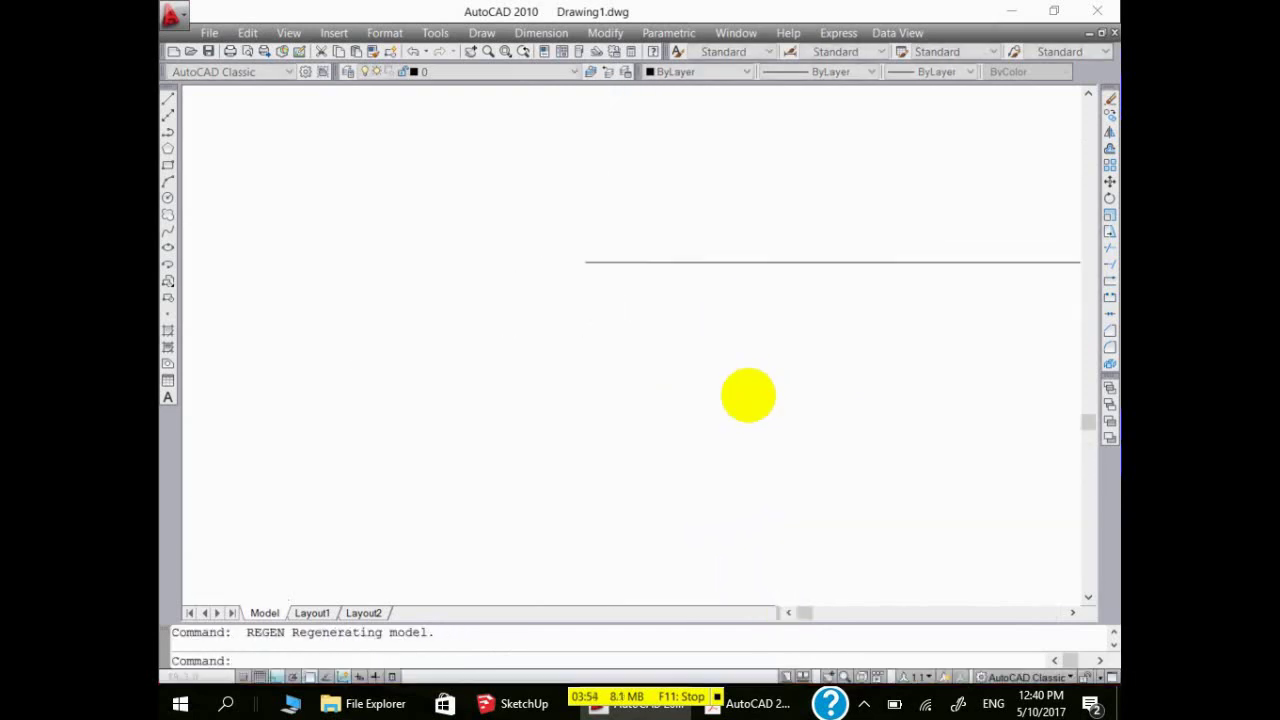
scroll(614, 309, "down", 2)
scroll(443, 351, "down", 2)
middle_click_drag(409, 371, 760, 423)
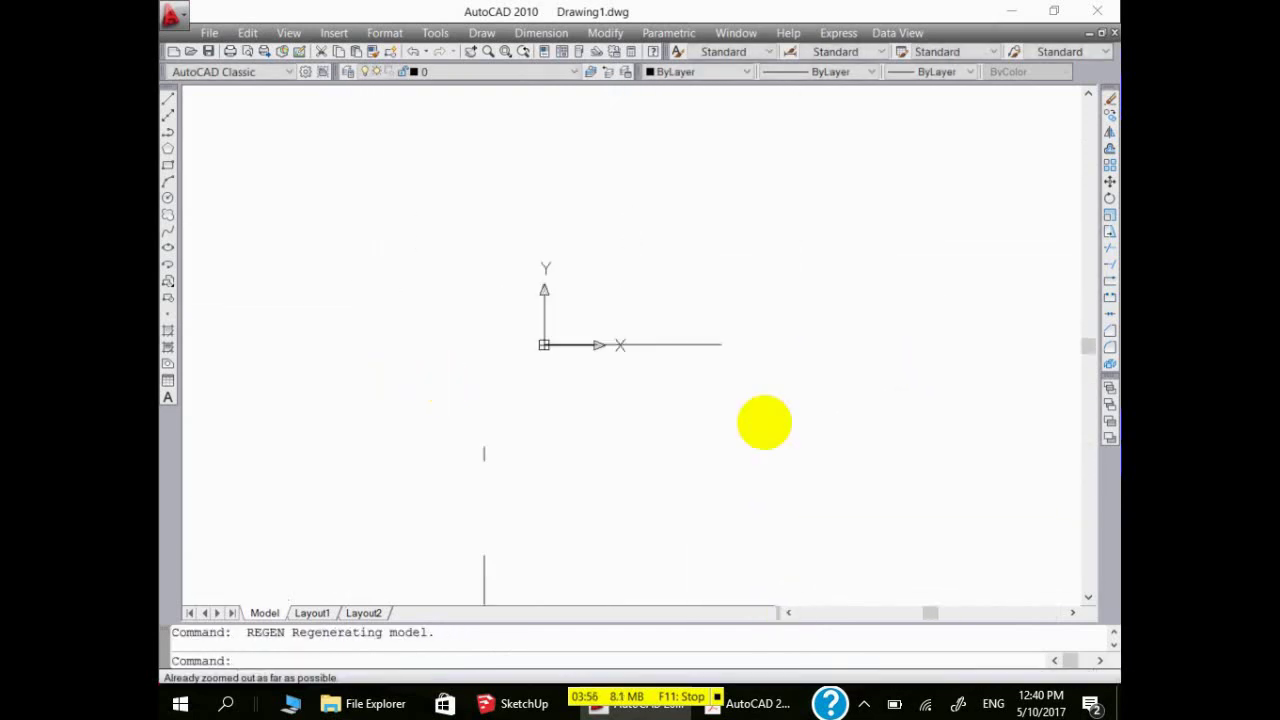
key("Escape")
middle_click_drag(606, 549, 929, 423)
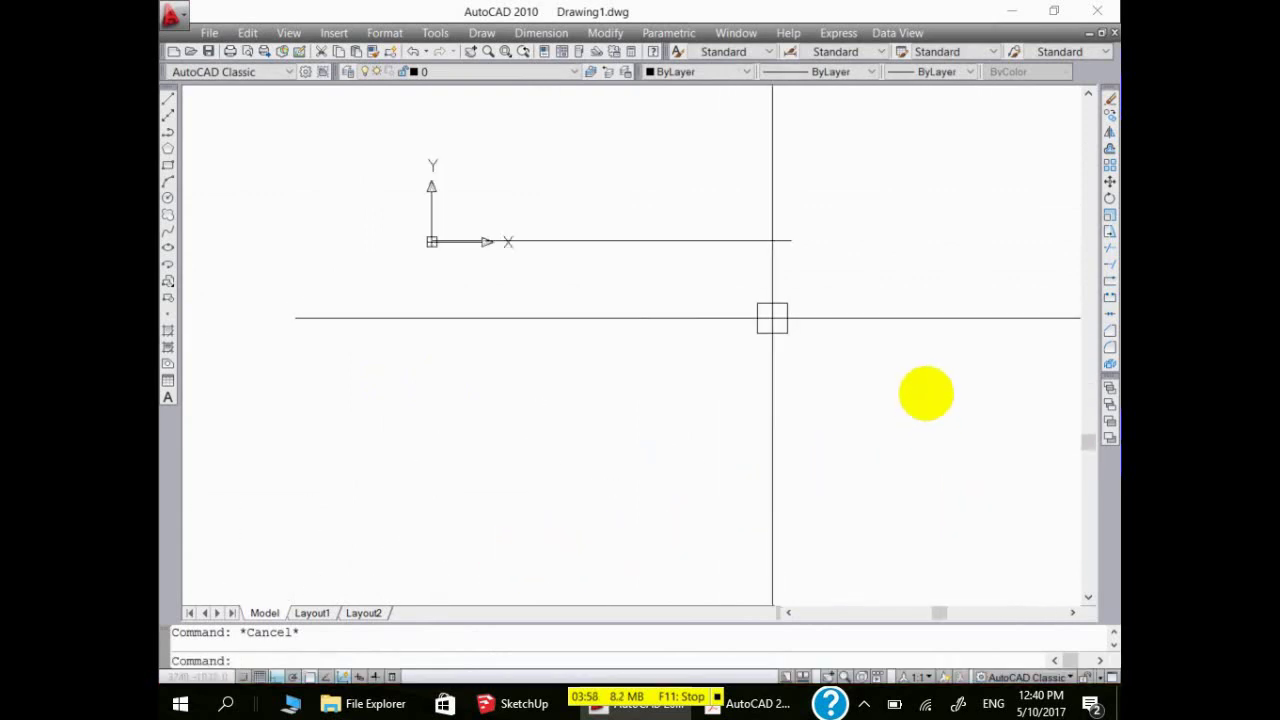
type("l")
key("Return")
left_click(791, 241)
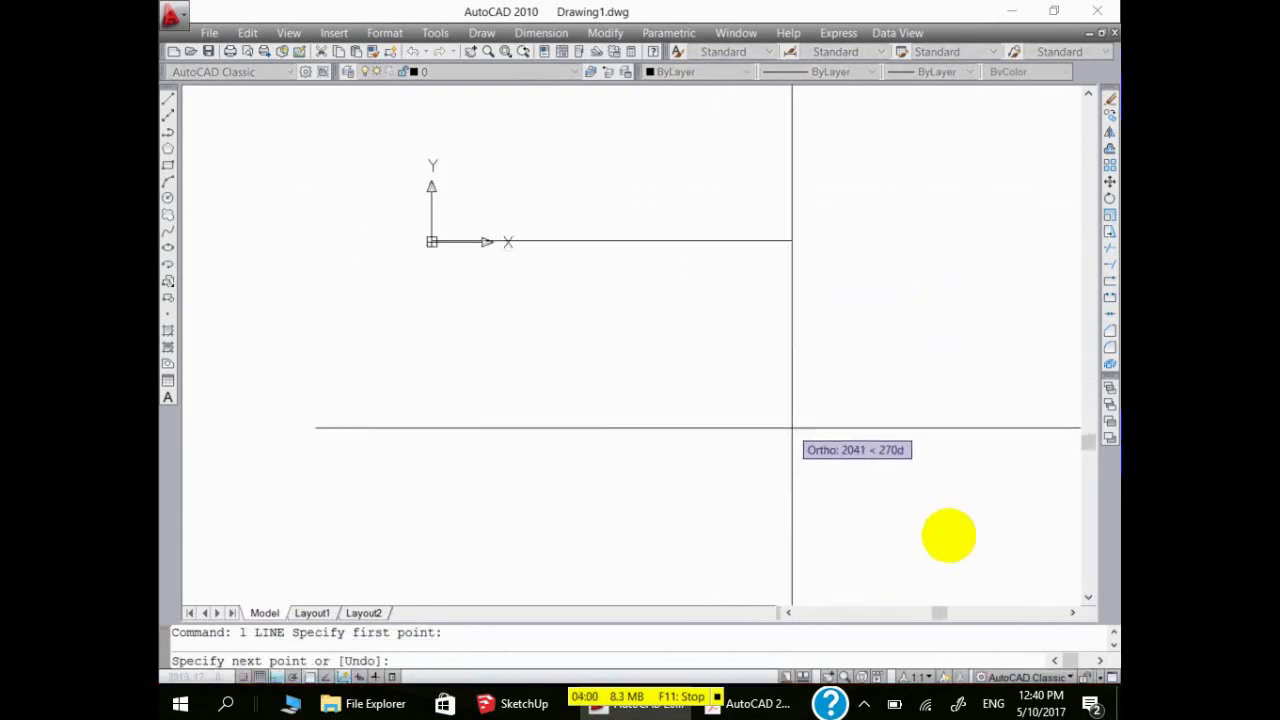
type("3900")
key("Return")
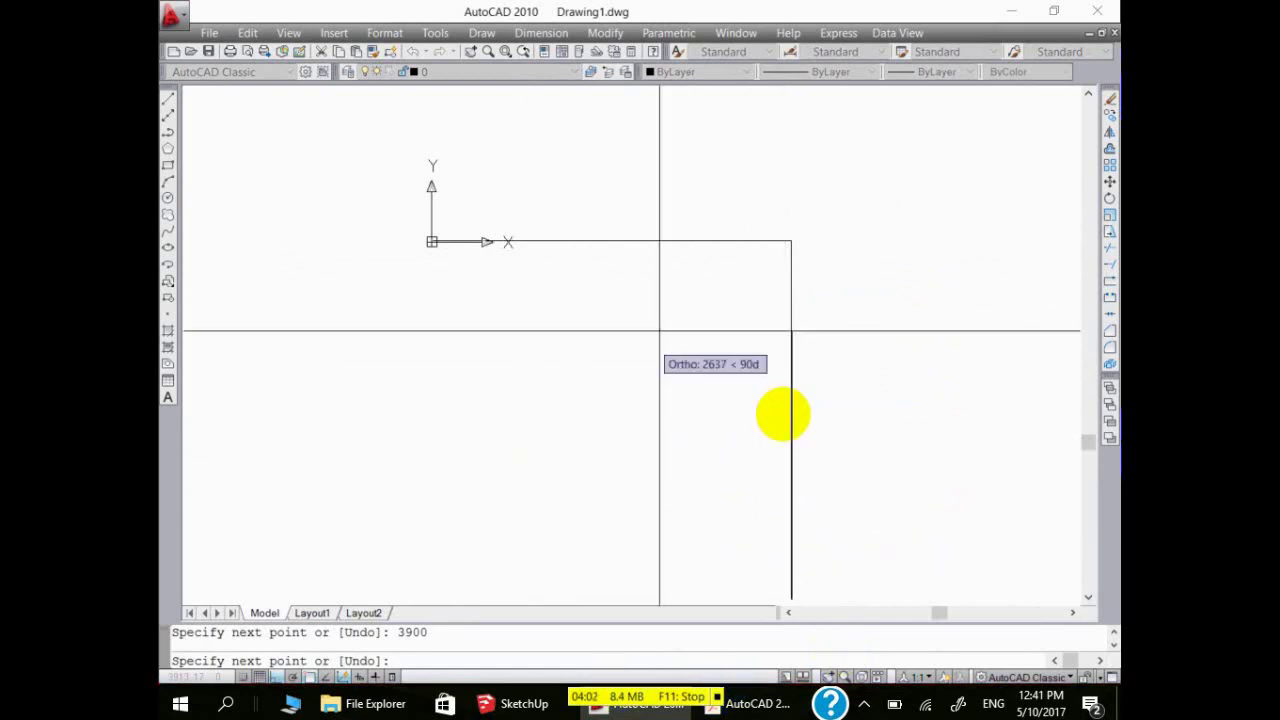
scroll(657, 334, "down", 2)
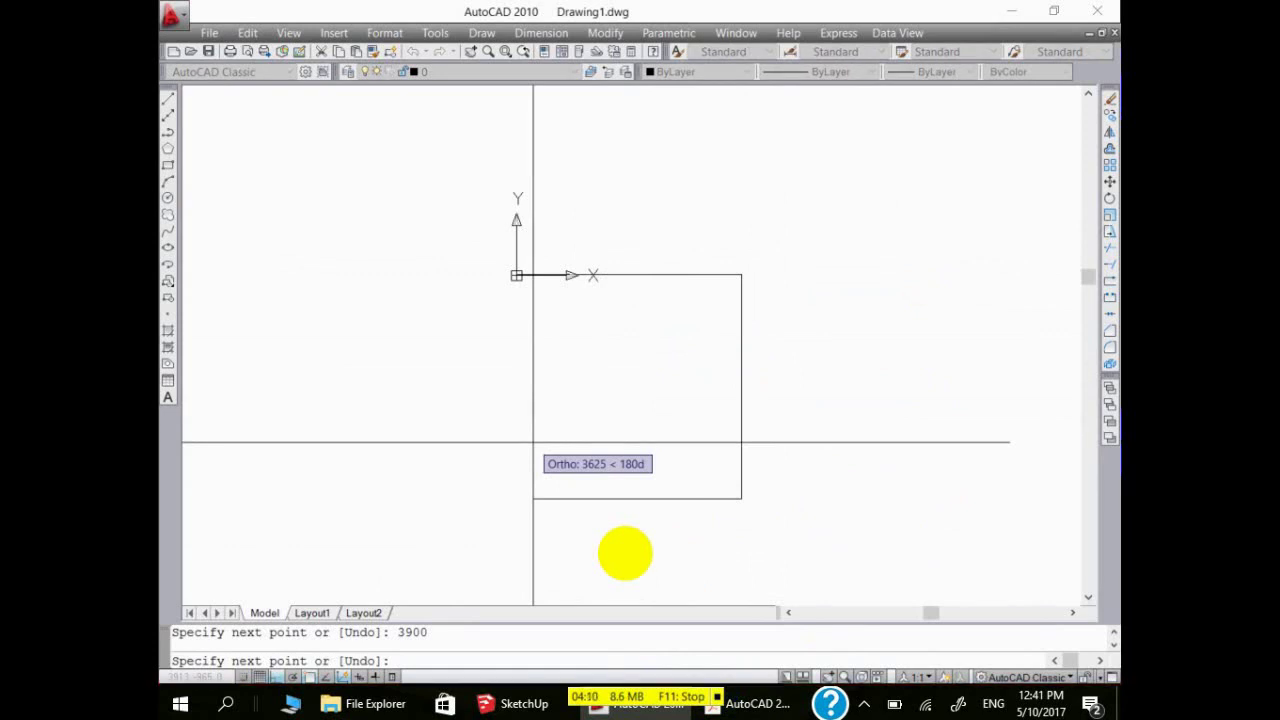
key("Escape")
key("Escape")
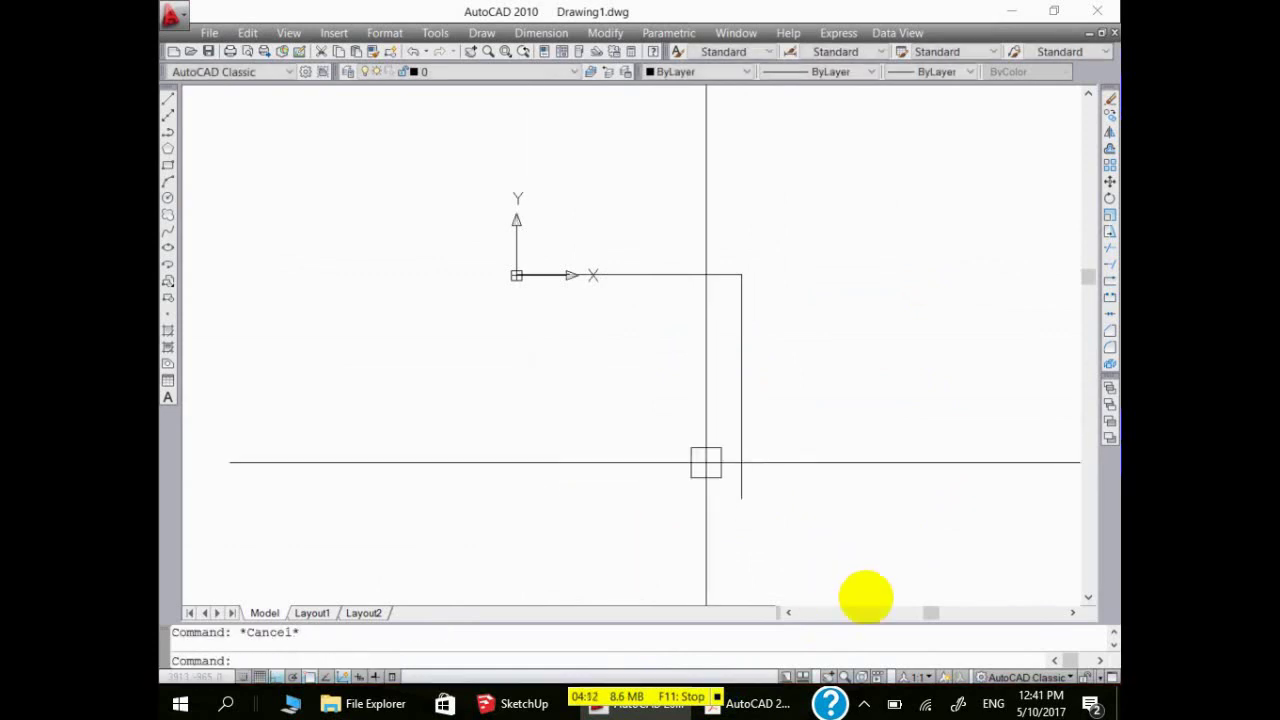
left_click(866, 509)
left_click(700, 220)
type("e REGEN Regenerating model.")
key("Return")
Draw the 3900 × 3900 square rectangle by entering its dimensions.
type("e")
key("Return")
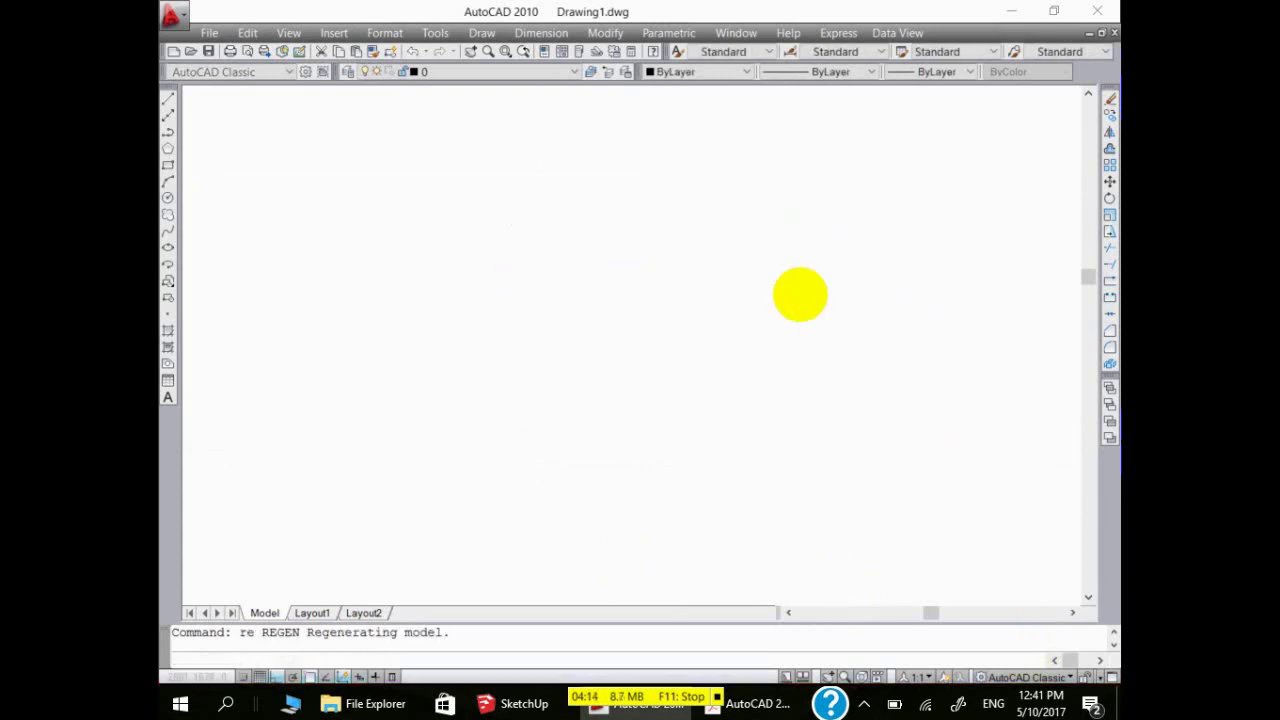
key("Return")
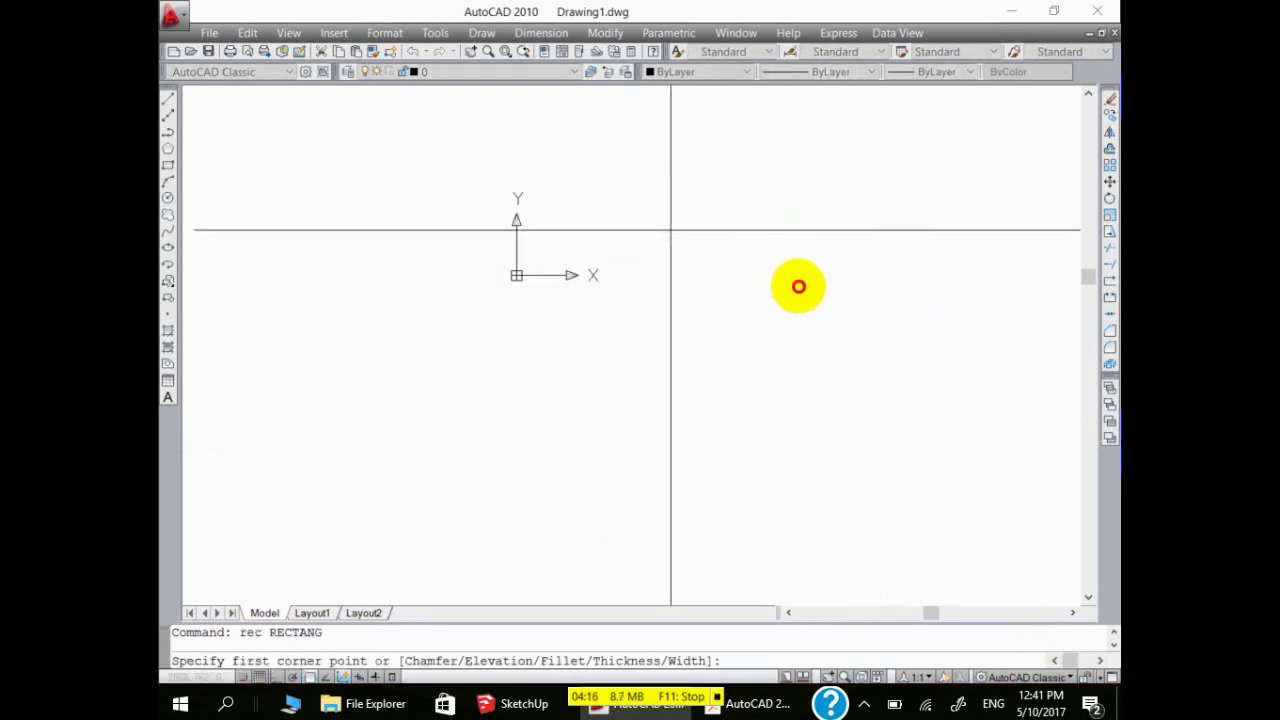
left_click(671, 229)
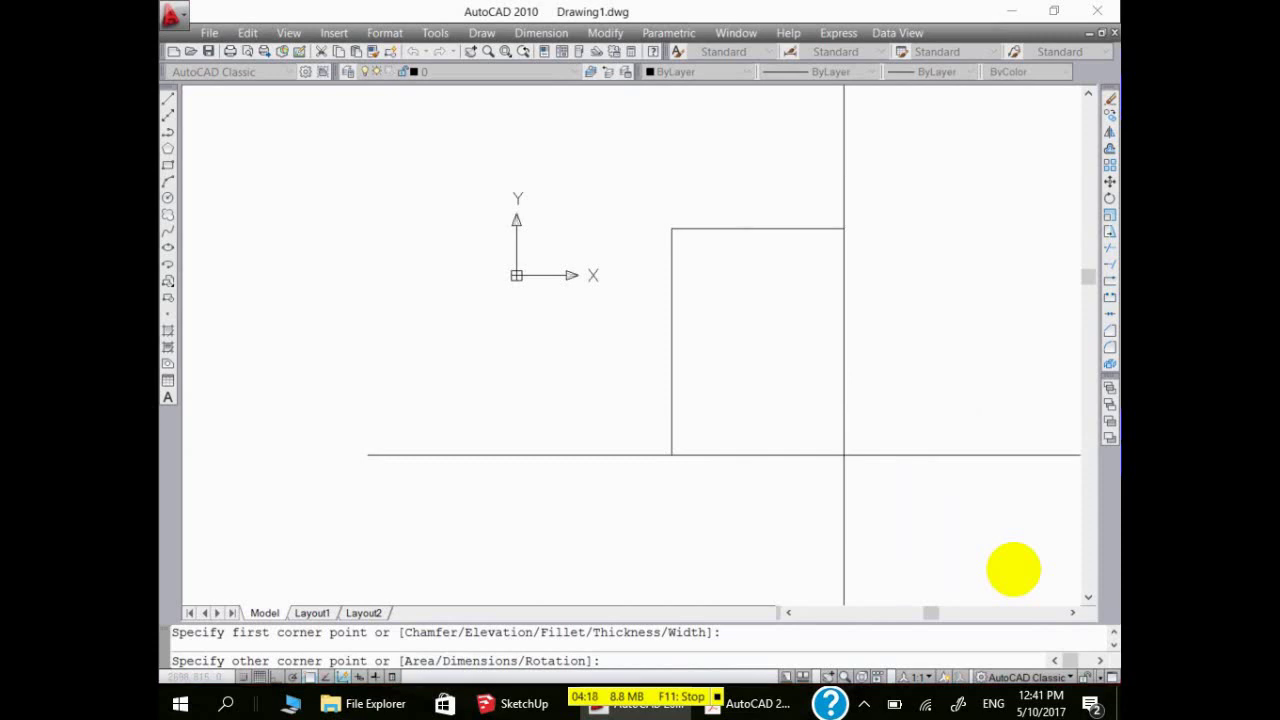
type("d")
key("Return")
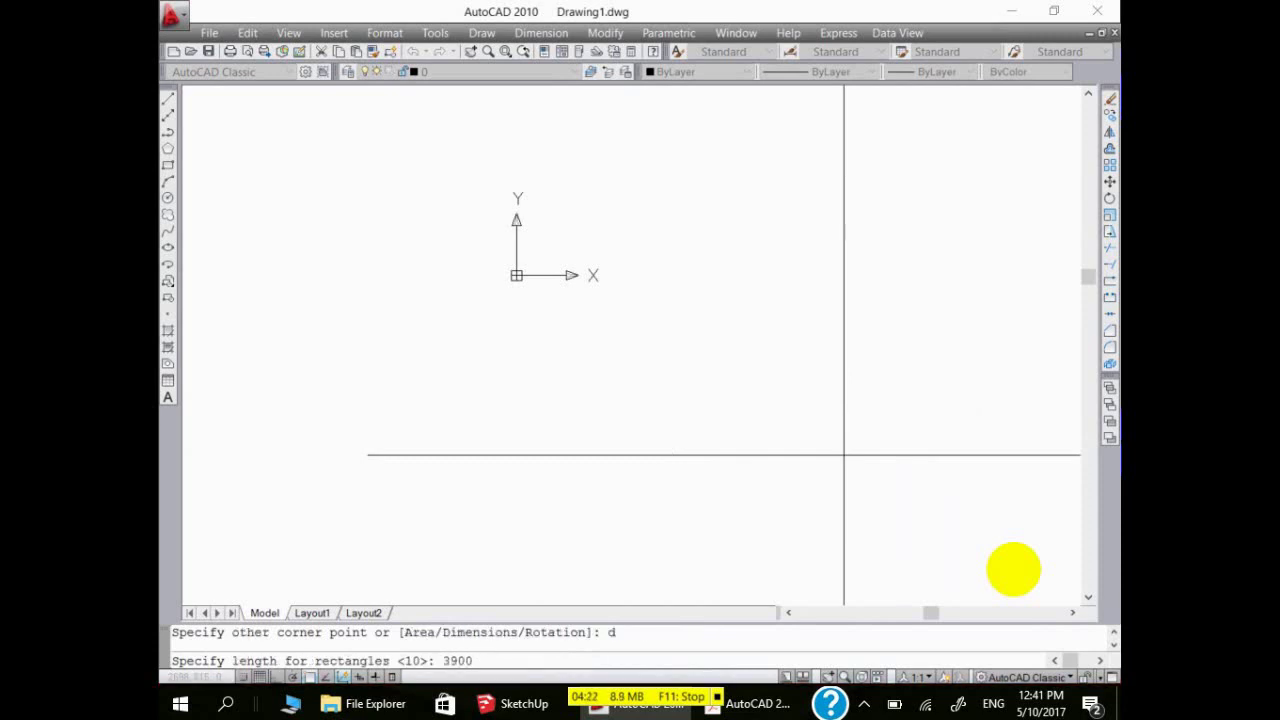
type("900")
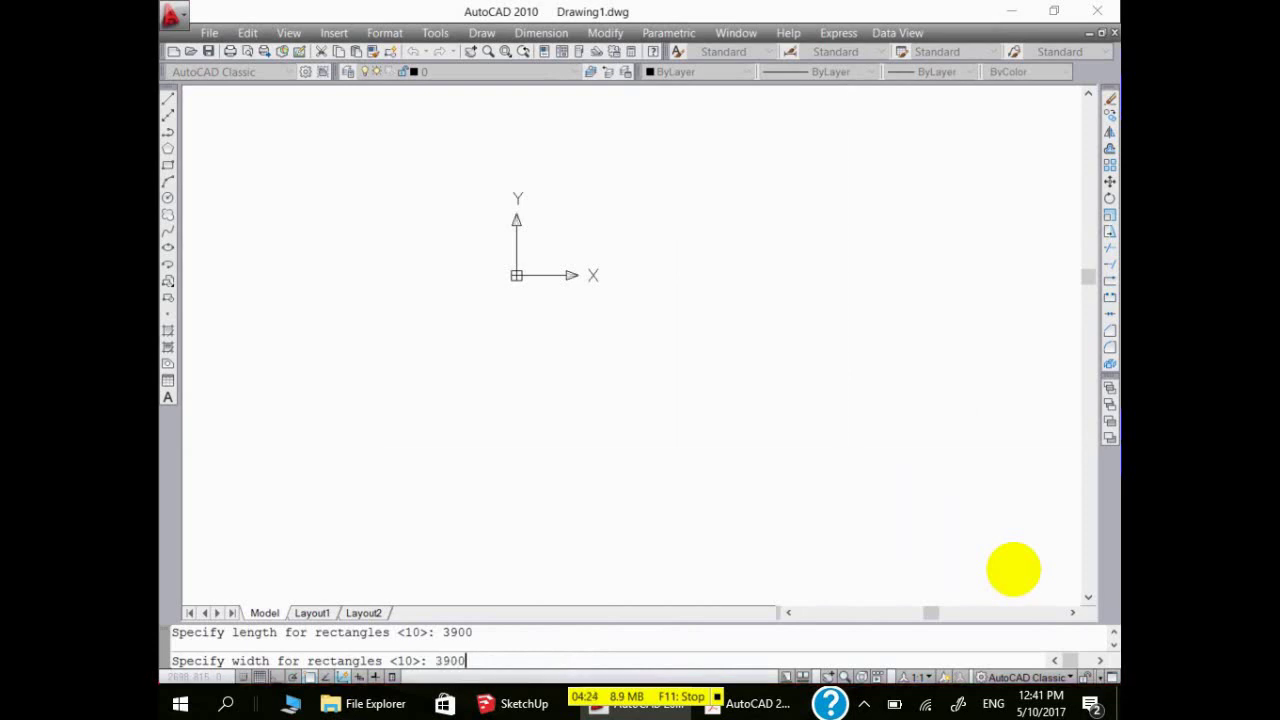
scroll(634, 266, "down", 4)
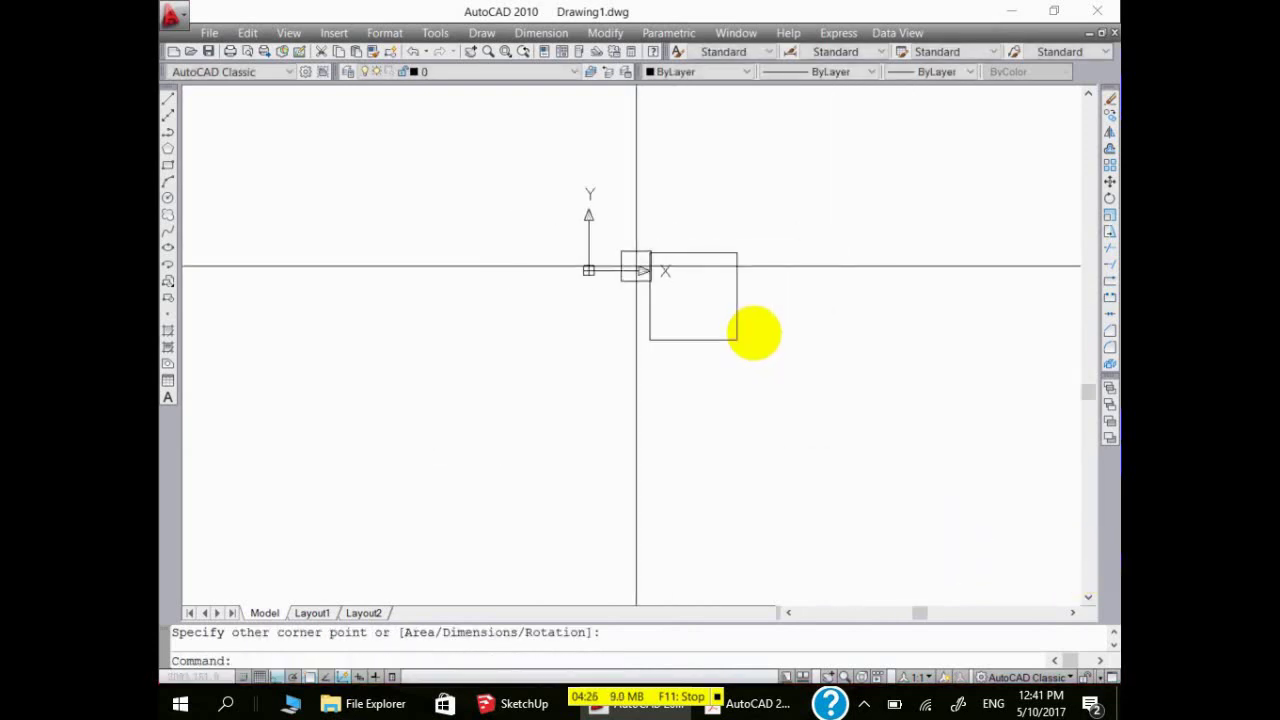
key("Escape")
Draw a 2440 × 2700 rectangle to the lower right.
type("rec")
key("Return")
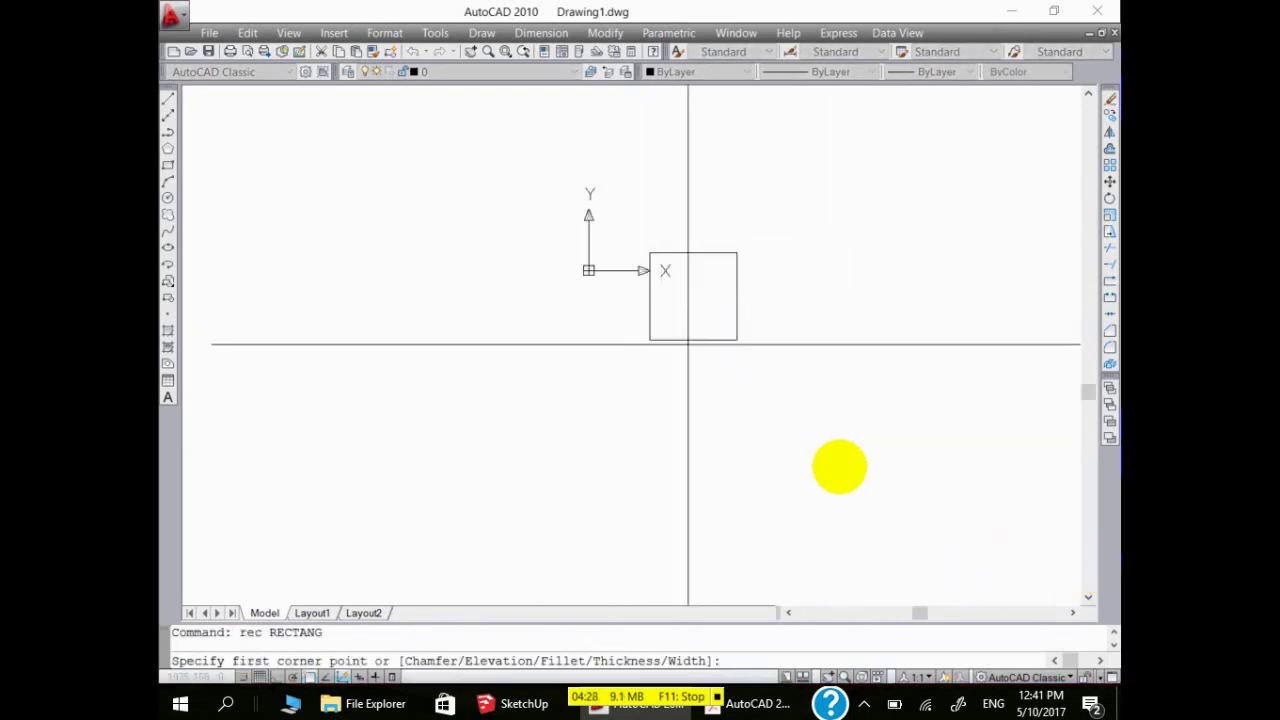
scroll(740, 385, "up", 2)
left_click(765, 388)
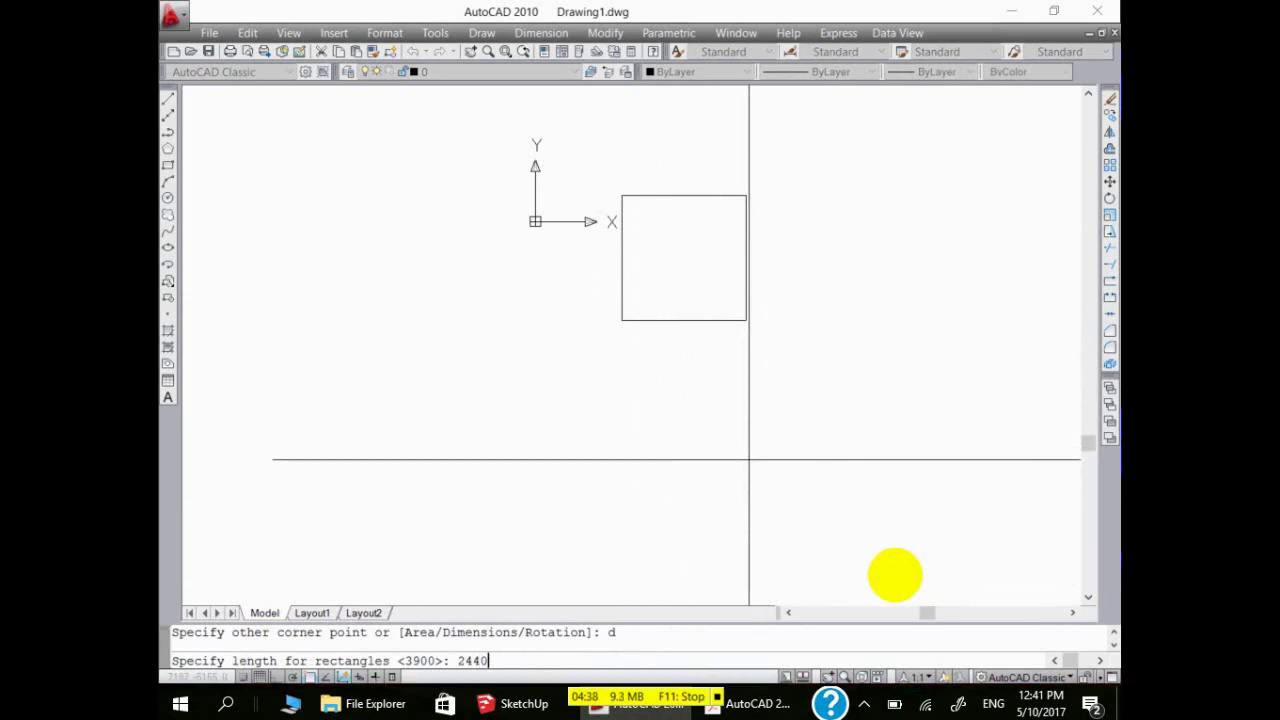
key("Return")
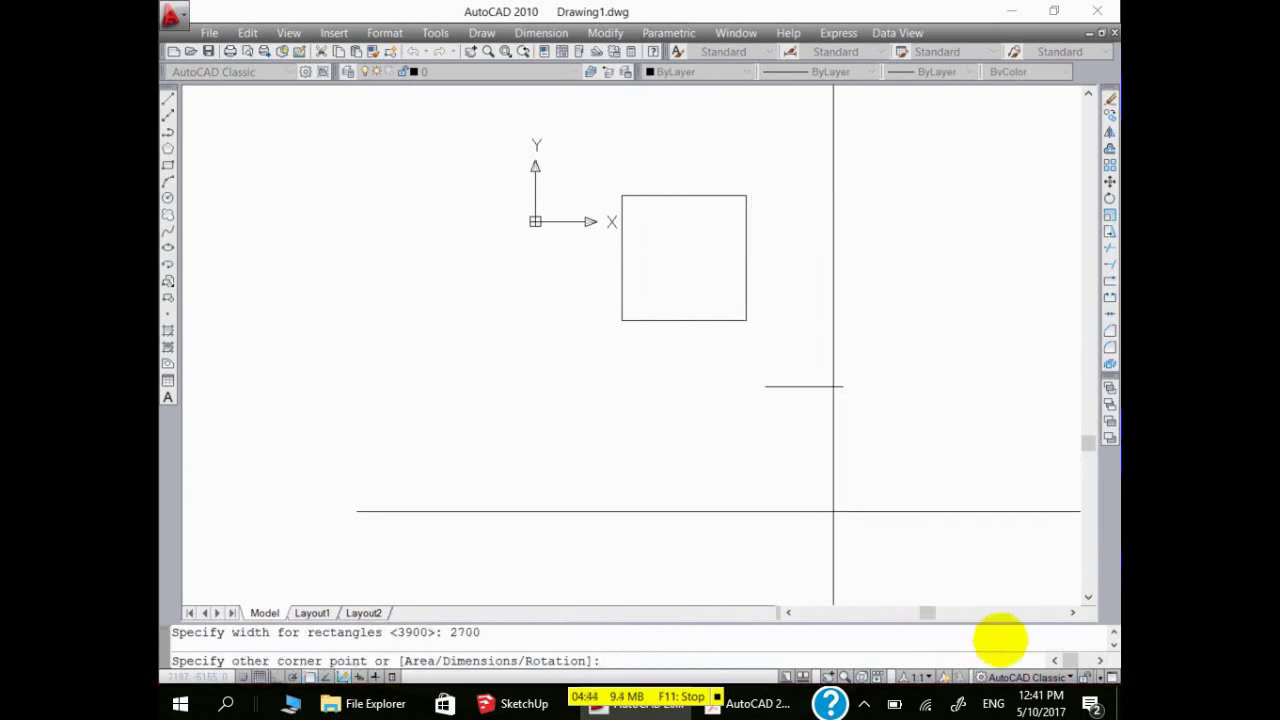
left_click(877, 529)
type("re")
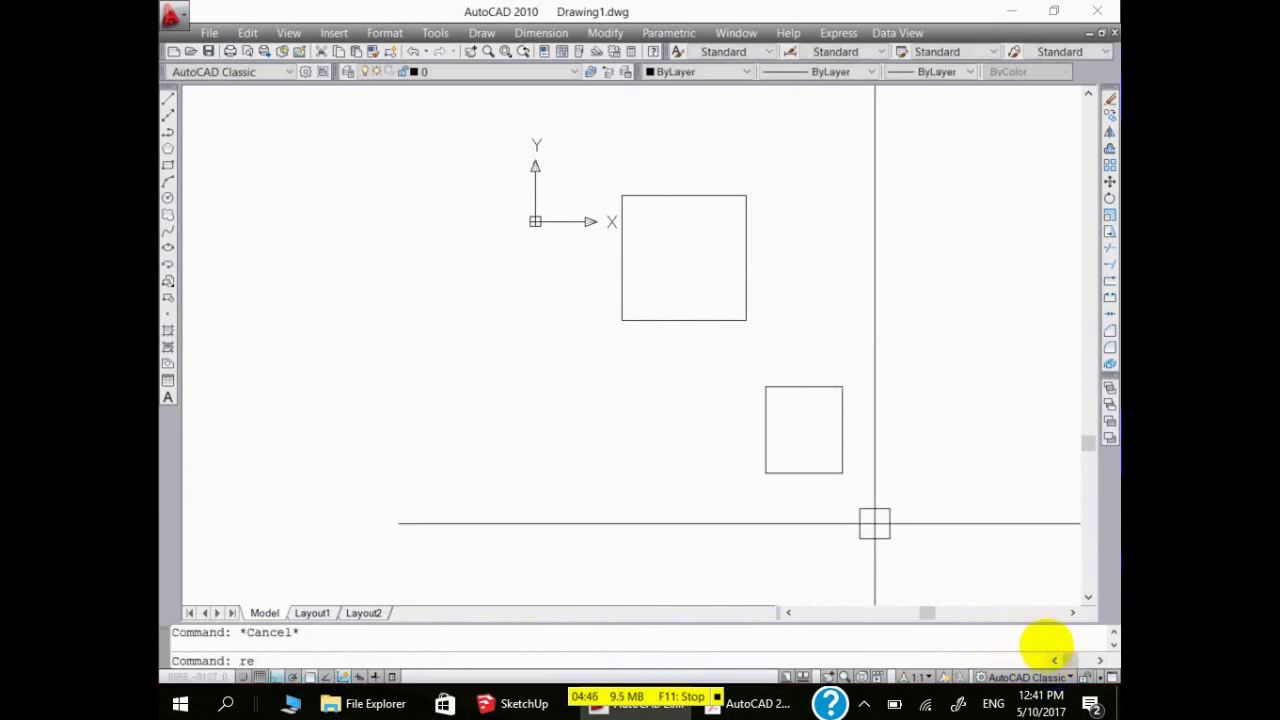
Place an 1800 × 1200 rectangle left of centre.
key("Return")
left_click(473, 376)
type("1800")
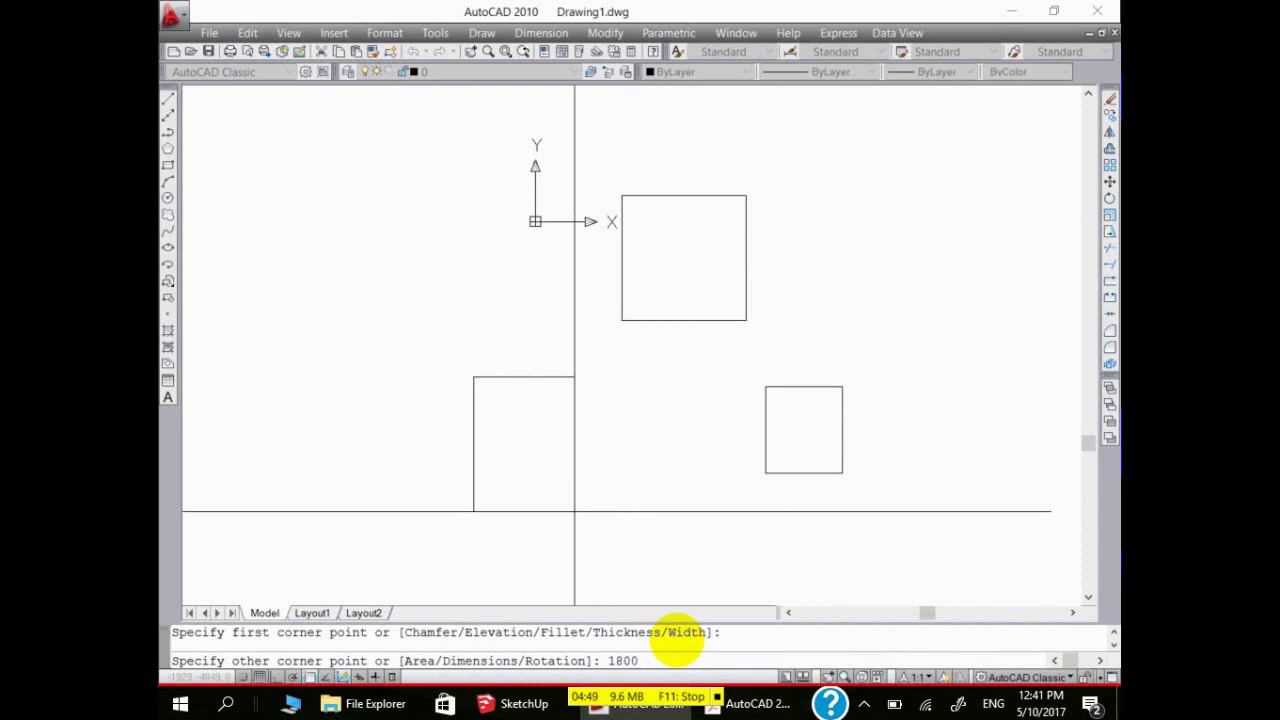
key("Escape")
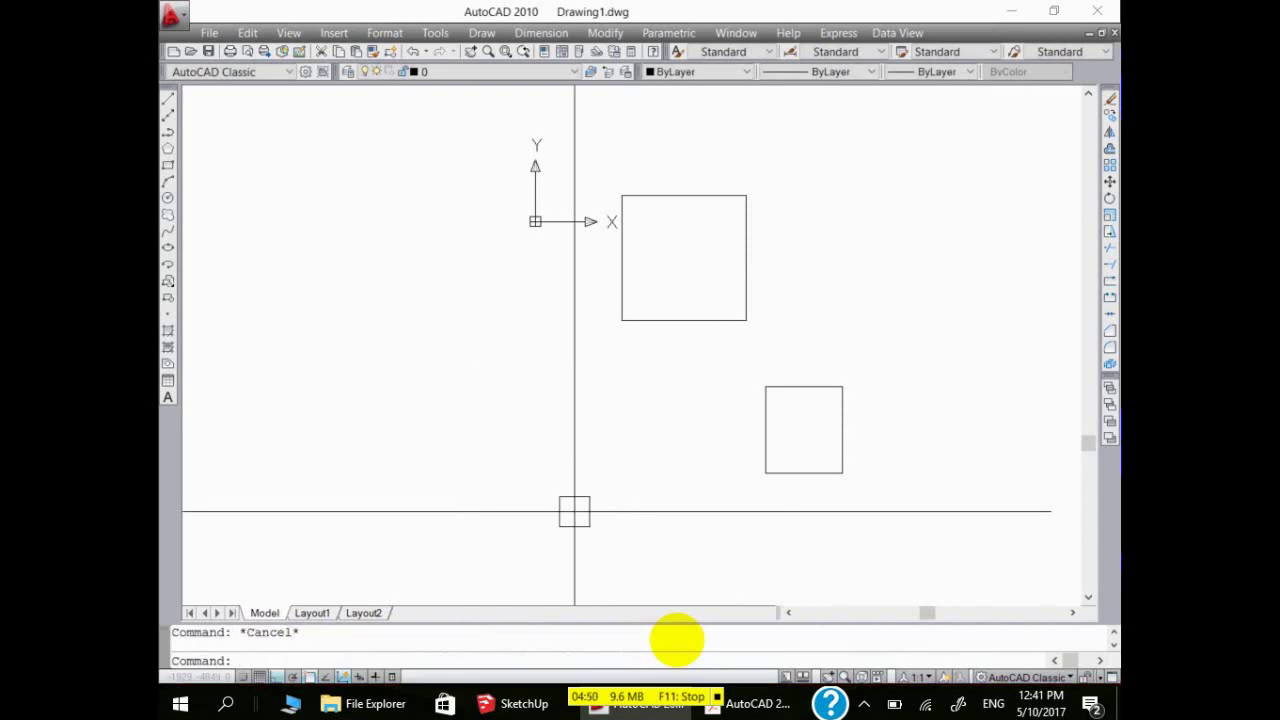
type("rec")
key("Return")
left_click(444, 404)
type("d")
key("Return")
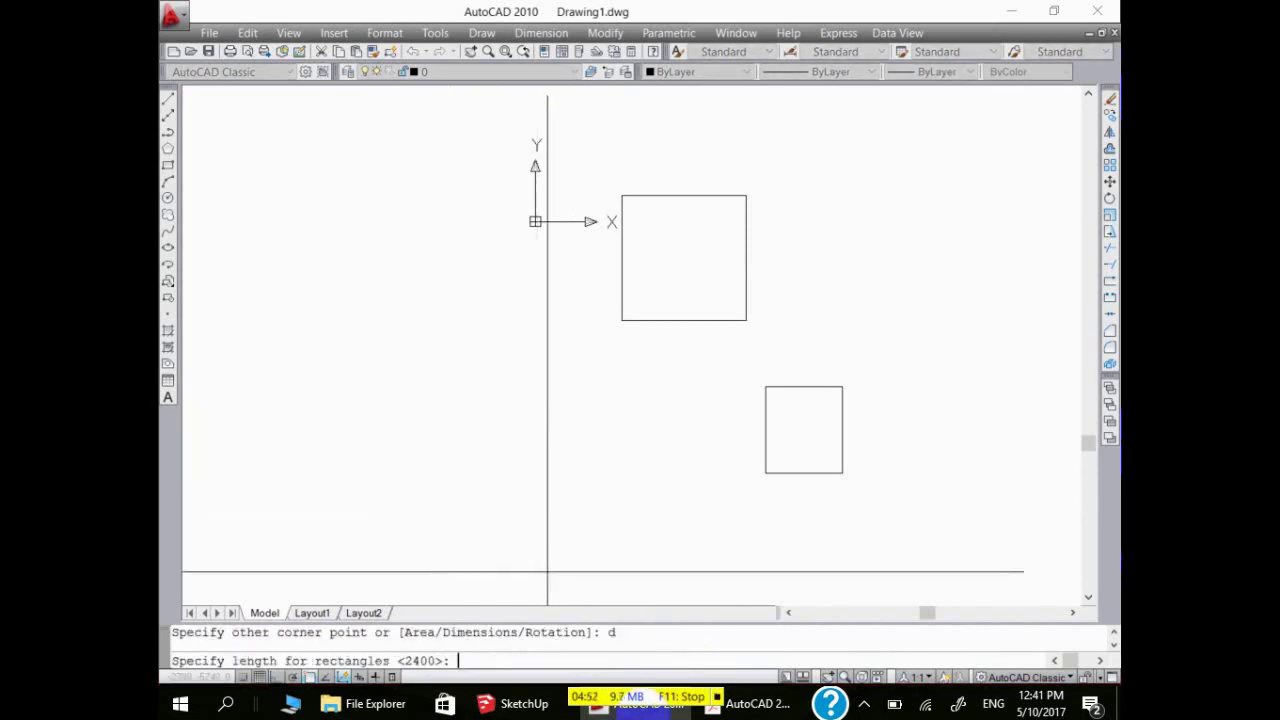
key("Return")
type("1200")
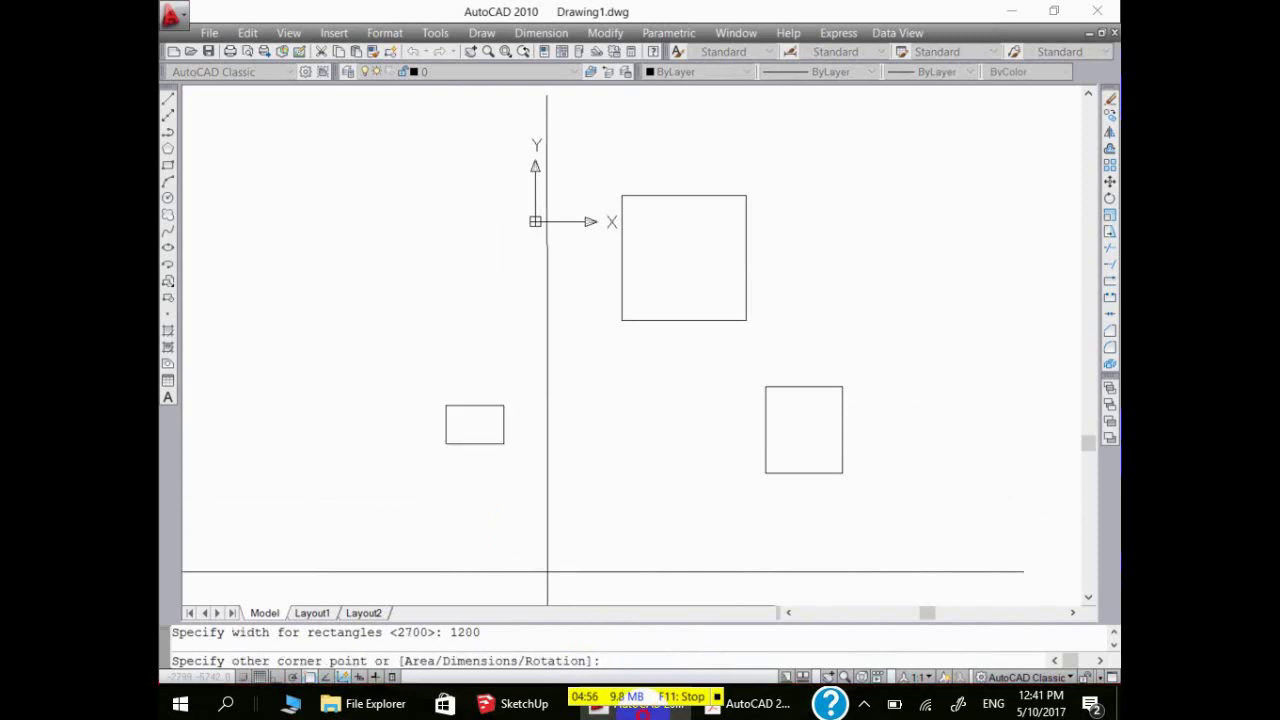
key("Escape")
Draw a 3300 × 4500 rectangle below the large square.
type("ec")
key("Return")
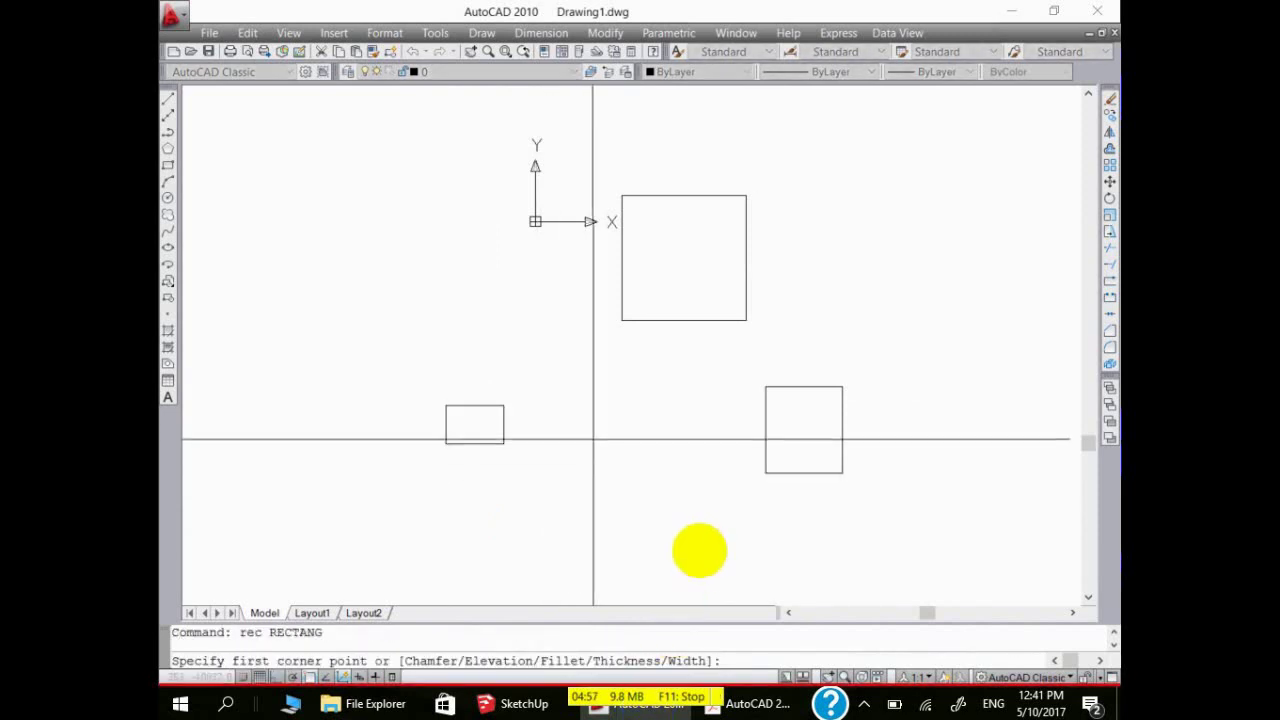
left_click(592, 439)
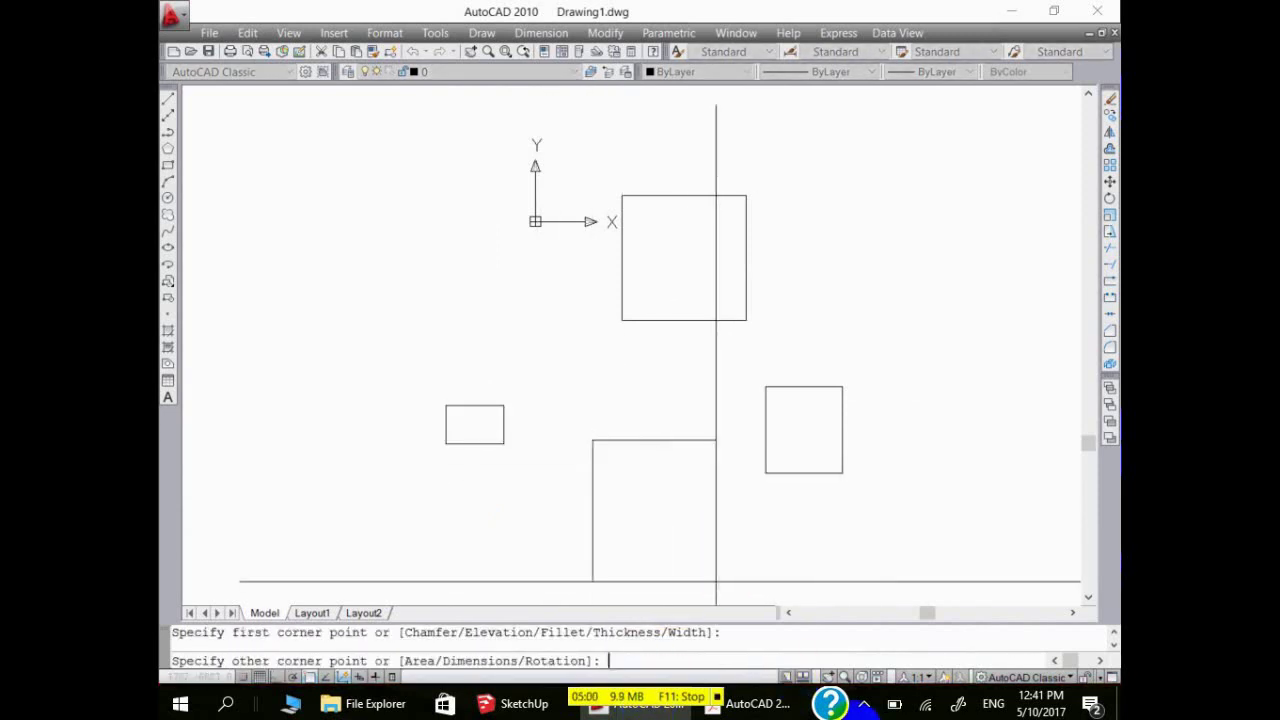
type("d")
key("Return")
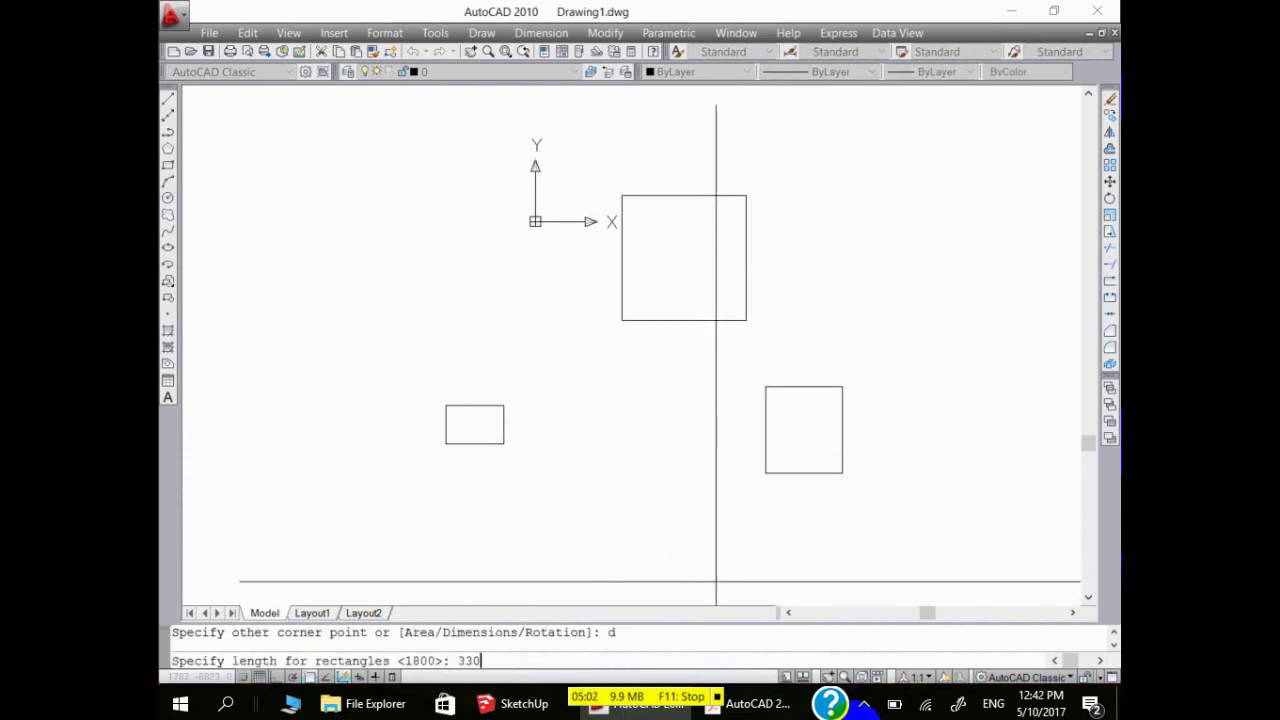
type("500")
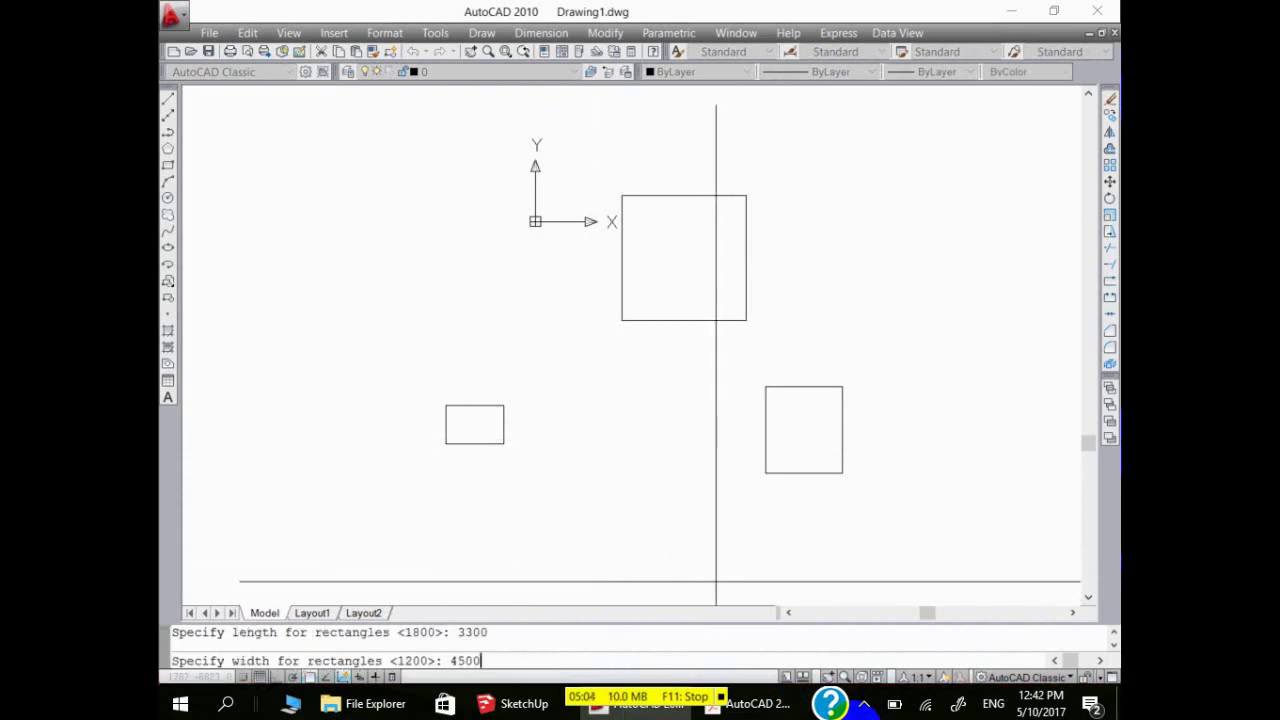
left_click(746, 503)
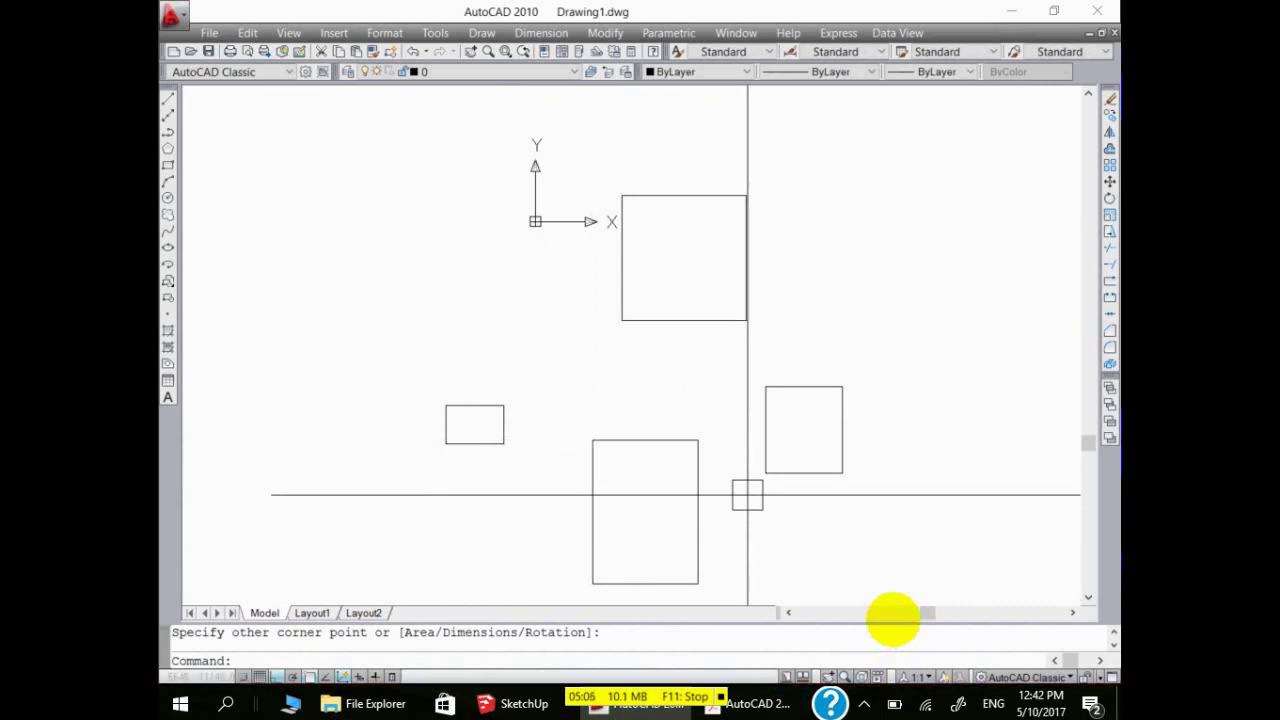
Offset the large square, right, lower middle and small rectangles outward by 230.
type("o")
key("Return")
type("230")
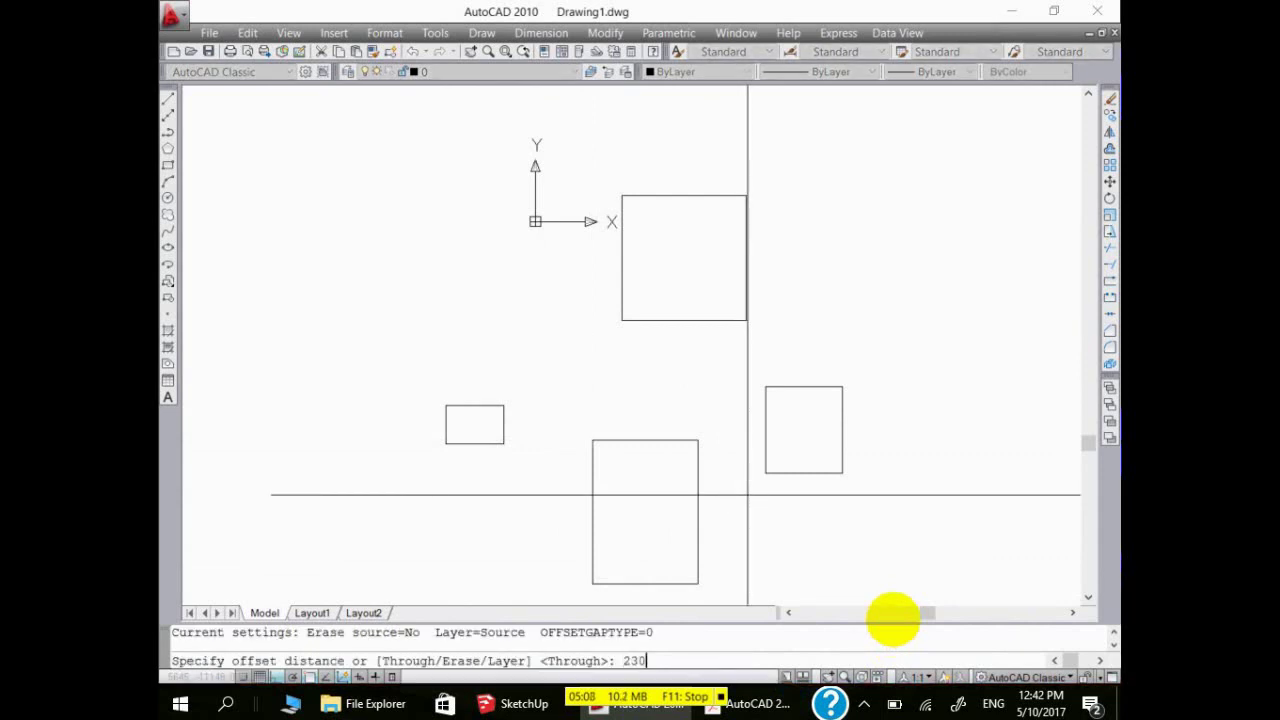
key("Return")
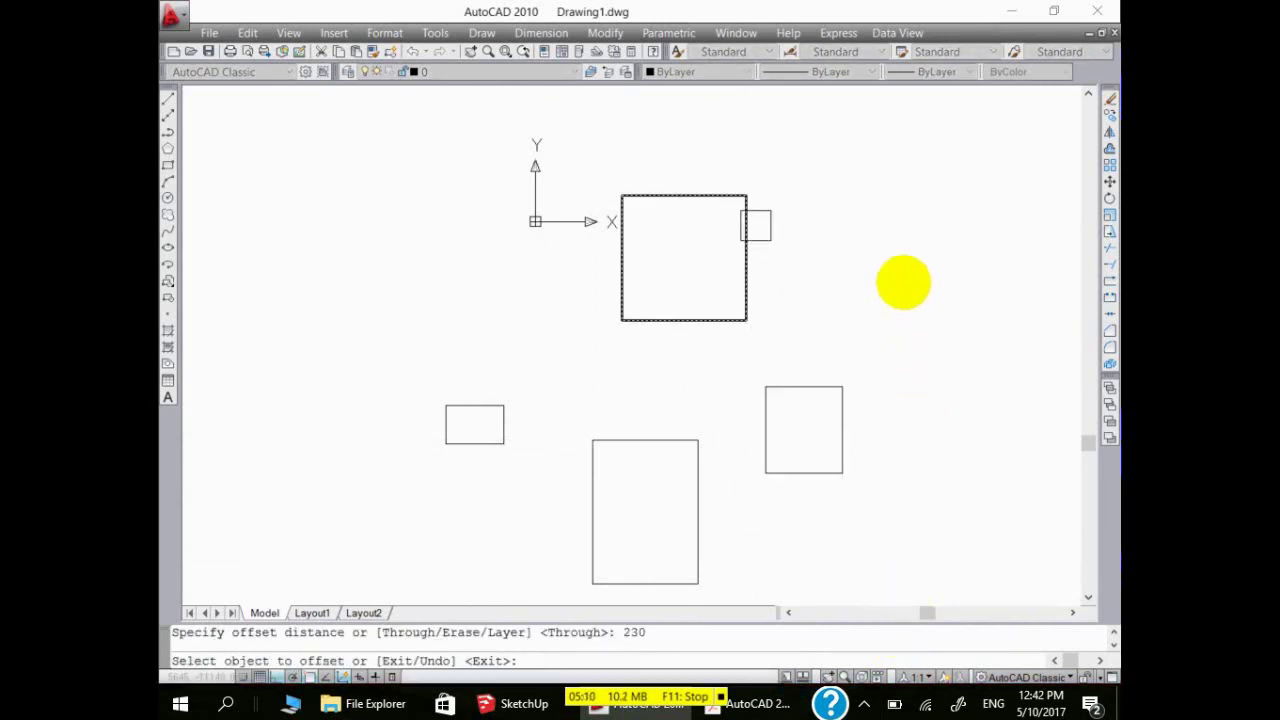
left_click(745, 227)
left_click(843, 220)
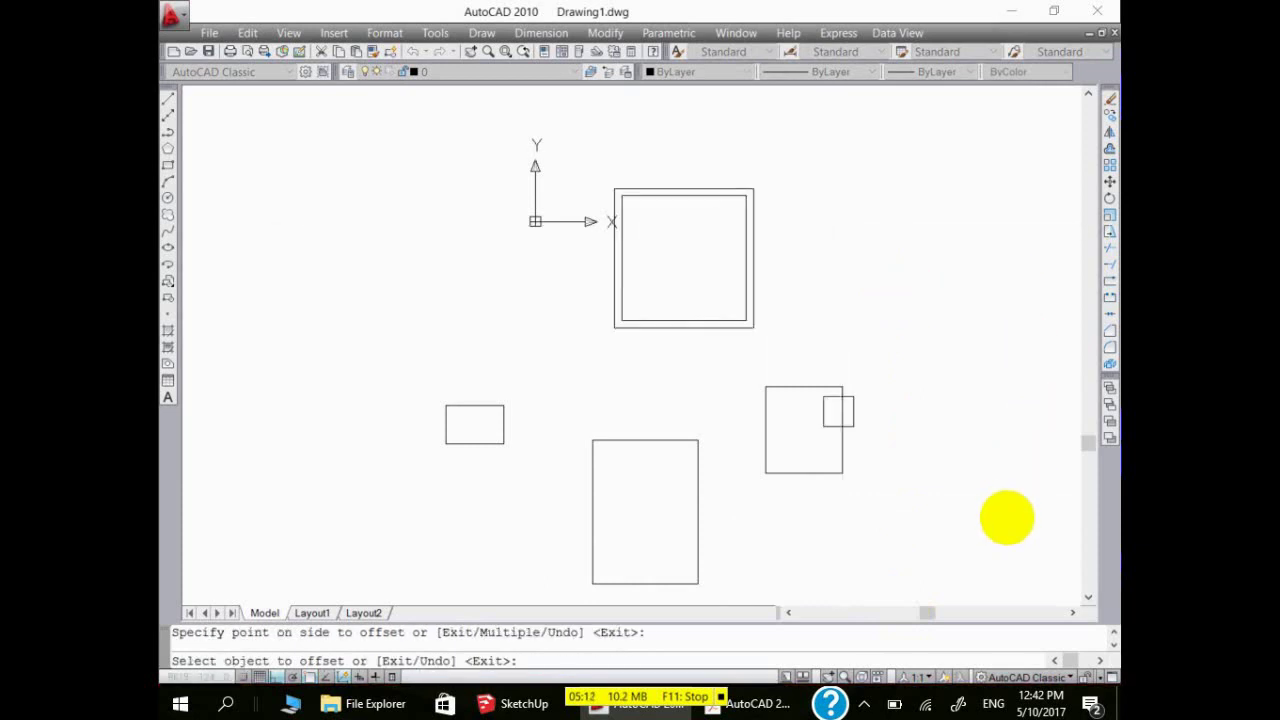
left_click(842, 409)
left_click(874, 363)
left_click(698, 441)
left_click(704, 444)
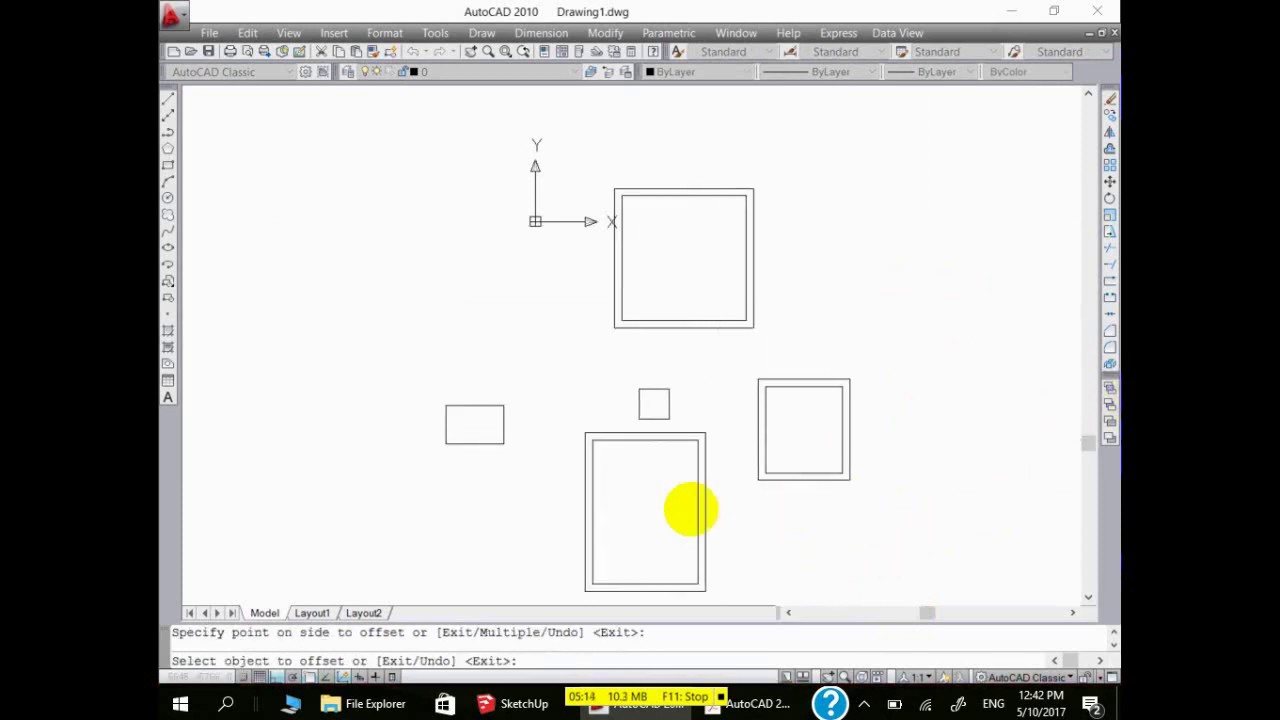
left_click(471, 405)
left_click(490, 360)
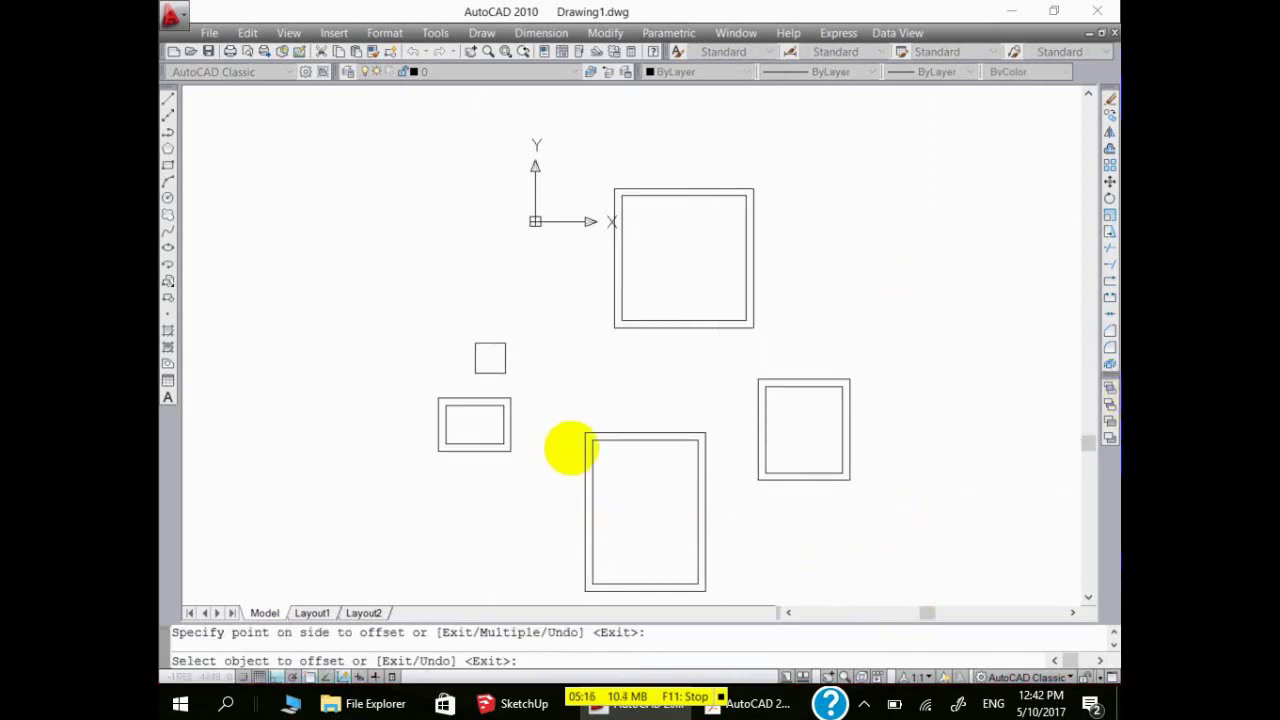
key("Escape")
Move the right double-walled rectangle so it sits below the large square's corner.
left_click(1034, 329)
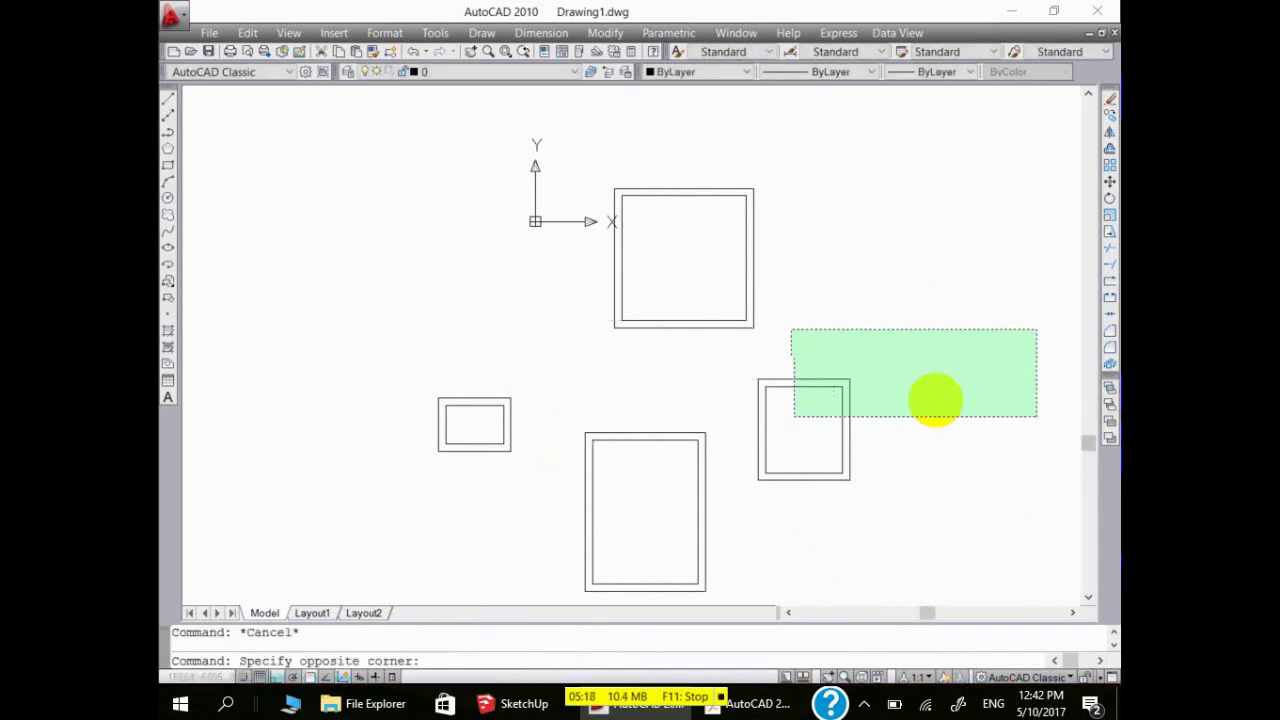
left_click(791, 414)
type("m")
key("Return")
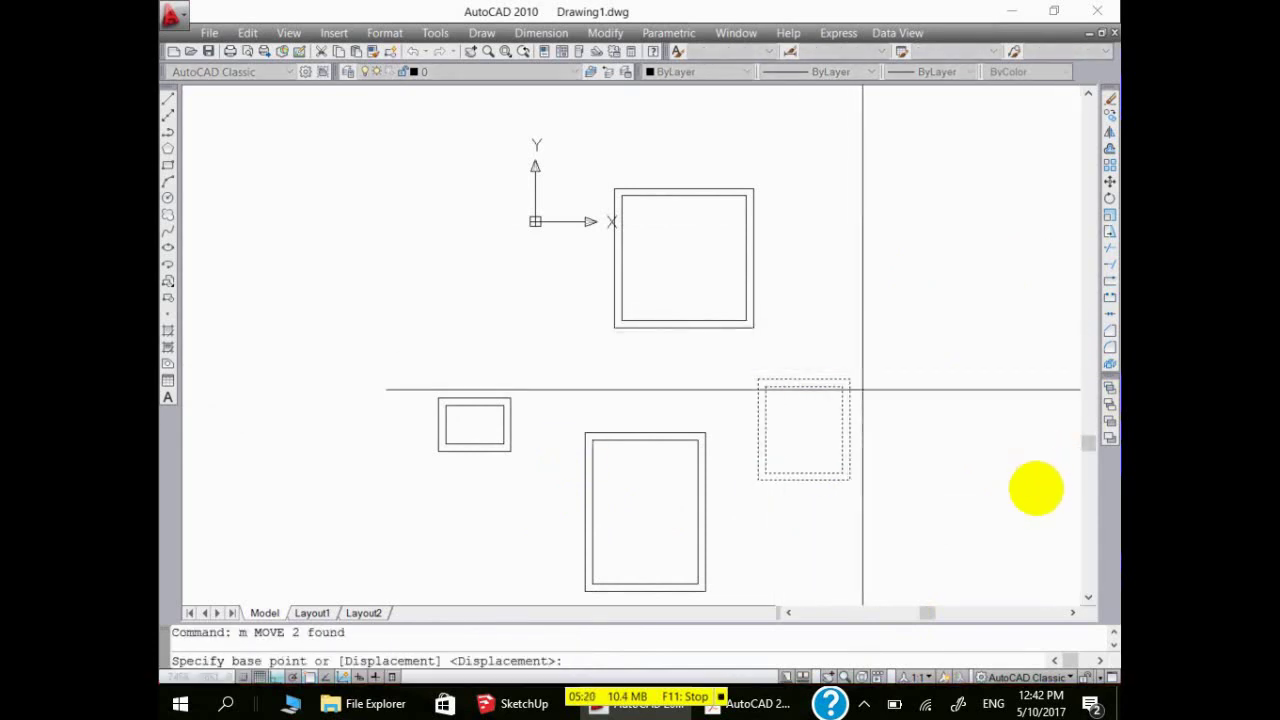
left_click(848, 380)
scroll(745, 347, "up", 2)
left_click(760, 320)
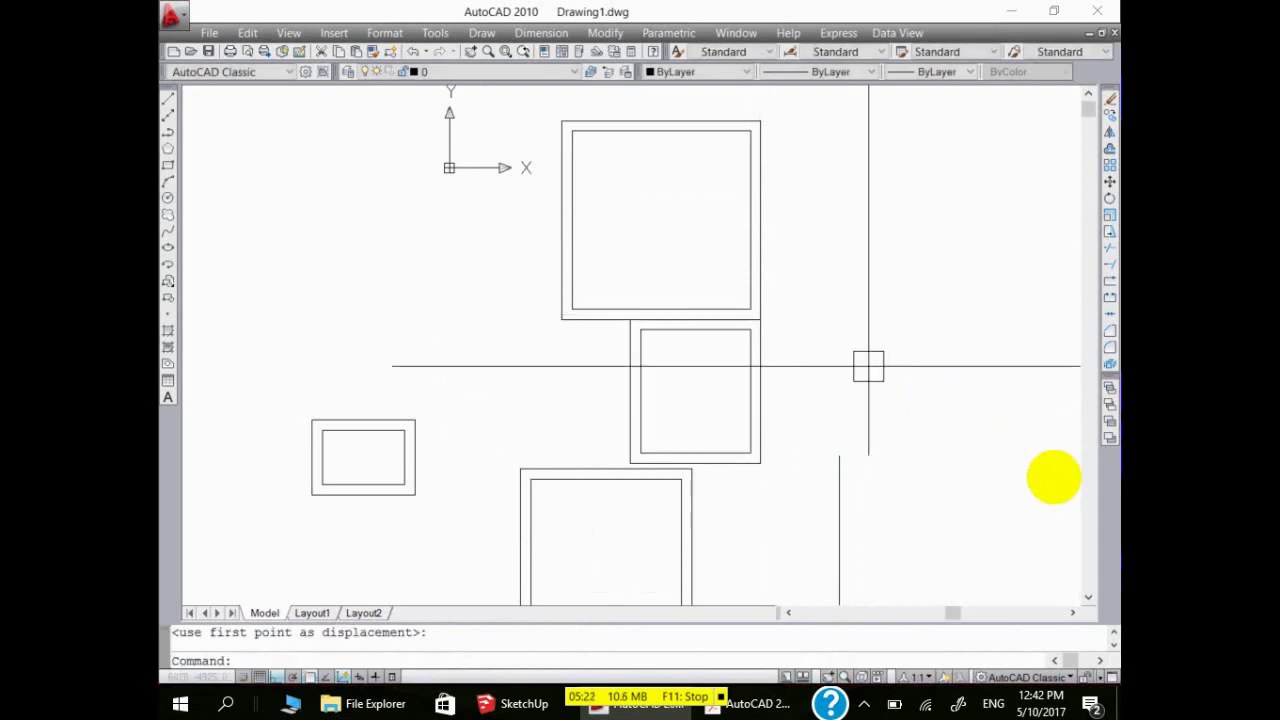
scroll(874, 400, "down", 3)
scroll(811, 317, "up", 1)
Move the lower middle rectangle up into its new position in the layout.
left_click(799, 444)
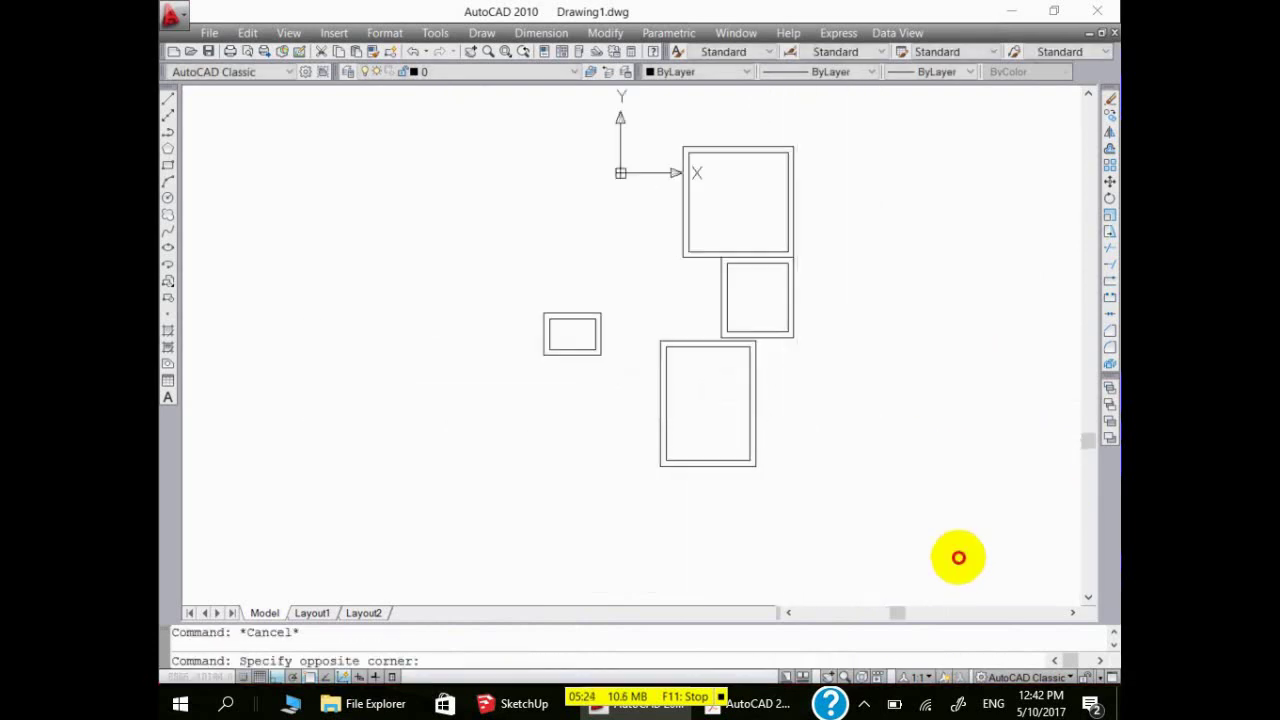
left_click(705, 428)
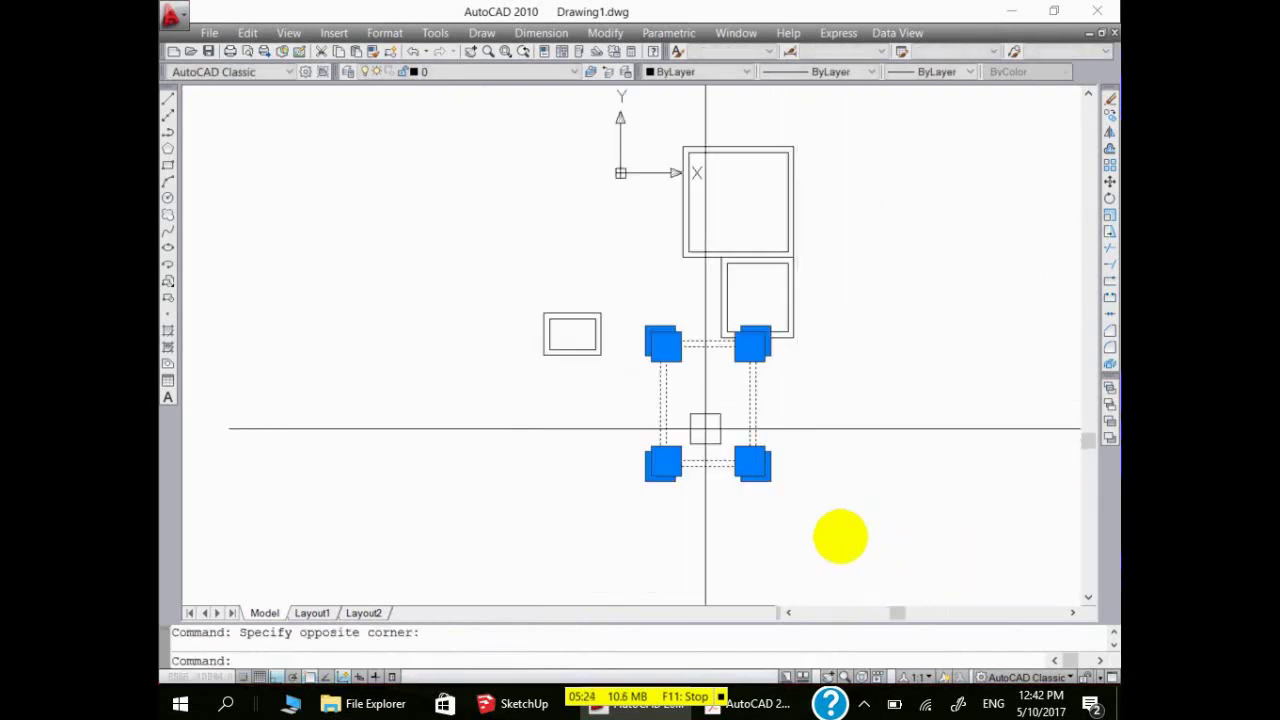
type("m")
key("Return")
left_click(813, 527)
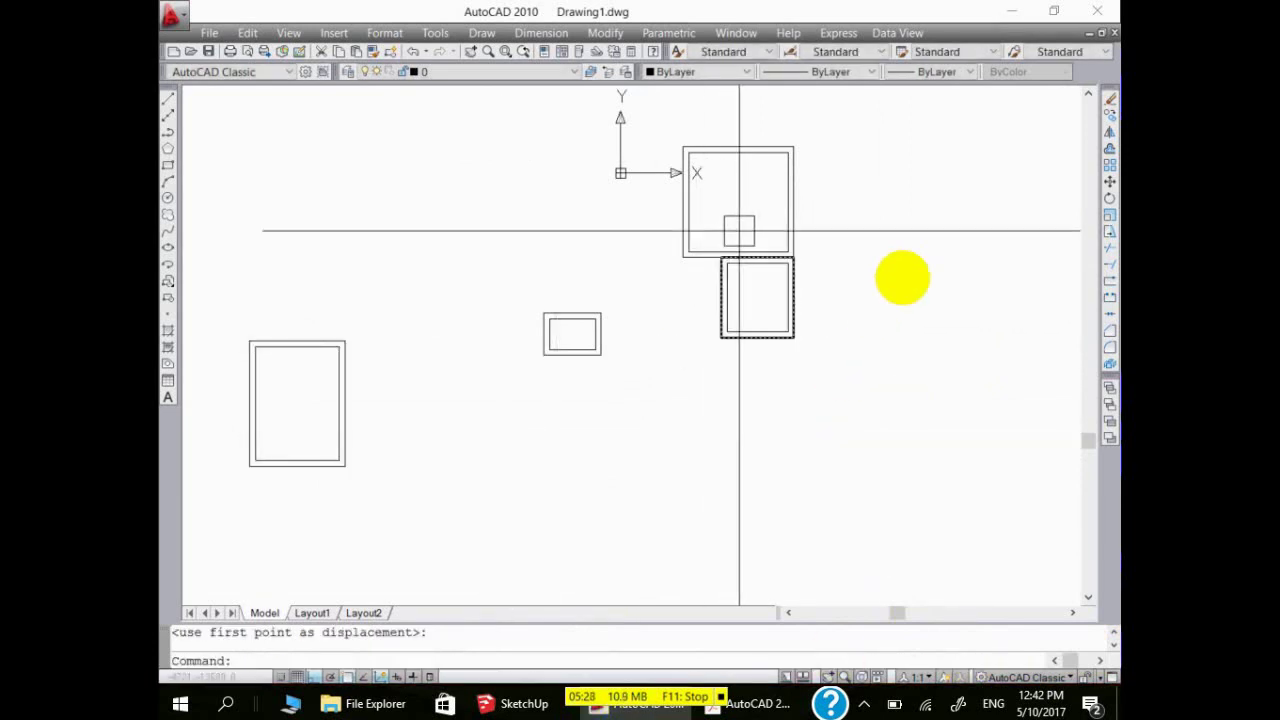
scroll(737, 229, "up", 2)
left_click(811, 272)
scroll(828, 290, "down", 1)
scroll(820, 311, "up", 1)
Move the rectangle under the large square up against the wall above it.
left_click(822, 444)
left_click(689, 354)
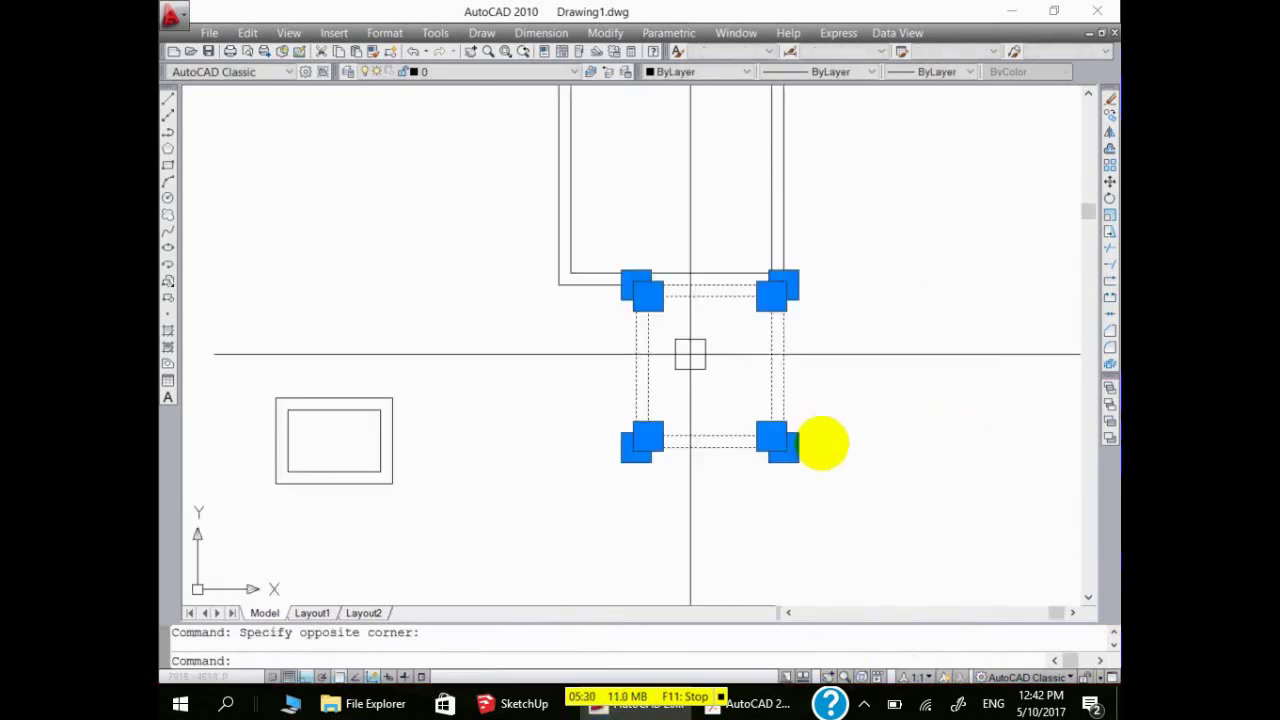
type("m")
key("Return")
scroll(694, 362, "up", 2)
left_click(636, 281)
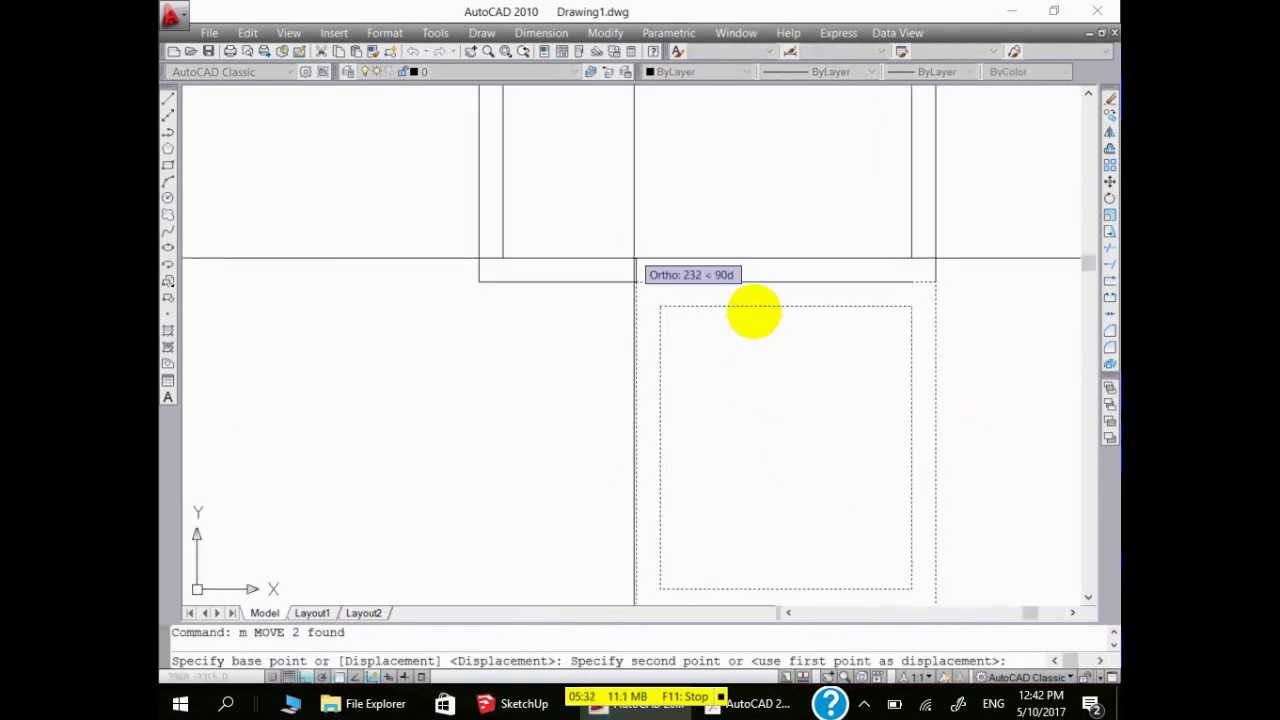
left_click(636, 258)
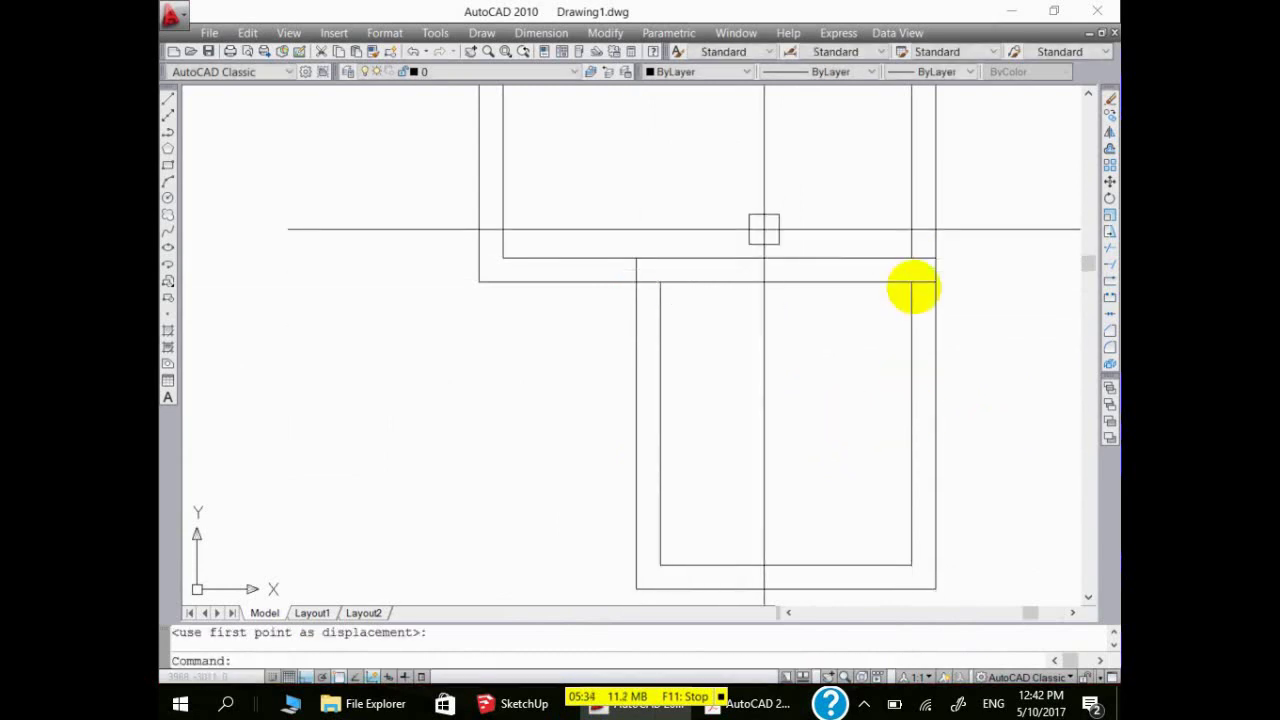
scroll(764, 229, "down", 4)
left_click(689, 519)
scroll(720, 432, "down", 2)
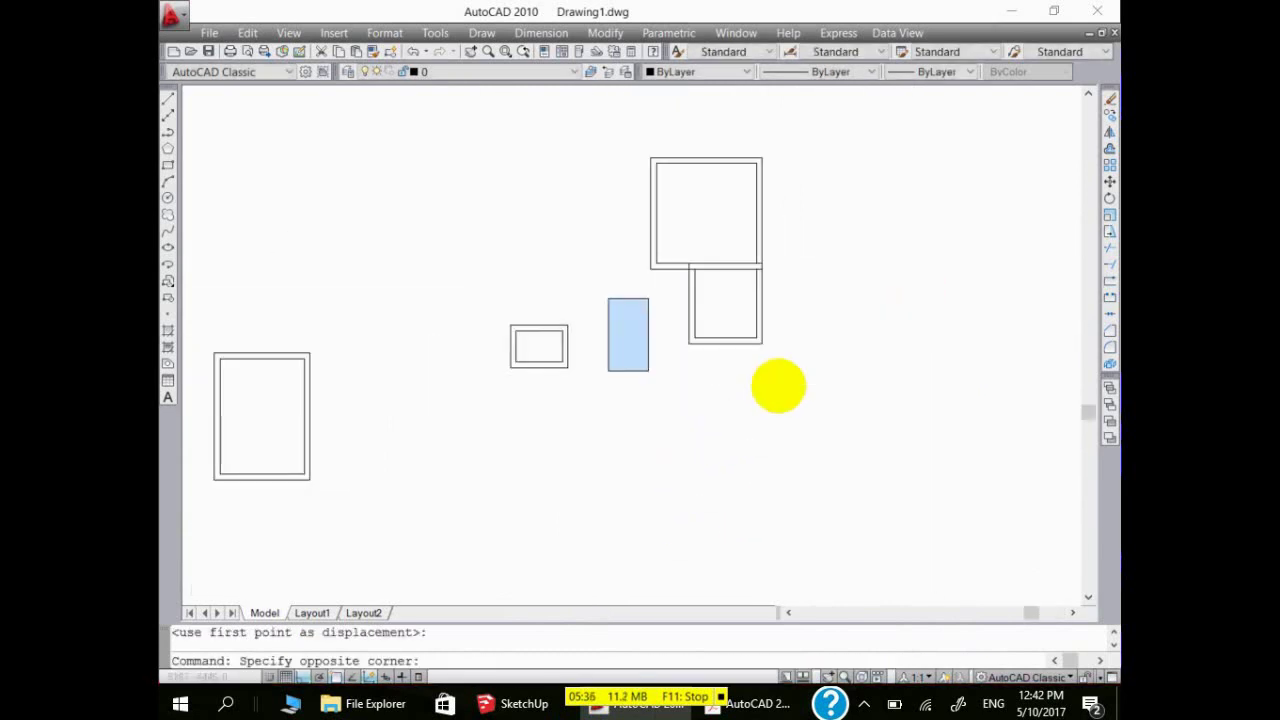
key("Escape")
scroll(600, 450, "down", 2)
Abandon moving the tall left rectangle and undo the last two actions.
left_click_drag(508, 443, 390, 307)
type("m")
key("Return")
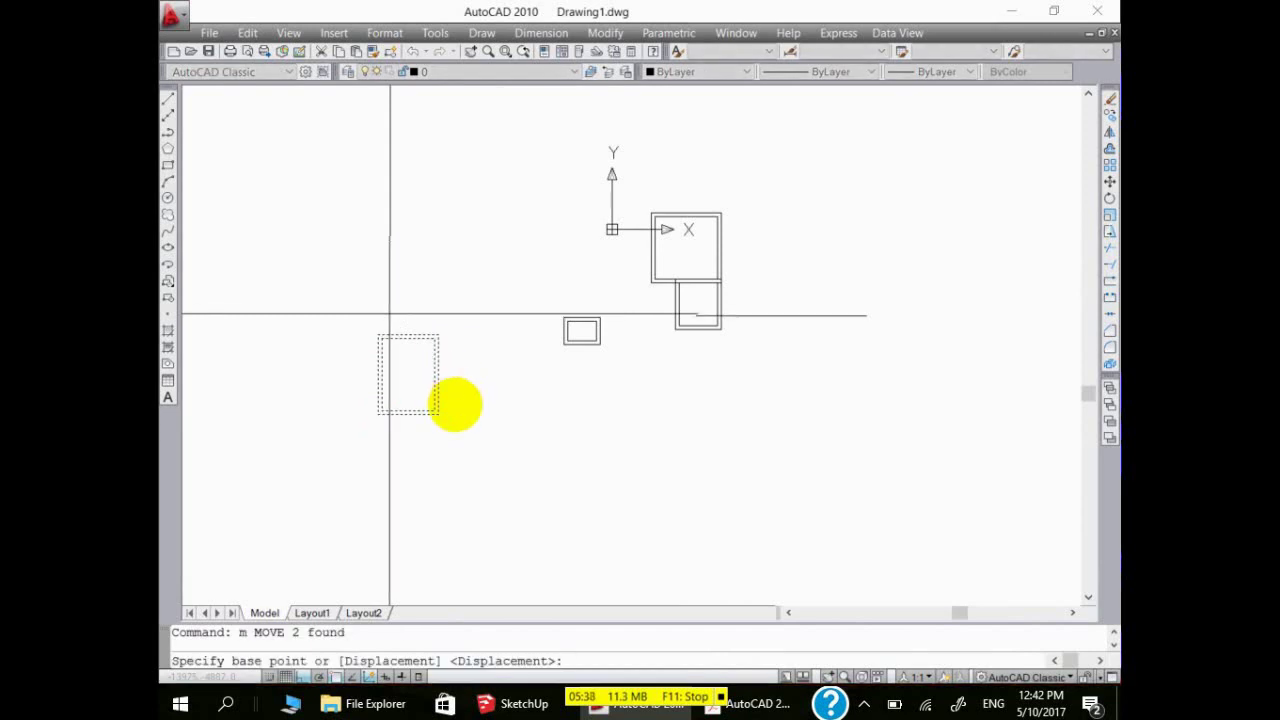
scroll(537, 414, "up", 5)
scroll(545, 430, "down", 2)
key("Escape")
key("ctrl+z")
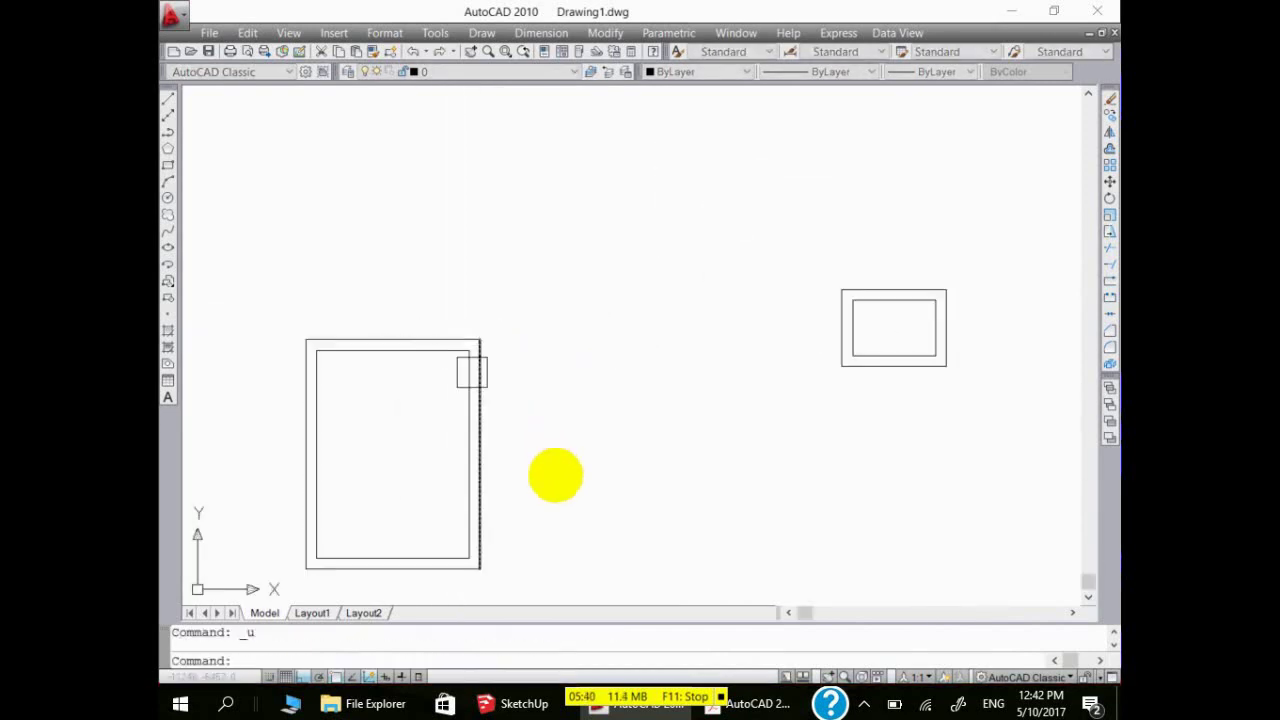
key("ctrl+z")
key("ctrl+z")
scroll(871, 423, "down", 2)
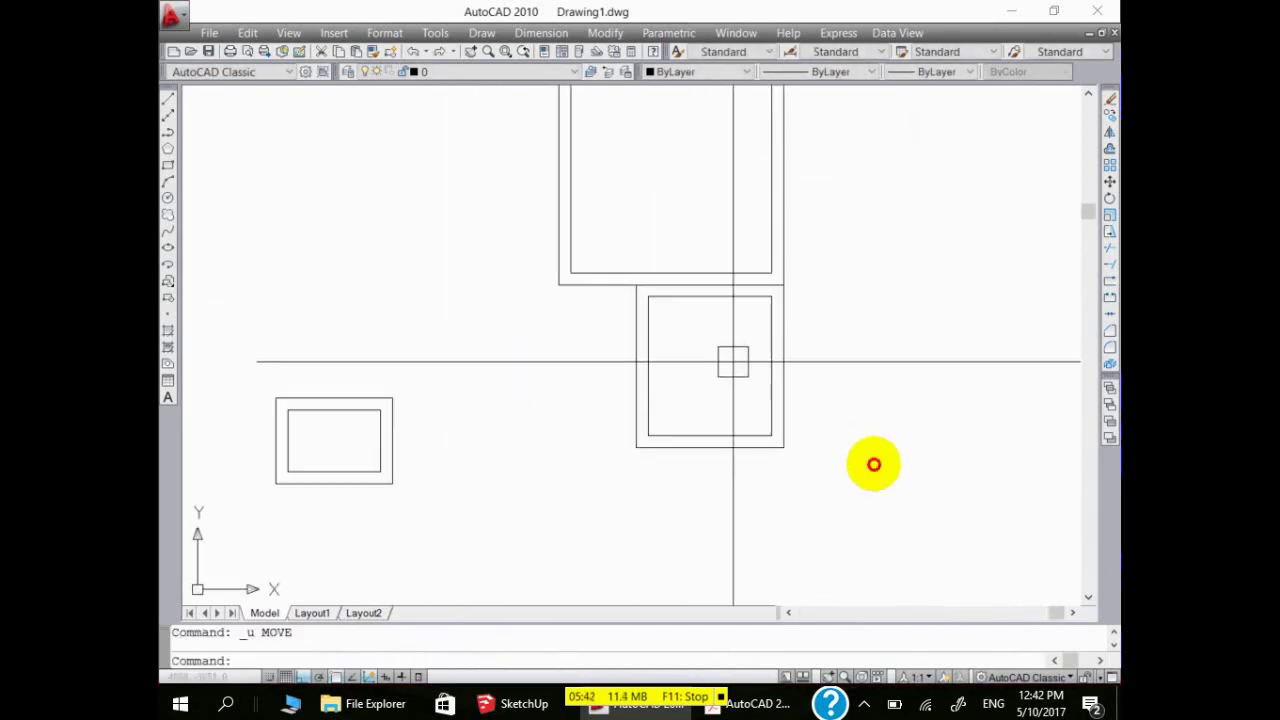
Move the two stacked right-hand rectangles together into their new position.
left_click_drag(874, 463, 646, 403)
type("m")
key("Return")
scroll(713, 343, "up", 3)
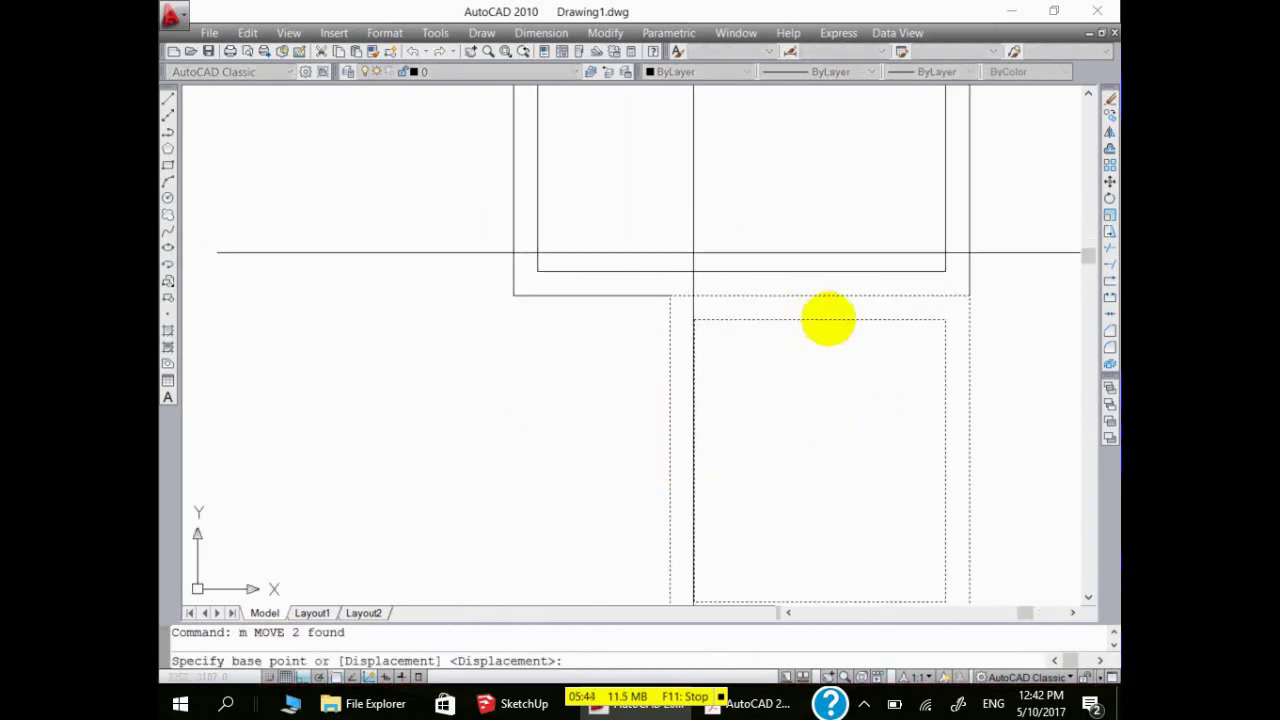
left_click(670, 295)
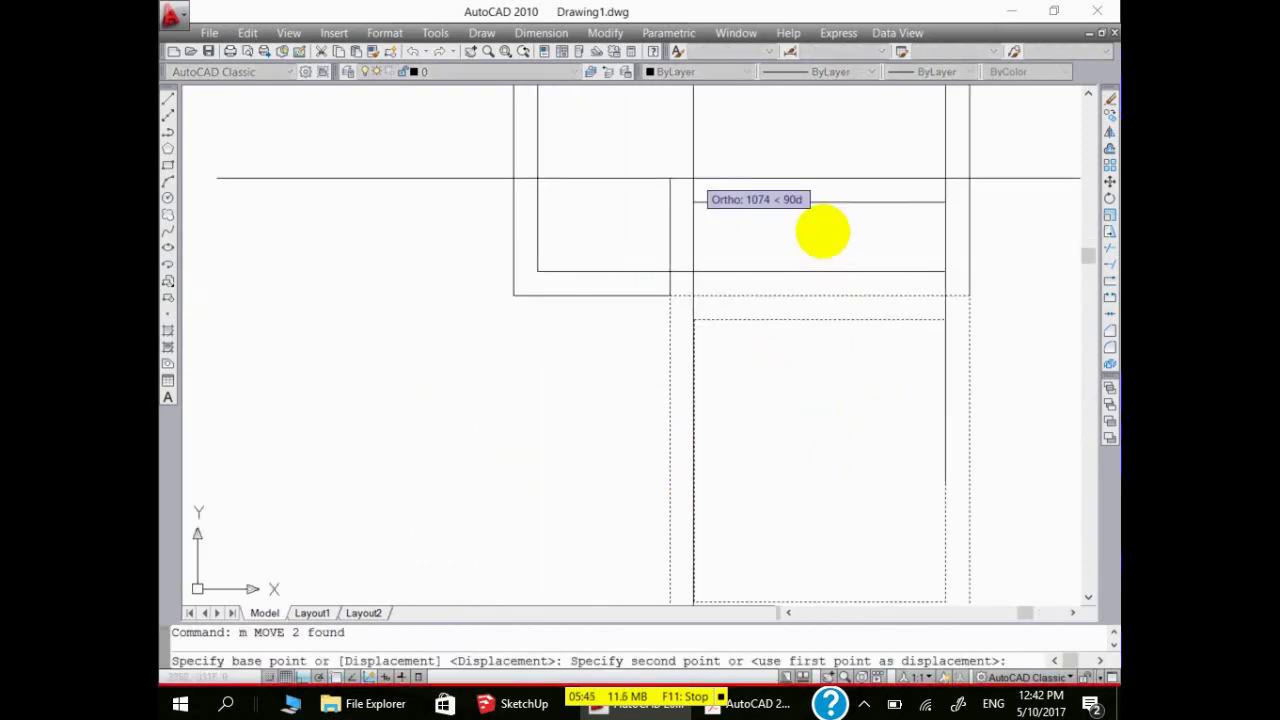
left_click(695, 255)
scroll(760, 250, "down", 4)
scroll(838, 321, "down", 2)
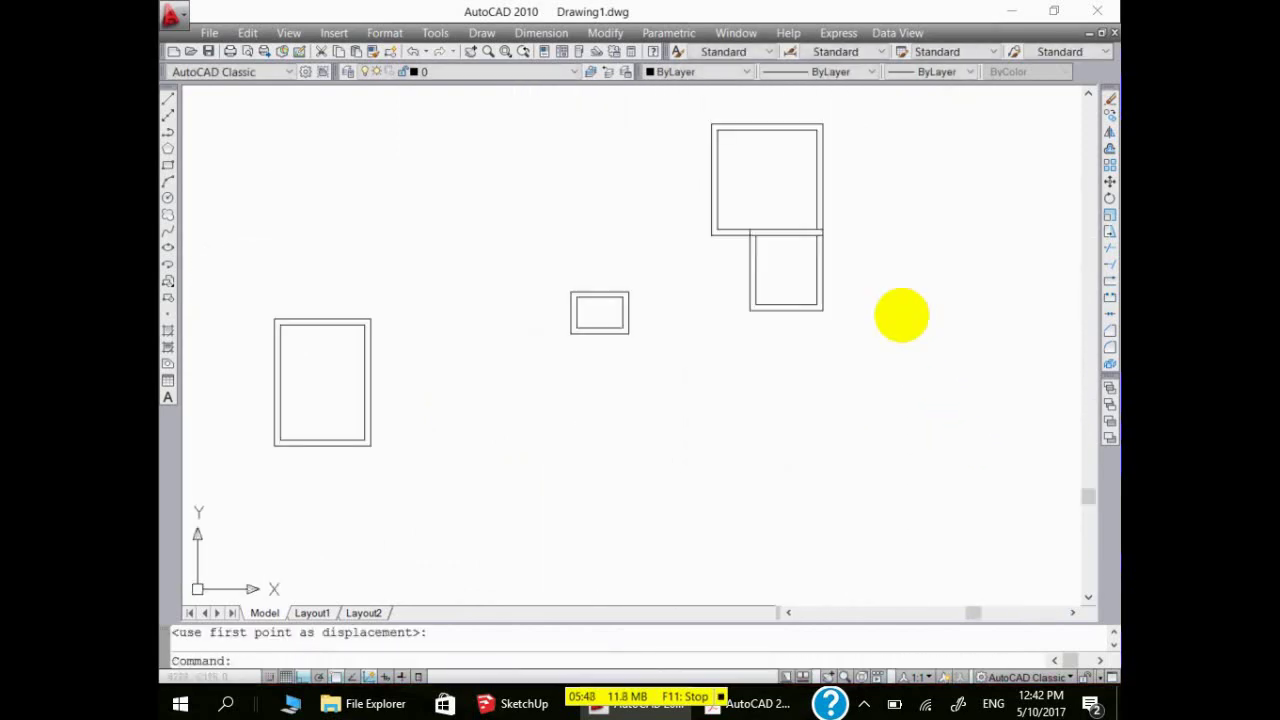
Move the left double-walled rectangle by its top-right corner onto the adjoining corner.
left_click(471, 403)
left_click(303, 244)
type("m")
key("Return")
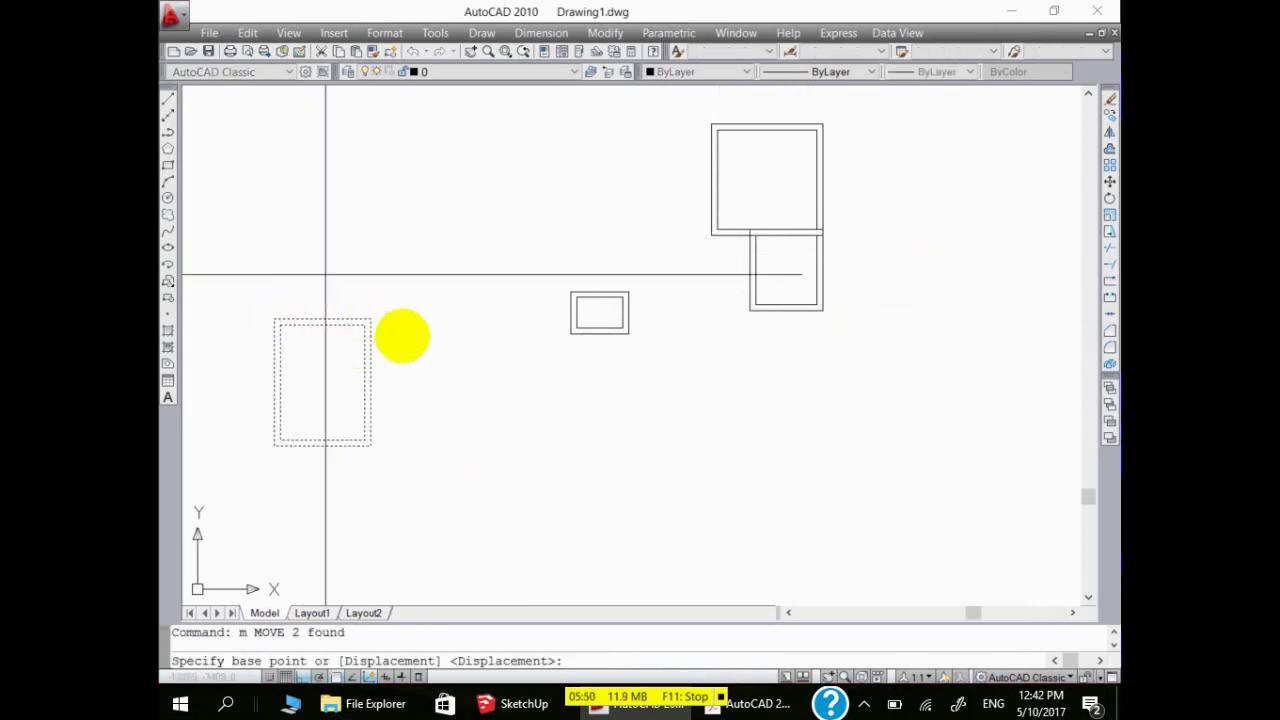
left_click(370, 320)
scroll(742, 265, "up", 3)
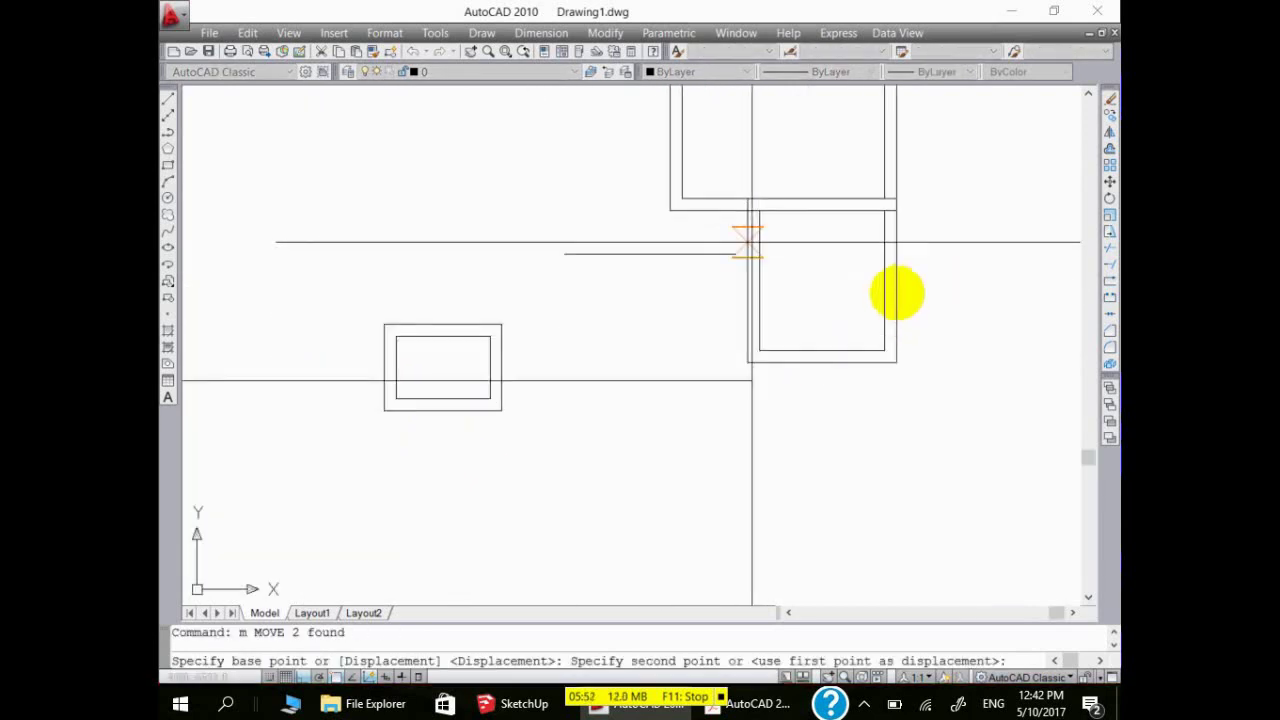
left_click(746, 209)
key("Escape")
Move the large rectangle so its top corner snaps against the neighbouring room.
left_click(657, 207)
left_click(563, 298)
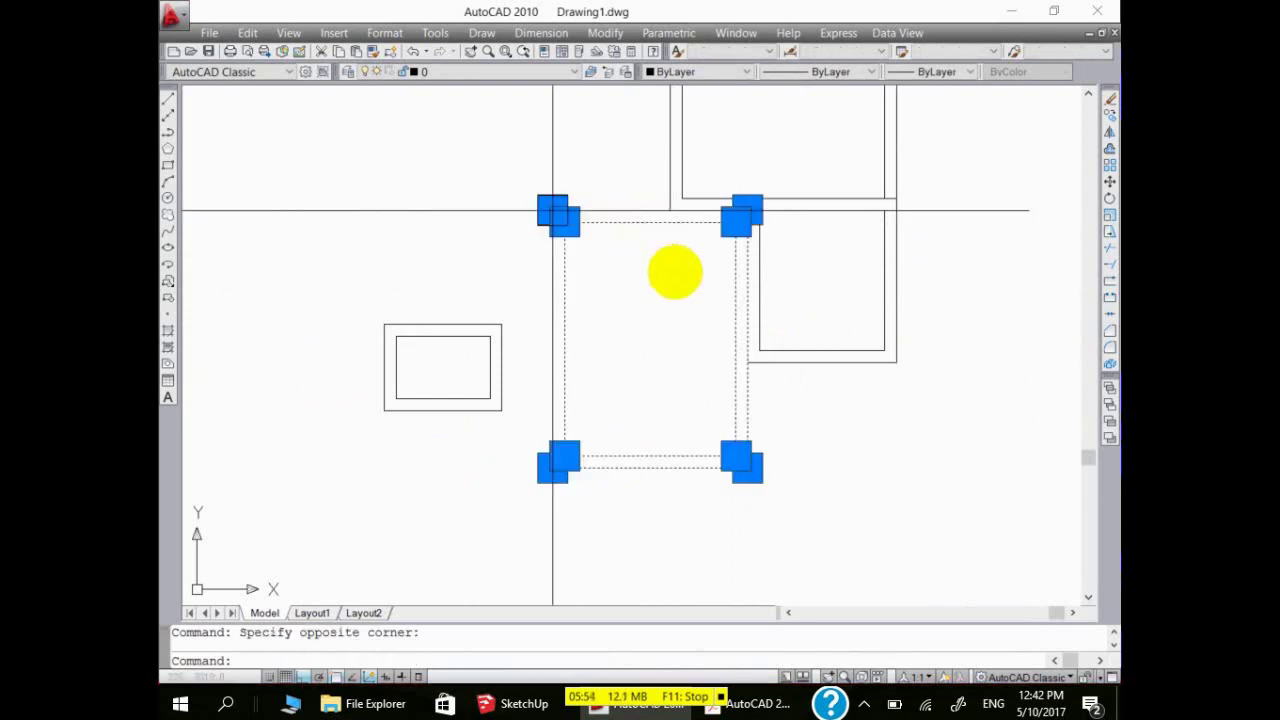
type("m")
key("Return")
scroll(897, 255, "up", 3)
left_click(898, 240)
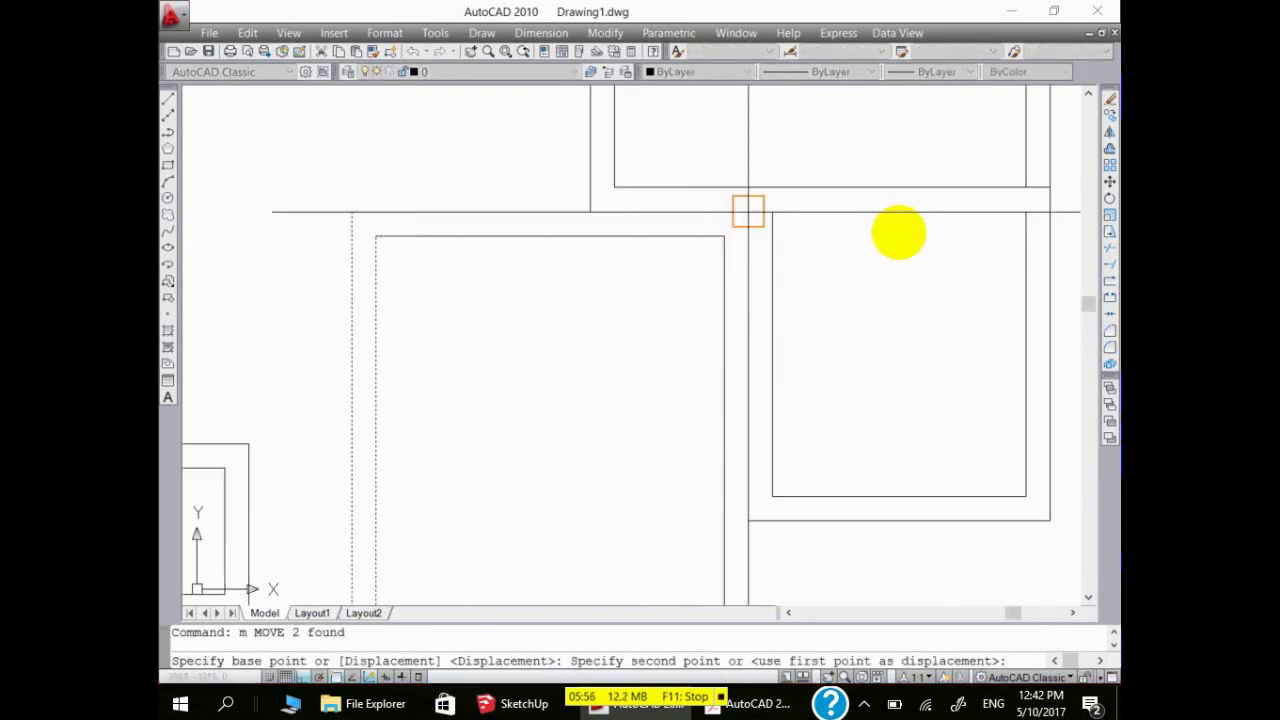
left_click(494, 286)
left_click(466, 117)
type("m")
key("Return")
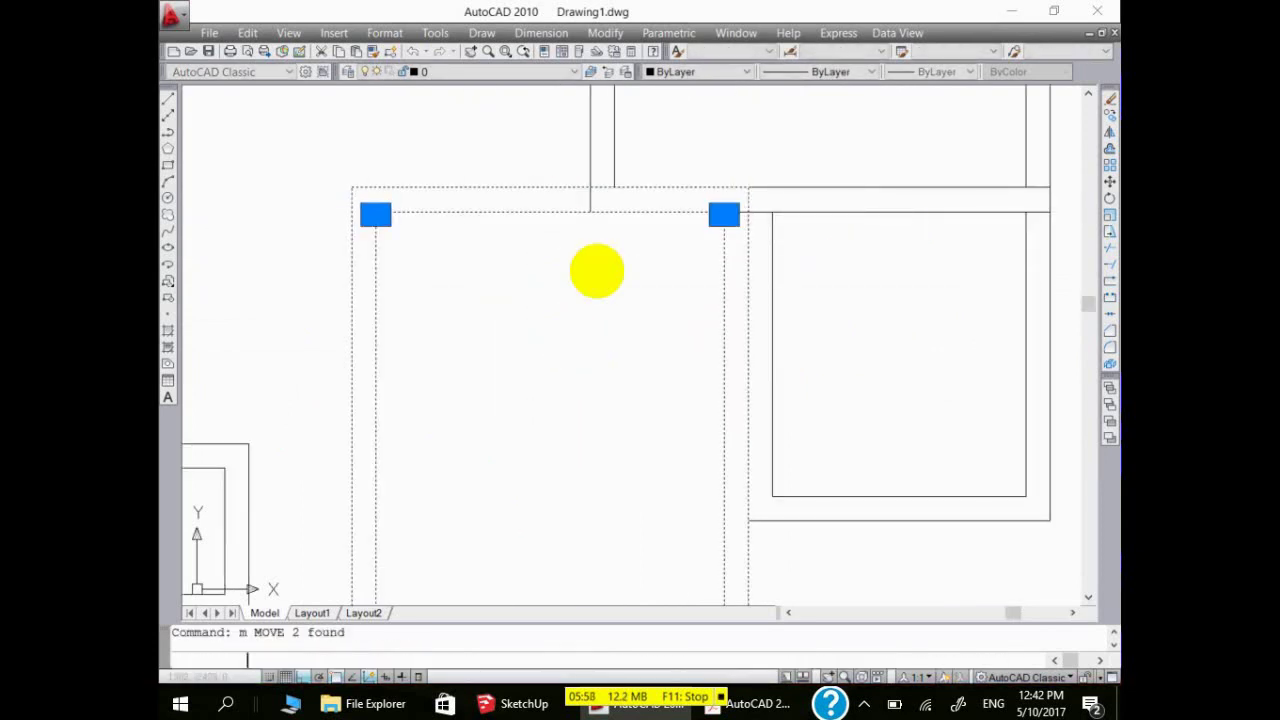
left_click(926, 272)
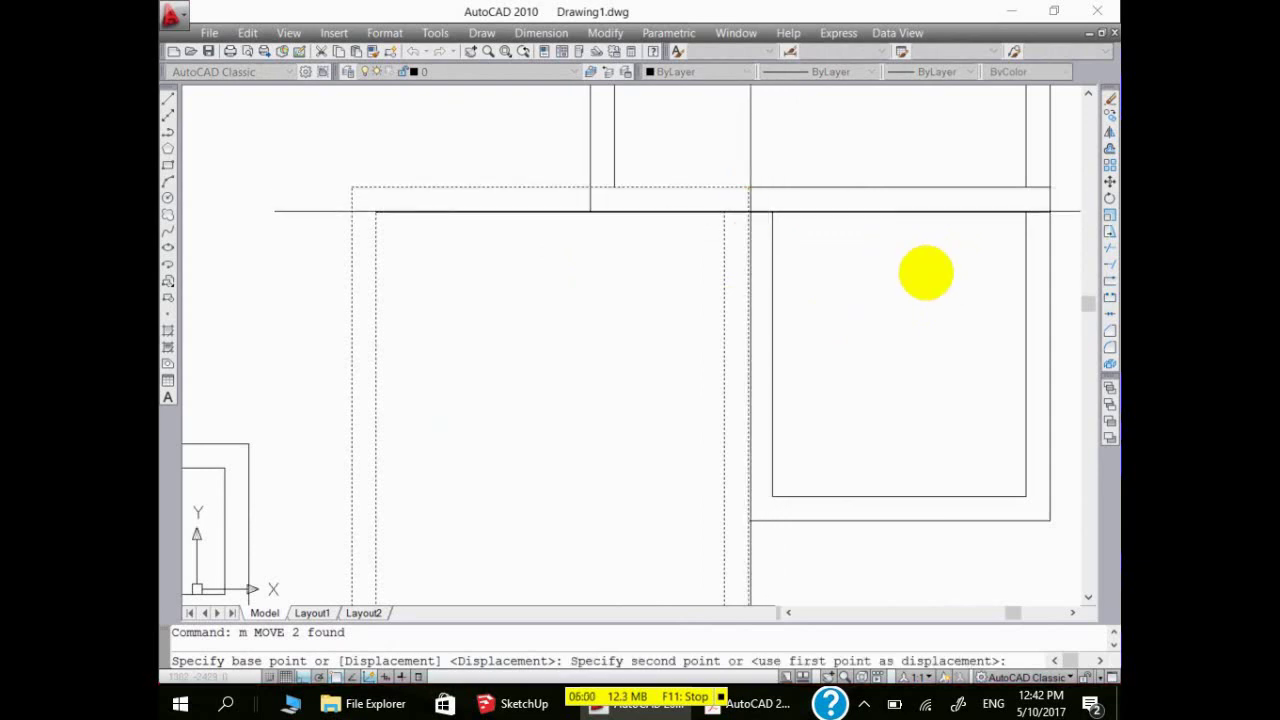
left_click(772, 211)
scroll(770, 190, "down", 3)
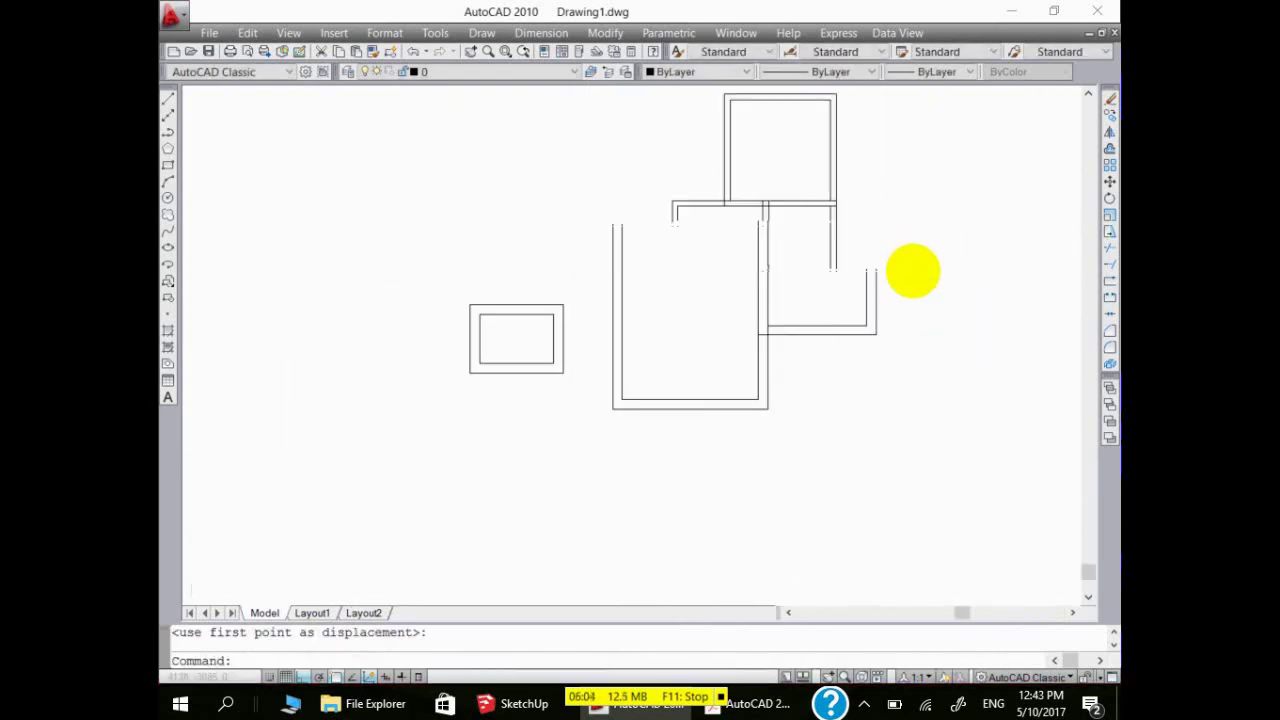
scroll(766, 200, "down", 2)
Select the two small rectangles for moving, then abandon that move.
left_click_drag(654, 294, 543, 169)
type("m")
key("Return")
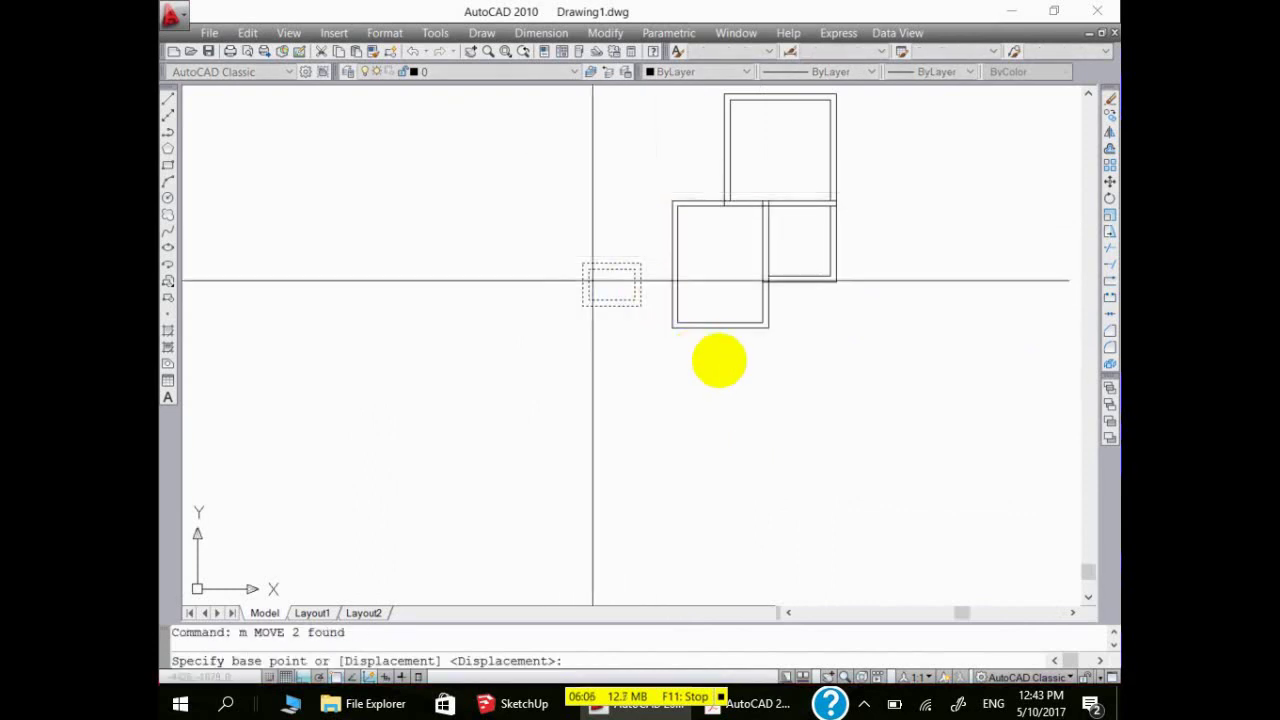
scroll(750, 365, "up", 5)
scroll(745, 400, "down", 4)
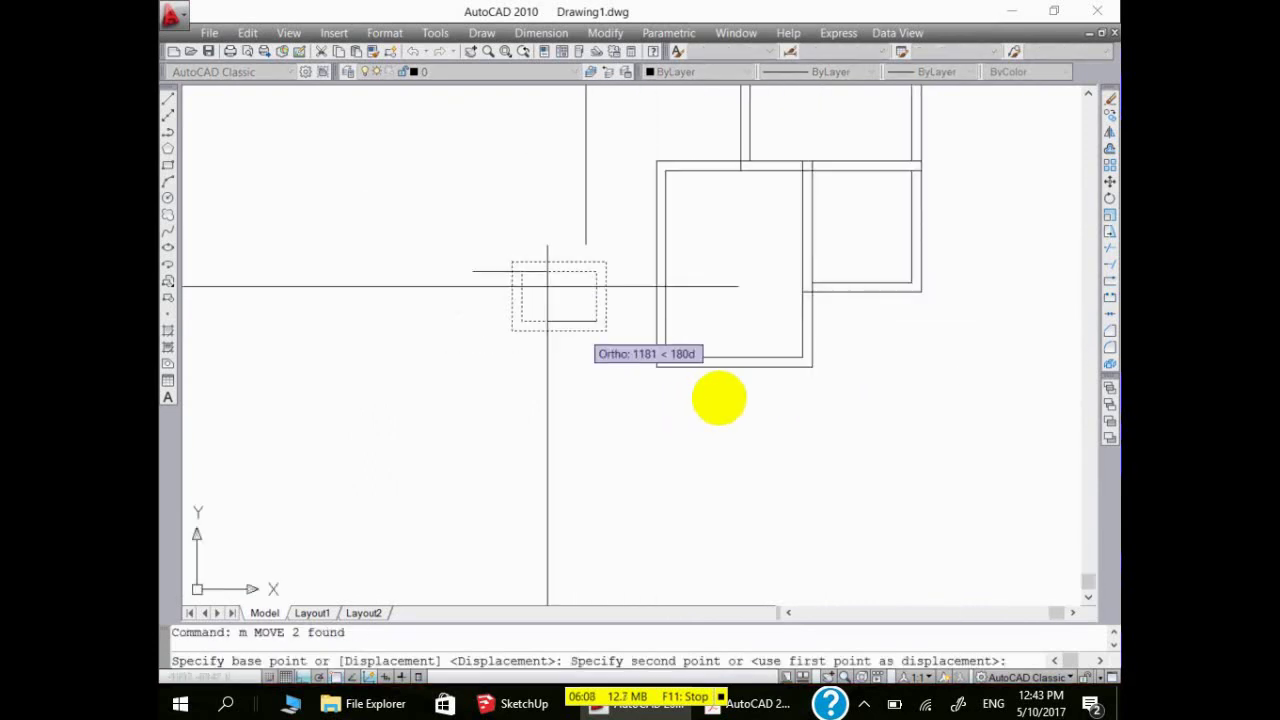
scroll(790, 245, "up", 3)
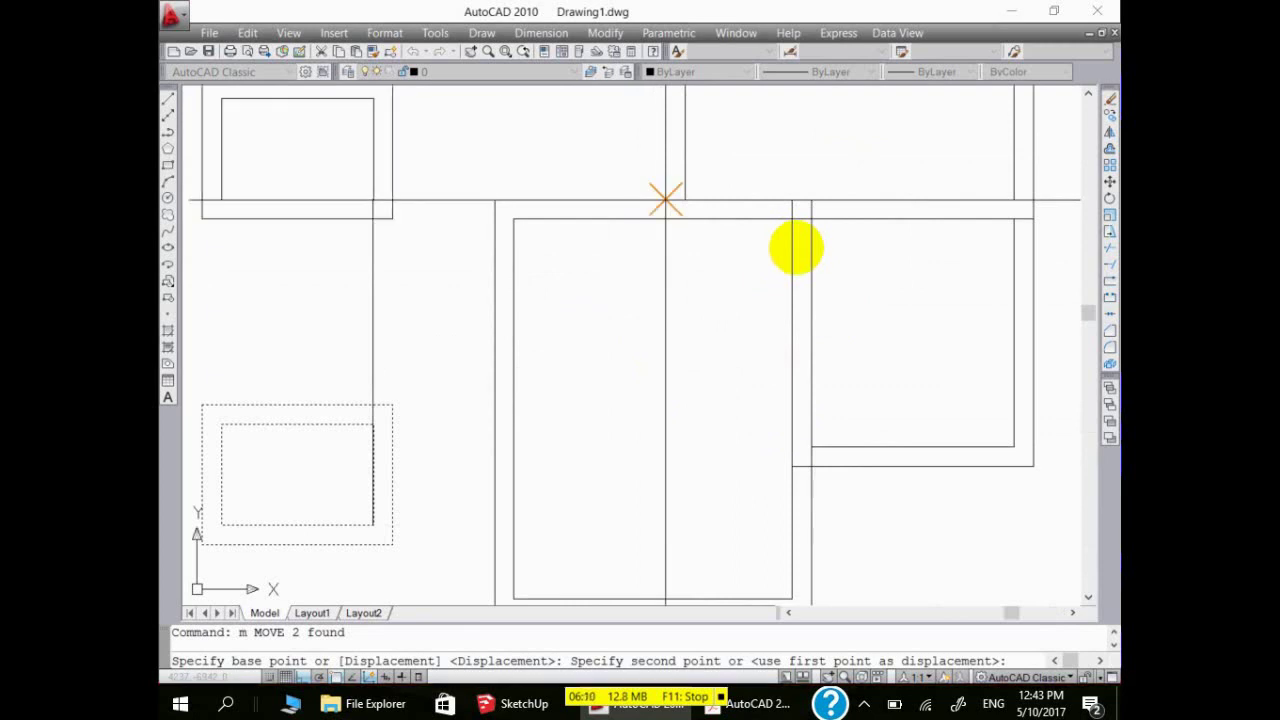
scroll(700, 260, "down", 3)
key("Escape")
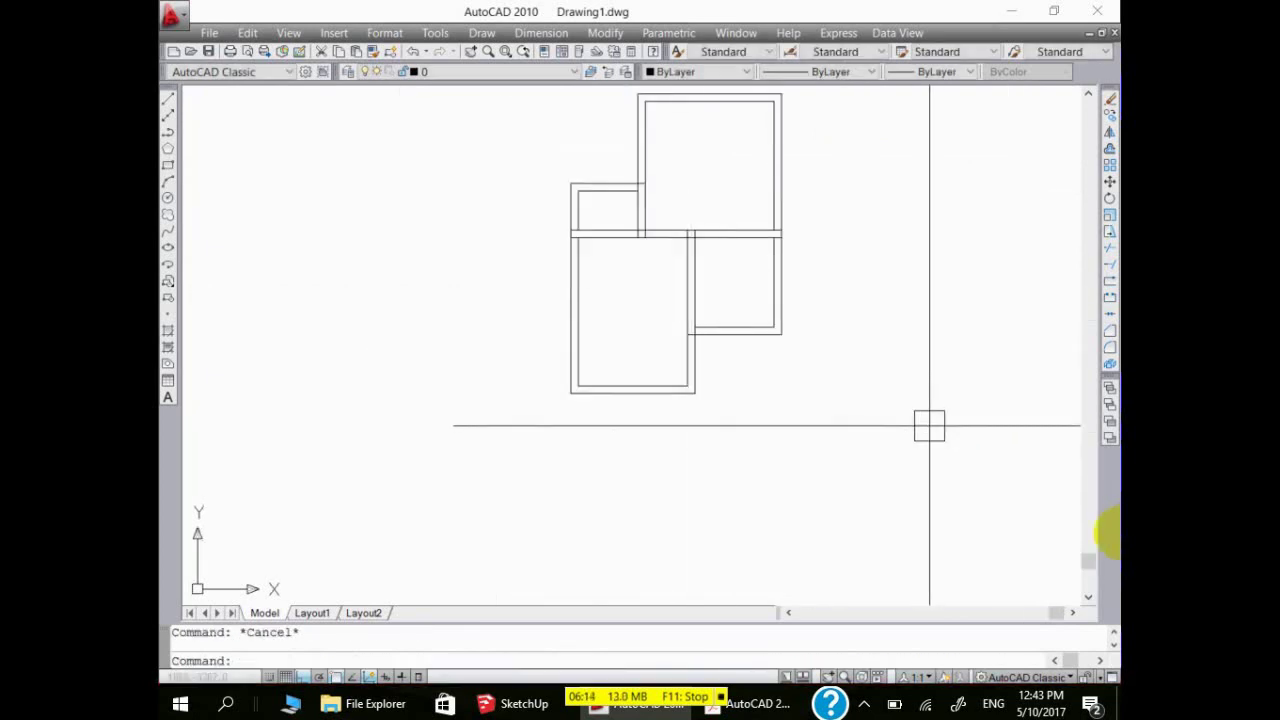
scroll(900, 435, "down", 2)
Run the UCS icon command so the coordinate icon leaves the origin.
left_click(821, 345)
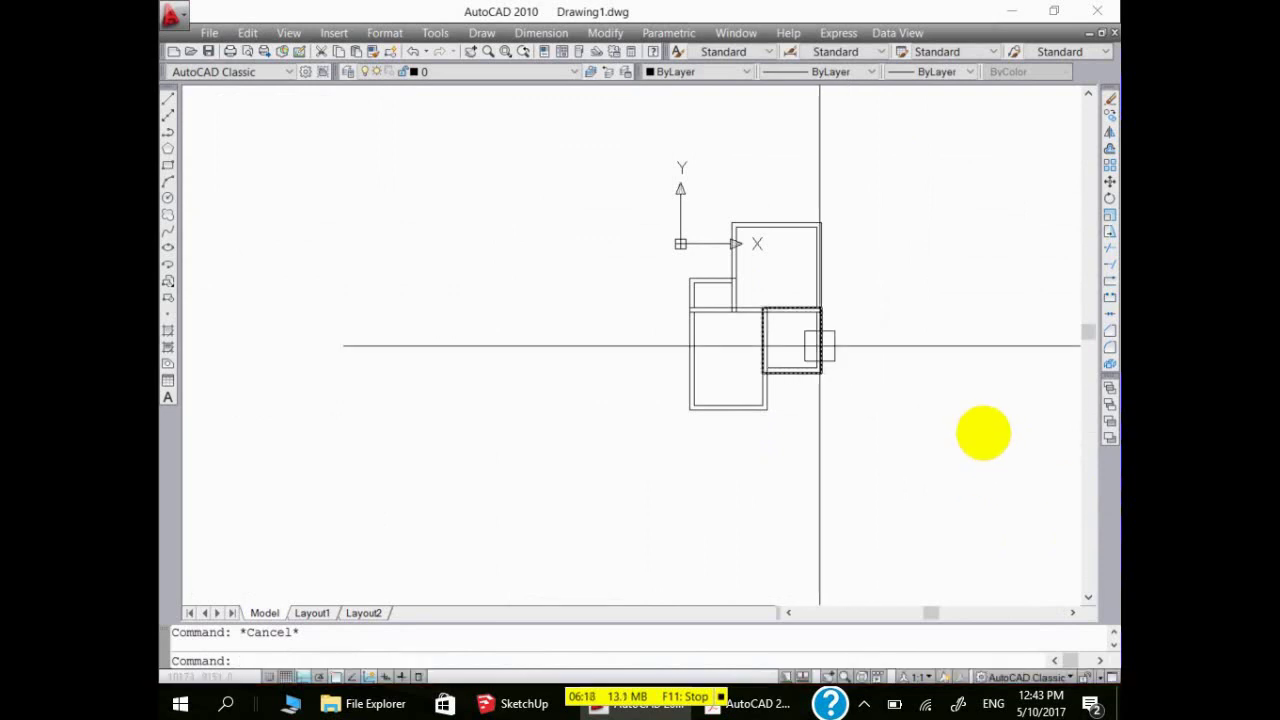
type("ucsicon")
key("Return")
key("Return")
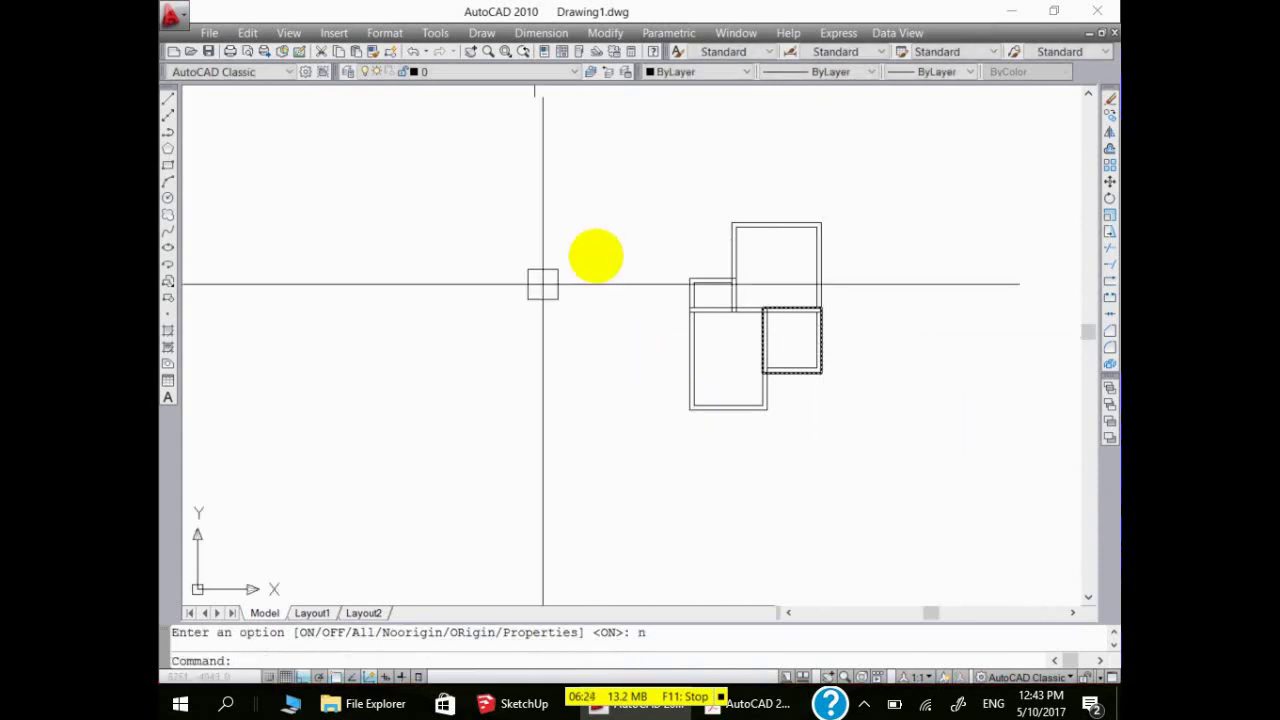
Window-select the whole plan and explode all room rectangles into separate lines.
left_click(520, 161)
left_click(884, 504)
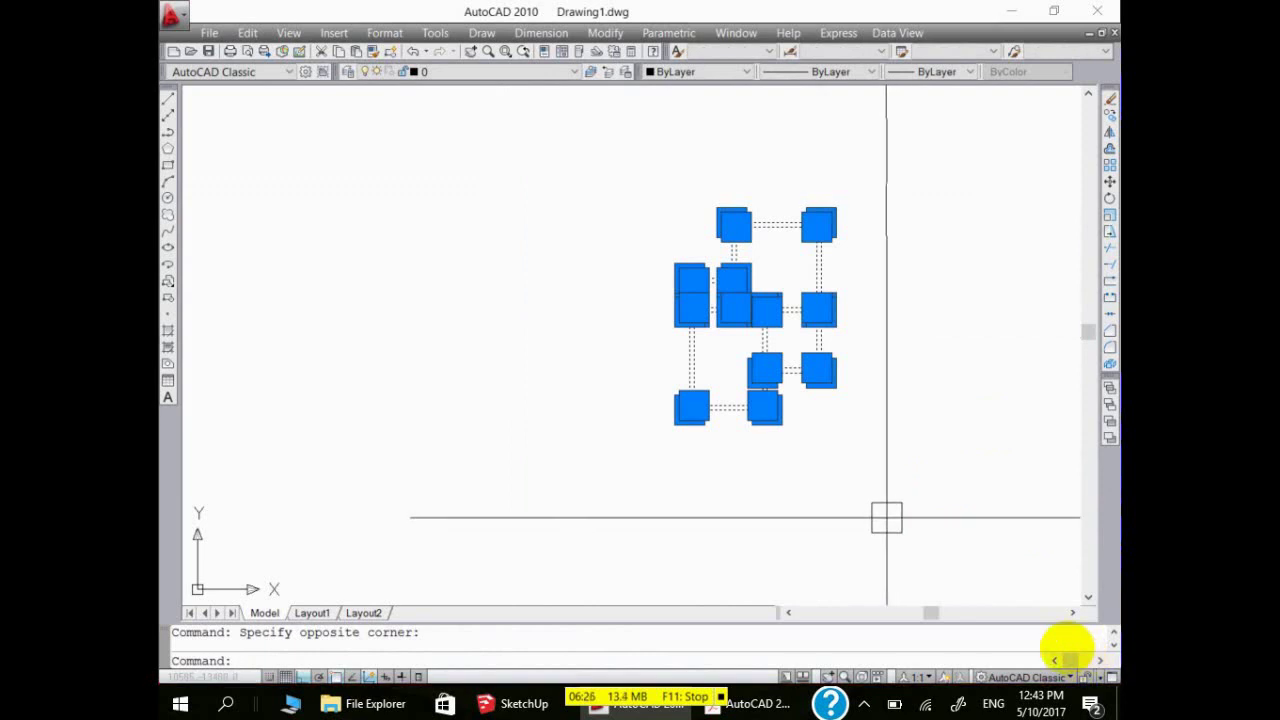
key("Escape")
scroll(828, 258, "up", 3)
scroll(828, 258, "up", 2)
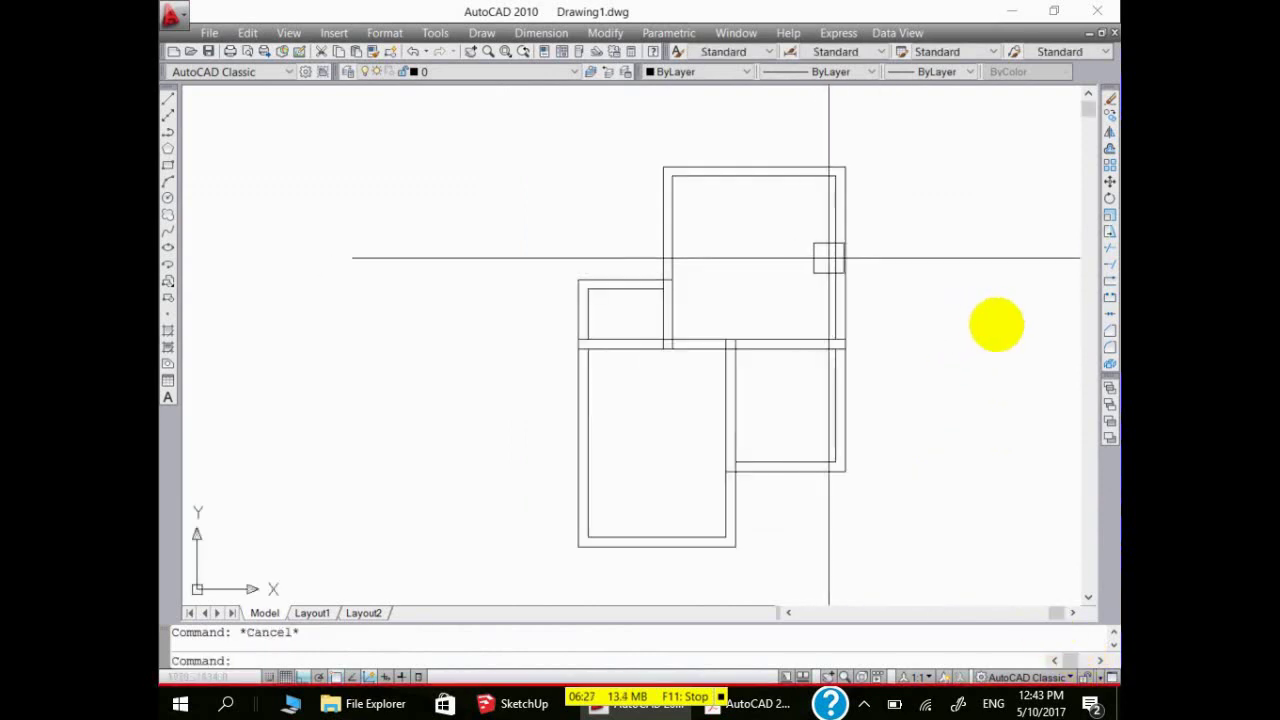
left_click(856, 205)
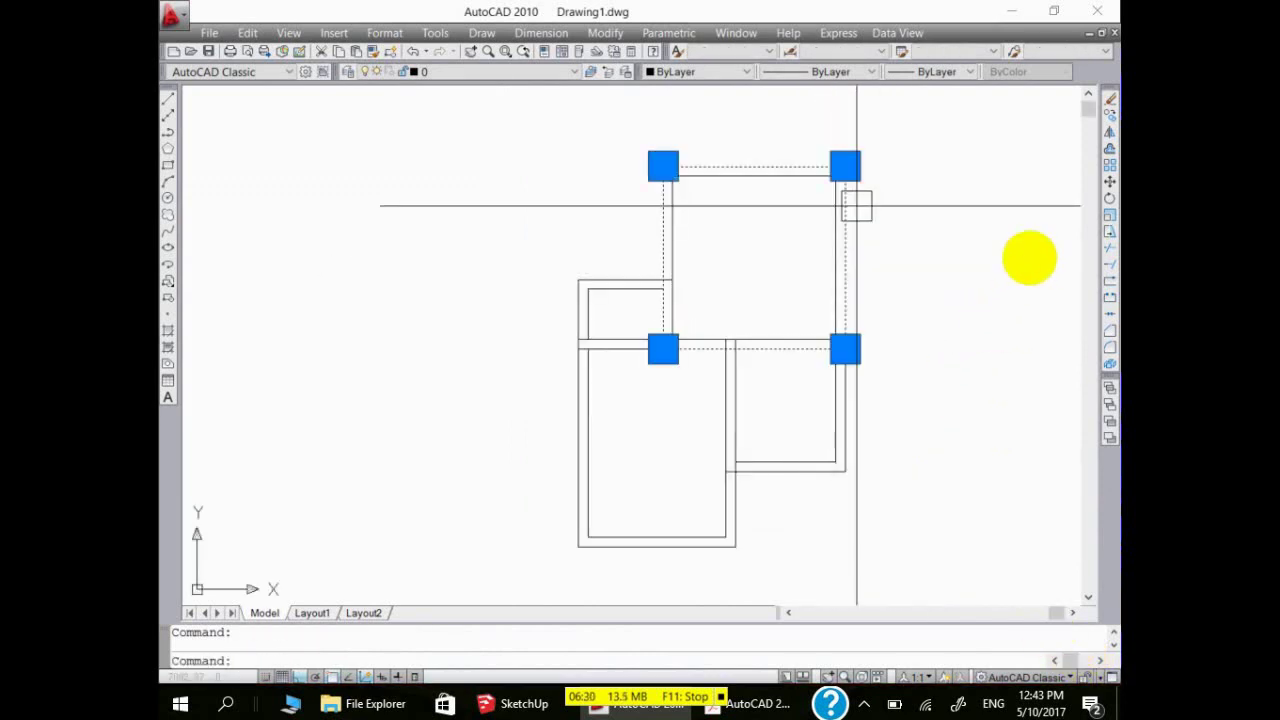
key("Escape")
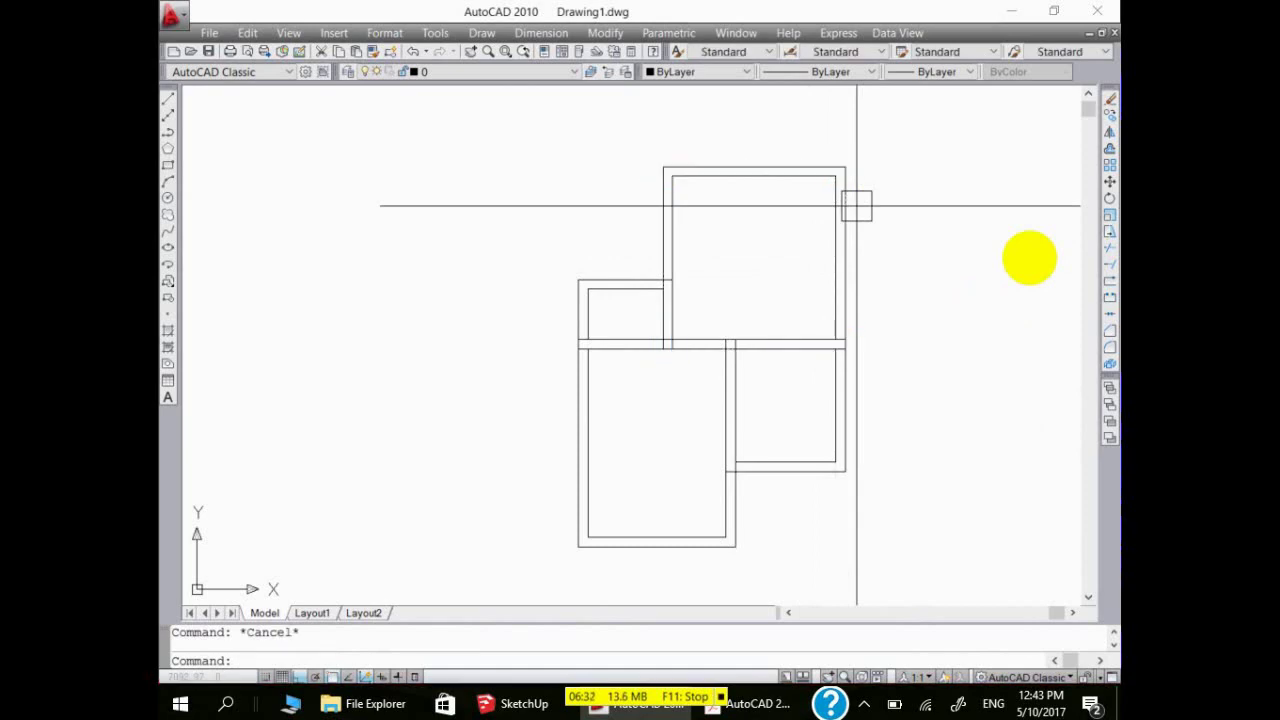
scroll(469, 110, "down", 2)
left_click(469, 107)
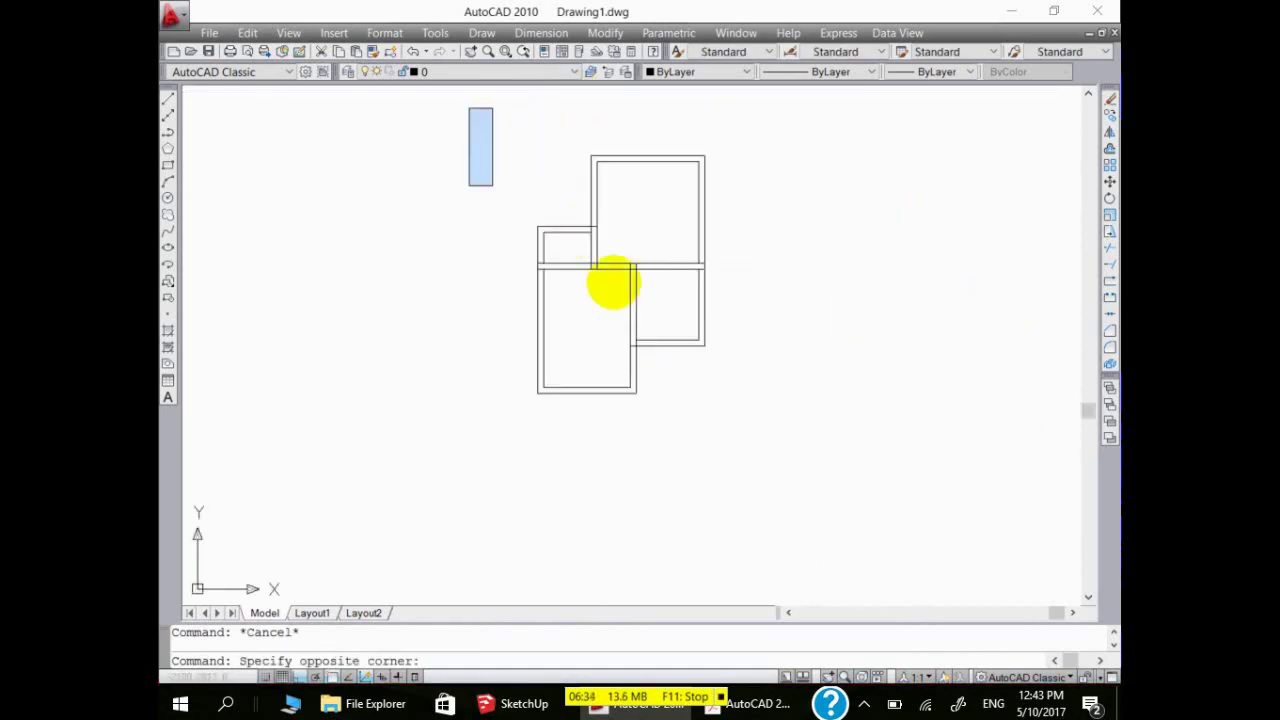
left_click(841, 517)
key("Return")
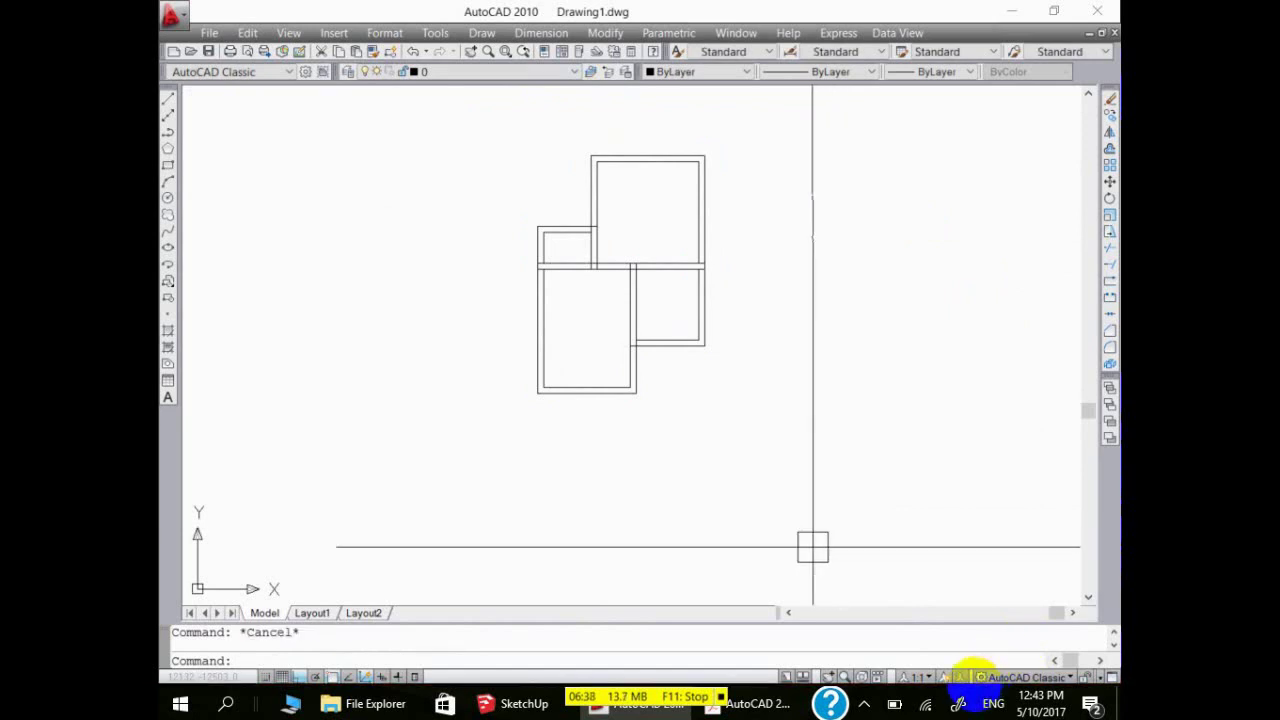
type("tr")
key("Return")
key("Return")
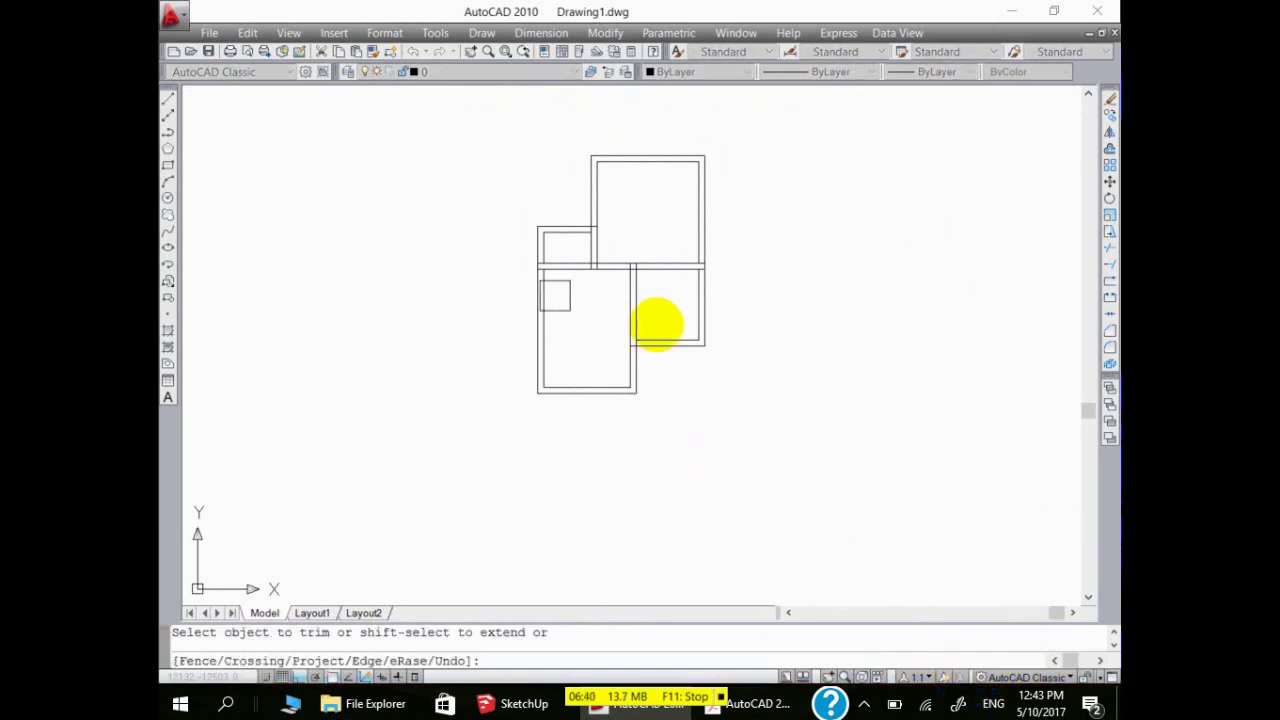
scroll(580, 285, "up", 10)
left_click(537, 277)
left_click(526, 420)
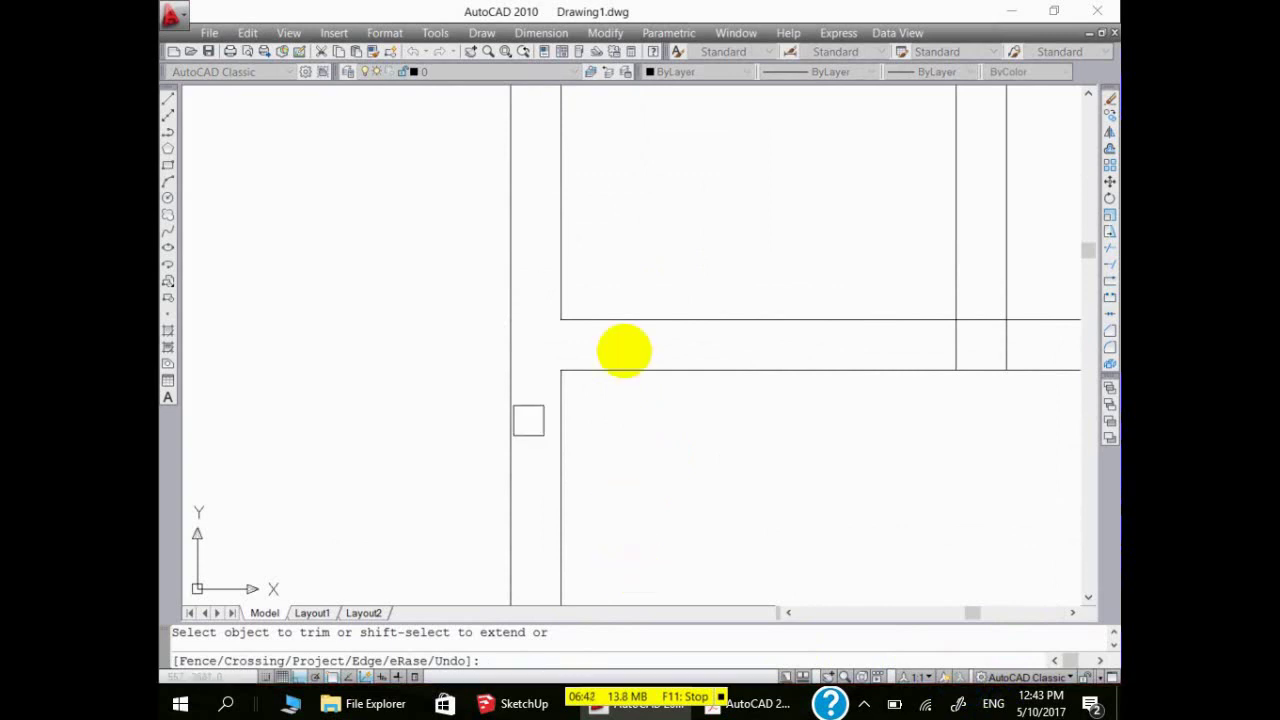
scroll(560, 330, "down", 2)
scroll(840, 335, "up", 3)
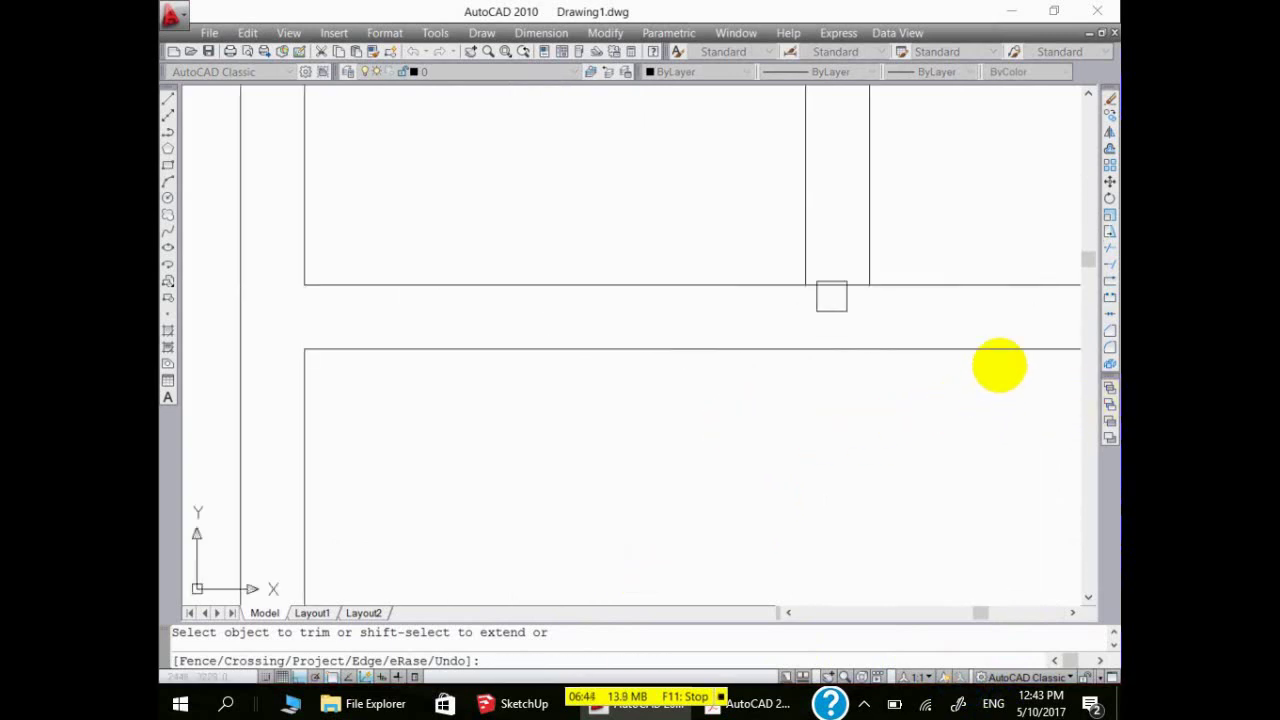
scroll(831, 294, "down", 3)
scroll(808, 146, "up", 2)
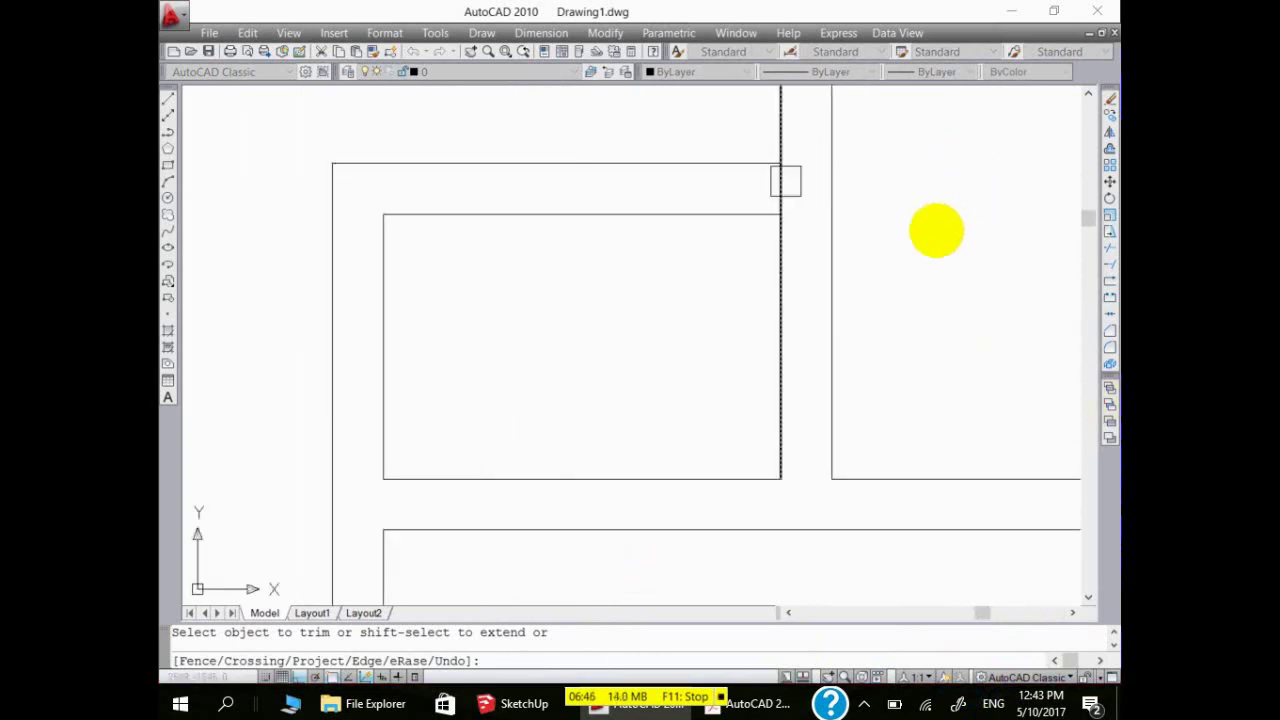
scroll(700, 235, "down", 4)
scroll(812, 356, "up", 5)
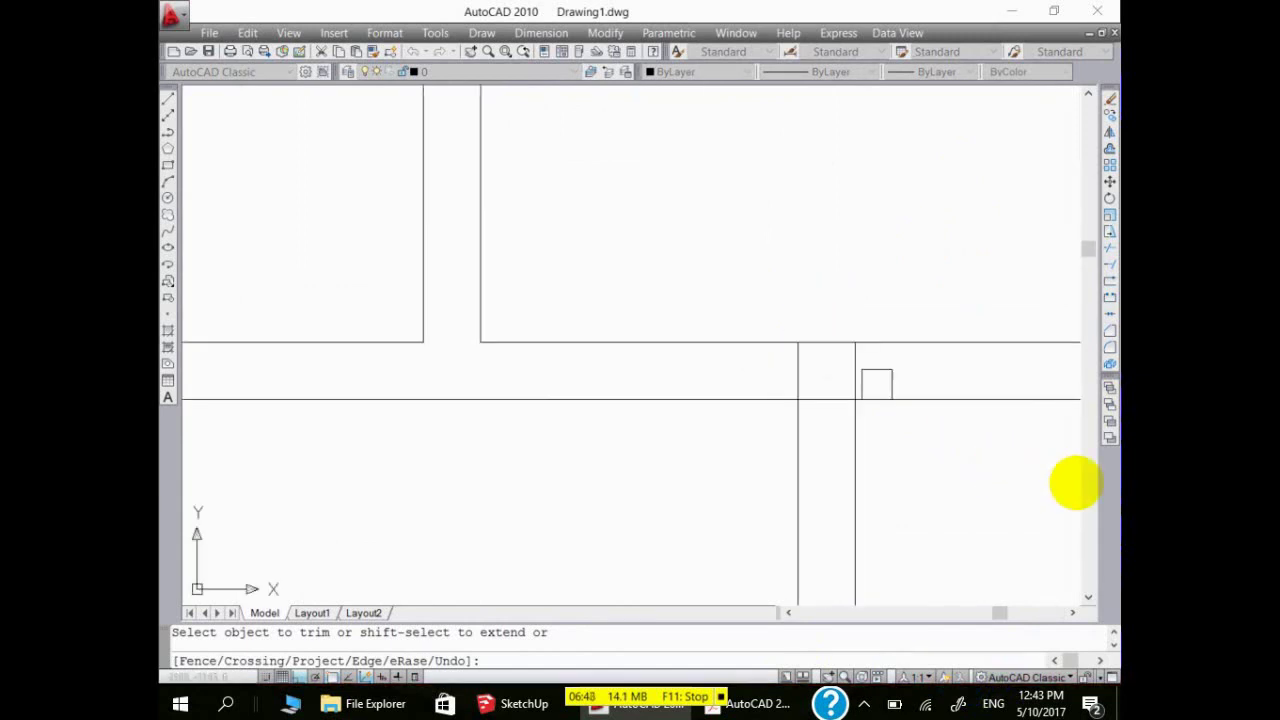
left_click(780, 378)
left_click(815, 399)
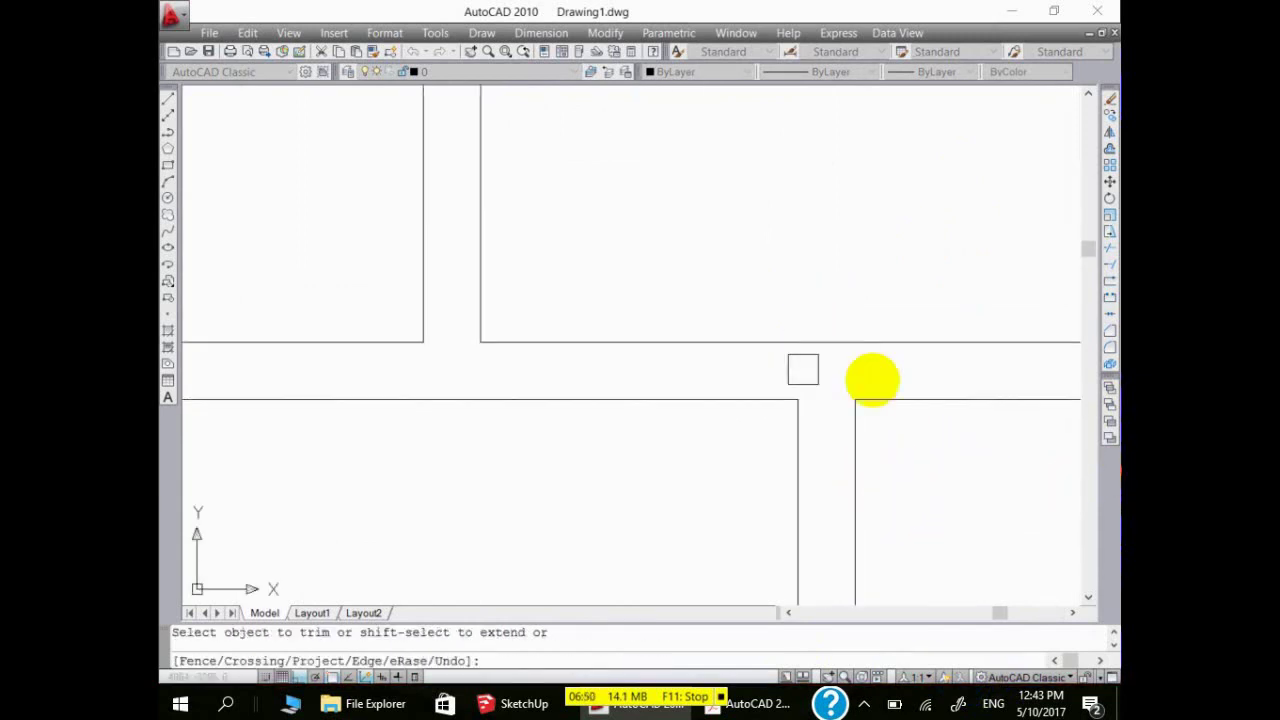
scroll(760, 360, "down", 4)
scroll(1015, 357, "up", 5)
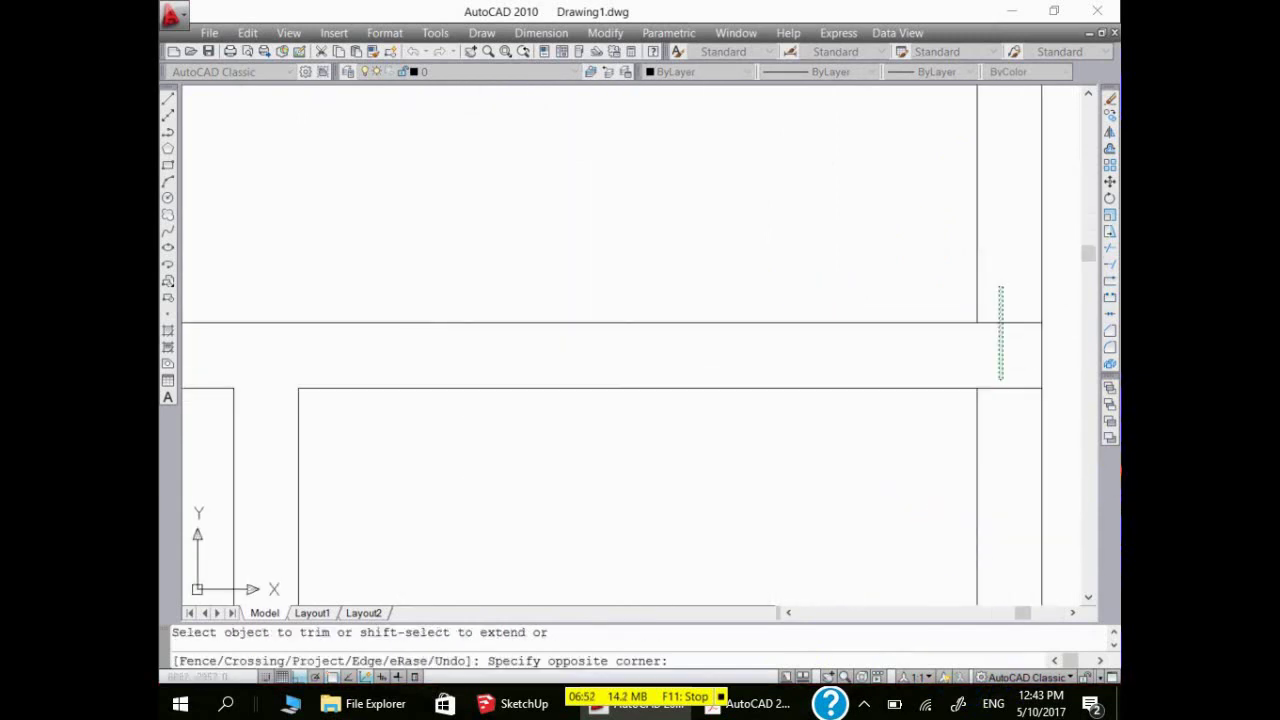
scroll(1000, 400, "down", 8)
scroll(1000, 360, "down", 4)
scroll(986, 337, "up", 3)
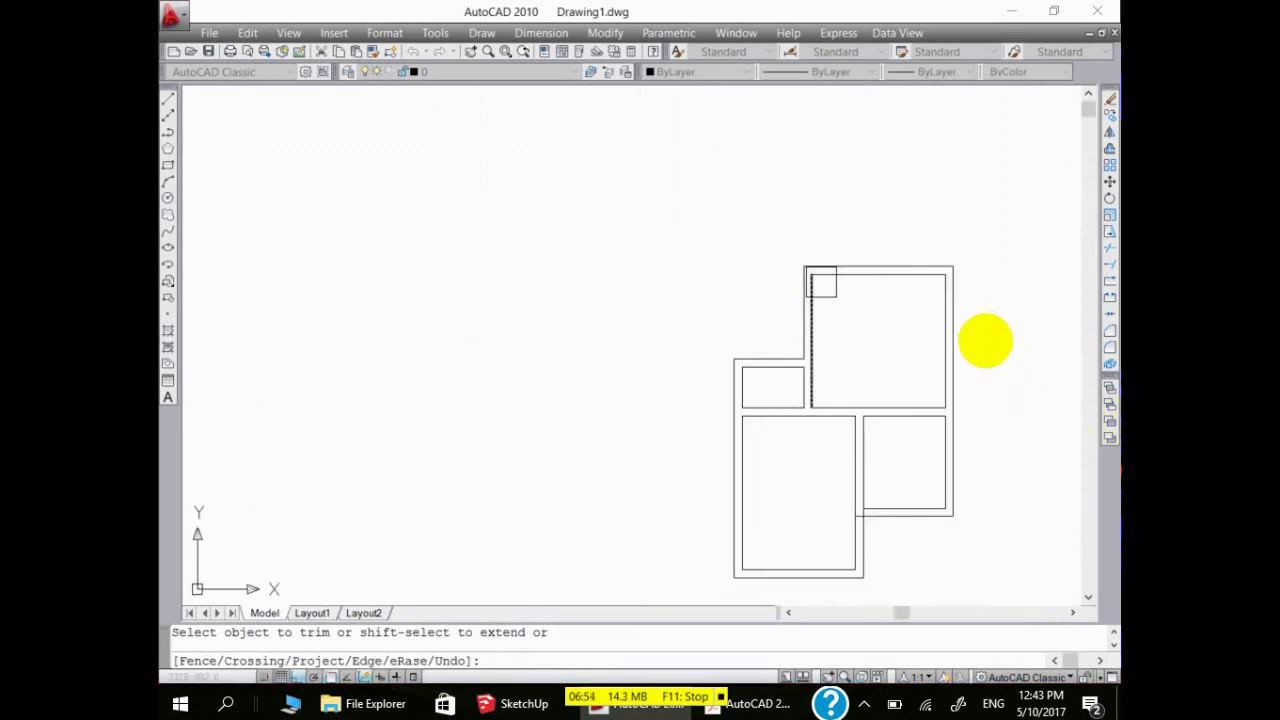
scroll(1018, 558, "down", 1)
scroll(1005, 520, "up", 4)
scroll(997, 495, "up", 3)
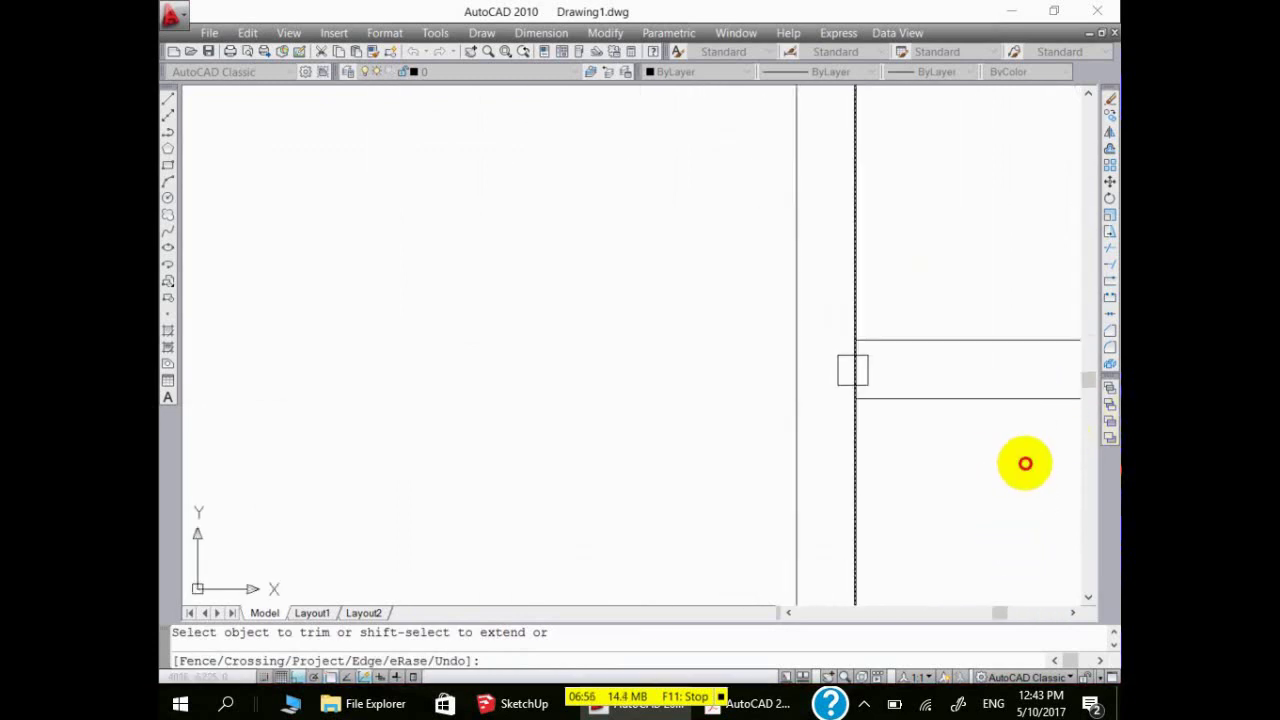
scroll(950, 440, "down", 3)
key("Escape")
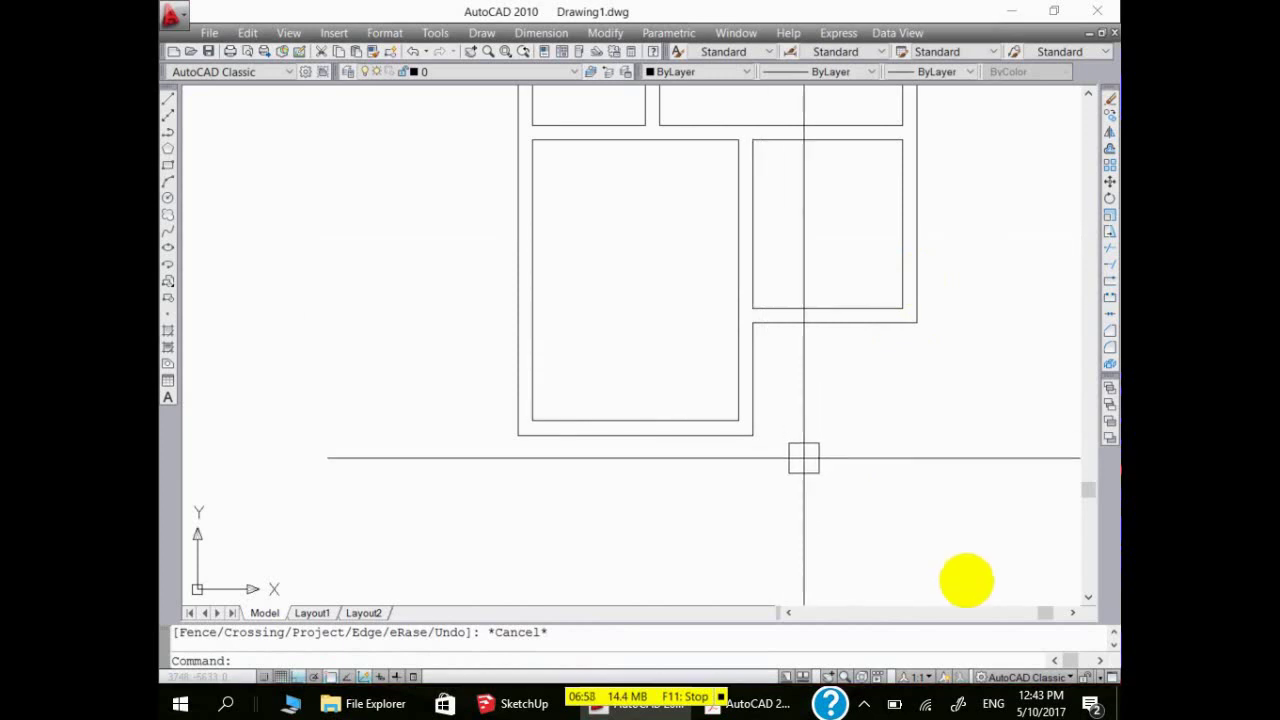
scroll(758, 312, "down", 3)
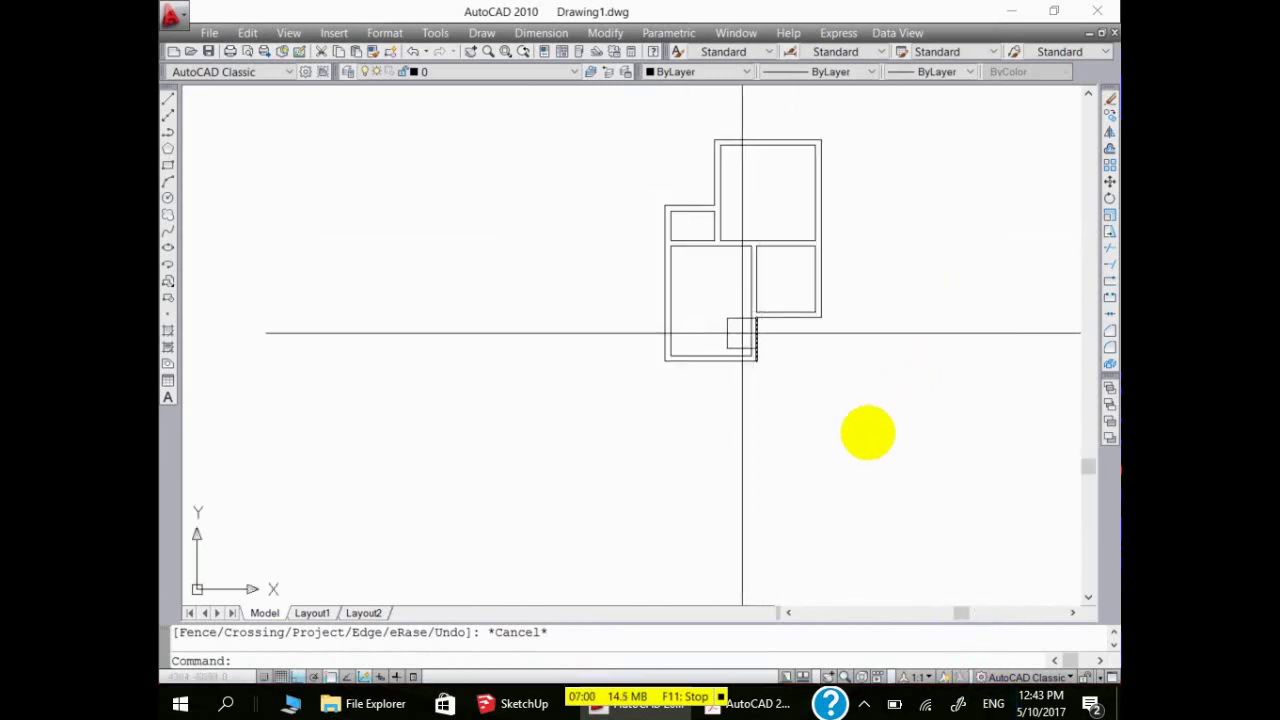
key("Escape")
scroll(743, 331, "up", 5)
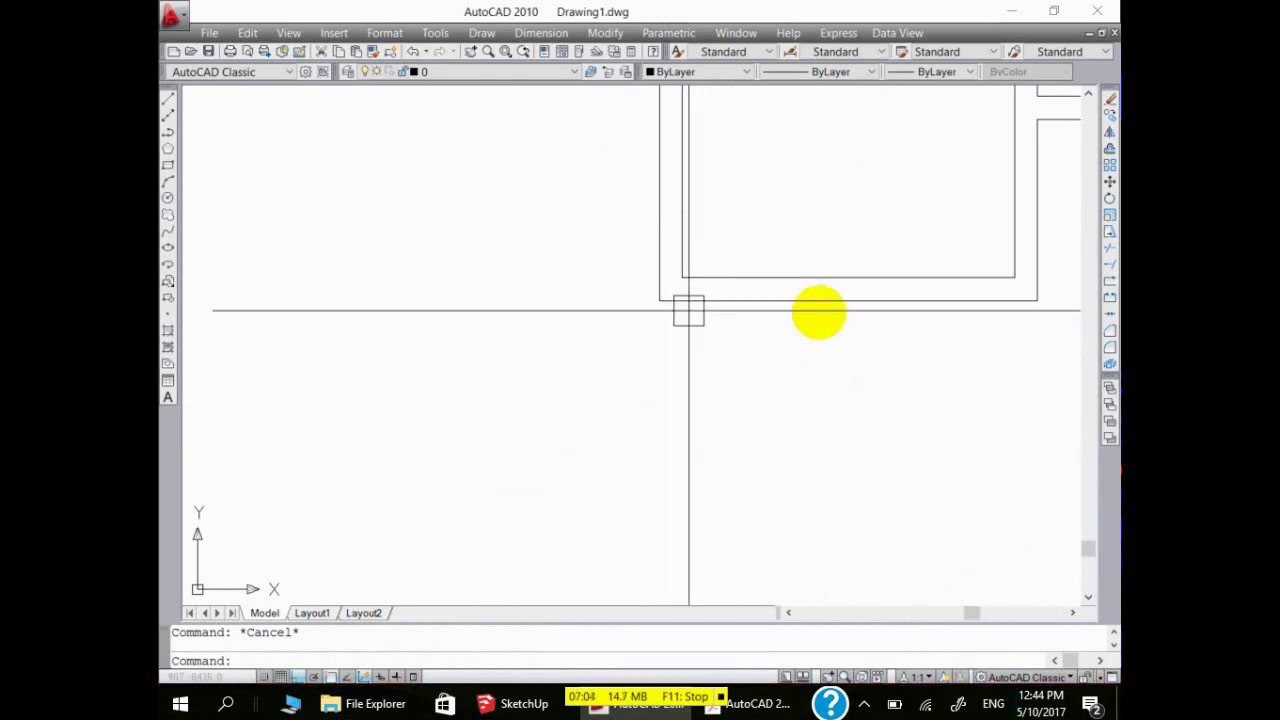
Switch to the reference PDF and pan to the window legend, toilet, sitting room and kitchen.
key("alt+Tab")
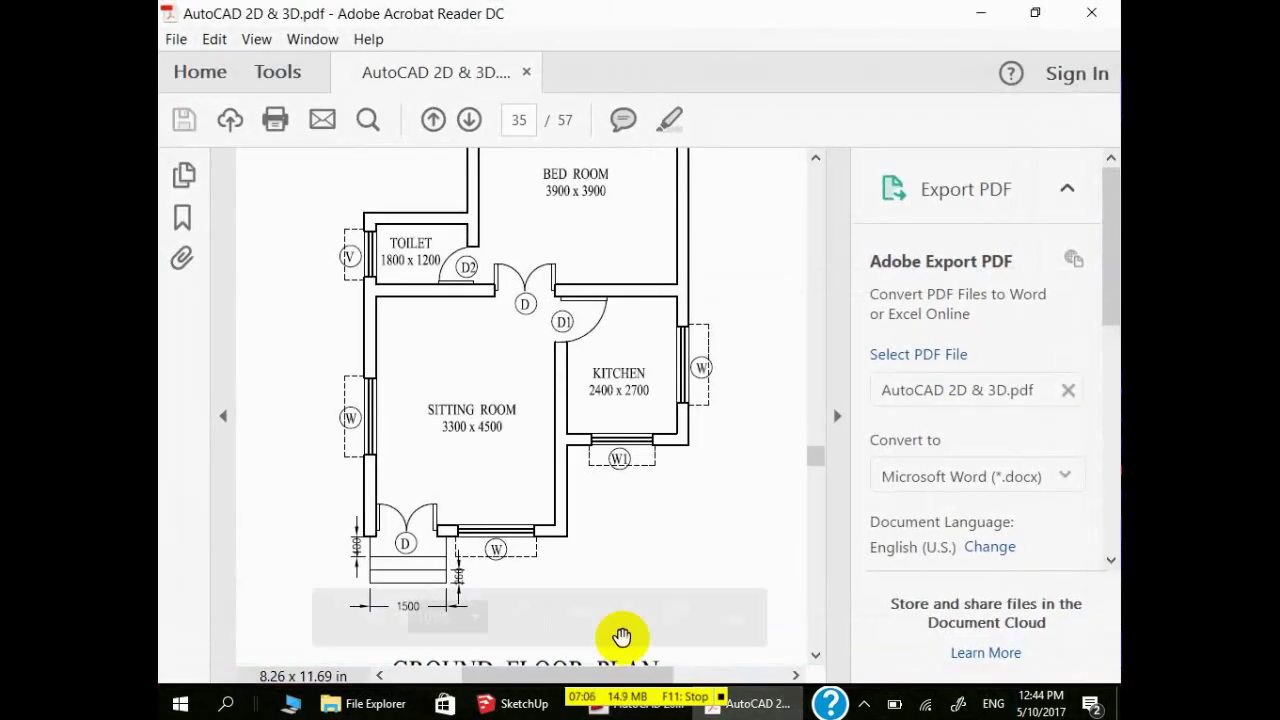
left_click_drag(703, 567, 448, 568)
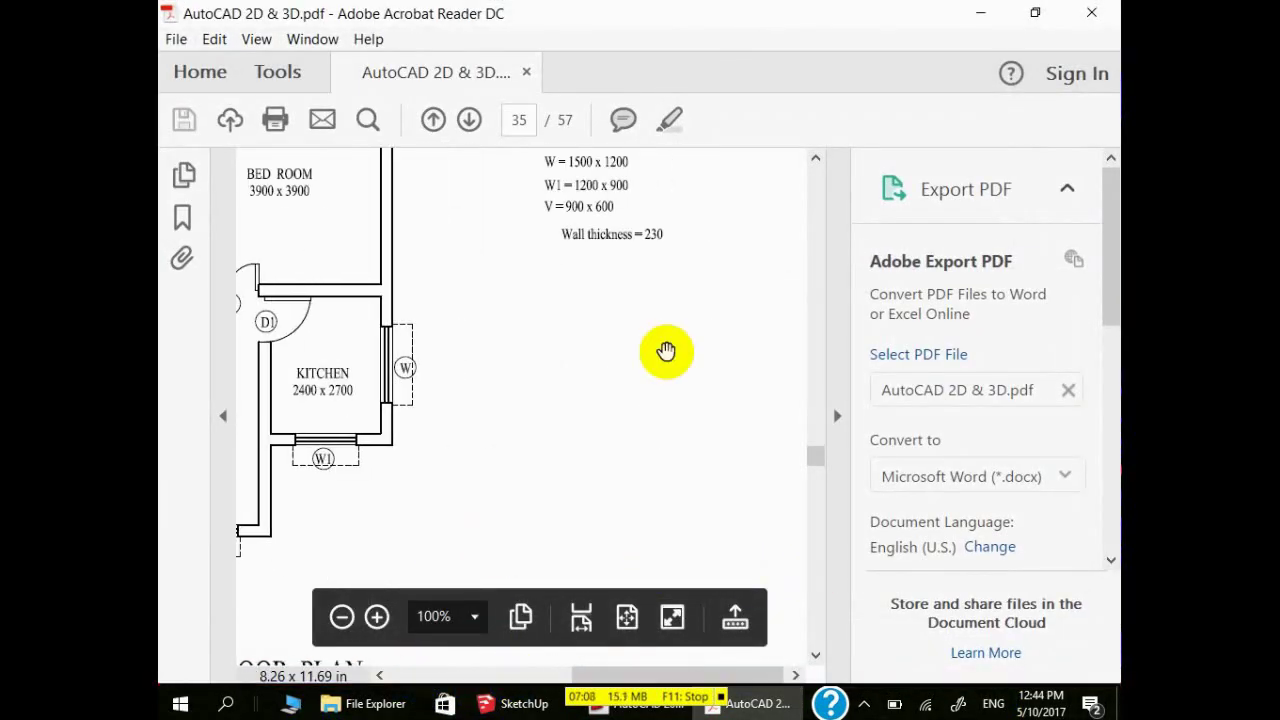
left_click_drag(666, 351, 688, 585)
mouse_move(602, 522)
left_mouse_down()
mouse_move(808, 466)
mouse_move(666, 420)
mouse_move(665, 492)
left_mouse_up()
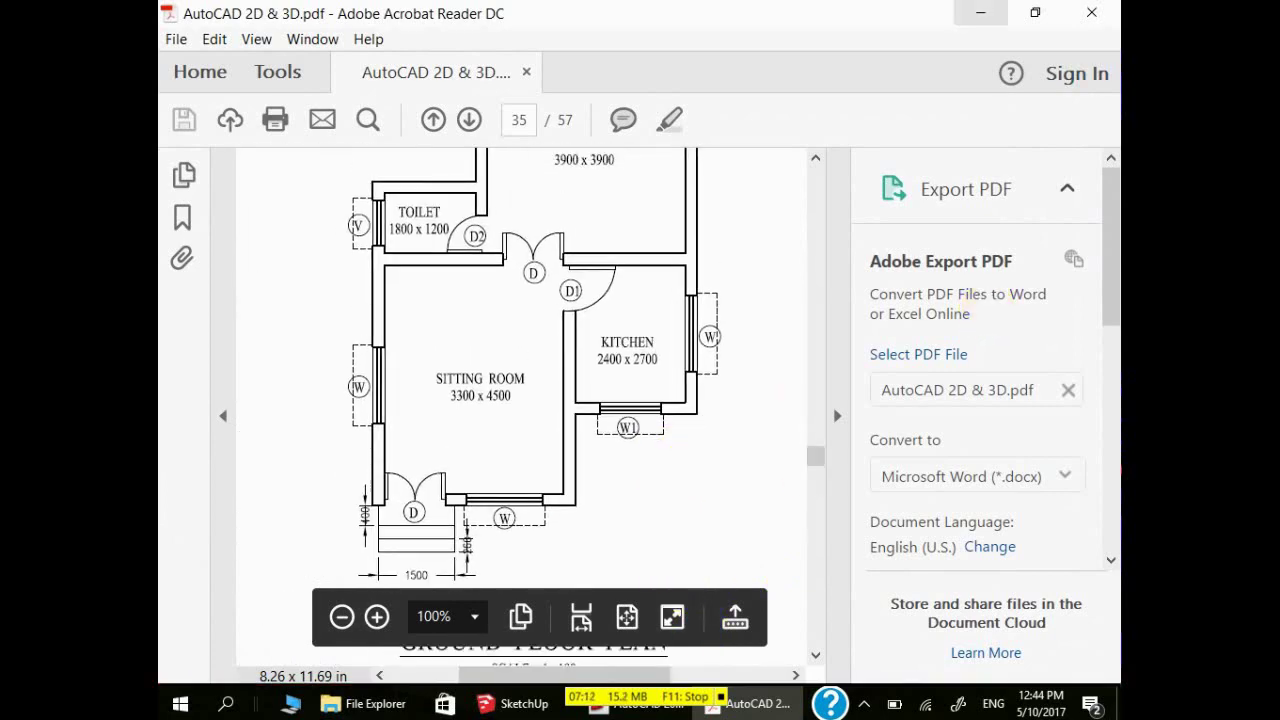
Back in the drawing, offset the short wall-end line 1200 to the right to mark a doorway.
left_click(980, 12)
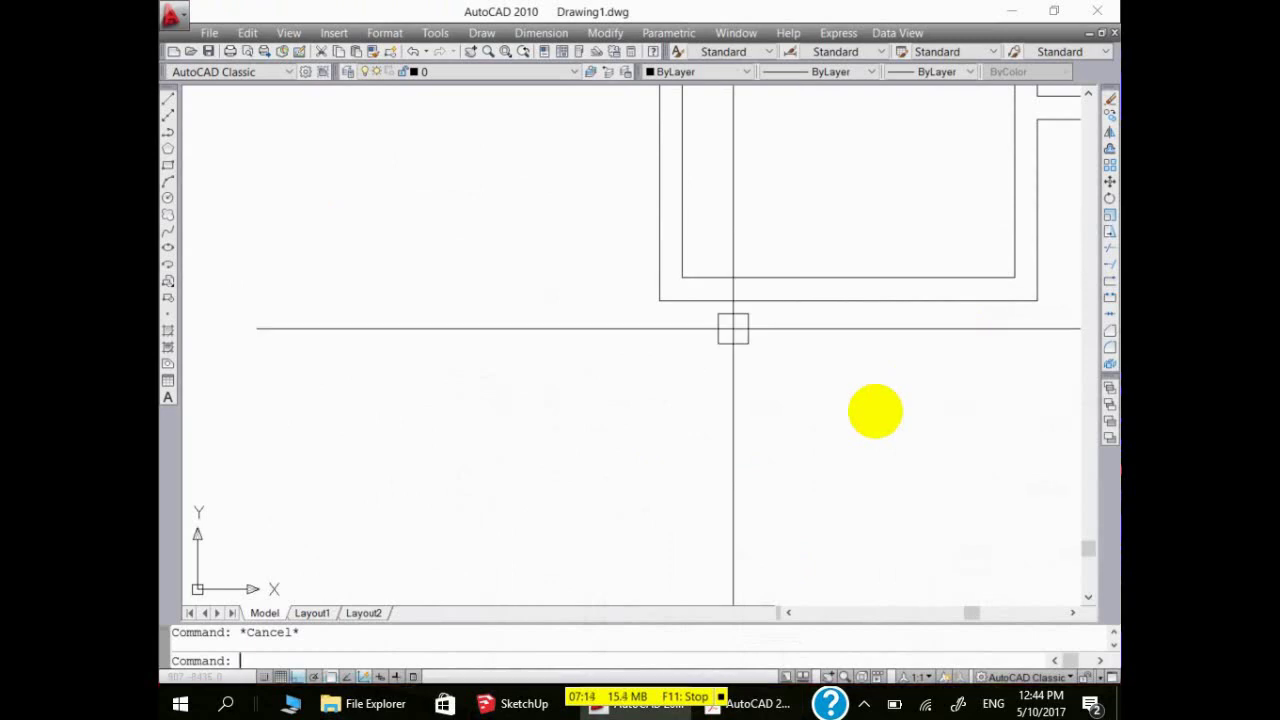
scroll(728, 317, "up", 1)
type("l")
key("Return")
left_click(662, 261)
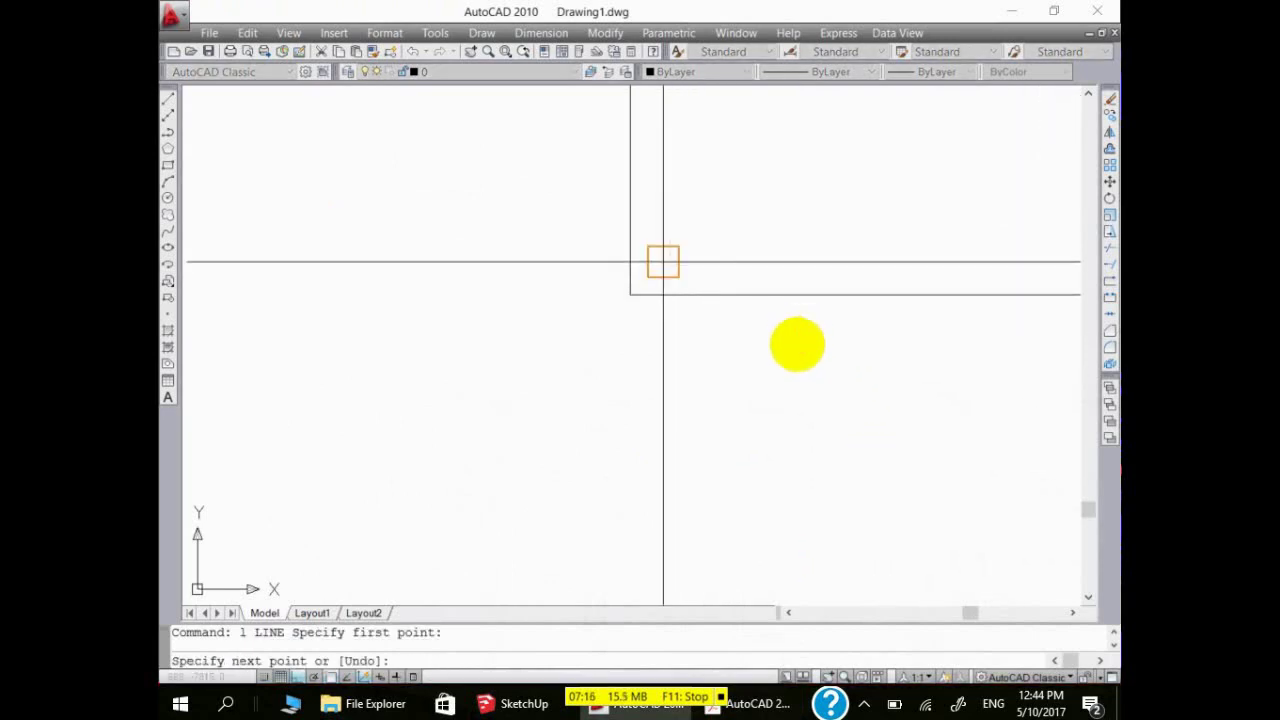
key("Escape")
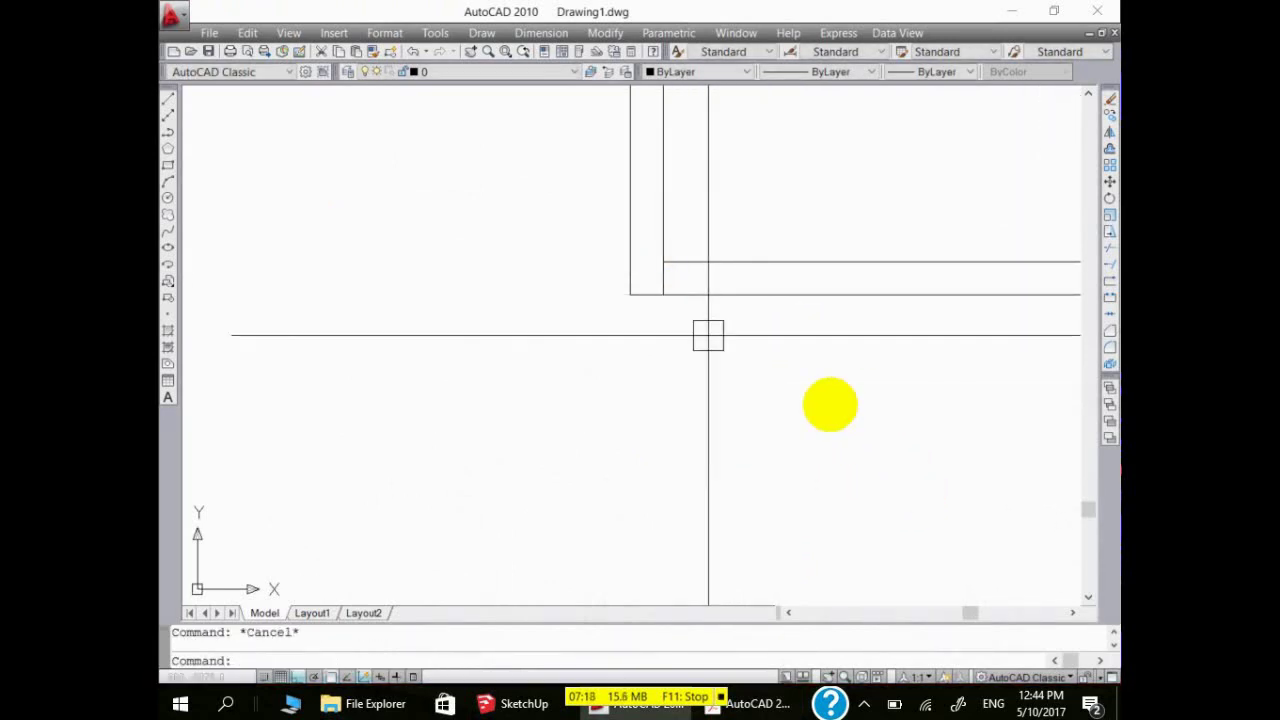
left_click(663, 277)
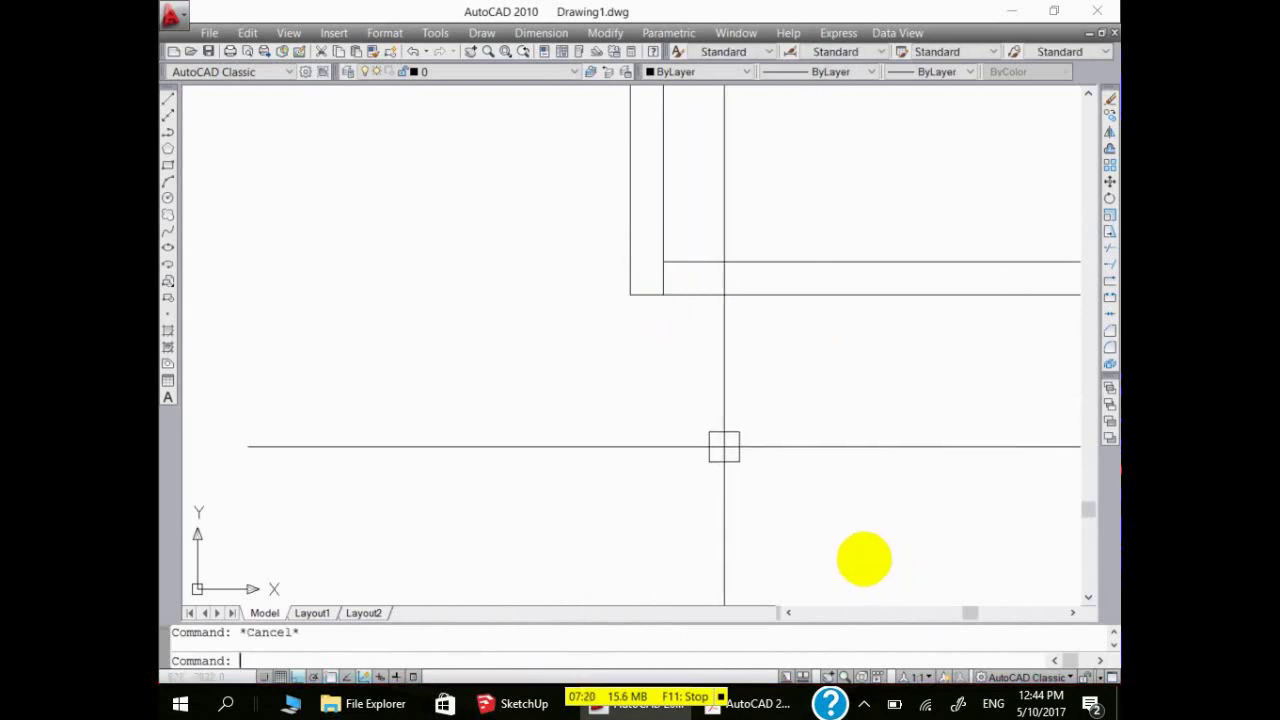
key("Escape")
type("o")
key("Return")
type("1200")
key("Return")
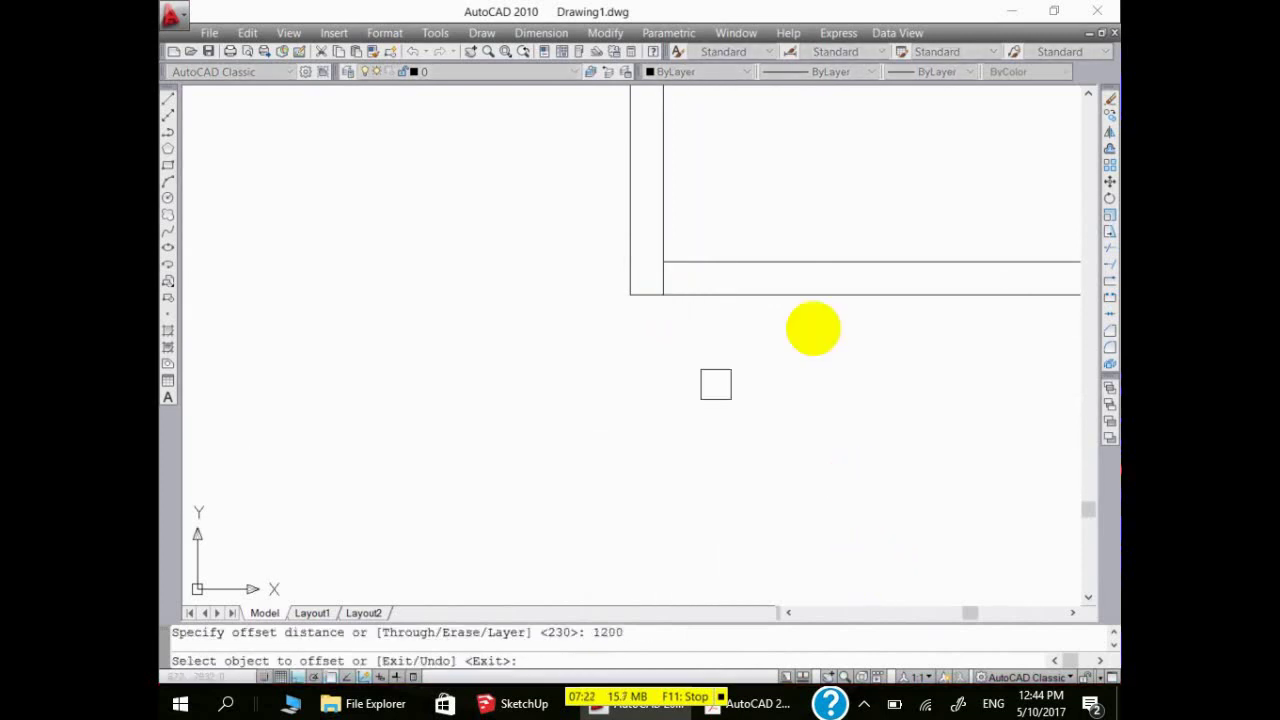
left_click(663, 272)
left_click(790, 292)
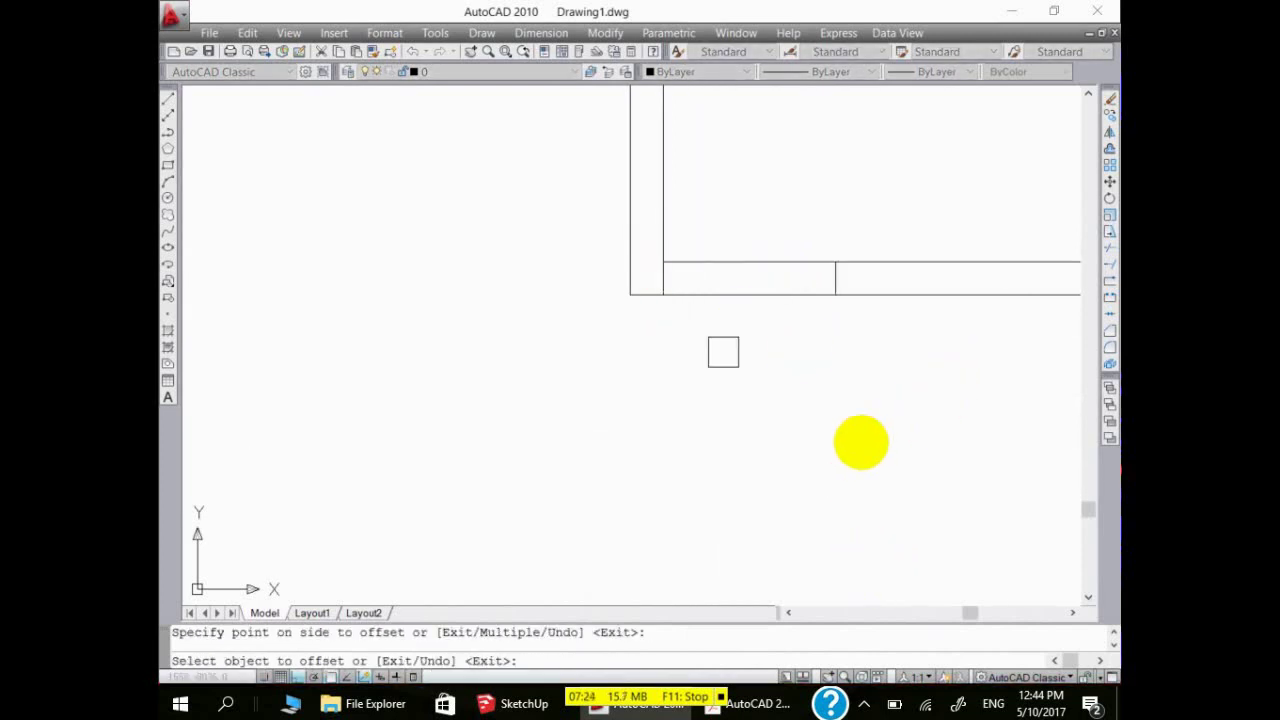
key("Escape")
Trim the wall lines to open the doorway and close the wall end with a line.
type("tr")
key("Return")
key("Return")
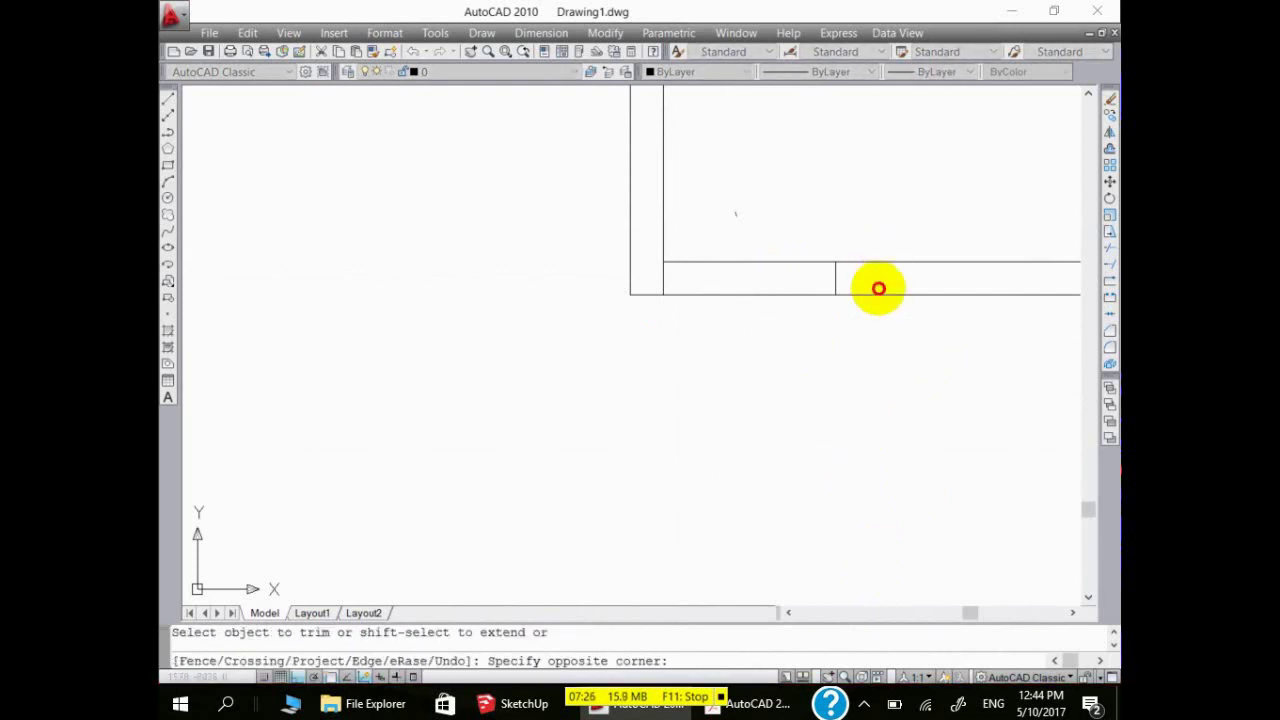
left_click(750, 262)
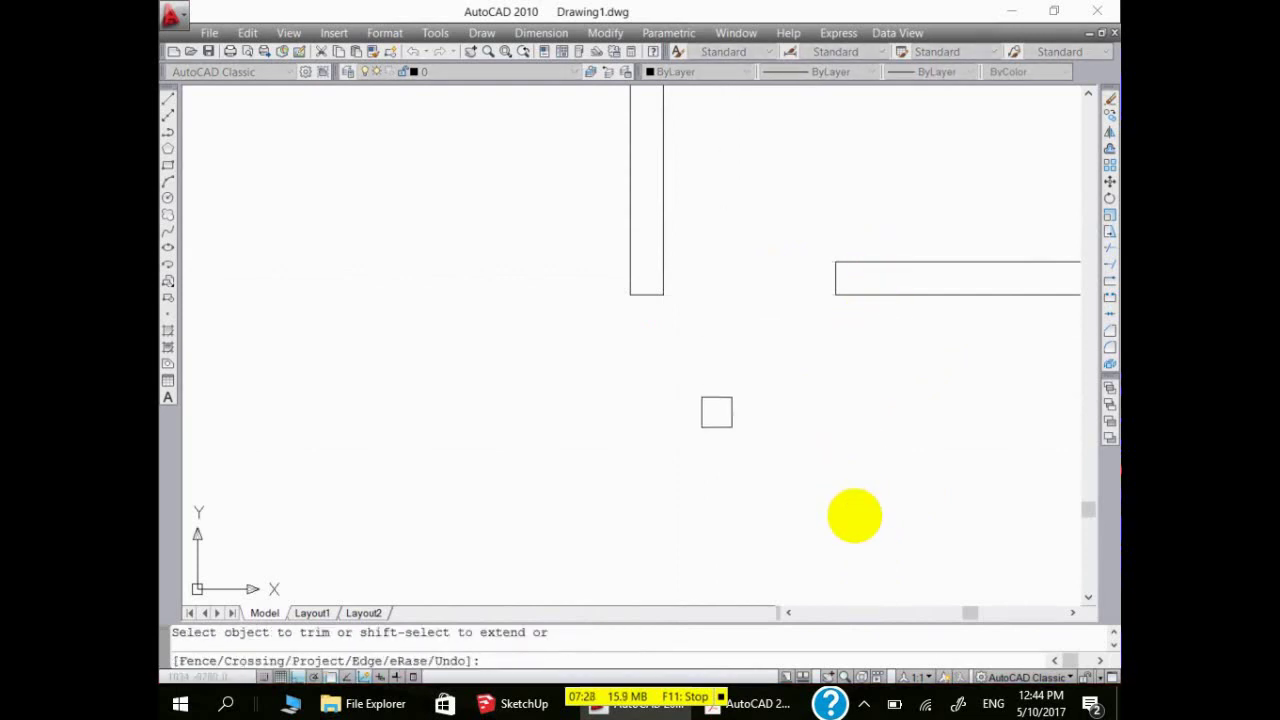
key("Escape")
scroll(716, 412, "down", 5)
scroll(769, 332, "up", 3)
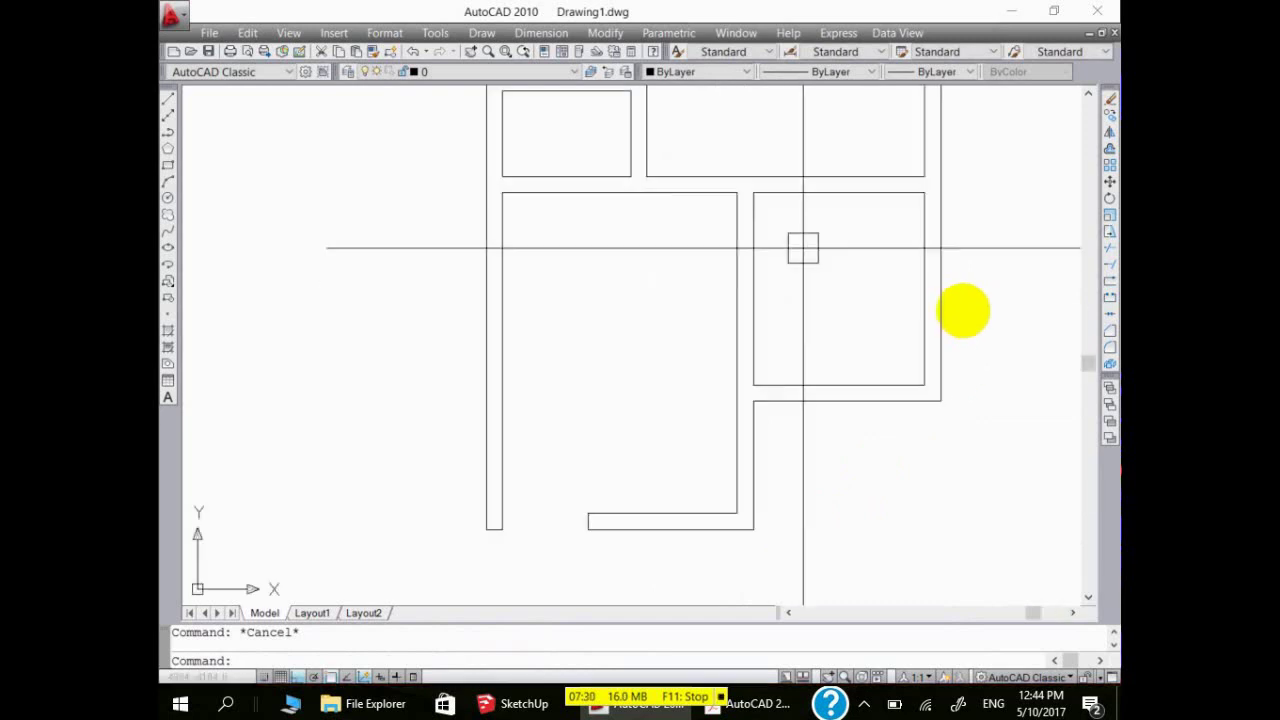
type("l")
key("Return")
scroll(760, 182, "up", 2)
left_click(760, 182)
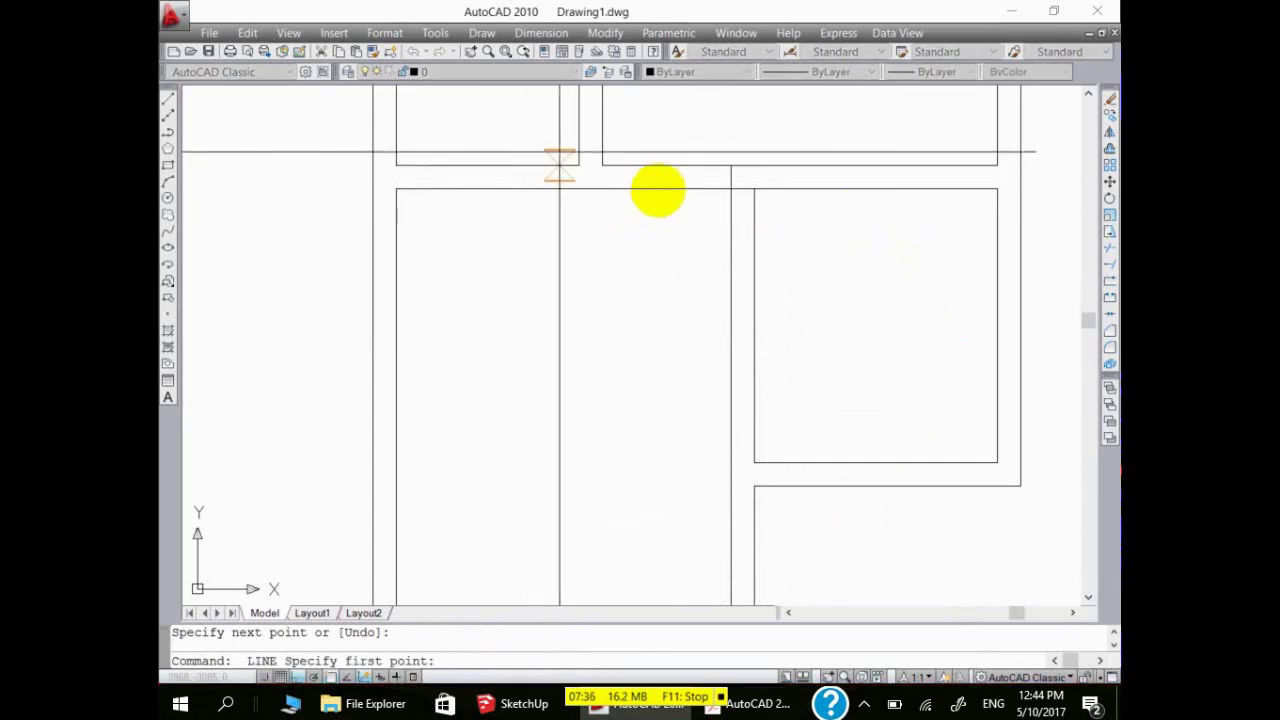
left_click(602, 166)
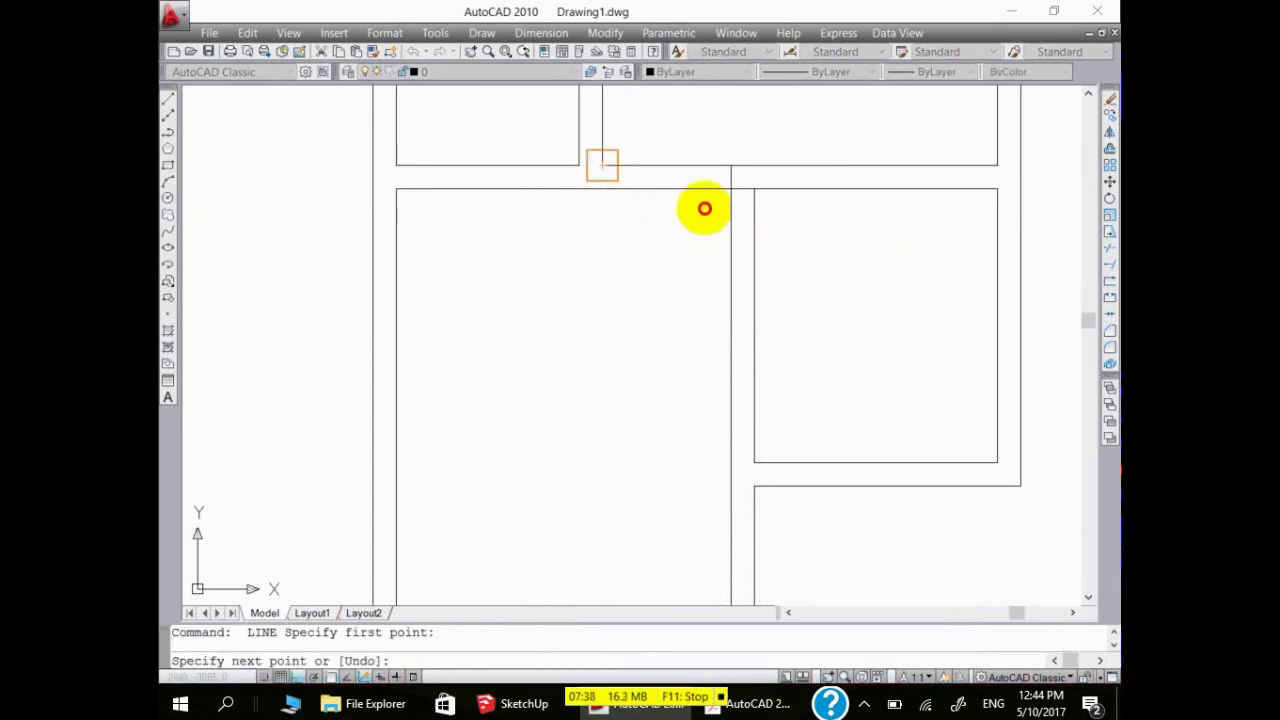
key("Escape")
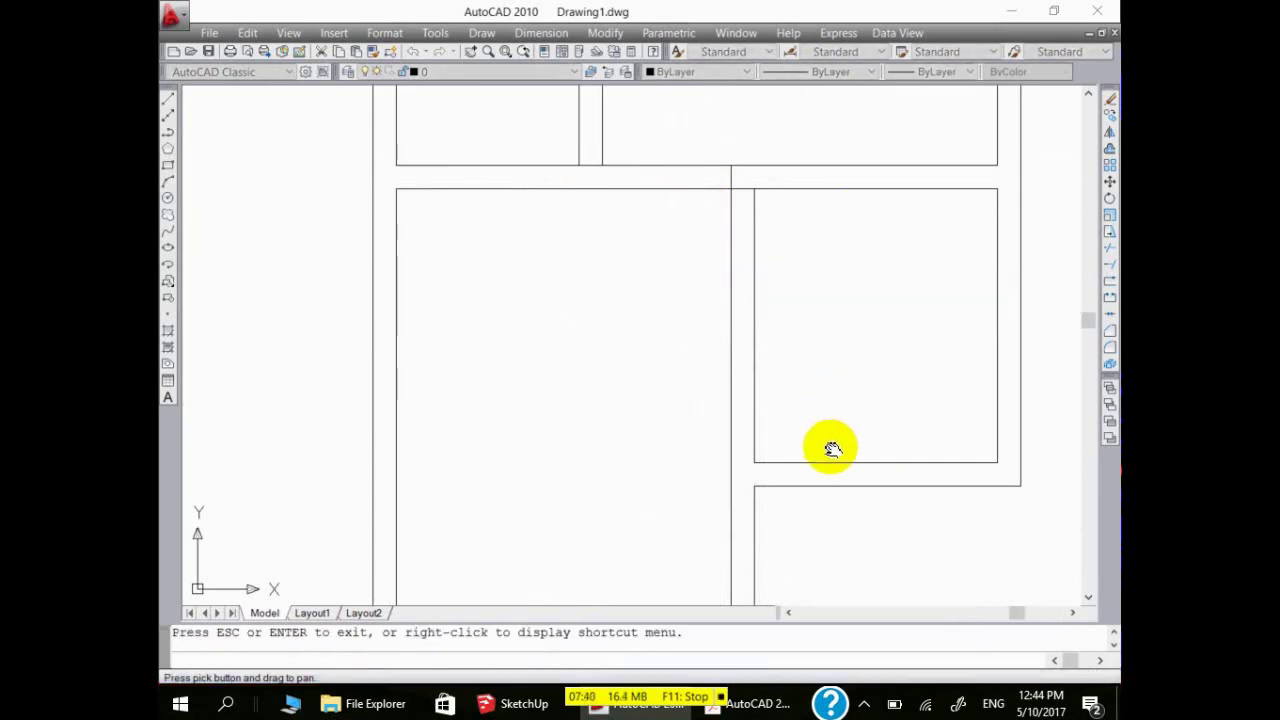
Offset wall lines 900 and 1200 along the walls to mark further openings.
type("o")
key("Return")
type("900")
key("Return")
scroll(738, 187, "up", 3)
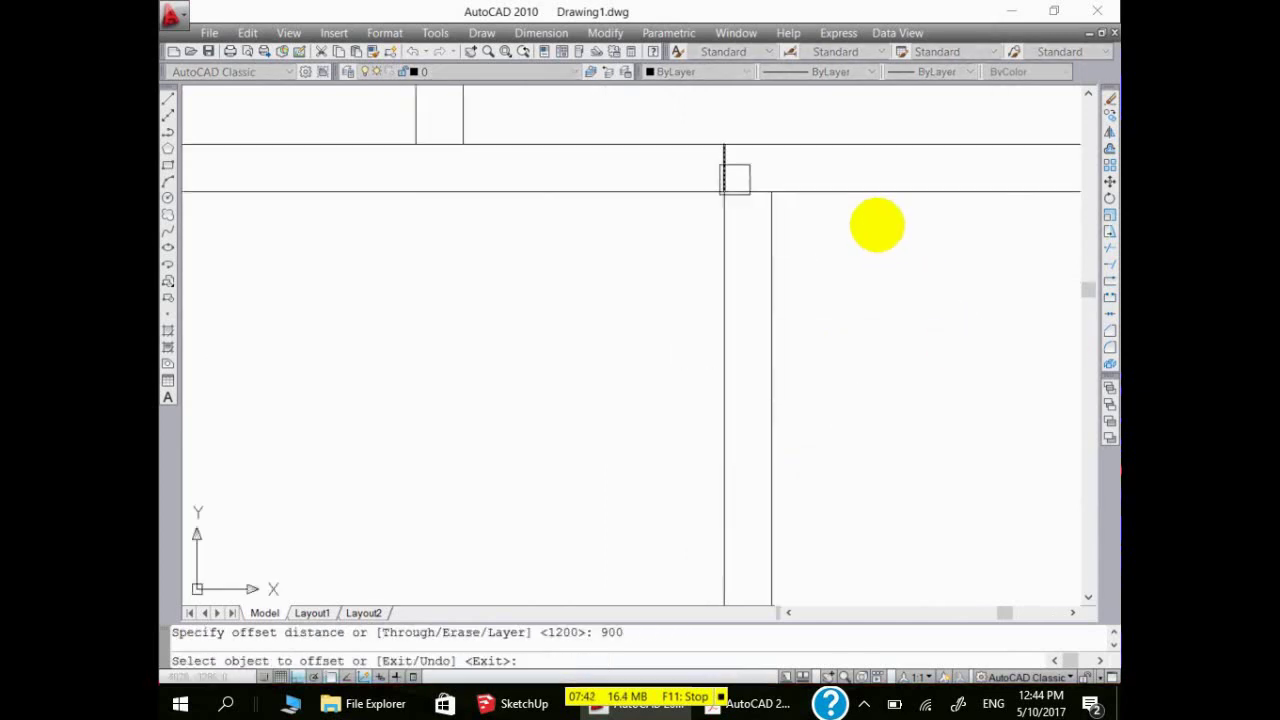
left_click(734, 180)
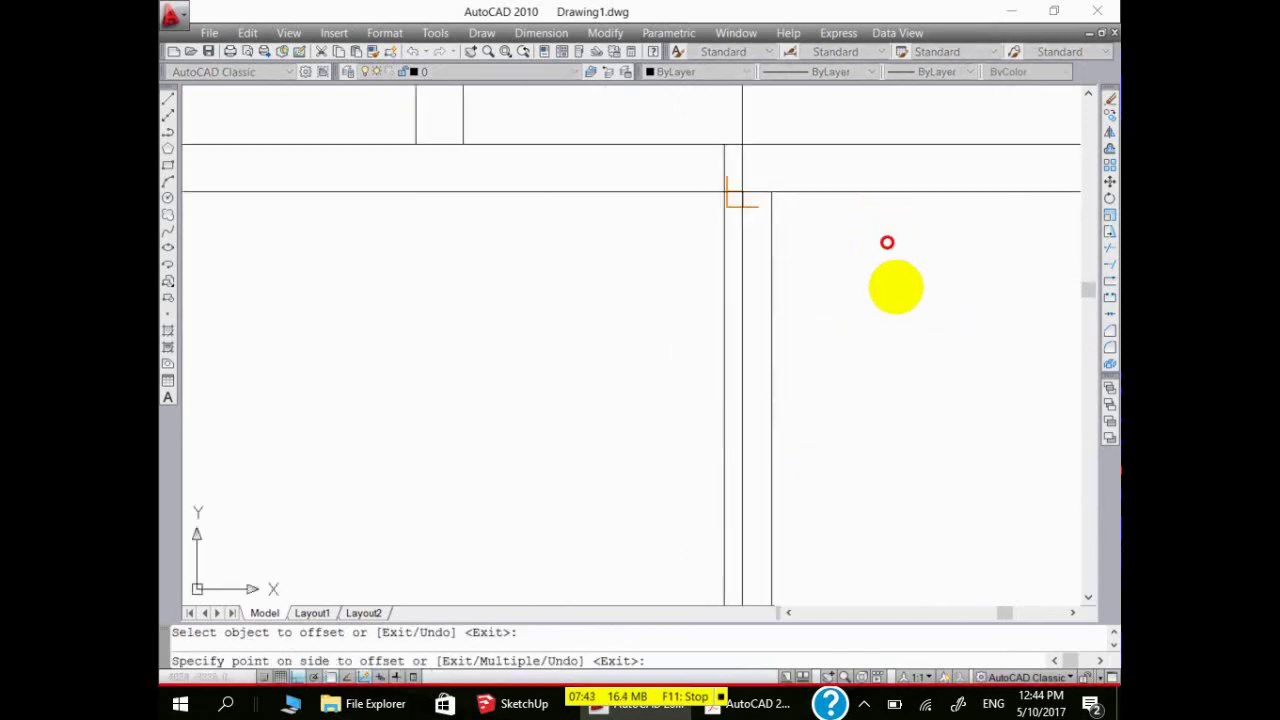
left_click(780, 366)
key("Return")
key("Return")
type("1200")
key("Return")
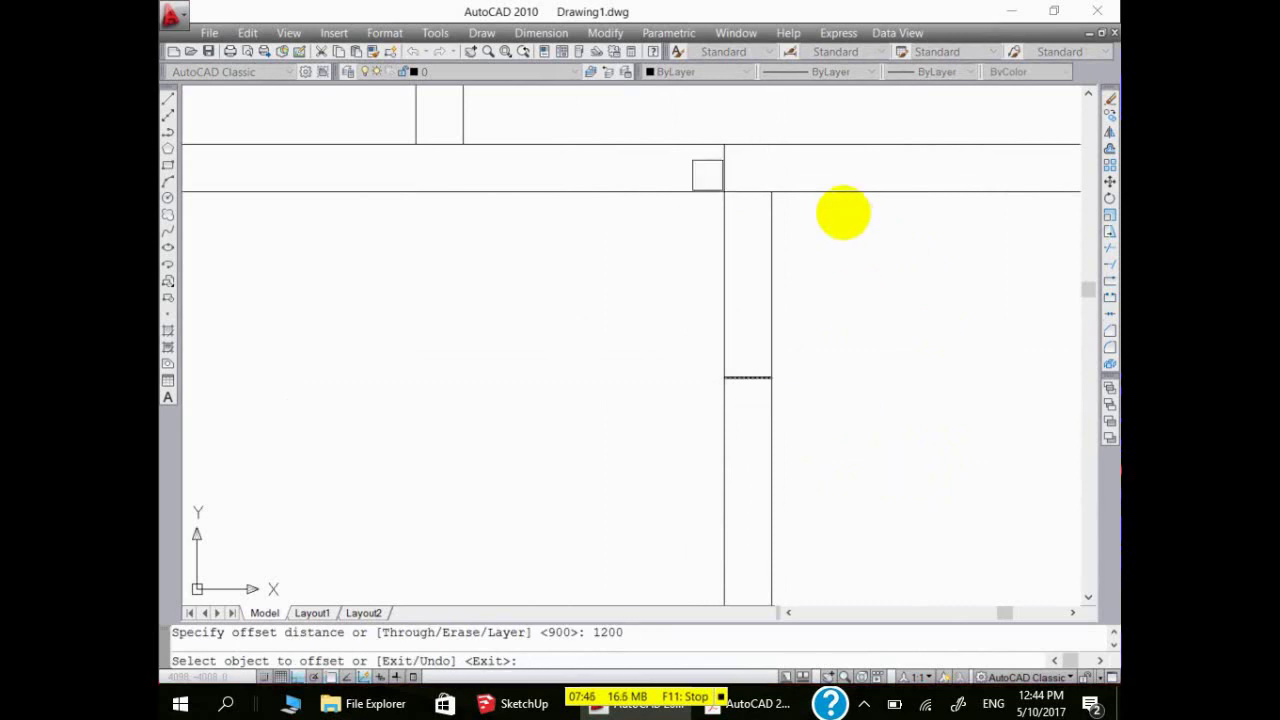
left_click(712, 176)
left_click(633, 241)
key("Escape")
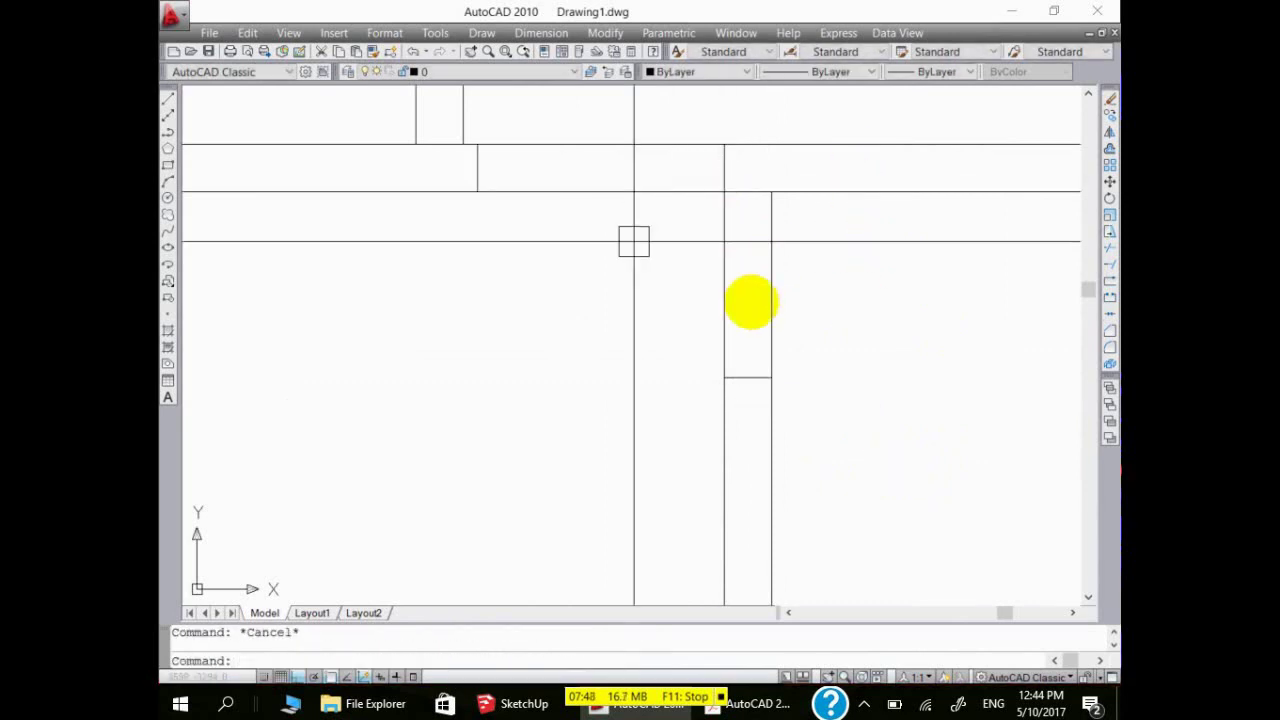
Offset a line 750 along the wall at the next wall junction.
key("Return")
type("750")
key("Return")
mouse_move(754, 311)
middle_mouse_down()
mouse_move(674, 380)
mouse_move(640, 297)
mouse_move(606, 360)
middle_mouse_up()
left_click(609, 343)
left_click(615, 244)
scroll(700, 403, "down", 3)
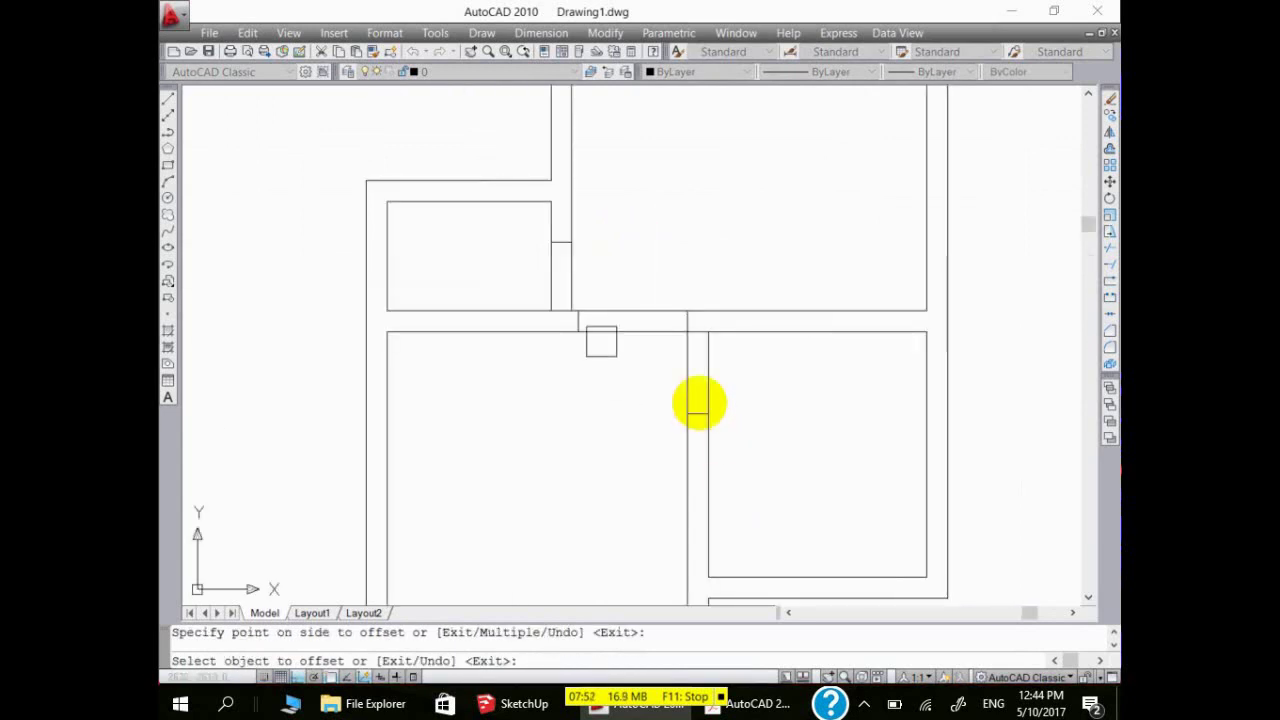
scroll(700, 403, "up", 2)
key("Escape")
Trim away the wall lines between the offset lines to cut the openings.
type("tr")
key("Return")
key("Return")
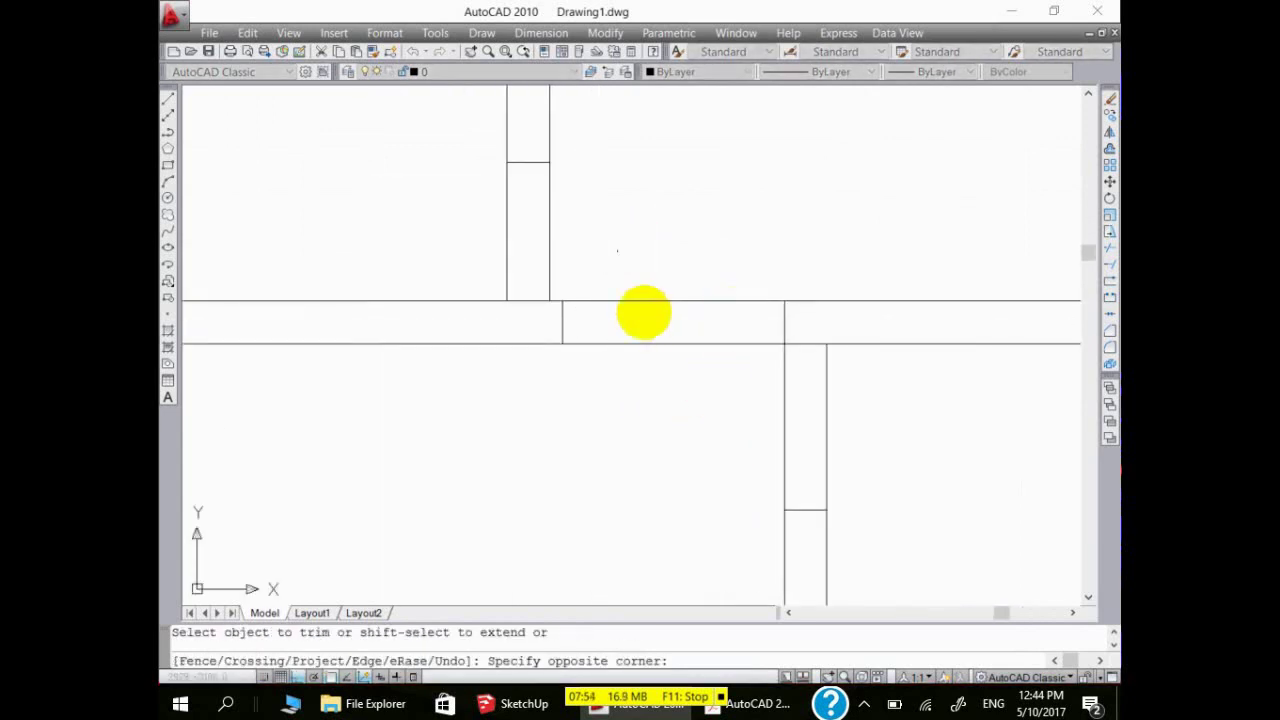
left_click(569, 300)
left_click(690, 300)
scroll(760, 500, "down", 2)
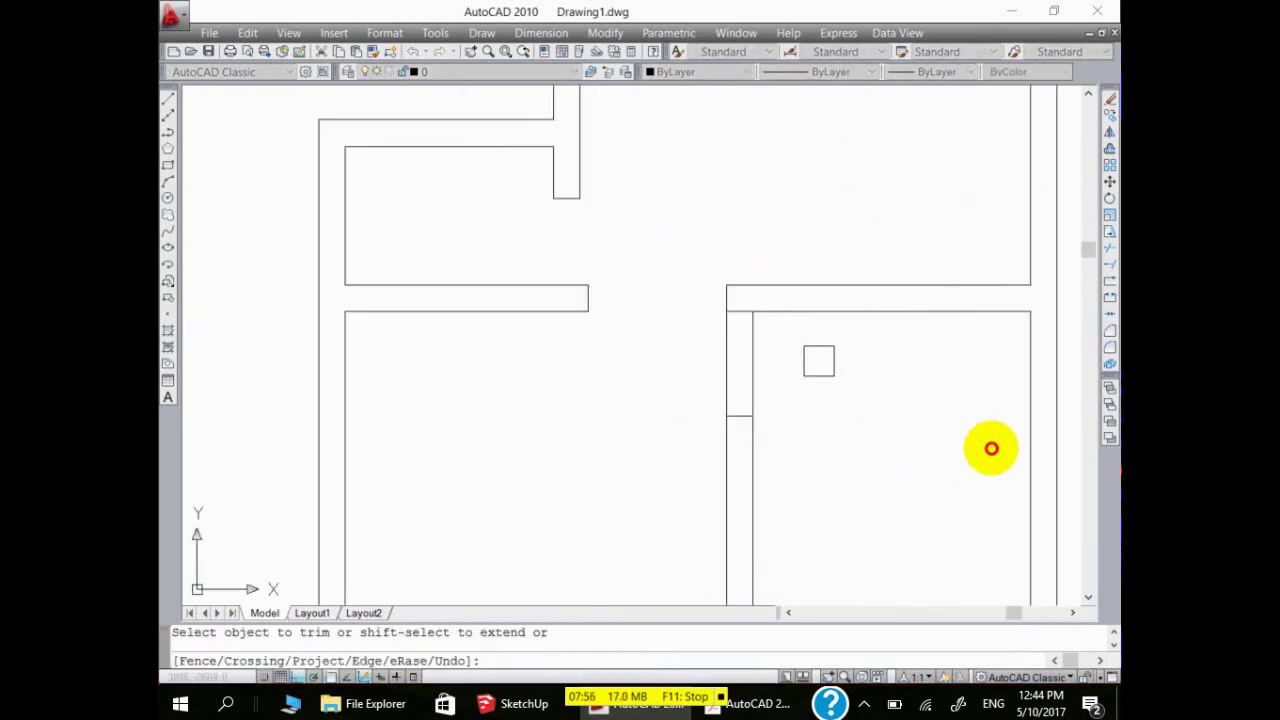
left_click(753, 355)
left_click(727, 340)
key("Escape")
scroll(675, 280, "down", 4)
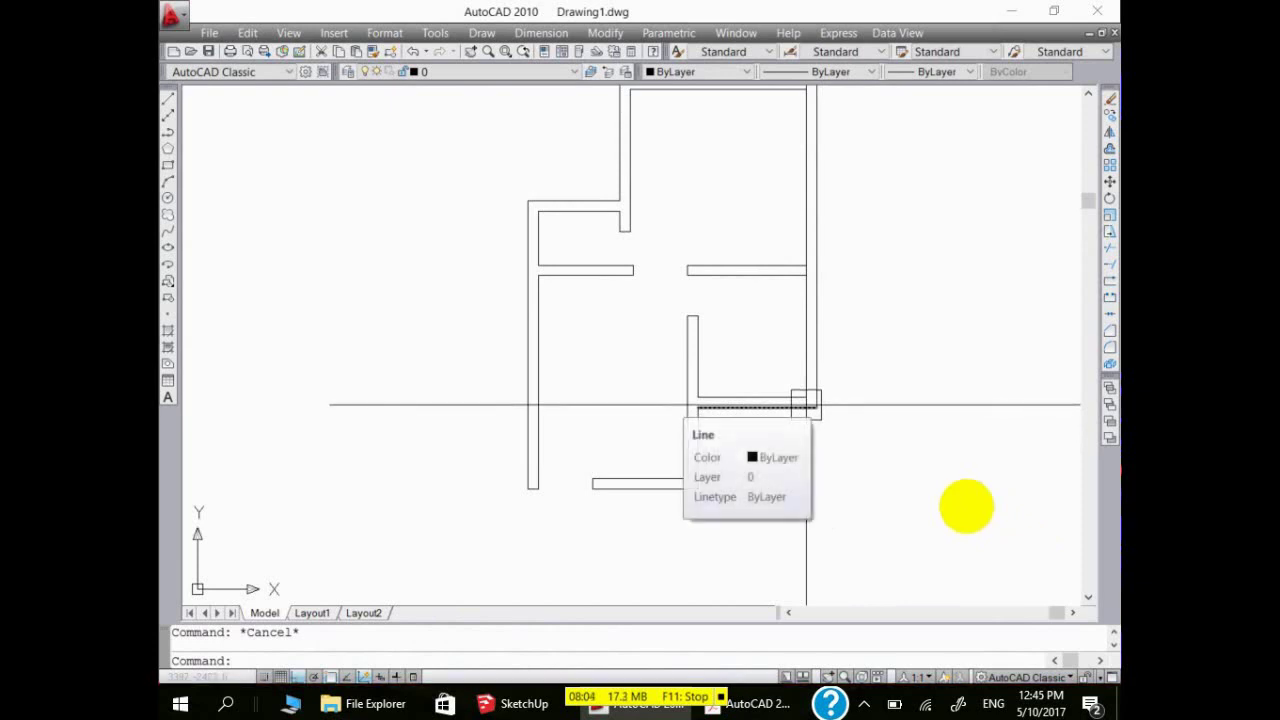
scroll(734, 425, "down", 2)
mouse_move(727, 293)
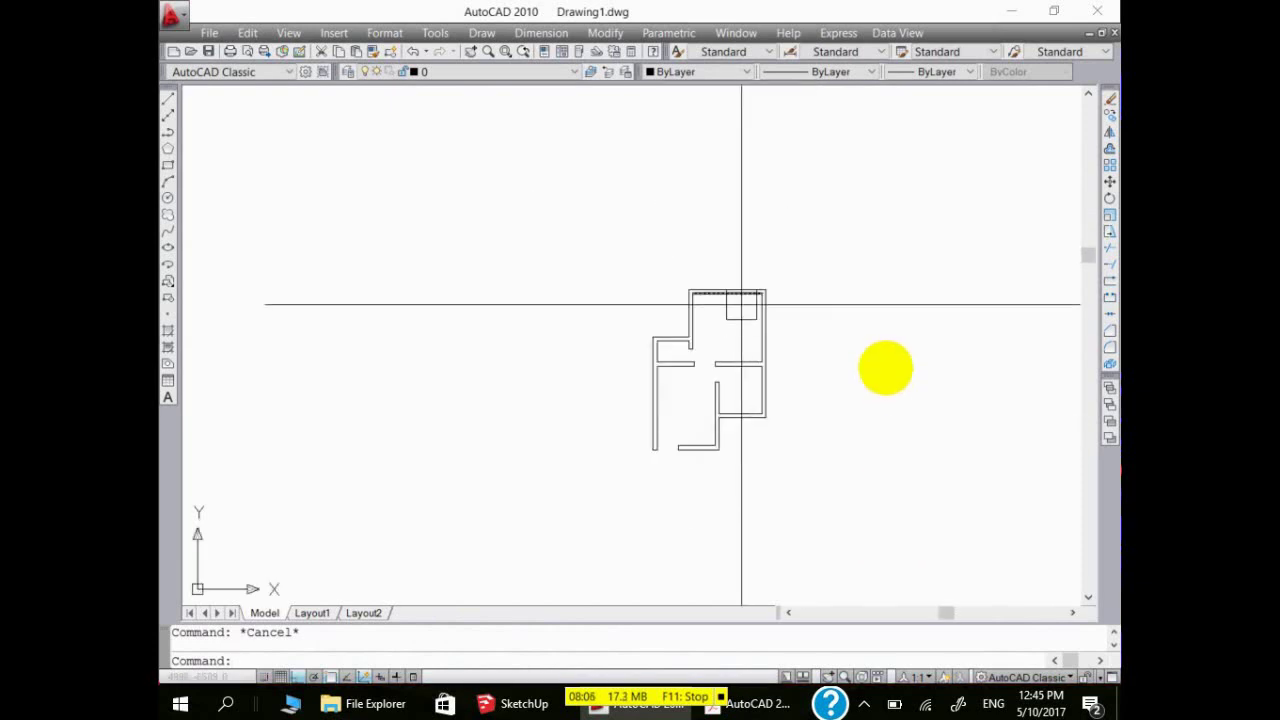
scroll(746, 292, "up", 4)
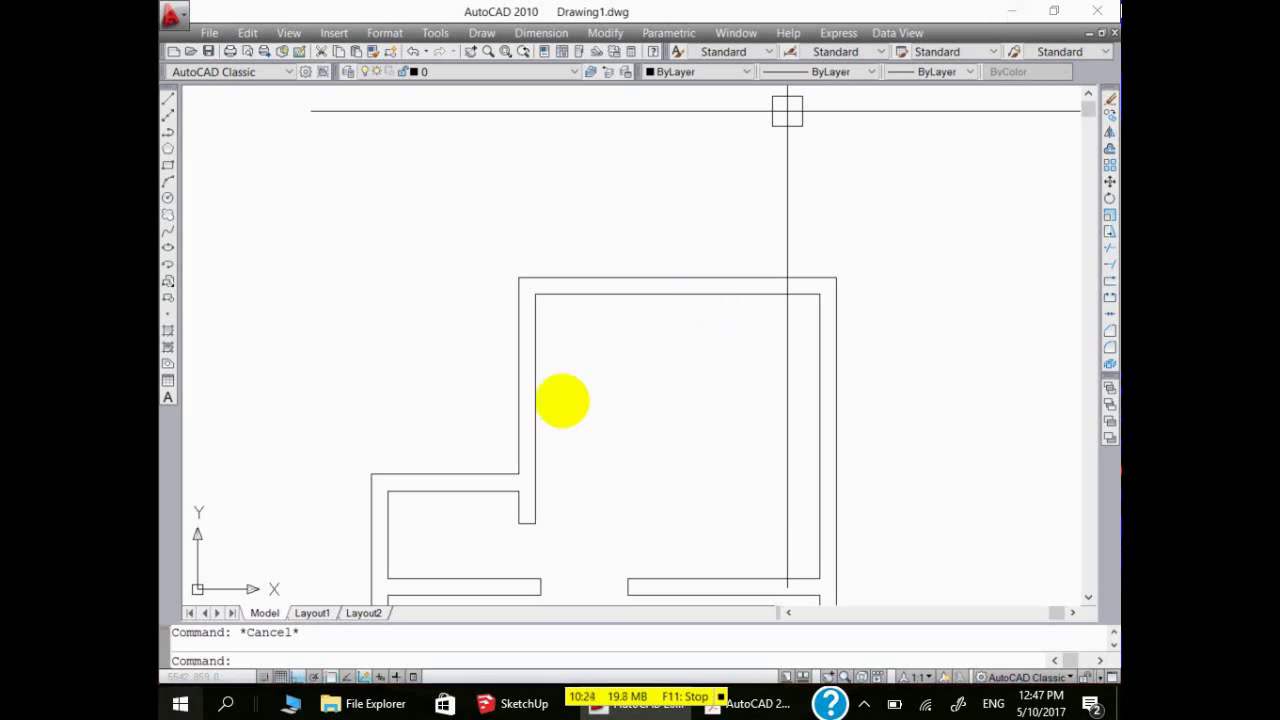
Place a vertical construction line through the top wall's midpoint.
type("l")
key("Return")
scroll(593, 329, "up", 2)
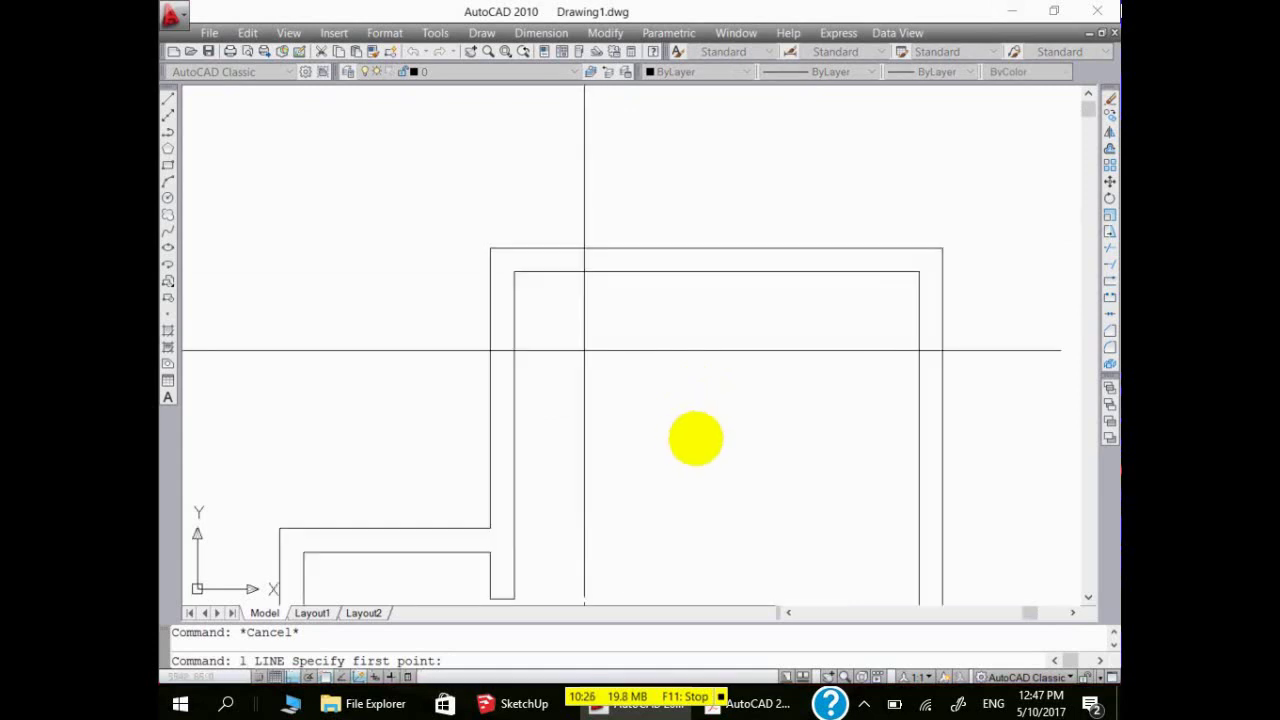
key("Escape")
type("xl")
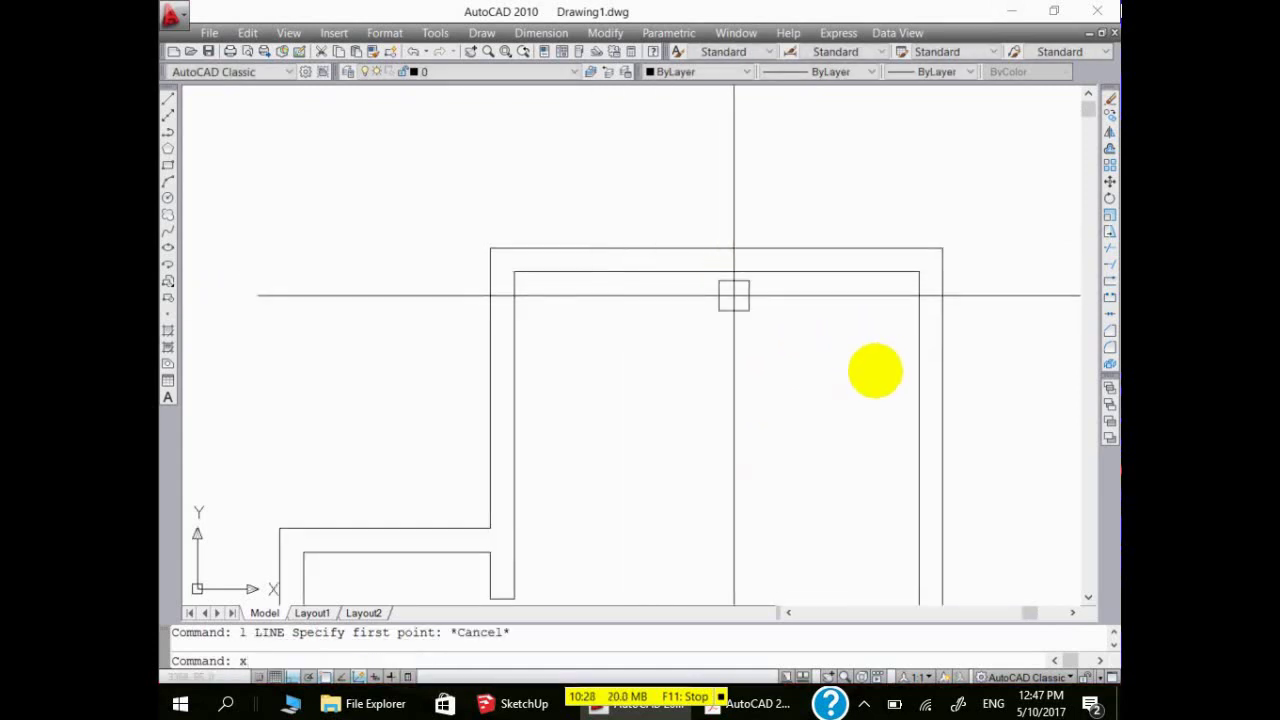
key("Return")
type("v")
key("Return")
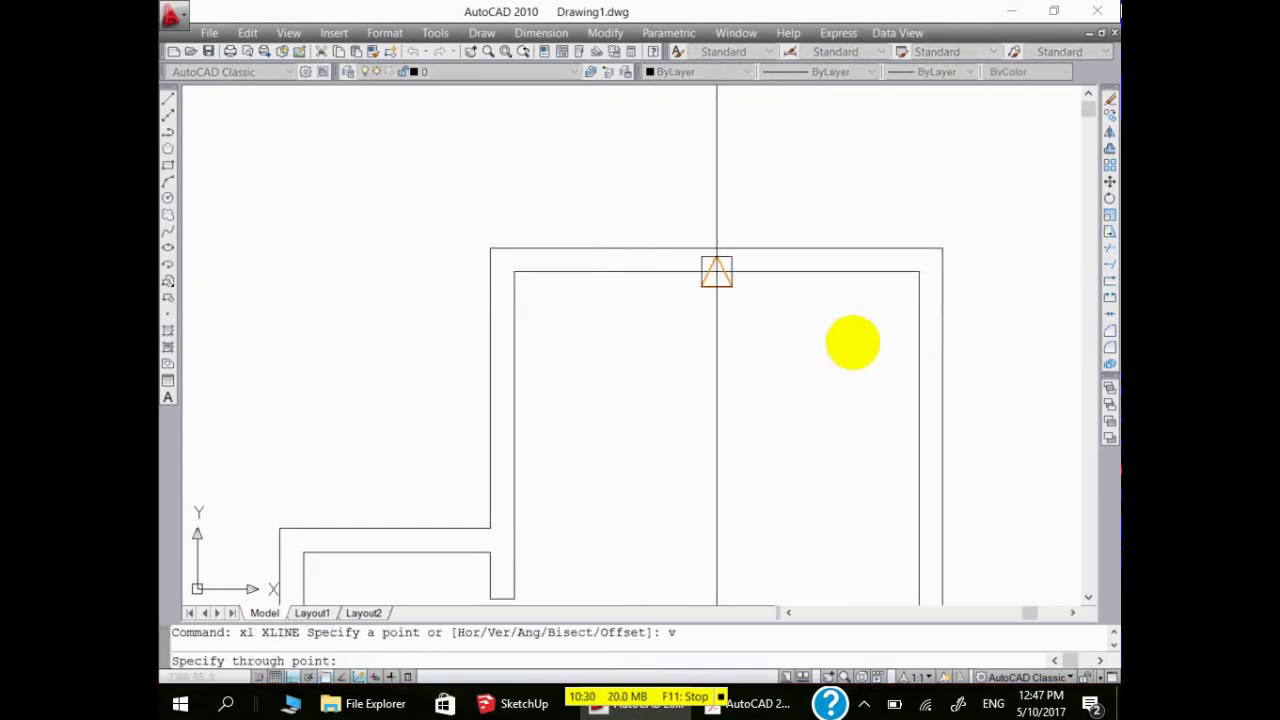
left_click(716, 272)
key("Escape")
Offset the vertical guide 750 to the side and erase the original guide.
type("o")
key("Return")
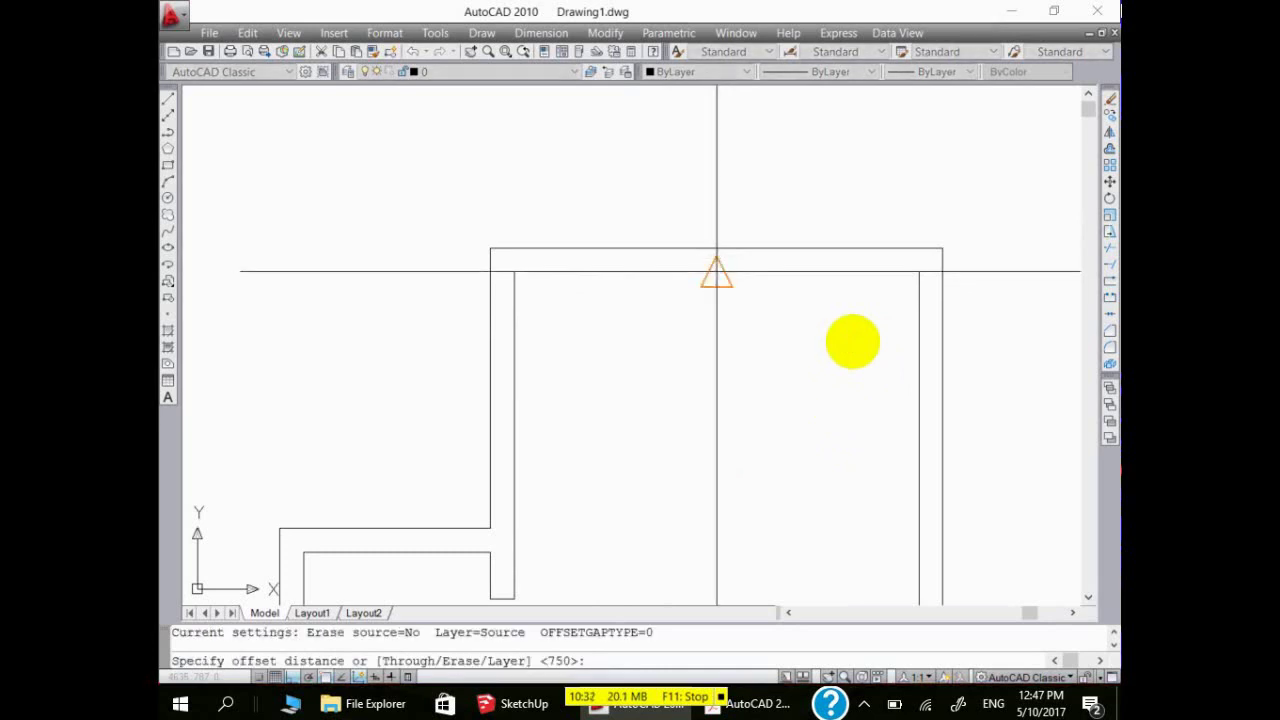
type("750")
key("Return")
left_click(717, 348)
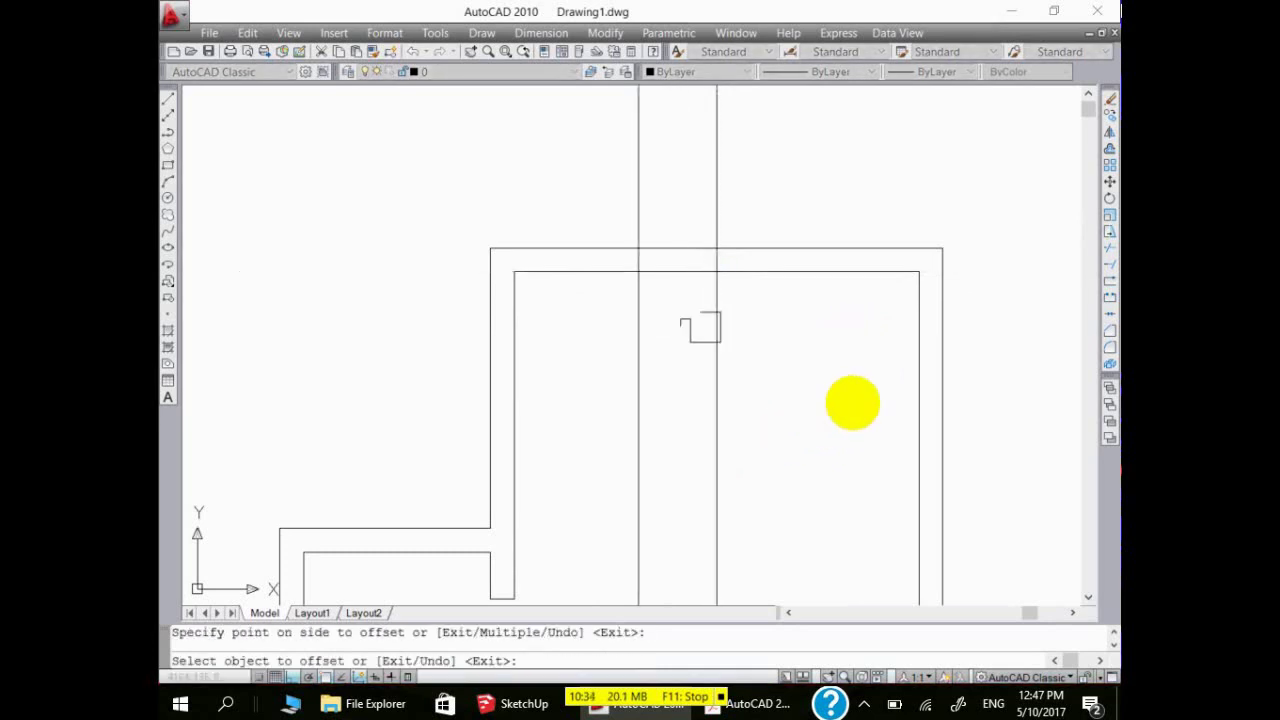
left_click(637, 323)
key("Escape")
type("e")
key("Return")
key("Escape")
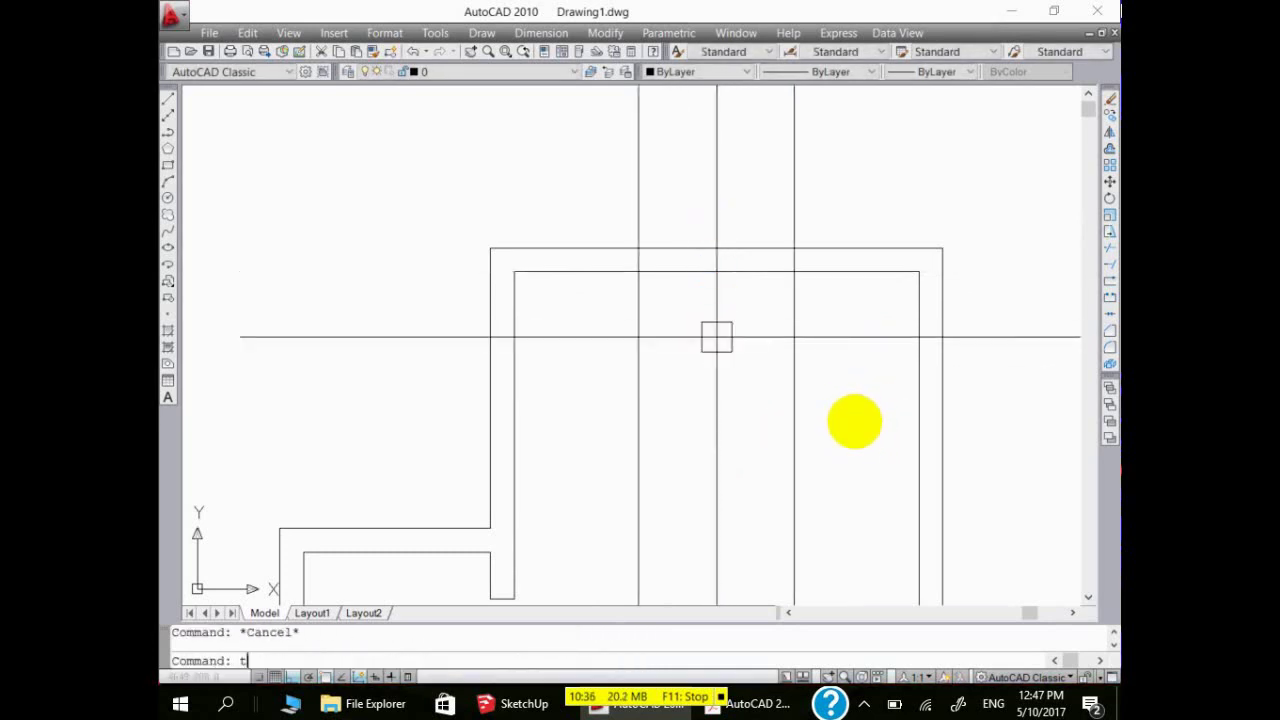
Trim the guide lines back to the wall outlines, removing their overhangs.
type("tr")
key("Return")
left_click(714, 350)
key("Escape")
type("tr")
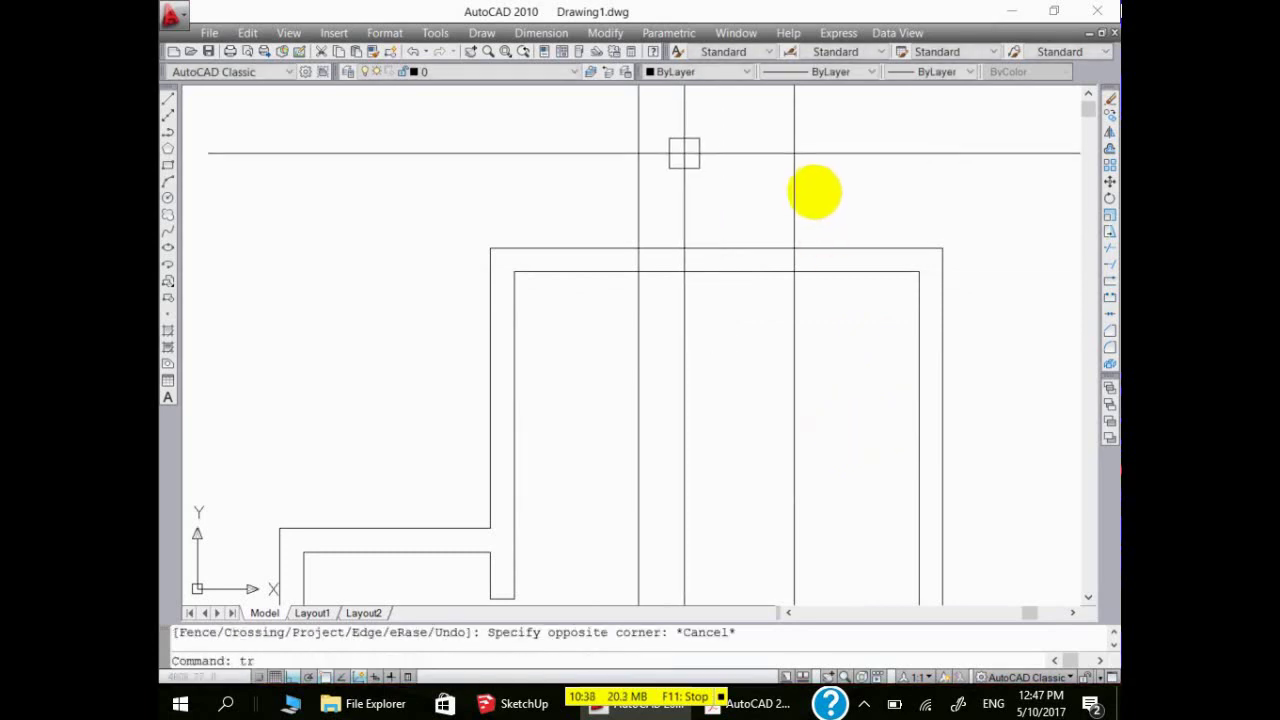
key("Return")
left_click(685, 150)
left_click(679, 357)
key("Return")
left_click(910, 159)
left_click(600, 120)
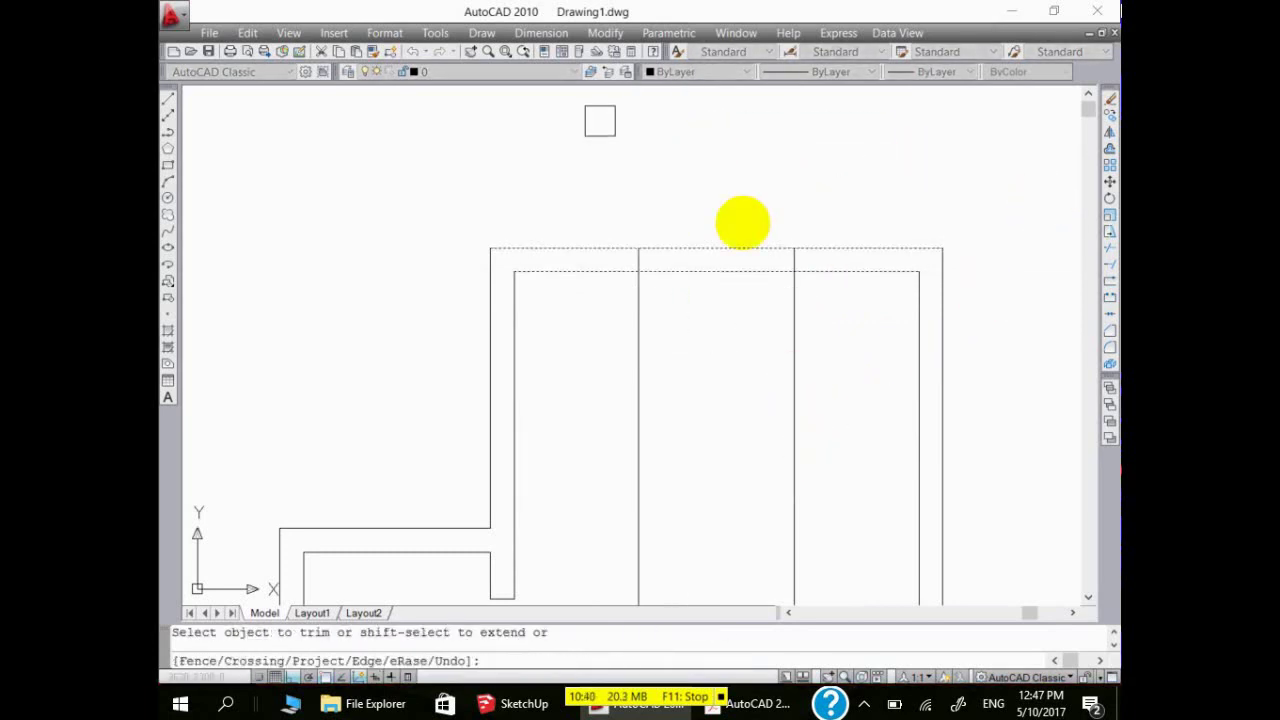
left_click(1023, 429)
left_click(620, 354)
key("Escape")
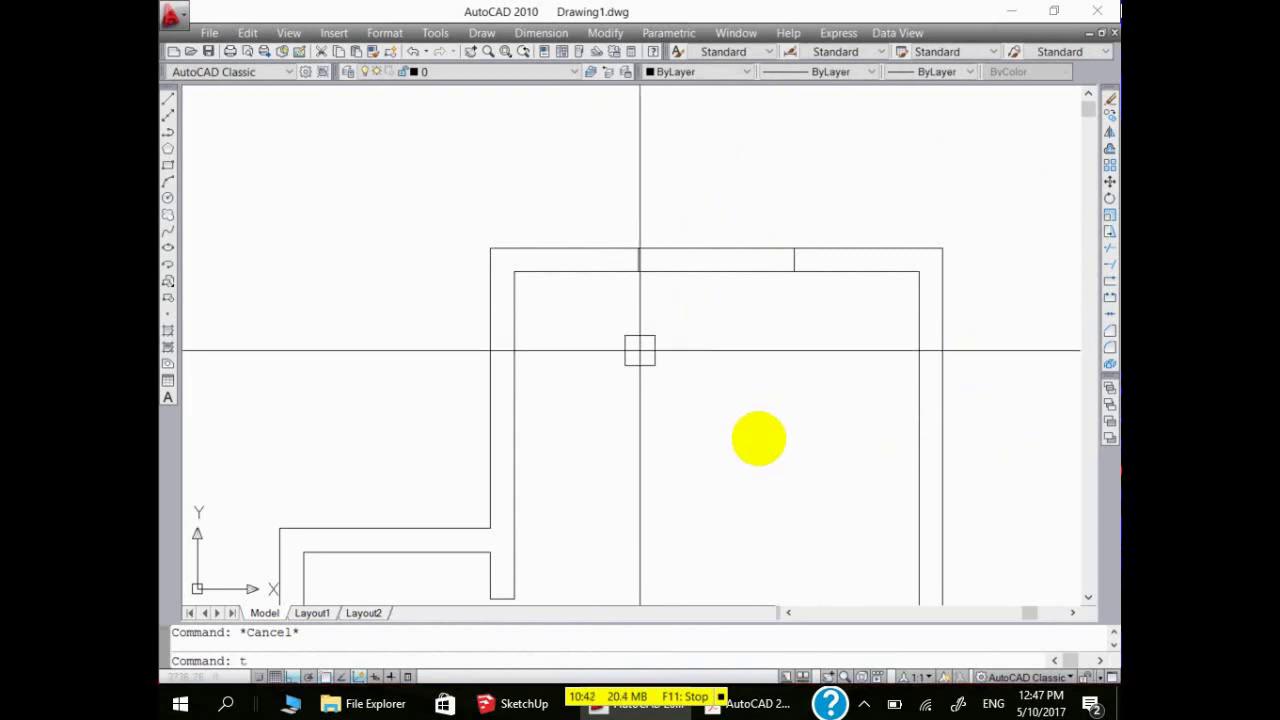
Trim the top wall lines between the guides to open the gap.
type("tr")
key("Return")
key("Return")
left_click(726, 188)
left_click(708, 277)
scroll(815, 290, "down", 3)
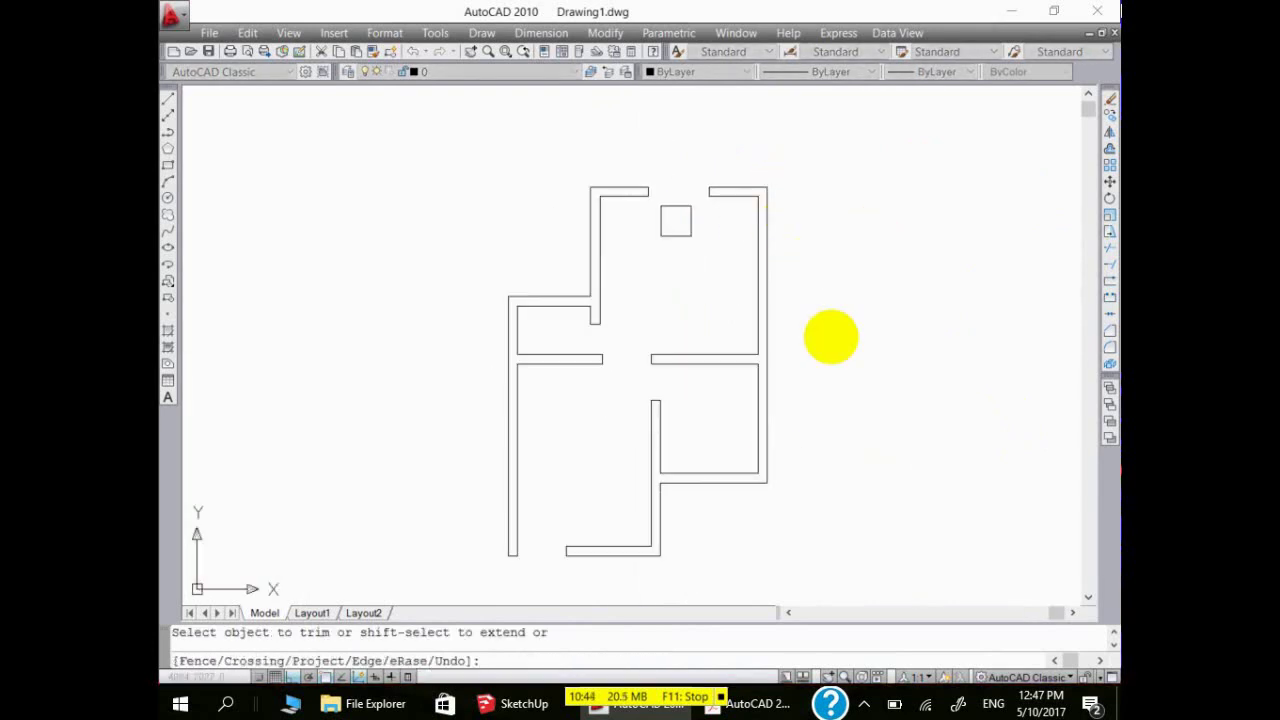
scroll(870, 470, "up", 2)
key("Escape")
type("l")
key("Return")
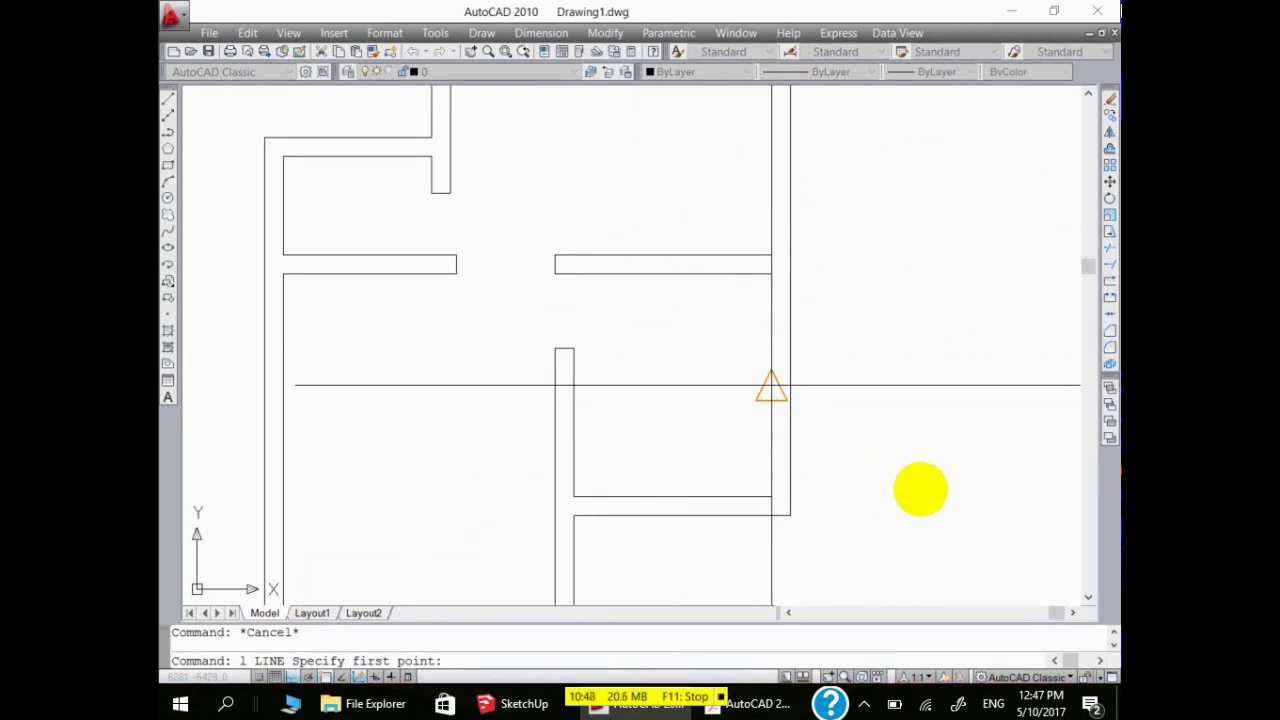
left_click(771, 388)
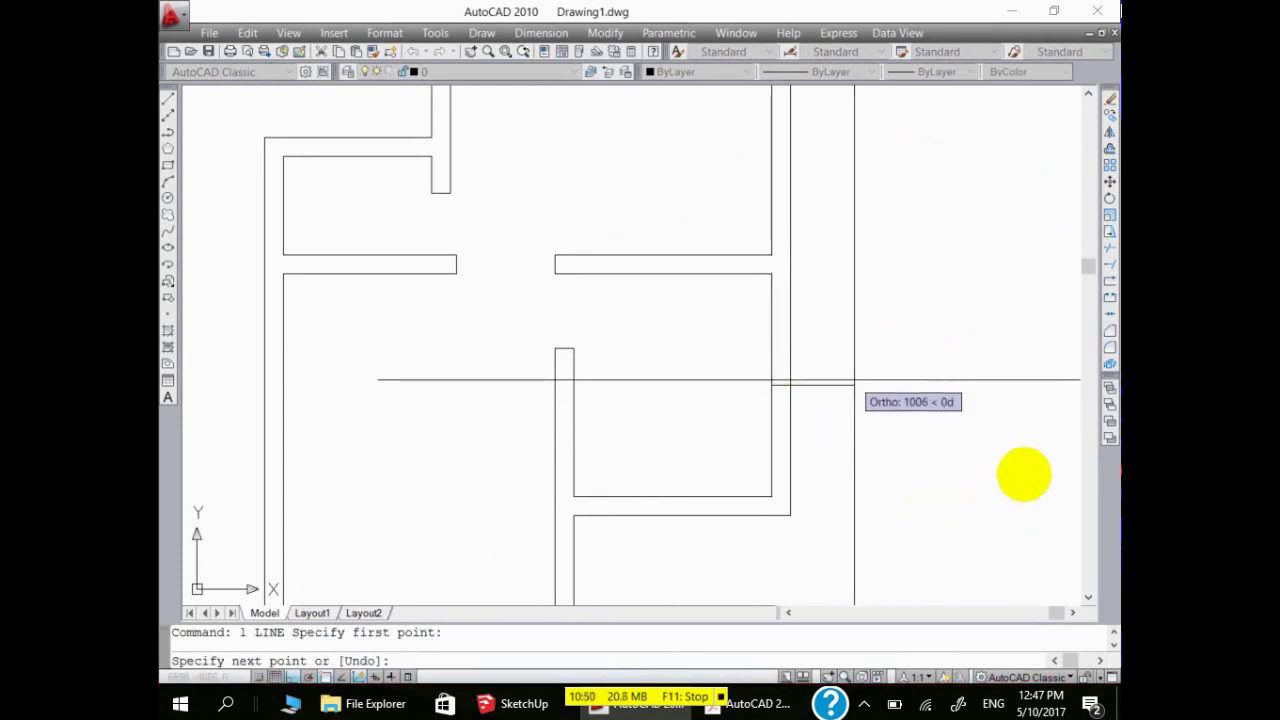
key("Escape")
type("x")
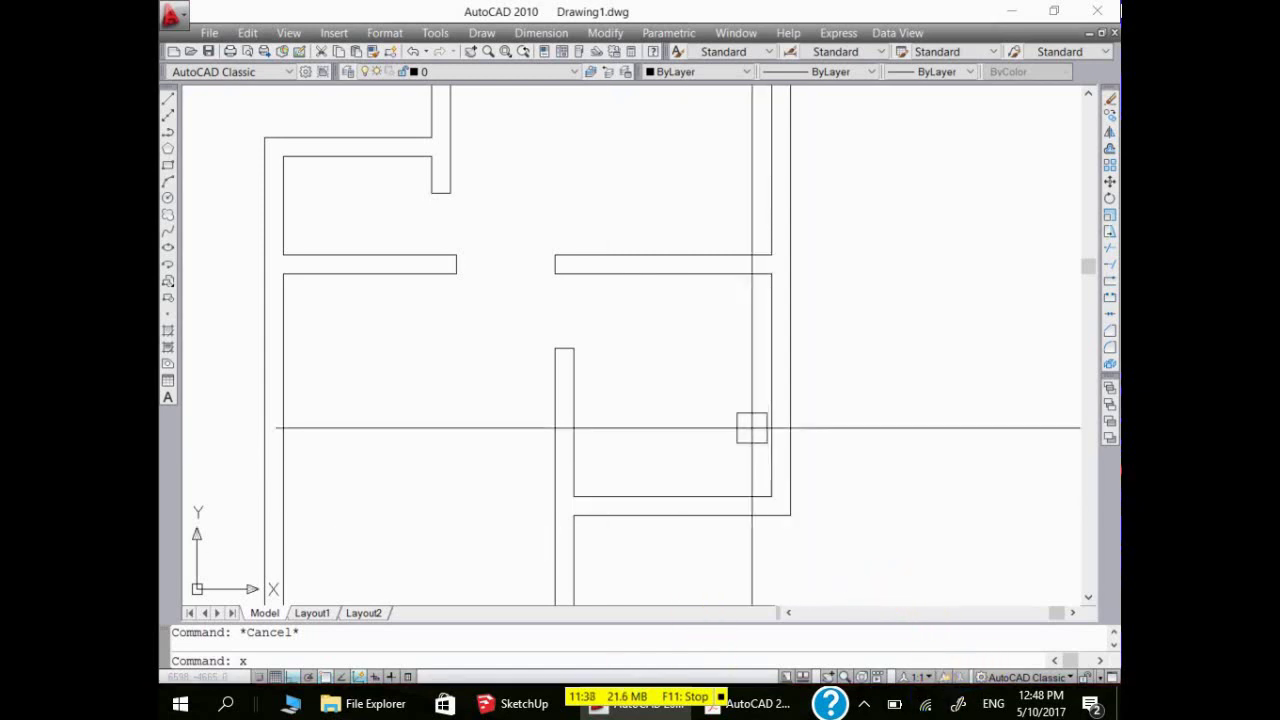
Place a horizontal construction line through the right-hand wall's midpoint.
type("xl")
key("Return")
type("h")
key("Return")
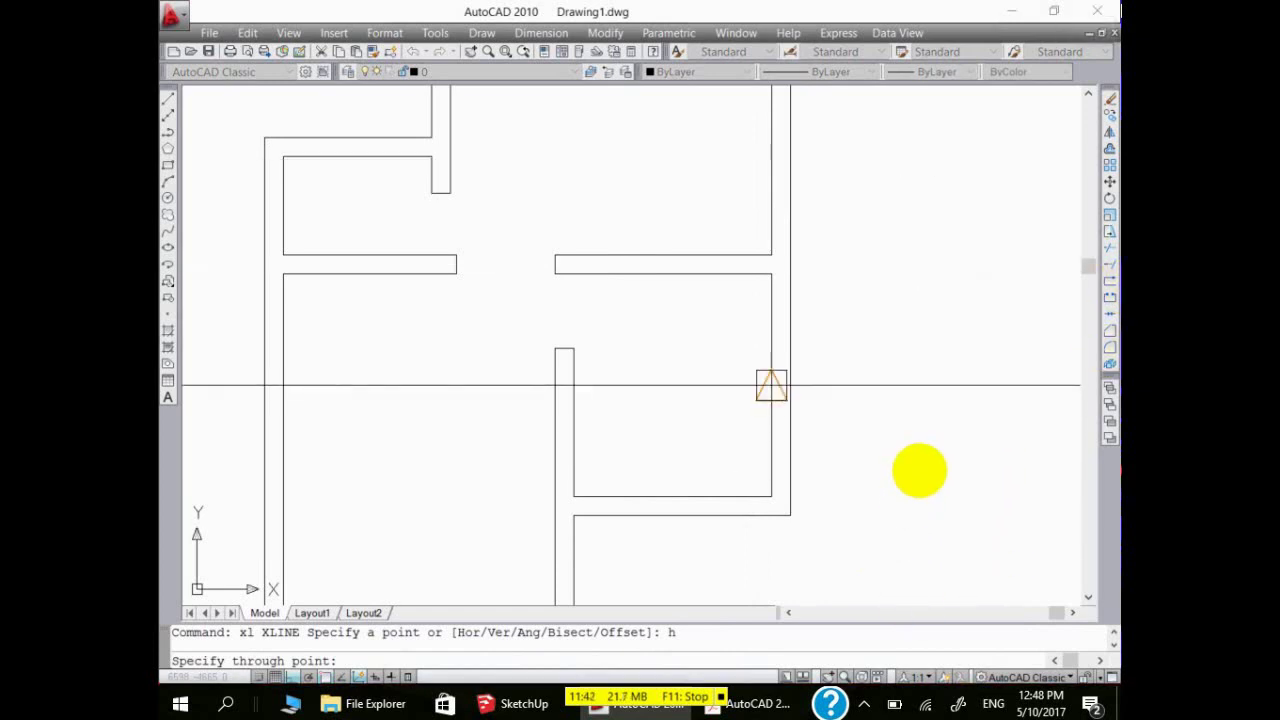
left_click(771, 385)
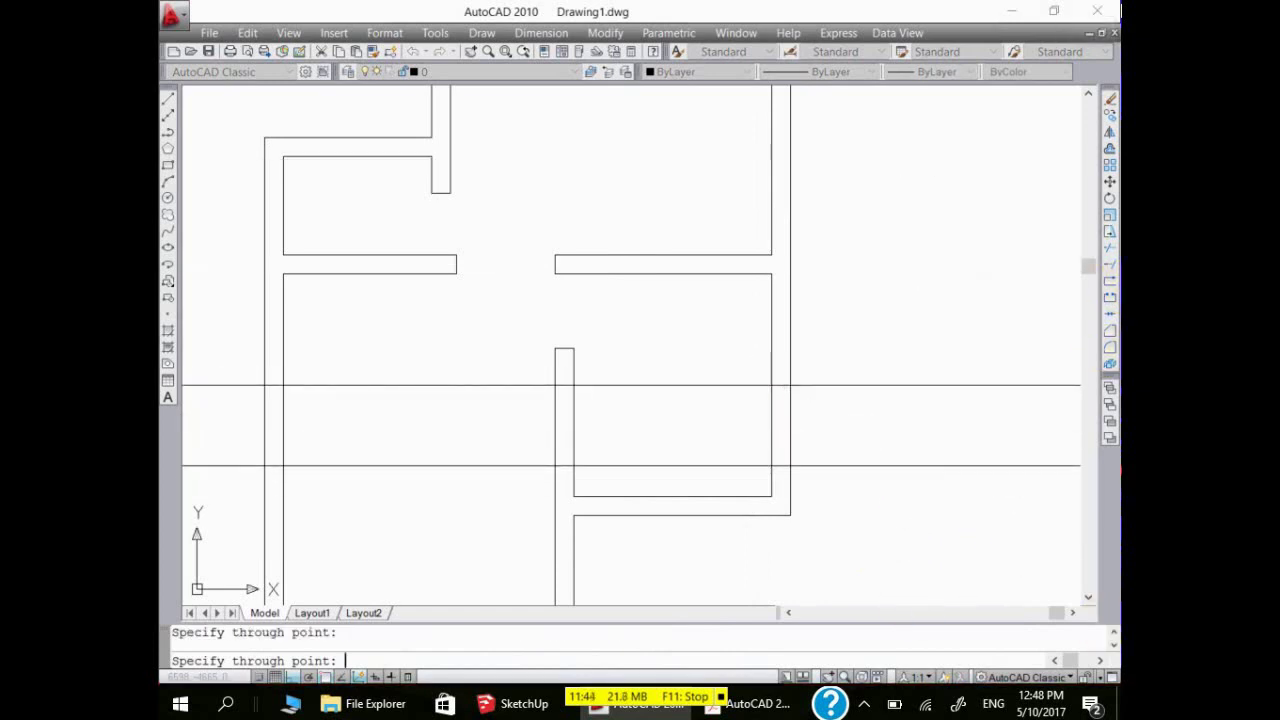
key("Escape")
Offset the horizontal guide 750 above and 750 below.
type("o")
key("Return")
type("750")
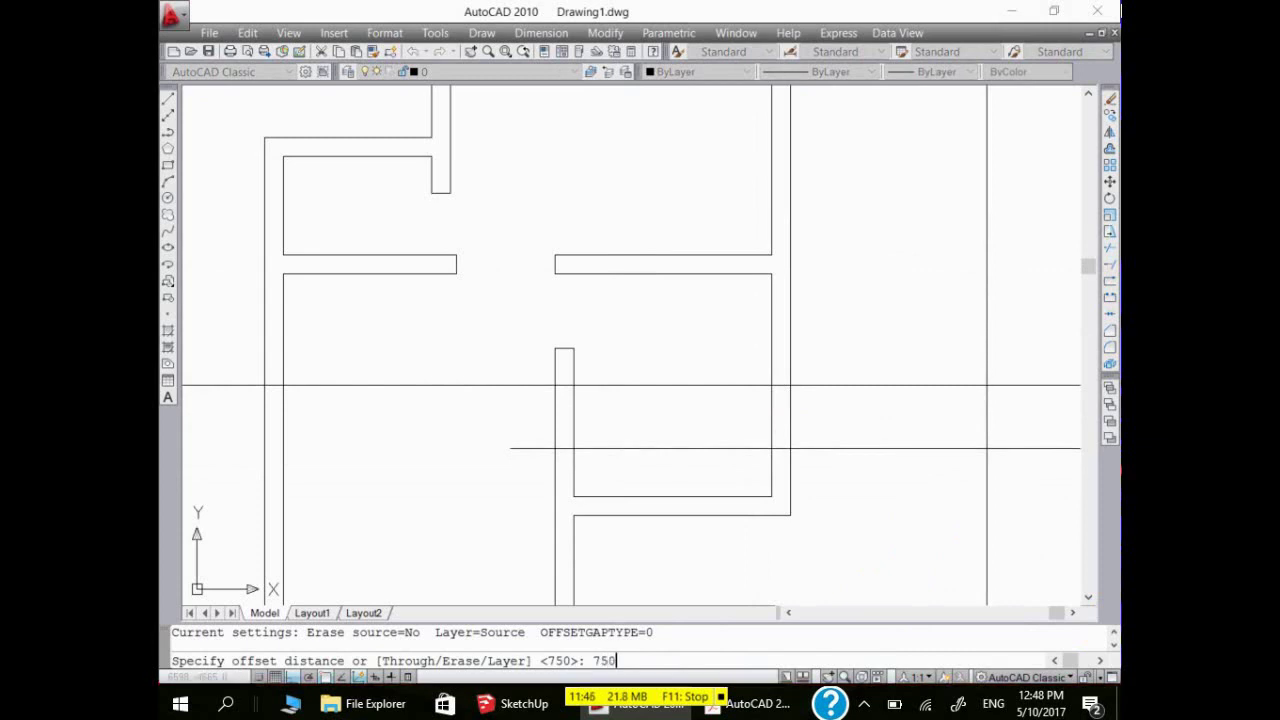
key("Return")
left_click(1000, 385)
left_click(1060, 360)
left_click(1060, 385)
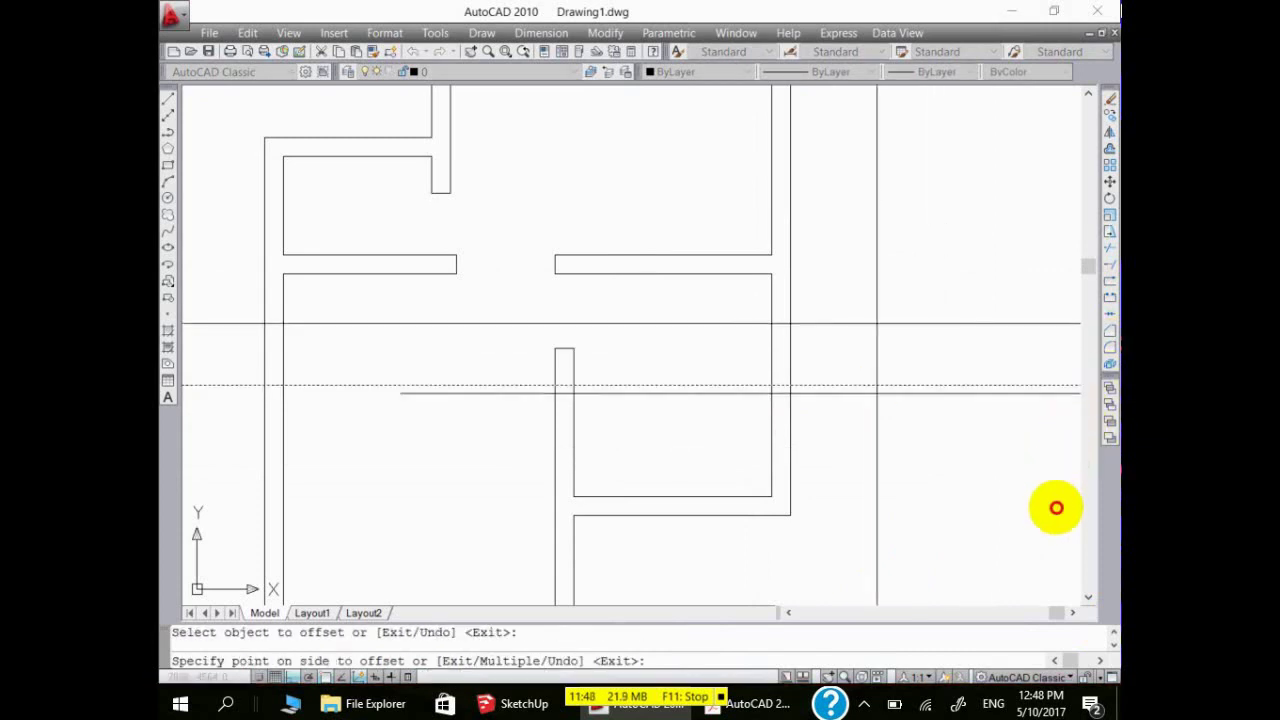
left_click(1057, 508)
key("Escape")
left_click(1034, 459)
left_click(1006, 520)
key("Escape")
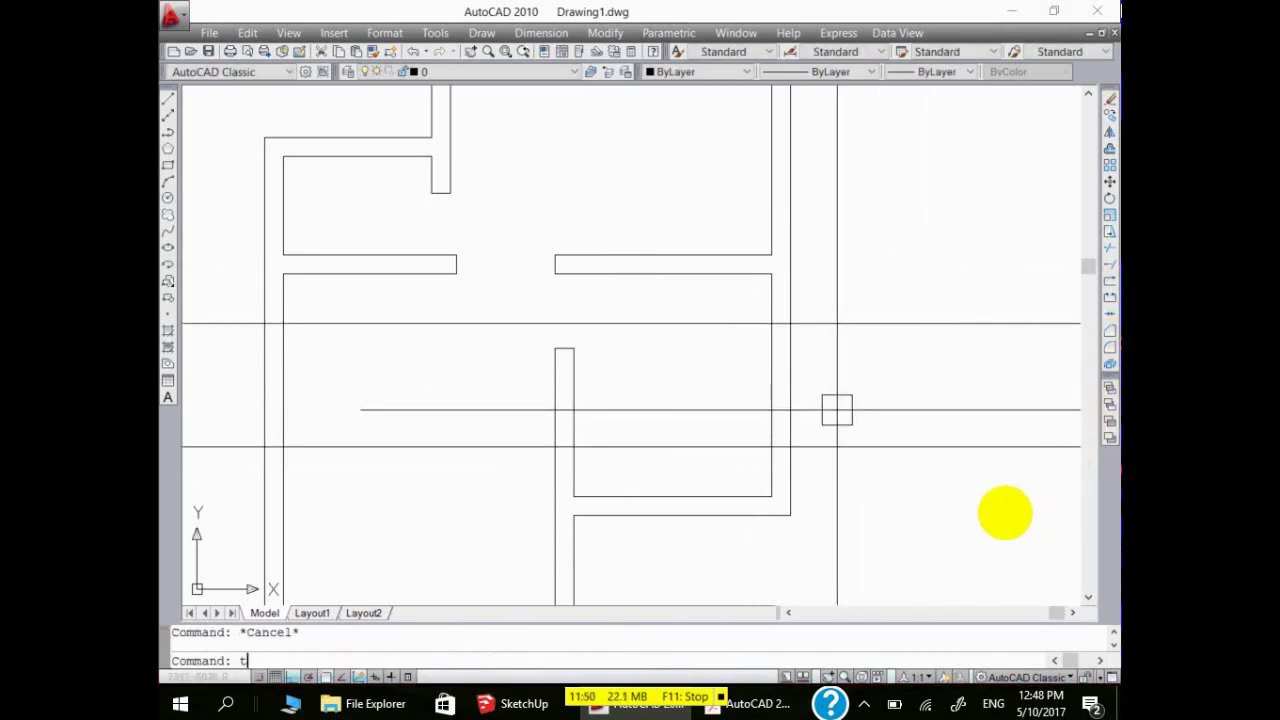
Trim the guides outside the wall and cut the wall lines between them.
type("tr")
key("Return")
left_click(861, 485)
left_click(765, 392)
key("Return")
left_click(700, 323)
left_click(829, 323)
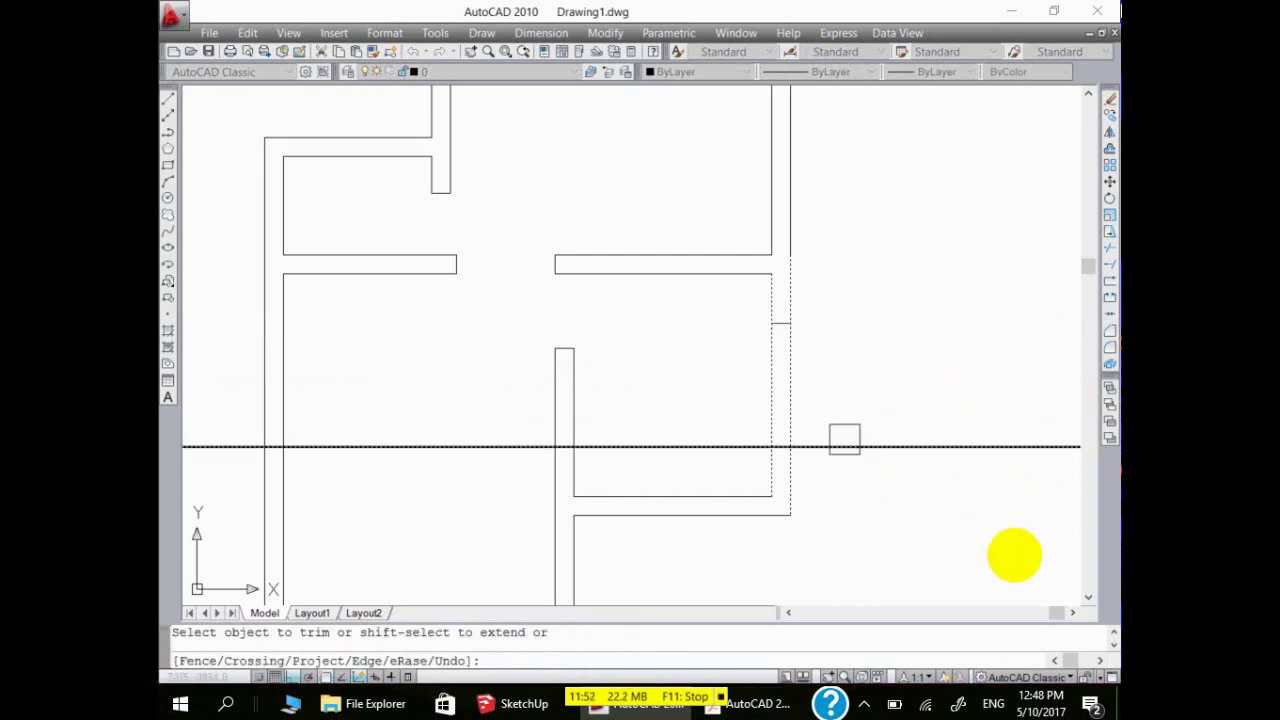
left_click(843, 447)
left_click(737, 444)
key("Escape")
type("tr")
key("Return")
key("Return")
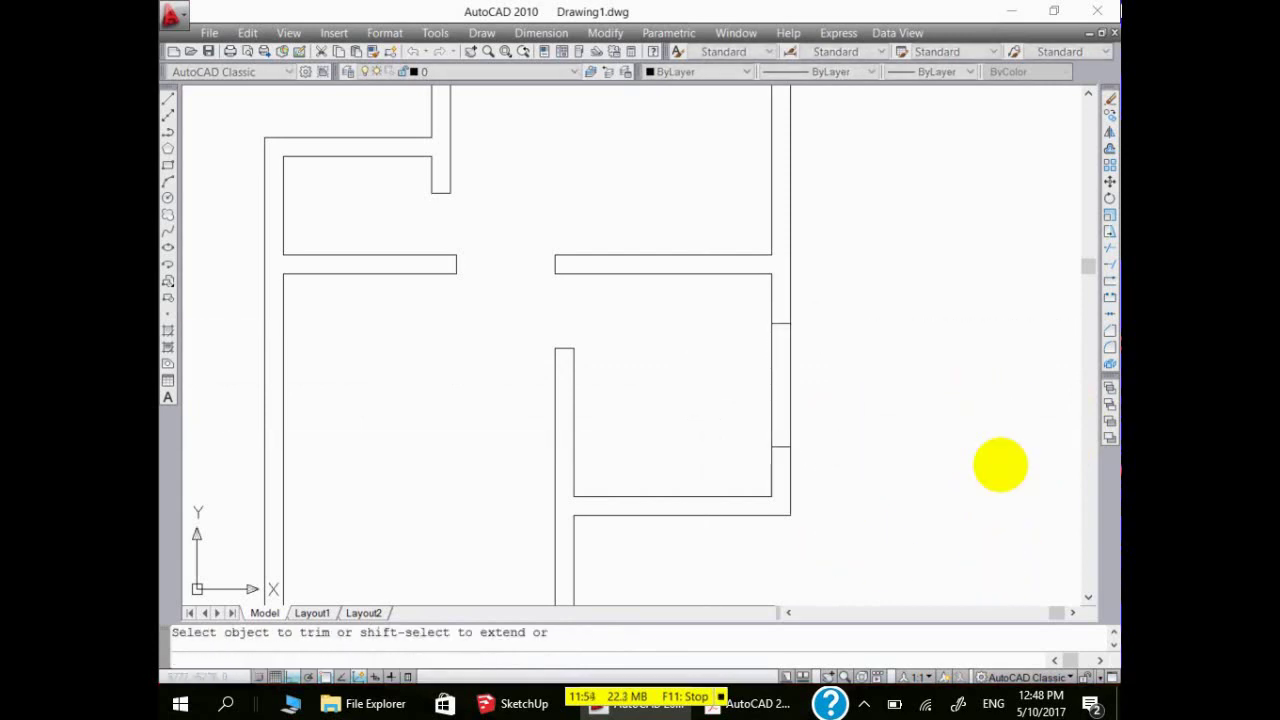
key("Escape")
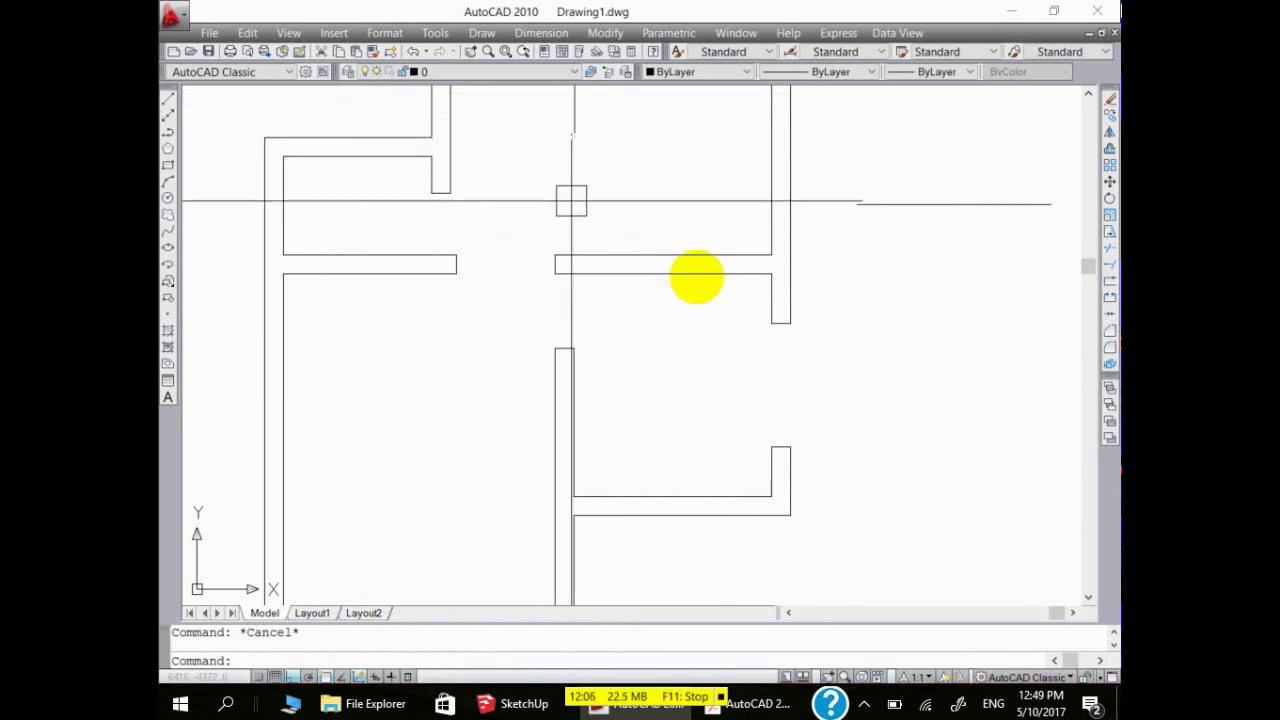
left_click(565, 273)
left_click(1063, 360)
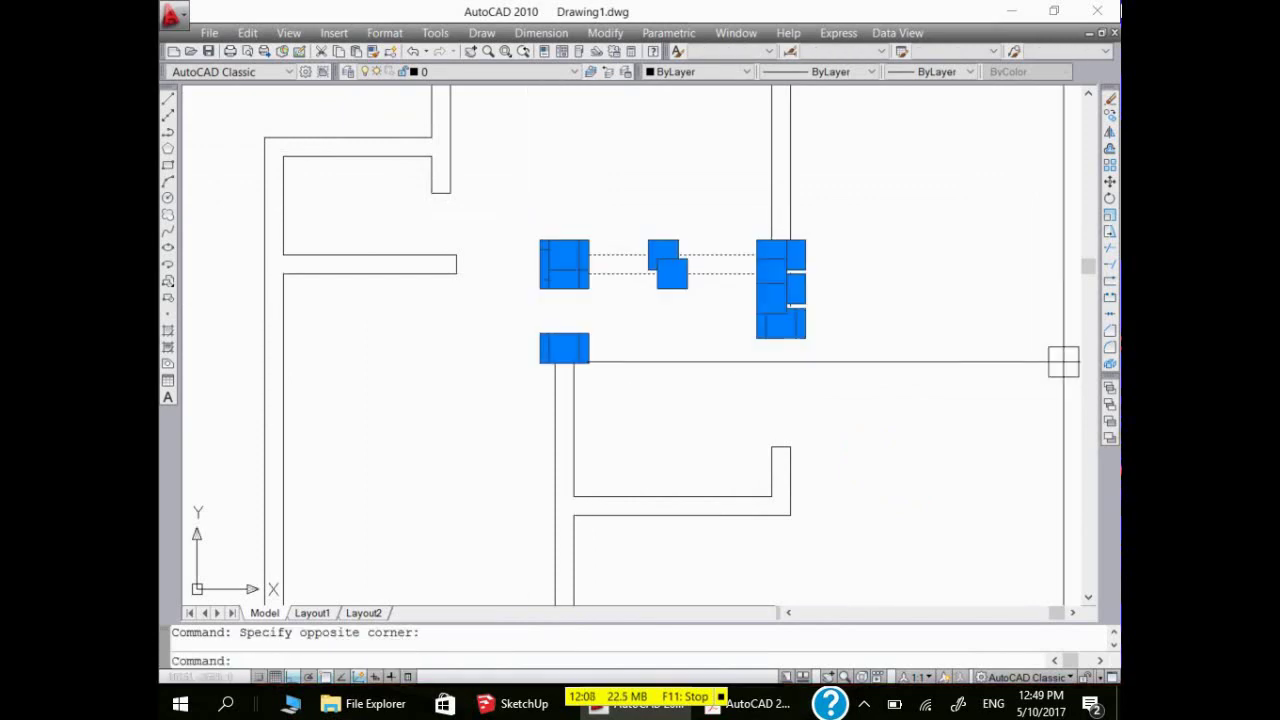
key("Escape")
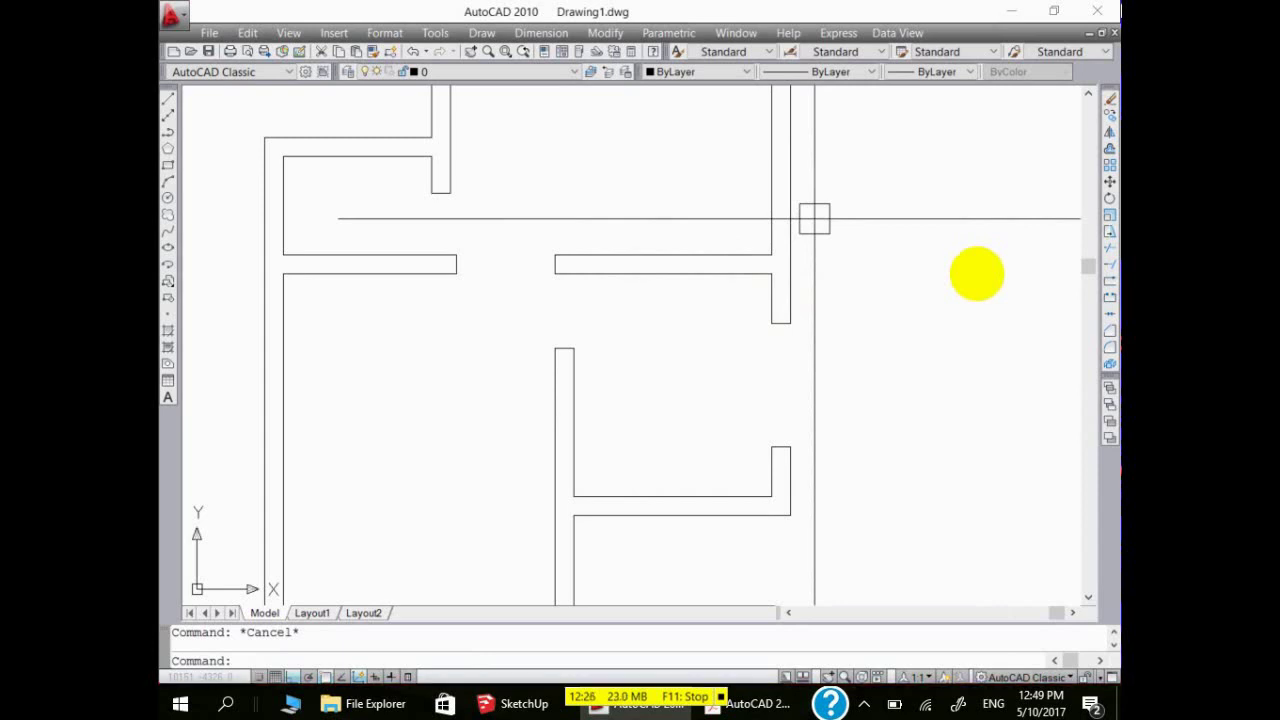
Pan and zoom the plan to bring the horizontal double wall into view.
scroll(791, 229, "down", 4)
scroll(770, 365, "up", 3)
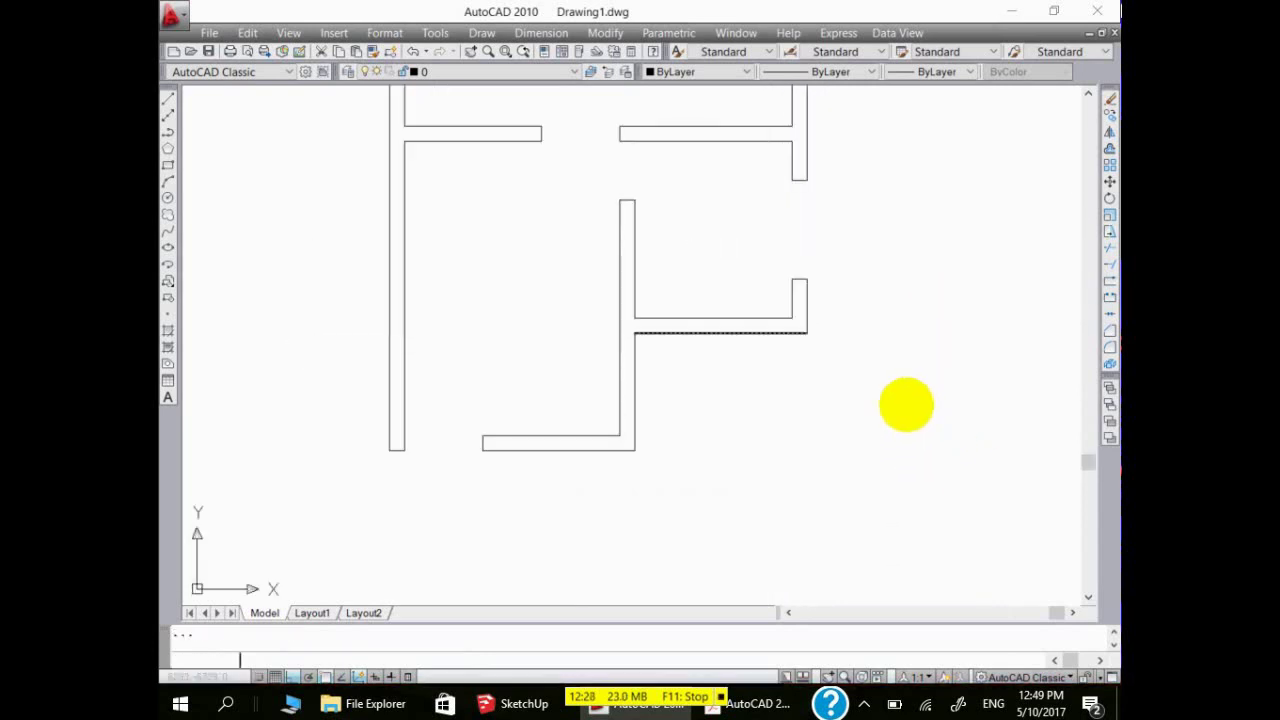
type("xl")
key("Return")
type("v")
key("Return")
scroll(740, 349, "up", 2)
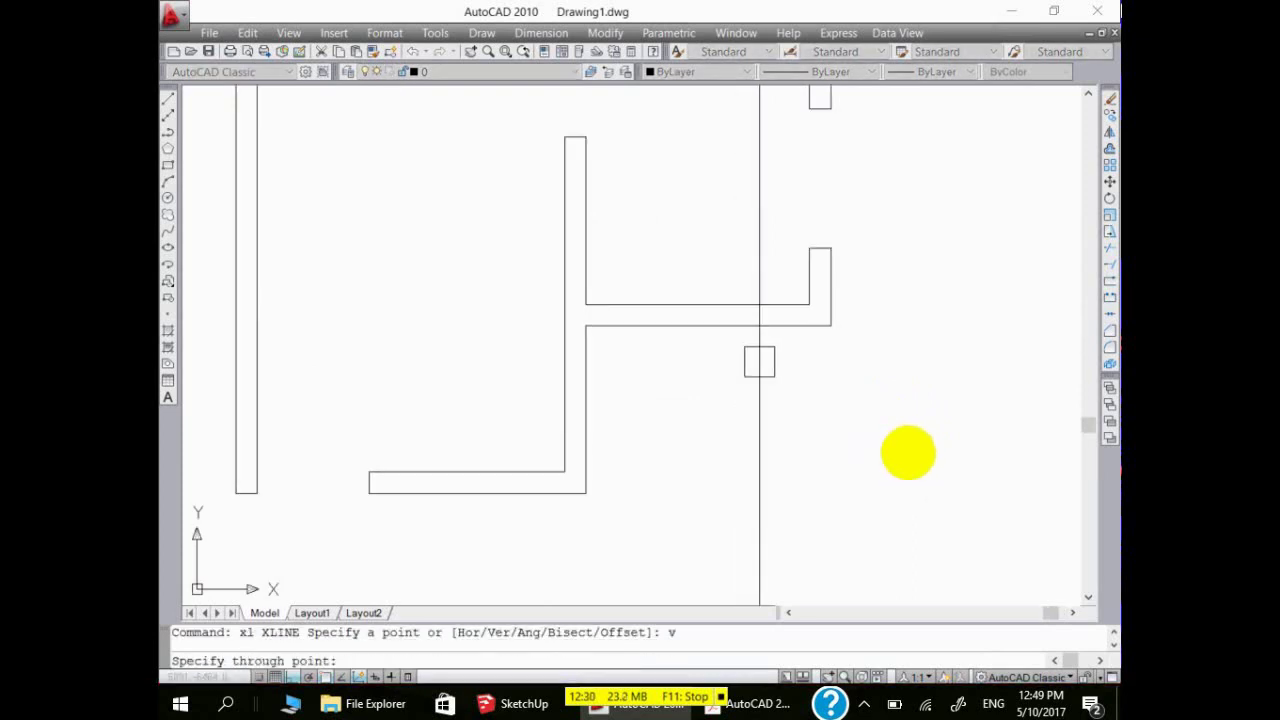
key("Escape")
scroll(733, 350, "up", 2)
left_click(736, 334)
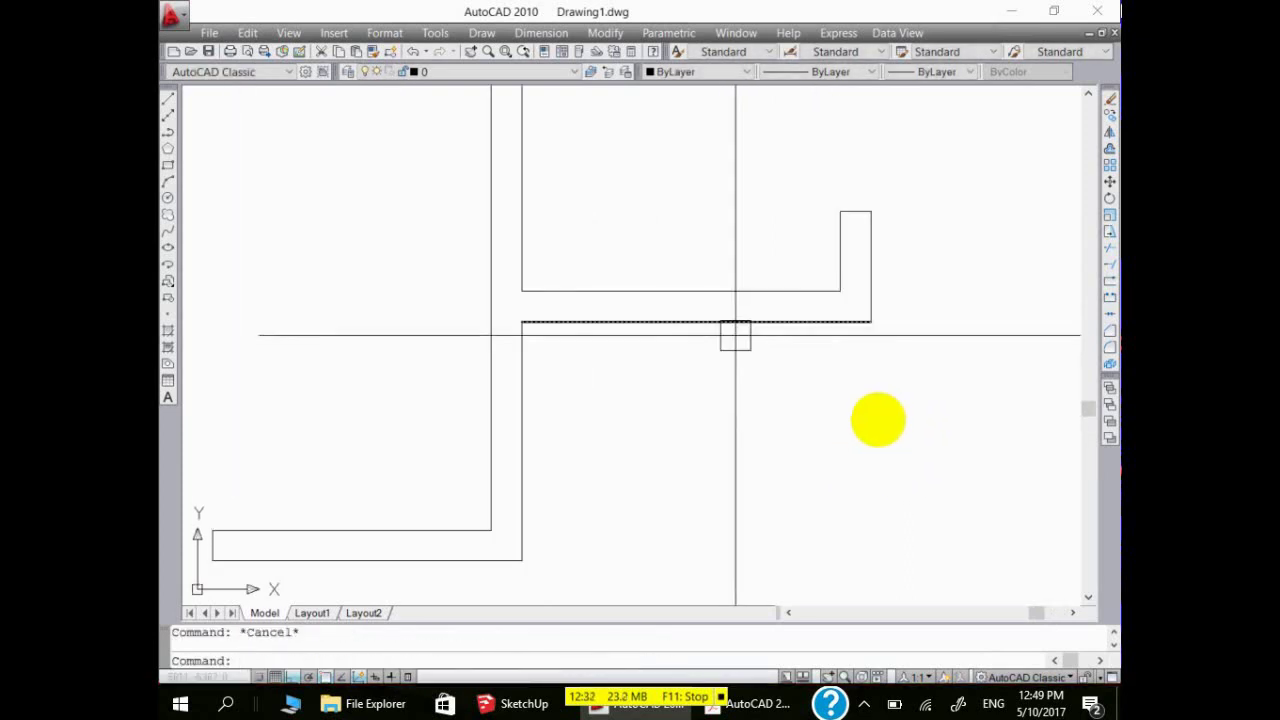
key("Escape")
middle_click_drag(903, 392, 806, 469)
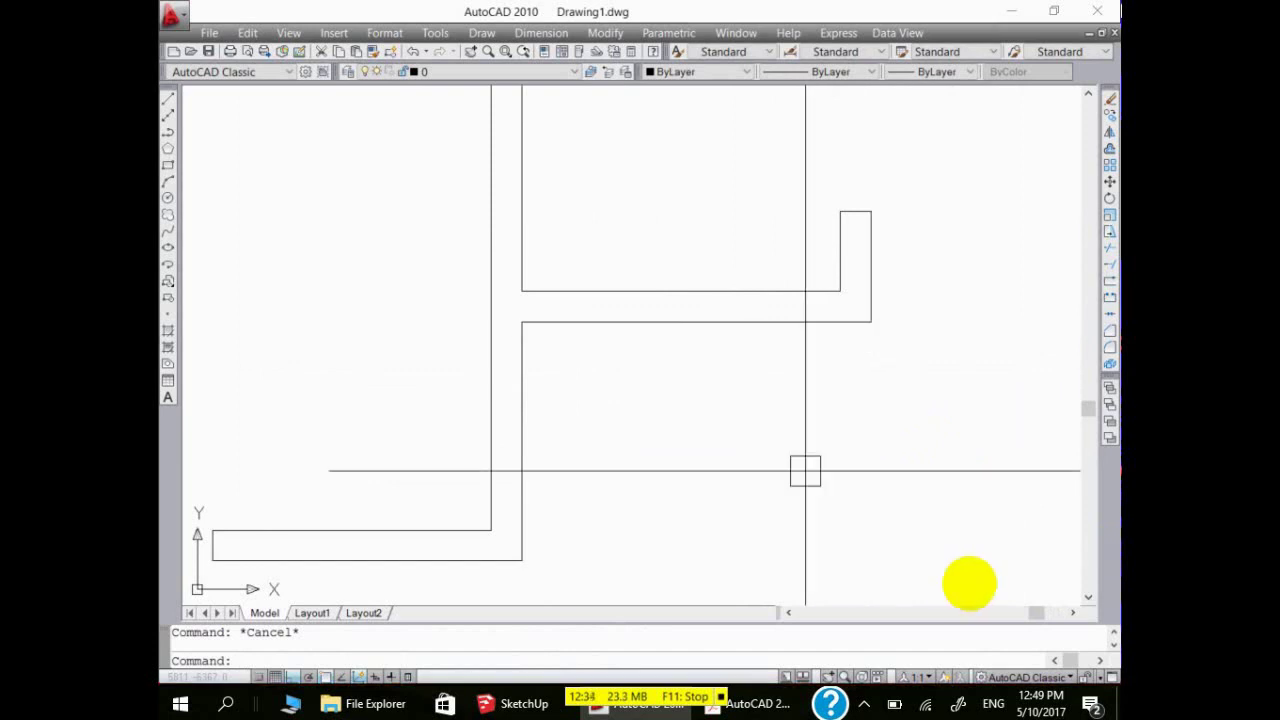
scroll(806, 469, "down", 2)
mouse_move(634, 227)
middle_mouse_down()
mouse_move(634, 357)
mouse_move(694, 293)
middle_mouse_up()
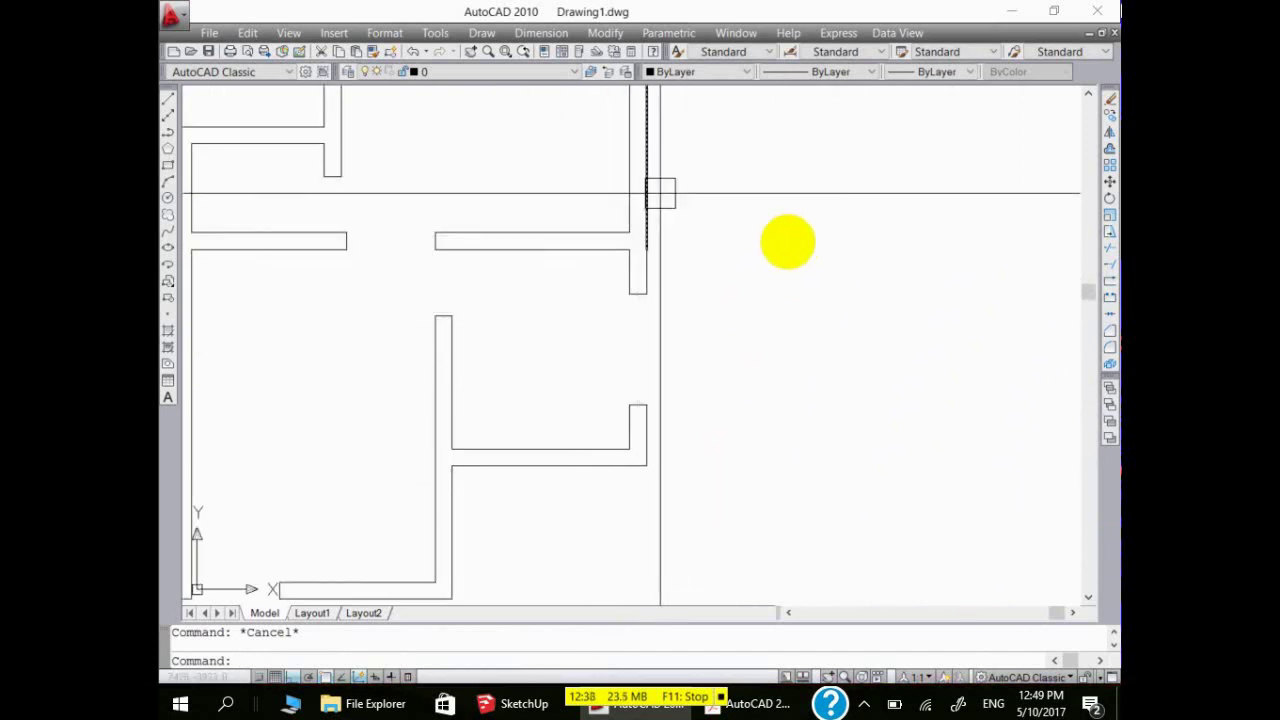
scroll(713, 285, "down", 3)
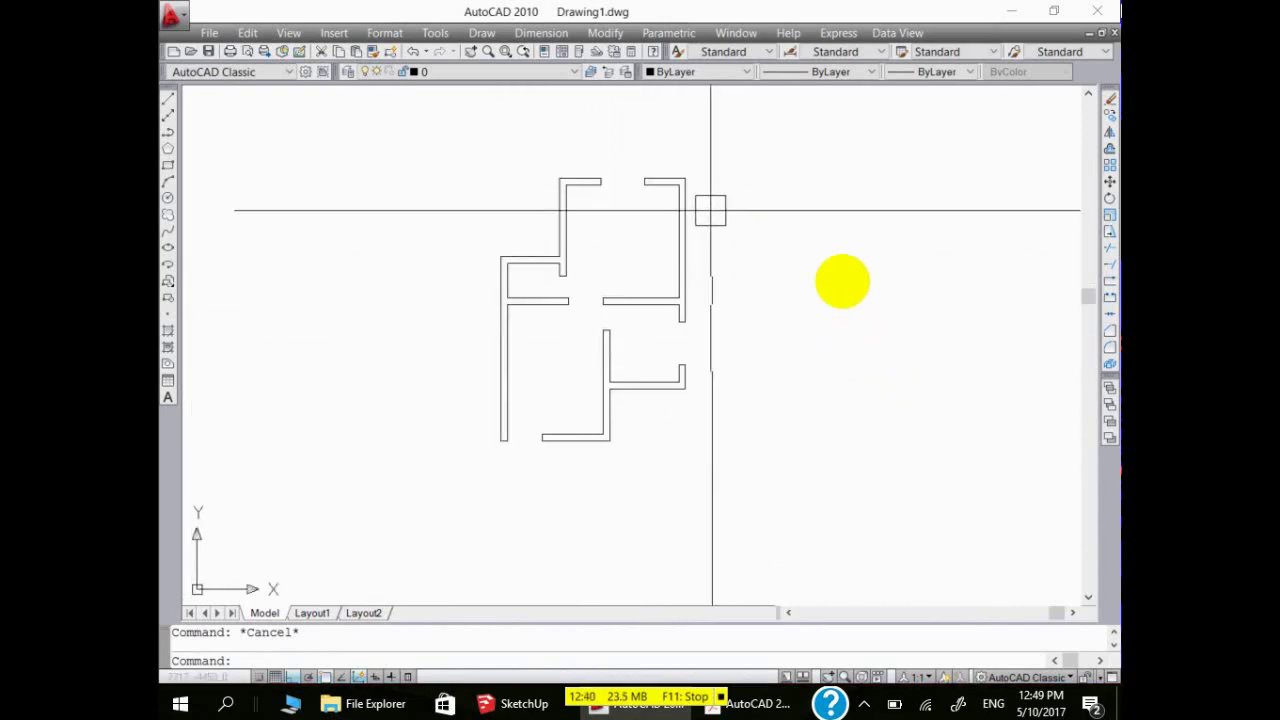
scroll(705, 317, "up", 1)
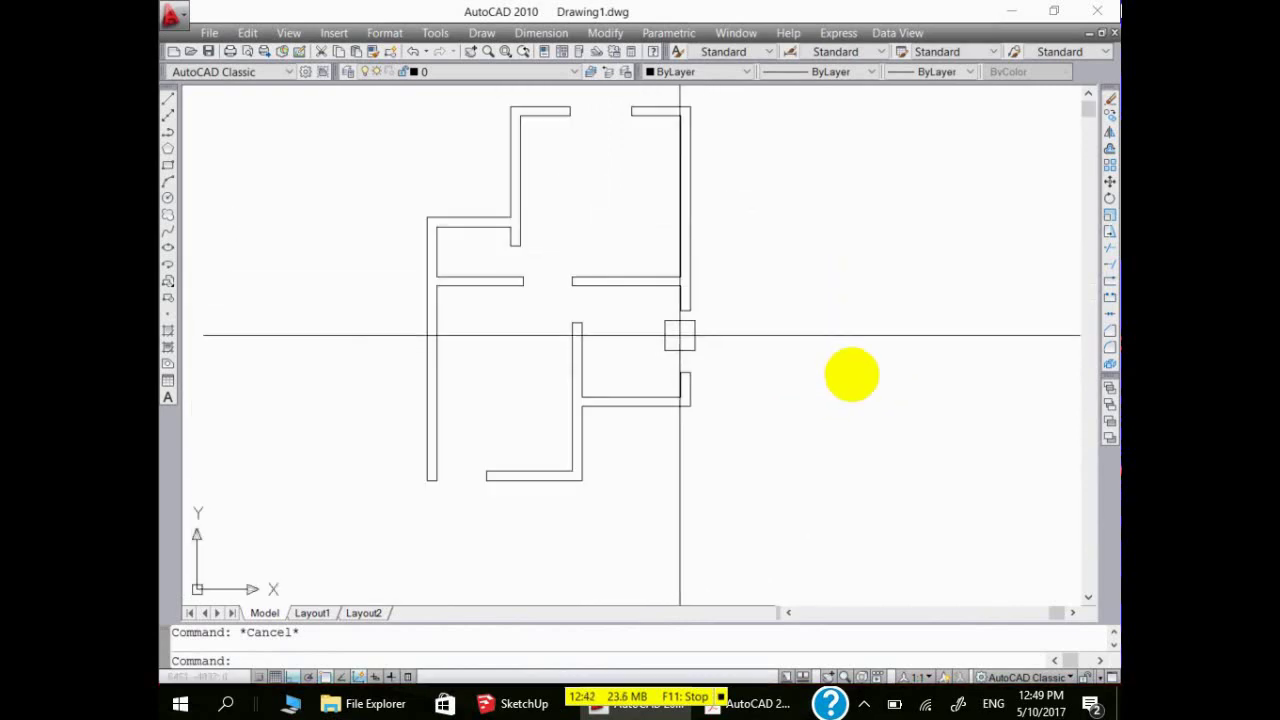
scroll(743, 343, "up", 2)
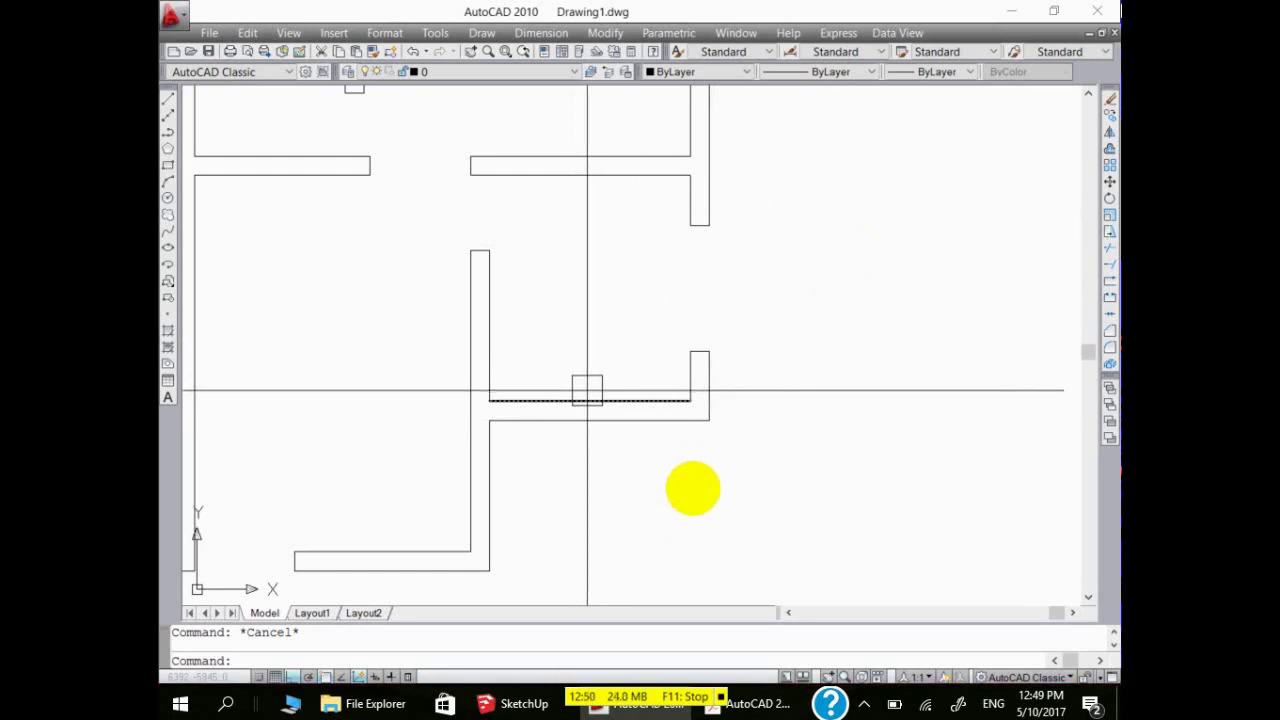
Draw a vertical centre line down from the wall midpoint and erase the extra line above.
type("l")
key("Return")
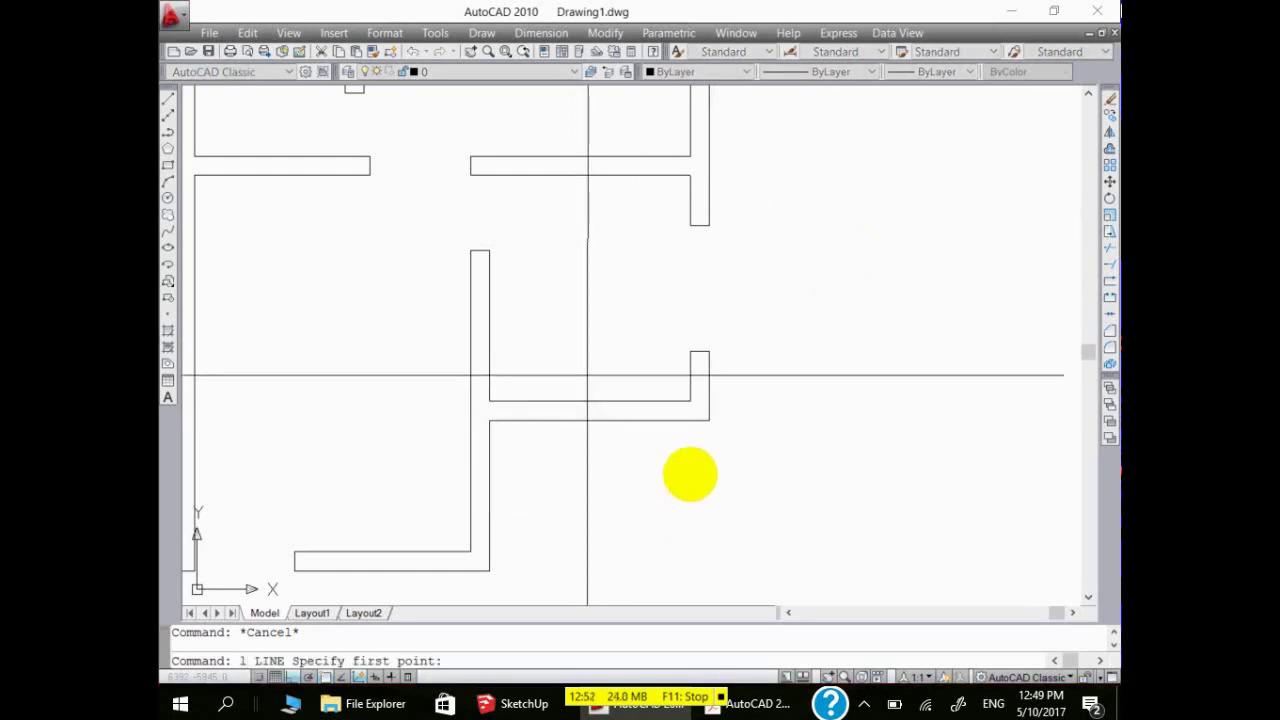
left_click(589, 401)
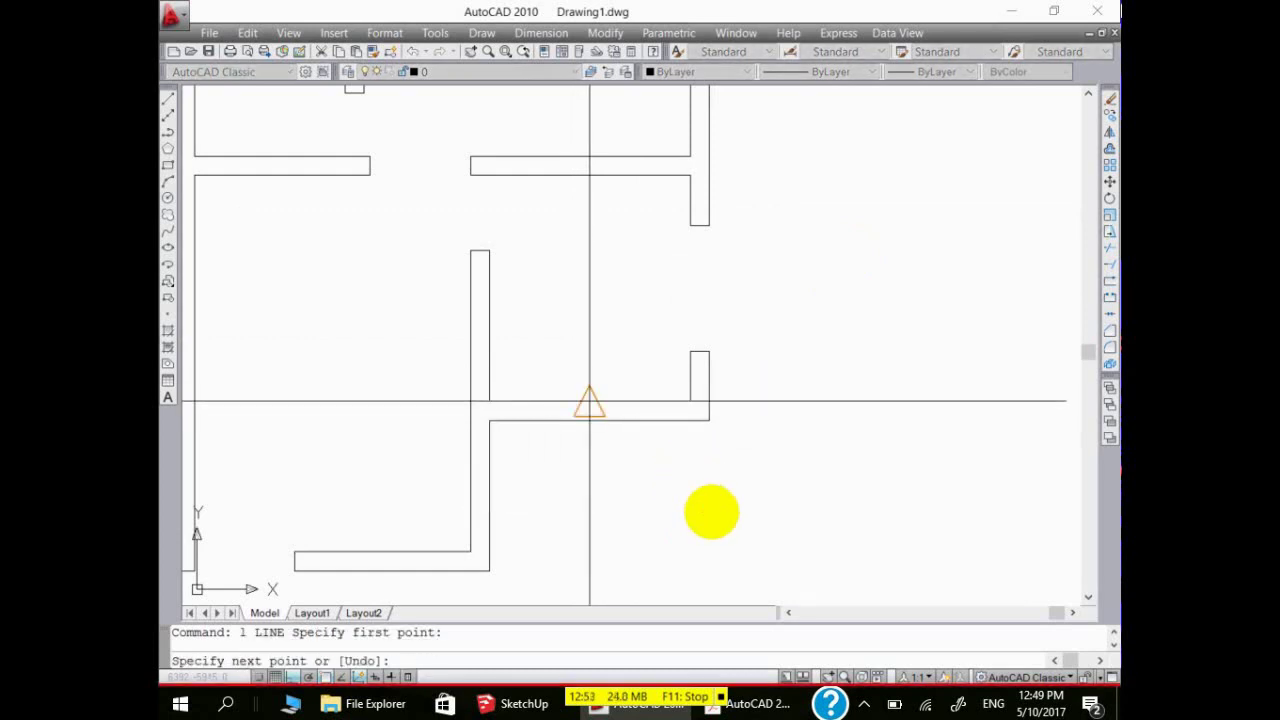
left_click(589, 465)
key("Return")
key("Return")
scroll(656, 464, "up", 3)
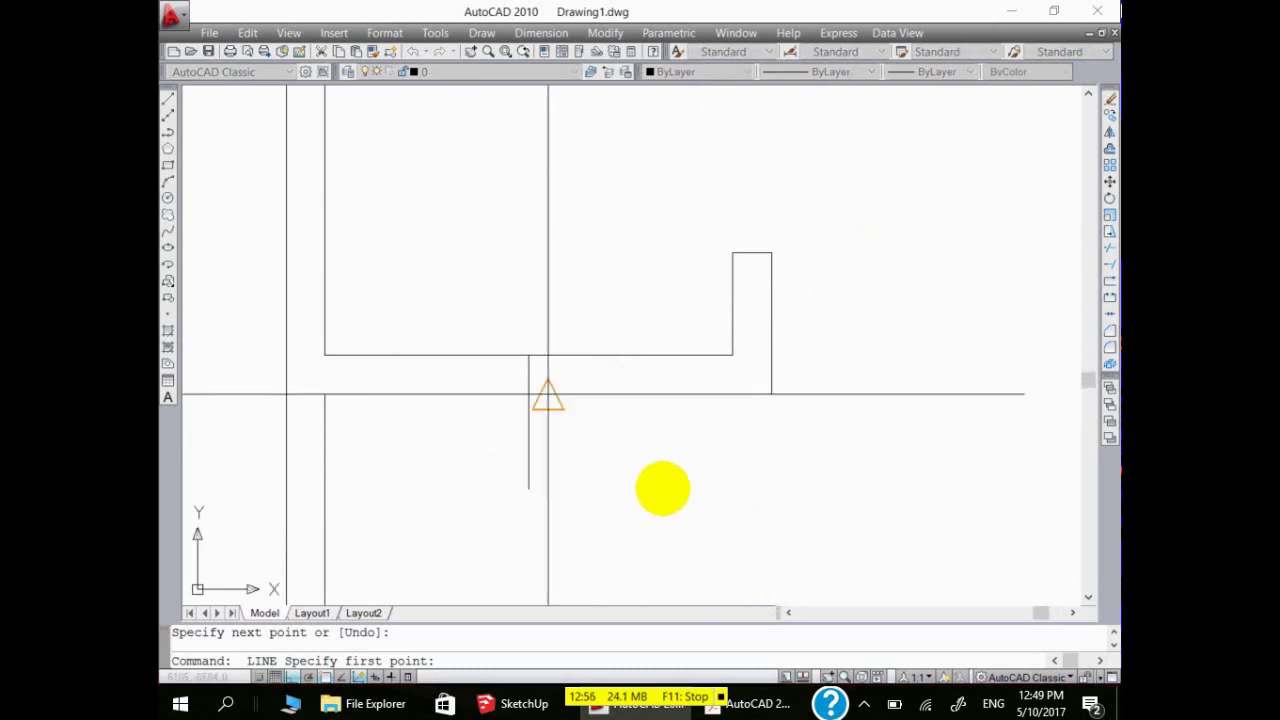
left_click(547, 394)
left_click(547, 296)
key("Escape")
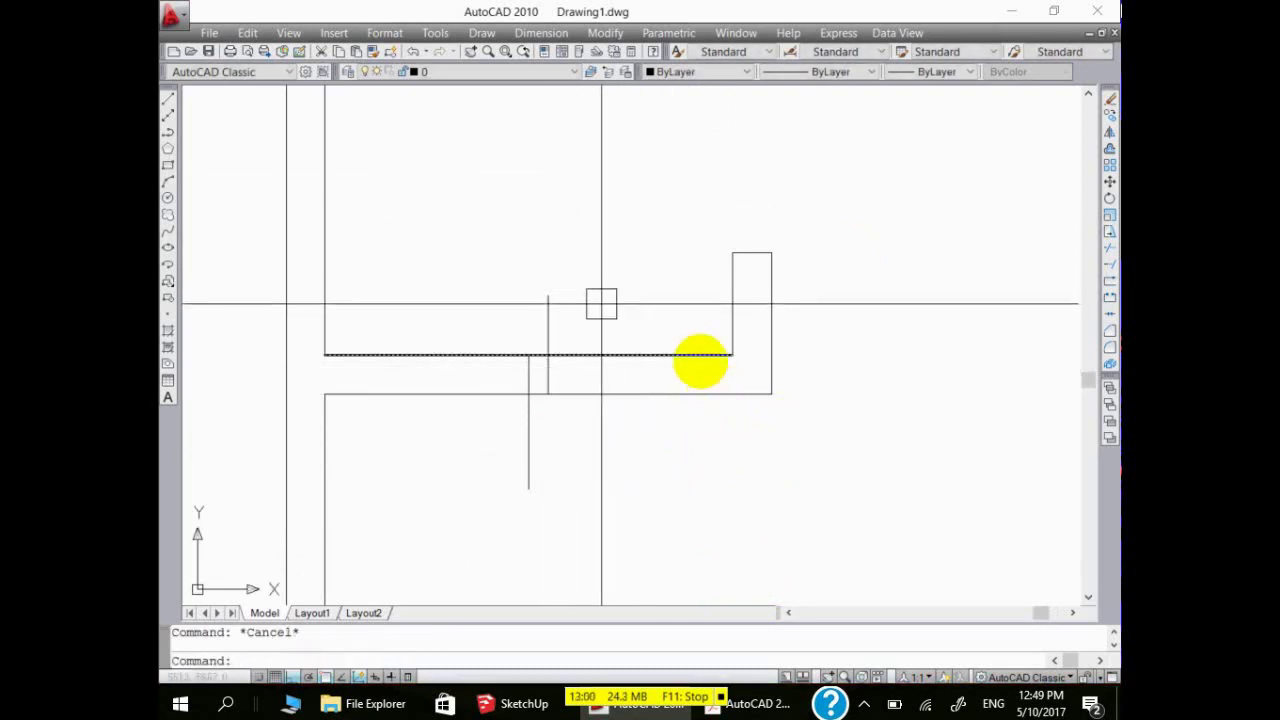
left_click(541, 305)
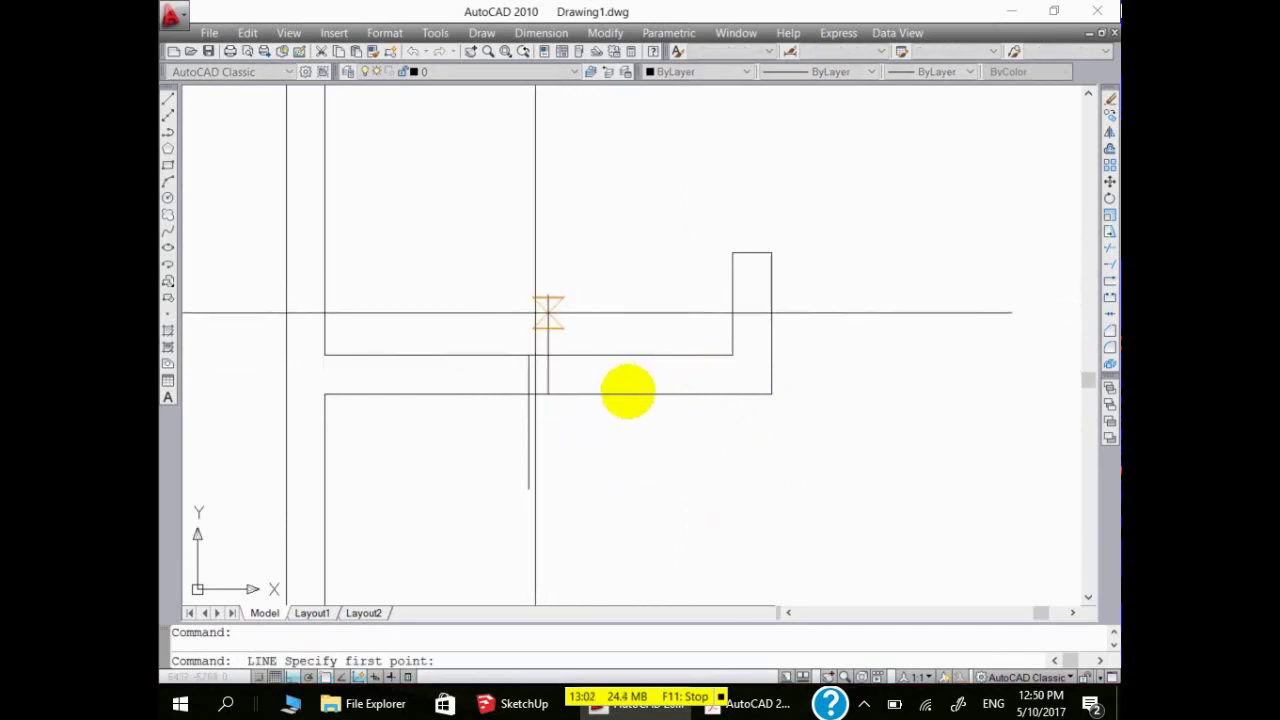
type("e")
key("Return")
Offset the centre line 600 to each side and remove the original centre line.
type("o")
key("Return")
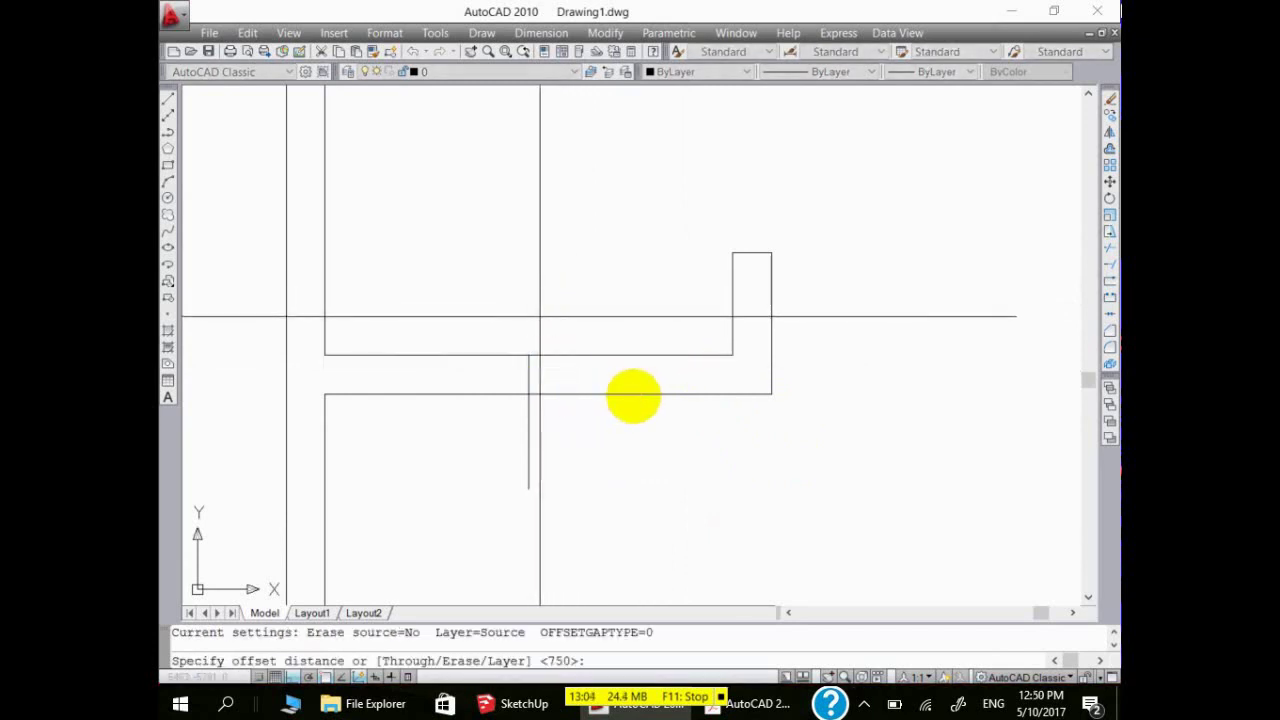
type("600")
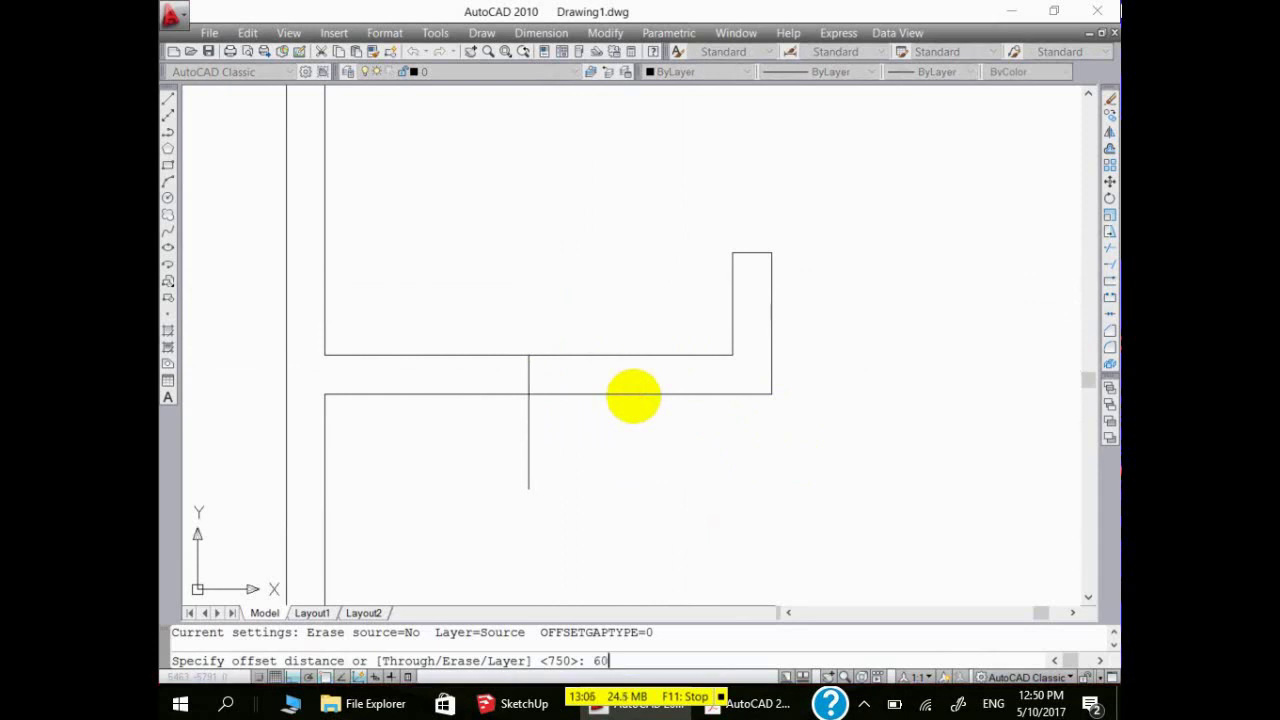
key("Return")
left_click(526, 446)
left_click(503, 457)
left_click(528, 457)
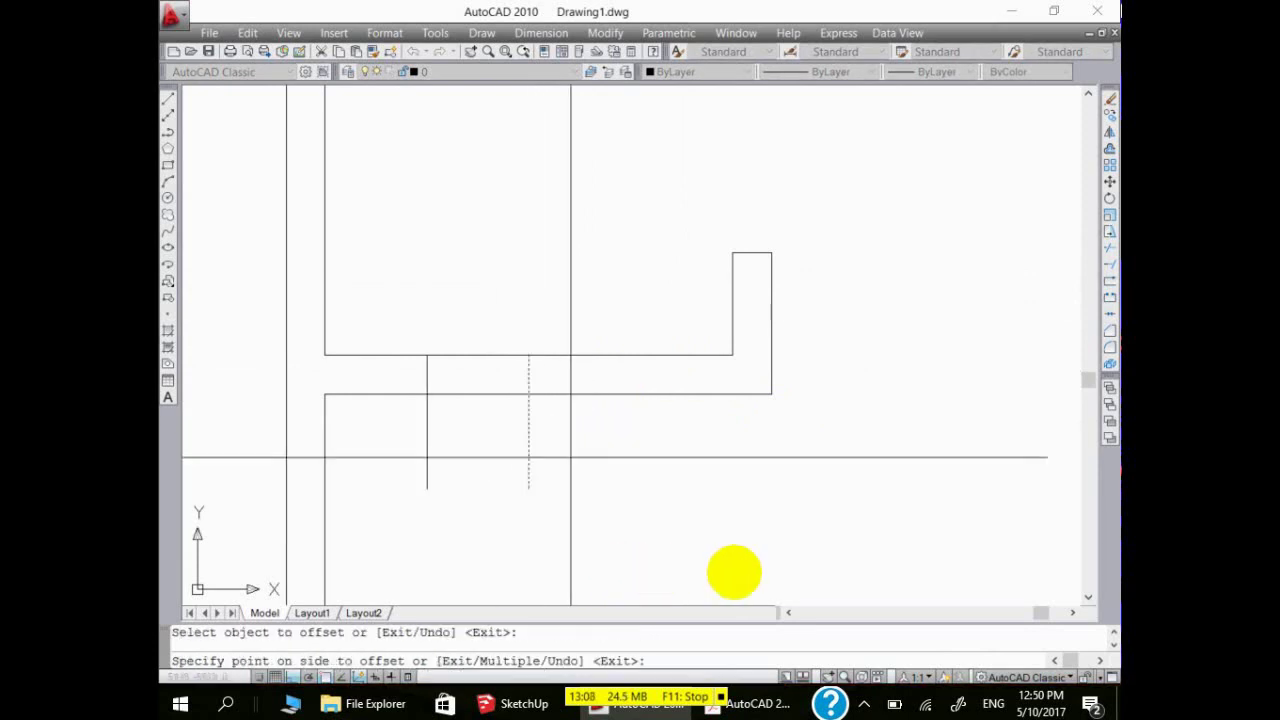
left_click(574, 460)
key("Escape")
left_click(526, 450)
key("Escape")
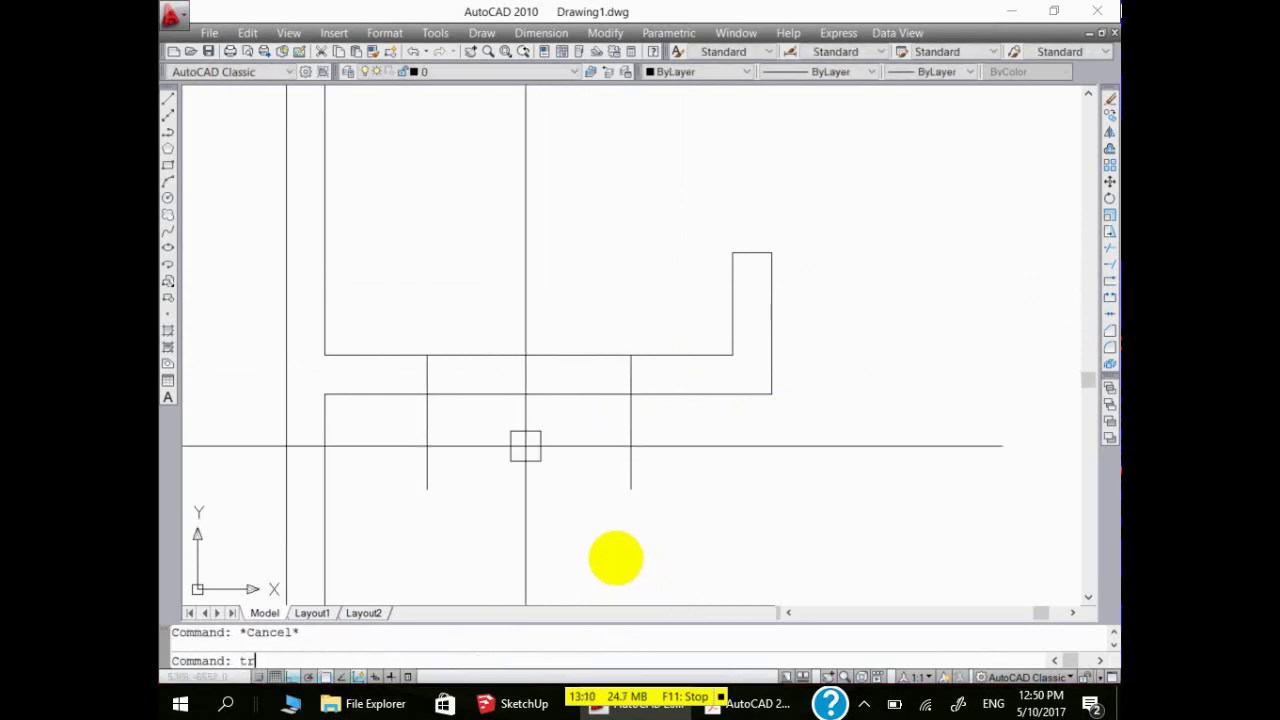
Trim the jamb line ends hanging below the wall.
type("tr")
key("Return")
key("Return")
left_click(760, 427)
left_click(415, 459)
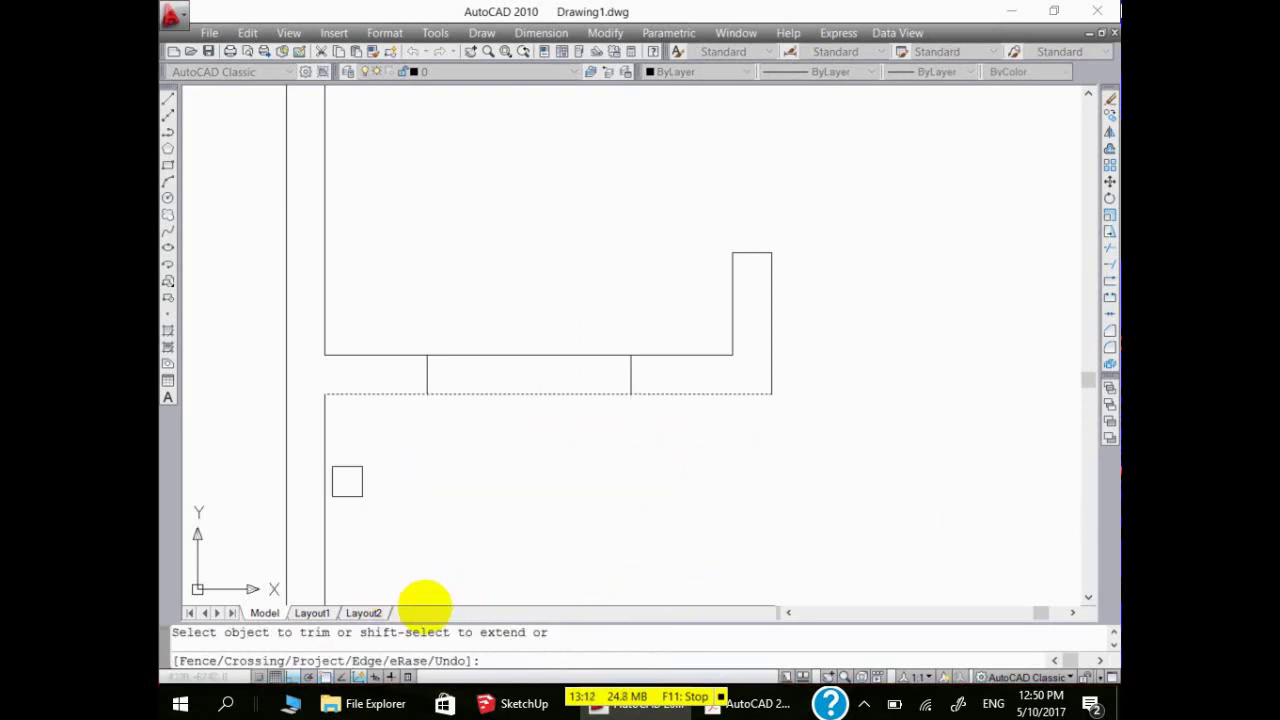
key("Escape")
type("fd")
key("Escape")
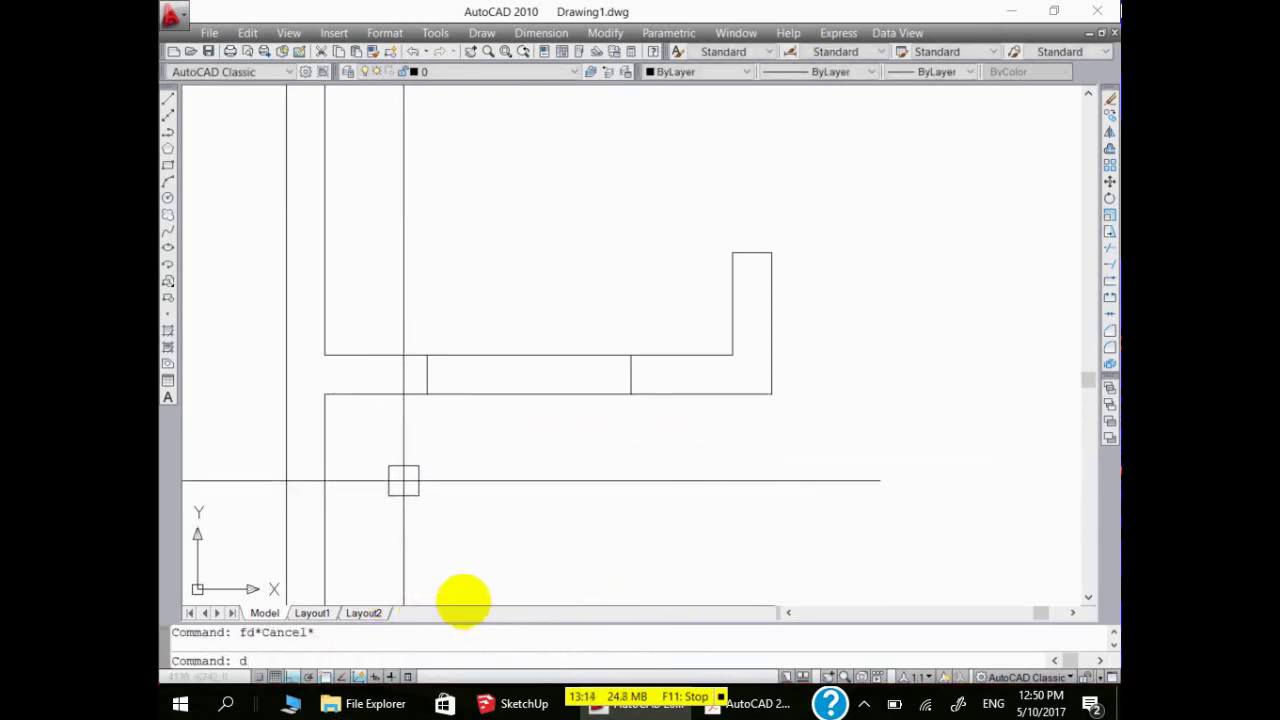
type("dal")
key("Return")
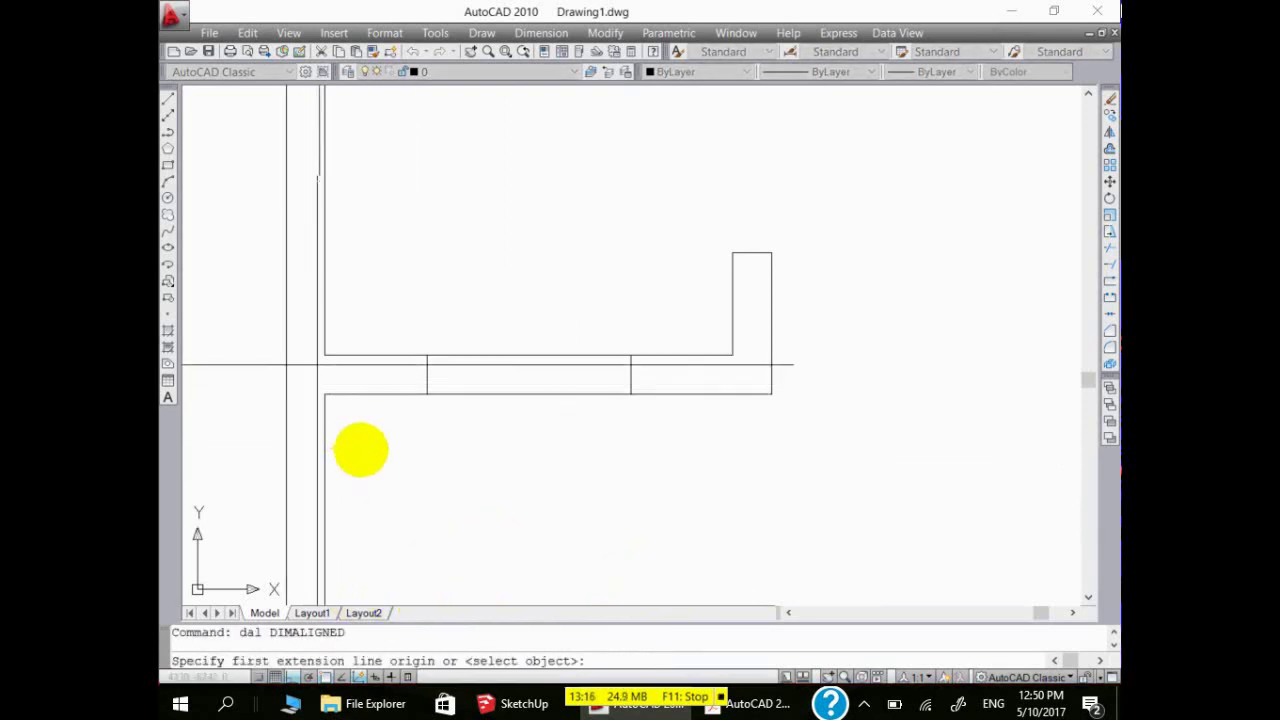
Add aligned dimensions above the wall from the corners to each jamb, both reading 600.
left_click(324, 355)
left_click(427, 355)
left_click(435, 284)
key("Return")
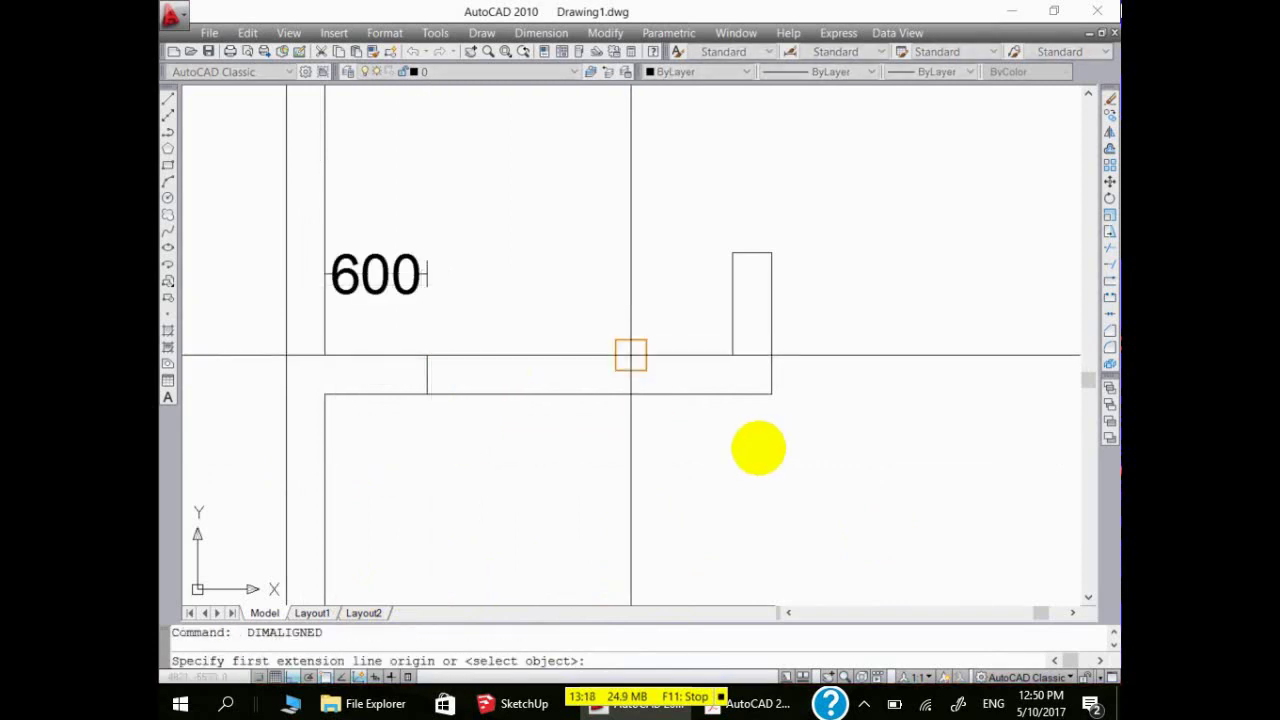
left_click(631, 355)
left_click(732, 355)
left_click(680, 294)
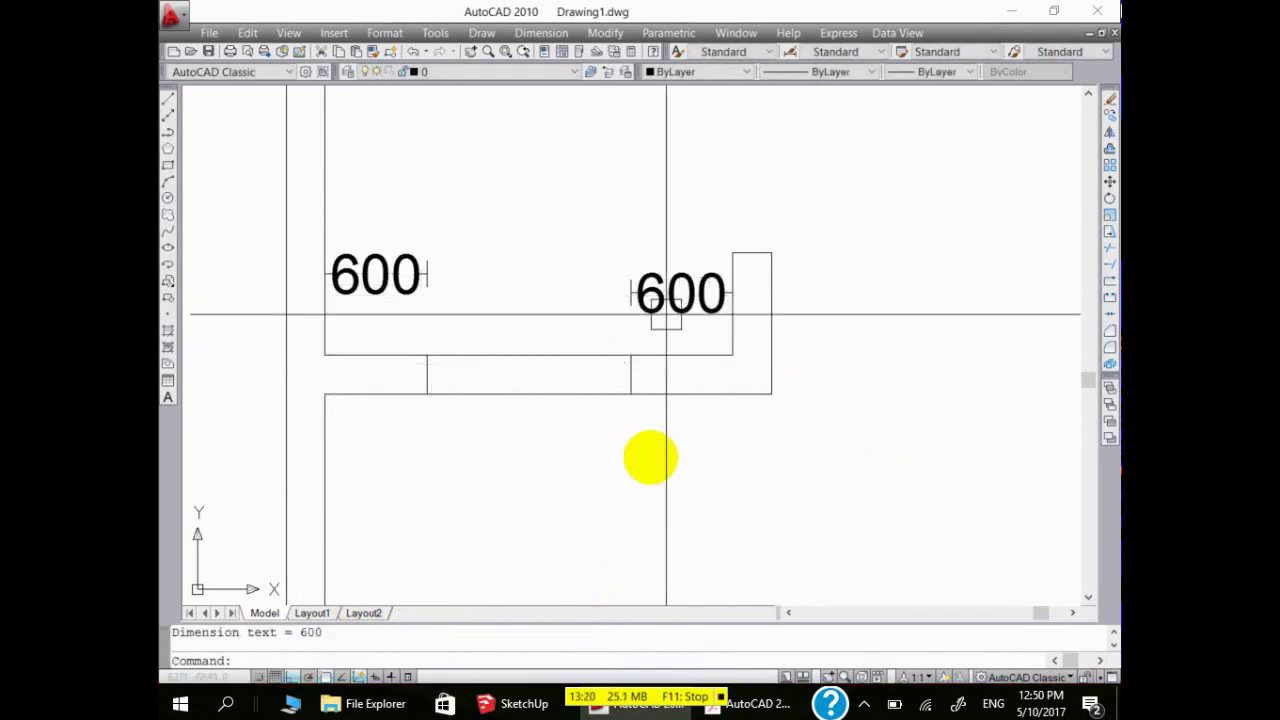
key("Return")
Add aligned dimensions below the wall: 600 to the left jamb and 830 to the right end.
left_click(324, 394)
left_click(427, 394)
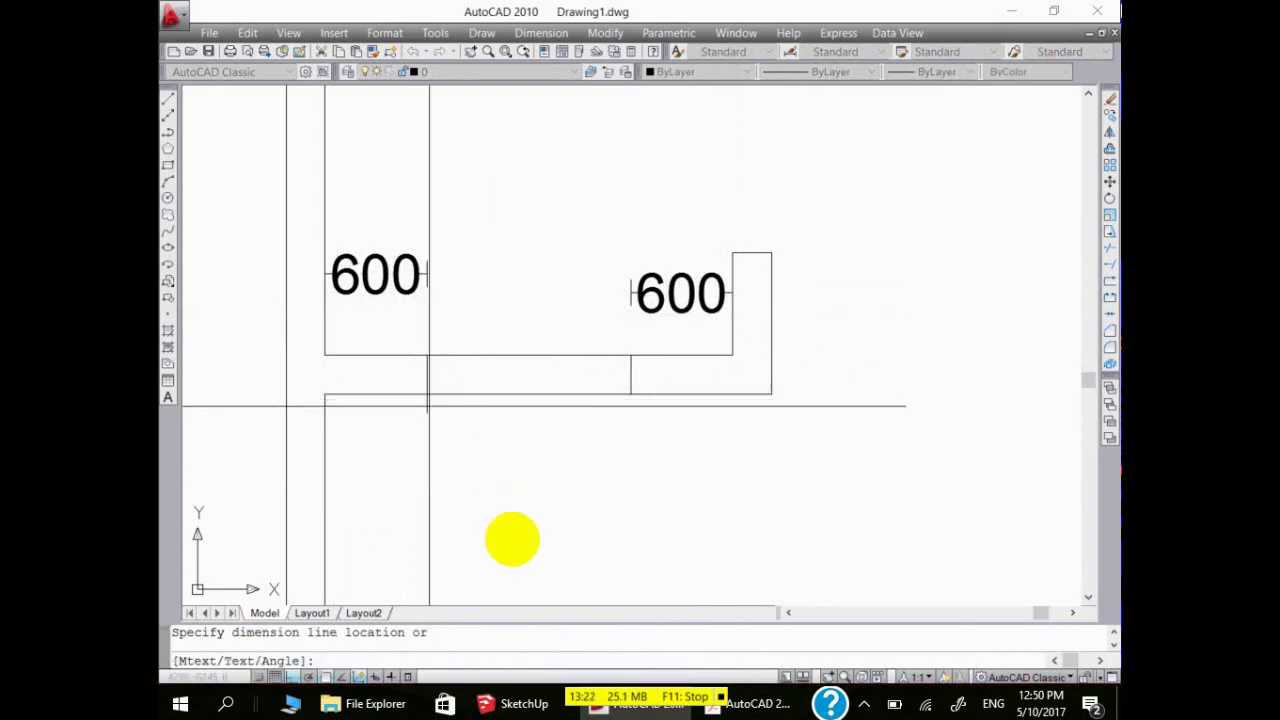
left_click(376, 434)
key("Return")
left_click(631, 394)
left_click(771, 394)
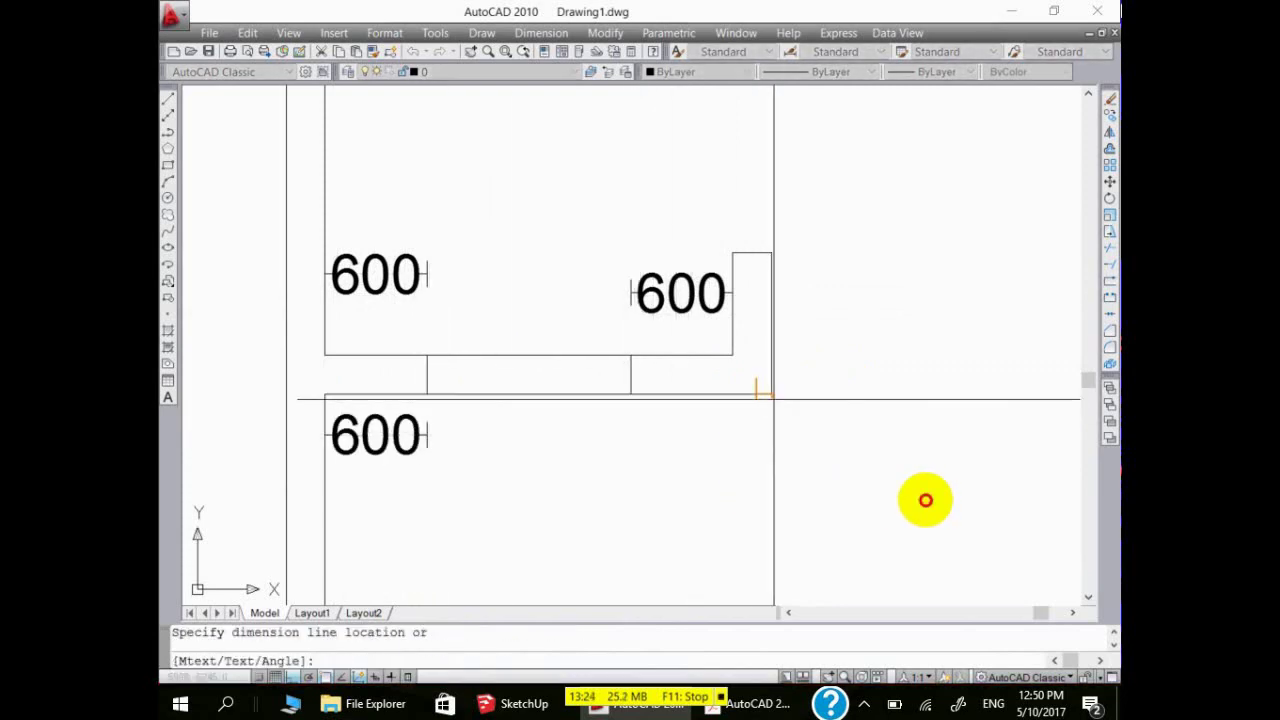
left_click(778, 443)
key("Escape")
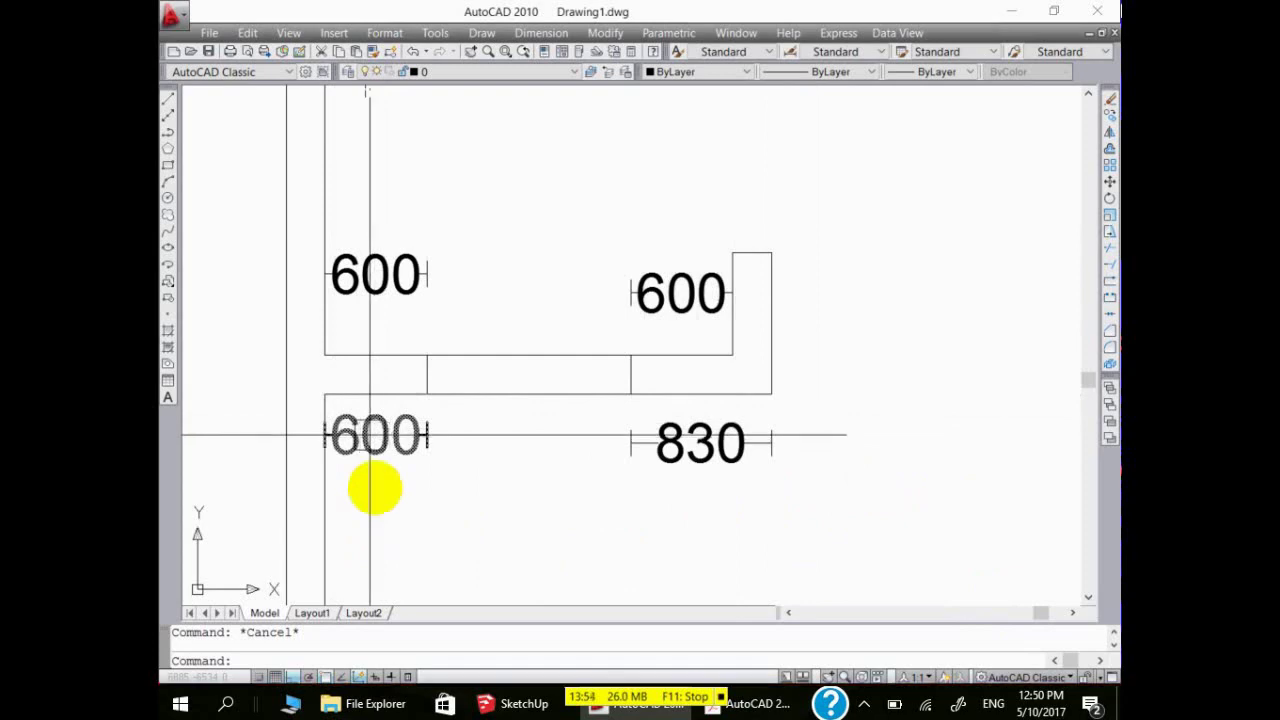
Erase the 600 and 830 check dimensions.
left_click(375, 436)
left_click_drag(375, 436, 397, 307)
type("e")
key("Return")
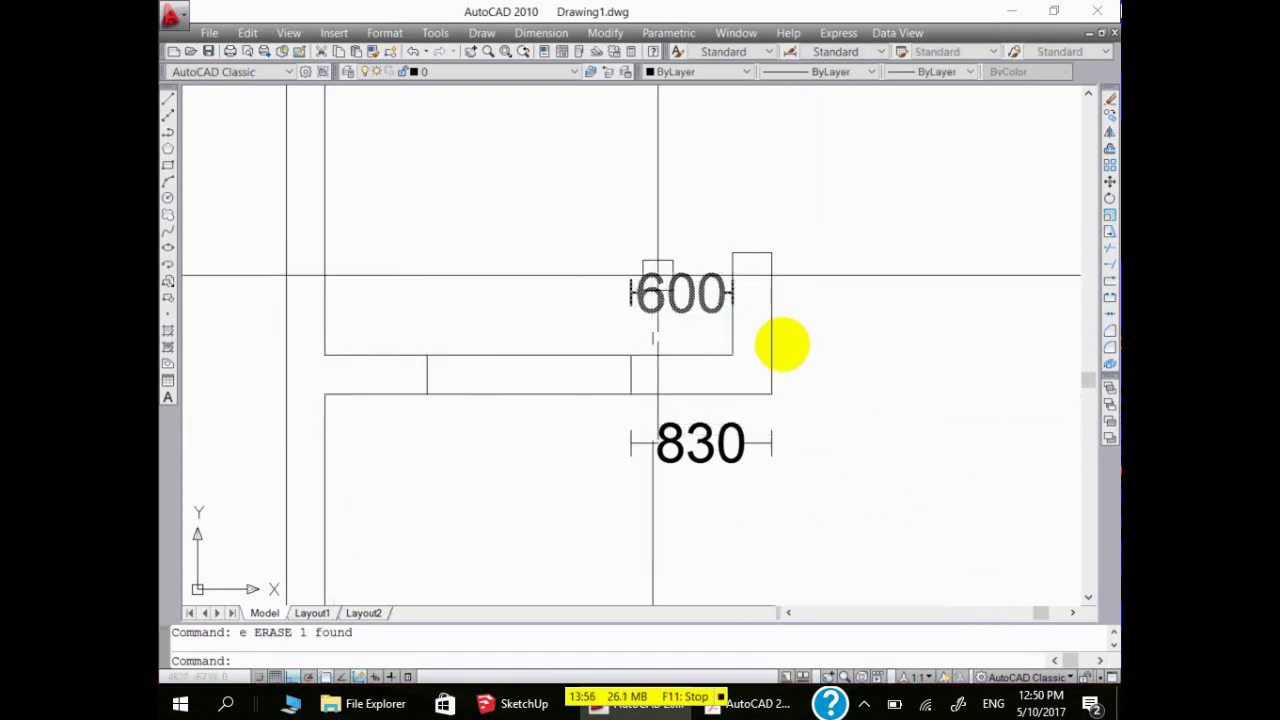
Zoom and pan the plan to show the next stretch of wall.
type("l")
key("Return")
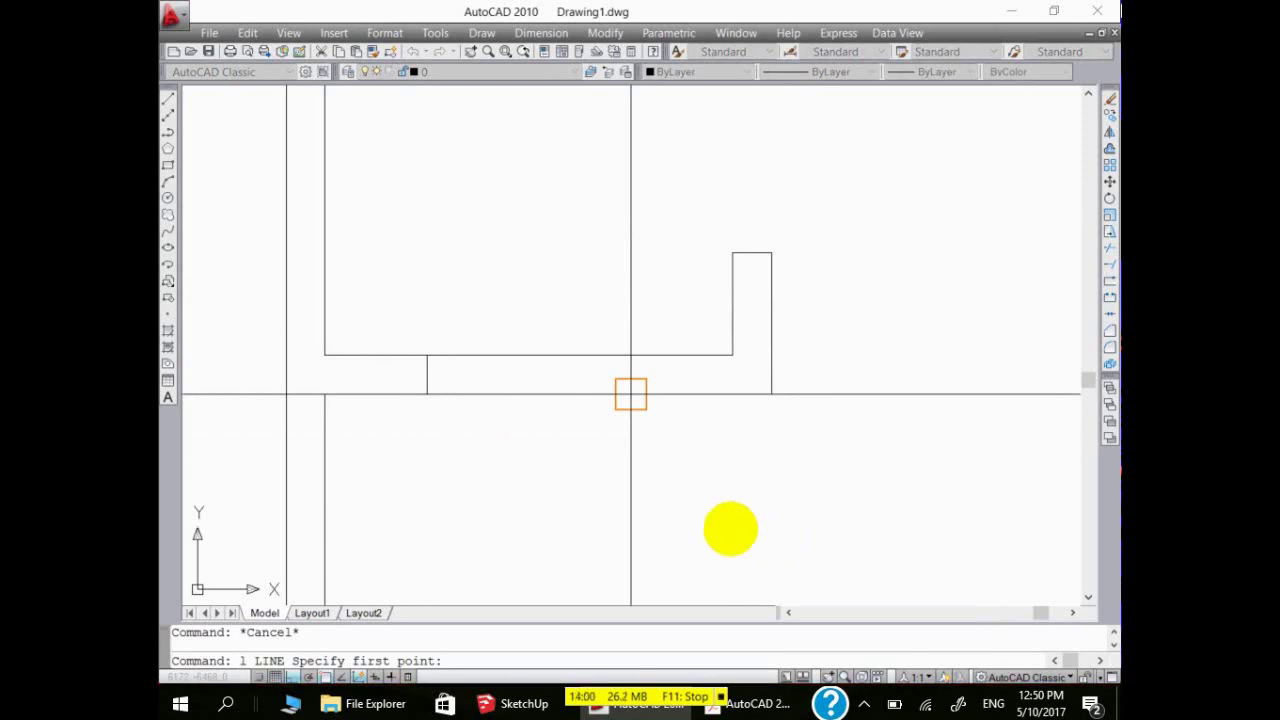
scroll(630, 380, "down", 3)
scroll(700, 310, "down", 3)
key("Escape")
key("Escape")
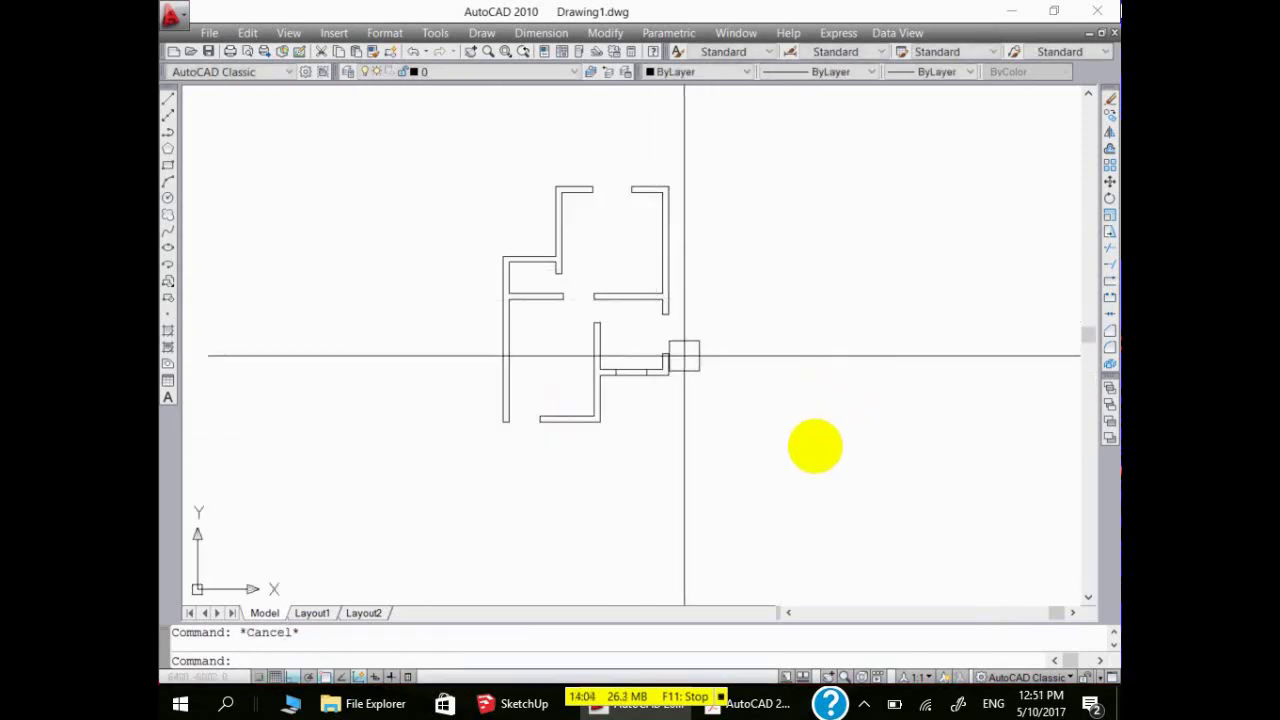
scroll(609, 196, "up", 3)
scroll(605, 185, "up", 3)
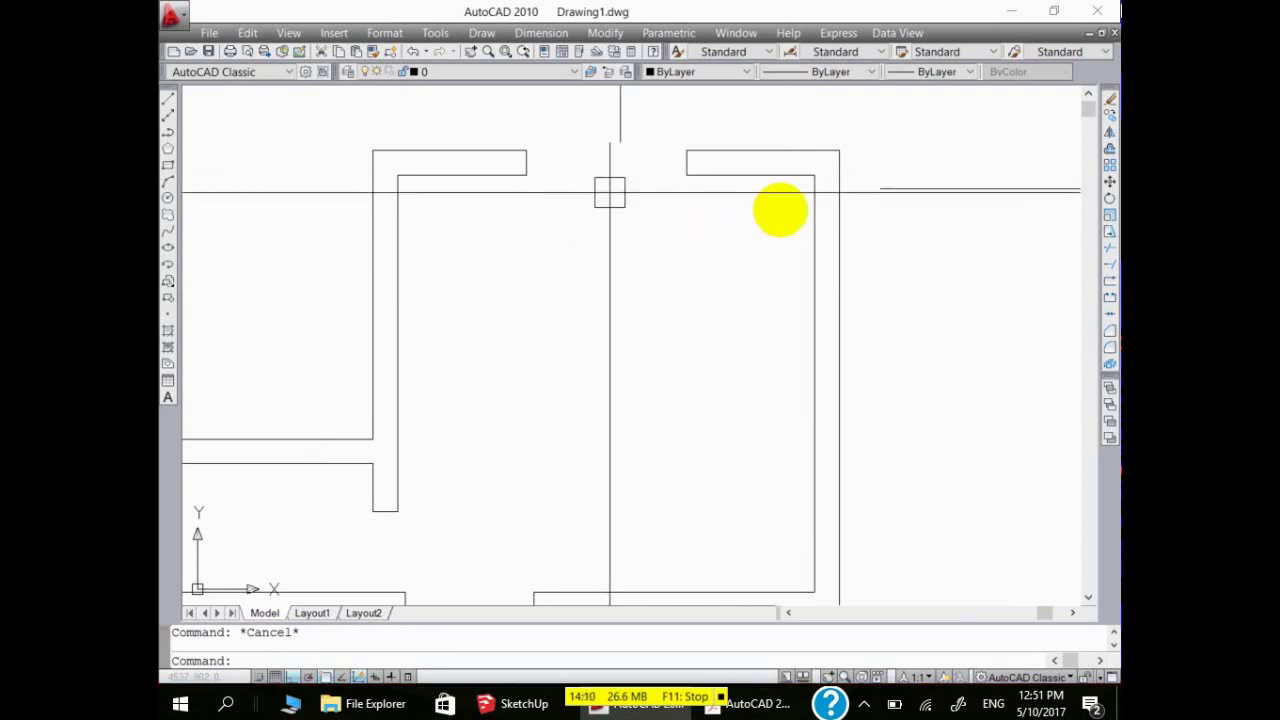
scroll(608, 191, "down", 2)
scroll(590, 230, "down", 2)
scroll(580, 257, "up", 2)
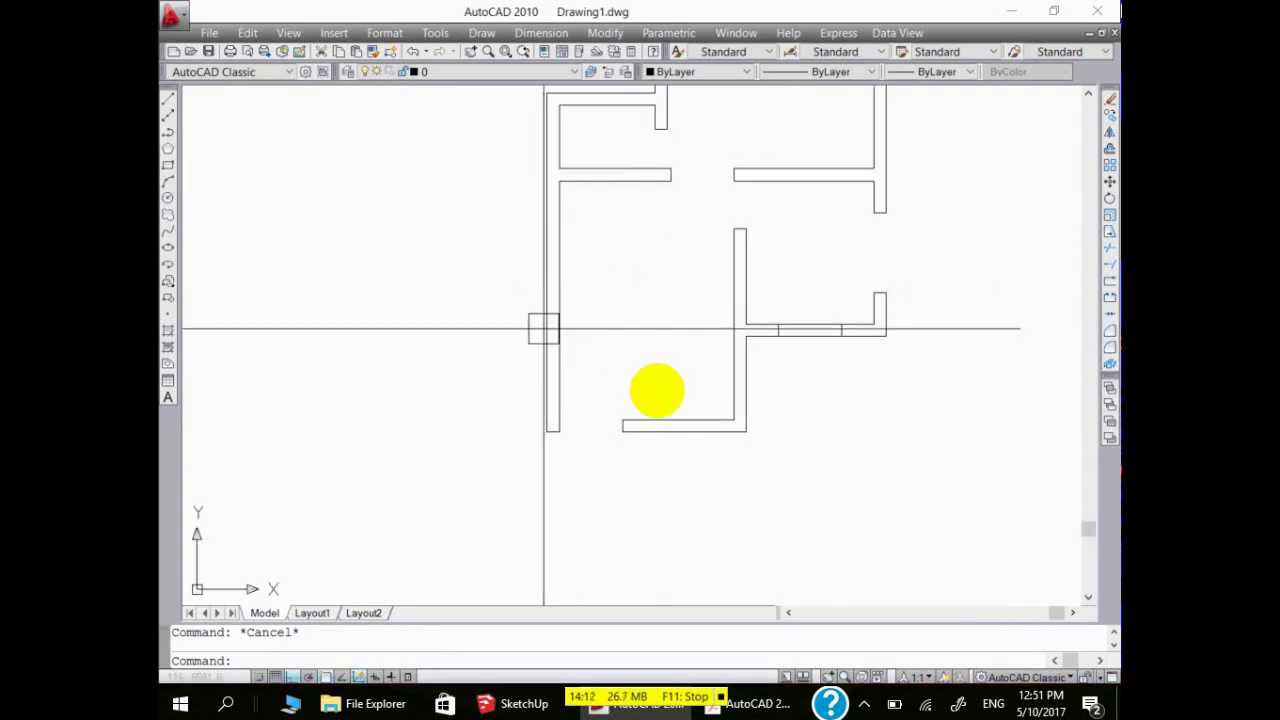
scroll(556, 317, "down", 3)
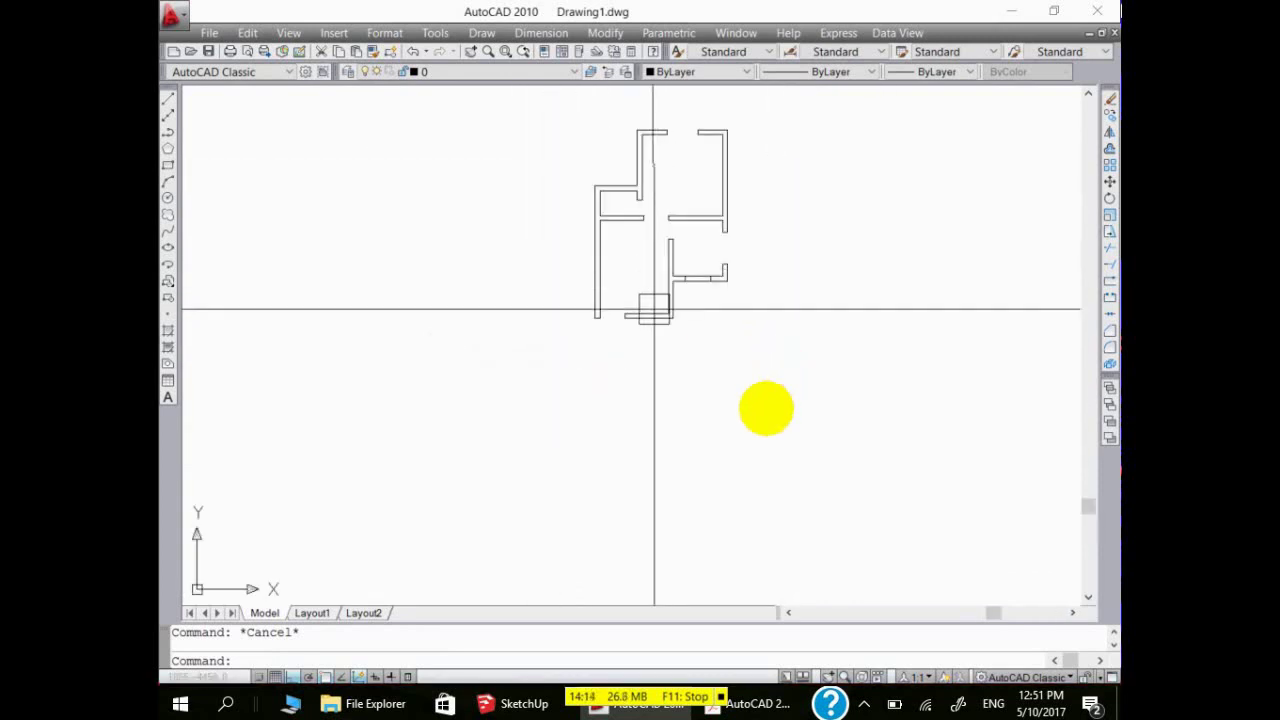
scroll(654, 309, "up", 5)
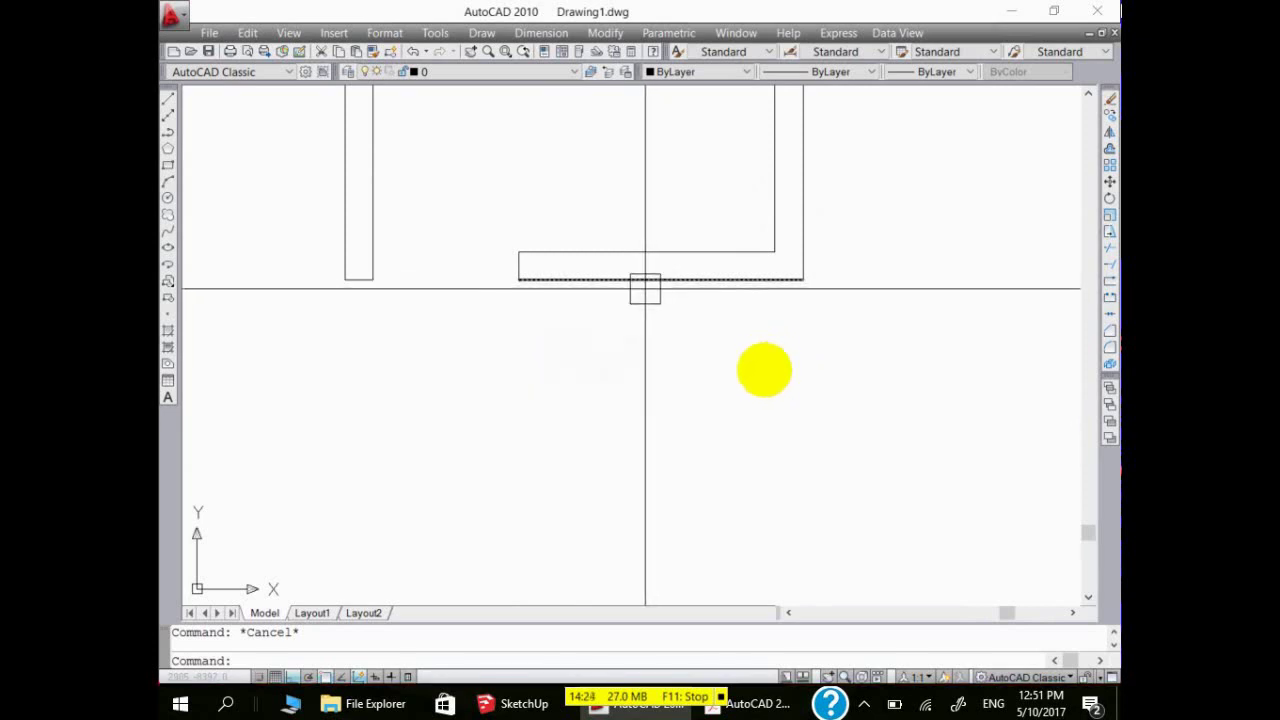
Delete the two short stray segments at the next wall section.
mouse_move(646, 286)
middle_mouse_down()
mouse_move(794, 271)
mouse_move(785, 174)
middle_mouse_up()
type("l")
key("Return")
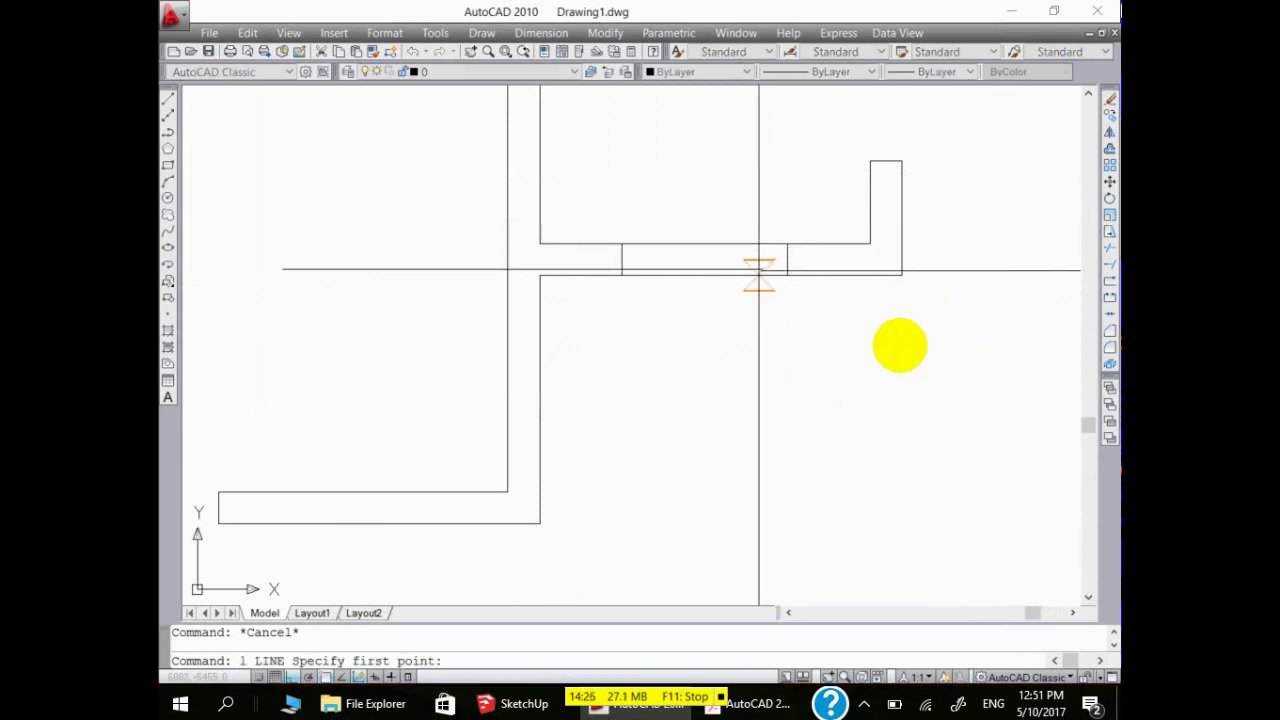
left_click(720, 276)
key("Escape")
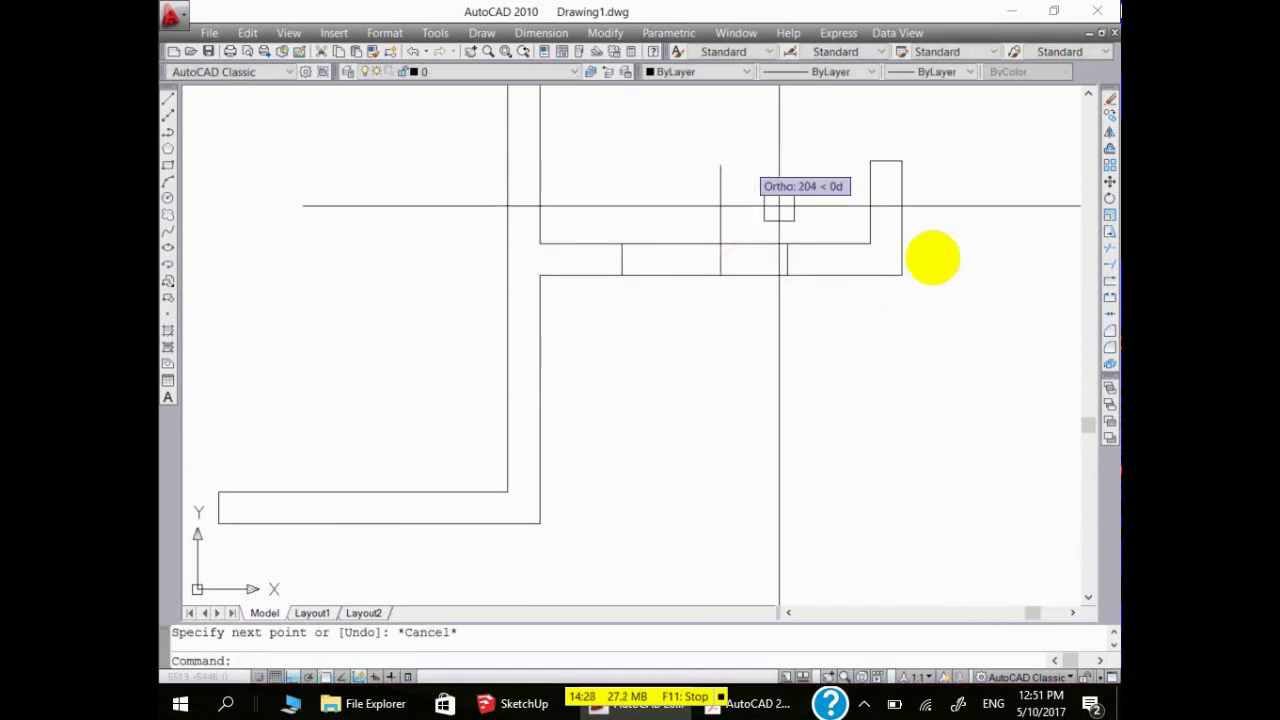
left_click(768, 206)
left_click(840, 338)
key("Delete")
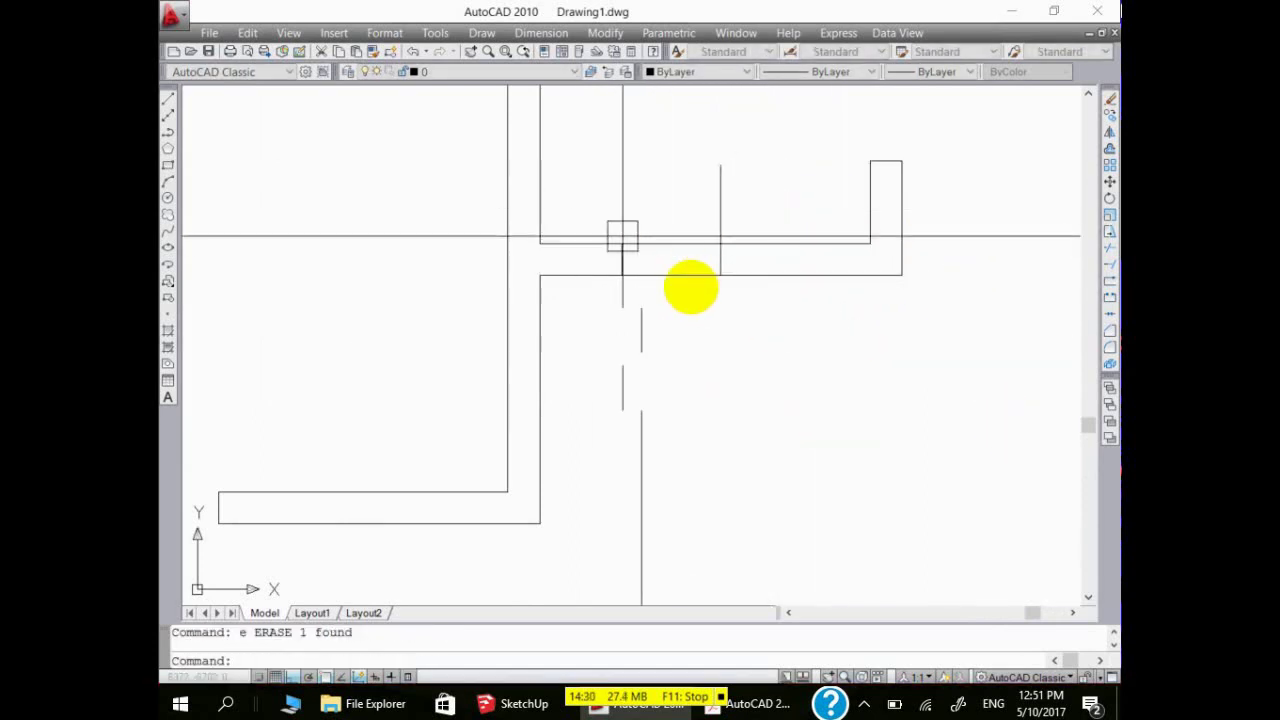
left_click(583, 208)
left_click(643, 308)
key("Delete")
Offset the centre line 600 to each side to mark the opening's jambs.
type("o")
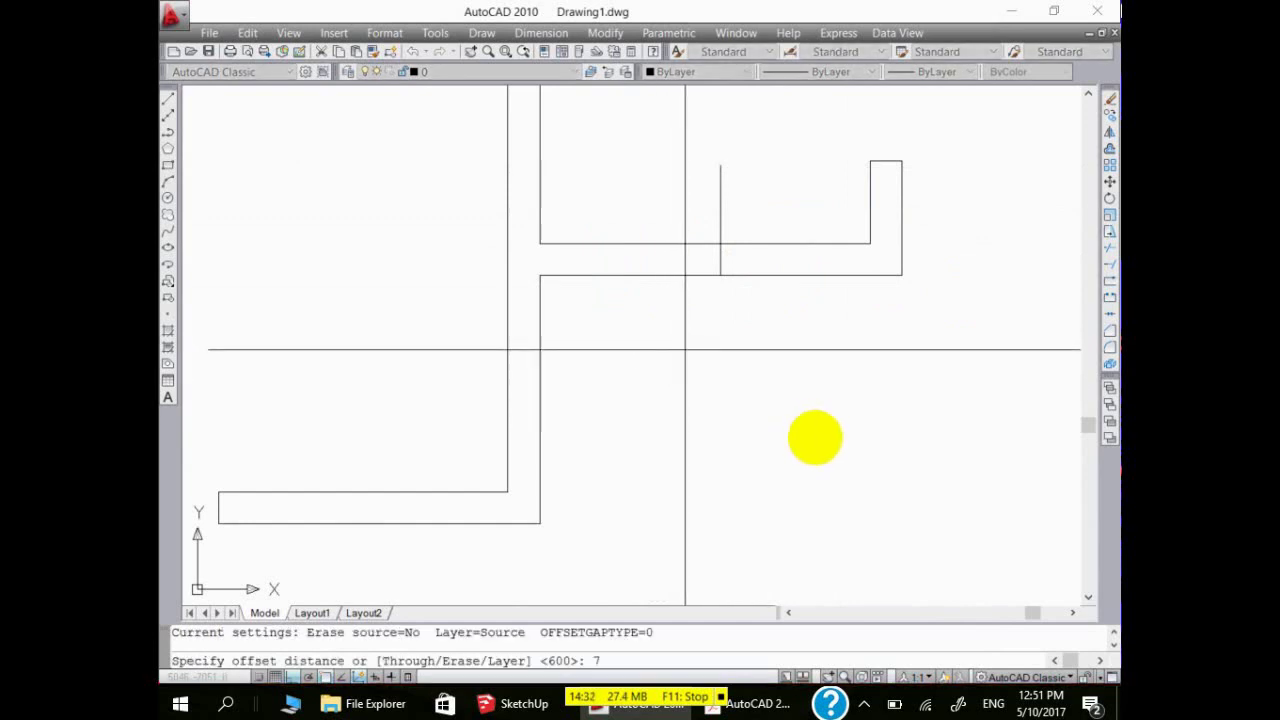
type("75")
key("Escape")
key("Return")
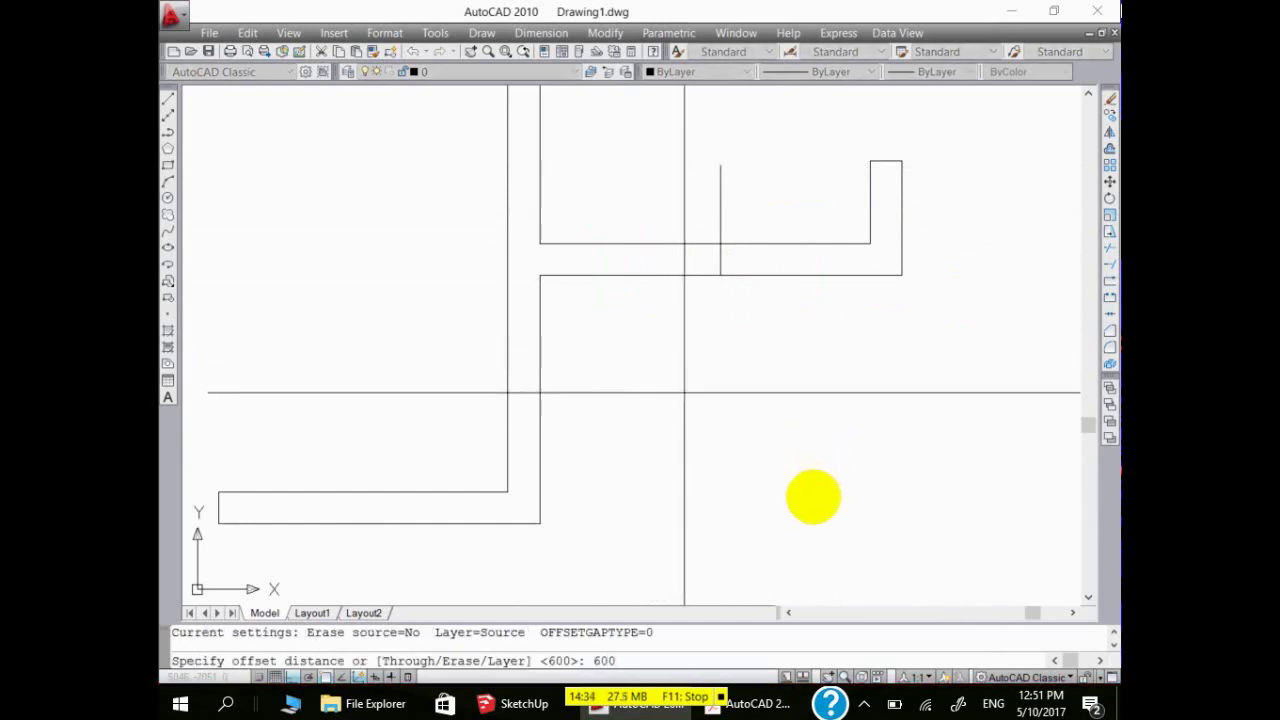
key("Return")
left_click(720, 215)
left_click(679, 206)
left_click(870, 232)
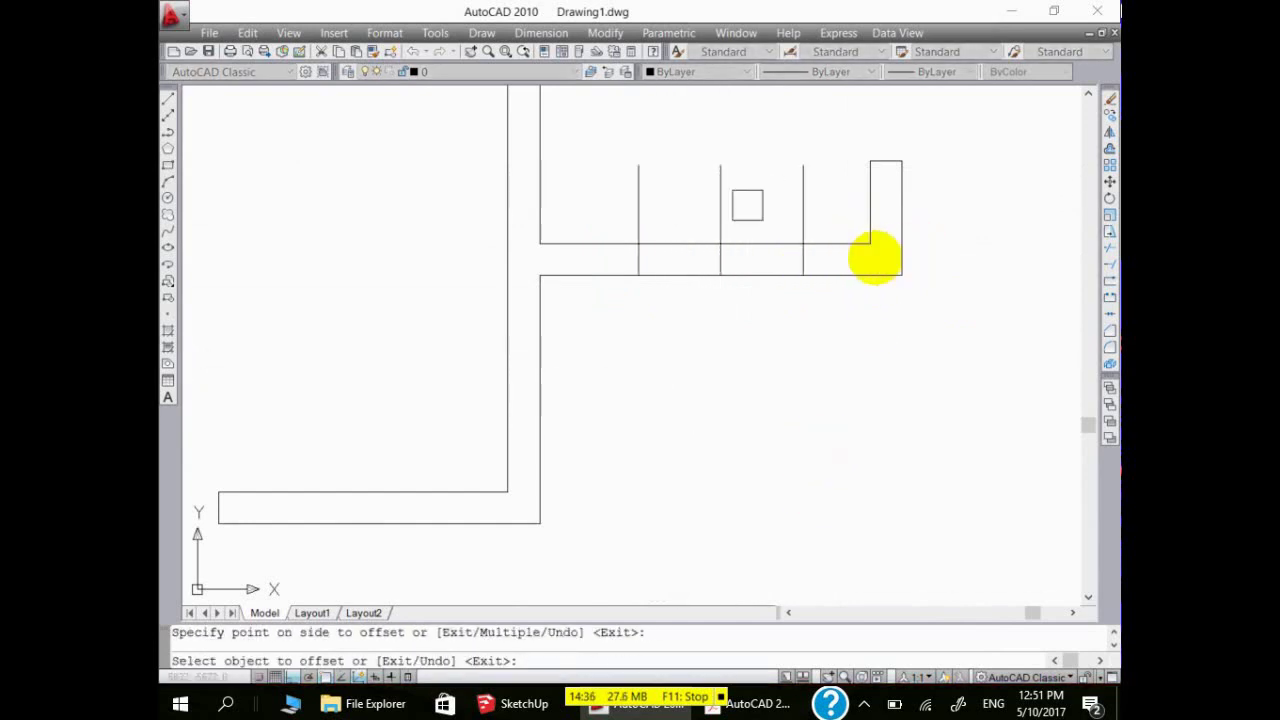
key("Escape")
key("Return")
left_click(785, 391)
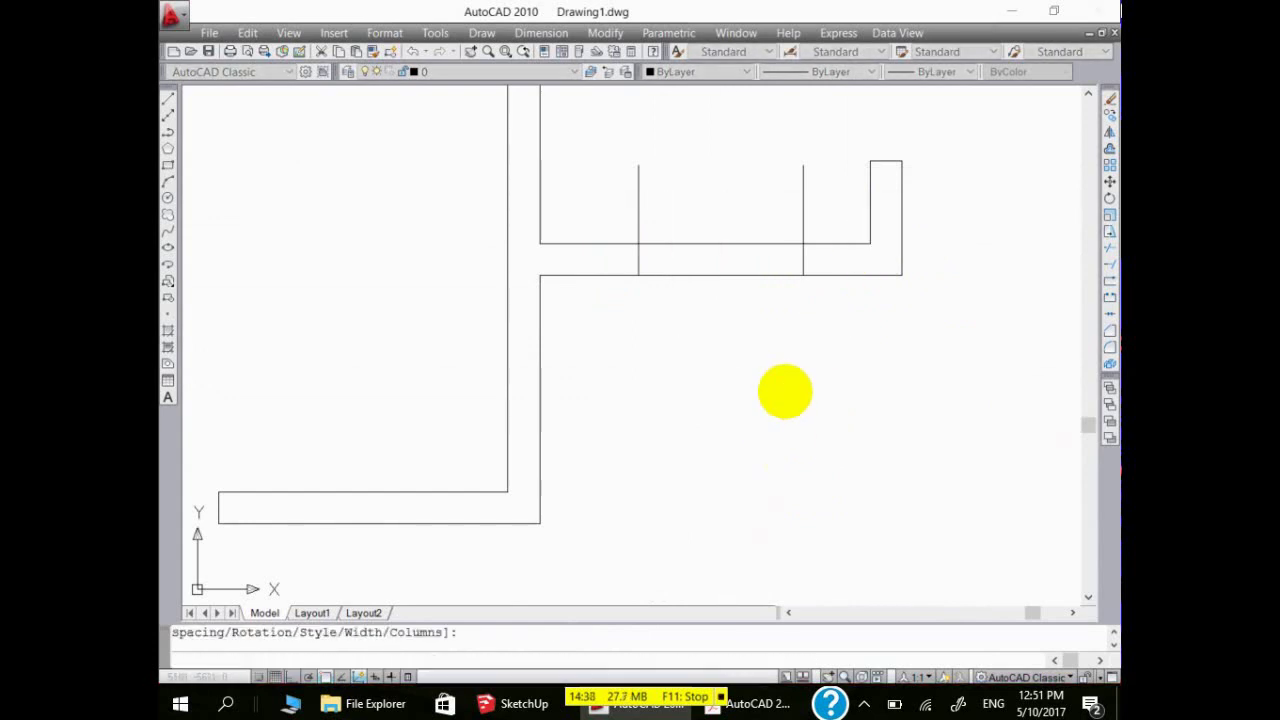
left_click(773, 268)
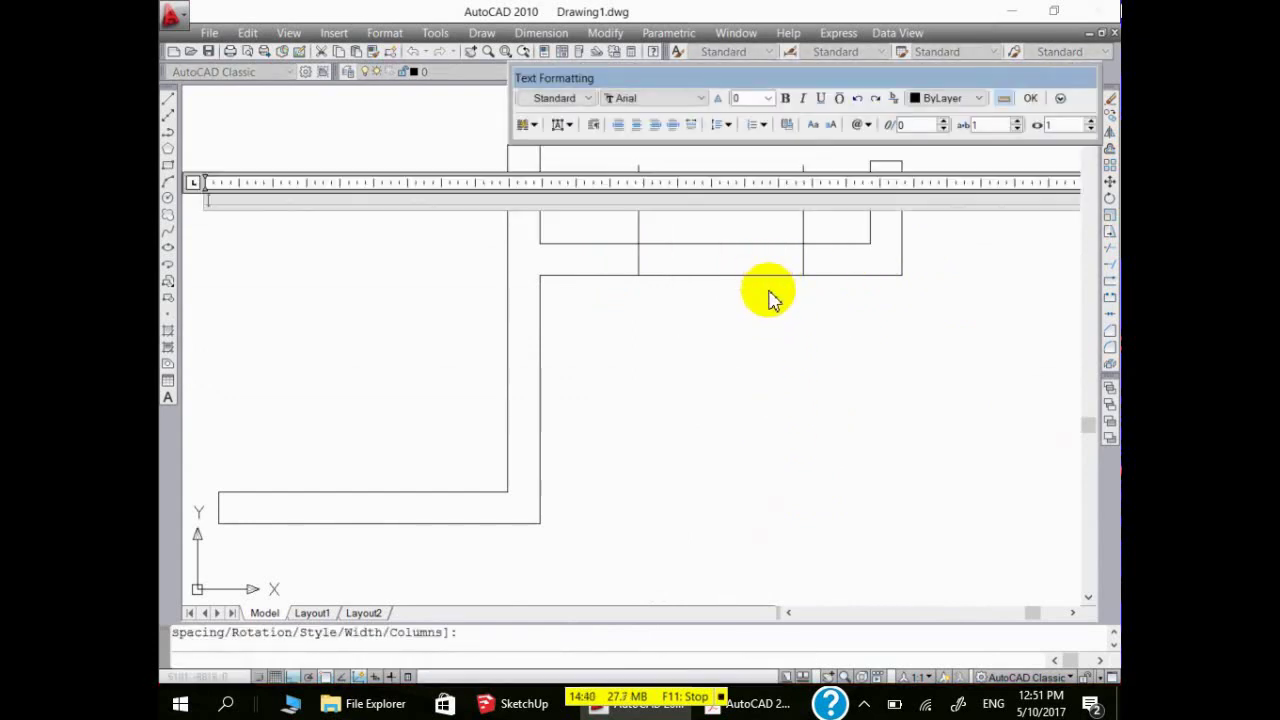
key("Escape")
Trim the upper and lower wall edges between the jamb lines.
type("tr")
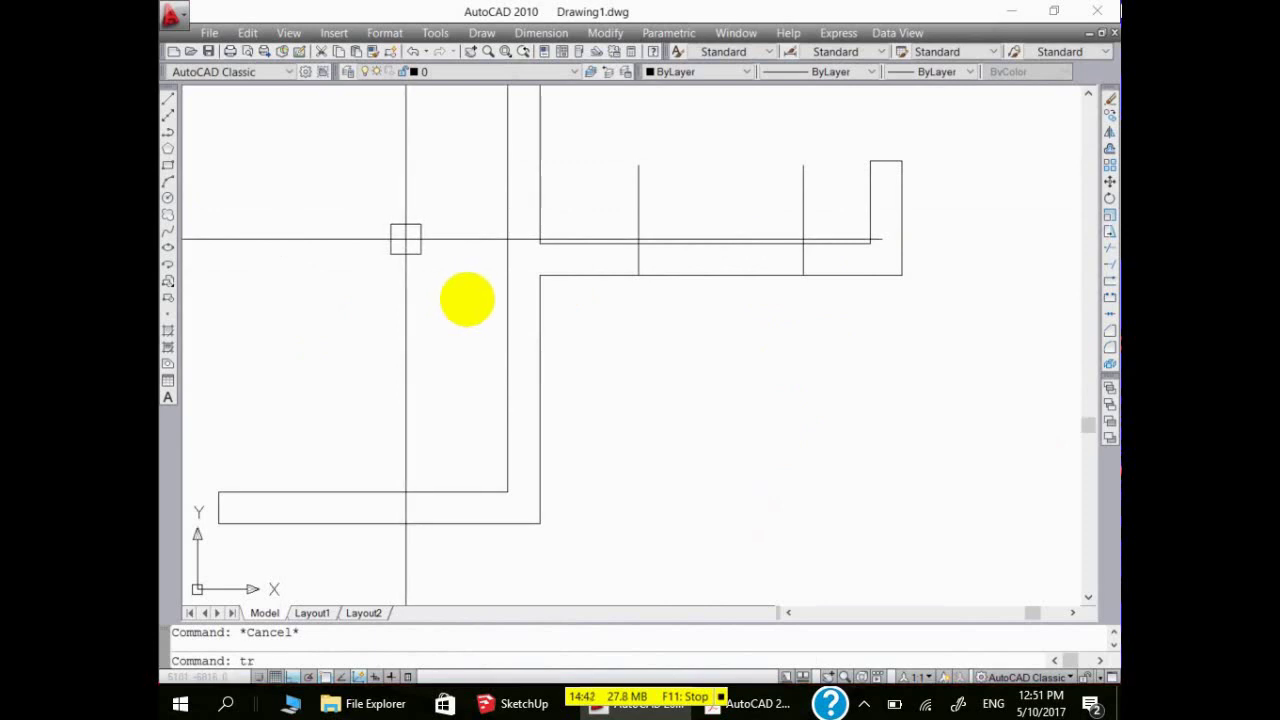
key("Return")
key("Return")
left_click(999, 256)
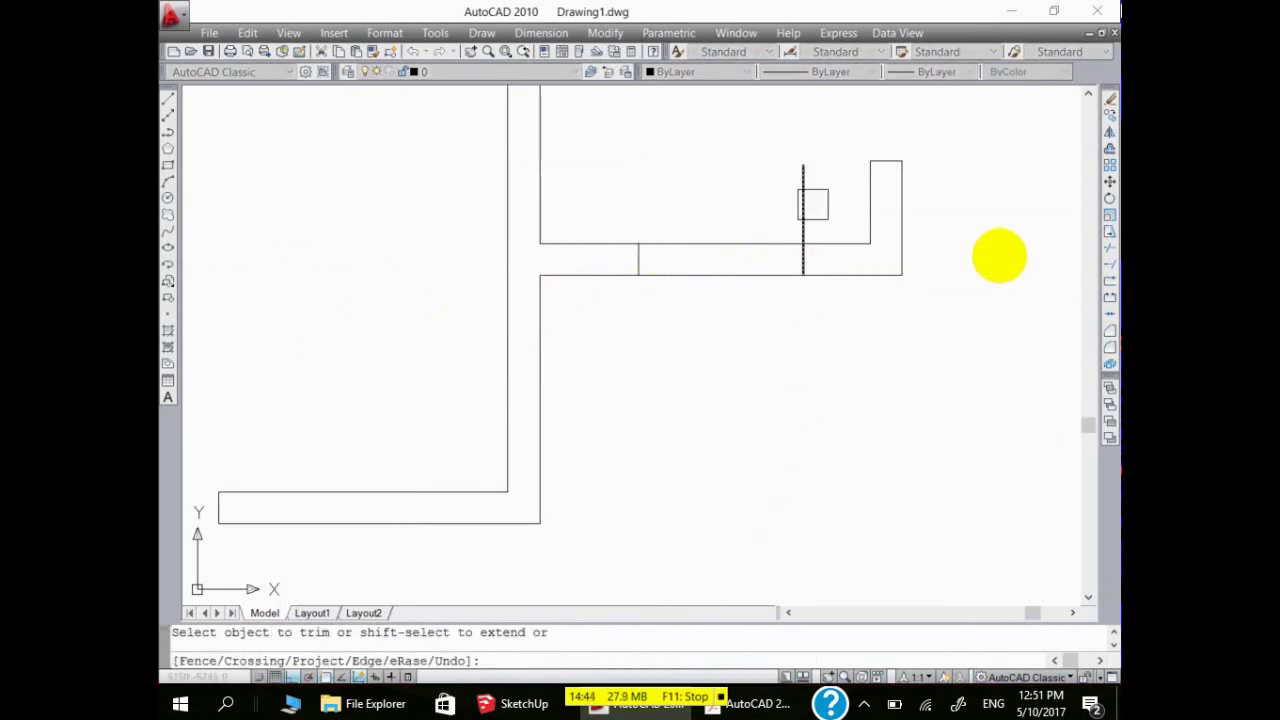
left_click(805, 203)
left_click(740, 323)
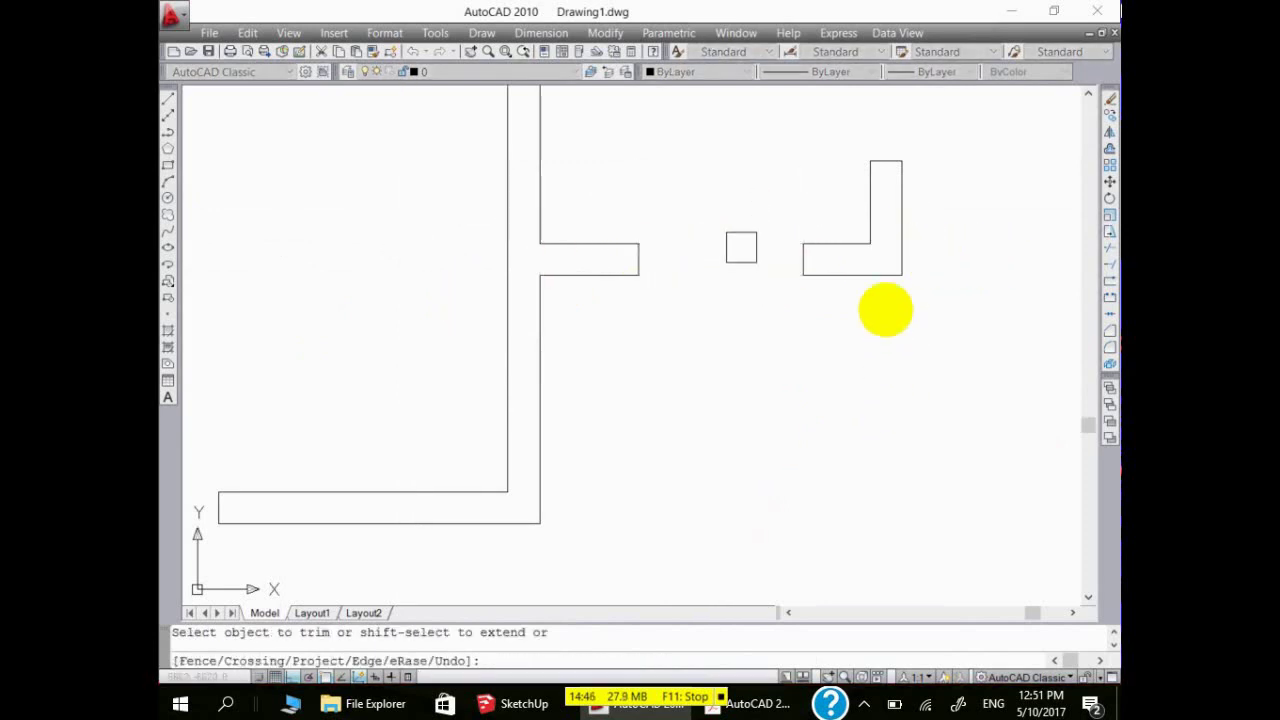
key("Escape")
type("l")
key("Return")
scroll(663, 437, "down", 2)
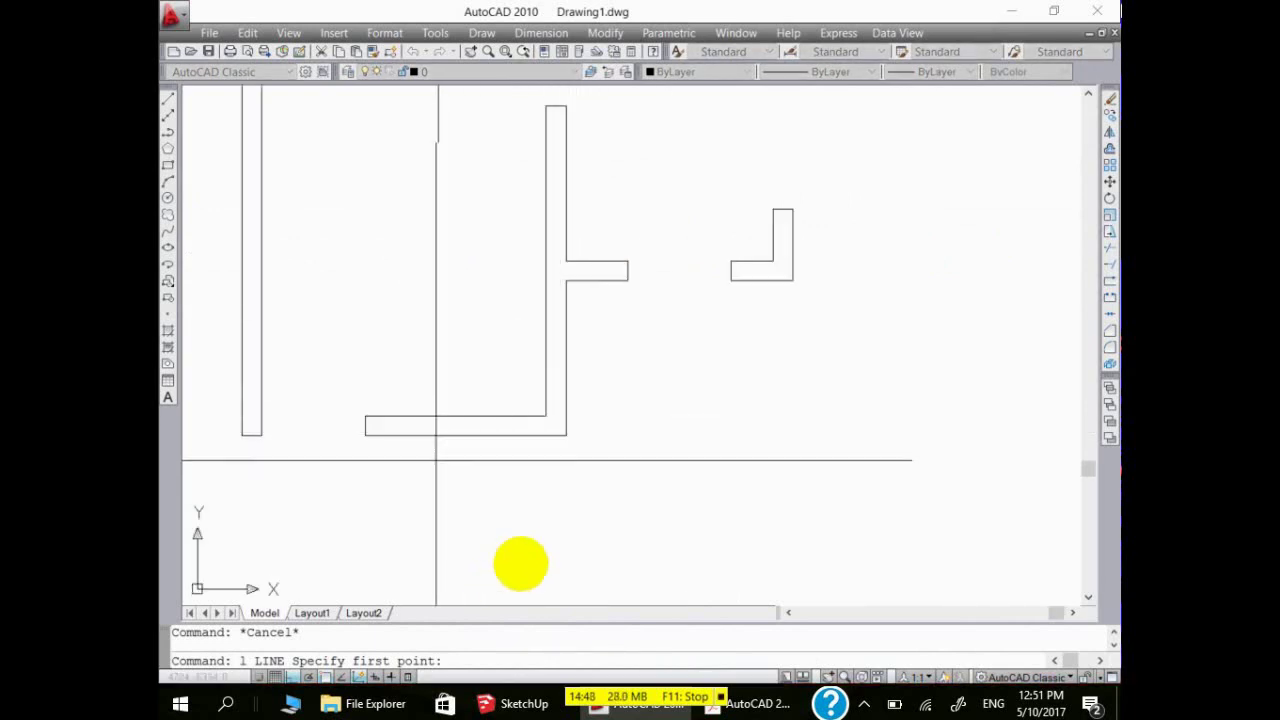
Draw a short centre line across the wall at its midpoint and offset it 750 each side.
left_click(465, 435)
left_click(465, 415)
key("Escape")
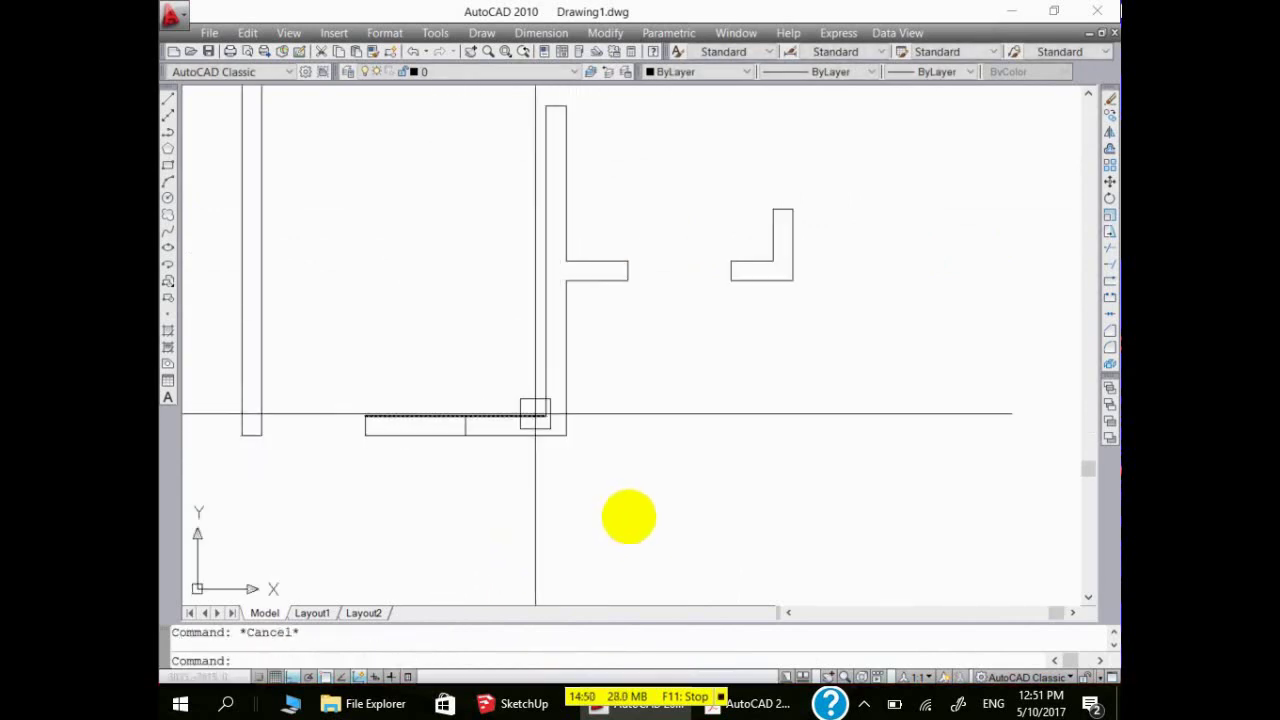
type("o")
key("Return")
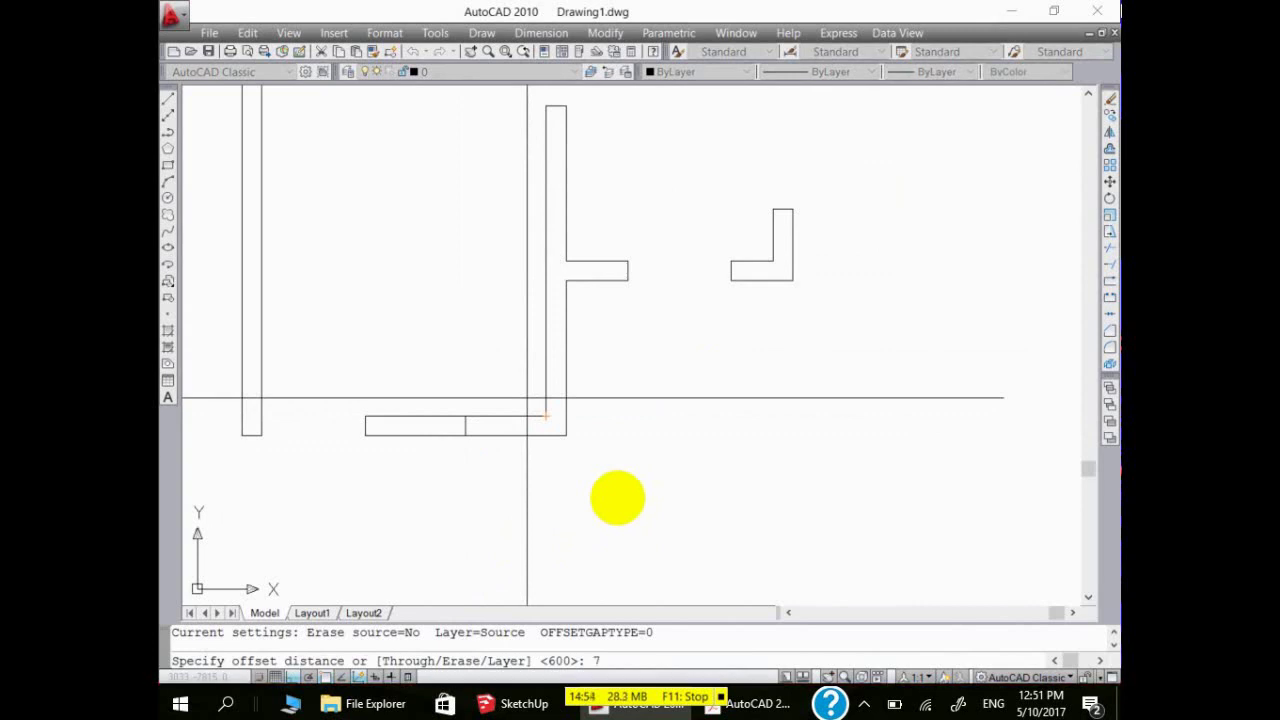
type("50")
key("Return")
scroll(479, 436, "up", 3)
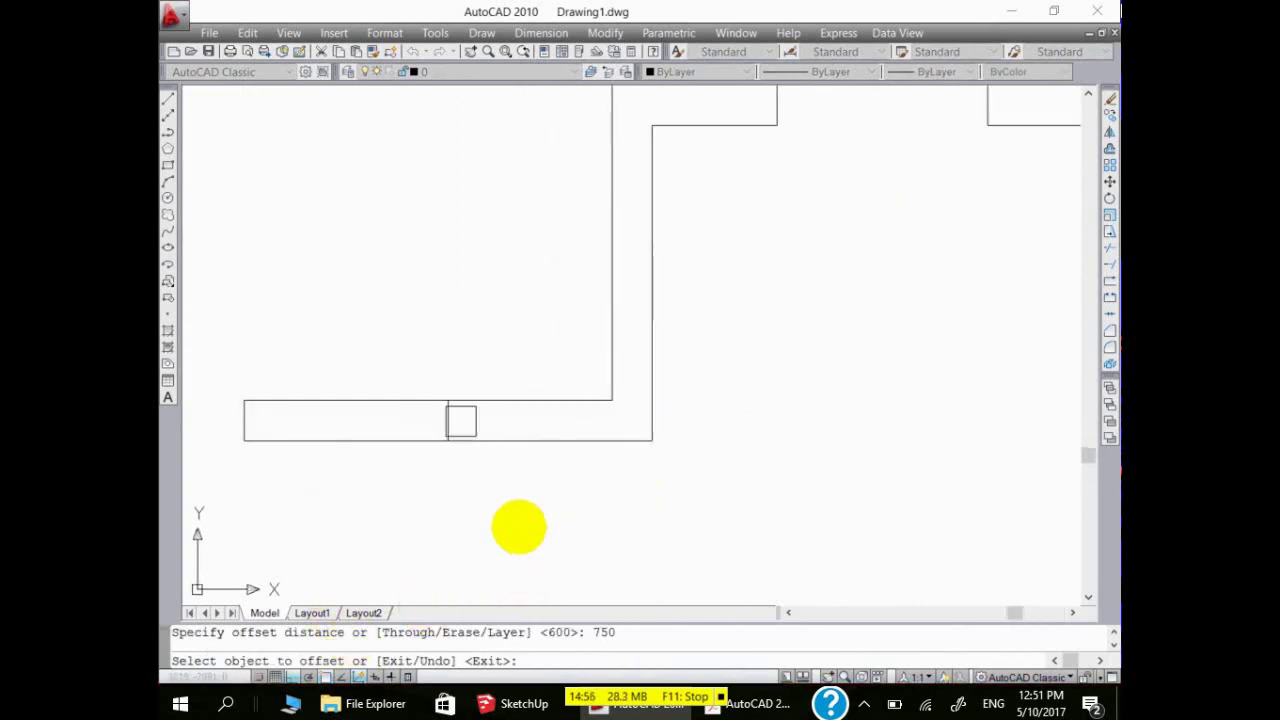
left_click(449, 420)
left_click(452, 420)
left_click(449, 420)
left_click(484, 420)
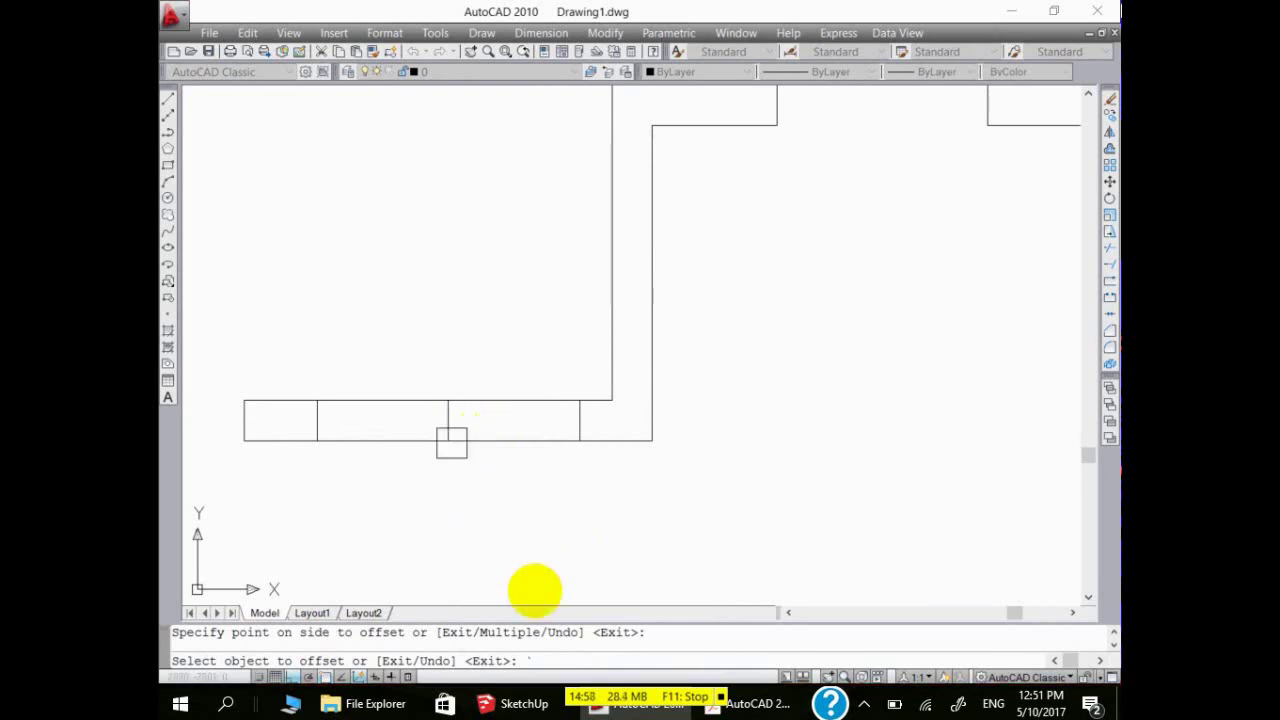
key("Escape")
Trim the wall edge between the two 750 offset lines.
type("tr")
key("Return")
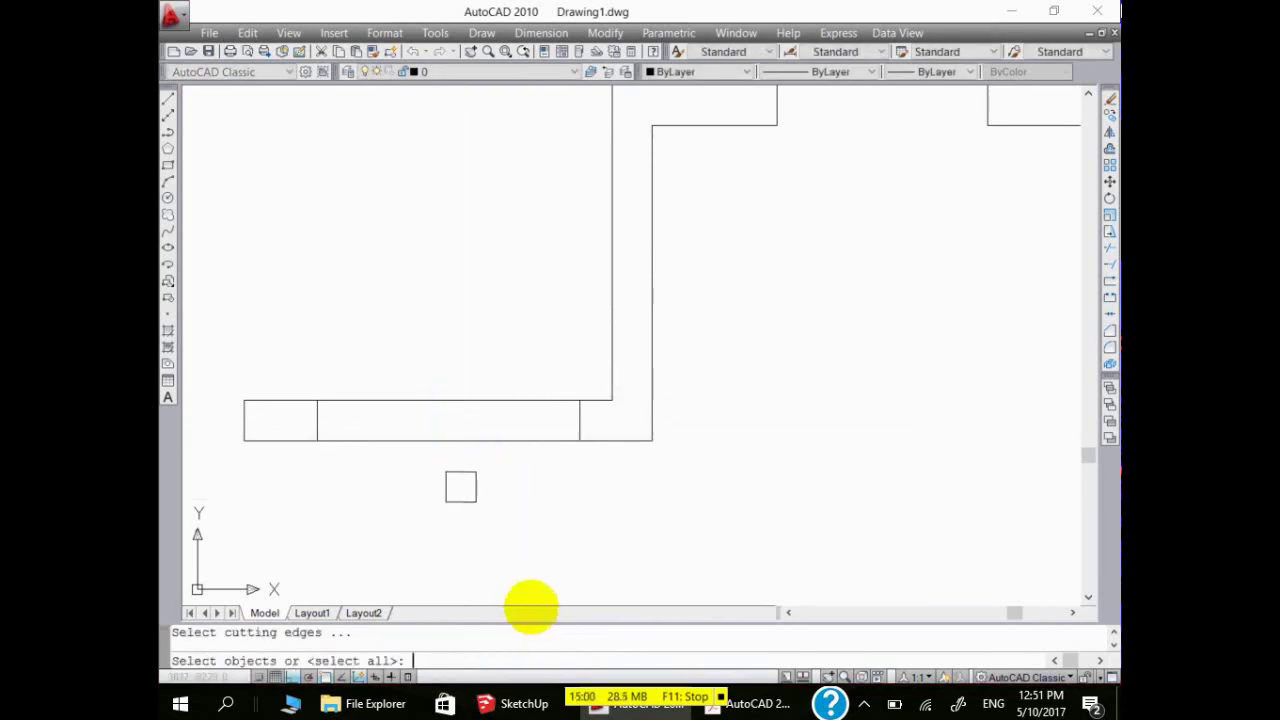
key("Return")
left_click(443, 357)
scroll(493, 533, "down", 3)
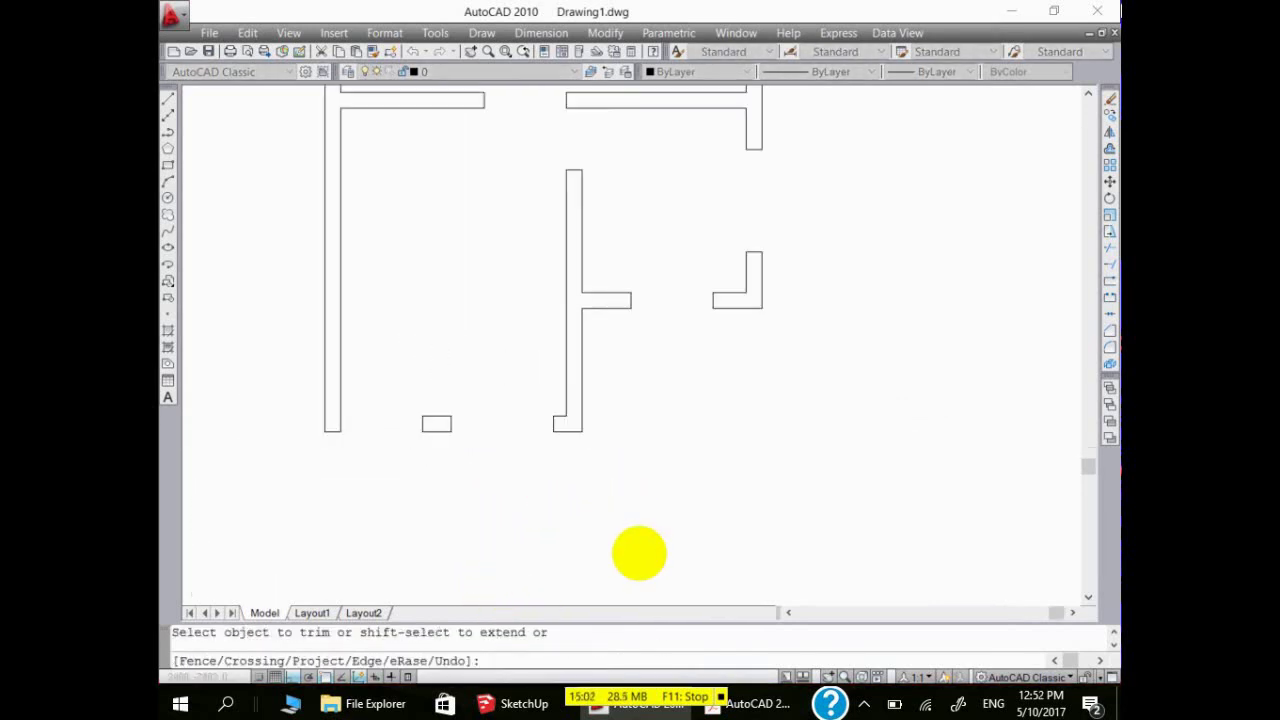
key("Escape")
scroll(689, 466, "down", 2)
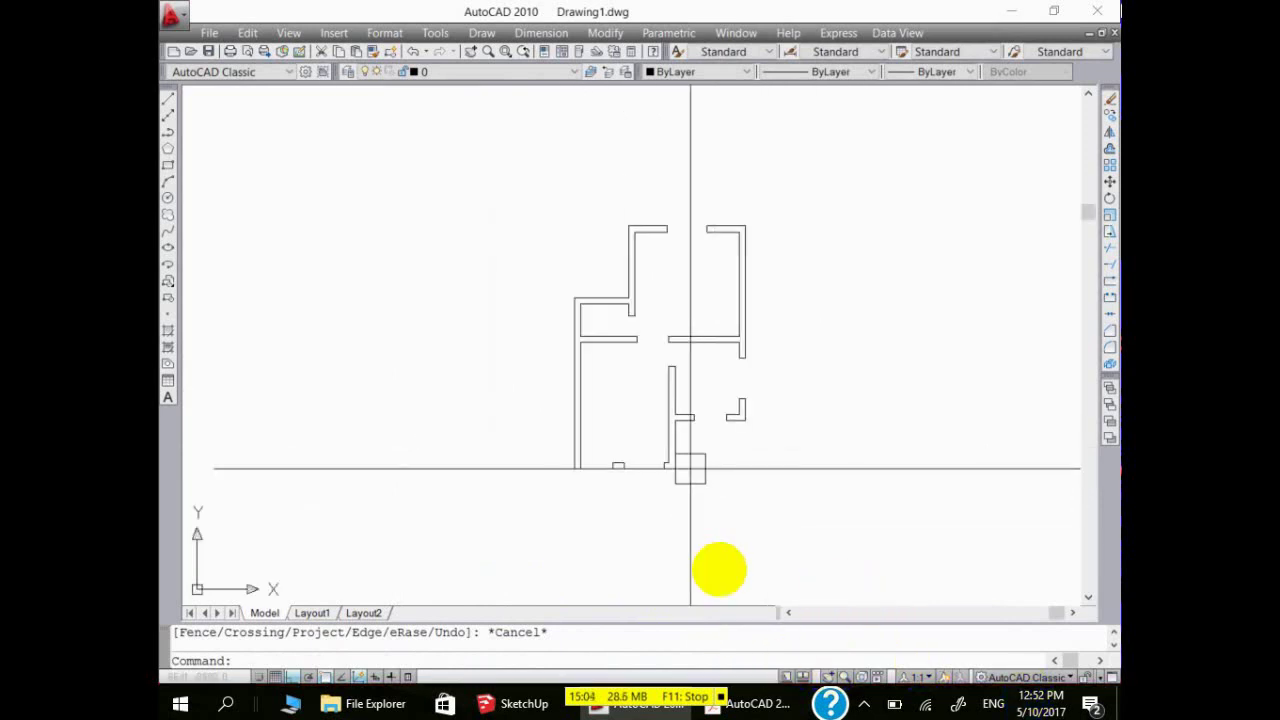
scroll(569, 406, "up", 3)
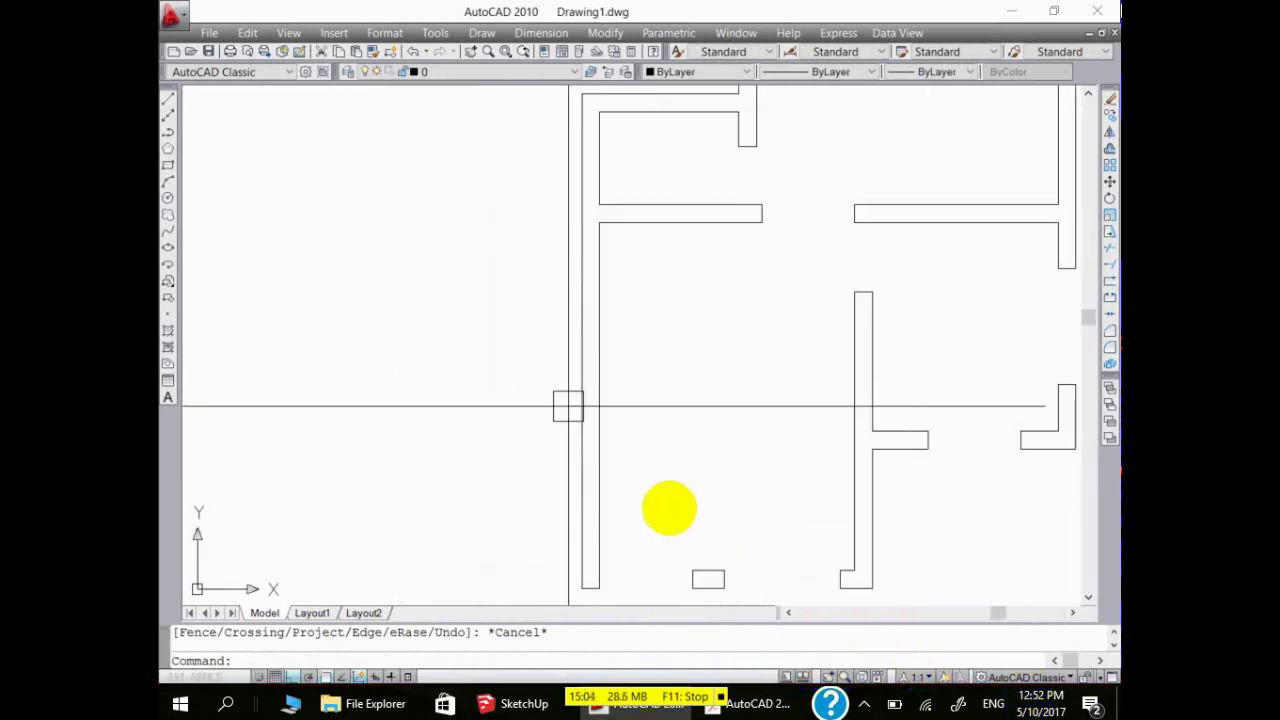
Fillet the left wall lines to square off the corner.
left_click(589, 229)
type("f")
key("Return")
left_click(582, 214)
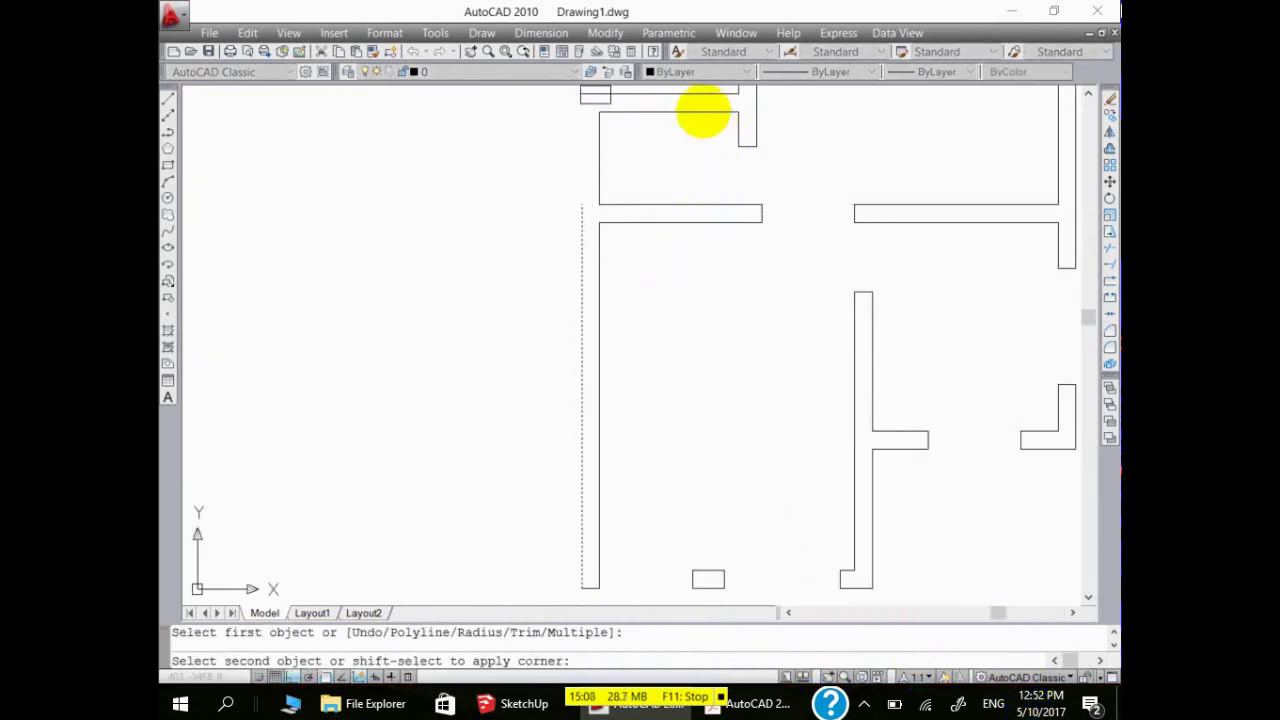
left_click(595, 92)
key("Escape")
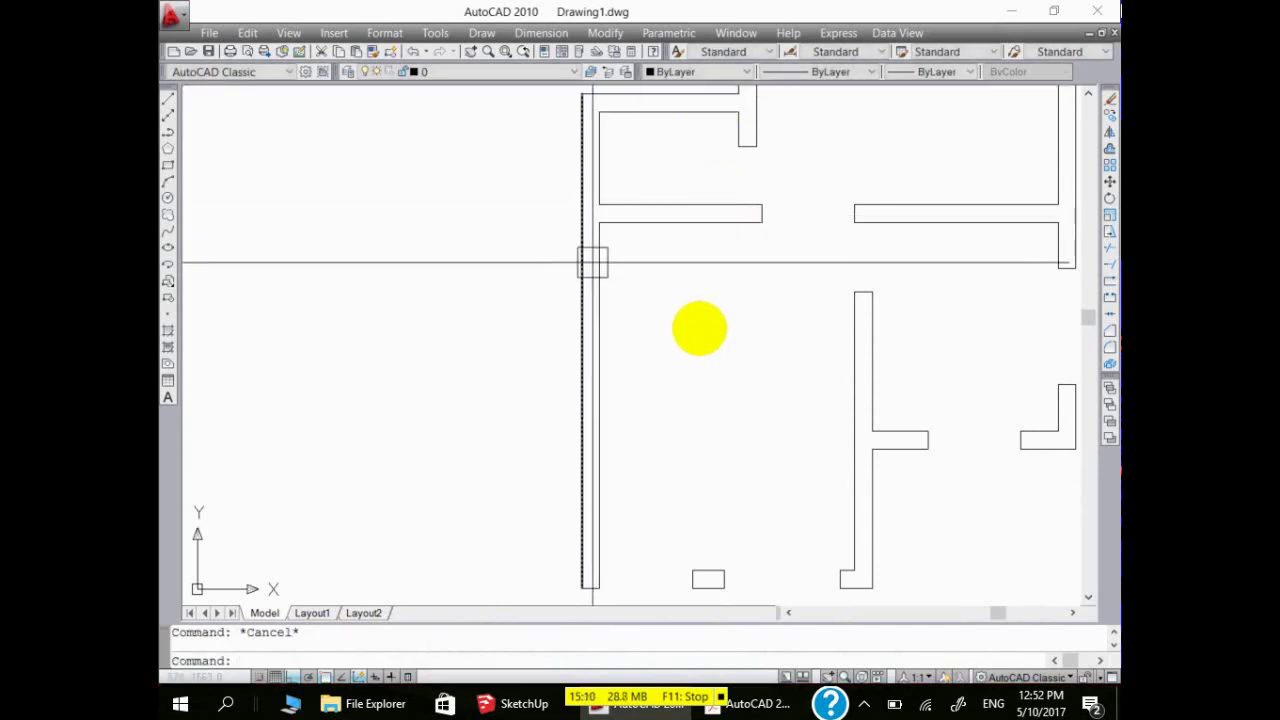
Try a line from the left wall's midpoint and inspect the vertical wall line, cancelling both.
type("l")
key("Return")
left_click(582, 341)
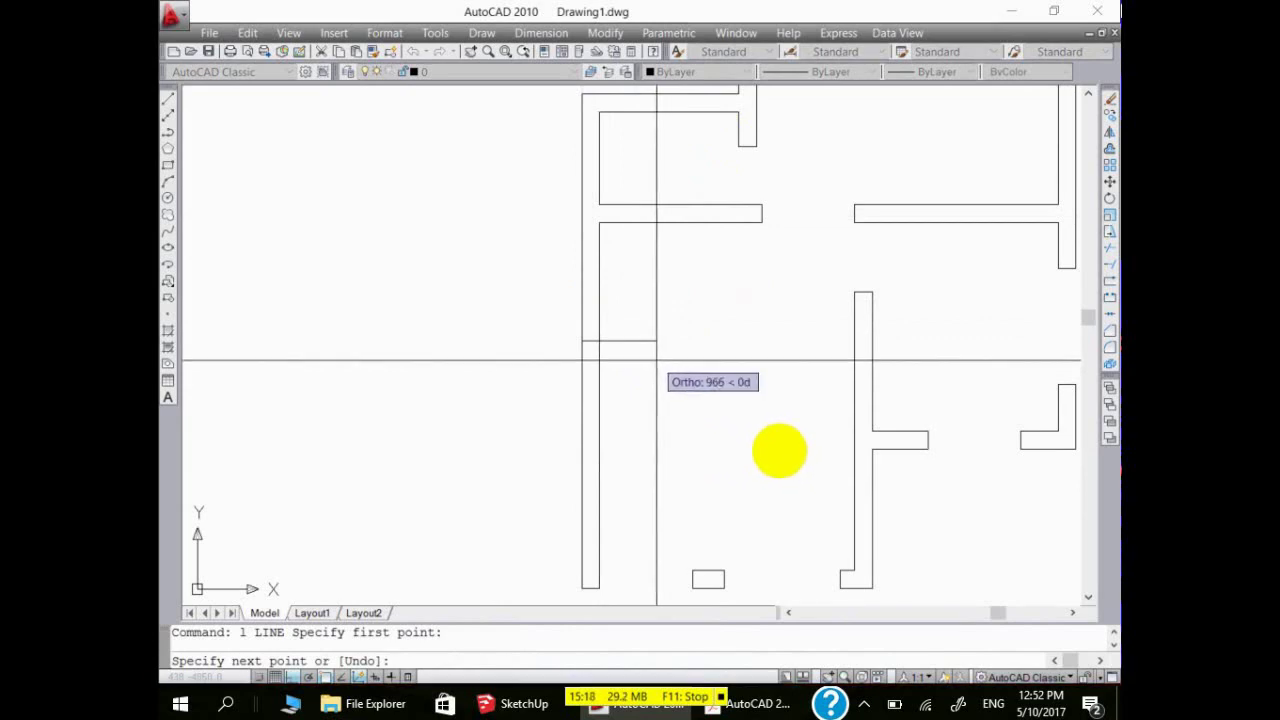
key("Escape")
scroll(652, 357, "down", 4)
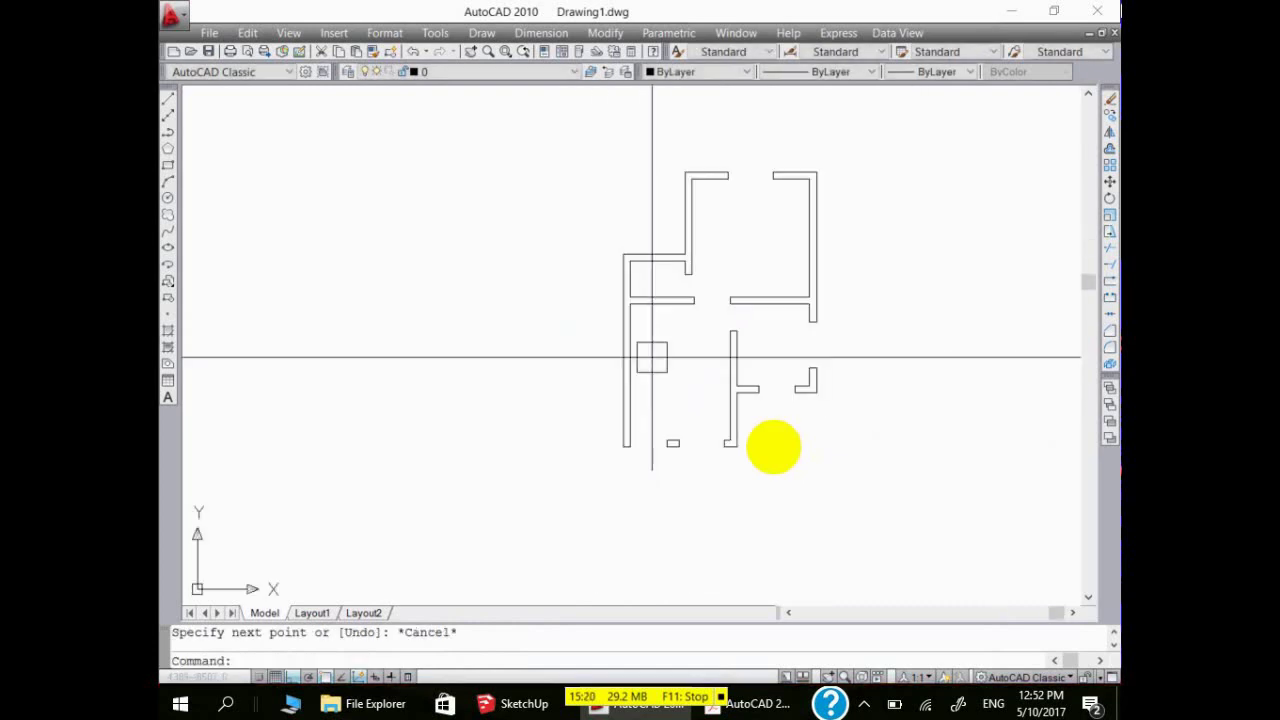
scroll(639, 245, "up", 4)
left_click(634, 300)
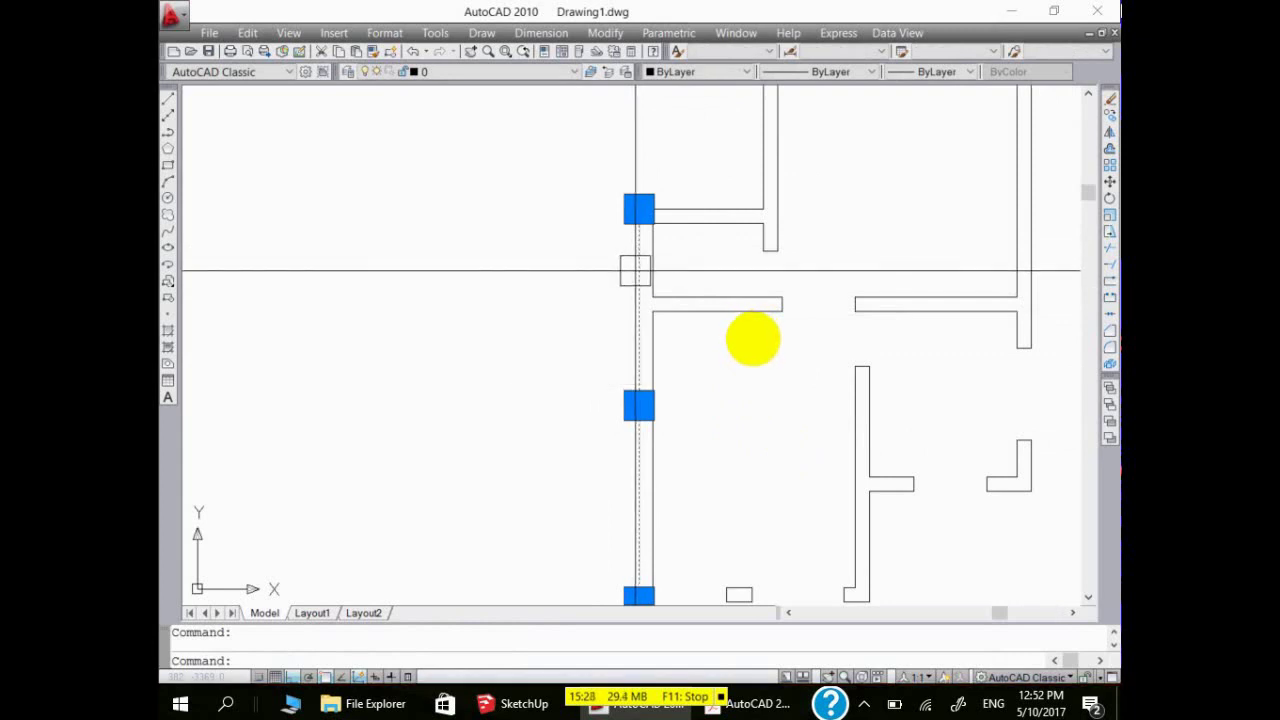
scroll(647, 238, "down", 2)
key("Escape")
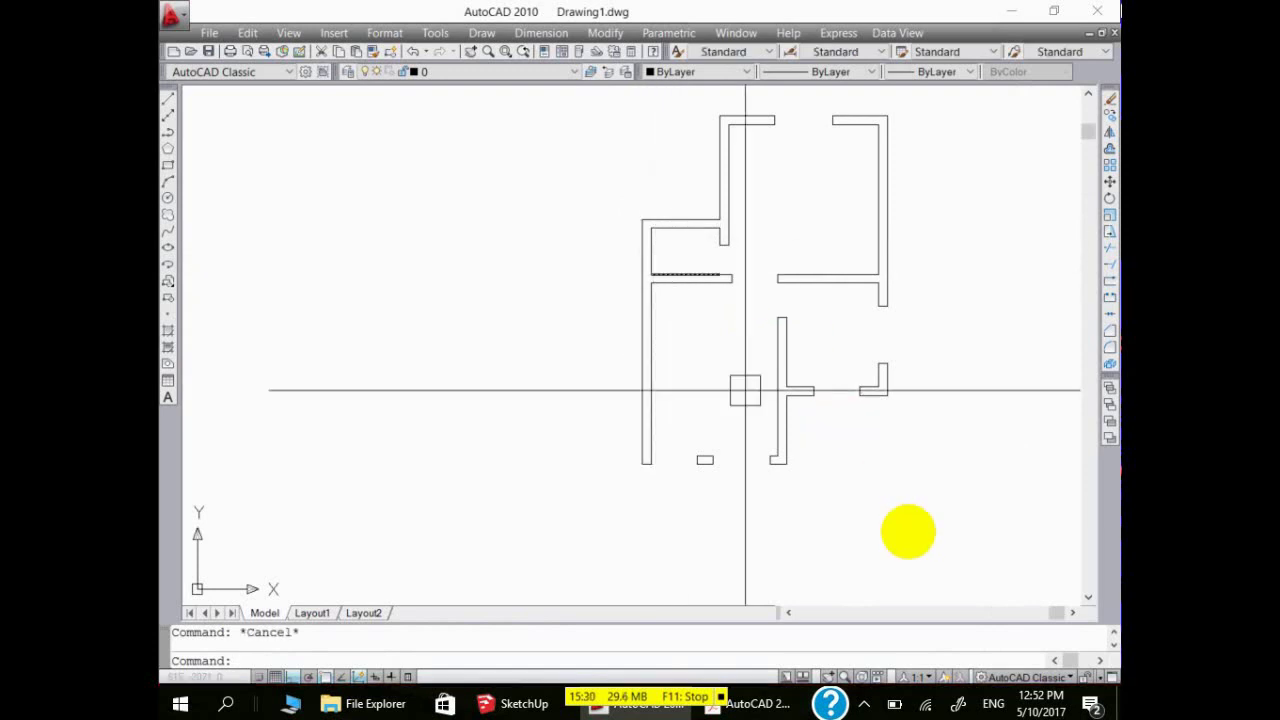
scroll(730, 460, "up", 2)
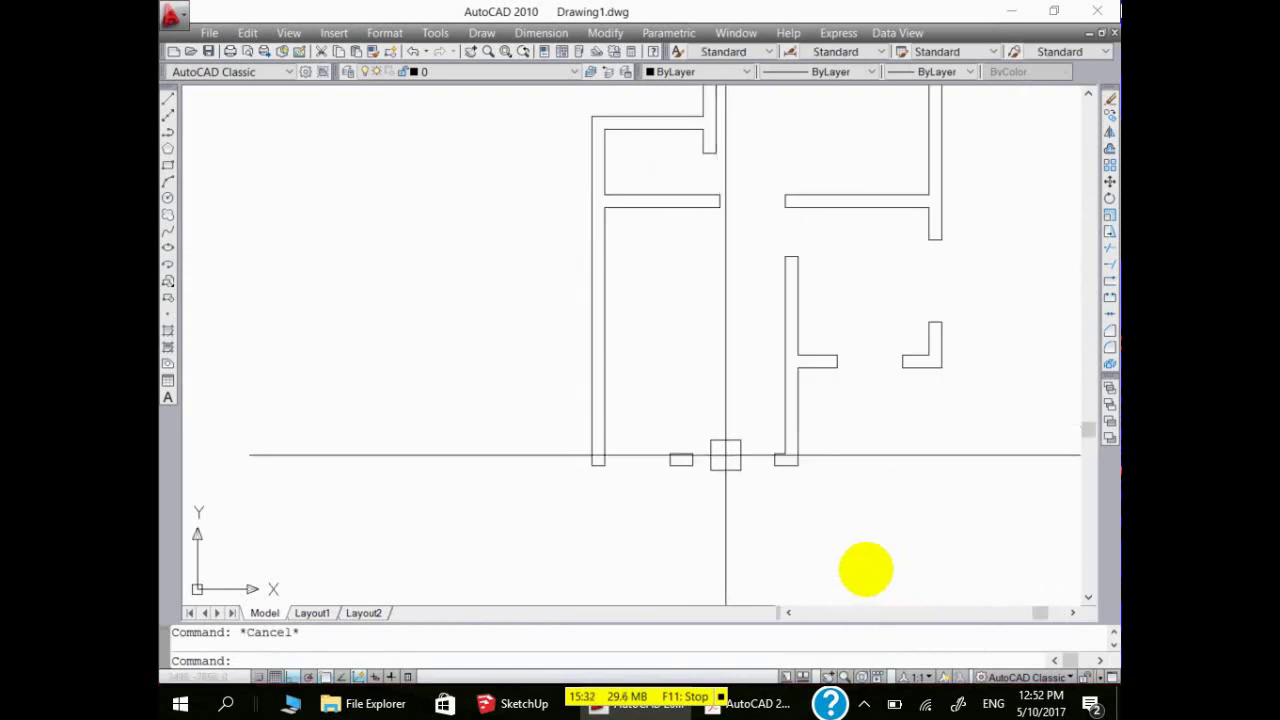
Draw a short centre line across the left wall from its midpoint to the outer face.
type("l")
key("Return")
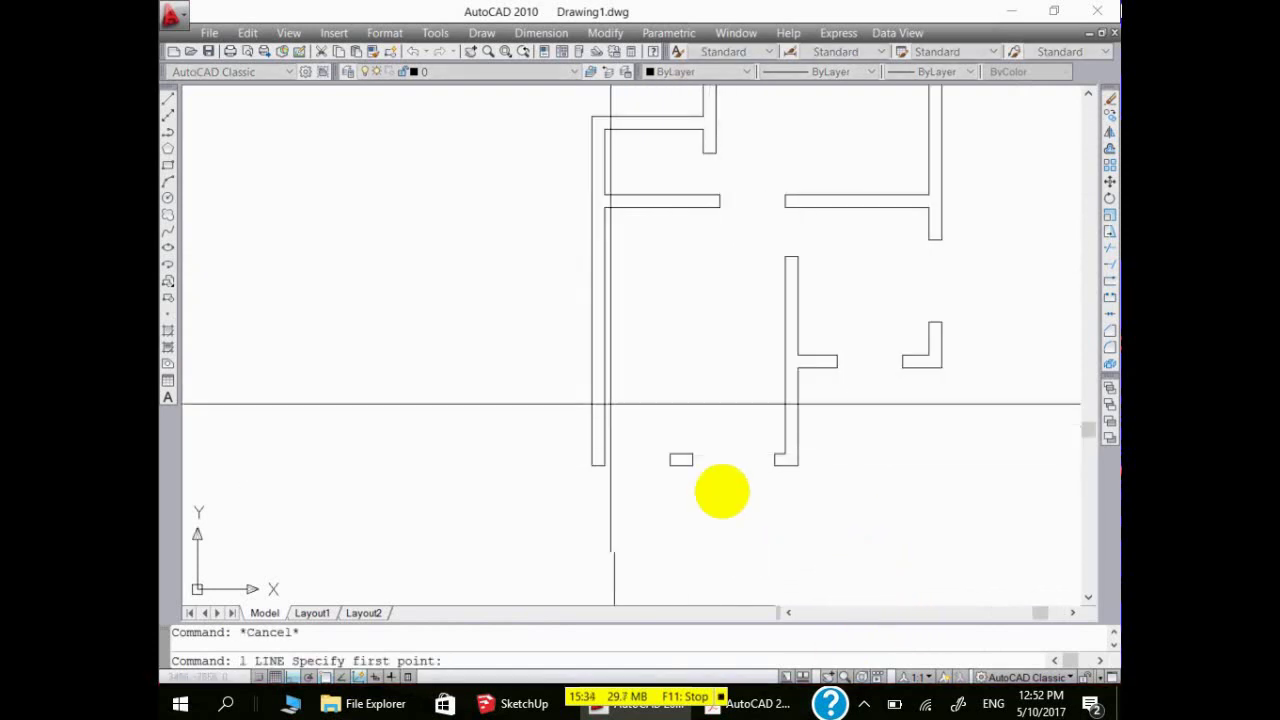
left_click(604, 331)
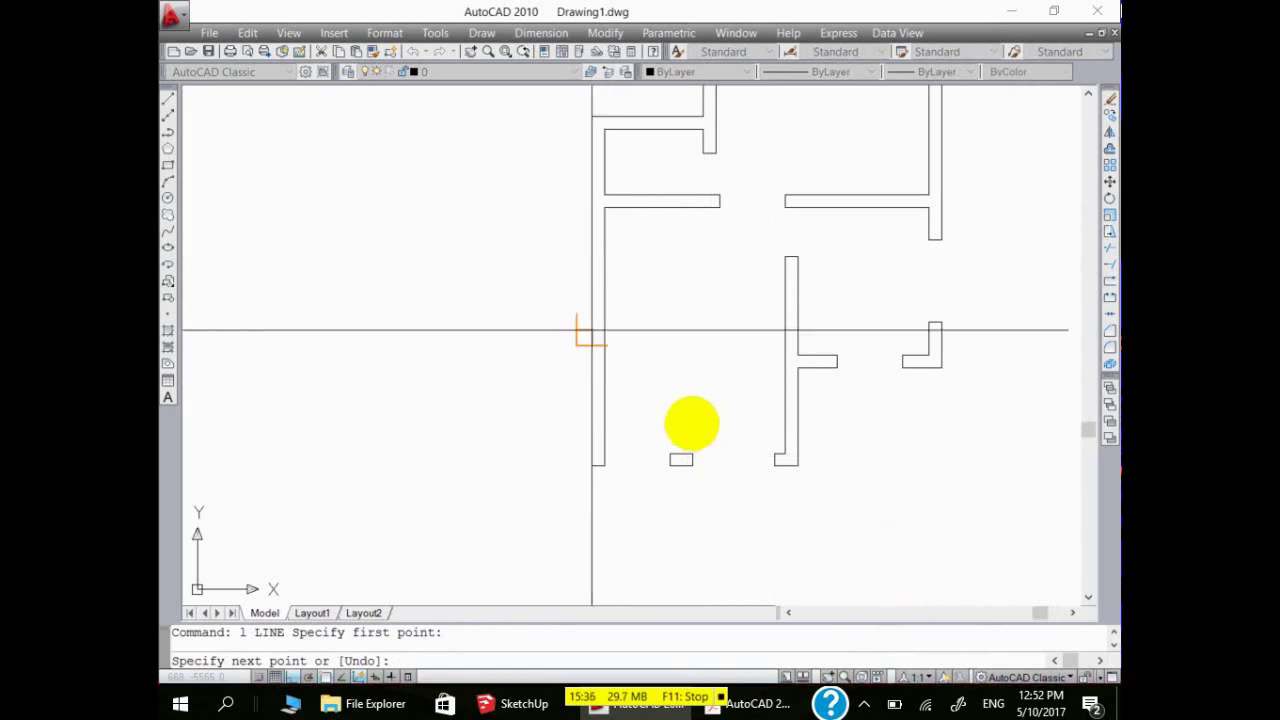
left_click(592, 331)
key("Escape")
Offset the centre line 750 to mark the edge of the opening.
type("o")
key("Return")
type("750")
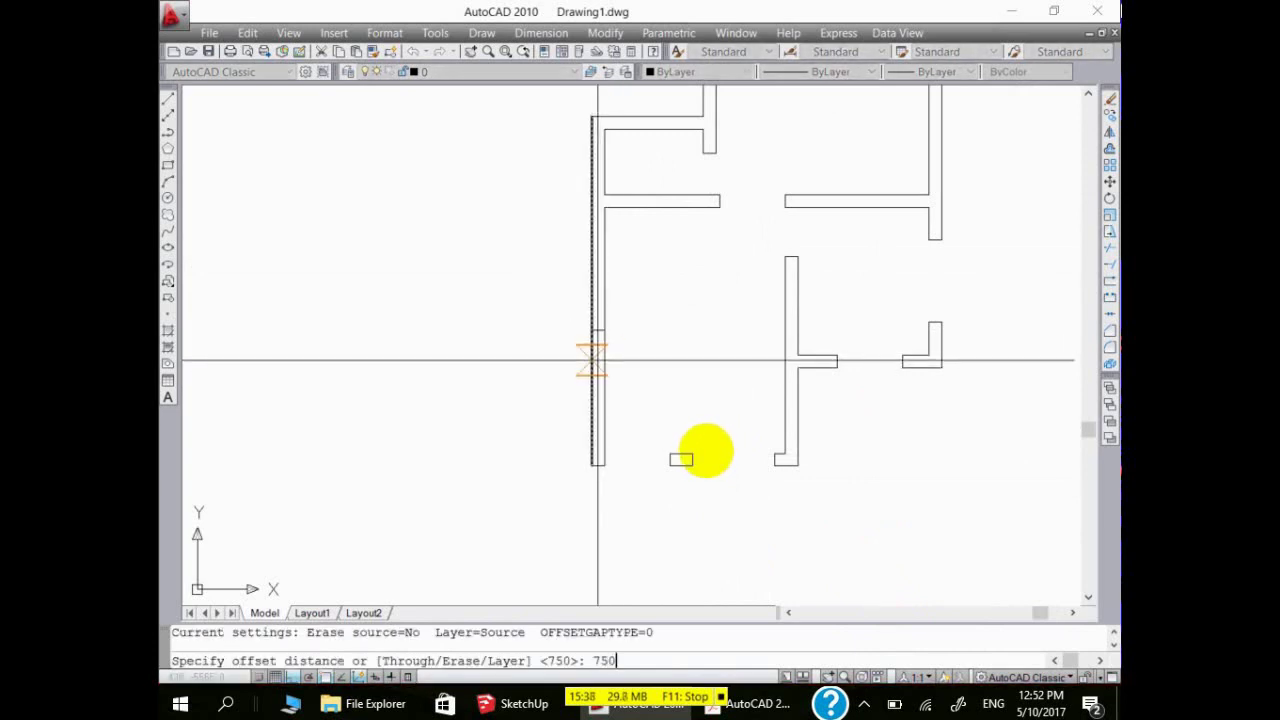
key("Return")
left_click(605, 310)
left_click(602, 327)
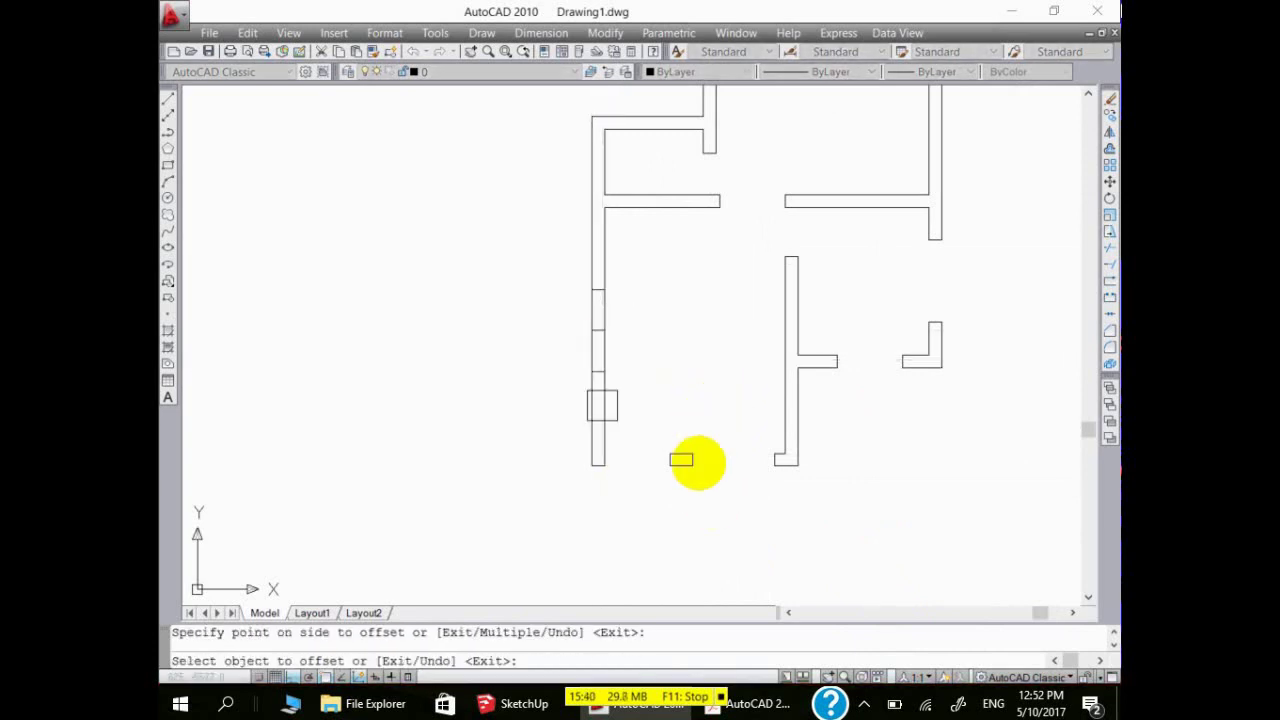
key("Escape")
left_click(691, 417)
key("Escape")
Trim the inner and outer wall segments out of the opening.
type("t")
key("Return")
key("Return")
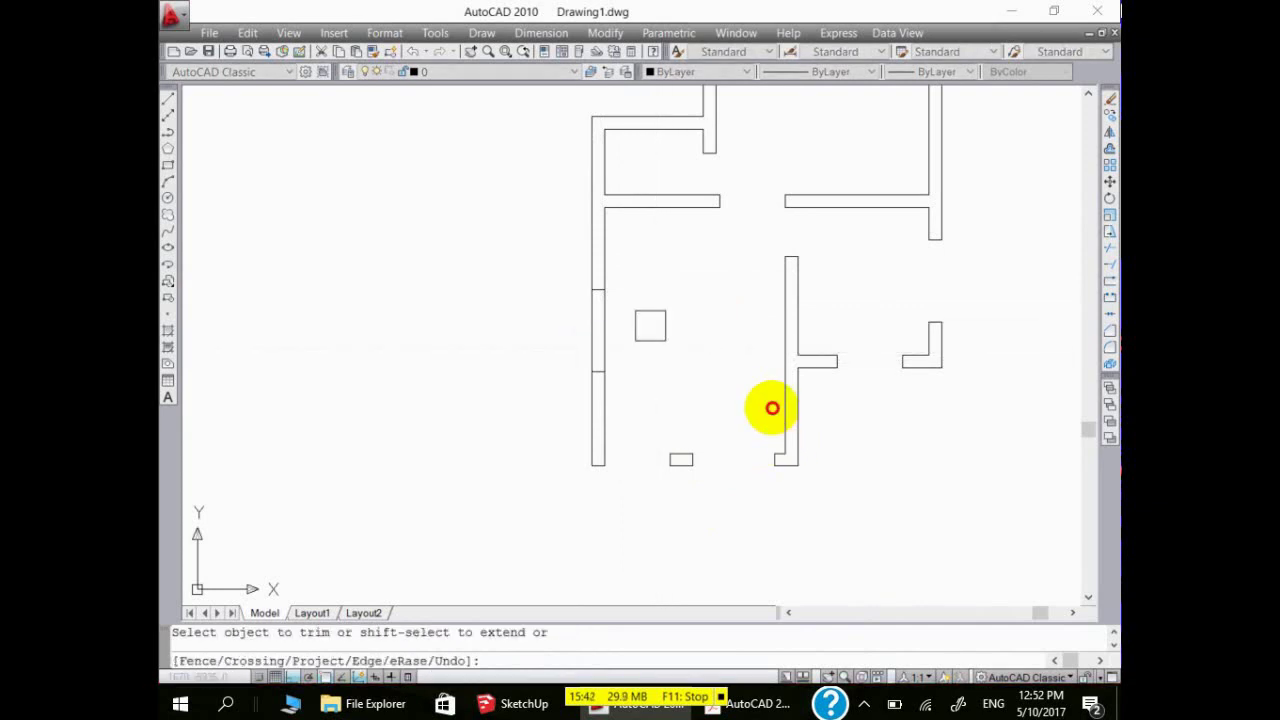
left_click(592, 330)
left_click(605, 330)
key("Escape")
type("l")
key("Return")
scroll(565, 330, "up", 3)
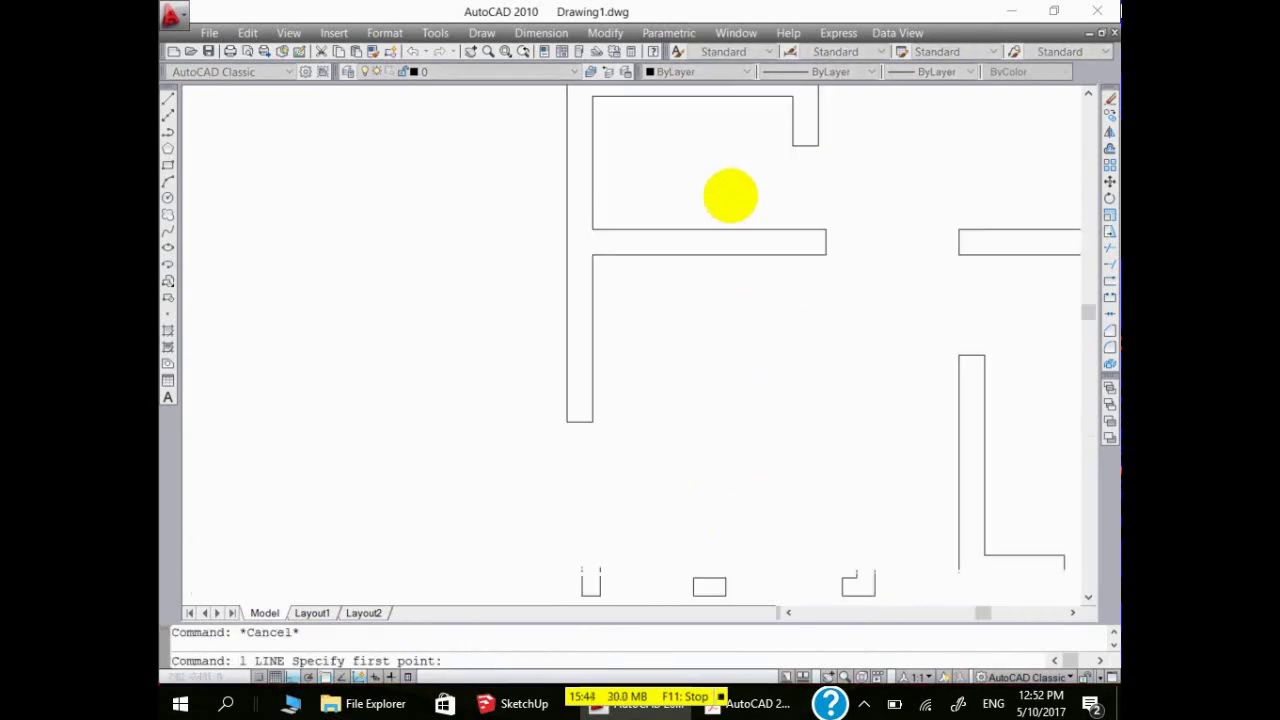
left_click(592, 162)
key("Escape")
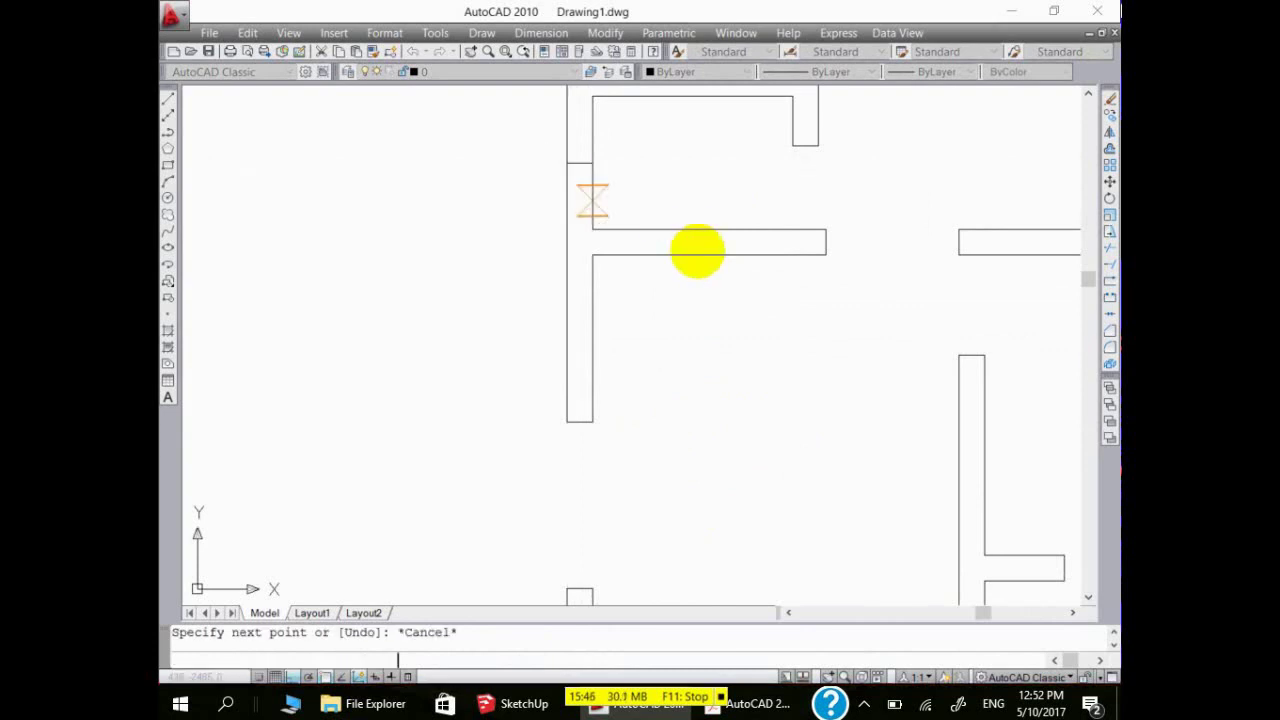
Offset the left wall line 450 inward to mark another opening's jamb.
type("o")
key("Return")
type("450")
key("Return")
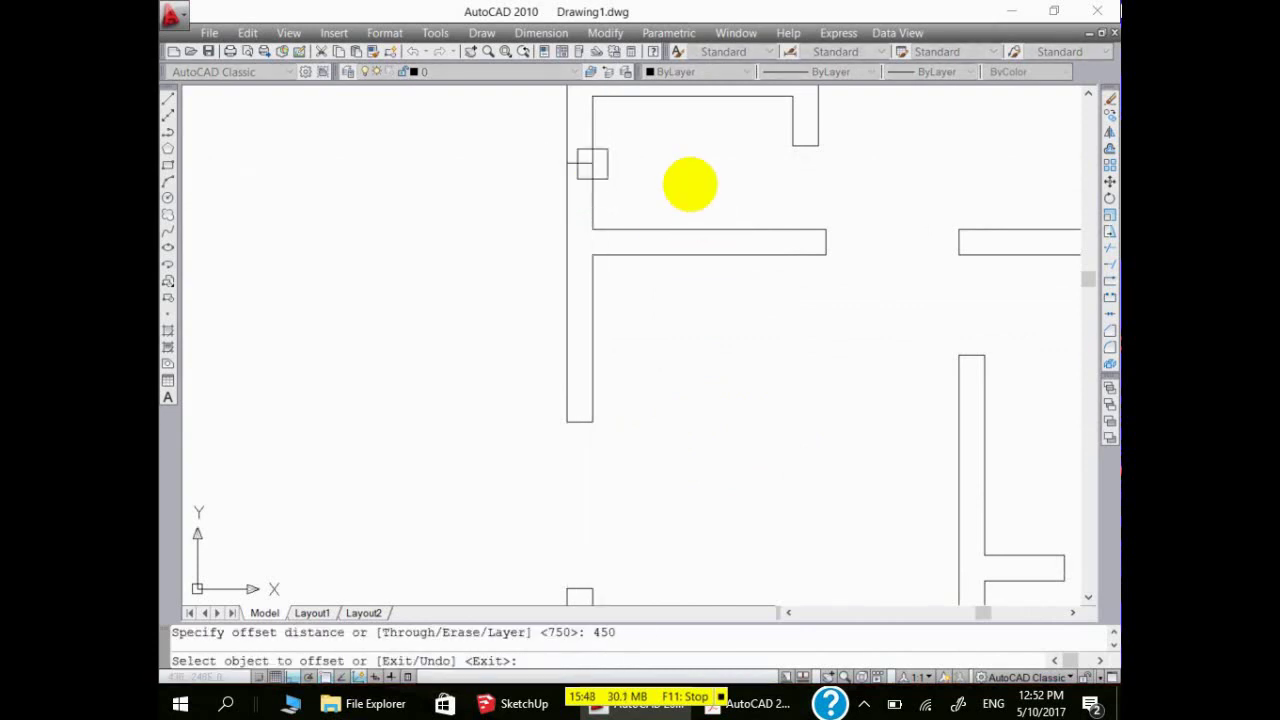
left_click(591, 163)
scroll(600, 157, "up", 3)
left_click(604, 152)
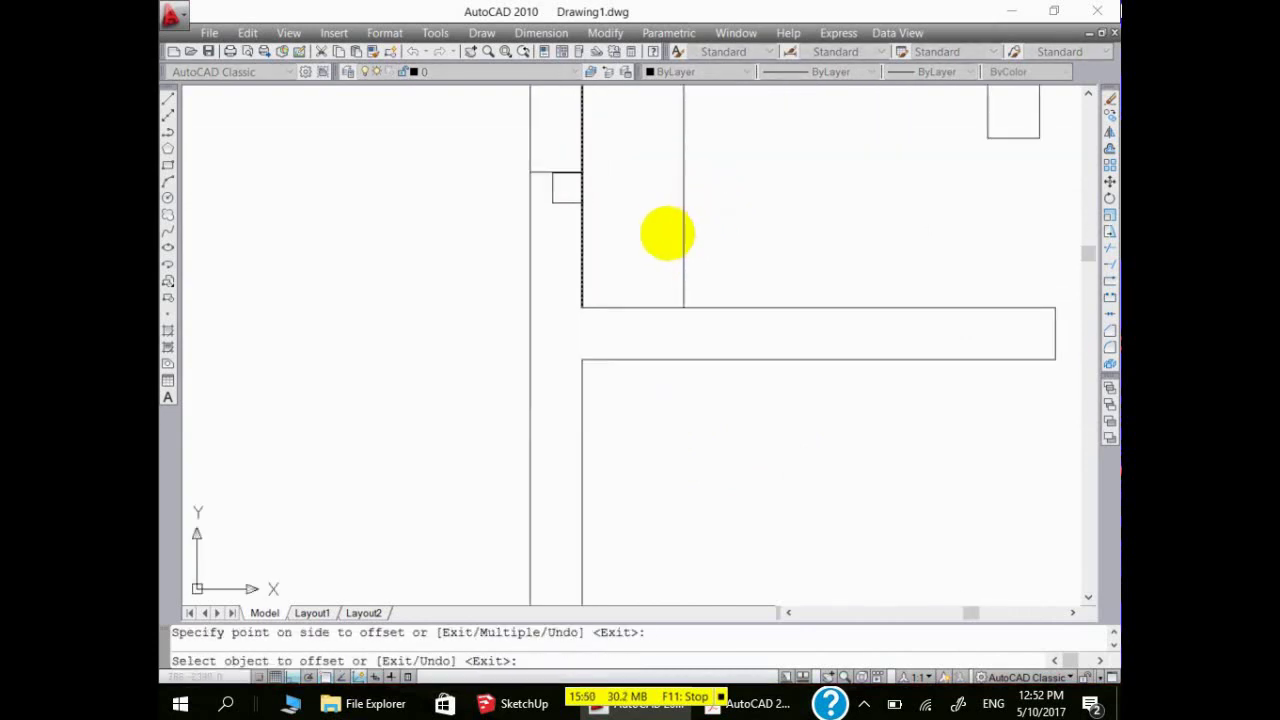
left_click(660, 200)
key("Escape")
left_click(510, 172)
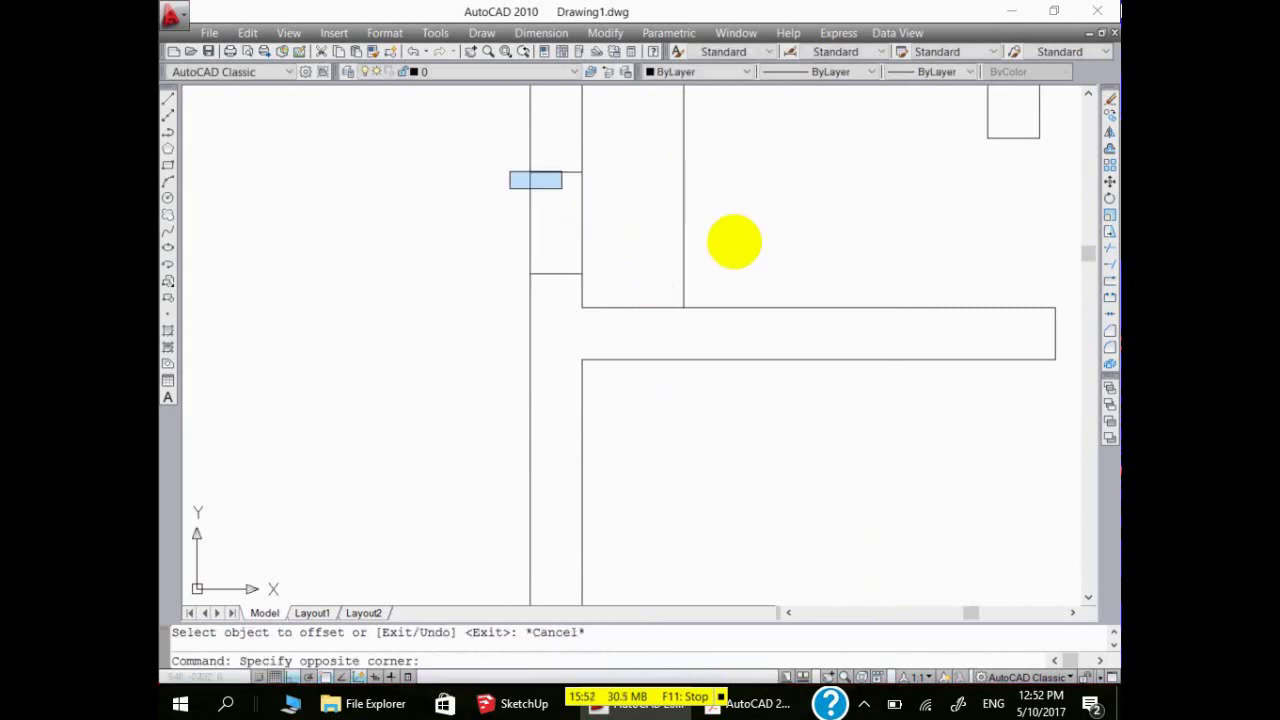
left_click(615, 188)
key("Escape")
Run a crossing trim over the lower left wall, then zoom out.
scroll(610, 315, "down", 2)
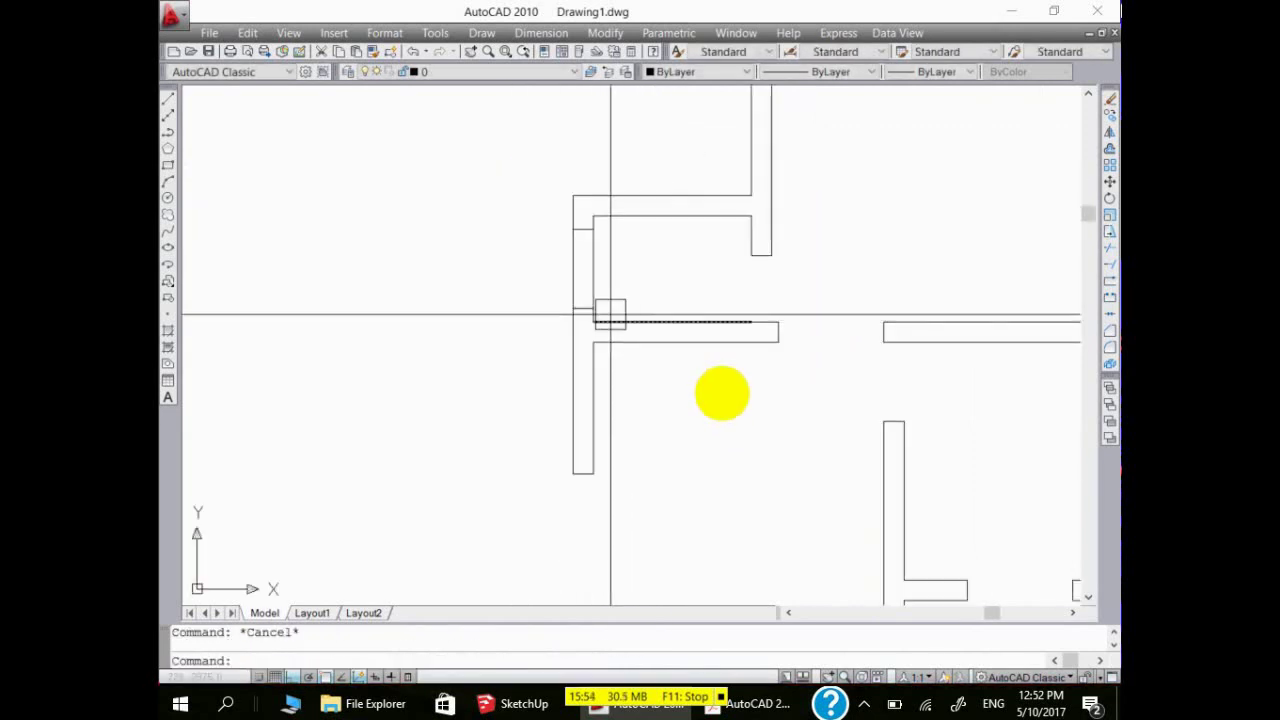
type("tr")
key("Return")
key("Return")
middle_click_drag(610, 315, 520, 300)
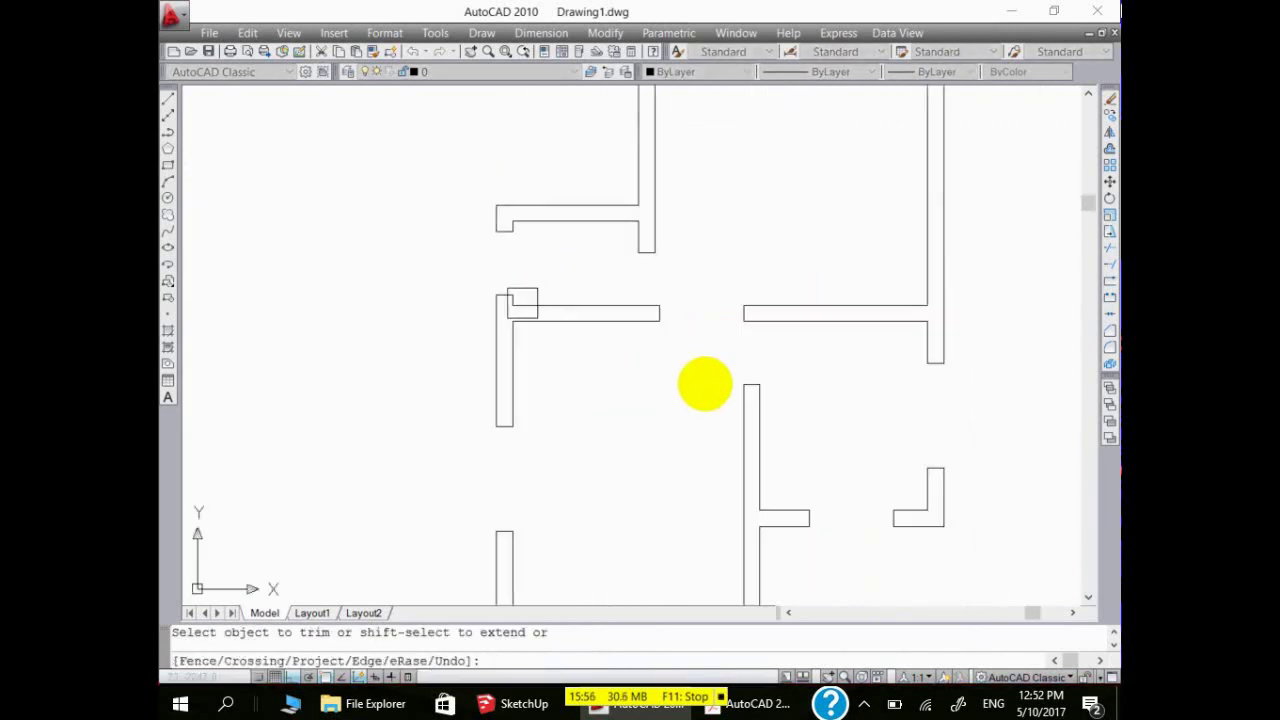
key("Escape")
scroll(628, 273, "down", 3)
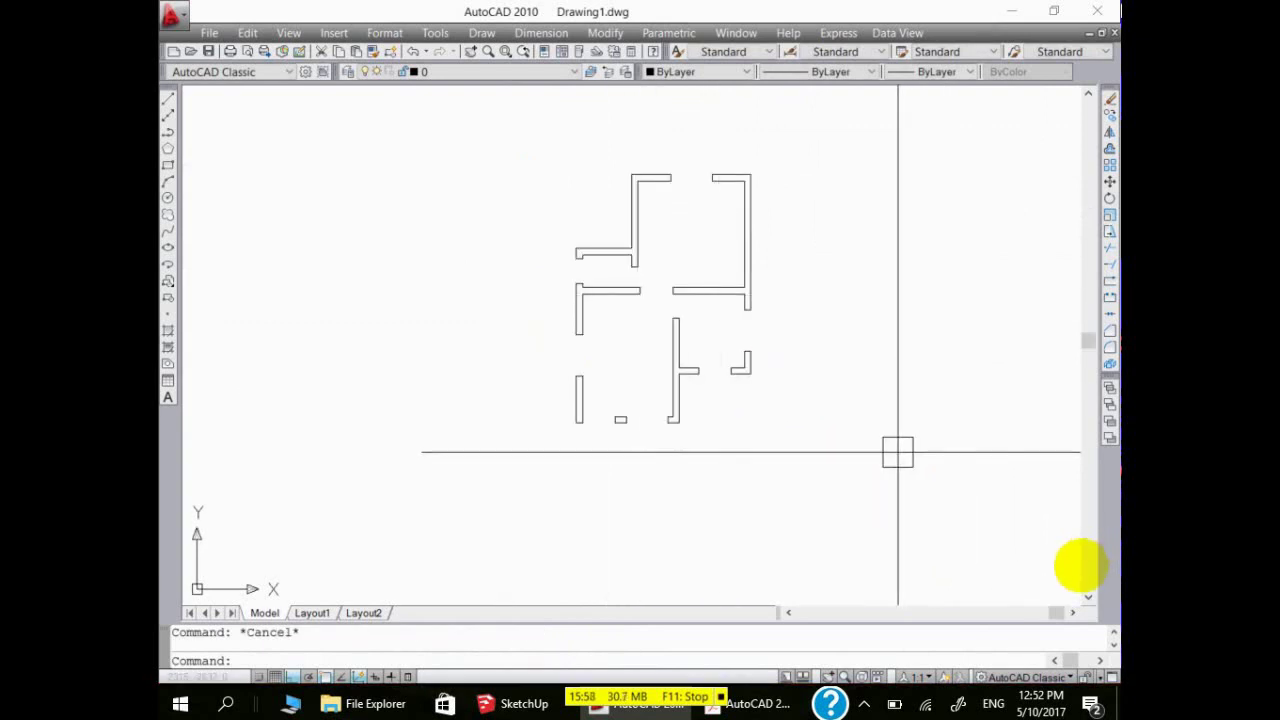
Draw the first two jamb rectangles across the wall openings.
type("rec")
key("Return")
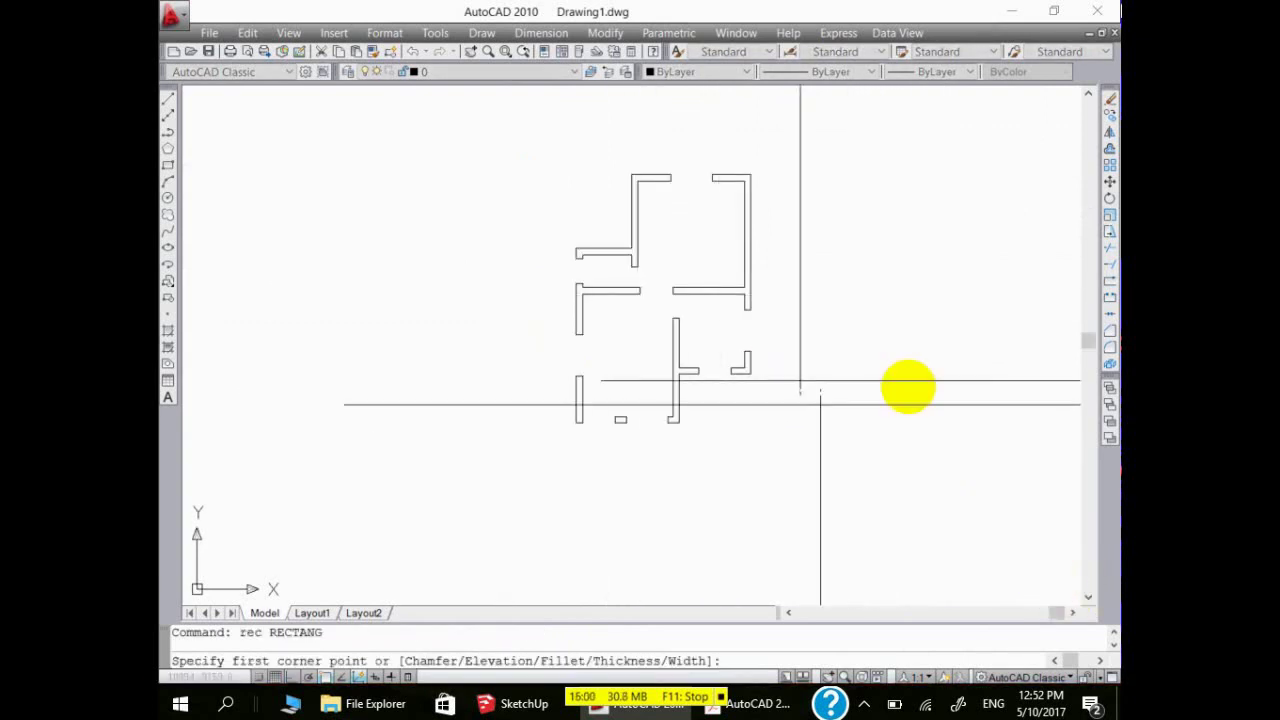
scroll(823, 386, "up", 1)
scroll(740, 230, "up", 3)
scroll(632, 190, "up", 1)
left_click(629, 217)
scroll(686, 223, "down", 1)
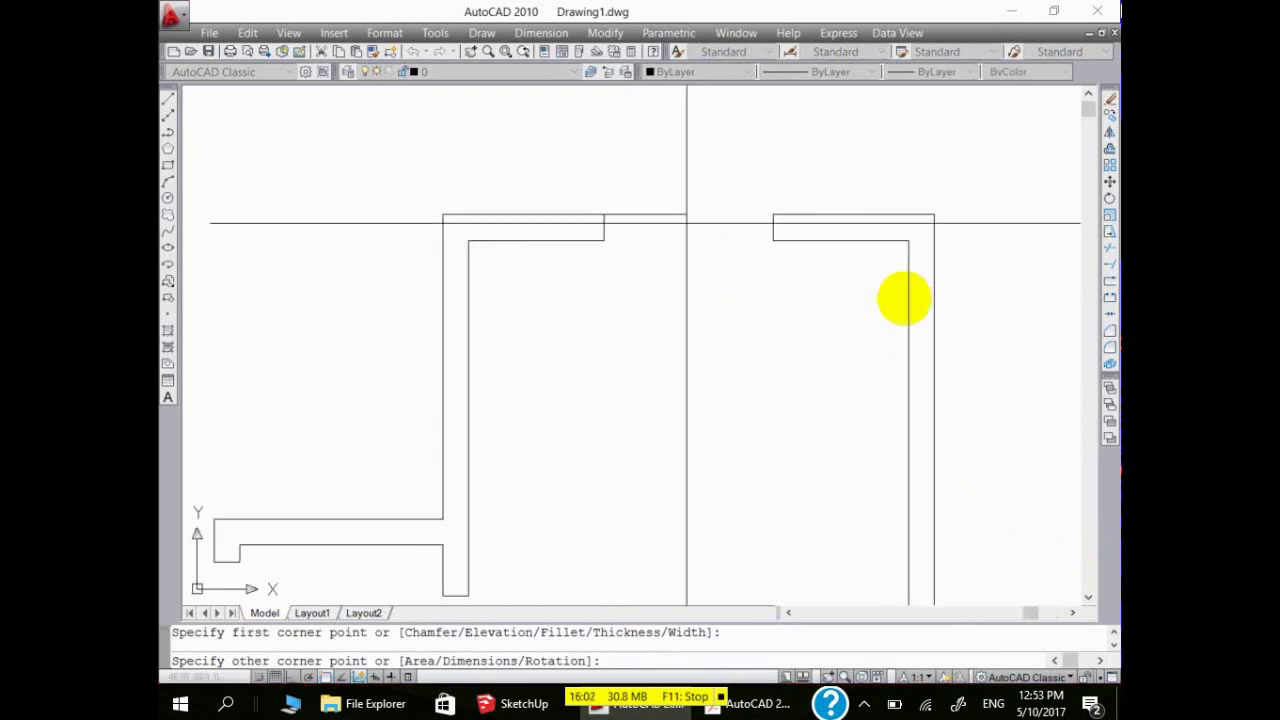
scroll(771, 237, "down", 3)
left_click(801, 387)
key("Return")
scroll(801, 387, "up", 3)
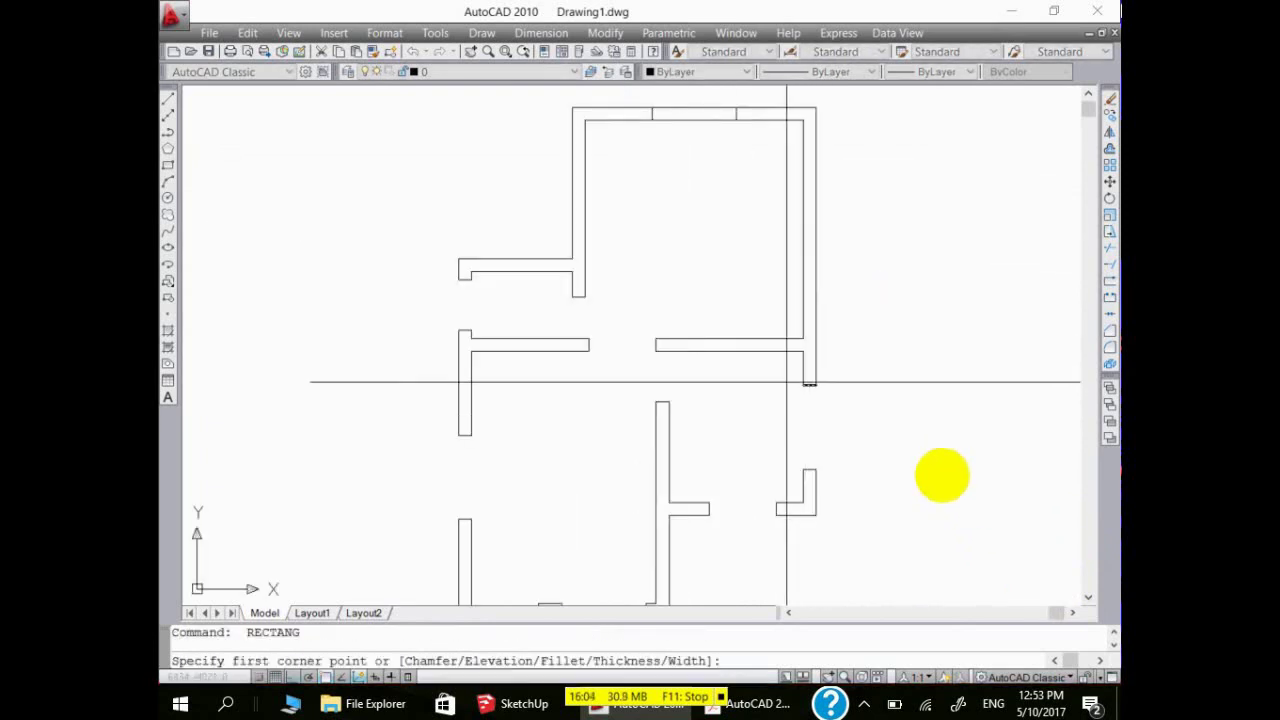
left_click(837, 465)
left_click(815, 469)
Draw two more jamb rectangles and erase the misplaced one beside the small box.
key("Return")
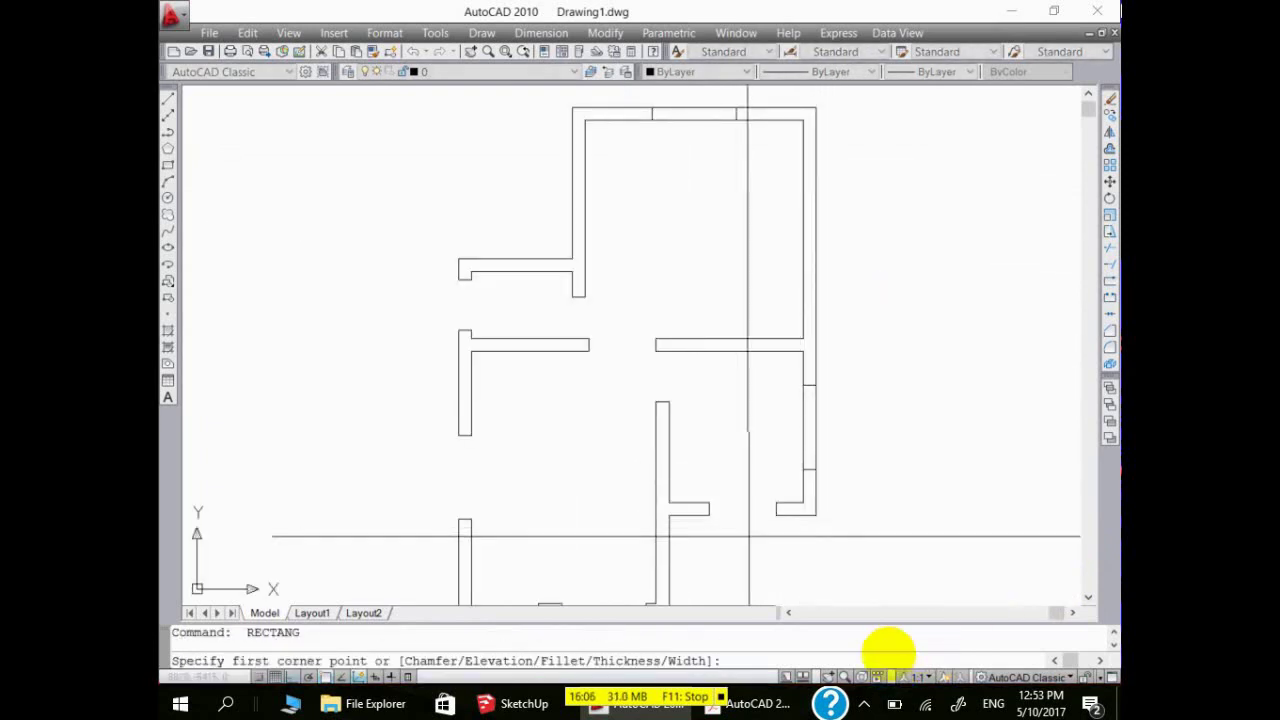
left_click(709, 515)
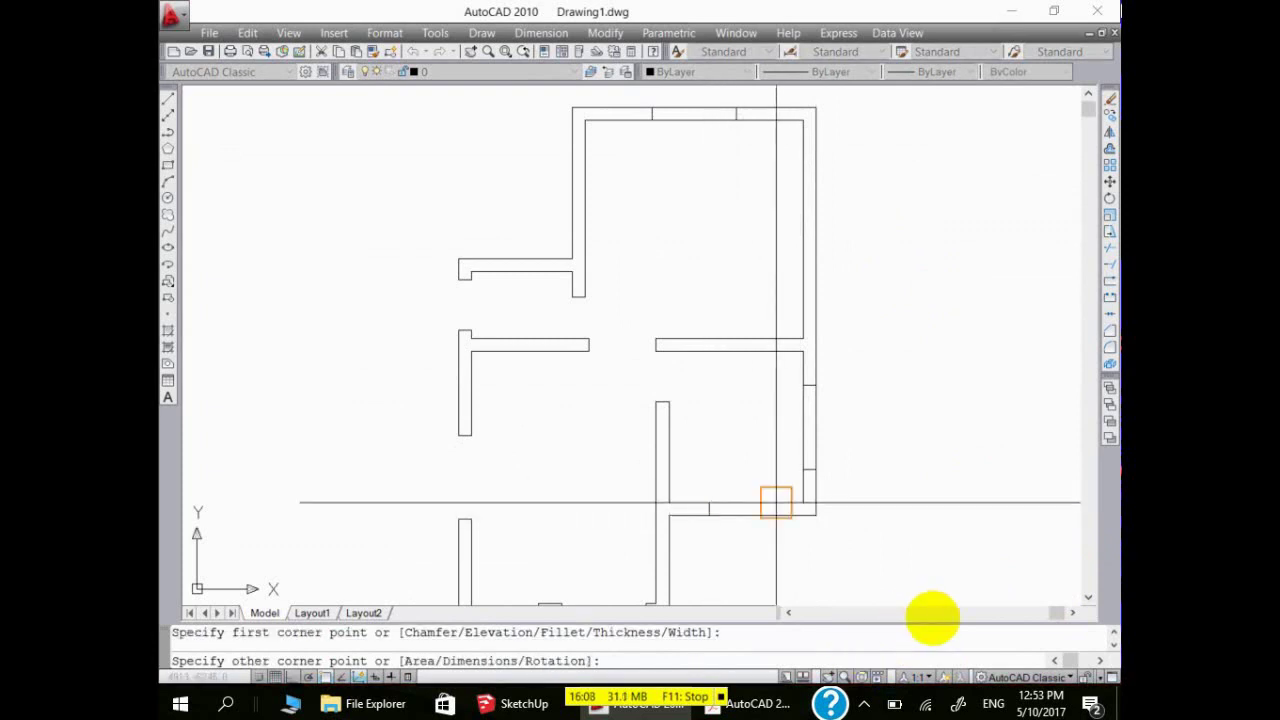
scroll(746, 329, "down", 2)
scroll(700, 420, "up", 3)
left_click(643, 449)
key("Return")
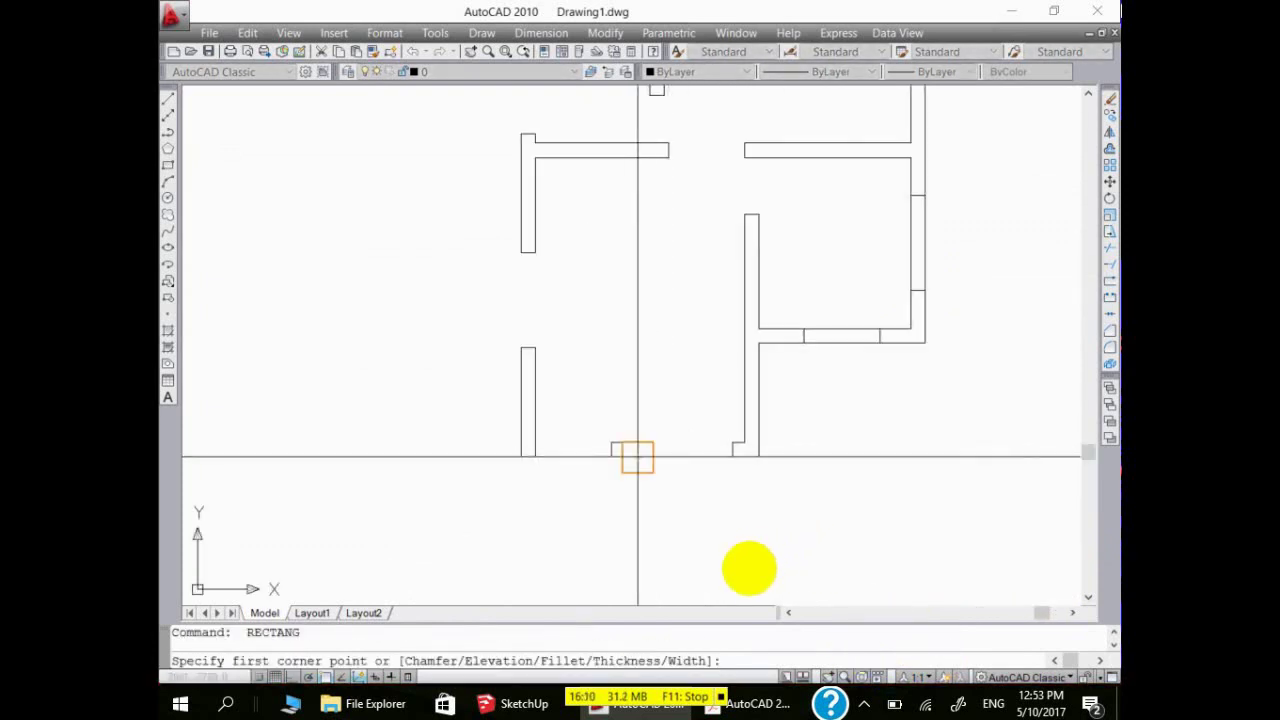
left_click(637, 456)
left_click(717, 443)
left_click(687, 456)
type("e")
key("Return")
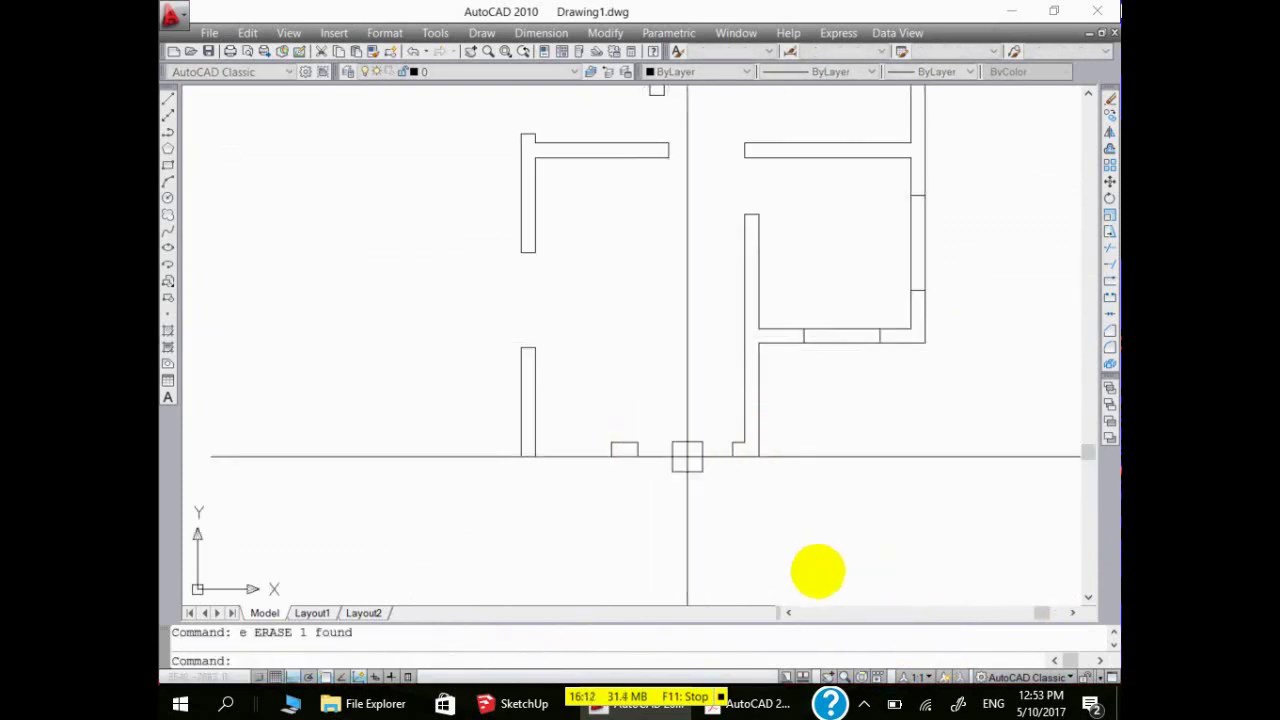
Redraw the jamb rectangle from the small box to the wall corner with REC.
type("rec")
key("Return")
scroll(676, 465, "up", 2)
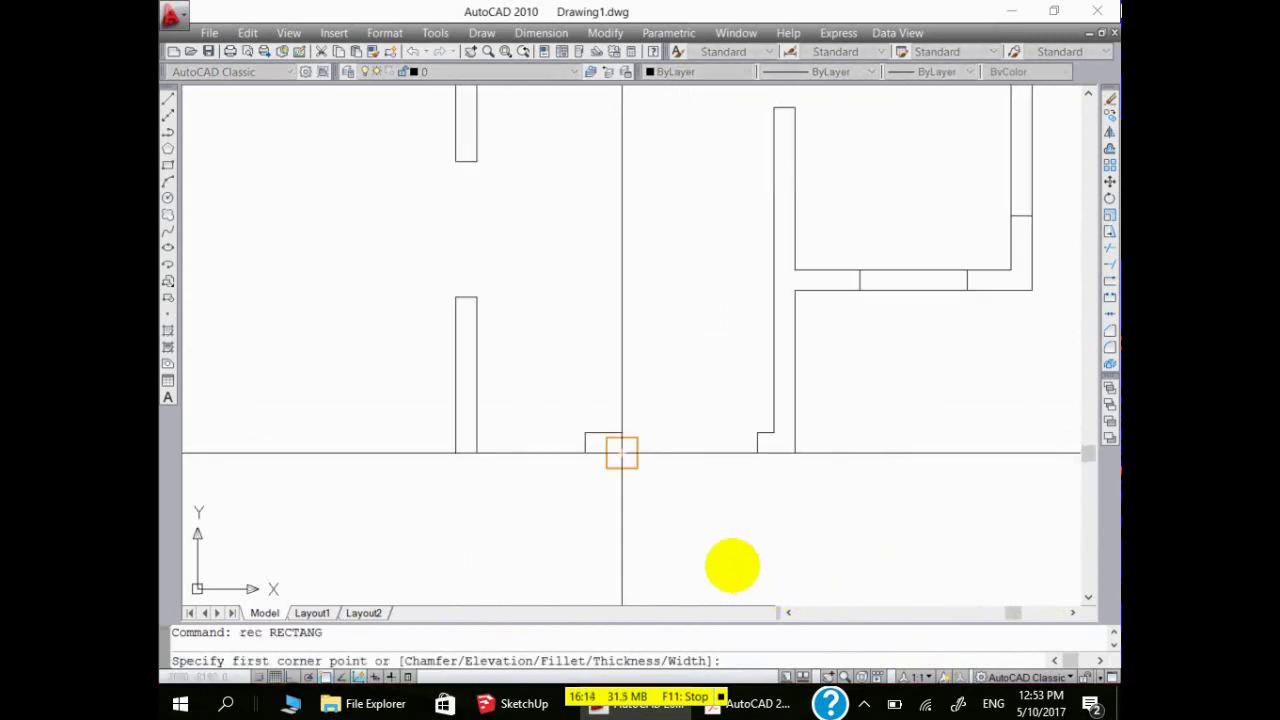
left_click(622, 452)
left_click(757, 433)
key("Return")
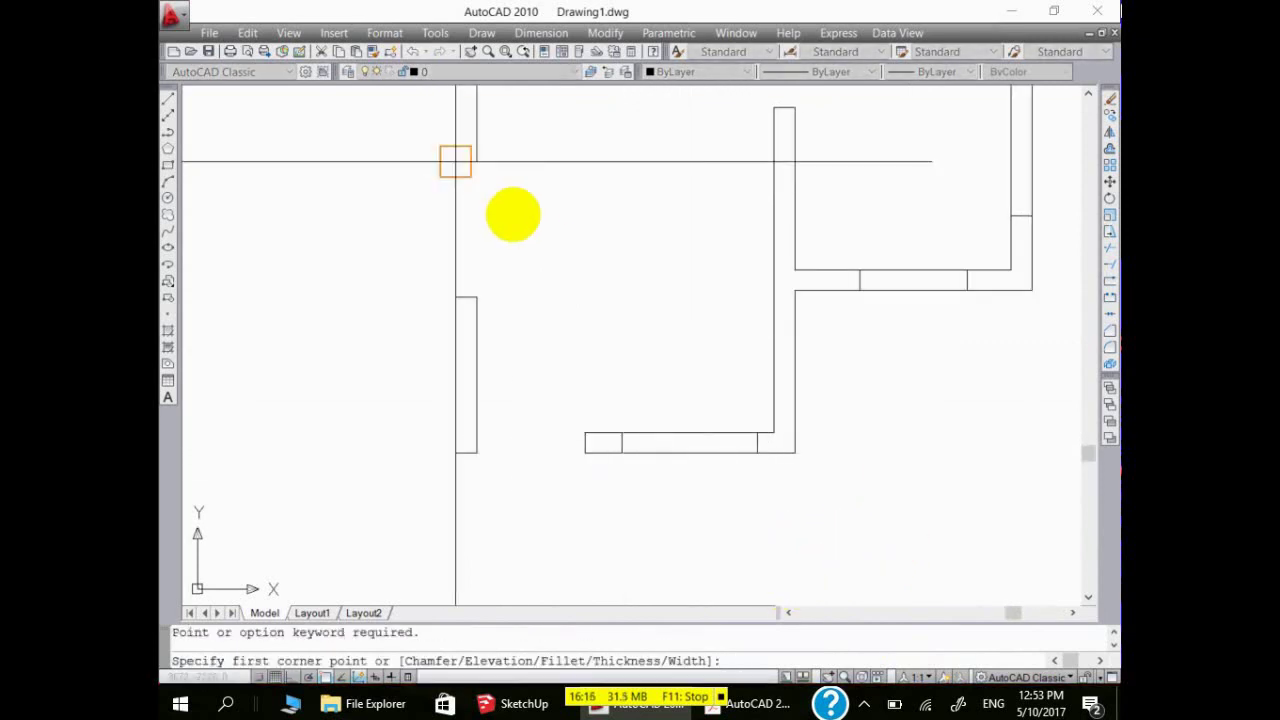
left_click(483, 293)
scroll(611, 286, "down", 2)
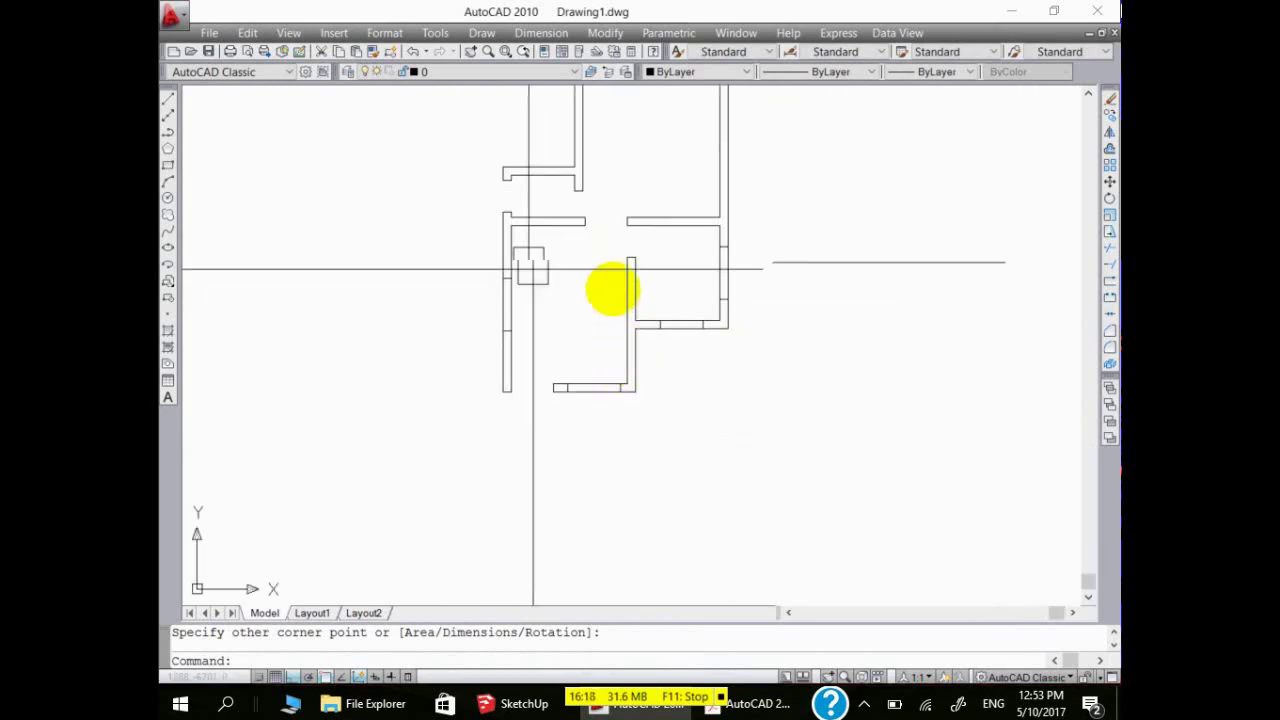
scroll(572, 237, "up", 2)
key("Escape")
key("Return")
left_click(478, 190)
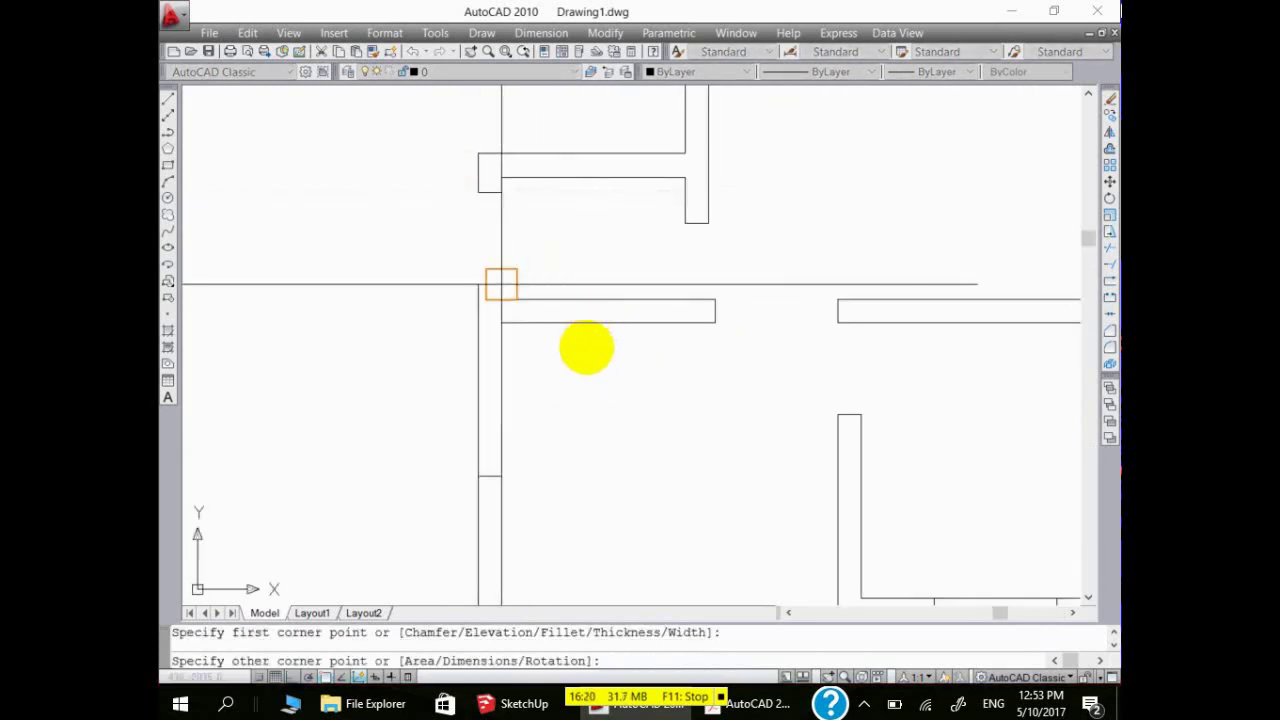
scroll(586, 354, "down", 2)
scroll(592, 294, "down", 2)
key("Escape")
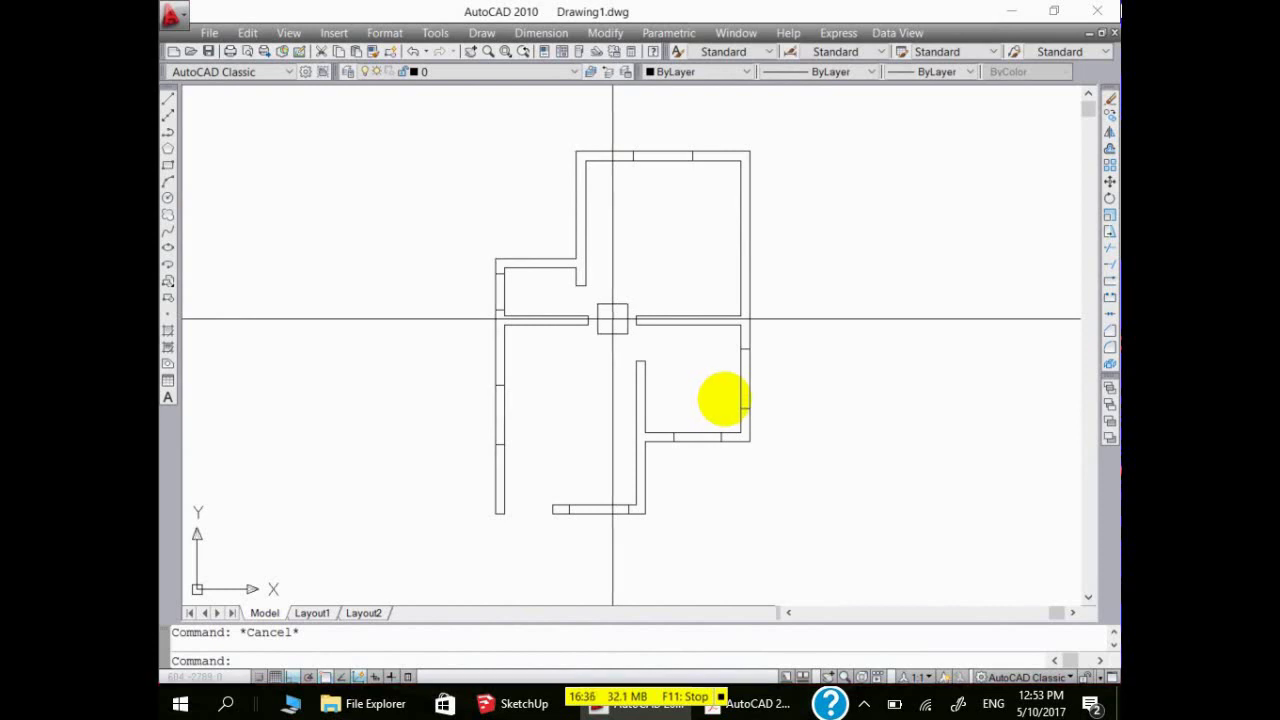
Draw a line across the top window opening and try offsetting it by 50.
type("l")
key("Return")
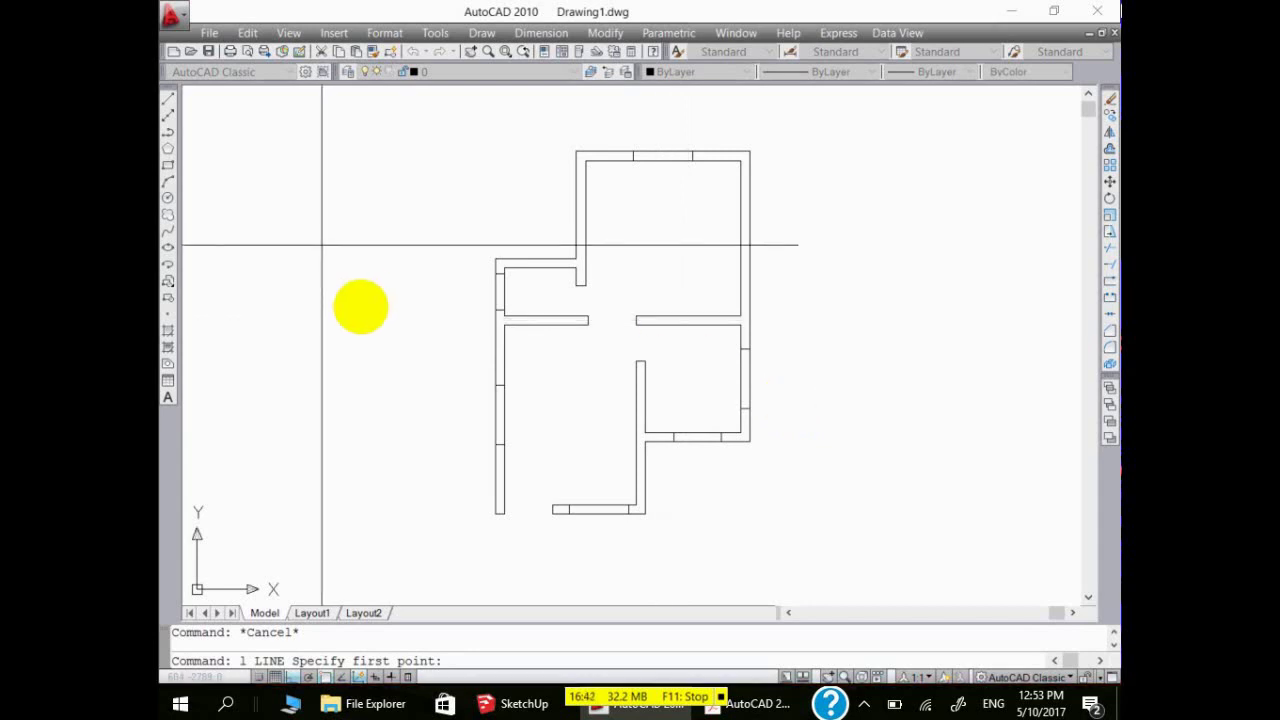
scroll(694, 160, "up", 4)
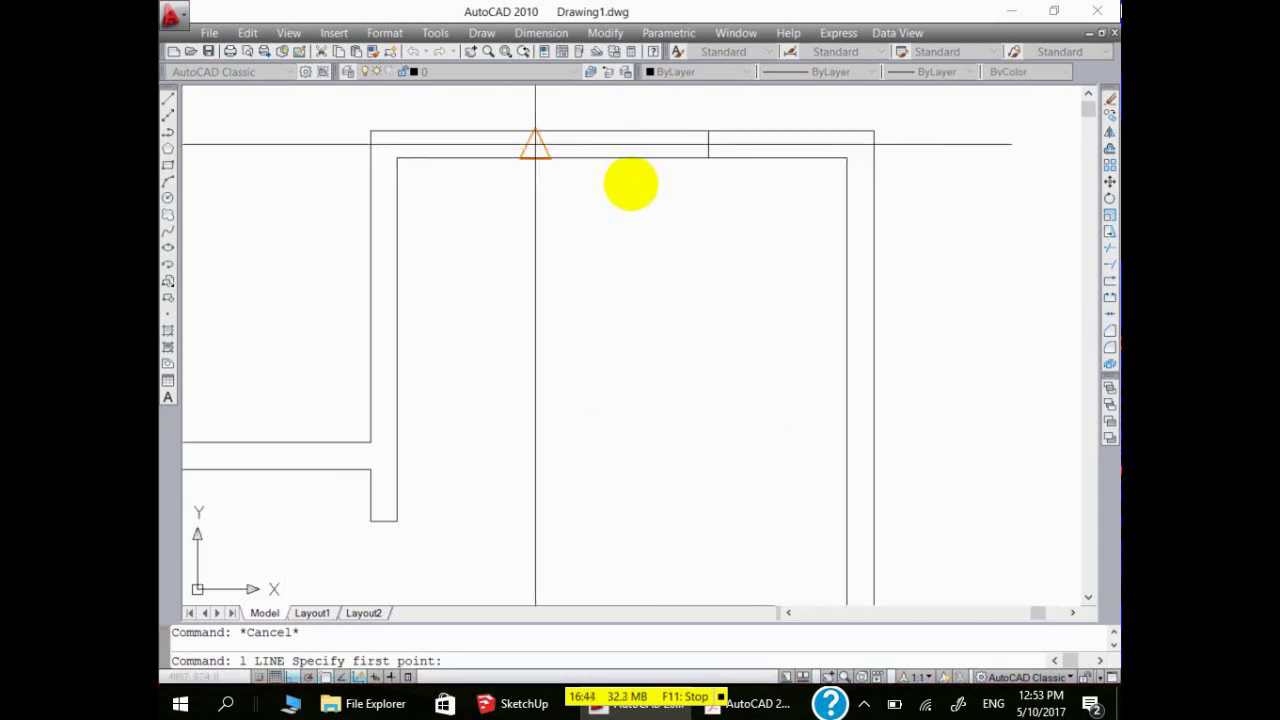
scroll(654, 193, "up", 1)
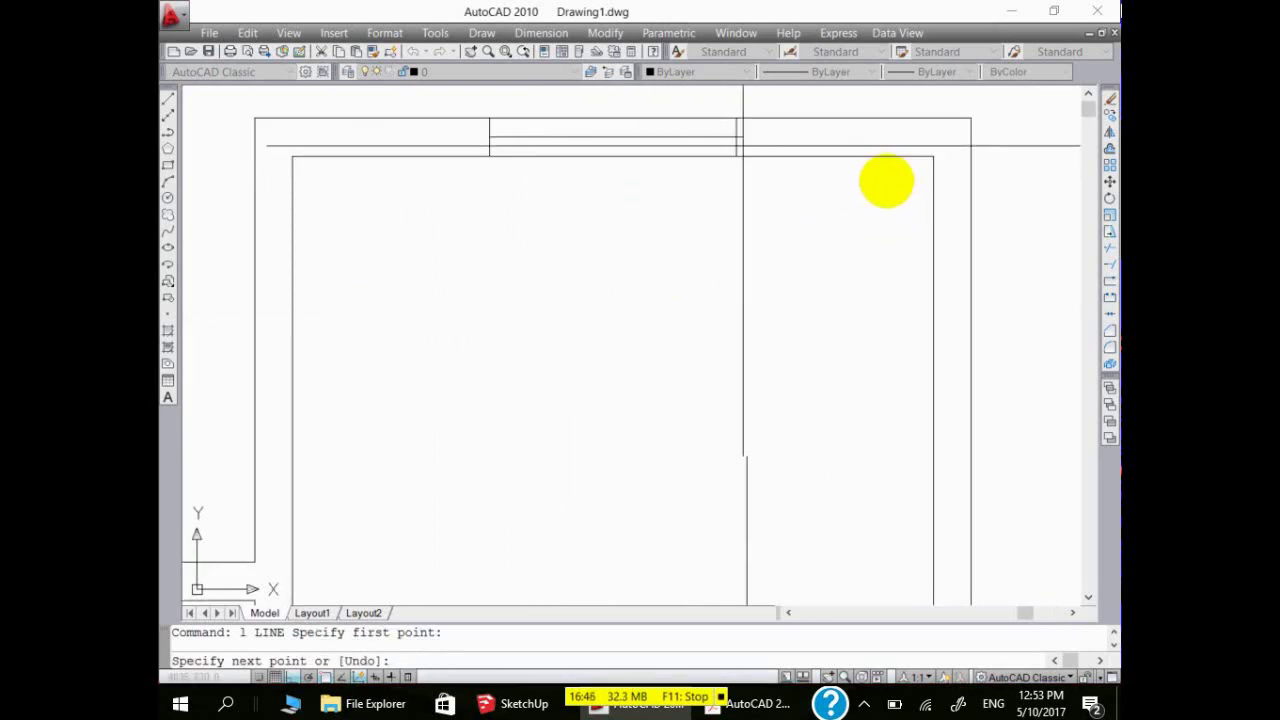
left_click(736, 135)
key("Return")
type("o")
key("Return")
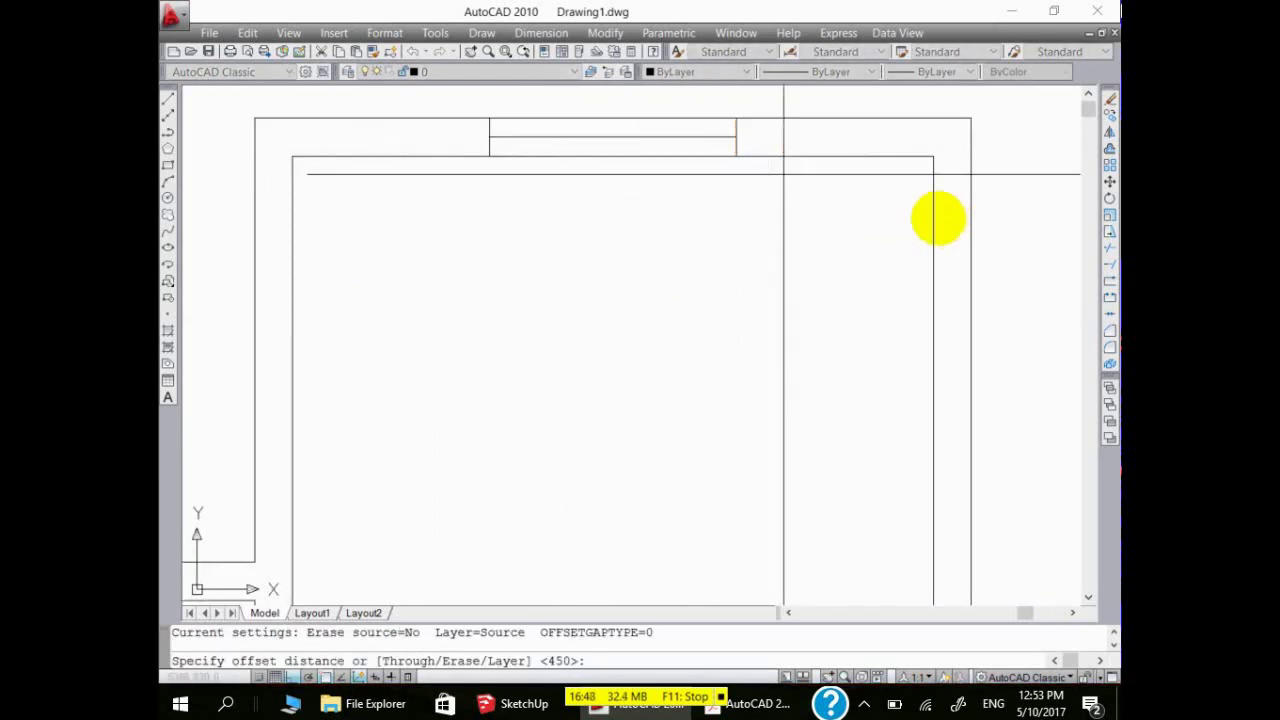
key("Return")
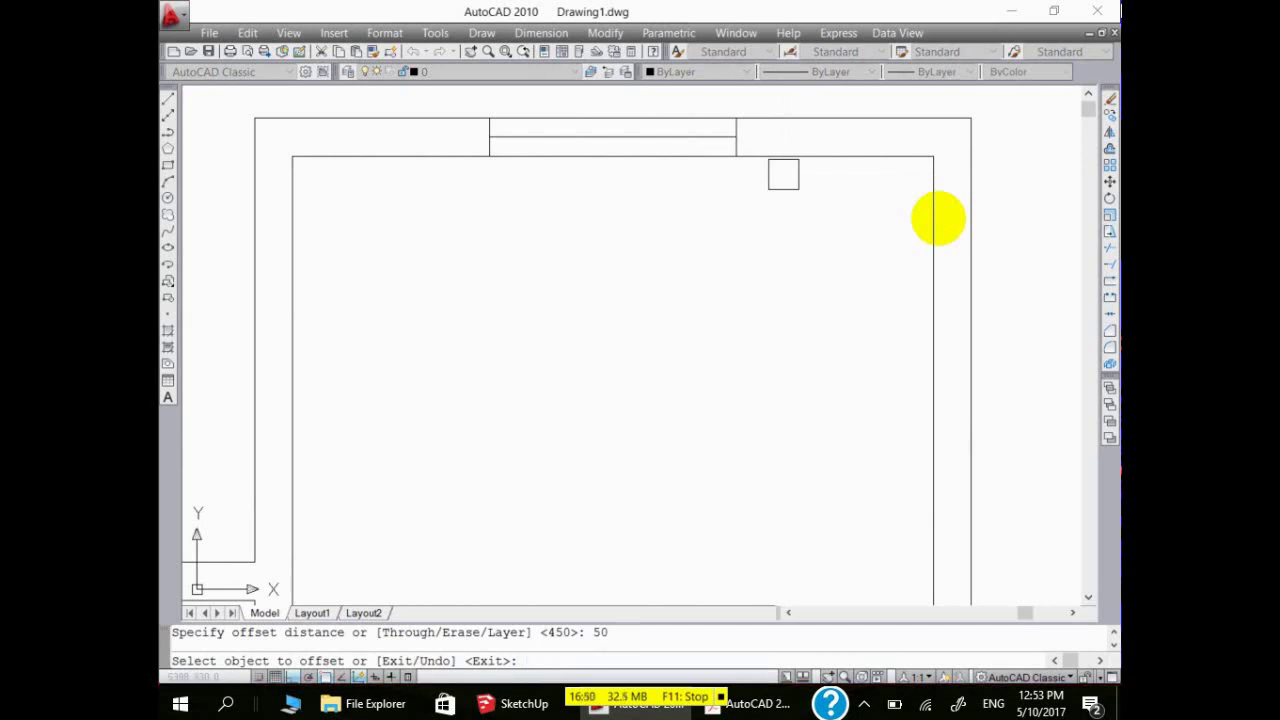
scroll(671, 166, "up", 2)
left_click(651, 126)
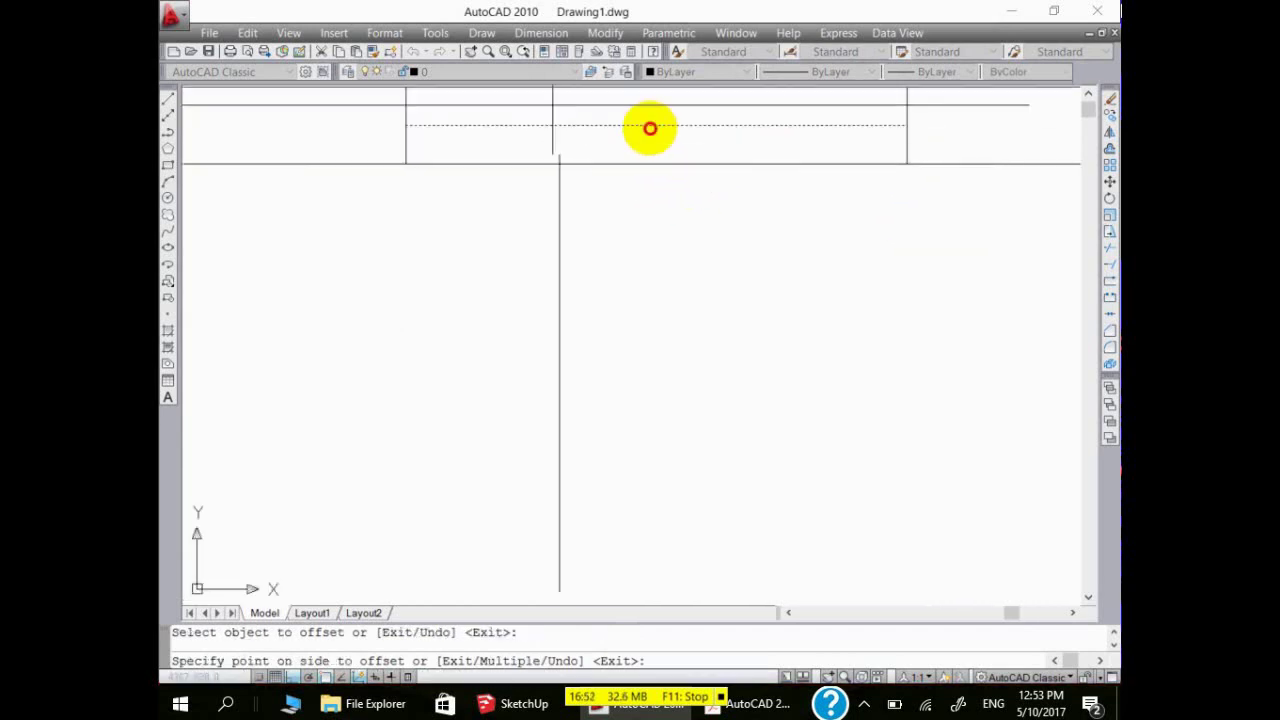
key("Escape")
Erase the stray lines inside the top window opening and start MLINE with ML.
scroll(477, 129, "down", 1)
left_click(486, 117)
type("e")
key("Return")
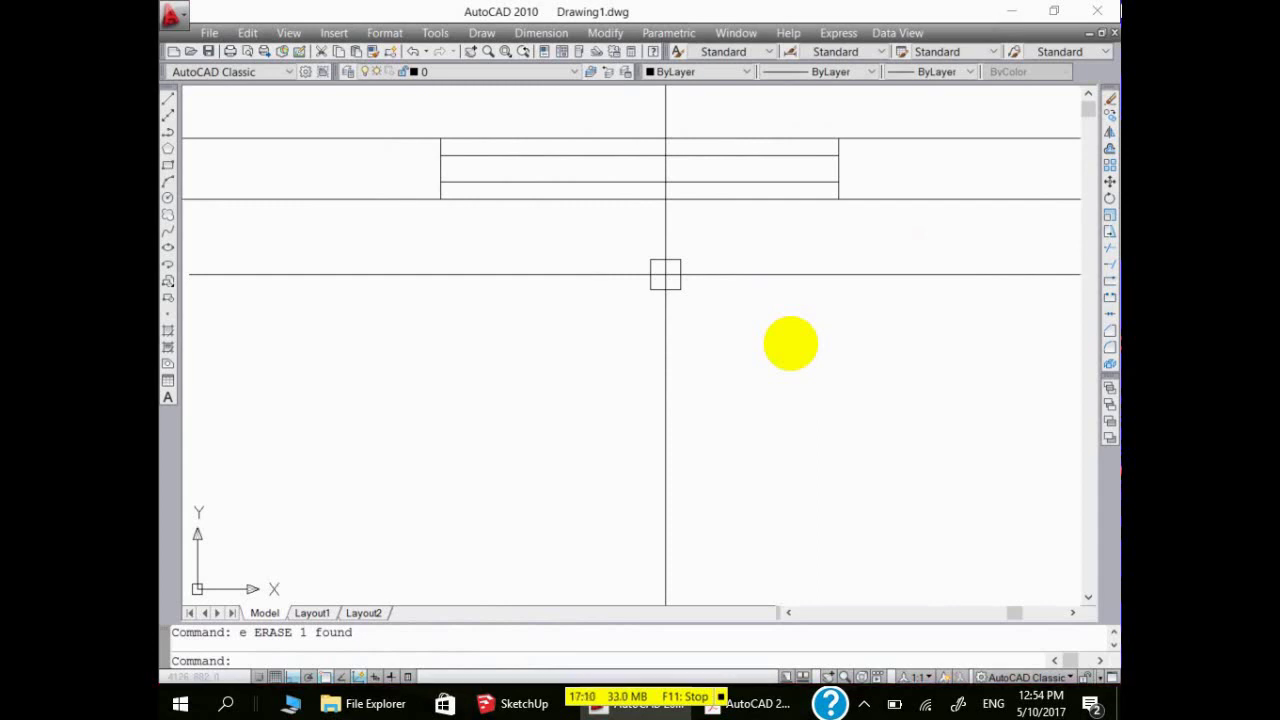
key("Escape")
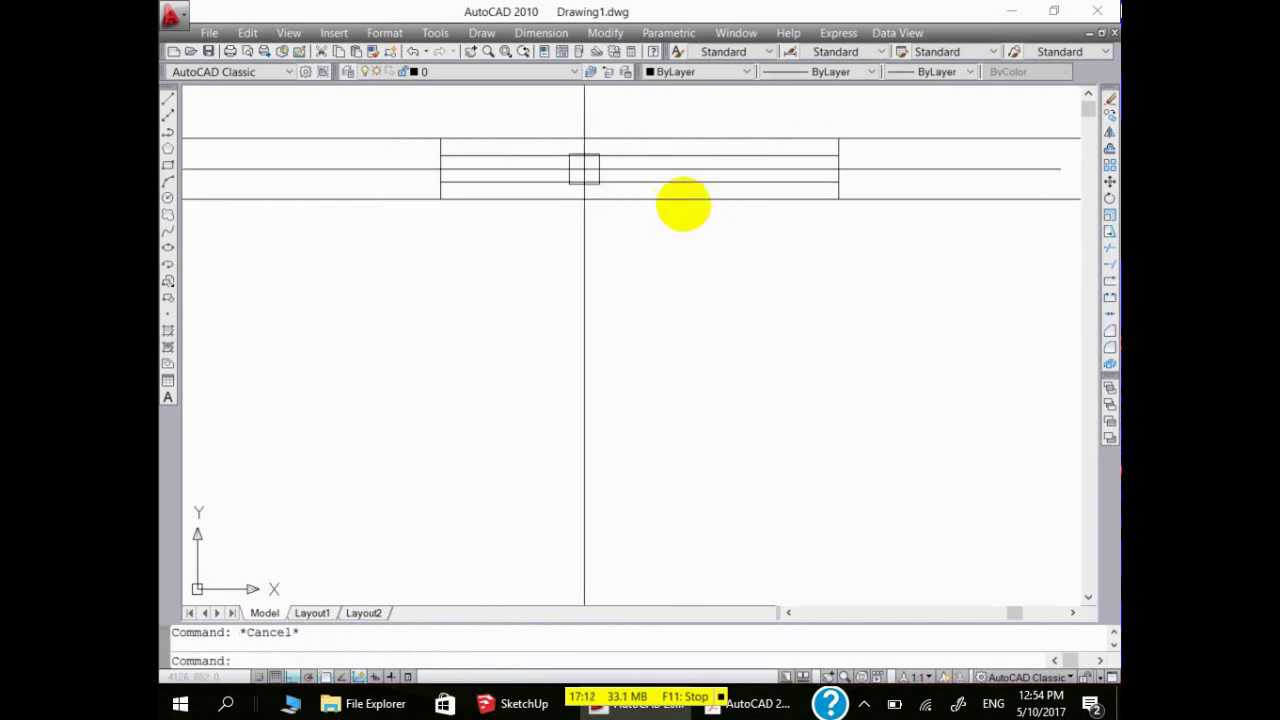
left_click(568, 157)
key("Delete")
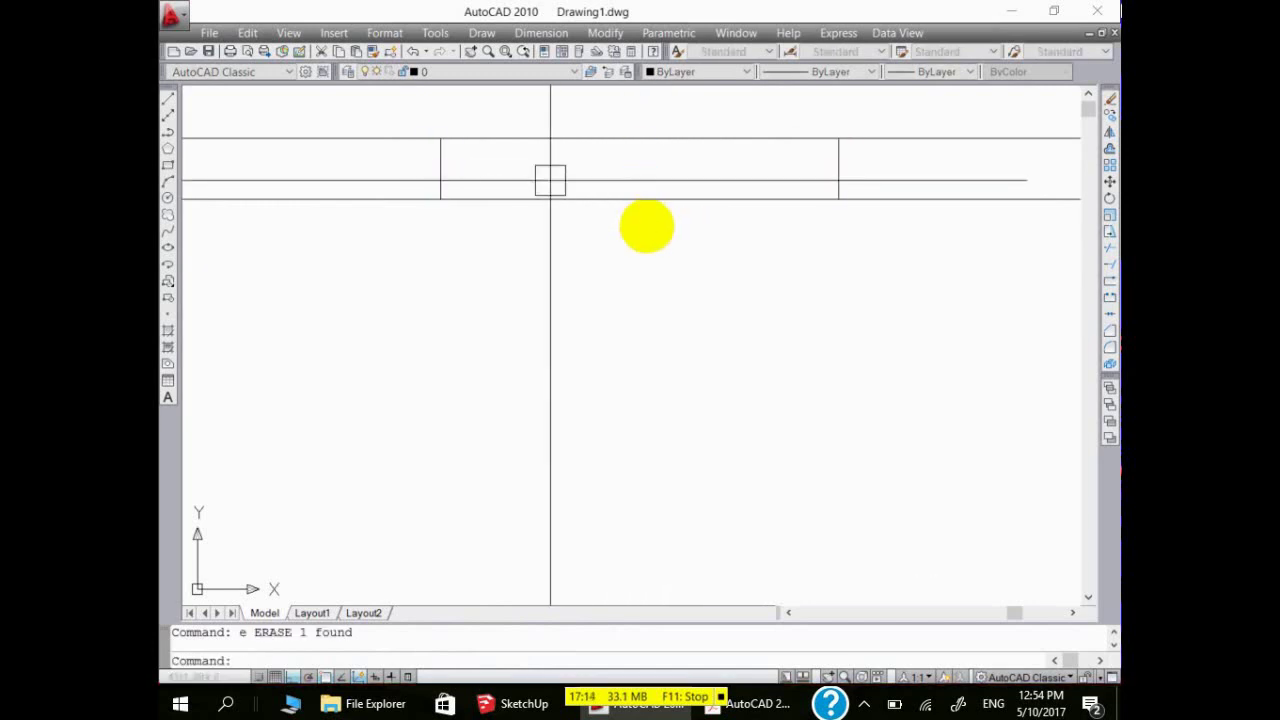
key("Escape")
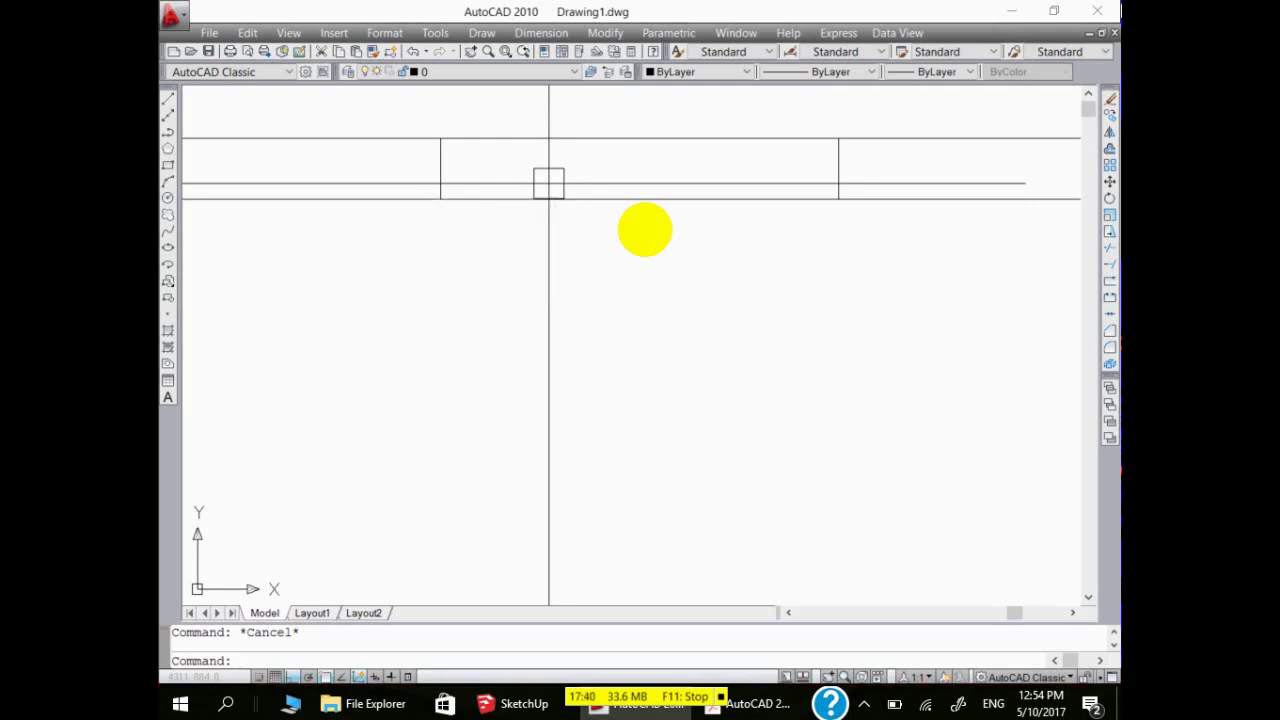
type("ml")
key("Return")
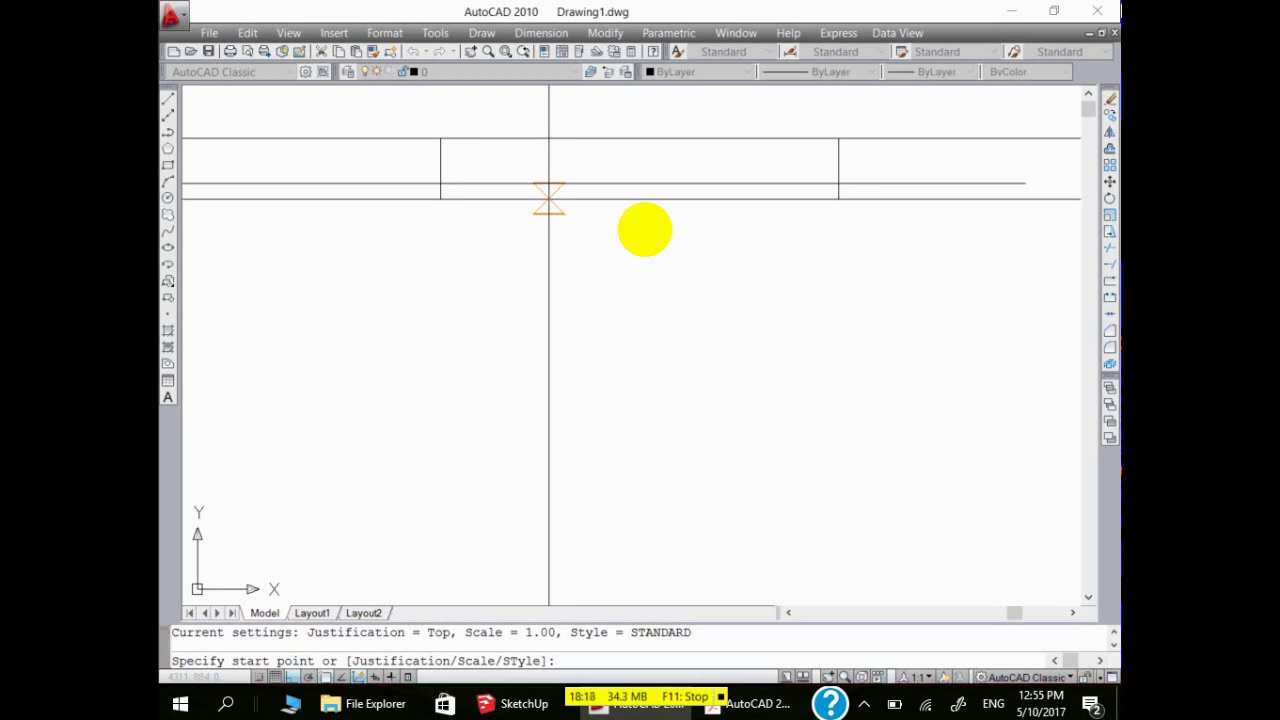
Cancel the unfinished multiline and abandon a line started at the wall layout.
key("Escape")
type("l")
key("Return")
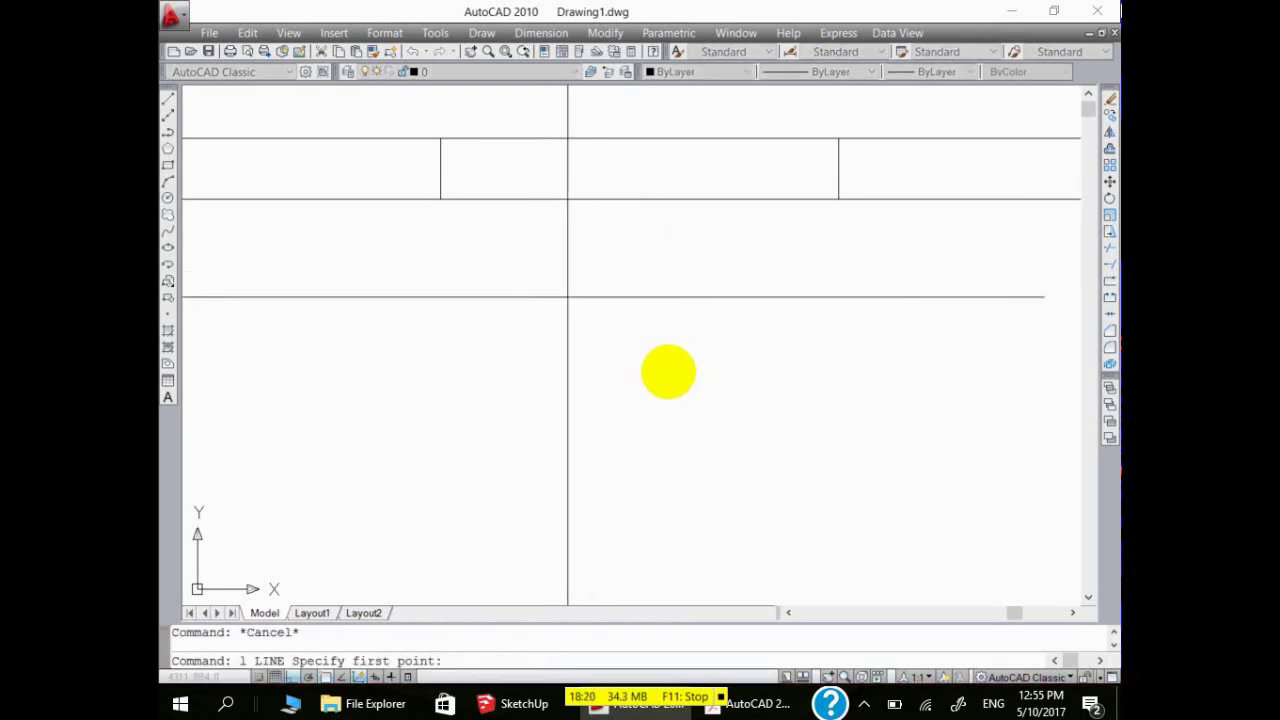
left_click(566, 299)
key("Escape")
Draw a test double-line multiline wall at scale 75.
type("ml")
key("Return")
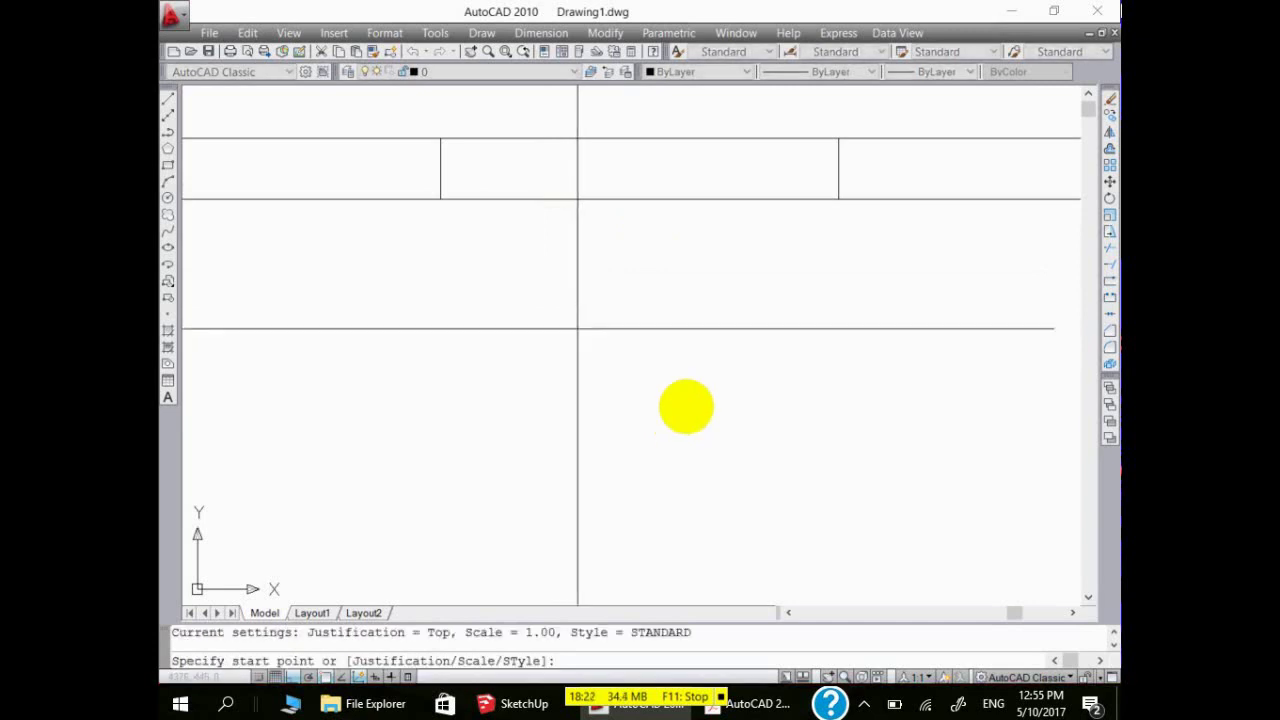
type("s")
key("Return")
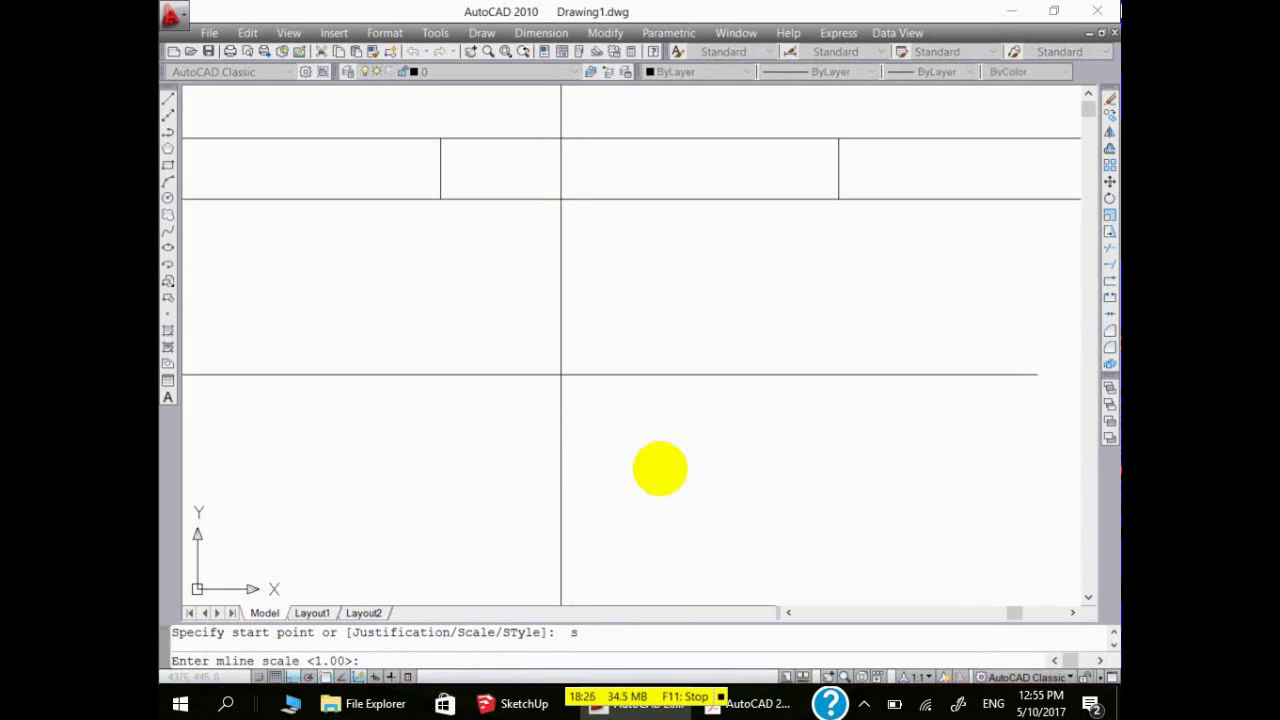
type("75")
key("Return")
left_click(478, 418)
left_click(815, 458)
key("Escape")
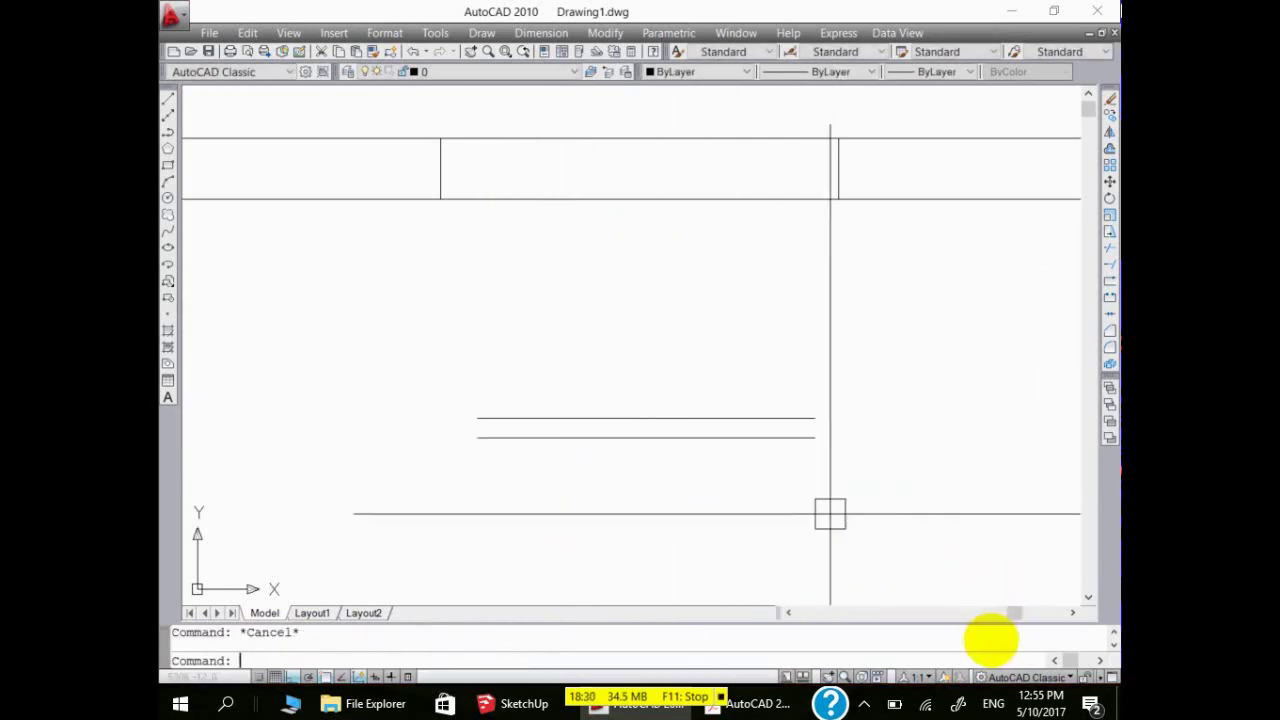
Add an aligned dimension reading 75 across the test wall's thickness, placed to the left.
type("da")
key("Return")
left_click(646, 438)
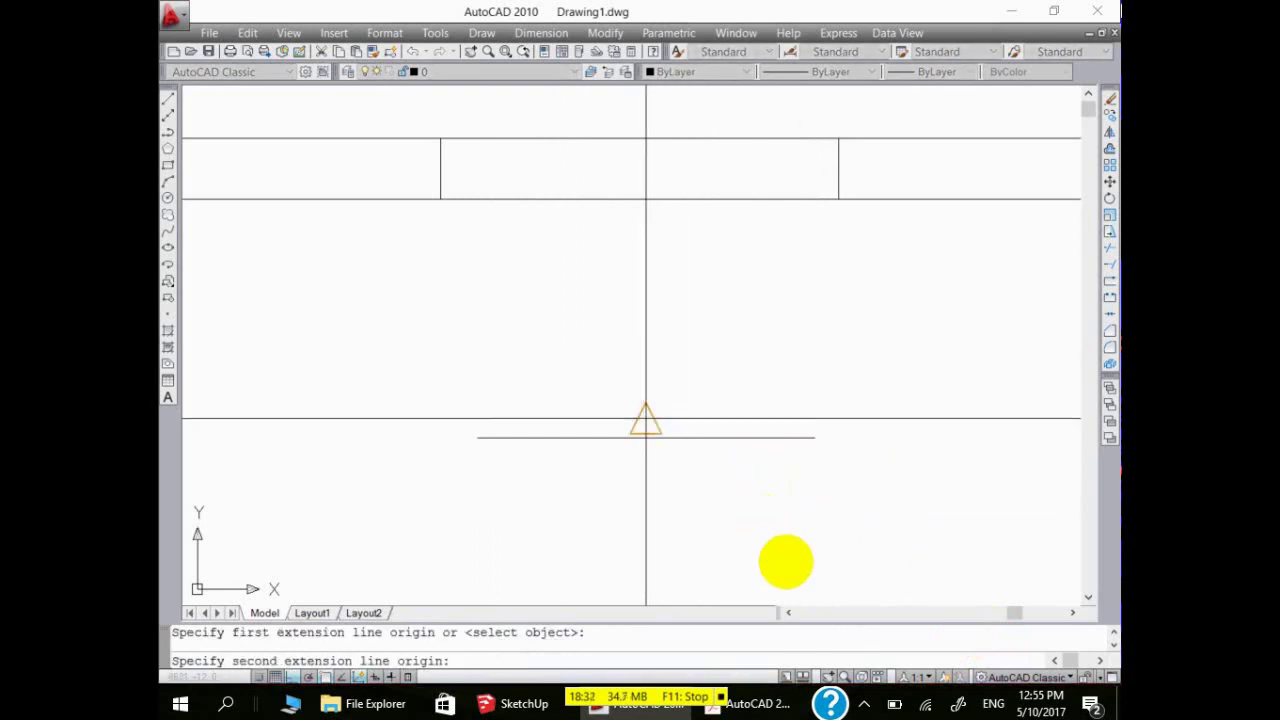
left_click(646, 418)
left_click(405, 465)
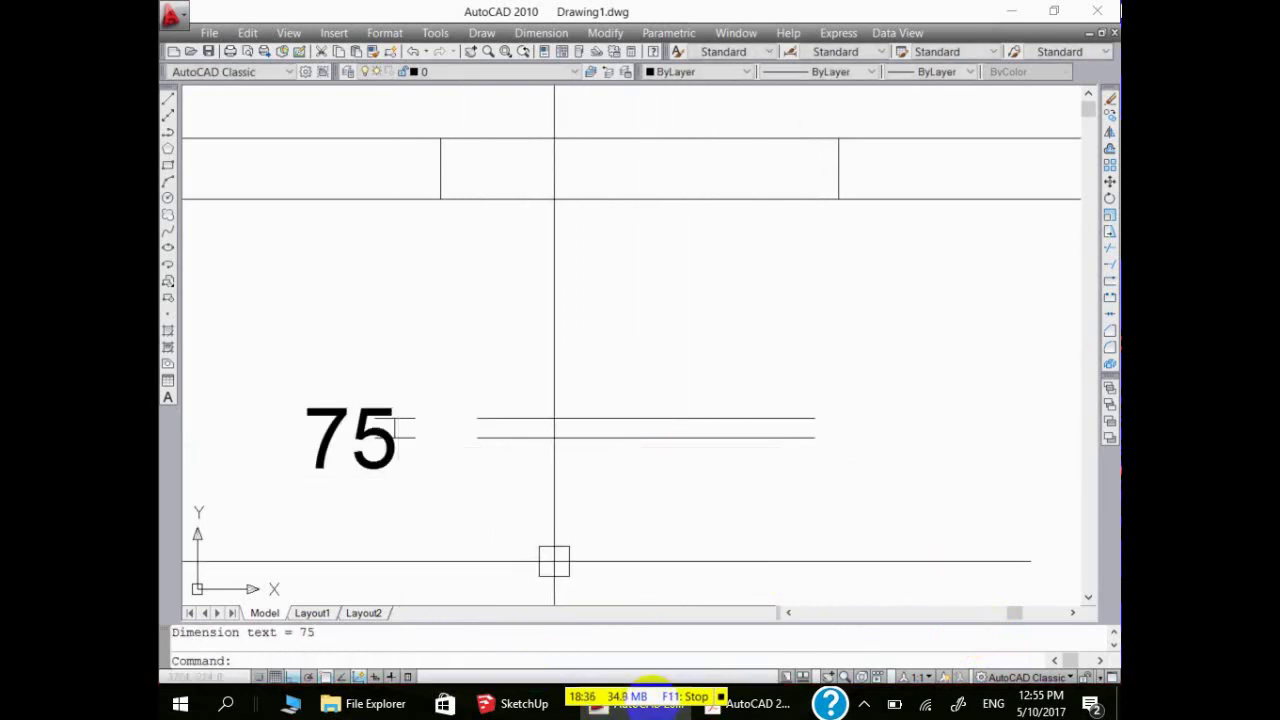
Draw a second test multiline wall at scale 100.
scroll(408, 350, "down", 3)
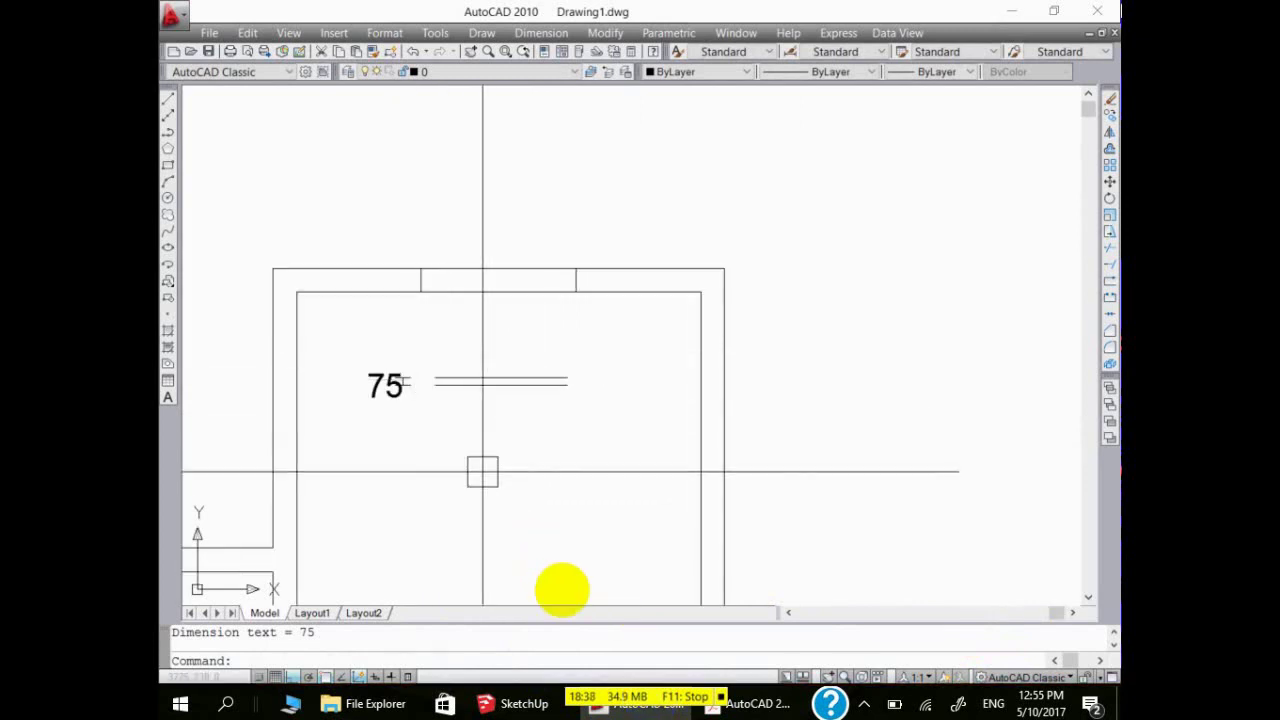
key("Escape")
type("m")
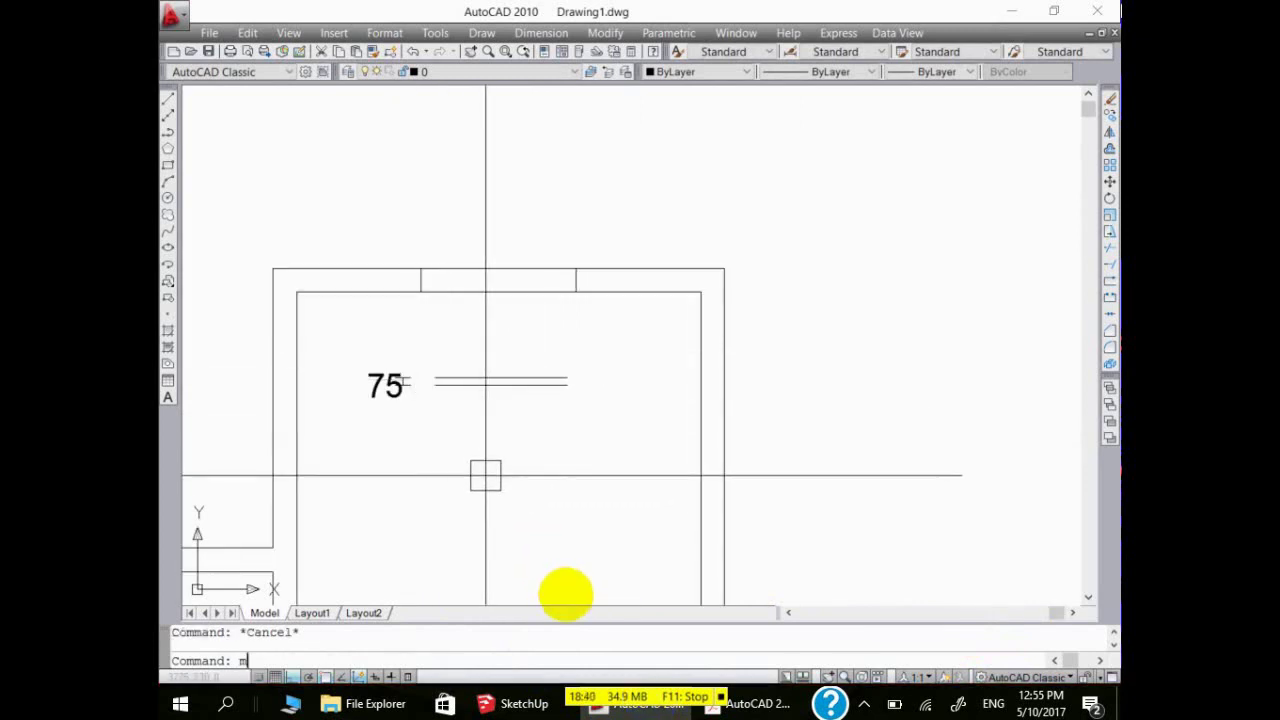
type("l")
key("Return")
type("s")
key("Return")
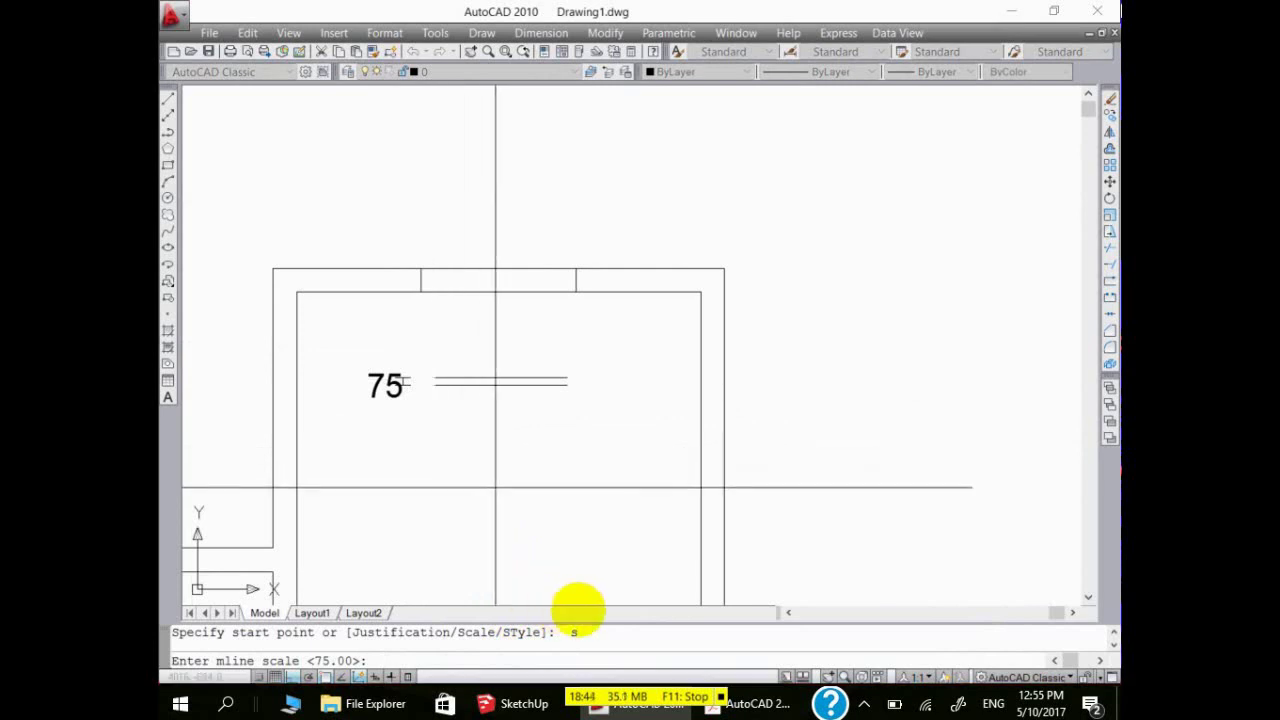
type("100")
key("Return")
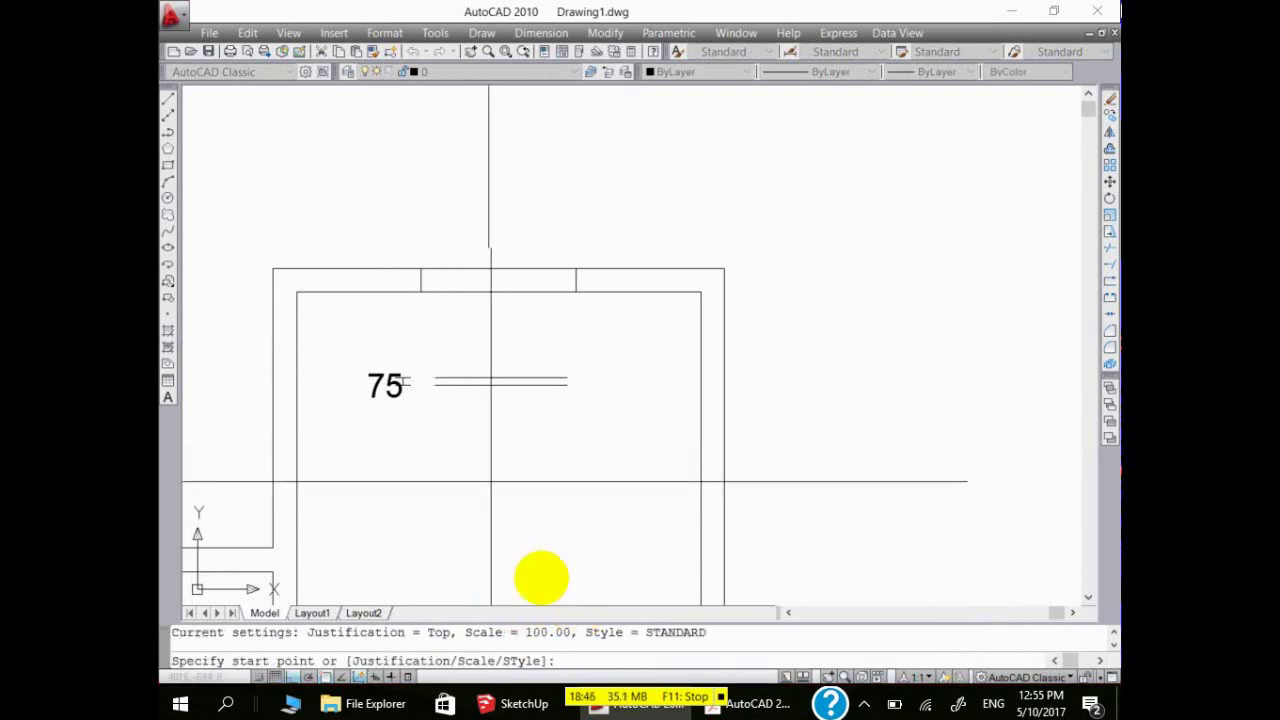
left_click(446, 447)
left_click(600, 474)
key("Escape")
Dimension the 100 wall's thickness with an aligned dimension reading 100.
type("dal")
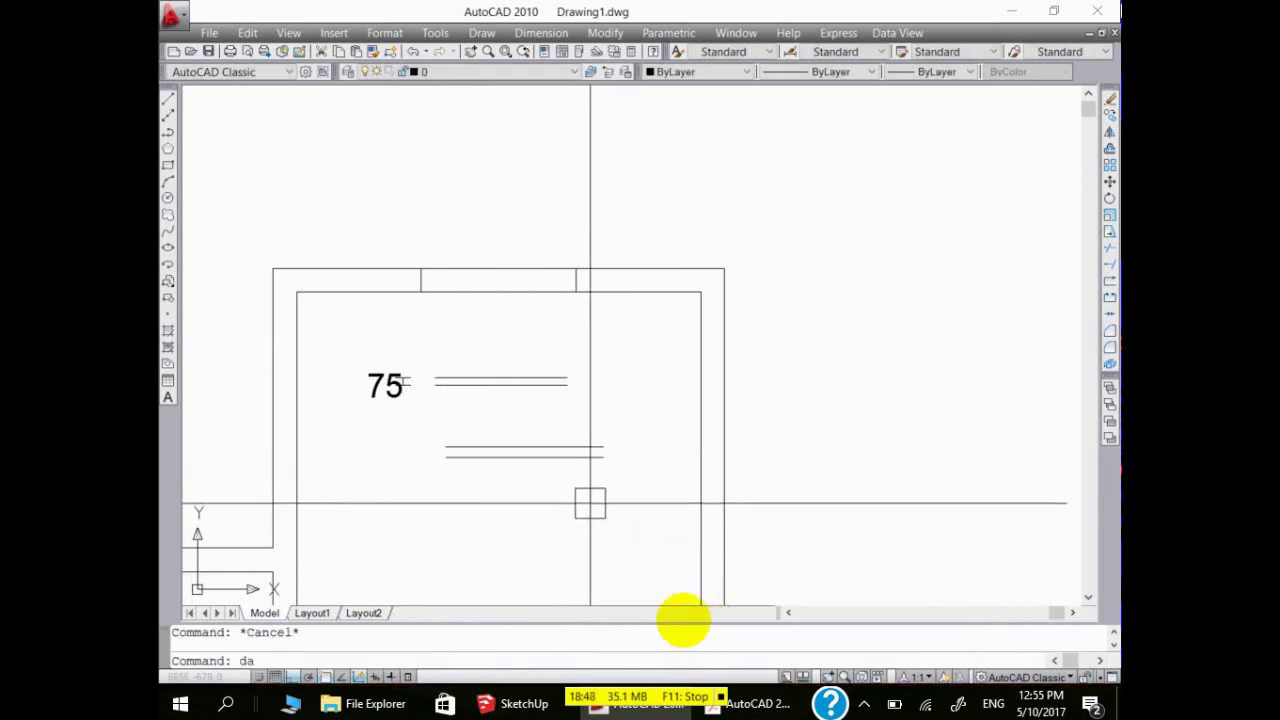
key("Return")
scroll(486, 494, "up", 2)
scroll(474, 485, "up", 2)
left_click(409, 427)
left_click(410, 407)
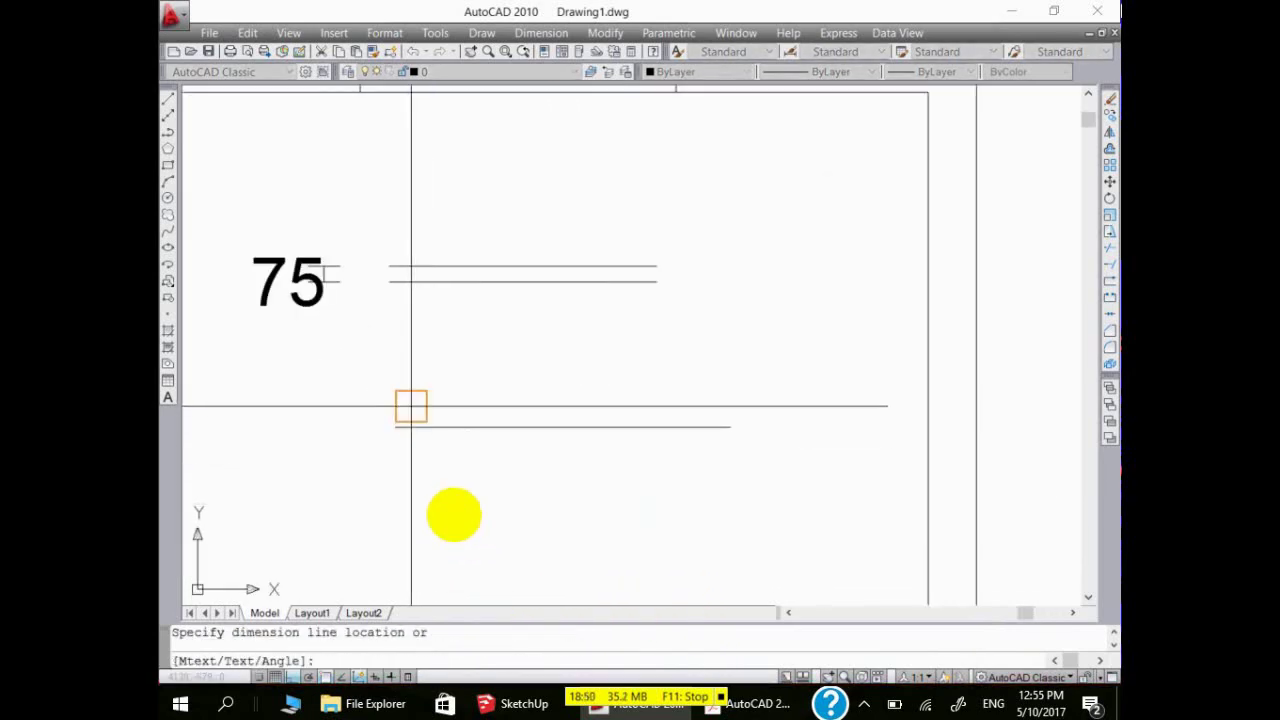
left_click(366, 440)
key("Escape")
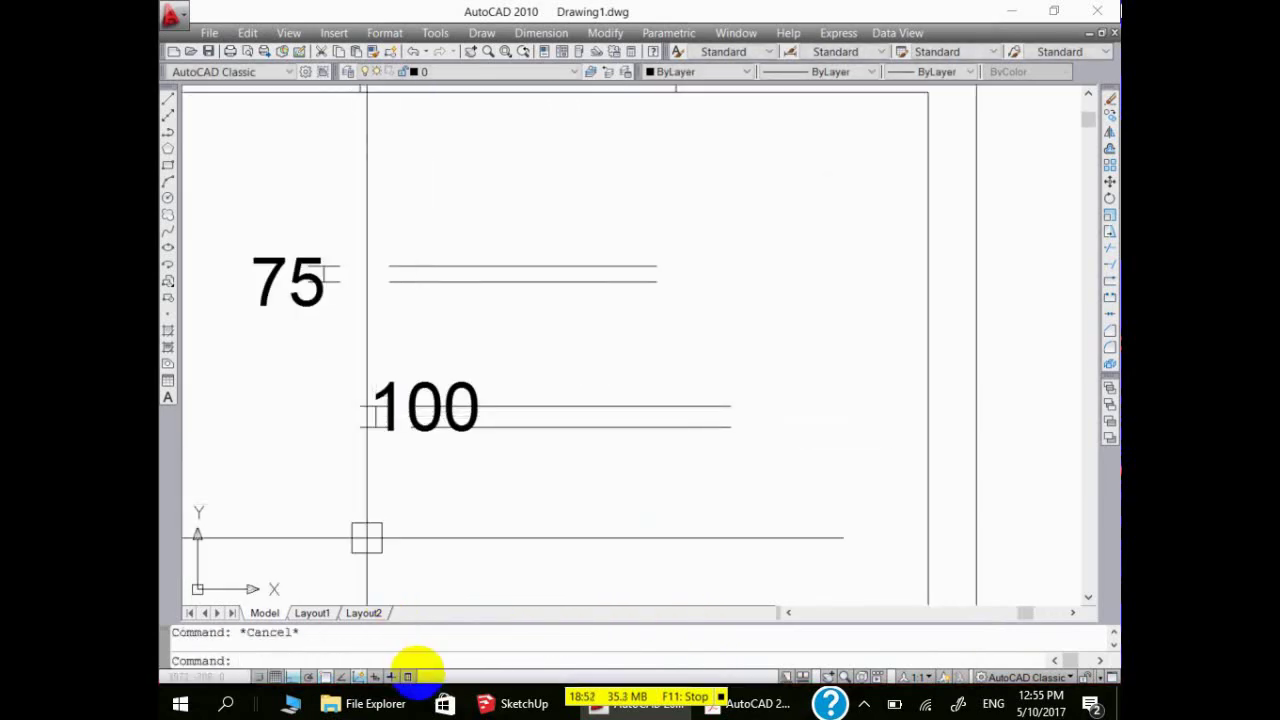
Draw a stepped test multiline, then start a crossing window around the test objects.
type("ml")
key("Return")
left_click(375, 565)
left_click(694, 565)
scroll(645, 427, "down", 2)
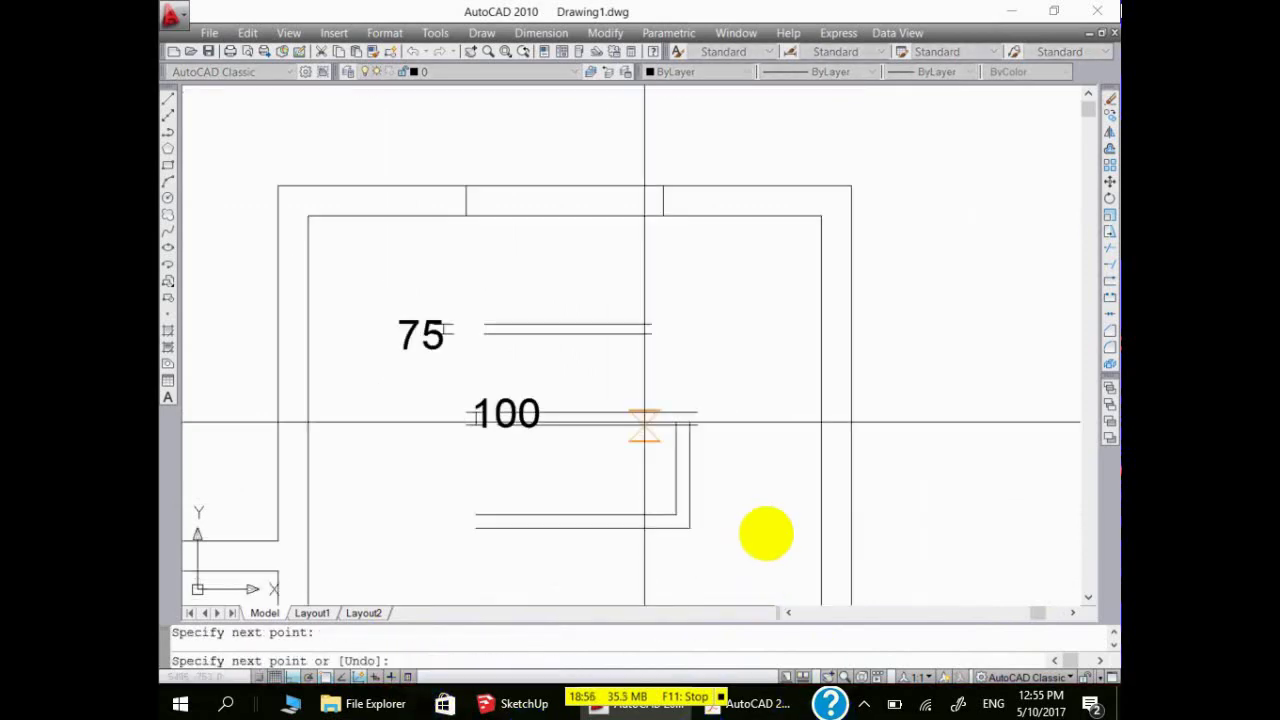
left_click(700, 463)
left_click(772, 470)
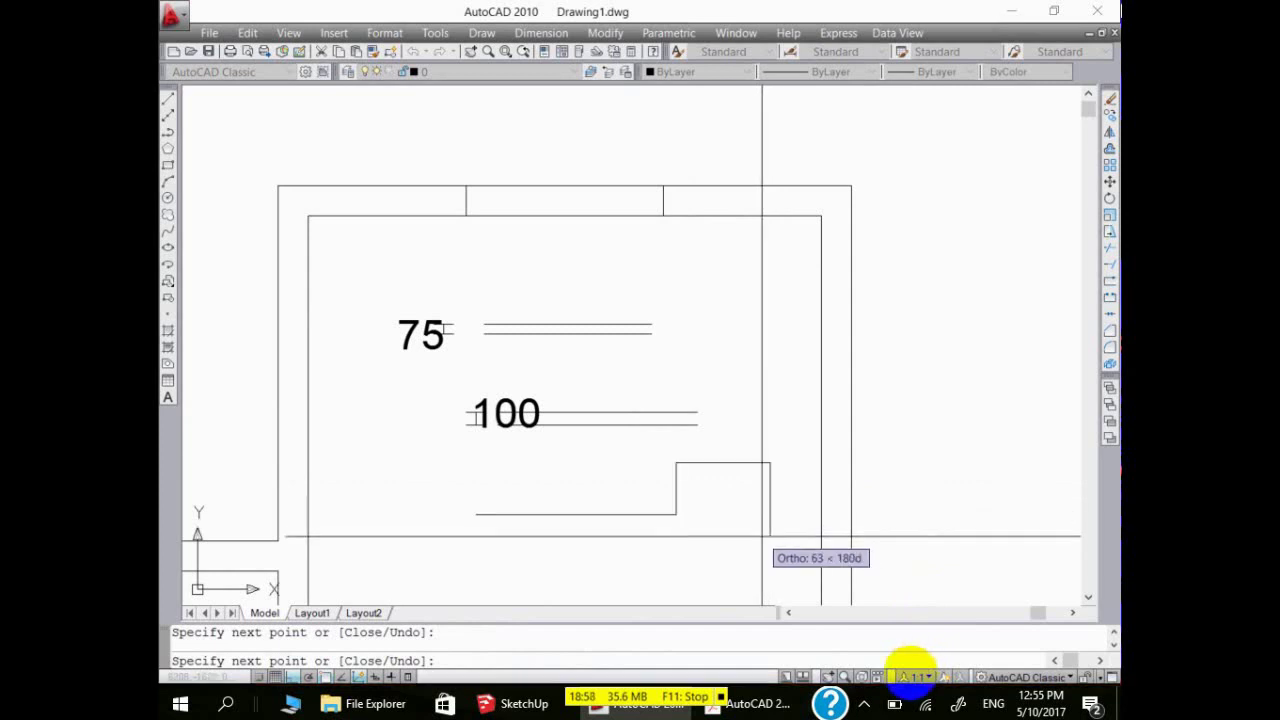
left_click(768, 535)
key("Escape")
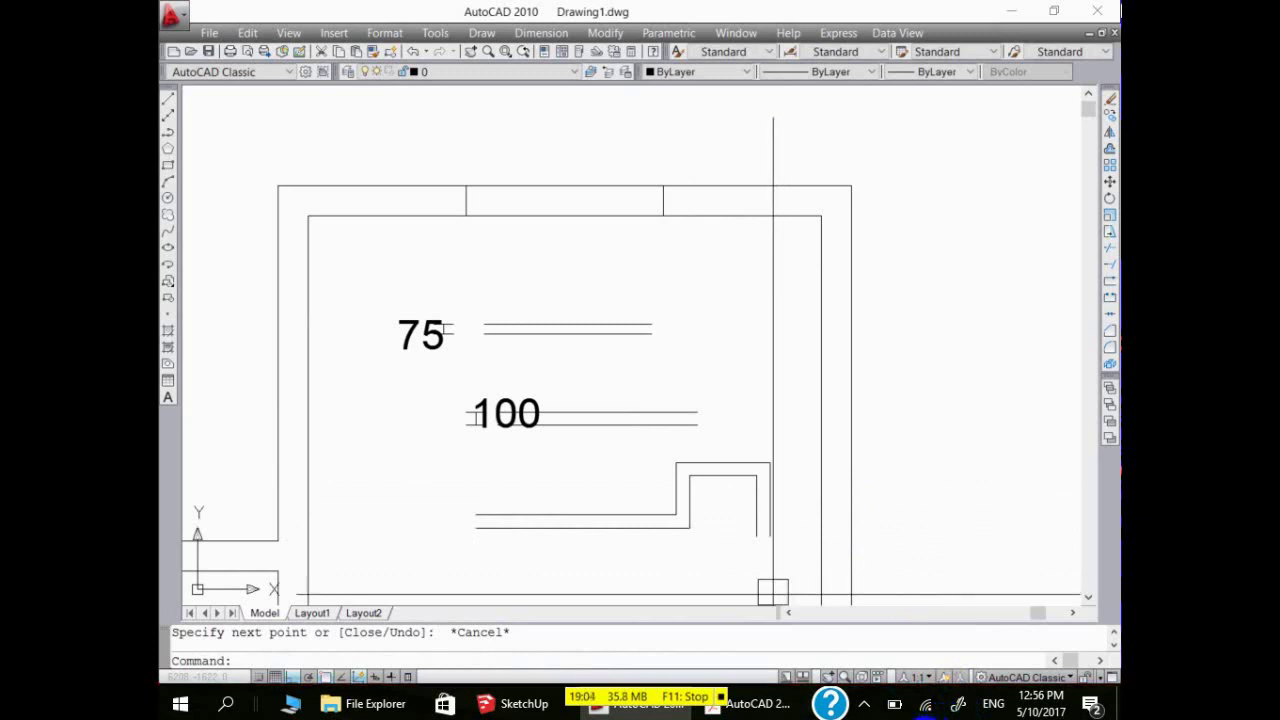
left_click(725, 565)
Erase the test walls, dimensions and stepped multiline inside the crossing window.
left_click(577, 422)
key("Delete")
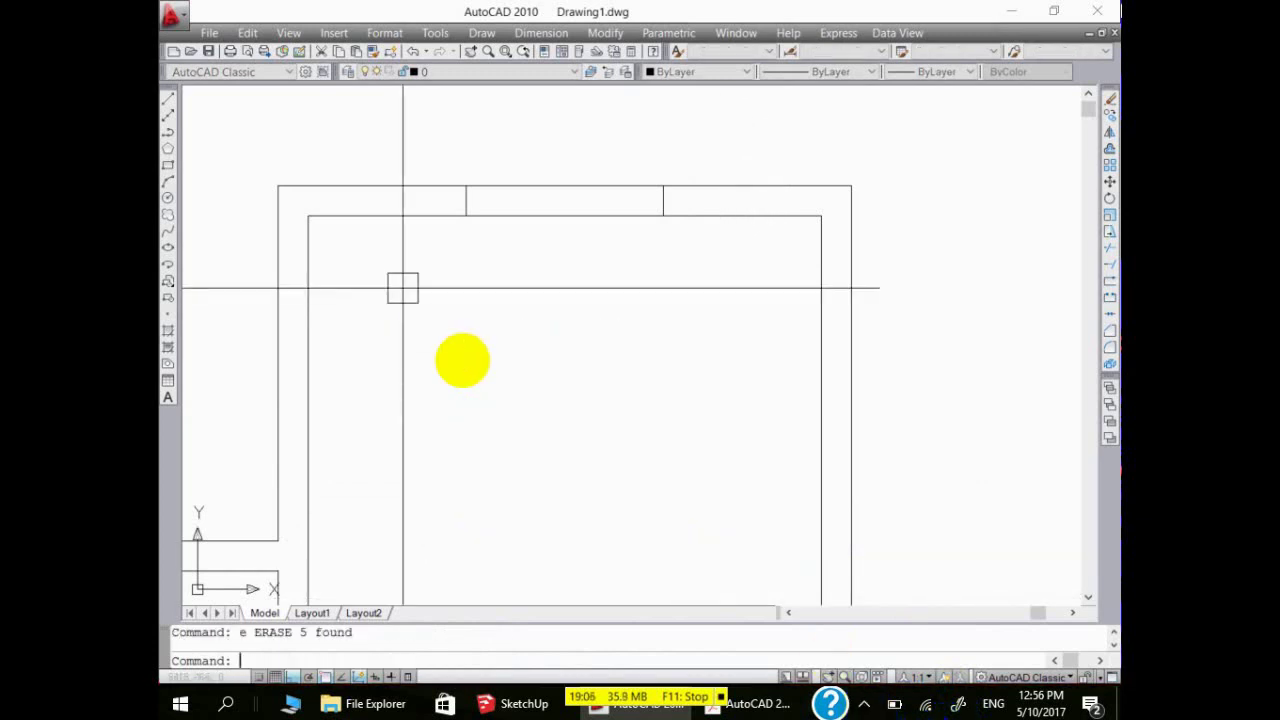
type("l")
key("Return")
scroll(726, 323, "down", 5)
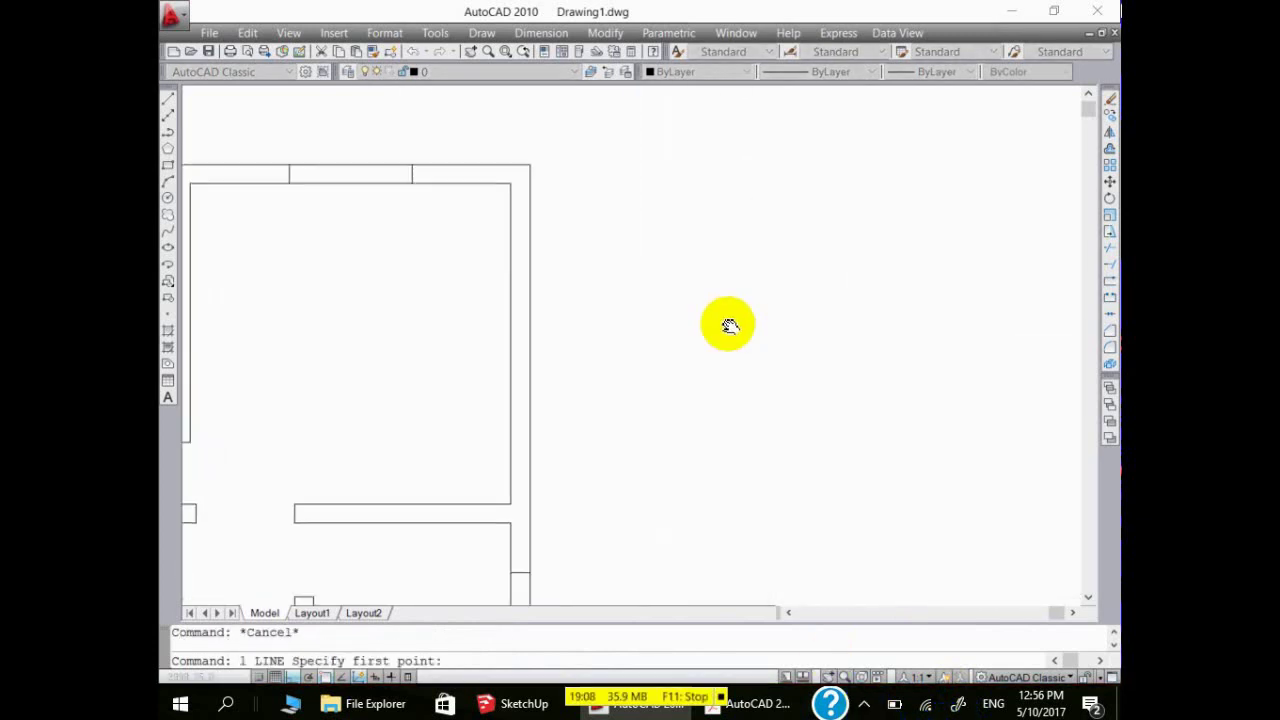
left_click(801, 286)
key("Escape")
scroll(700, 243, "up", 3)
Copy the short vertical line right of the plan further down.
left_click(644, 205)
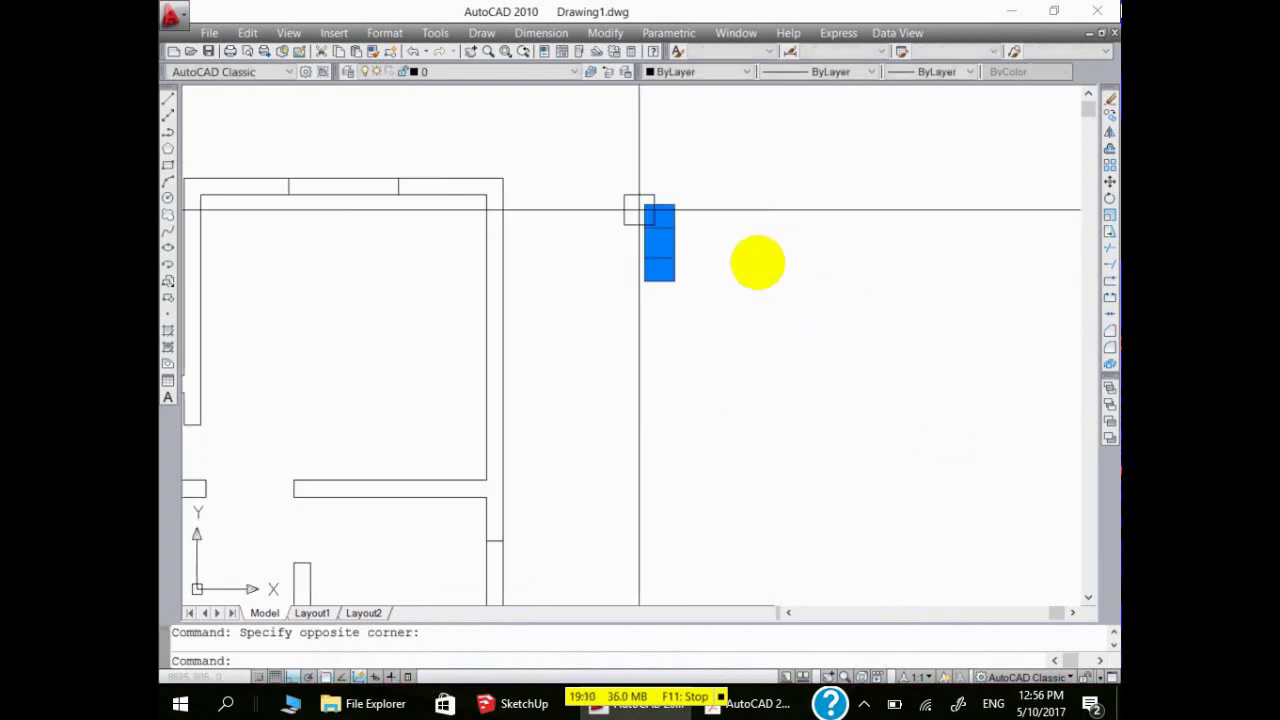
type("c")
key("Return")
left_click(800, 348)
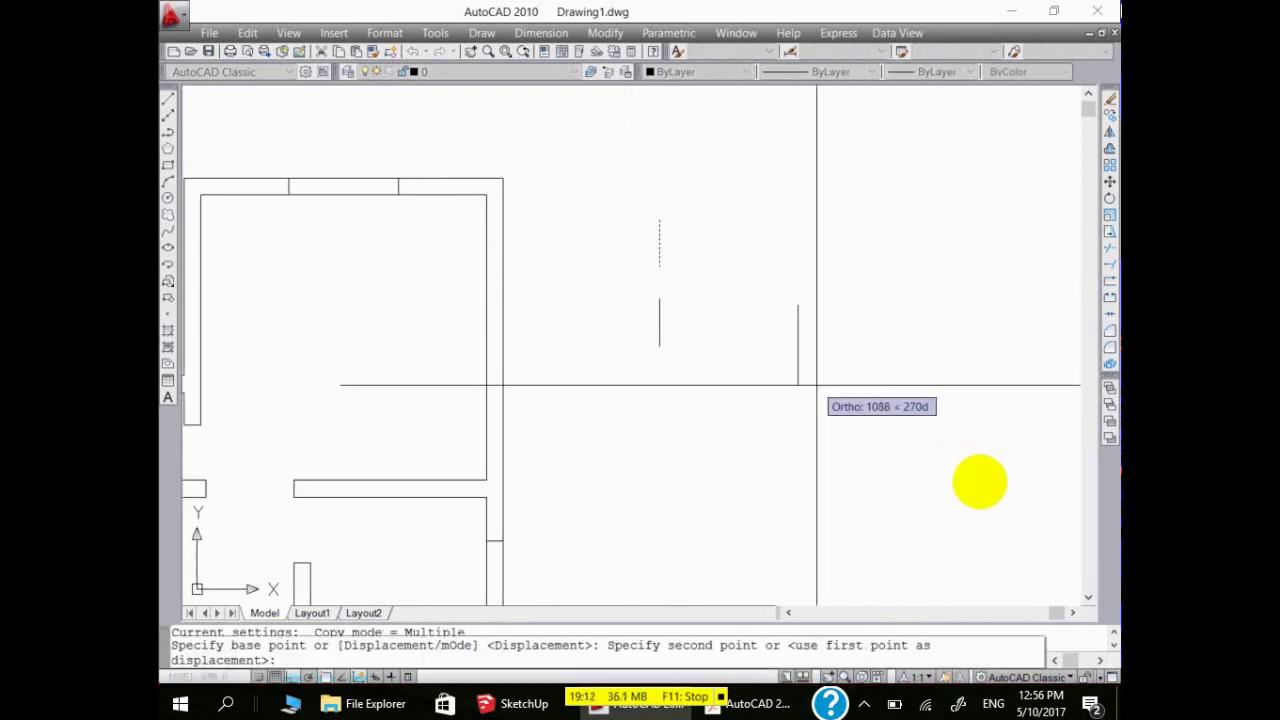
left_click(816, 436)
key("Escape")
key("Return")
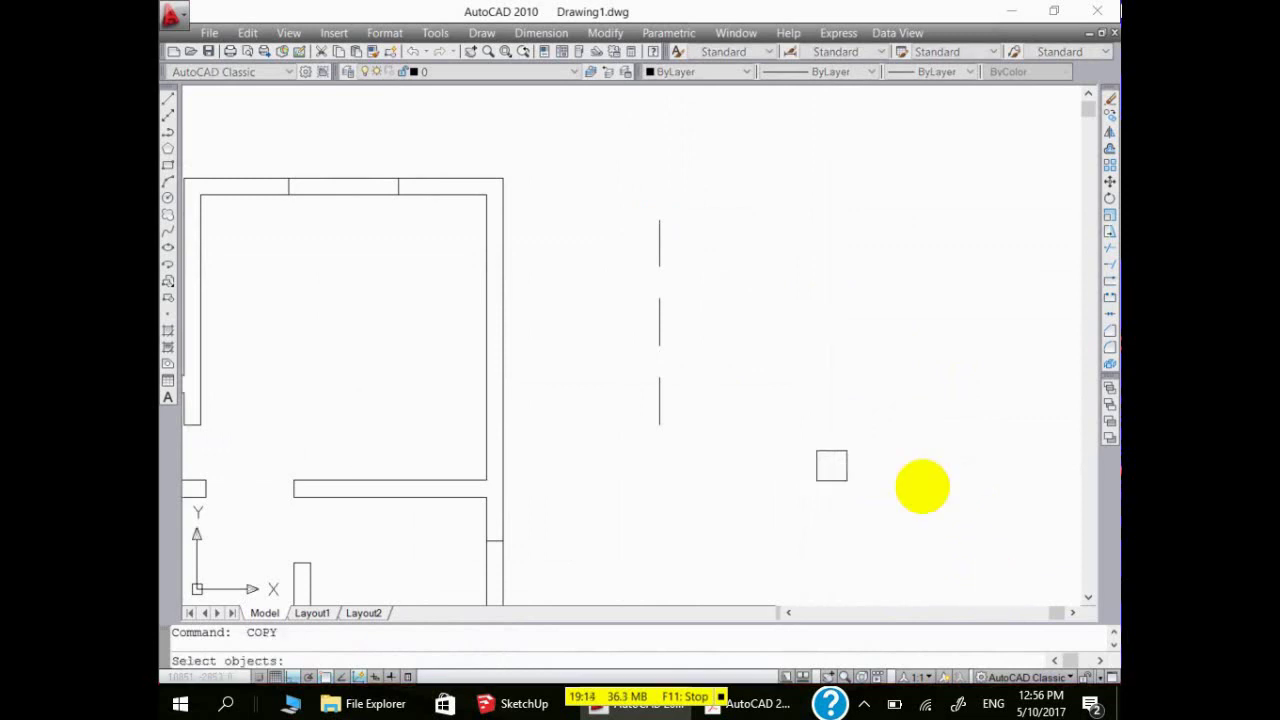
scroll(693, 244, "up", 3)
key("Escape")
Draw a small circle centred on the top line's midpoint.
type("c")
key("Return")
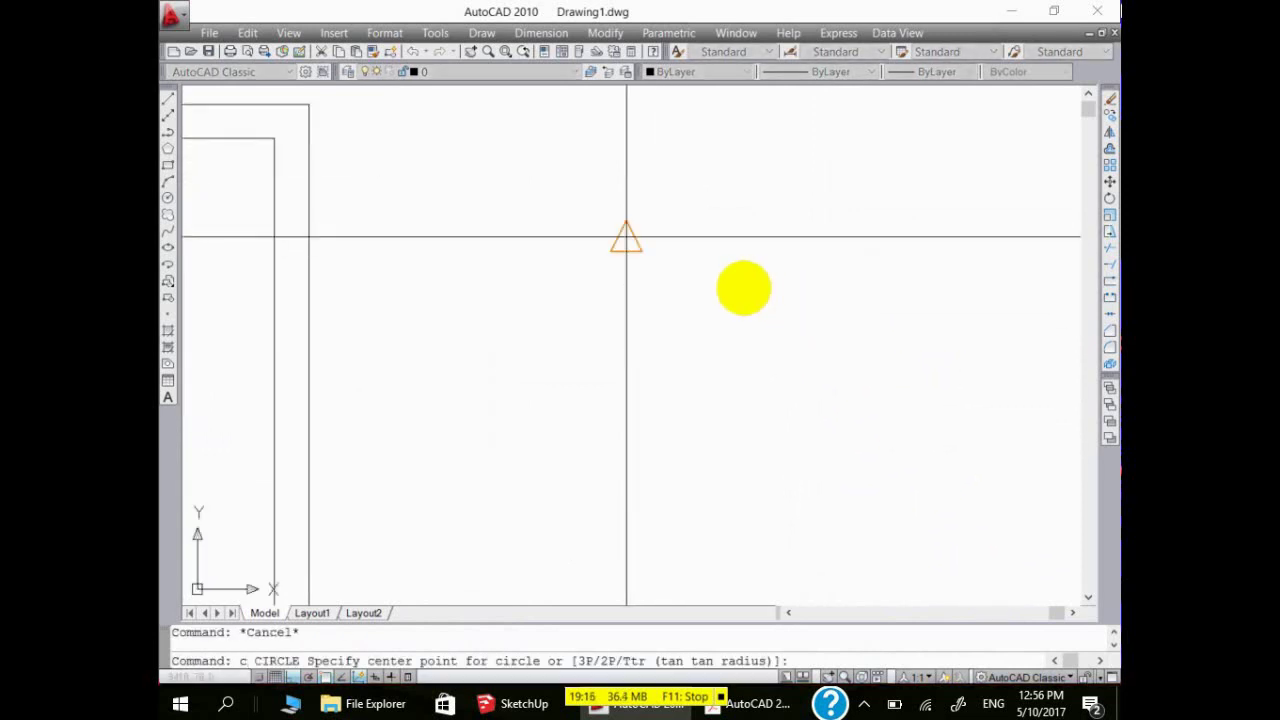
left_click(627, 237)
left_click(659, 241)
Copy the circle onto the midpoints of the middle and lowest lines.
left_click(659, 238)
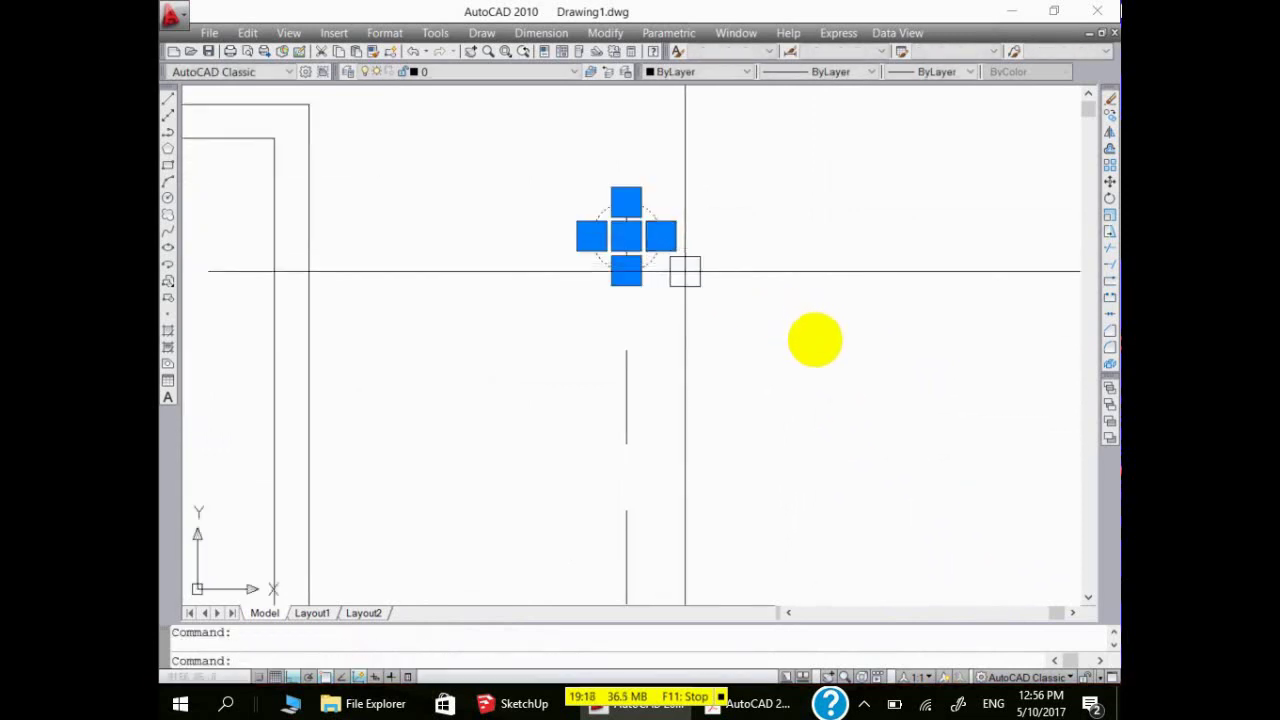
type("co")
key("Return")
left_click(626, 237)
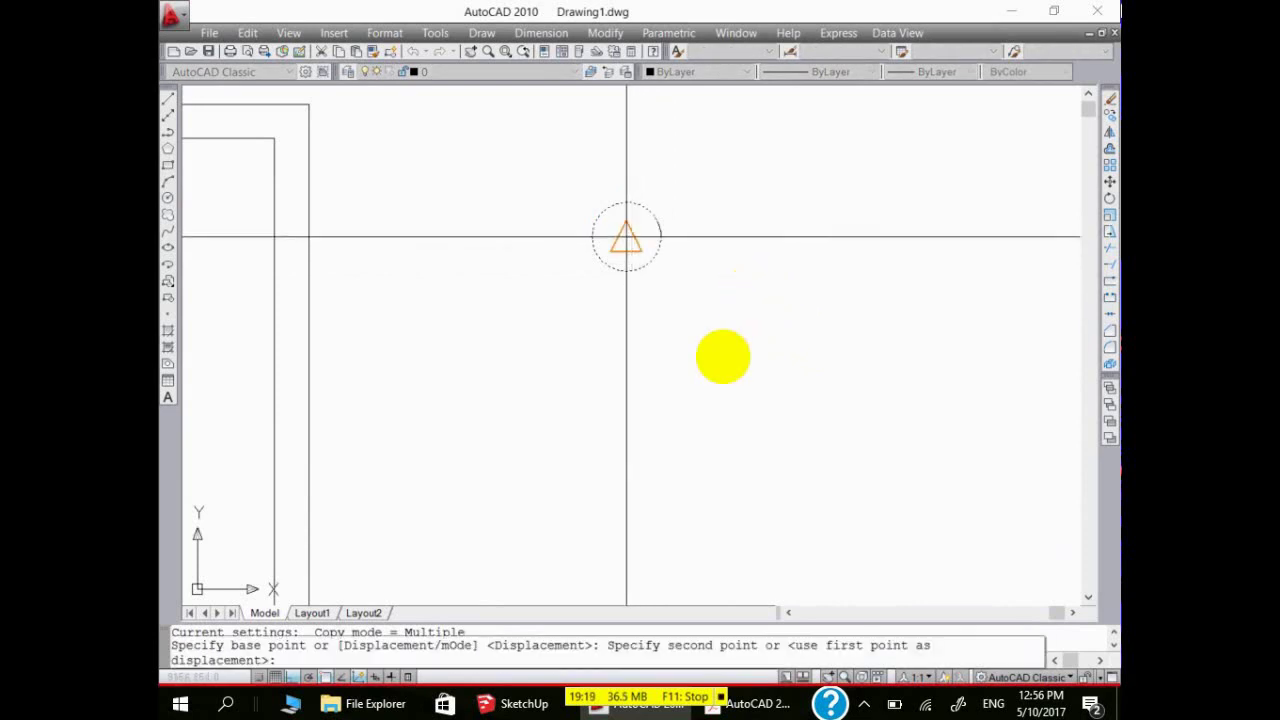
left_click(626, 397)
scroll(640, 346, "down", 2)
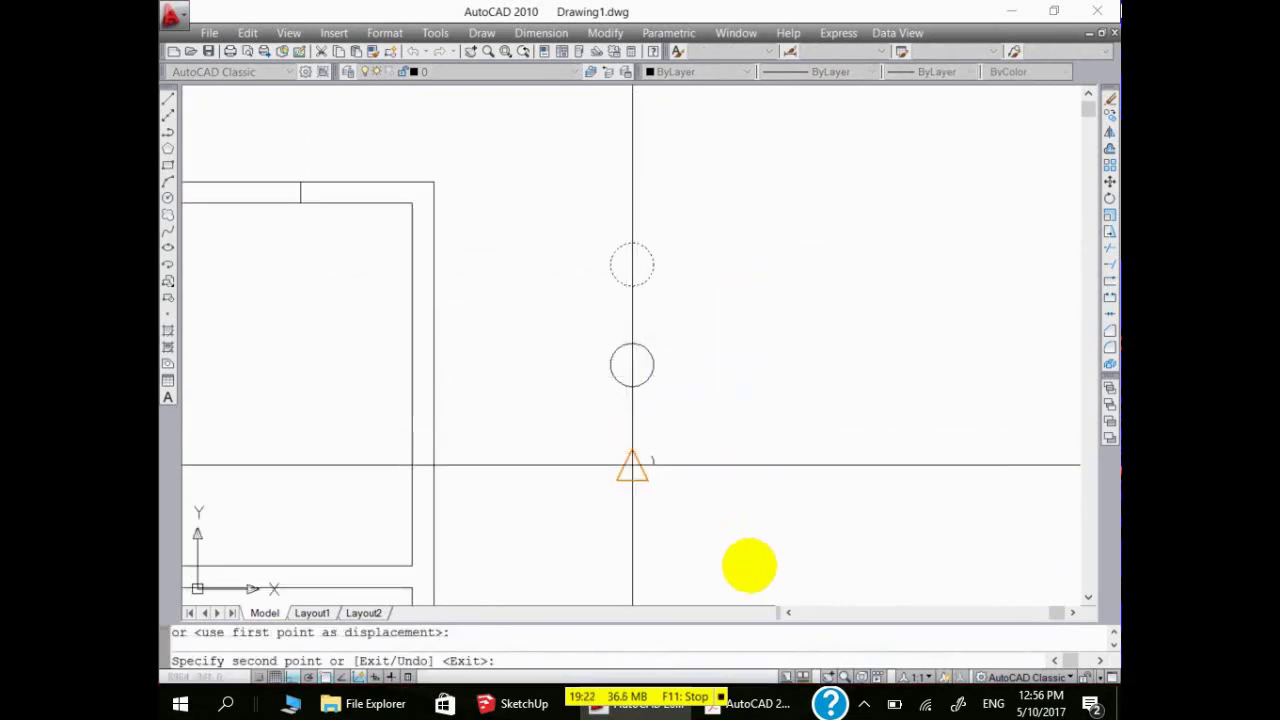
left_click(632, 465)
key("Escape")
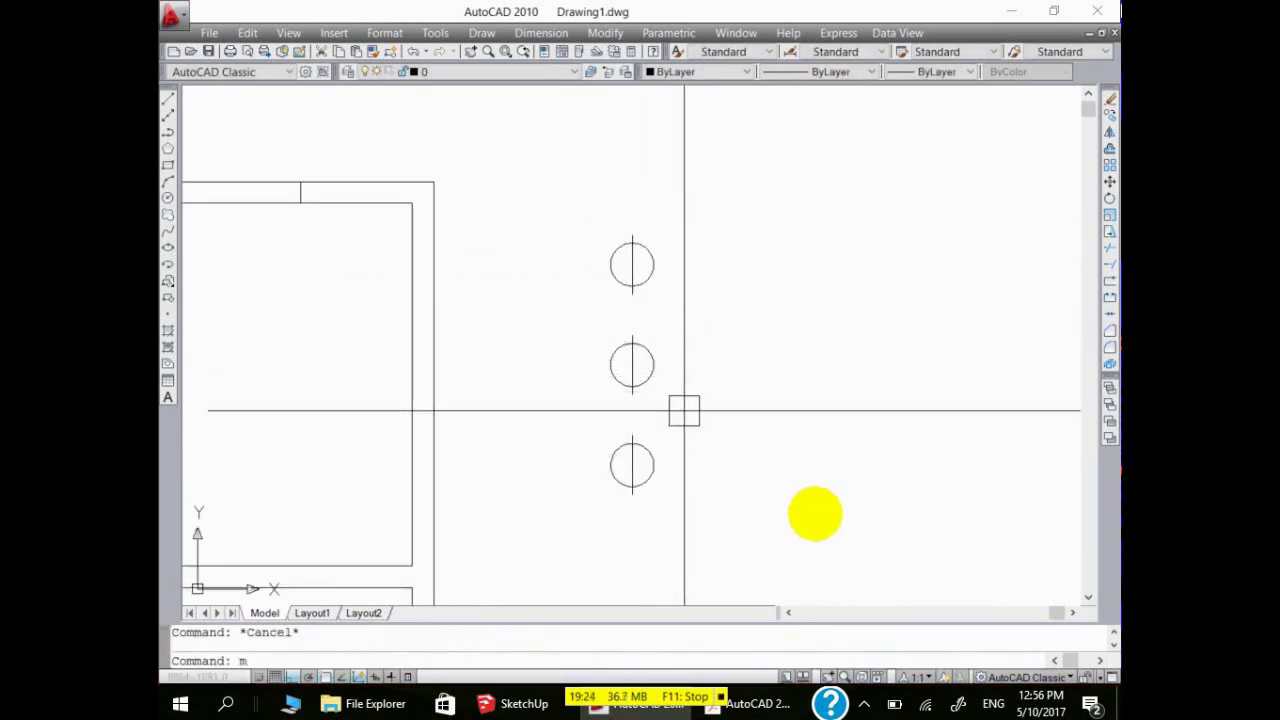
type("ml")
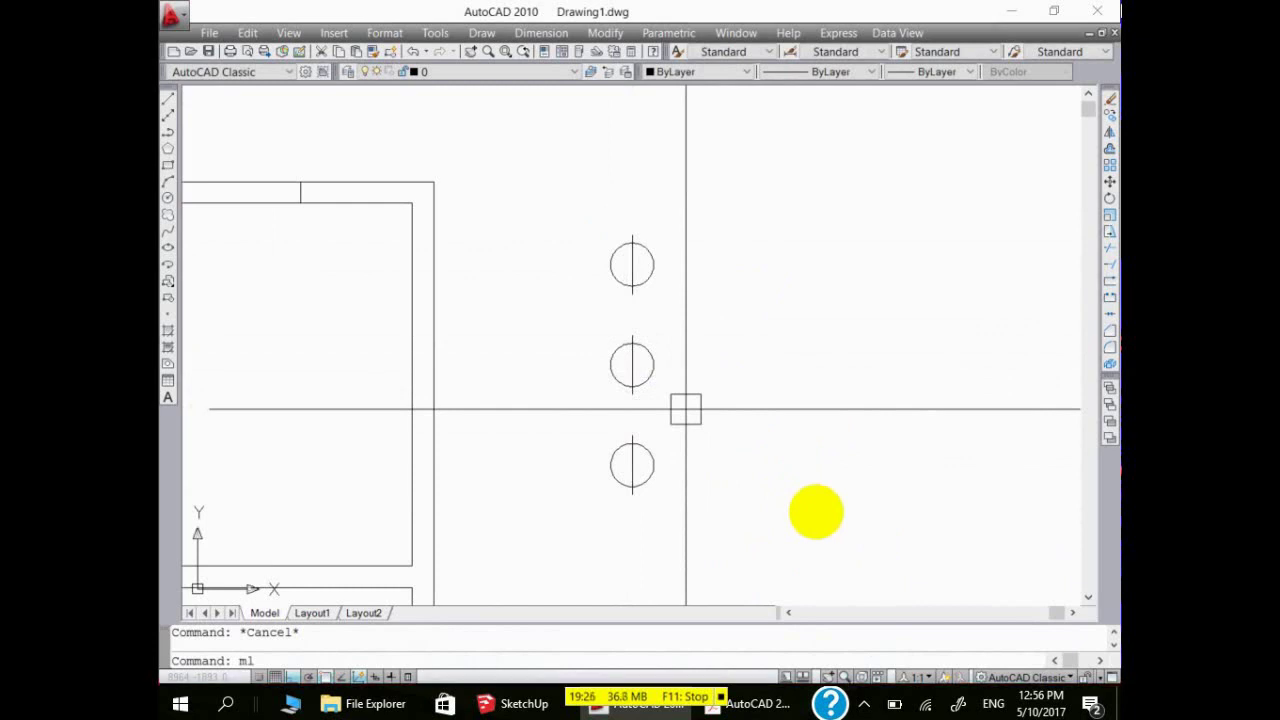
Draw a Top-justified multiline extending right from the top circle's centre.
key("Escape")
type("ml")
key("Return")
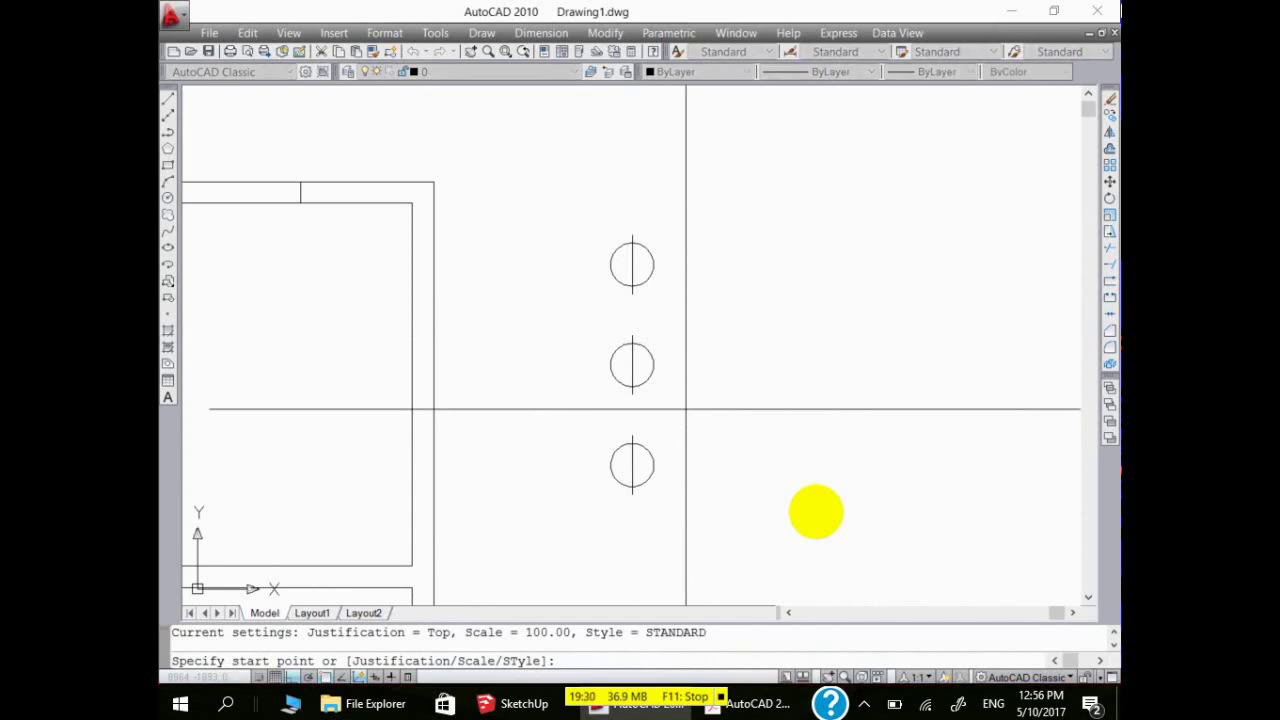
type("j")
key("Return")
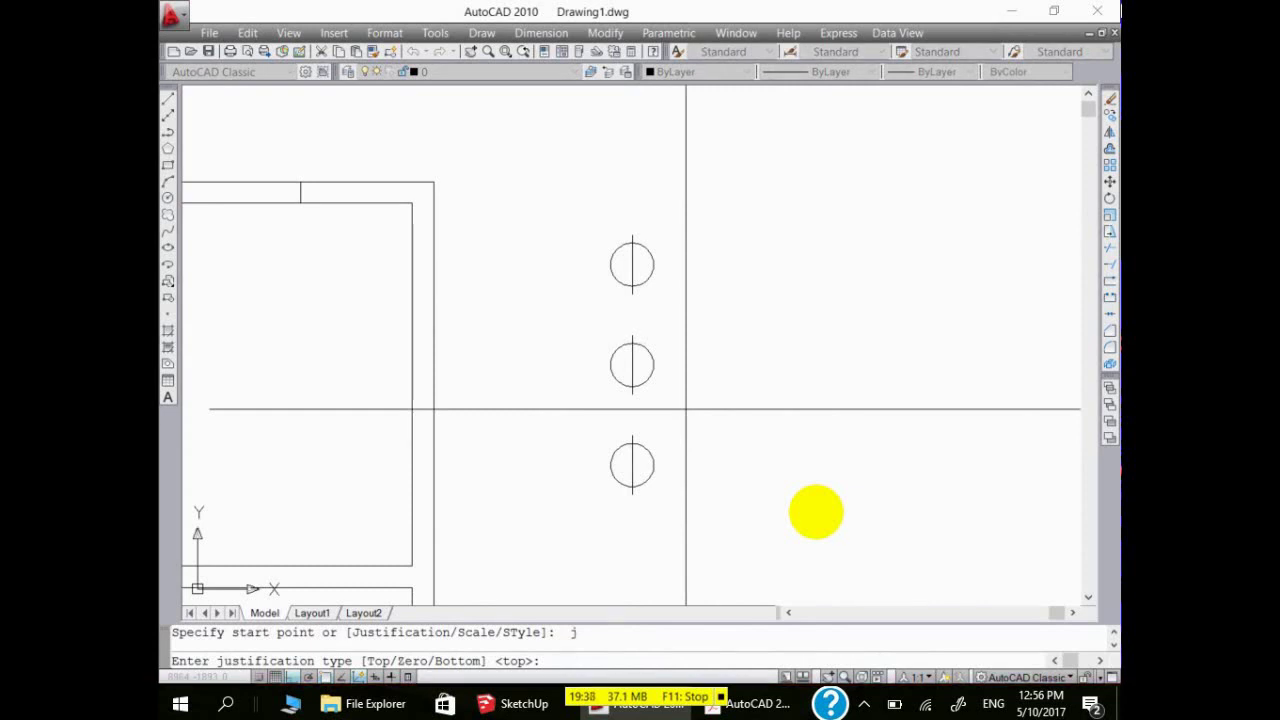
key("Return")
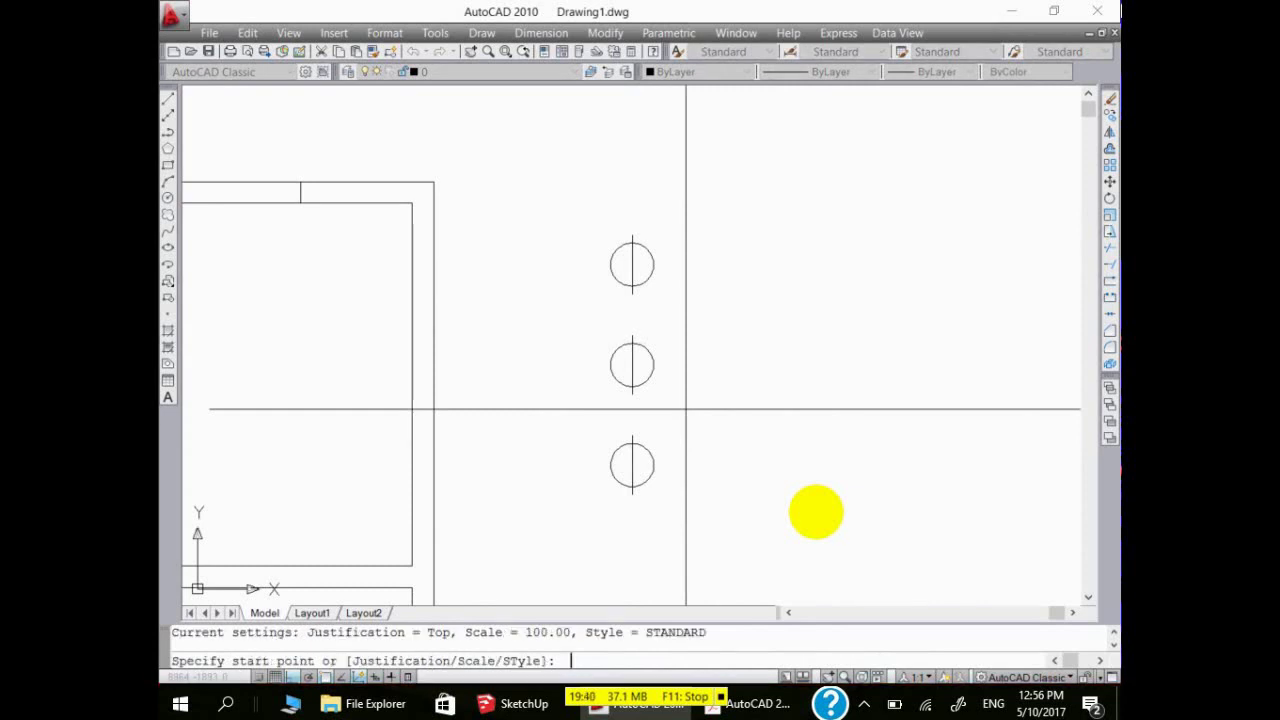
scroll(814, 460, "up", 1)
scroll(790, 410, "up", 2)
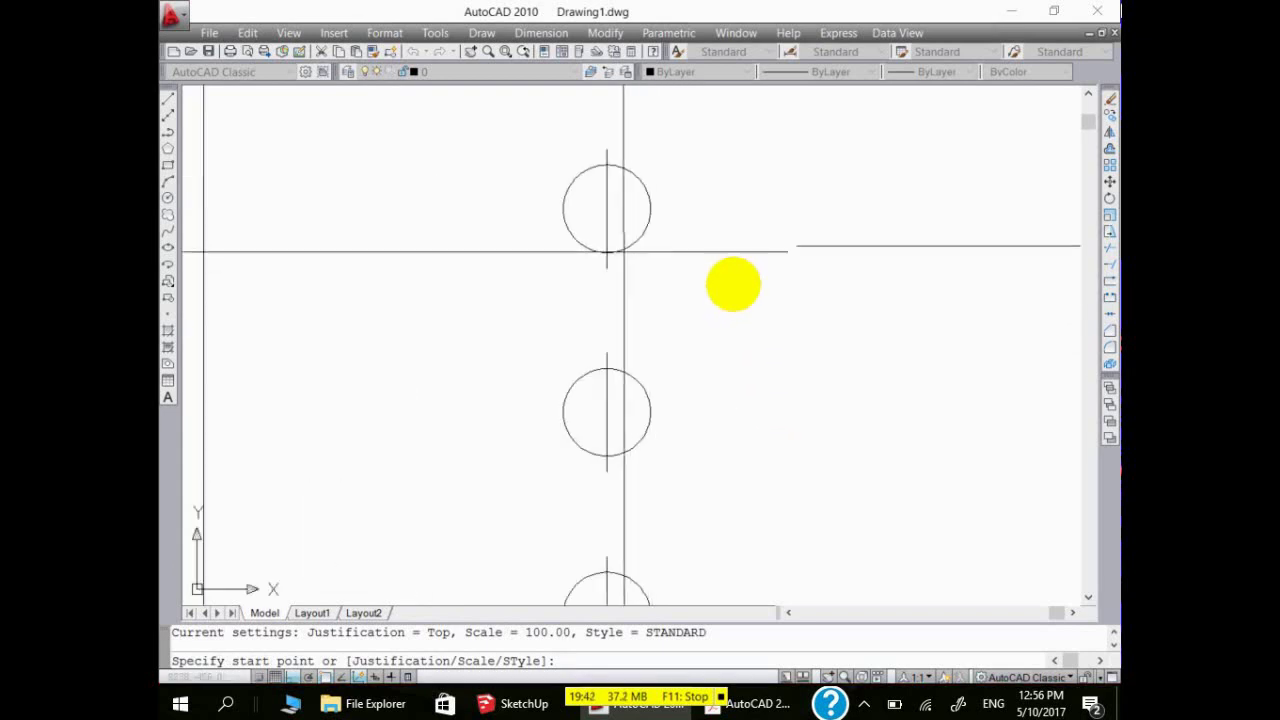
left_click(607, 209)
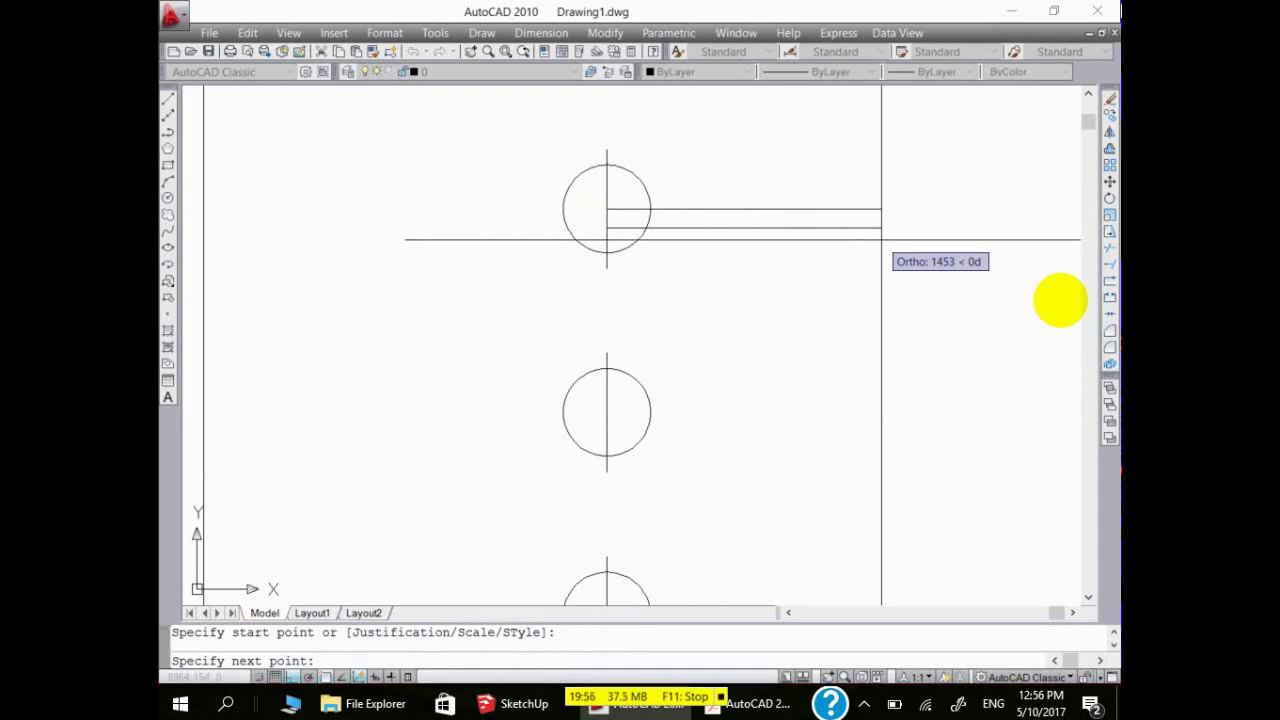
key("Escape")
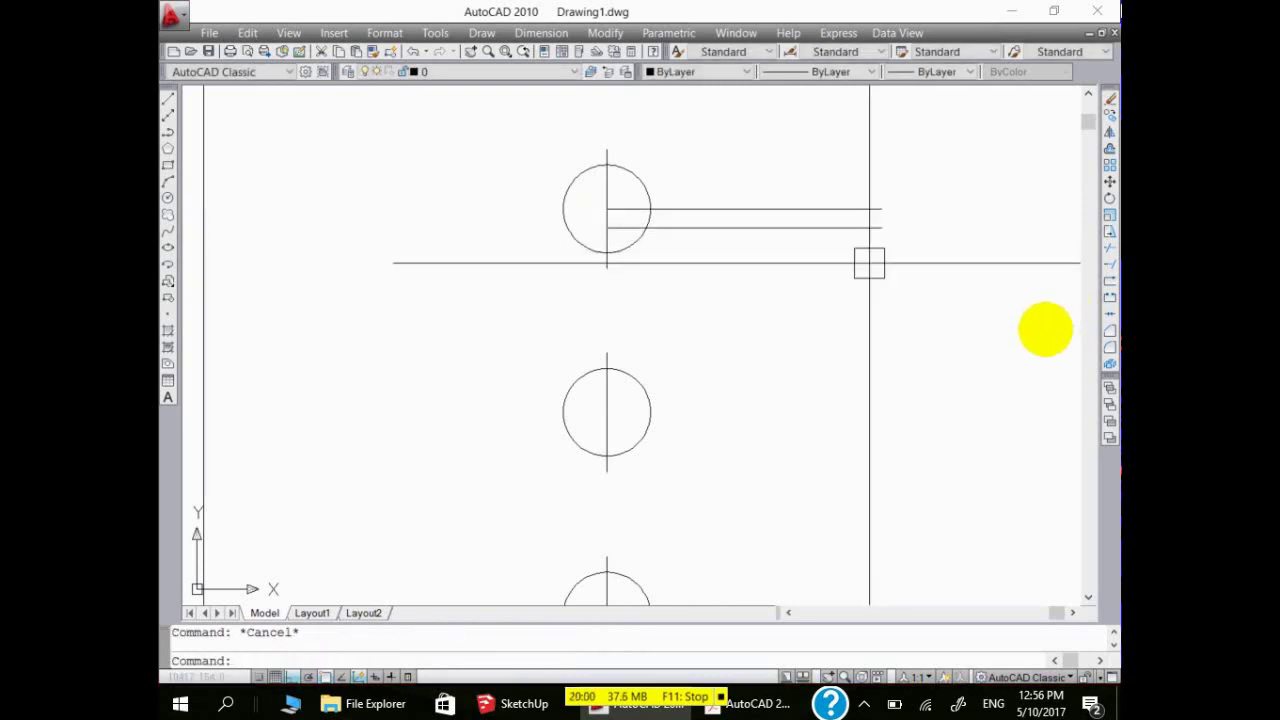
Switch multiline justification to Zero and draw a tail right from the middle circle's centre.
type("m")
type("l")
key("Return")
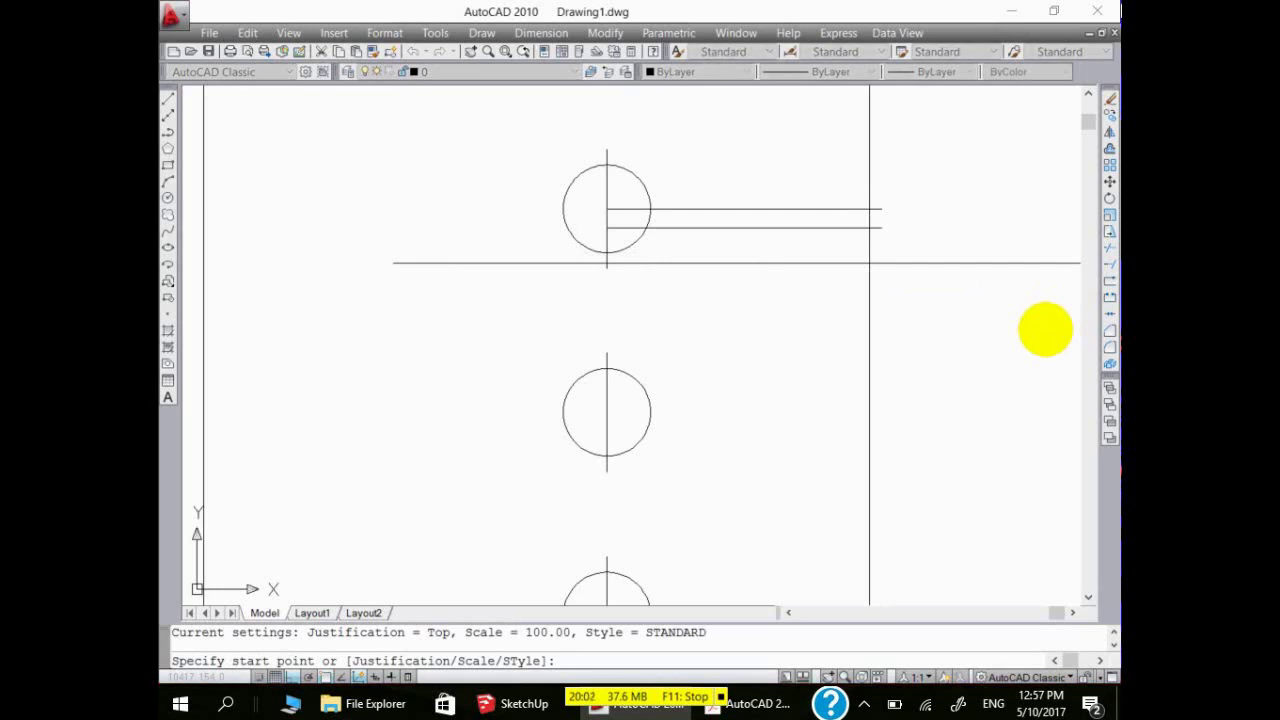
type("j")
key("Return")
type("z")
key("Return")
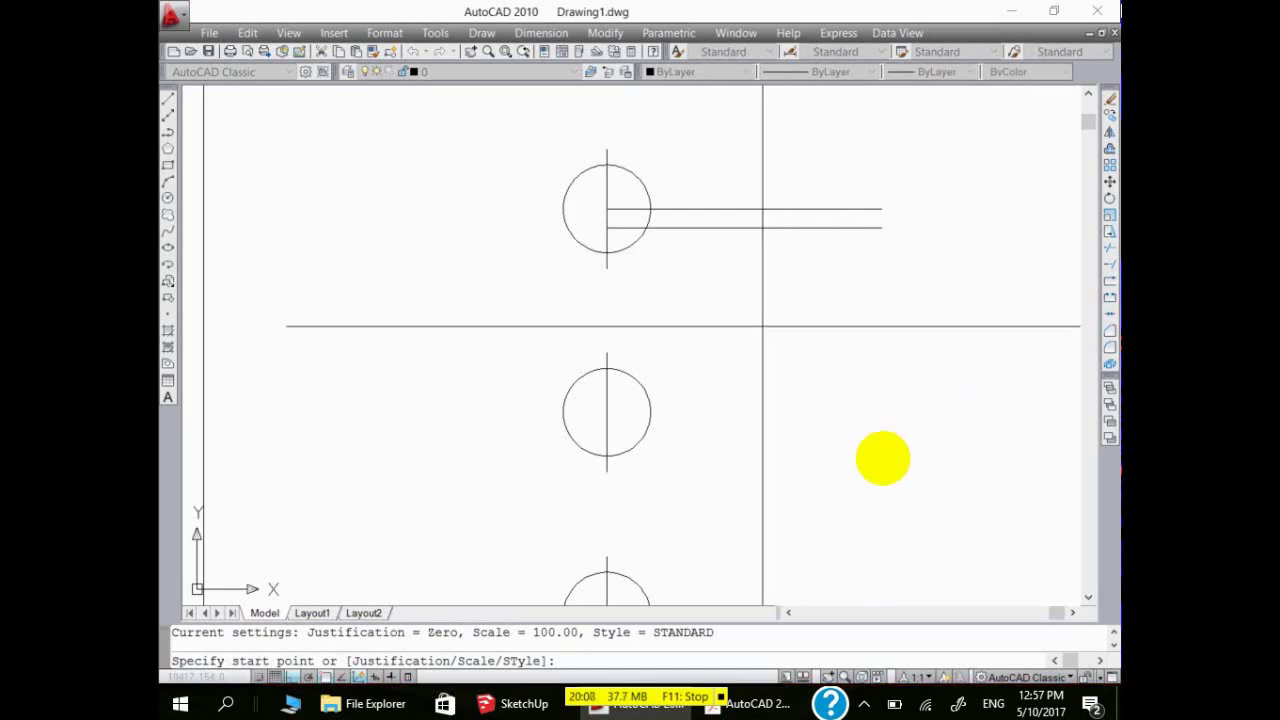
left_click(607, 412)
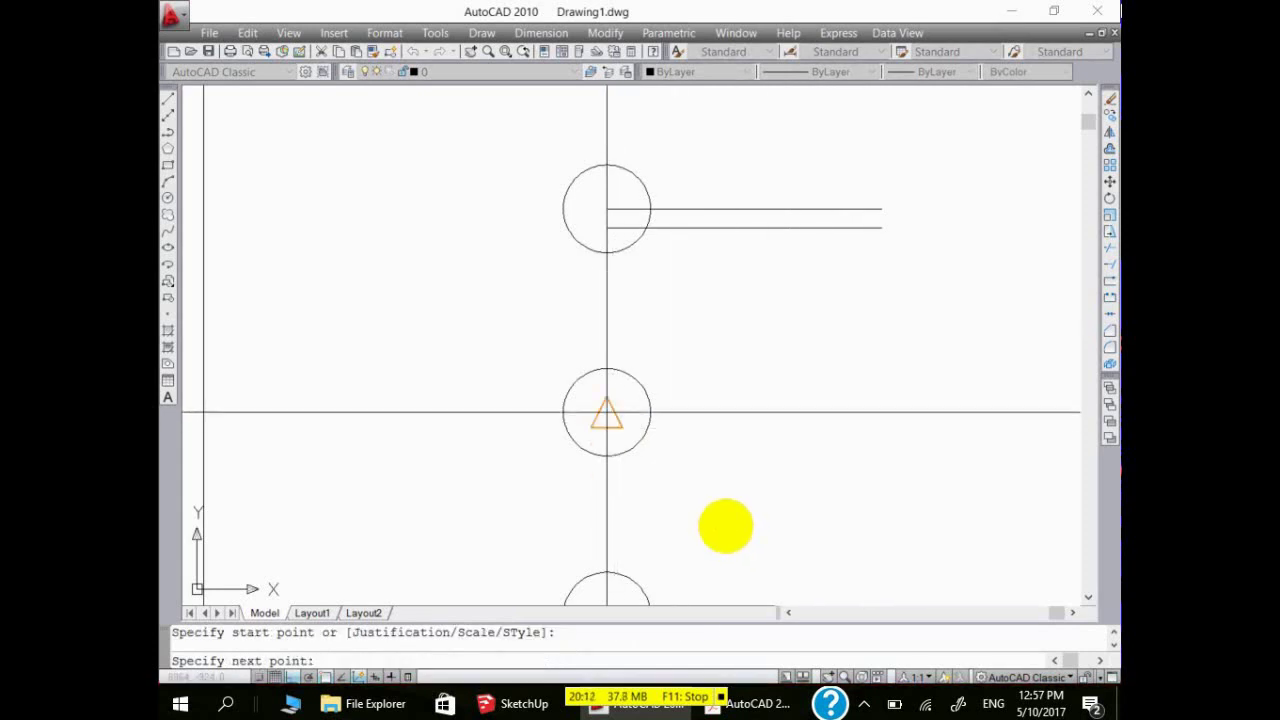
left_click(848, 430)
key("Escape")
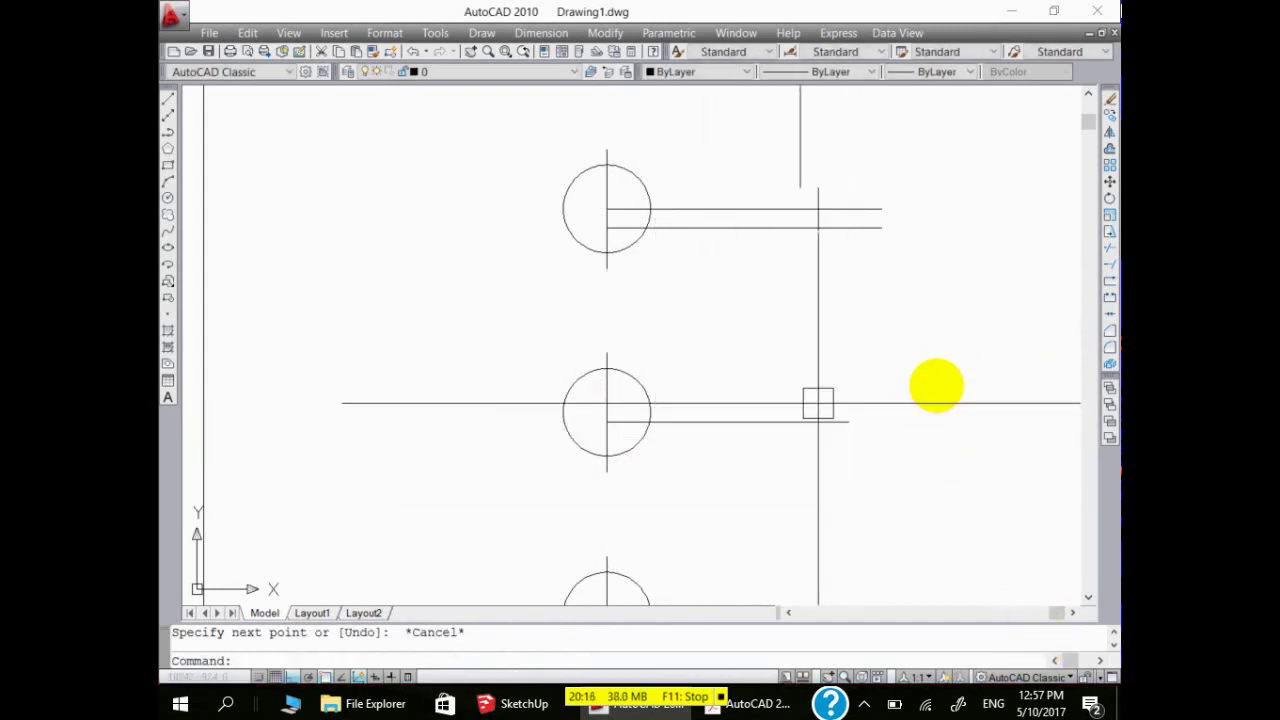
scroll(800, 395, "down", 5)
key("Return")
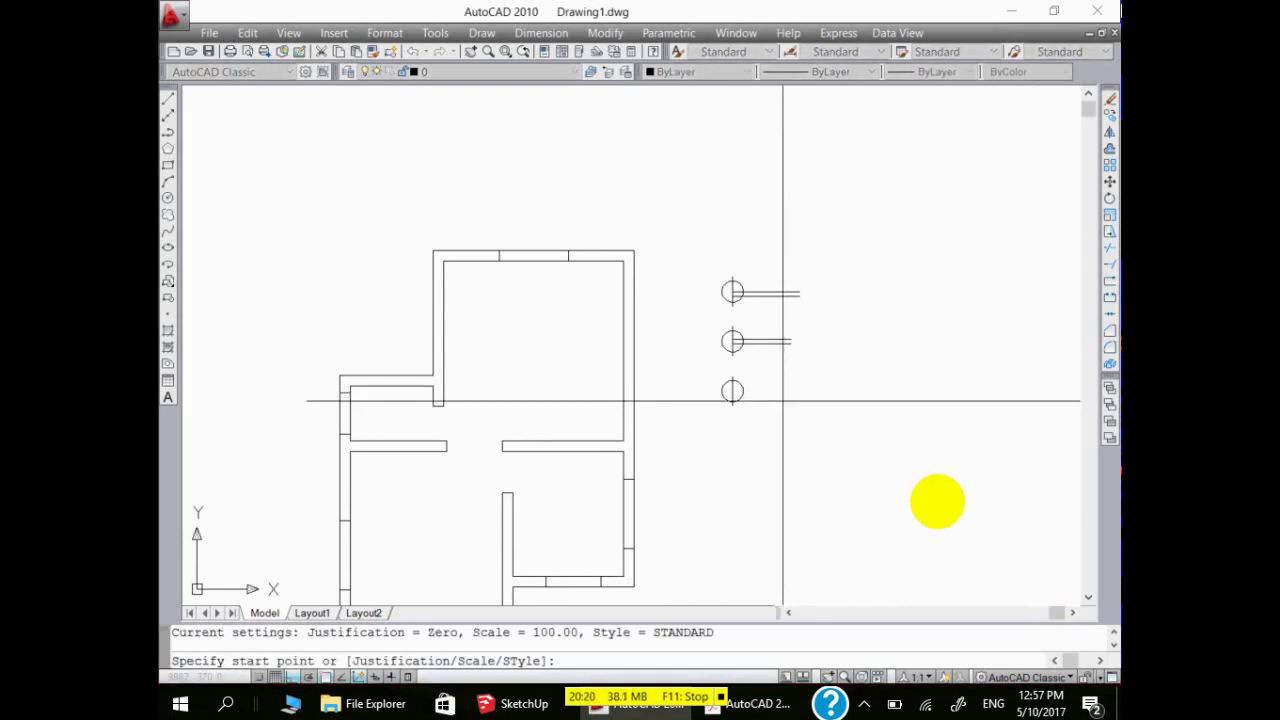
Set Bottom justification and draw a multiline tail right from the lower circle's centre.
type("j")
key("Return")
type("b")
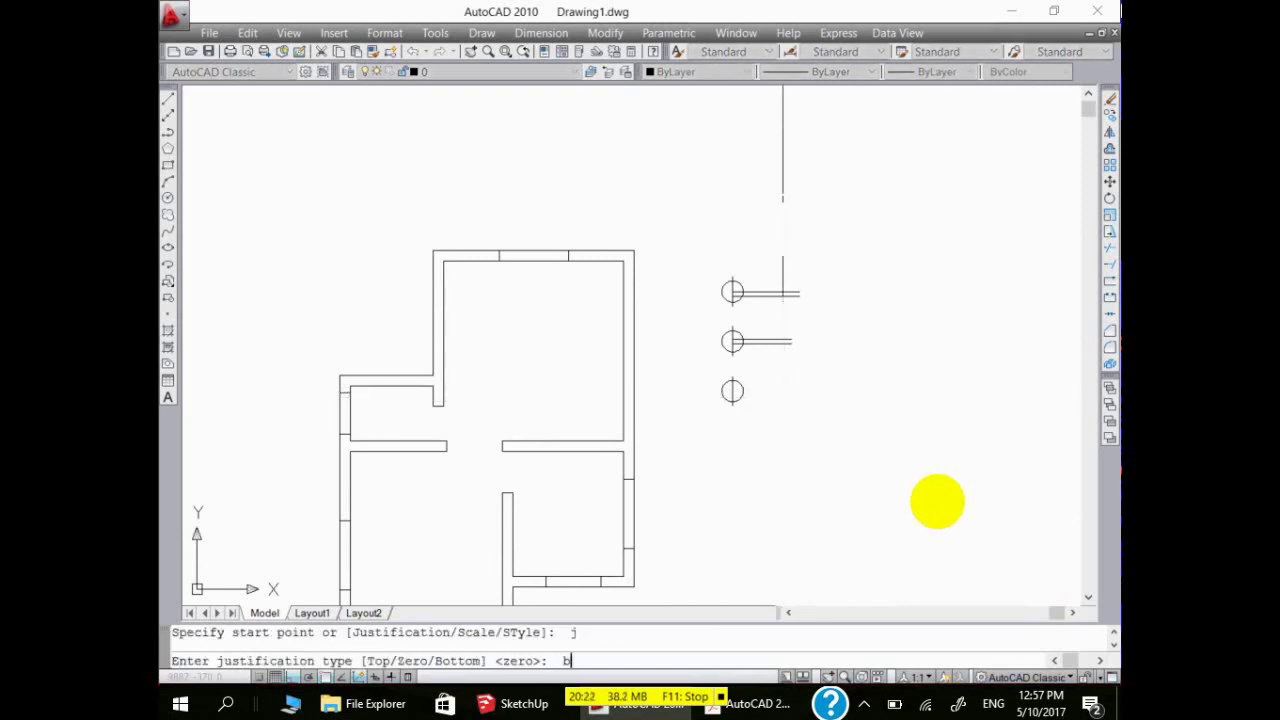
key("Return")
scroll(780, 405, "up", 4)
scroll(746, 395, "up", 2)
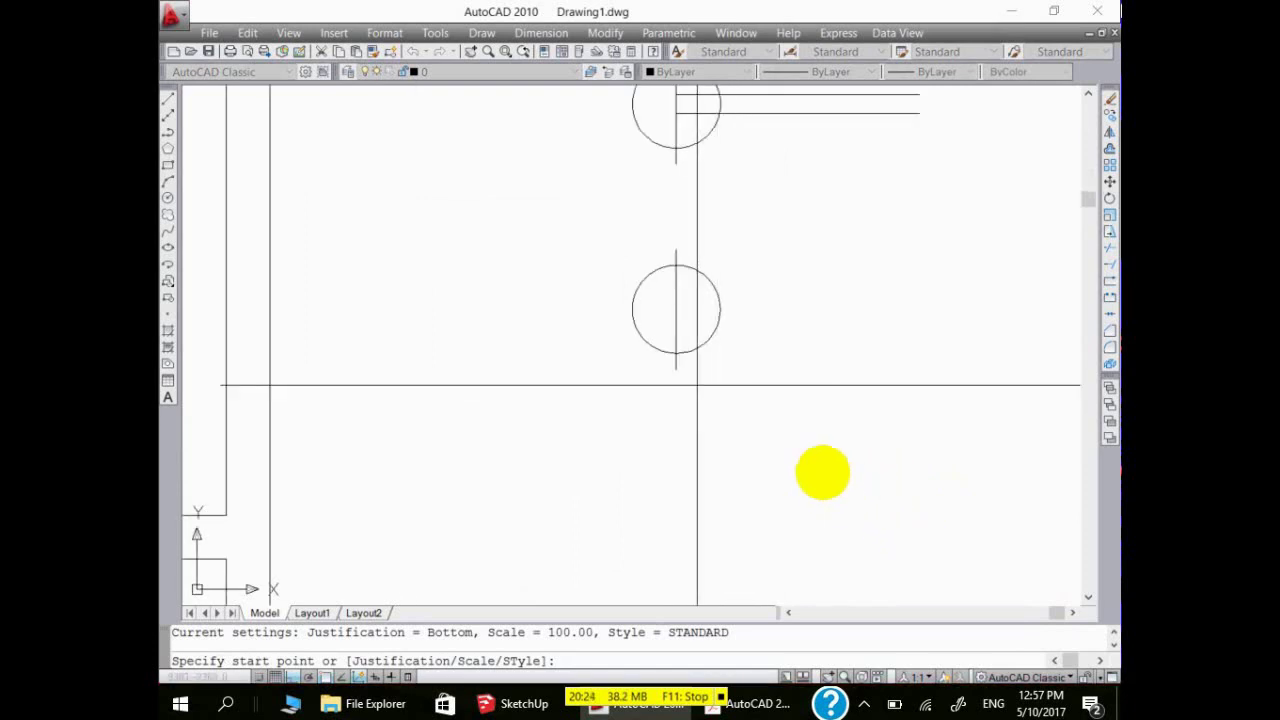
left_click(675, 307)
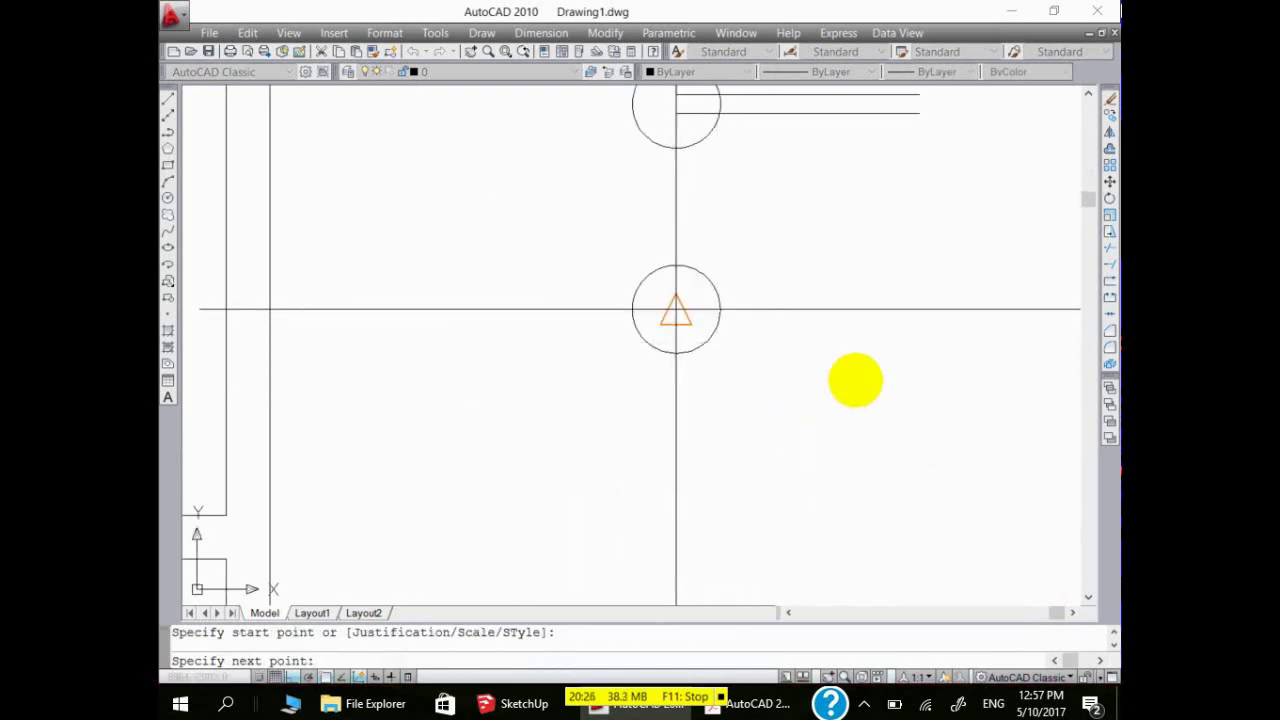
left_click(1105, 383)
key("Escape")
type("m")
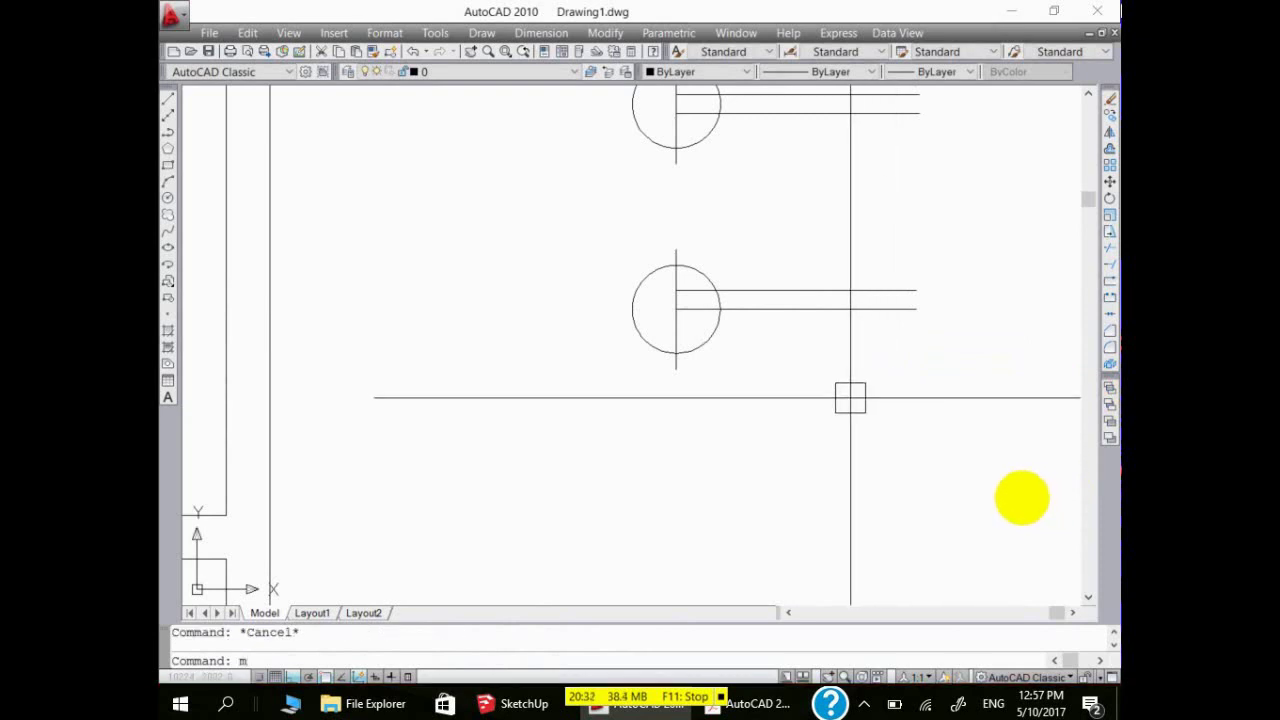
key("Return")
left_click(676, 368)
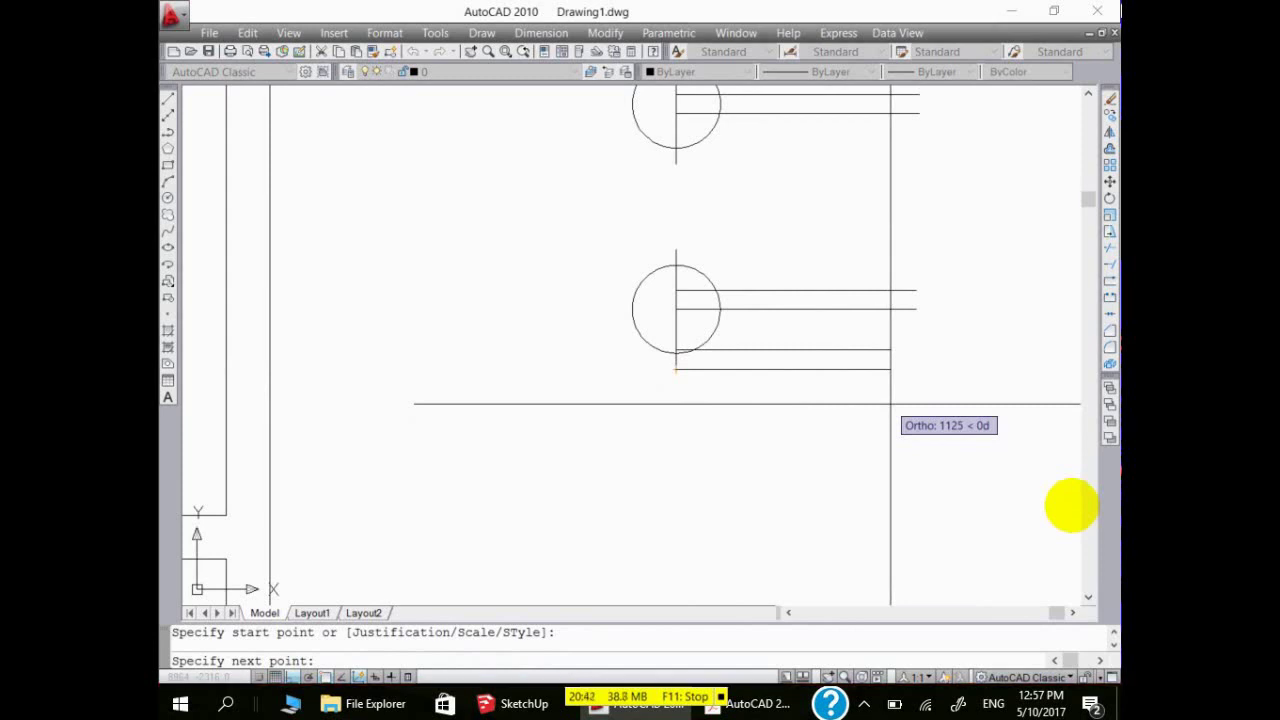
key("Escape")
type("m")
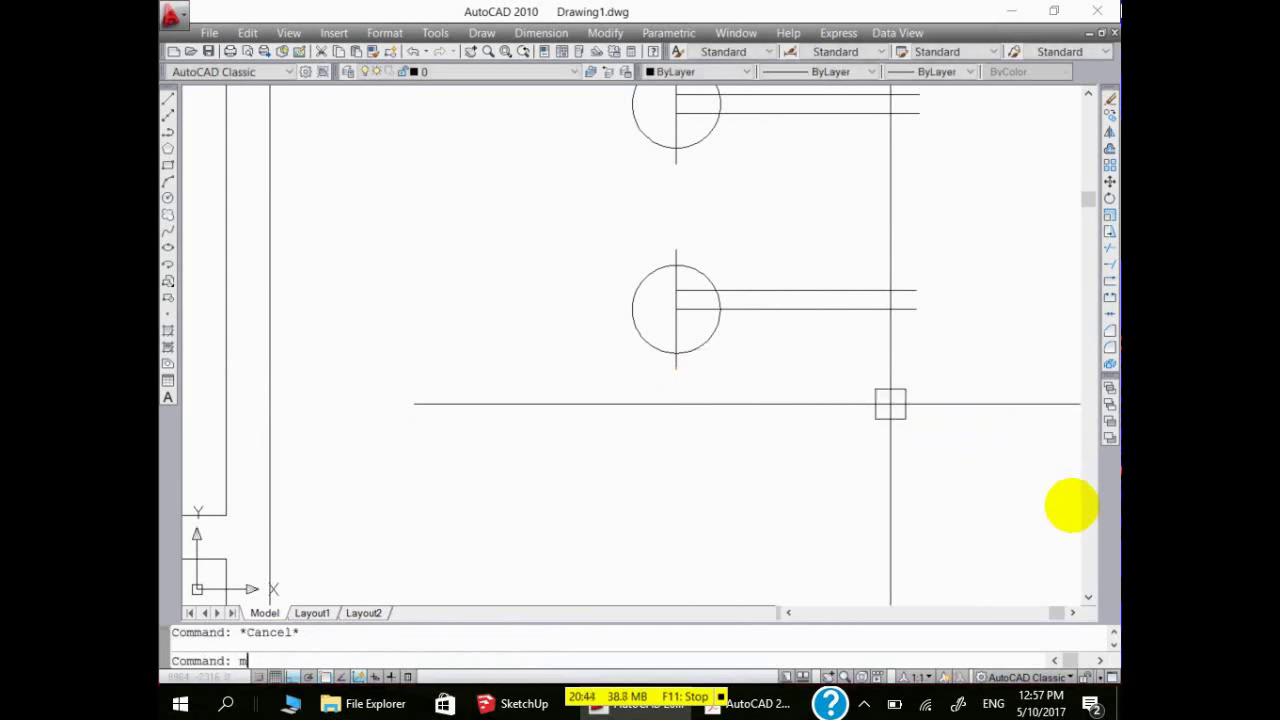
Draw a stepped trial multiline below the circle symbols.
key("Return")
scroll(557, 580, "down", 4)
left_click(478, 460)
left_click(605, 510)
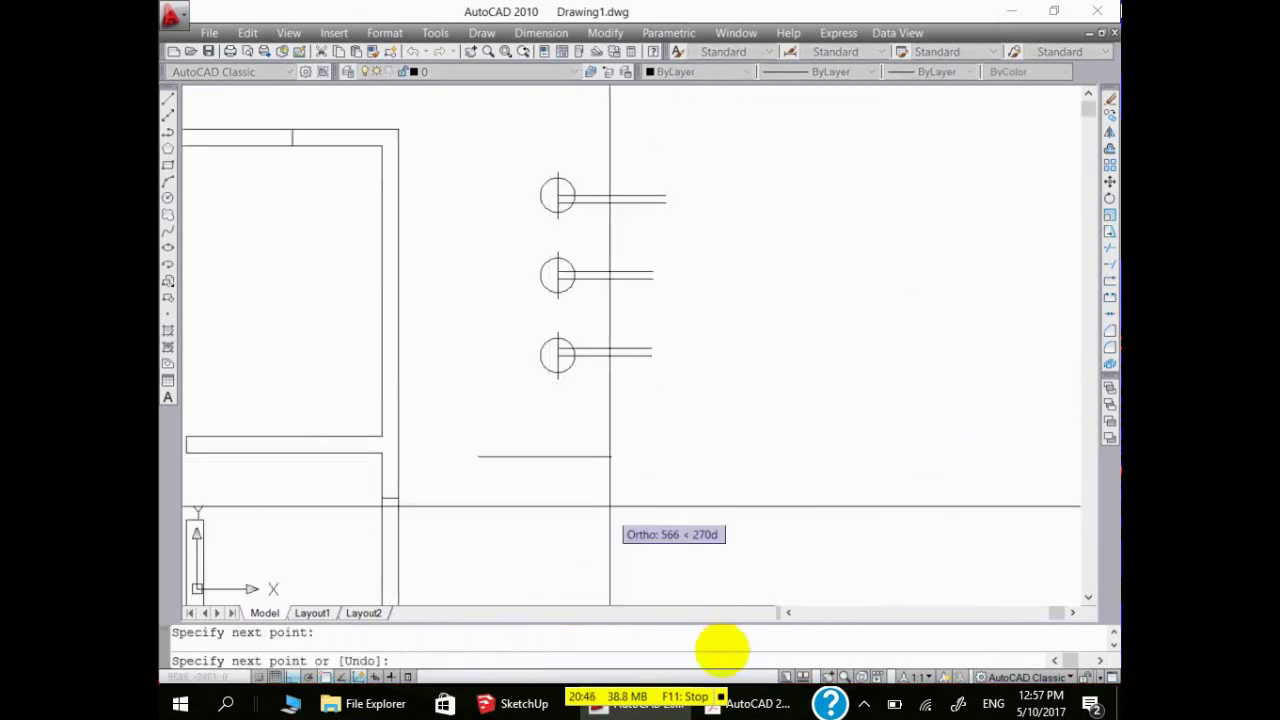
left_click(640, 515)
left_click(720, 500)
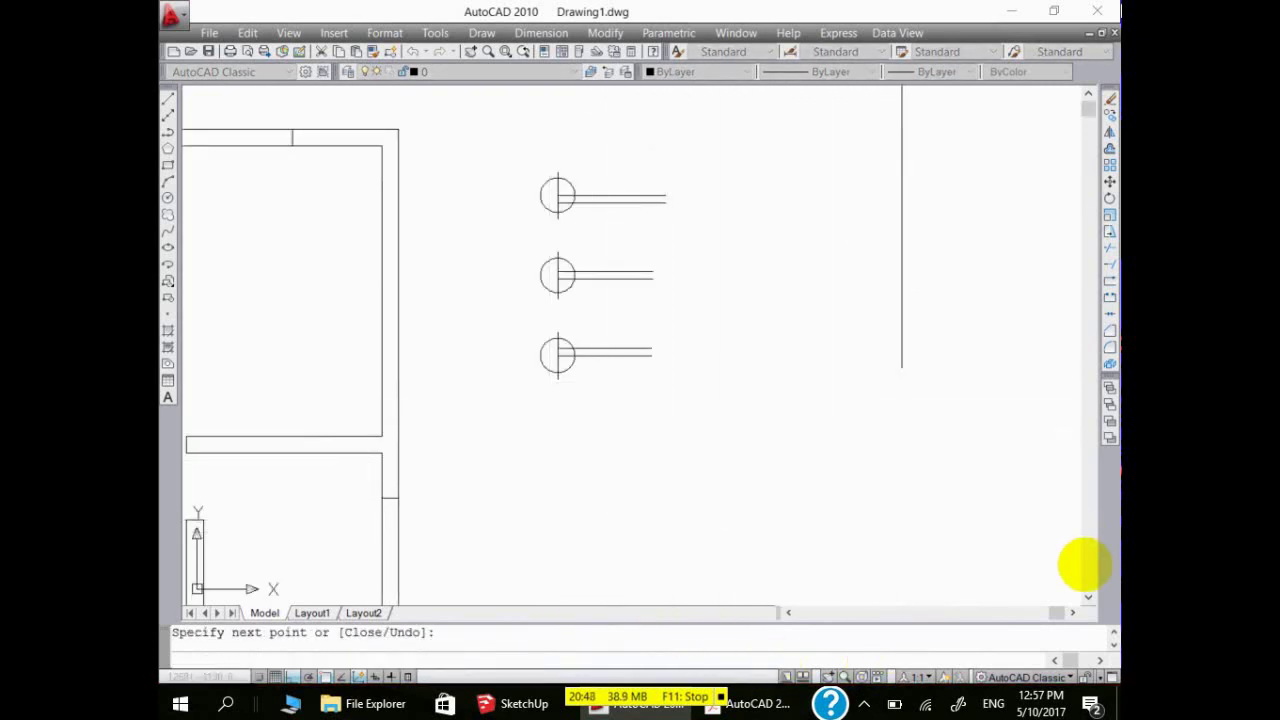
left_click(895, 497)
key("Escape")
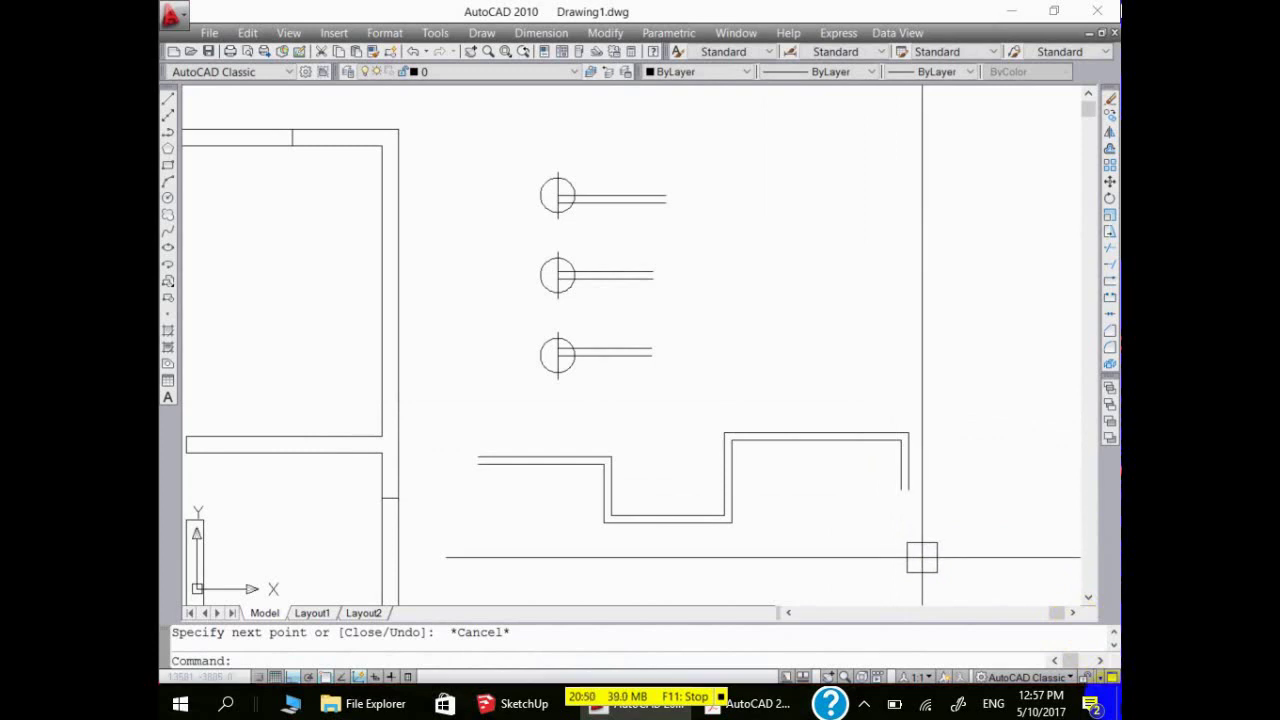
Erase the circle symbols and trial multilines with a selection window.
left_click(918, 553)
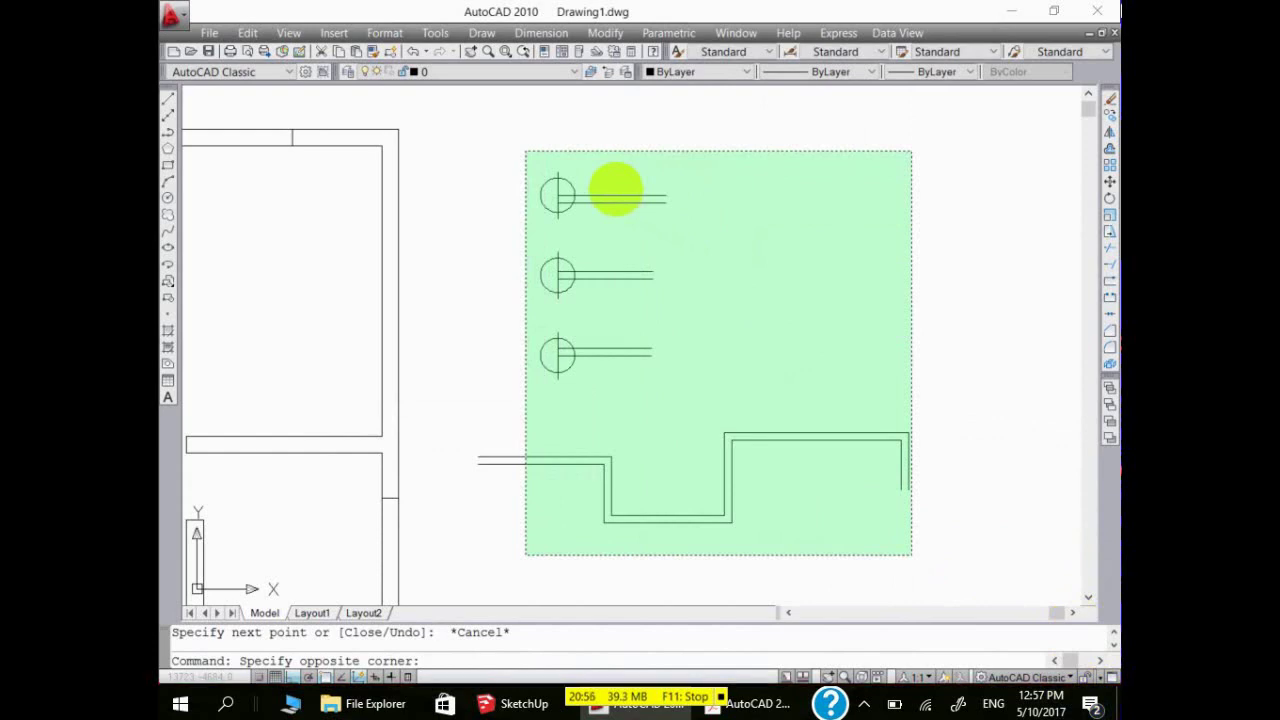
left_click(525, 151)
type("e")
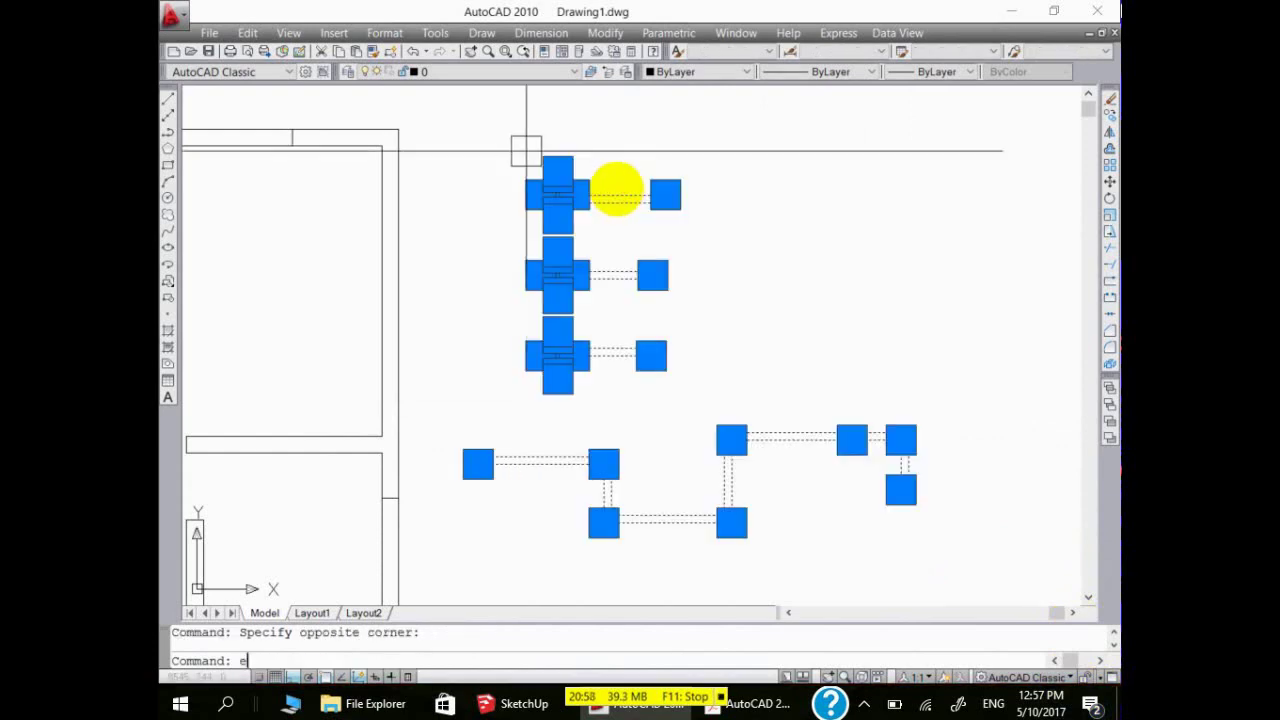
key("Delete")
Set the multiline to Zero justification and scale 75.
type("ml")
key("Return")
type("j")
key("Return")
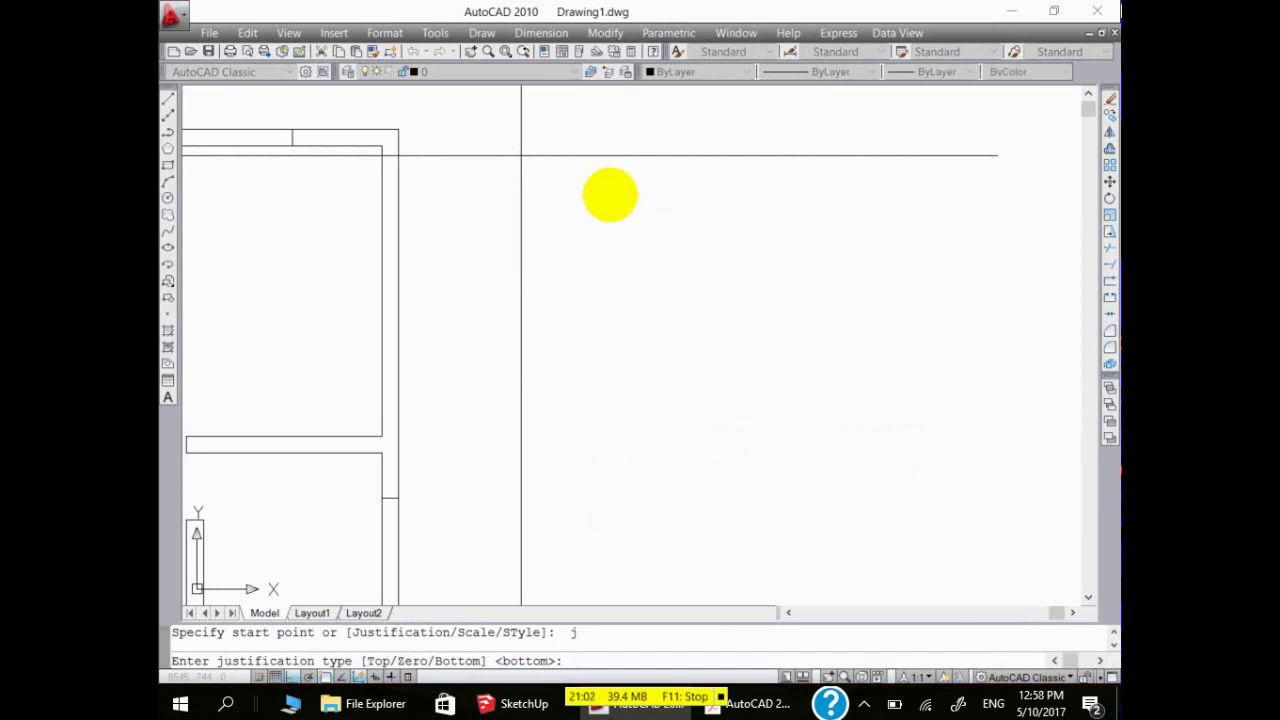
key("Return")
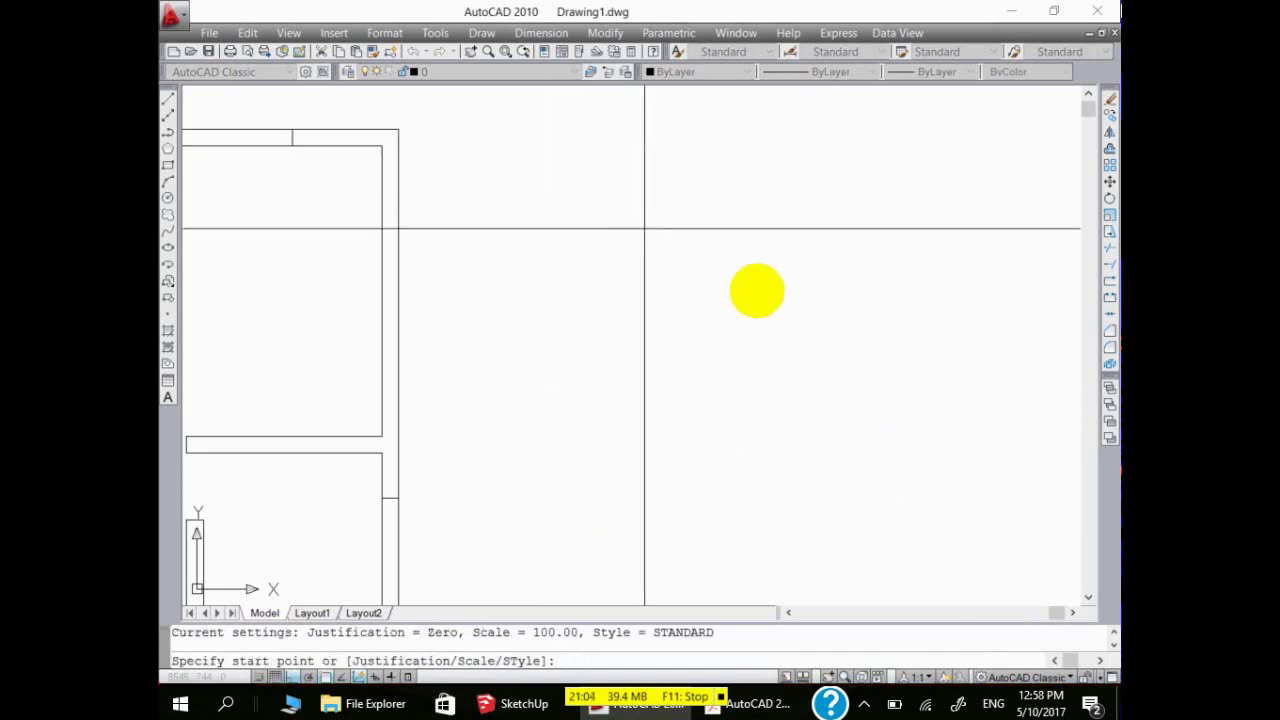
type("s")
key("Return")
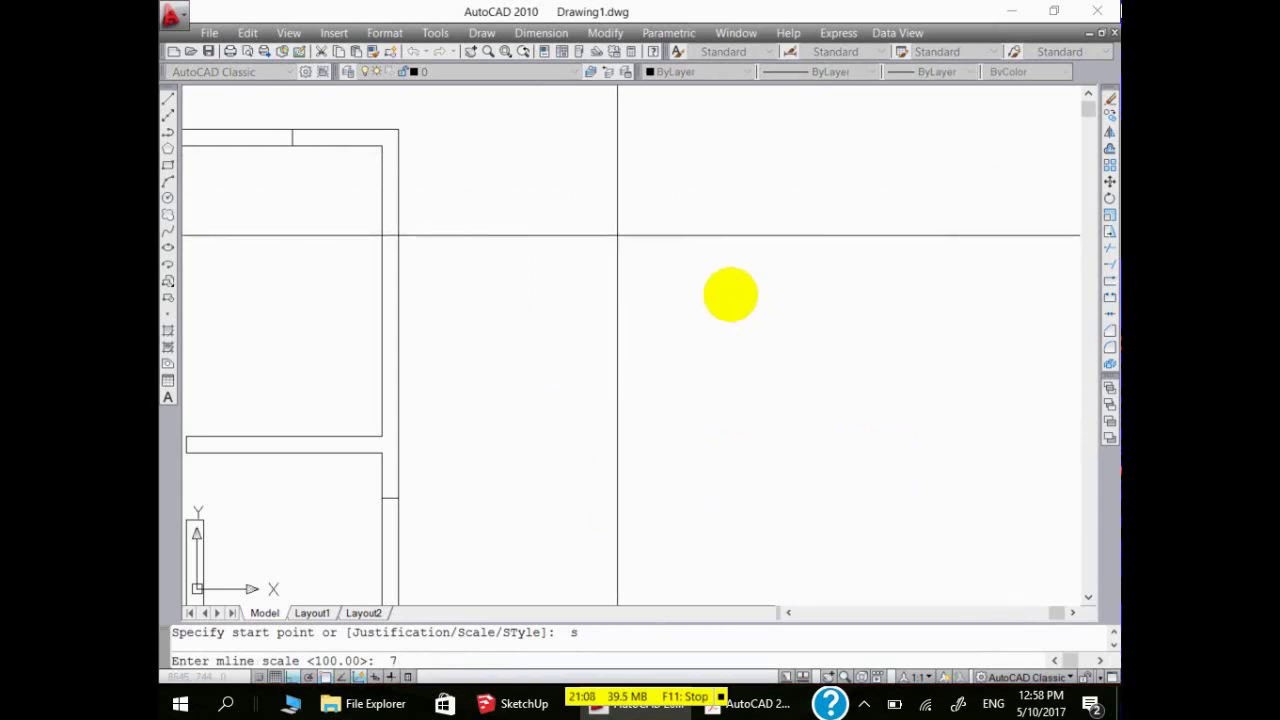
type("5")
key("Return")
scroll(543, 277, "down", 5)
scroll(560, 229, "up", 2)
Draw a window multiline across the top wall opening.
scroll(679, 226, "up", 3)
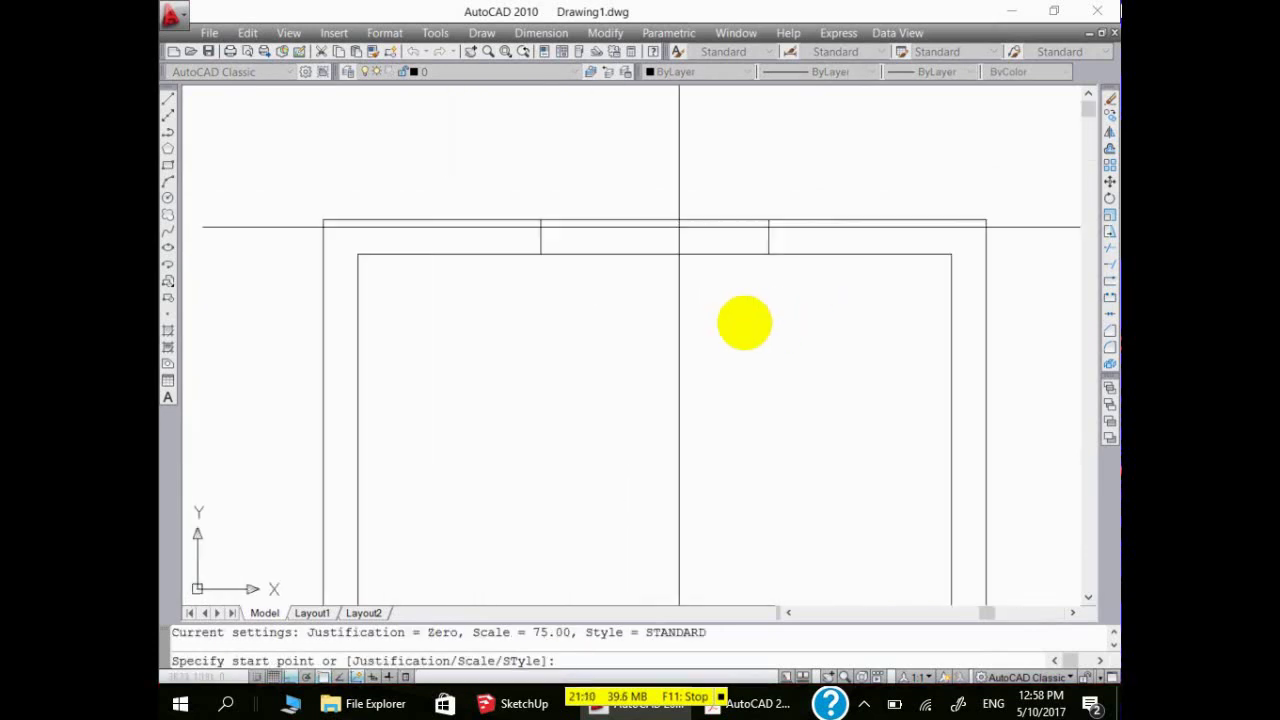
left_click(541, 237)
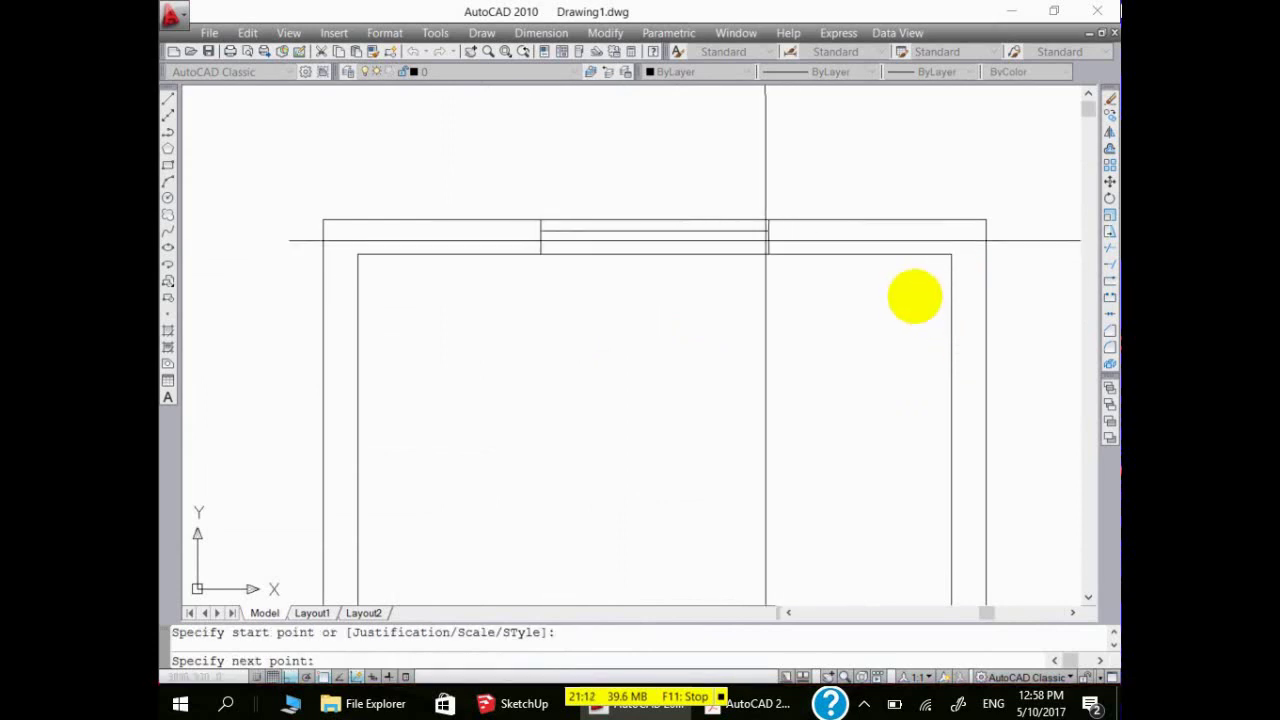
left_click(768, 240)
key("Return")
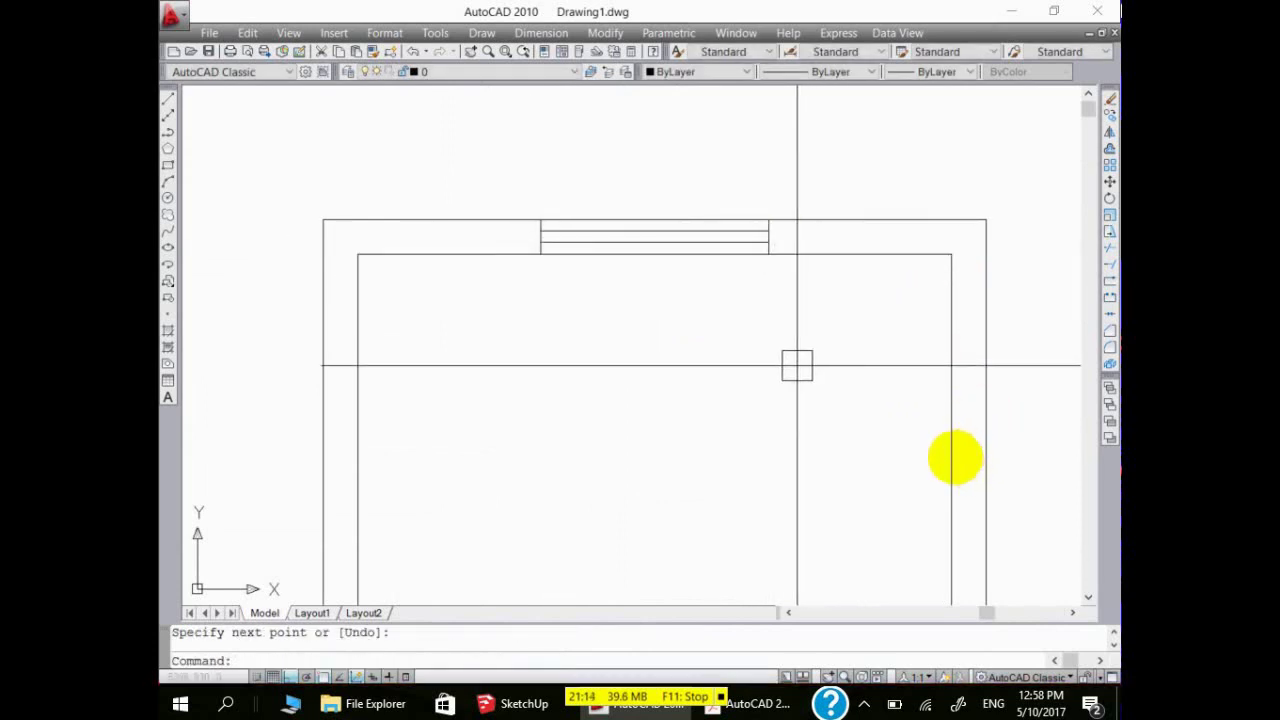
key("Escape")
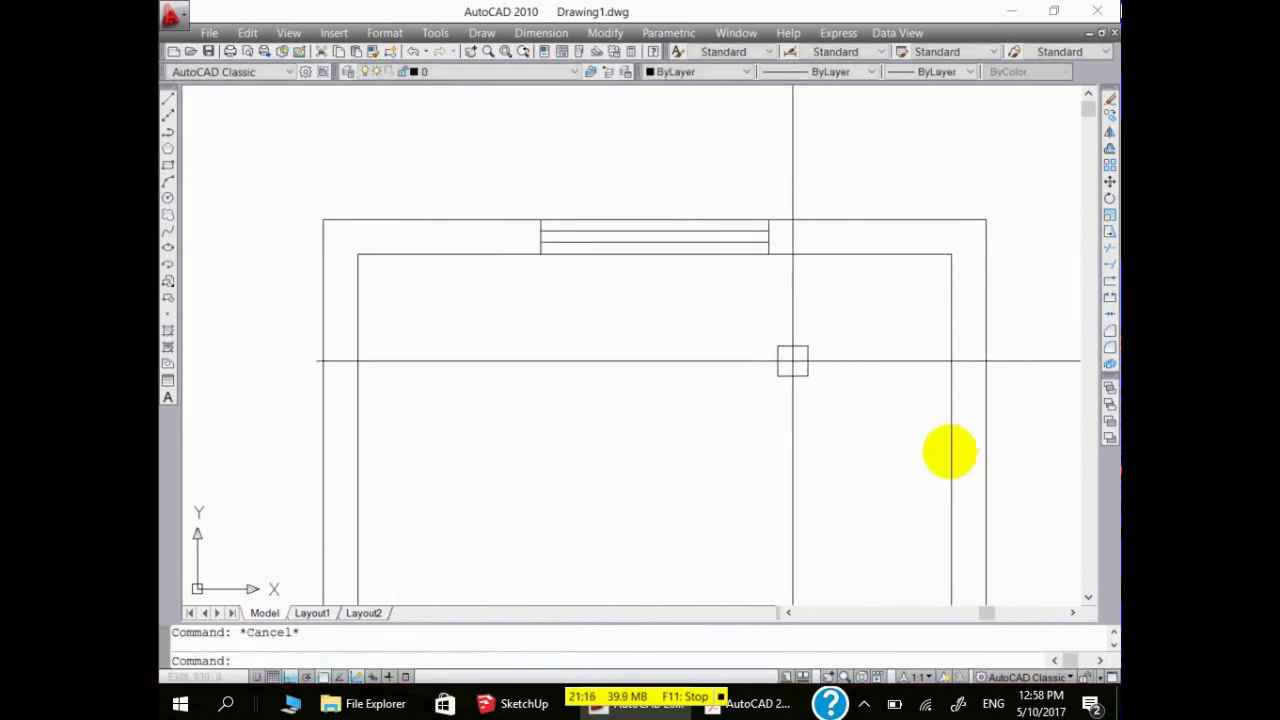
Draw a vertical window multiline across the right wall opening.
key("Return")
scroll(646, 238, "down", 6)
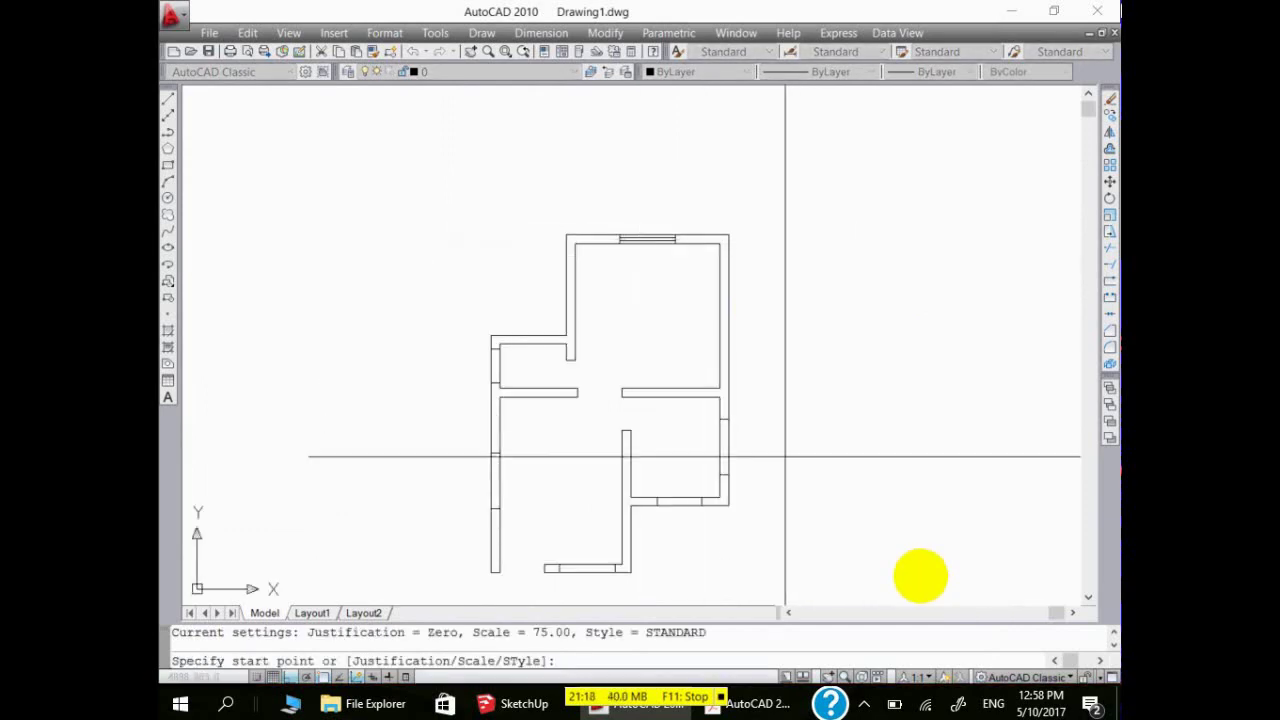
scroll(786, 451, "up", 5)
left_click(703, 332)
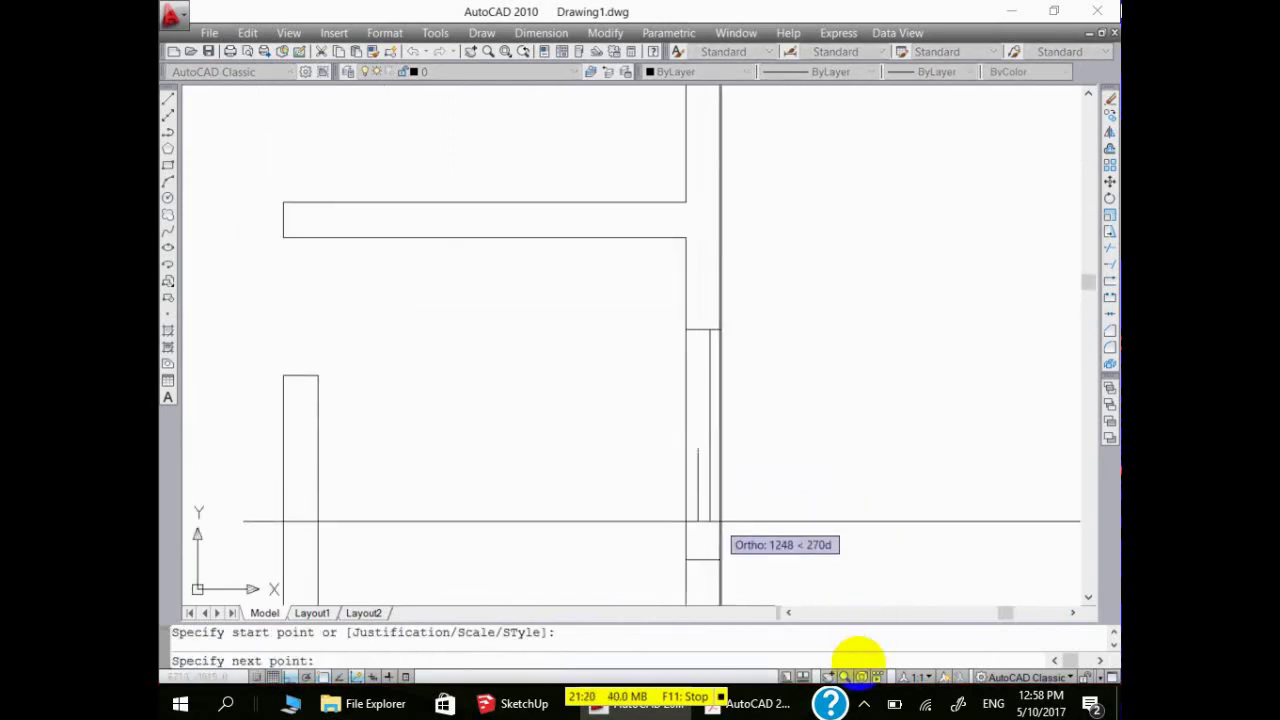
left_click(703, 557)
key("Return")
Draw a horizontal window multiline between two wall midpoints.
scroll(689, 220, "down", 3)
key("Return")
scroll(503, 557, "up", 3)
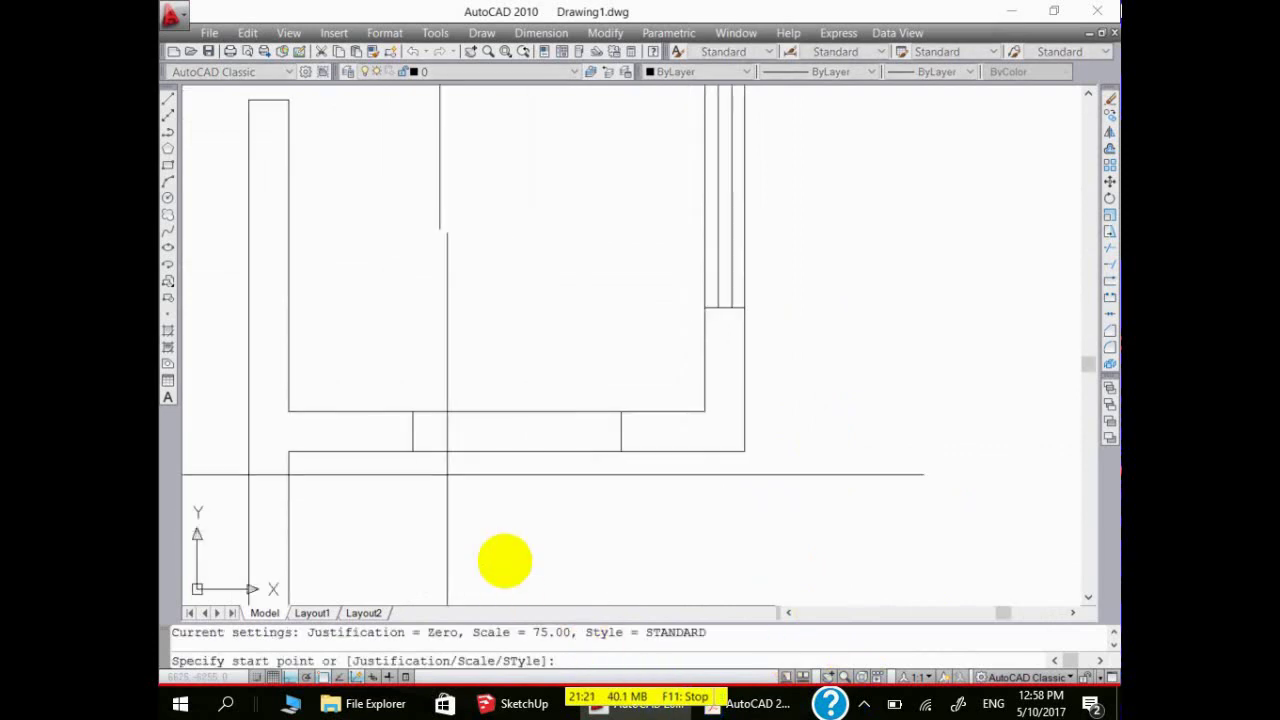
left_click(413, 431)
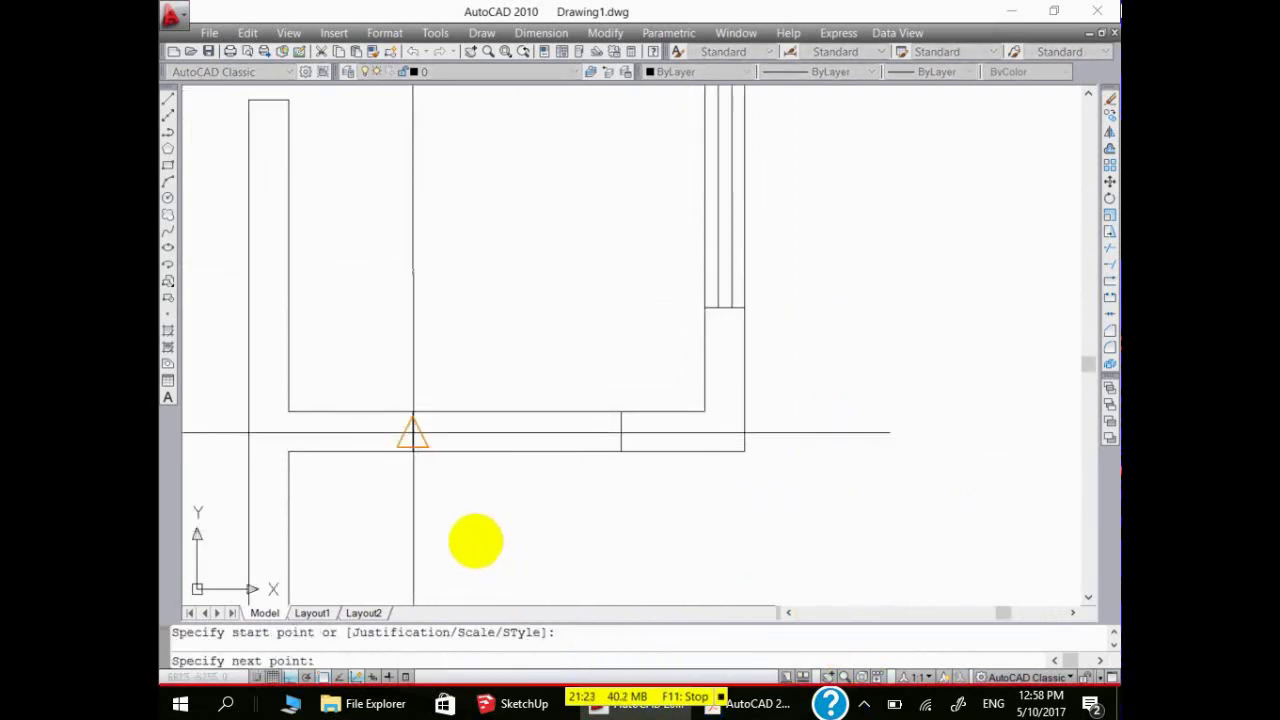
left_click(621, 431)
key("Return")
scroll(634, 371, "down", 5)
scroll(435, 433, "up", 2)
Draw a window multiline in the bottom wall opening, ending at the midpoint.
key("Return")
scroll(365, 505, "up", 2)
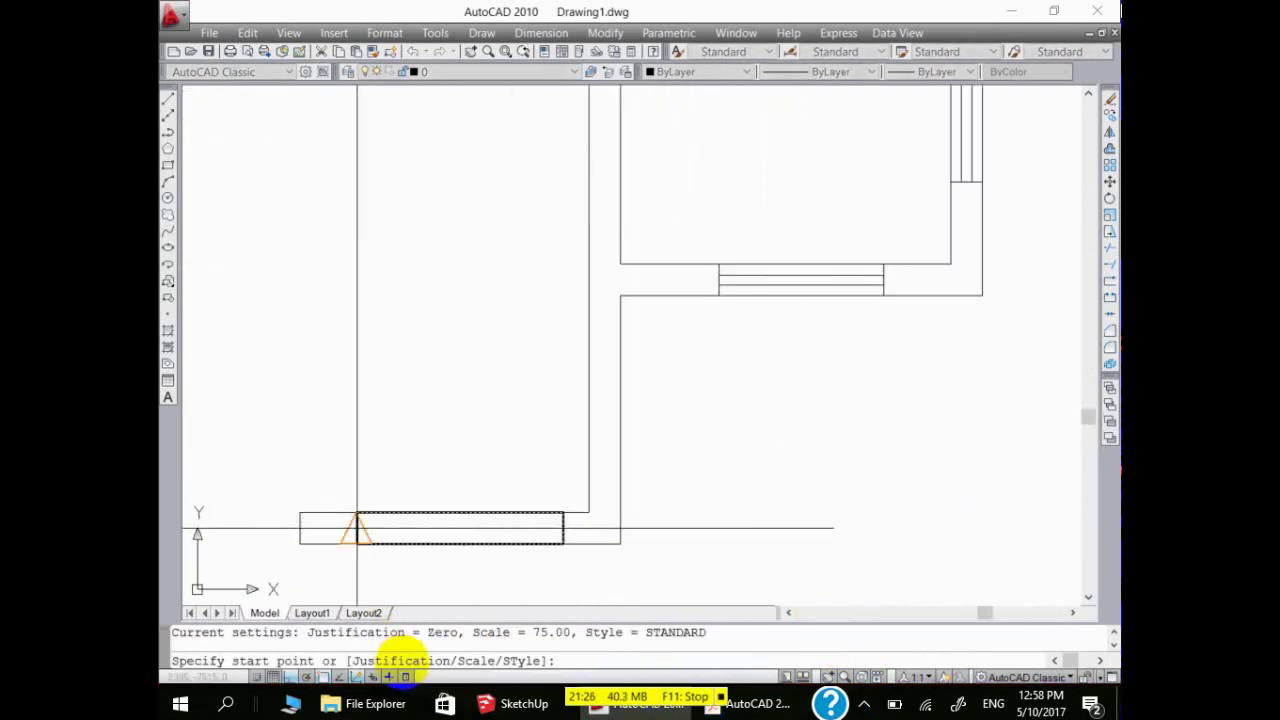
left_click(356, 528)
left_click(563, 528)
scroll(563, 528, "down", 1)
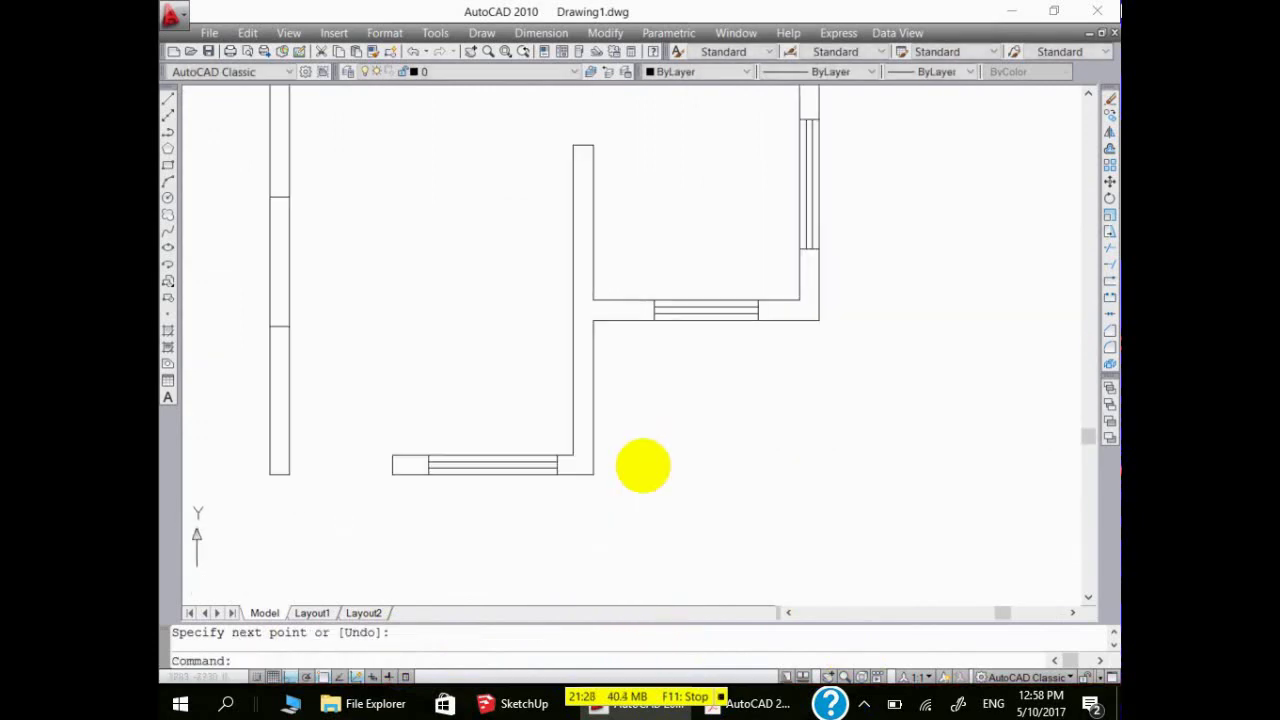
scroll(420, 349, "down", 2)
scroll(466, 297, "up", 4)
scroll(490, 171, "up", 1)
Draw a window multiline in the left wall from its top to bottom midpoint.
key("Return")
key("Return")
left_click(490, 171)
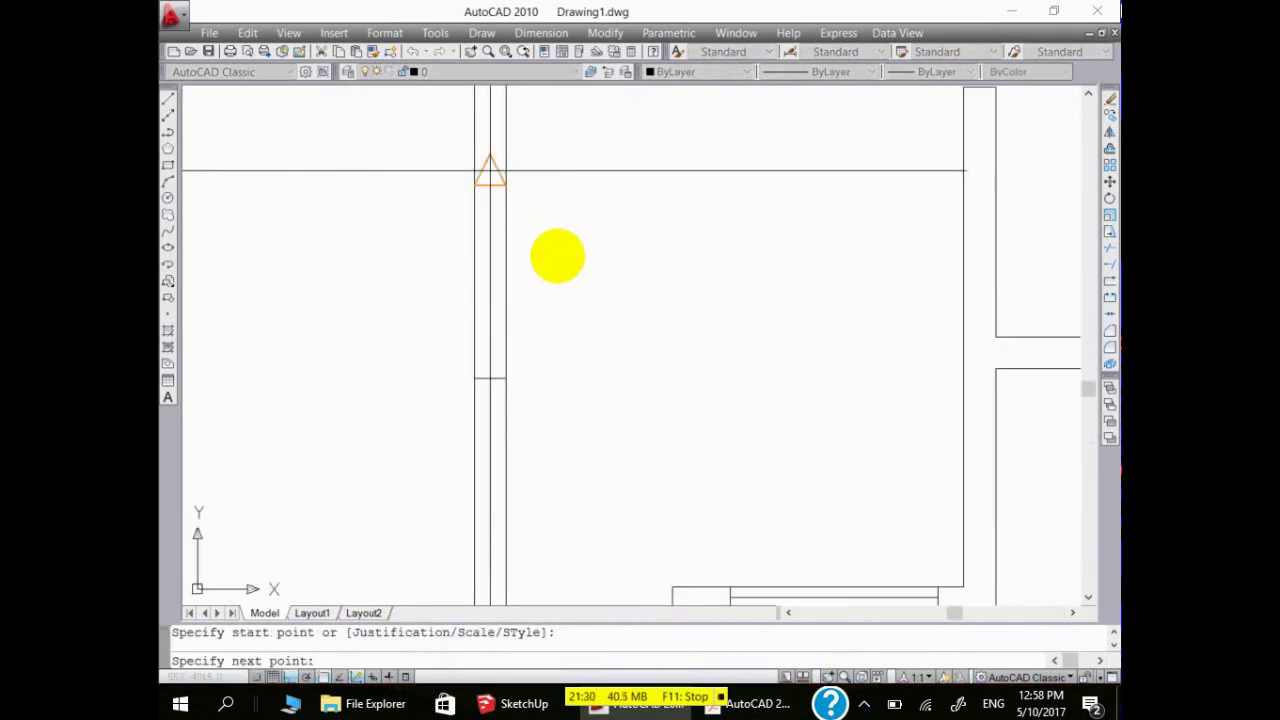
left_click(490, 378)
key("Return")
scroll(485, 300, "down", 4)
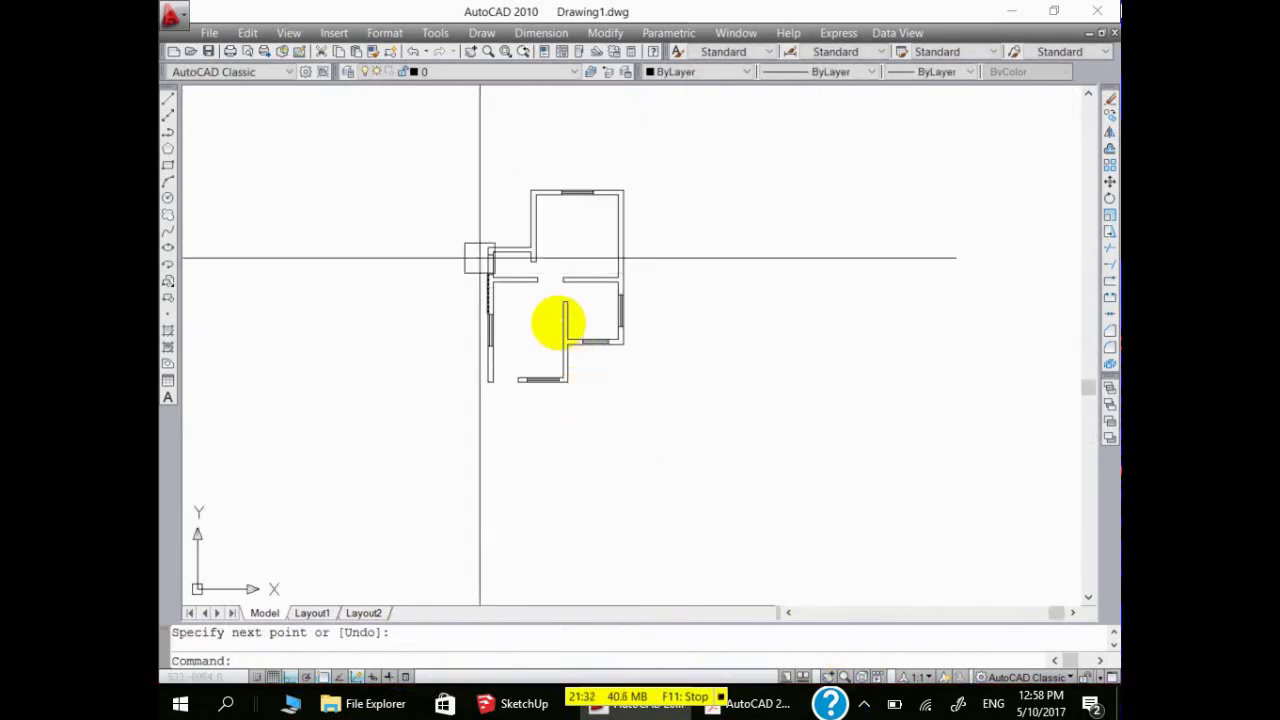
scroll(560, 330, "up", 3)
scroll(528, 237, "up", 3)
Add one more vertical window between midpoints, cancel MLINE, and reposition the view.
key("Return")
left_click(506, 240)
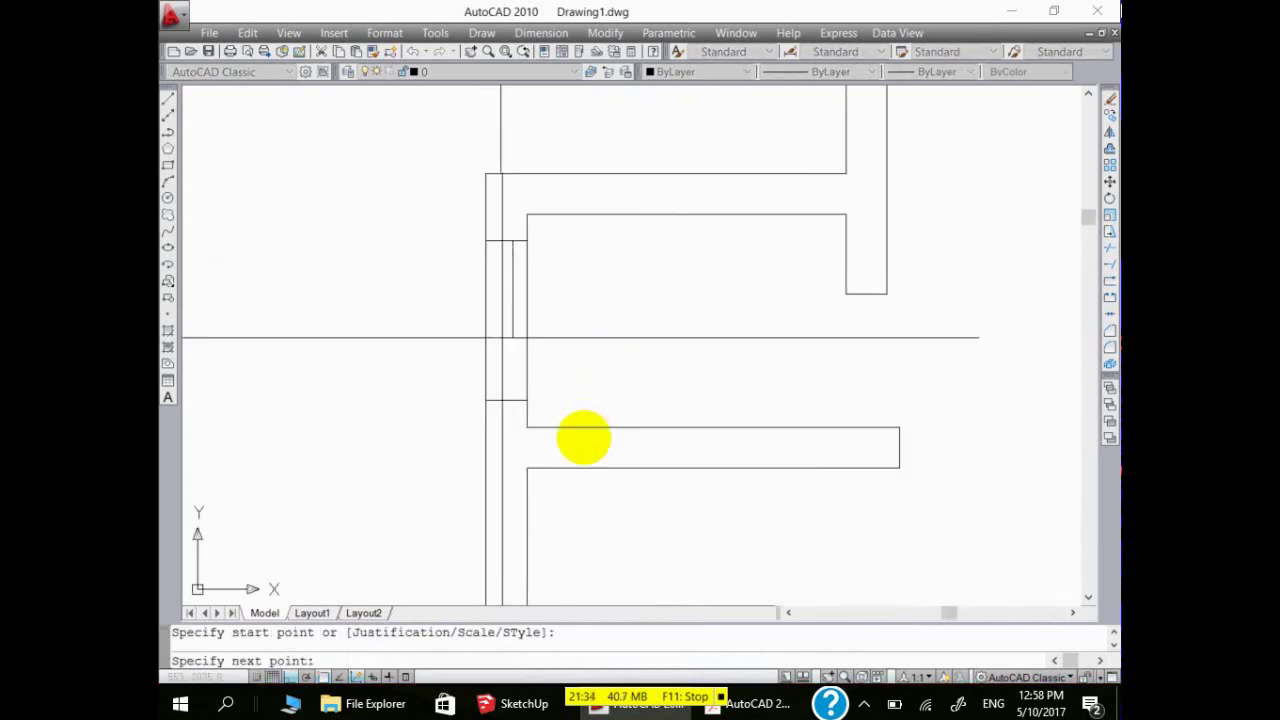
left_click(506, 400)
key("Escape")
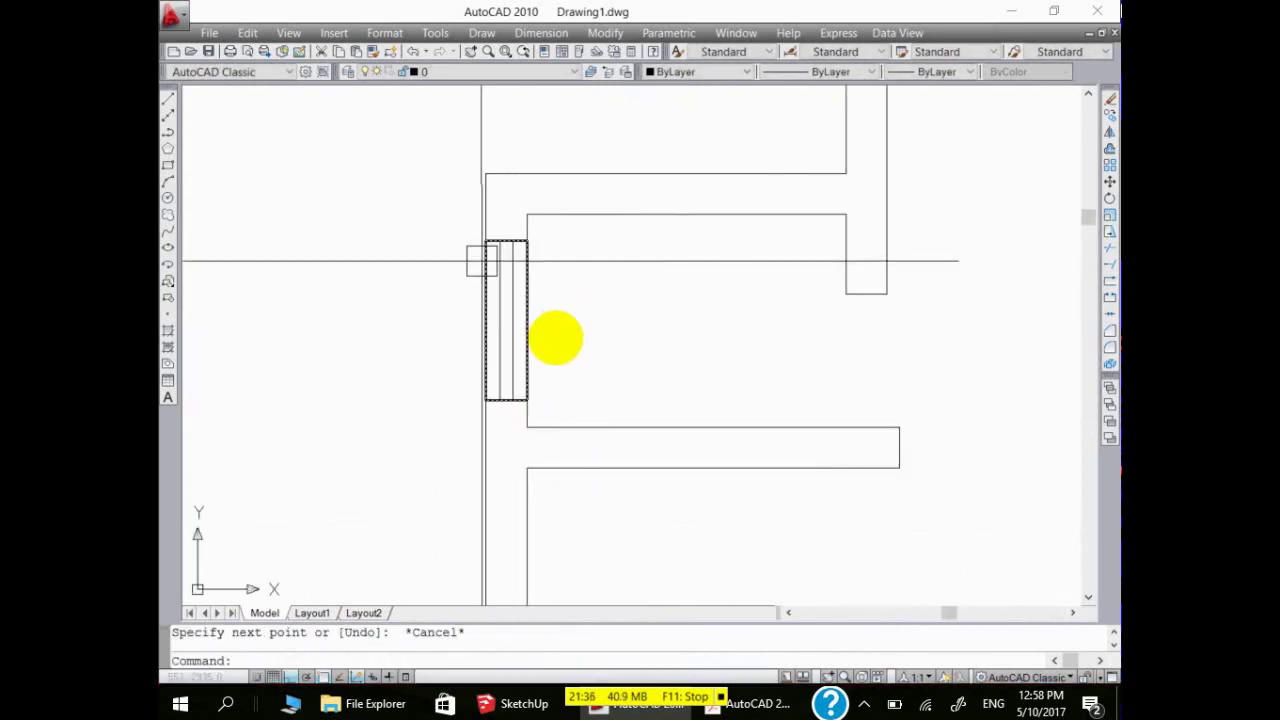
scroll(480, 266, "down", 3)
scroll(586, 289, "down", 4)
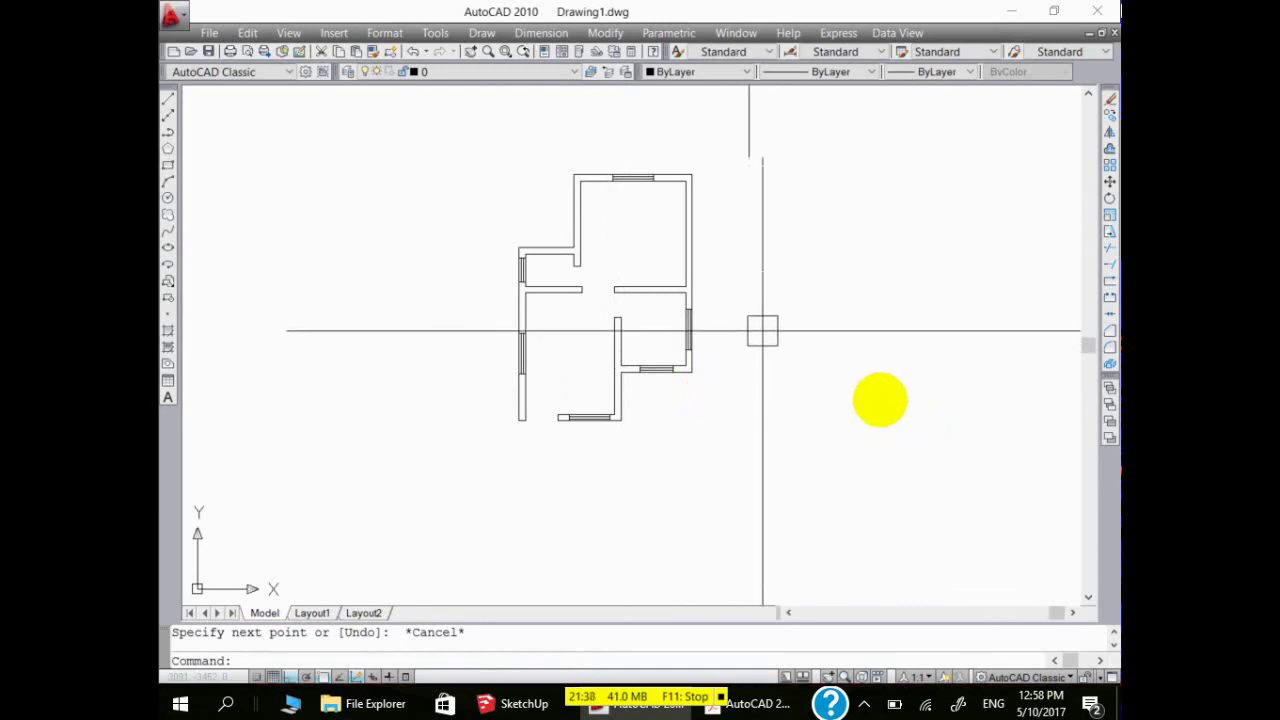
scroll(758, 340, "up", 2)
middle_click_drag(754, 323, 796, 381)
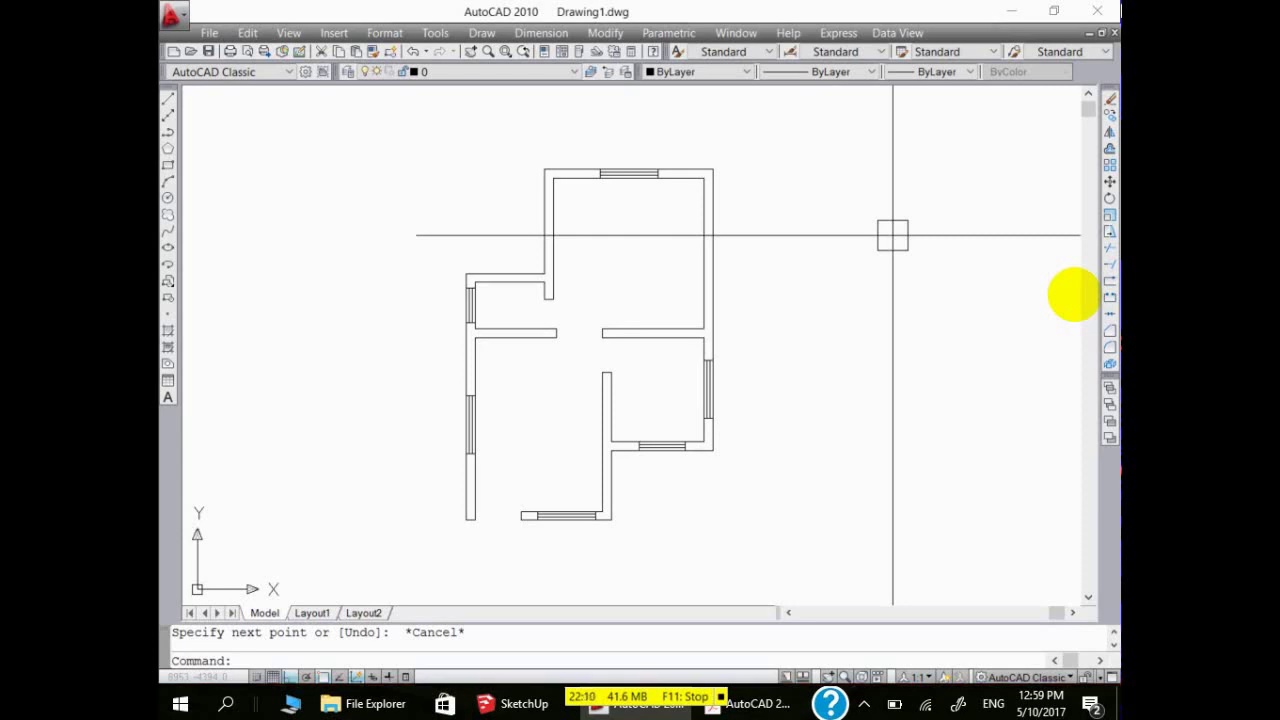
Minimize AutoCAD and the folders, then open LAYOUT LIBRARY.dwg from the Acad folder.
left_click(1010, 10)
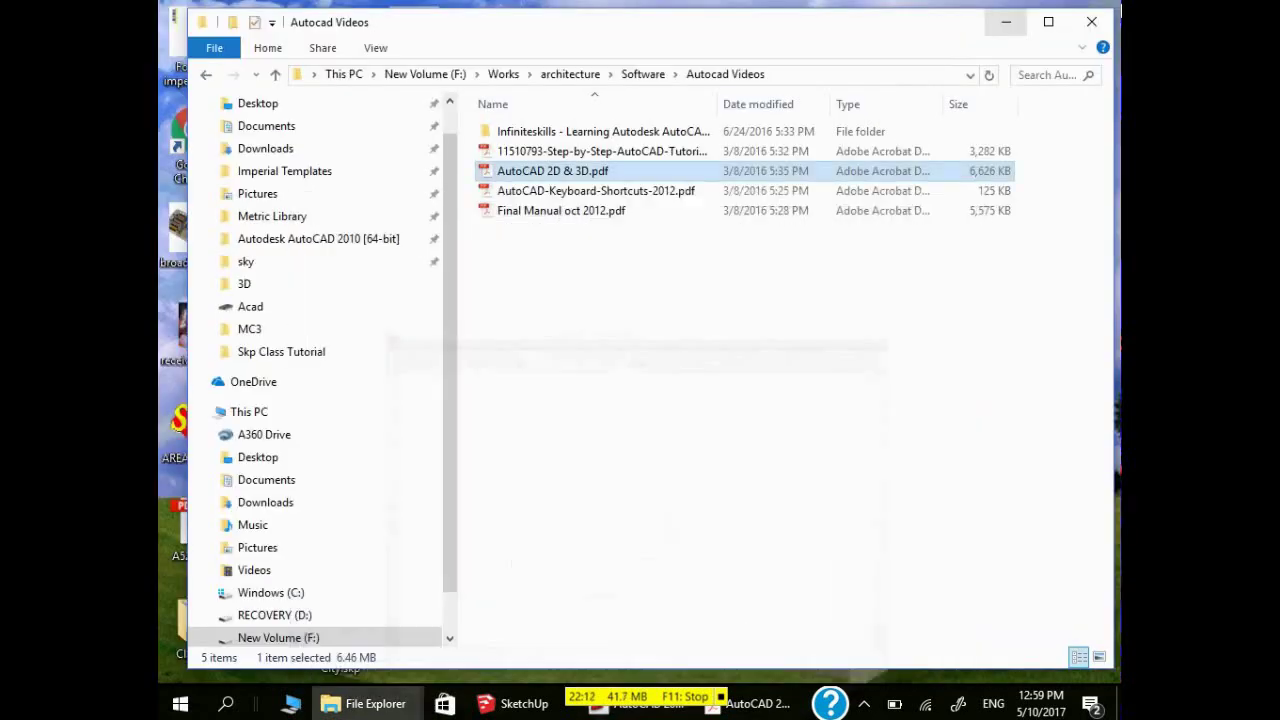
left_click(1006, 22)
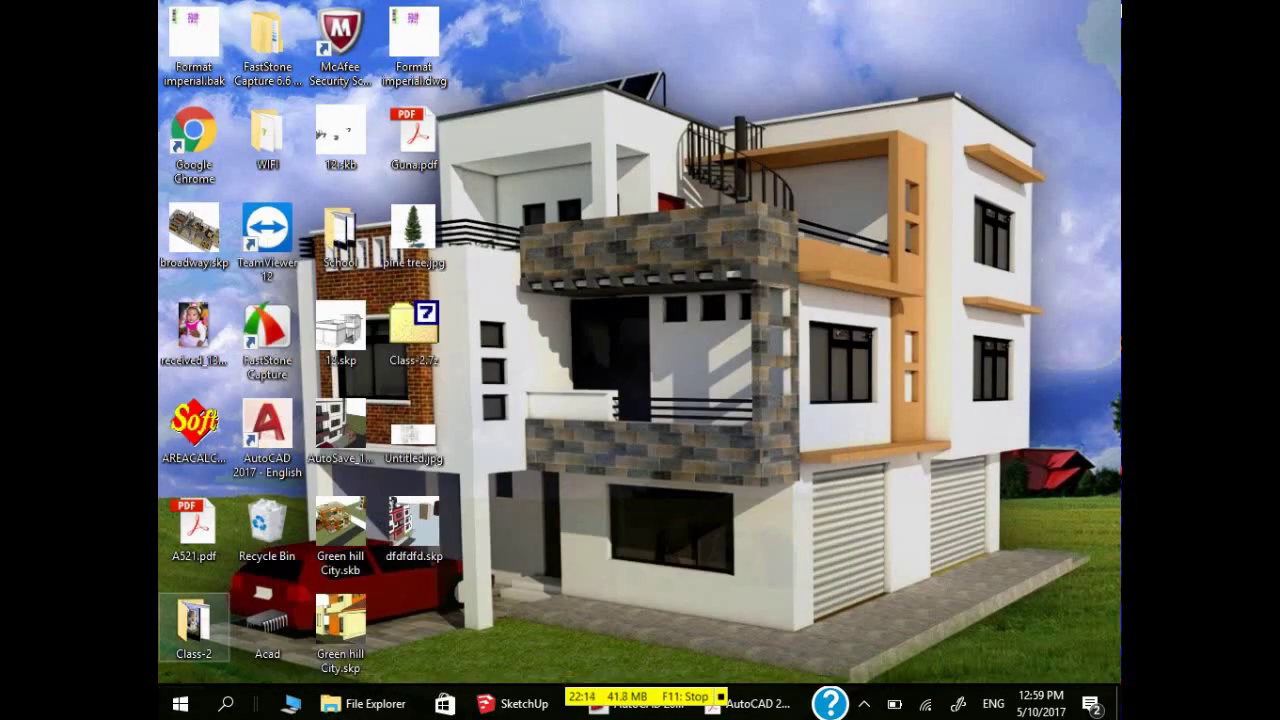
double_click(193, 622)
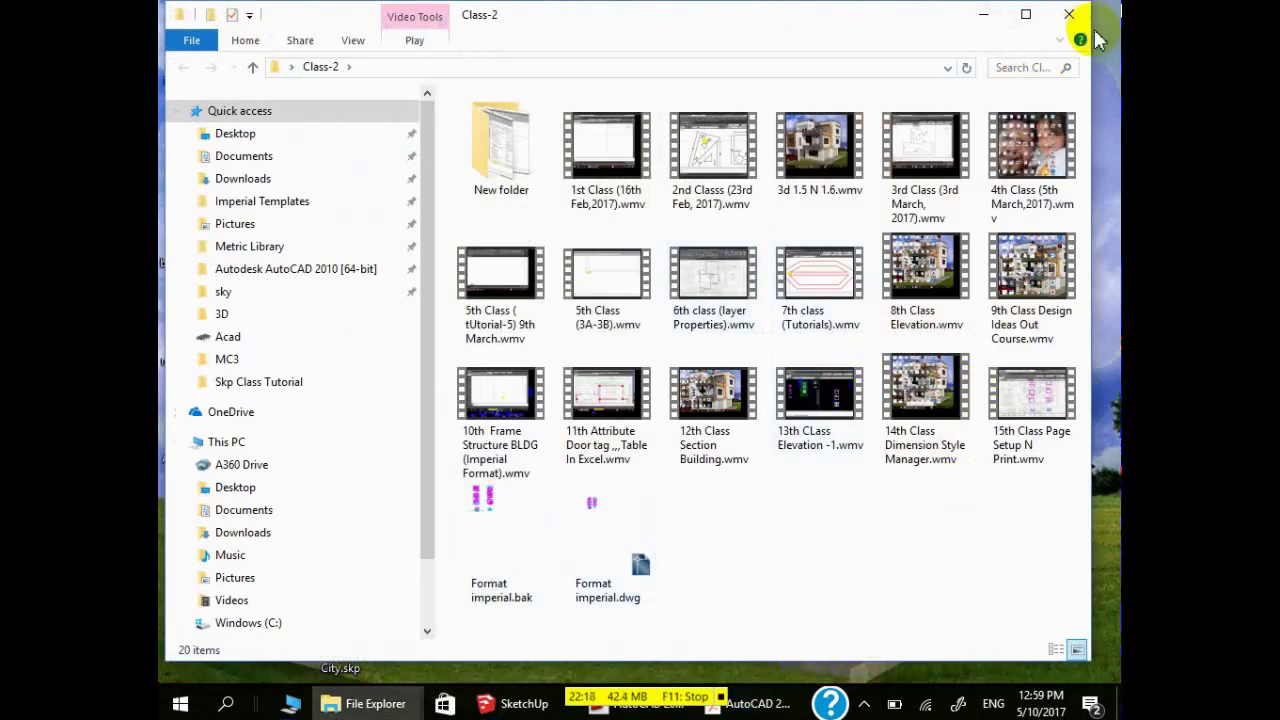
left_click(983, 14)
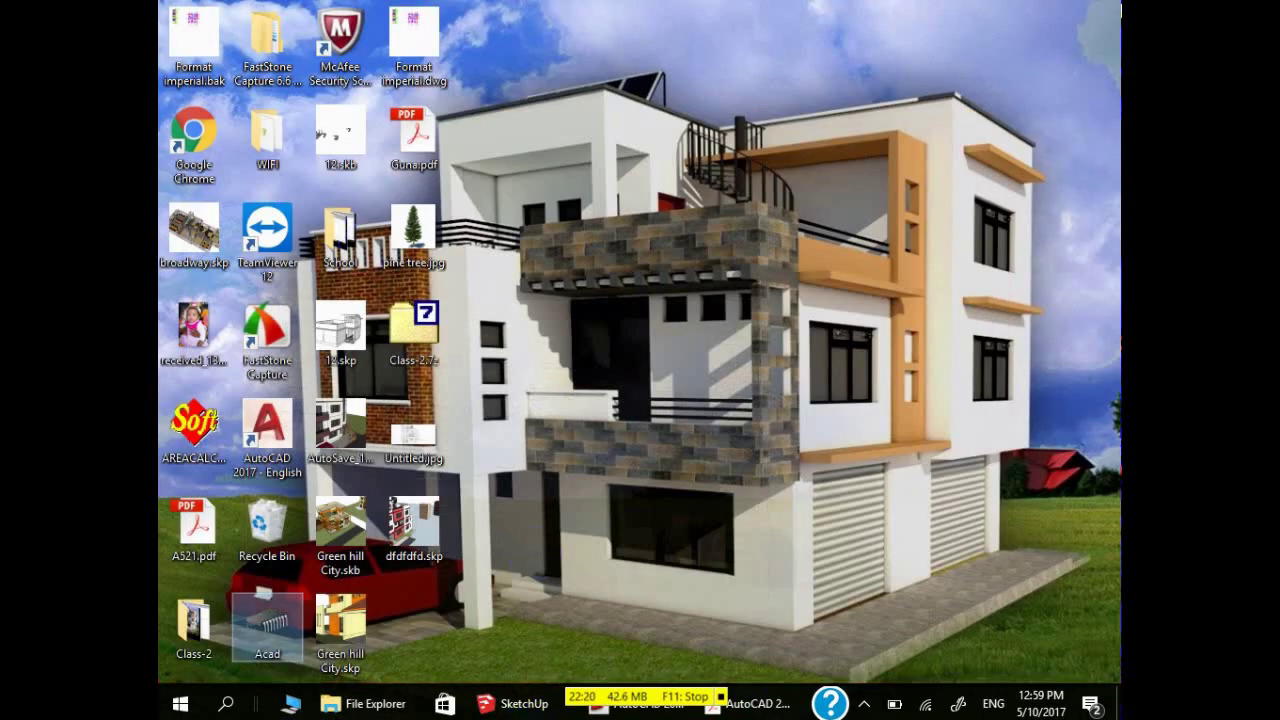
double_click(263, 612)
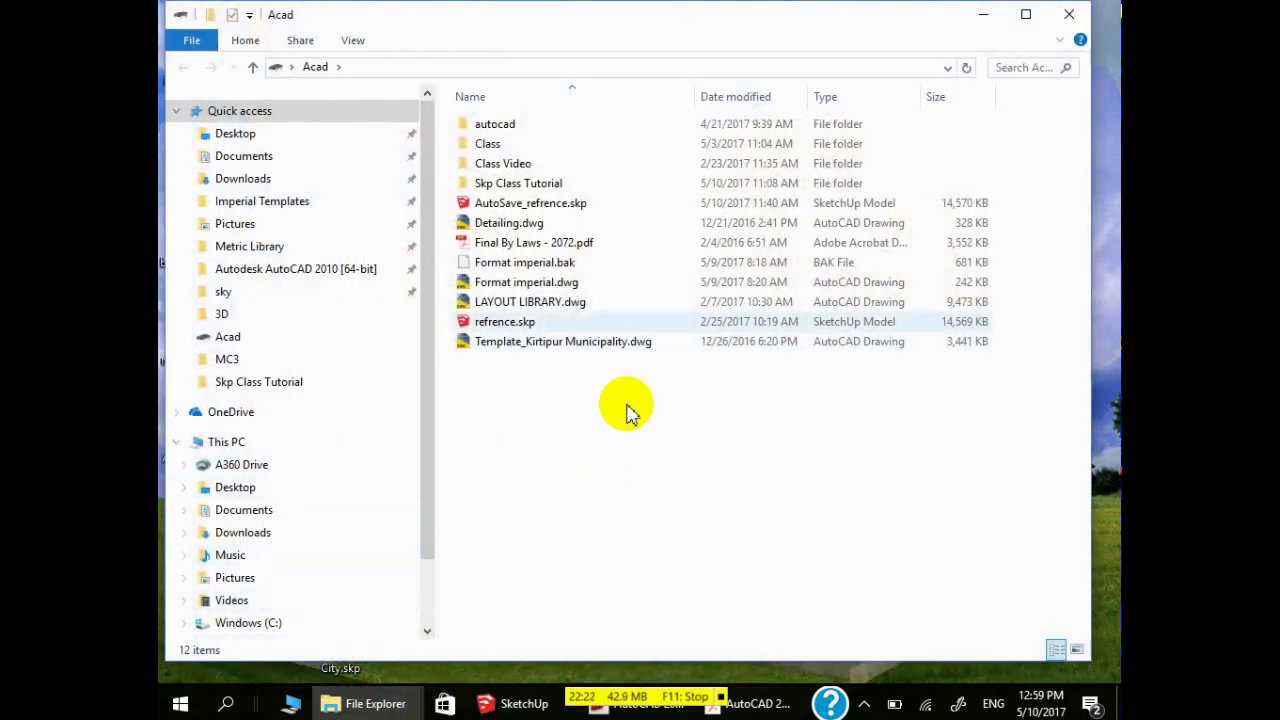
left_click(627, 301)
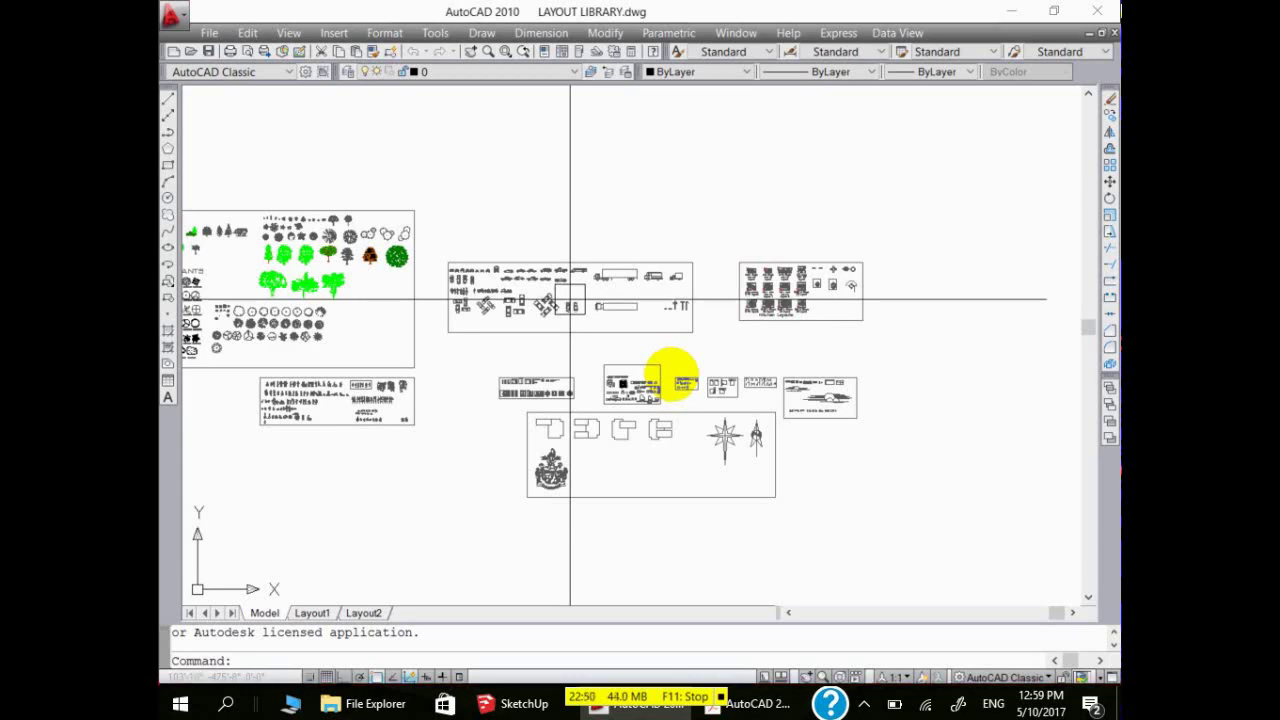
Zoom and pan around LAYOUT LIBRARY to inspect the people, furniture and plant blocks.
scroll(615, 370, "up", 2)
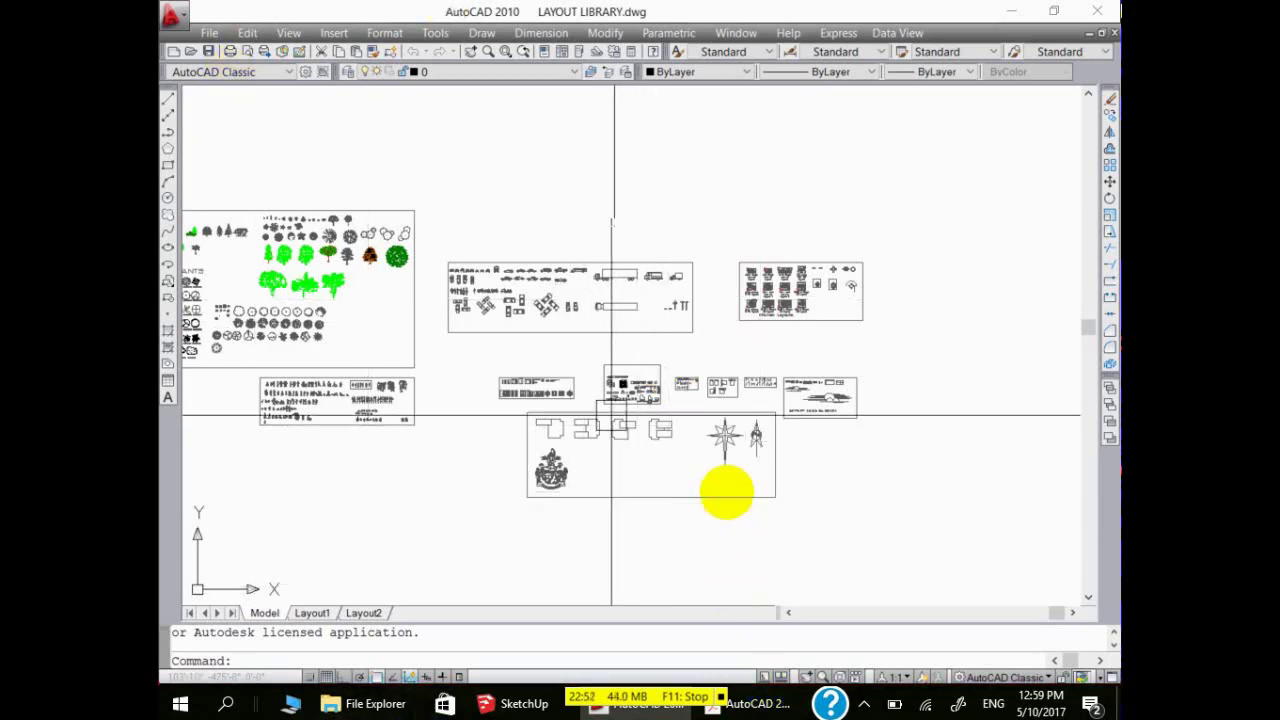
scroll(640, 400, "up", 4)
middle_click_drag(692, 555, 790, 640)
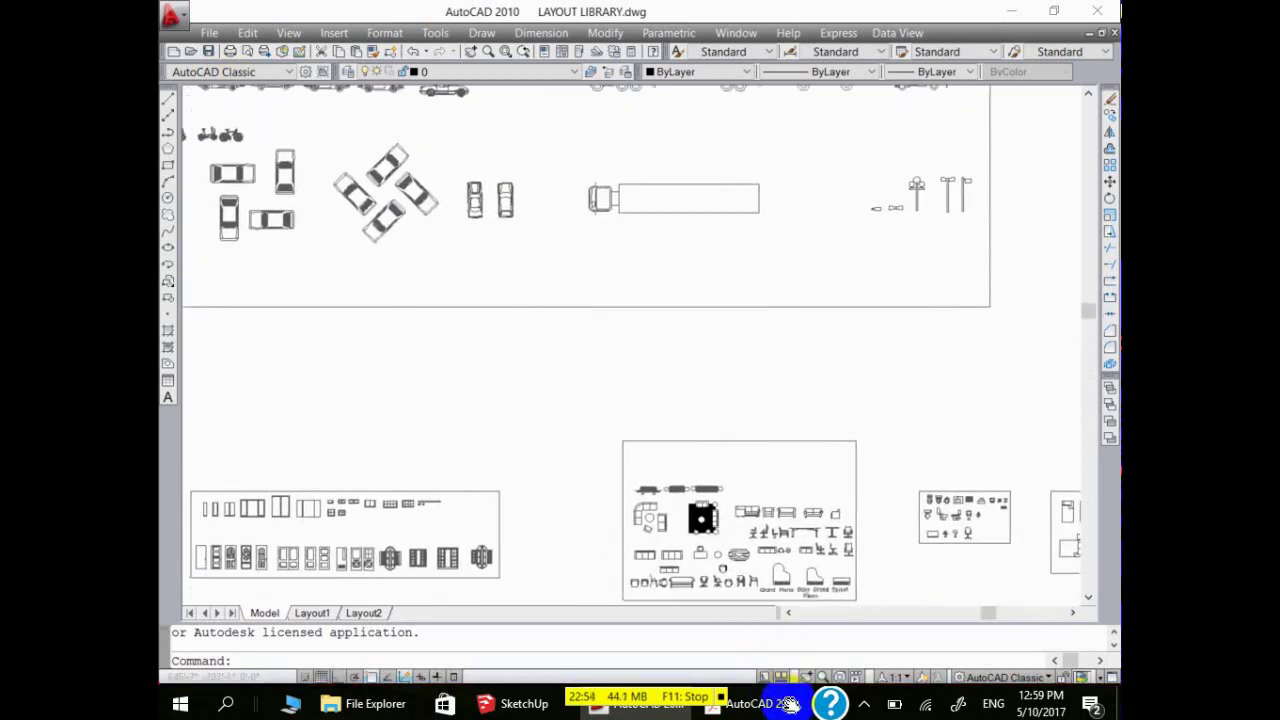
scroll(609, 471, "up", 2)
scroll(575, 380, "up", 3)
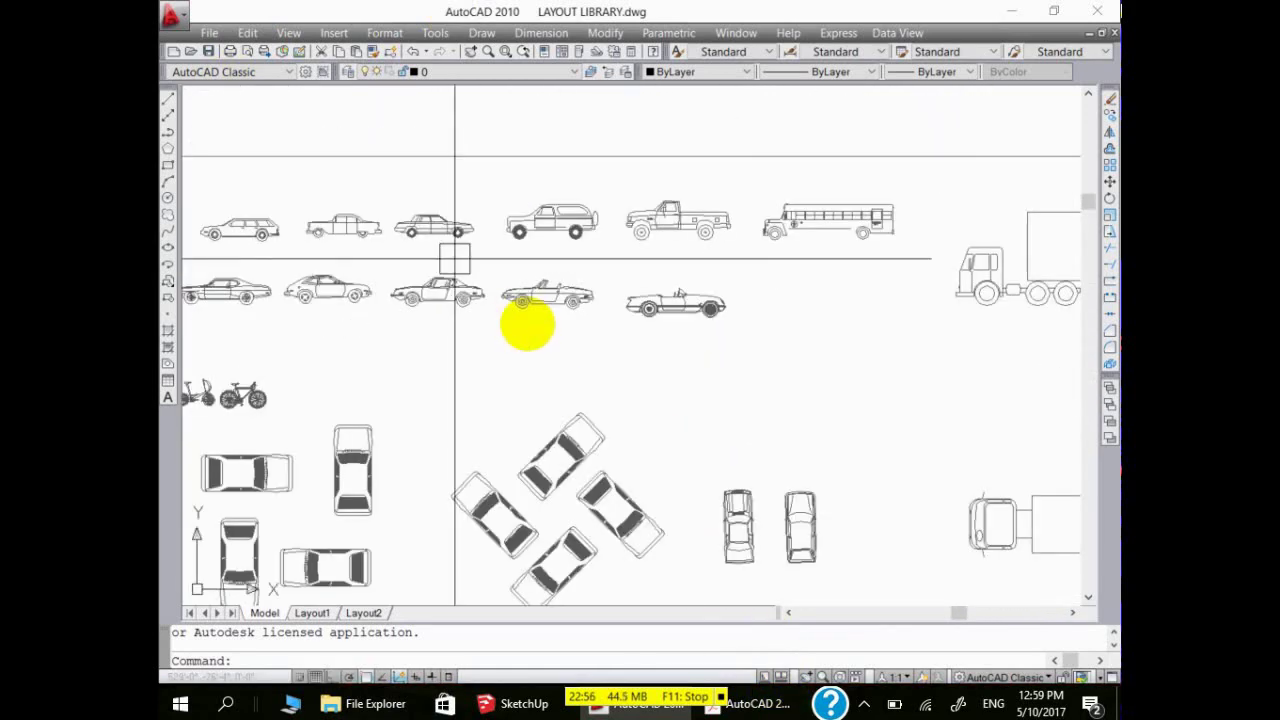
scroll(525, 332, "down", 5)
scroll(700, 400, "up", 7)
scroll(750, 450, "down", 7)
scroll(850, 420, "up", 3)
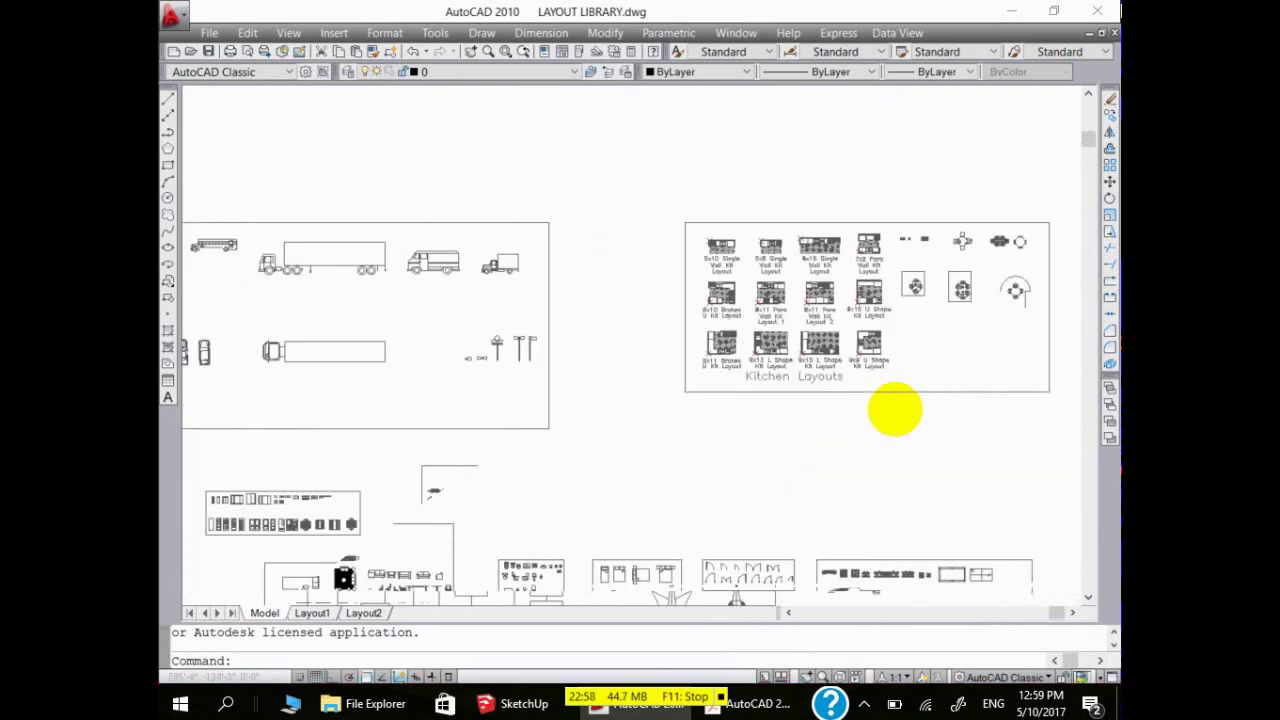
scroll(940, 395, "up", 5)
scroll(780, 330, "down", 6)
scroll(810, 370, "down", 4)
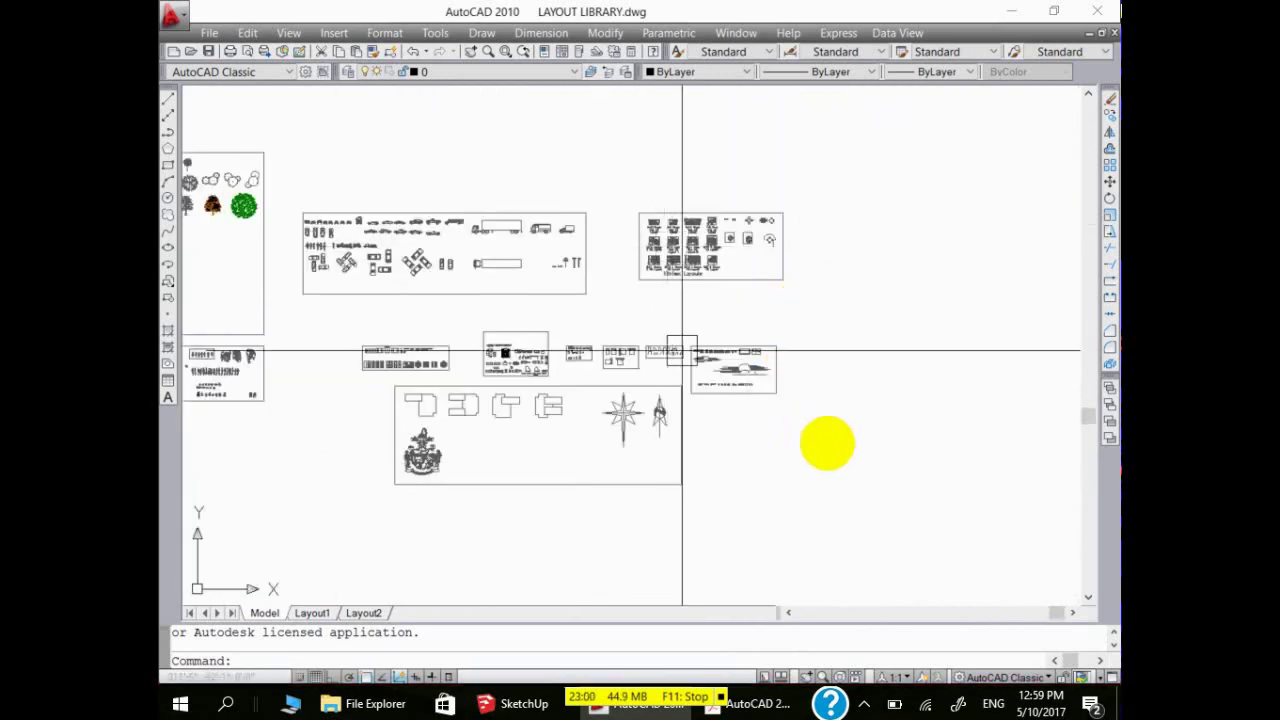
scroll(880, 460, "up", 4)
scroll(623, 428, "up", 3)
scroll(580, 435, "up", 2)
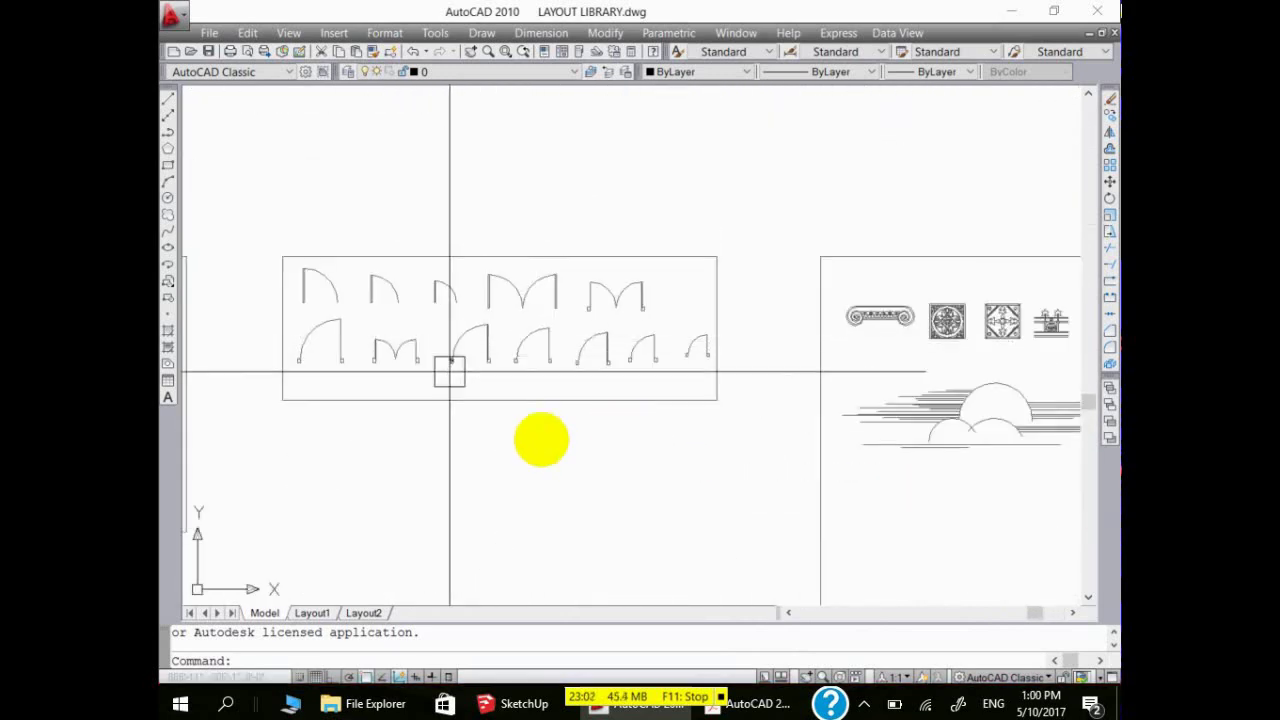
scroll(700, 448, "down", 5)
scroll(680, 434, "up", 2)
scroll(695, 433, "up", 3)
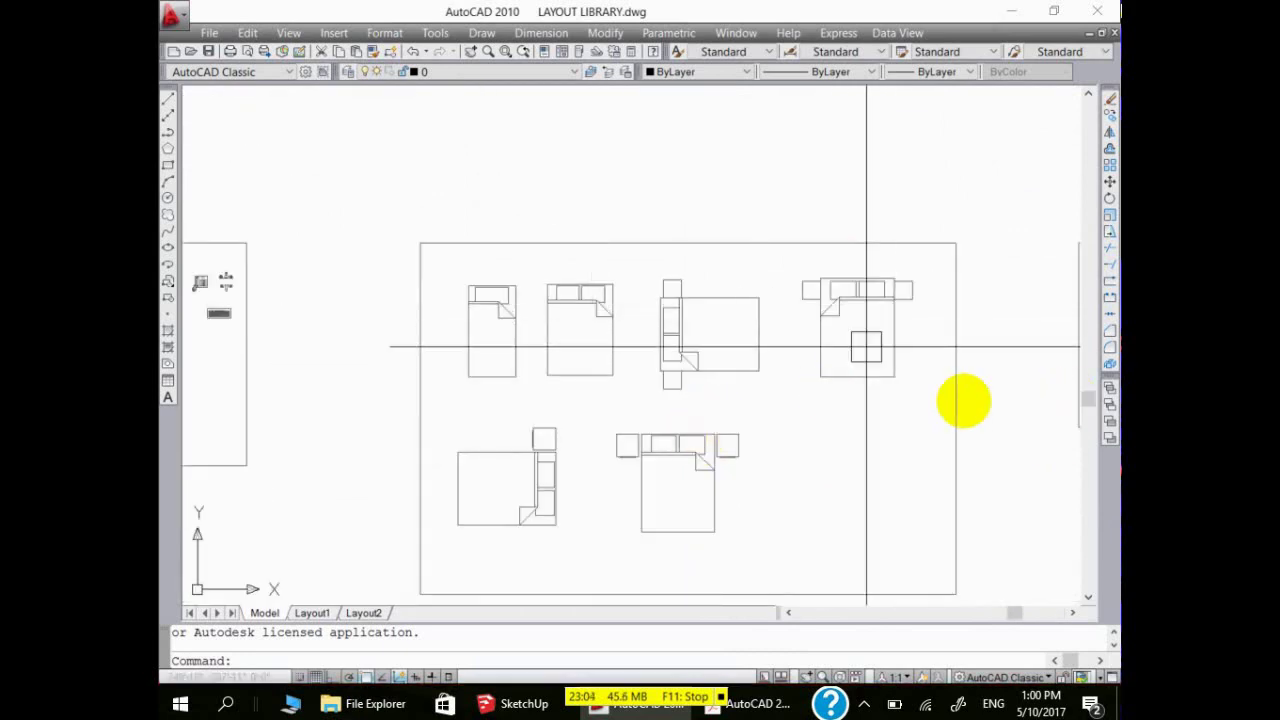
scroll(757, 414, "down", 4)
scroll(711, 422, "up", 4)
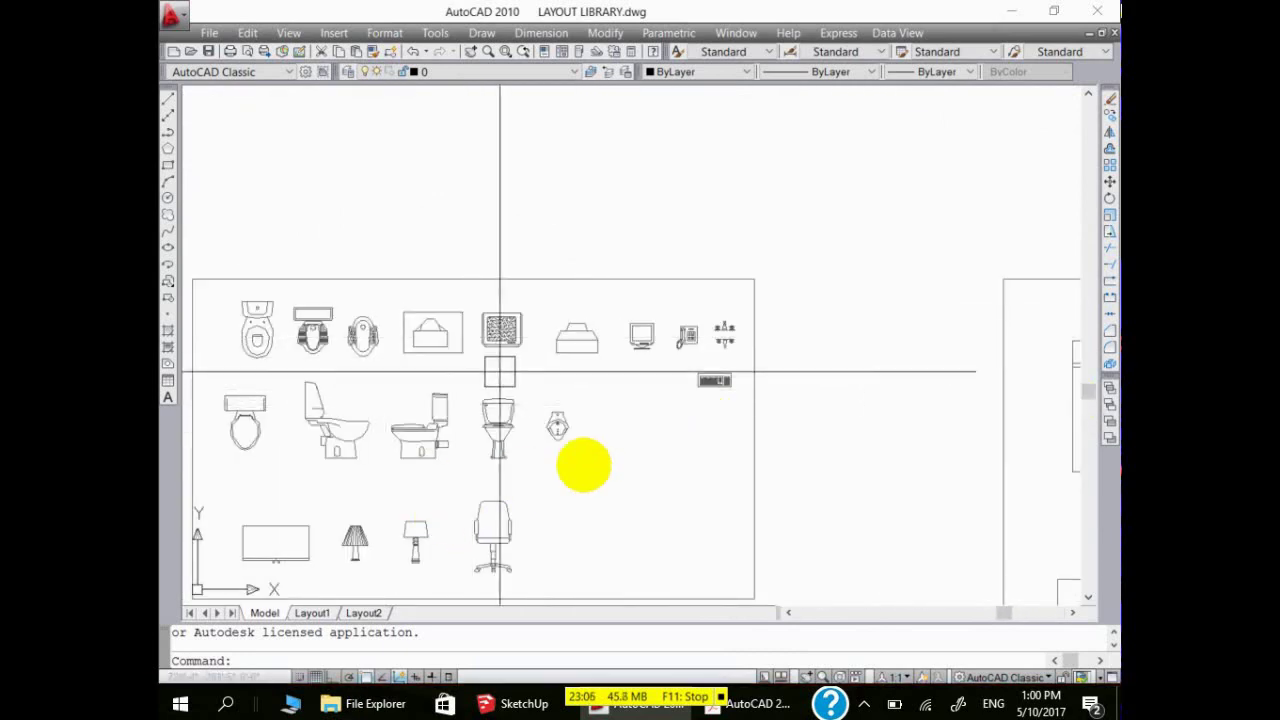
scroll(707, 428, "down", 2)
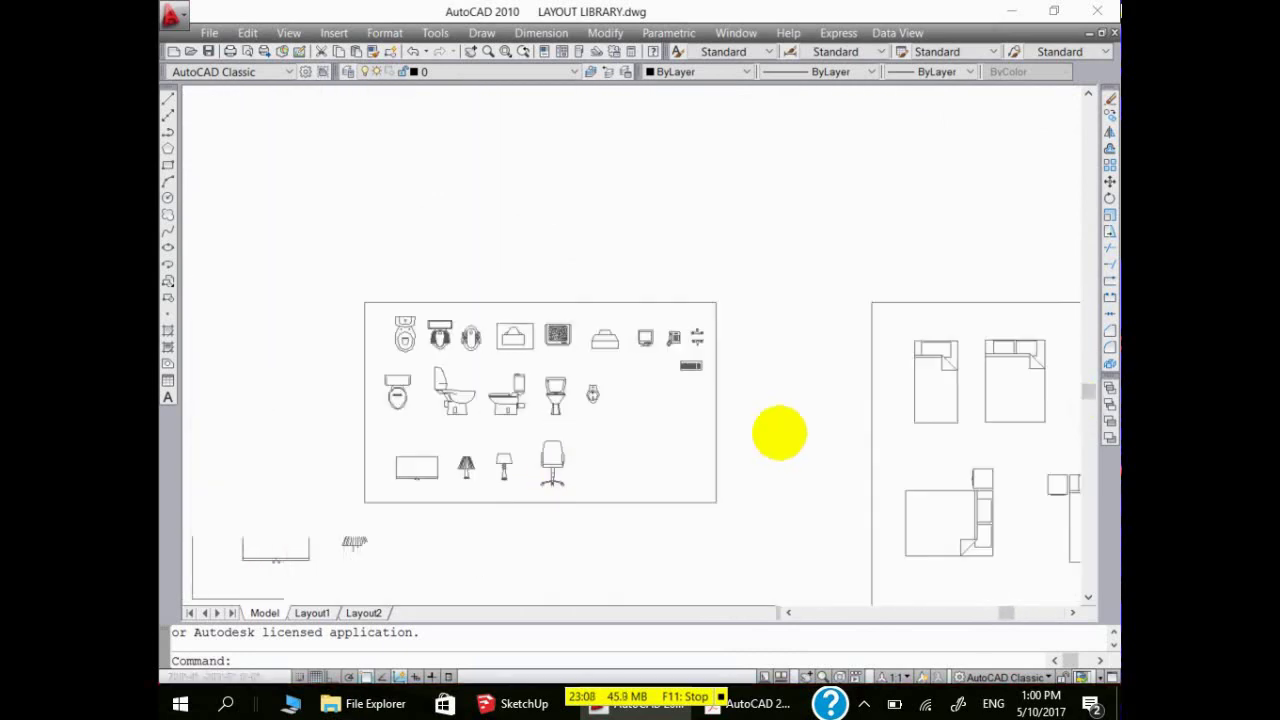
scroll(780, 431, "down", 1)
scroll(706, 531, "up", 2)
scroll(600, 537, "down", 2)
middle_click_drag(318, 565, 529, 571)
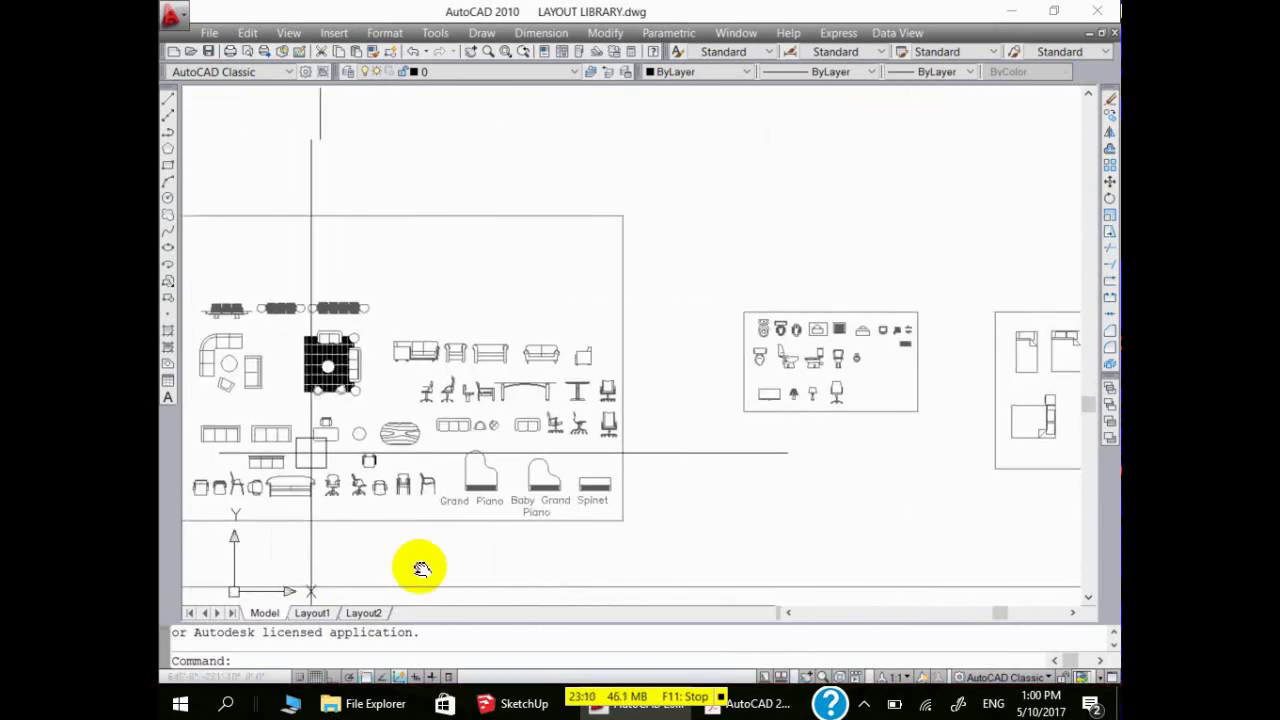
scroll(537, 507, "up", 2)
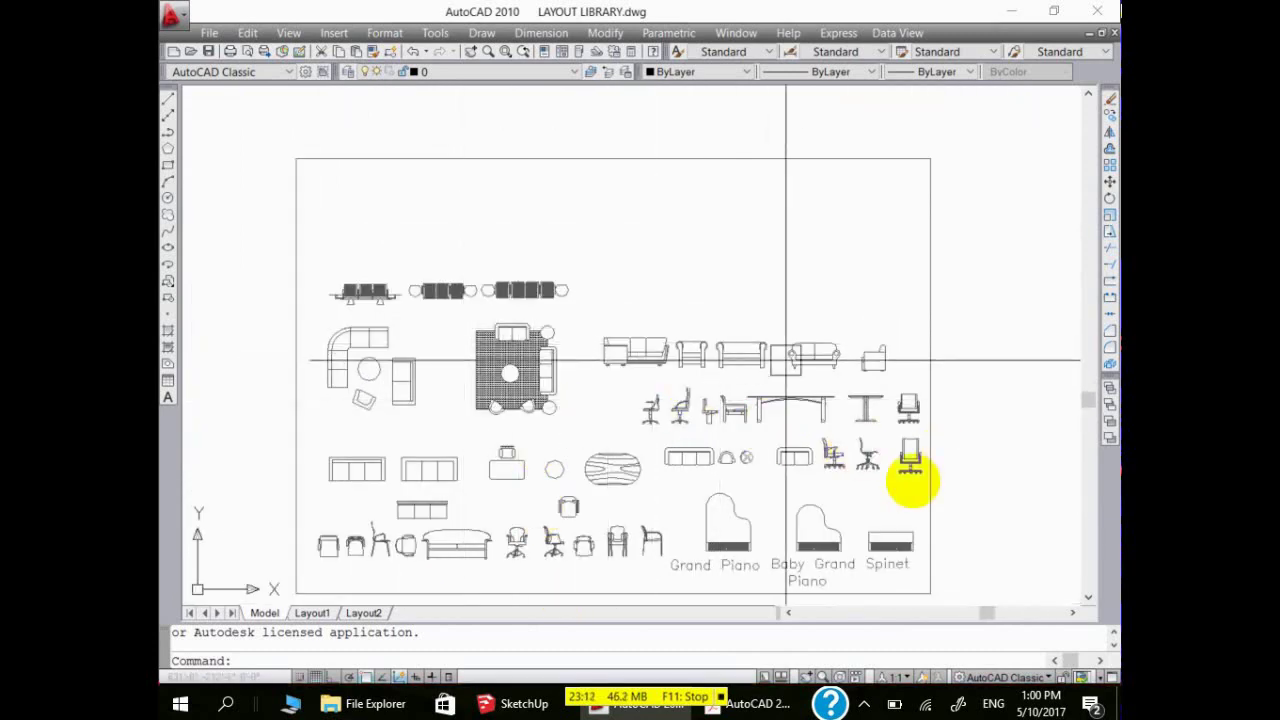
scroll(651, 514, "down", 2)
scroll(660, 471, "down", 2)
scroll(825, 545, "down", 2)
scroll(694, 446, "up", 5)
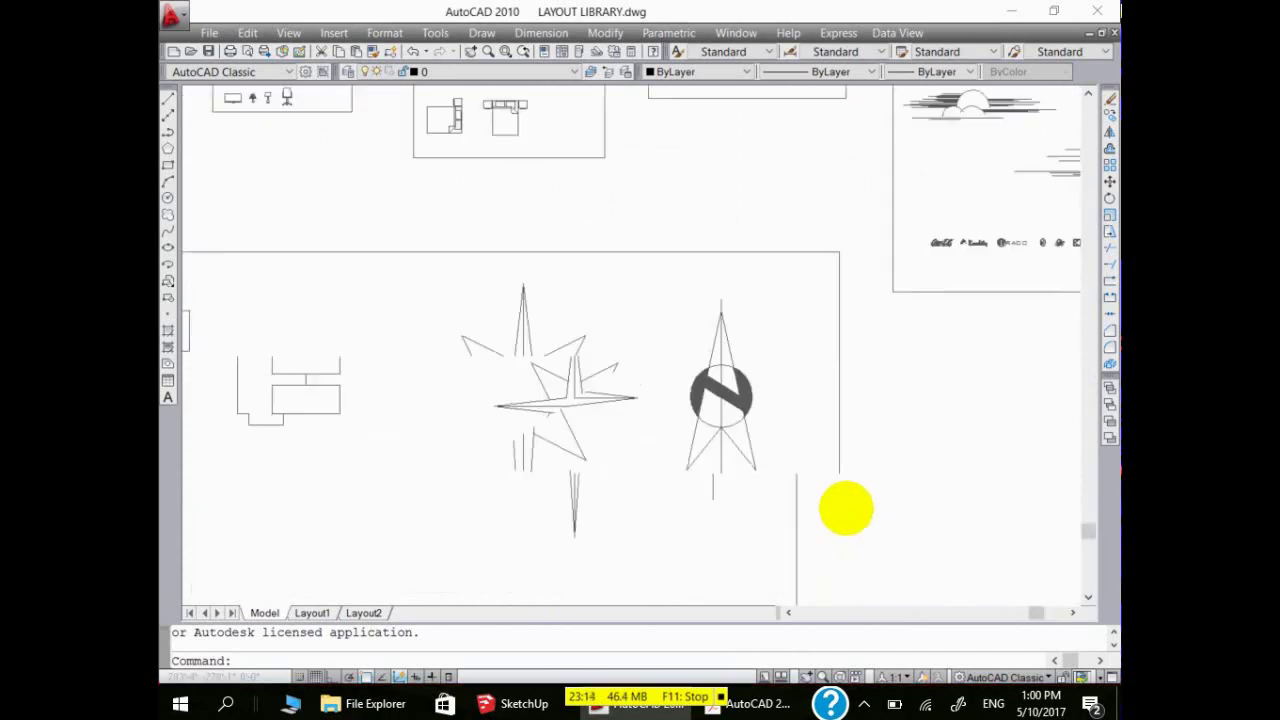
scroll(700, 400, "down", 4)
scroll(280, 300, "up", 3)
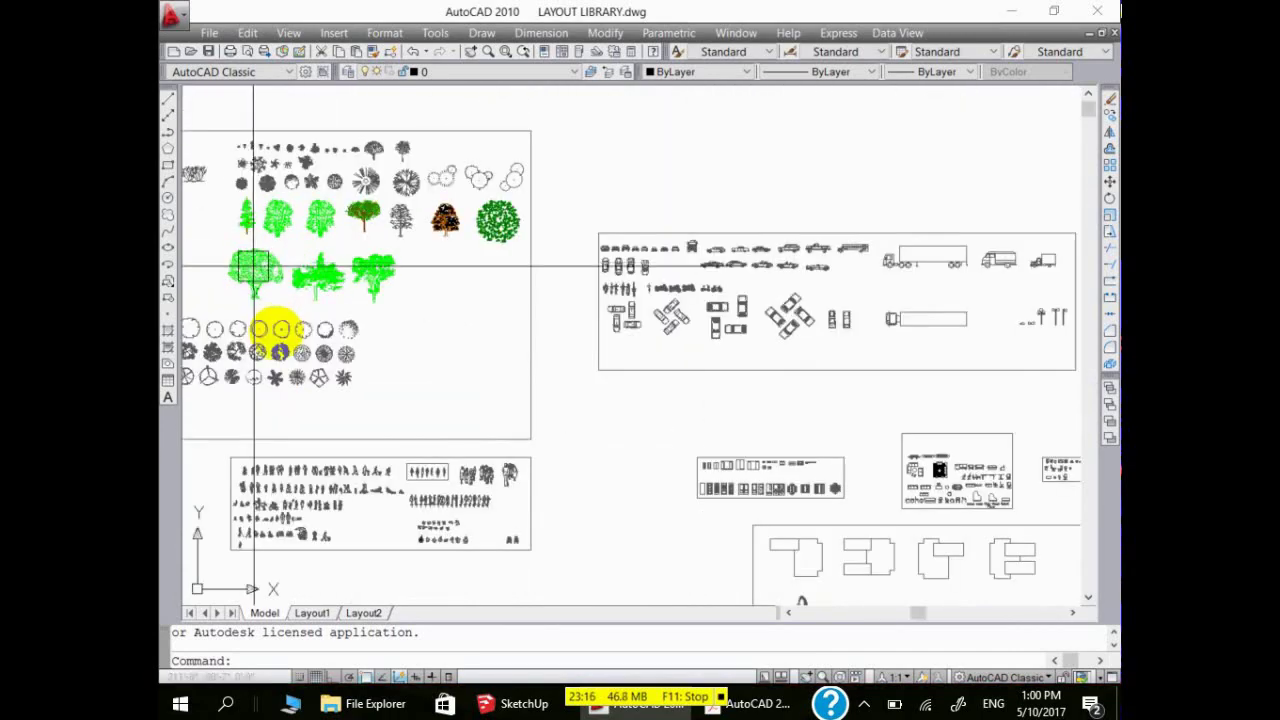
scroll(300, 330, "up", 3)
middle_click_drag(314, 314, 414, 314)
scroll(436, 285, "down", 4)
scroll(436, 285, "down", 3)
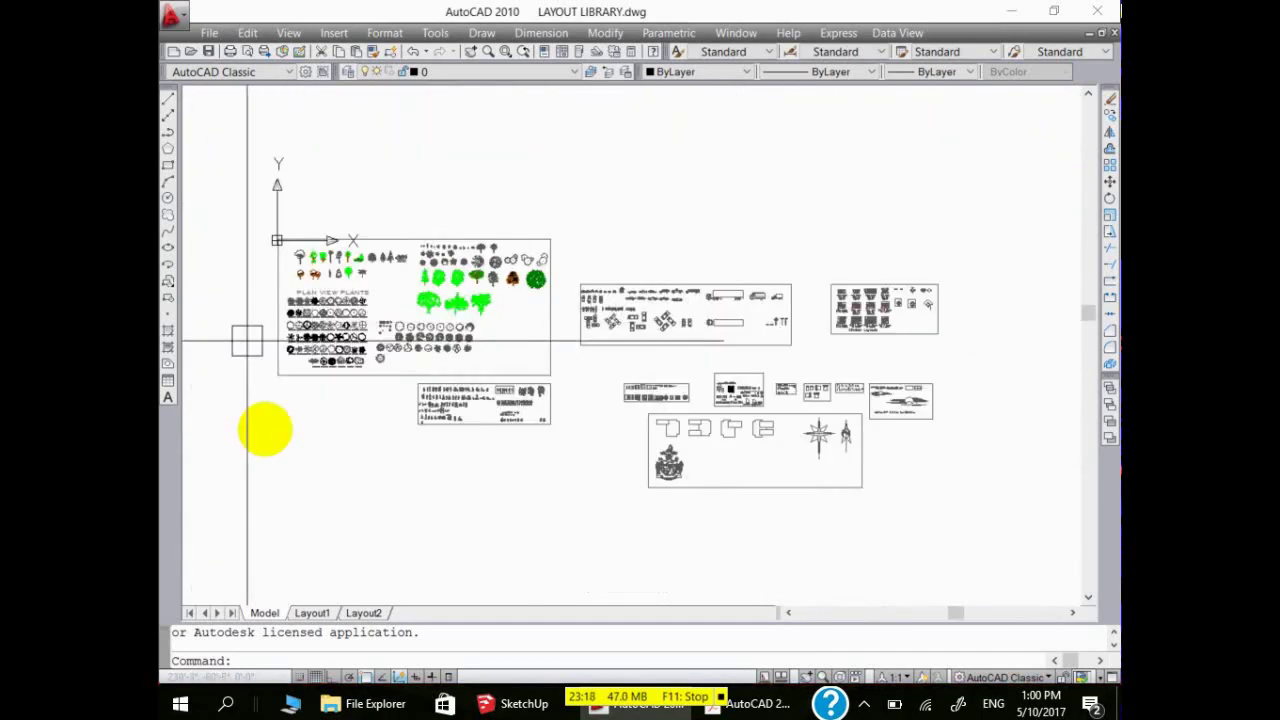
scroll(300, 320, "up", 5)
scroll(420, 320, "down", 3)
scroll(533, 388, "down", 2)
scroll(533, 388, "up", 3)
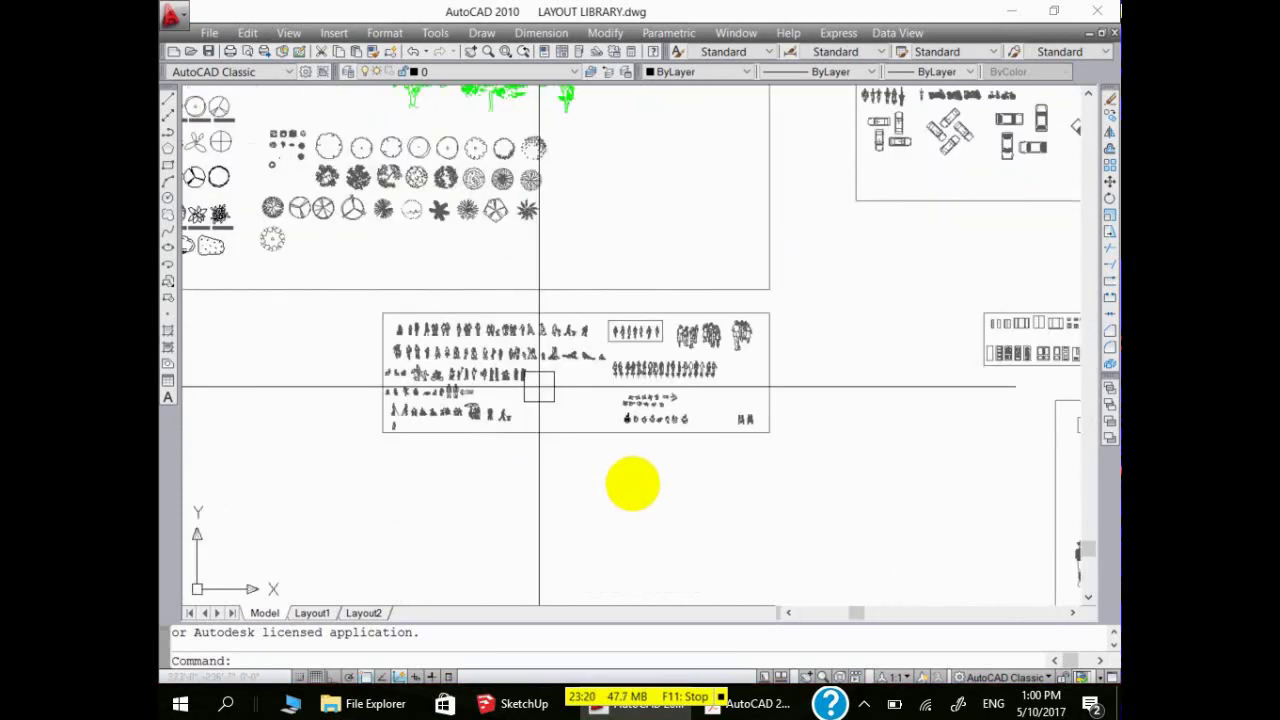
scroll(534, 386, "up", 3)
scroll(826, 334, "up", 2)
scroll(835, 315, "up", 2)
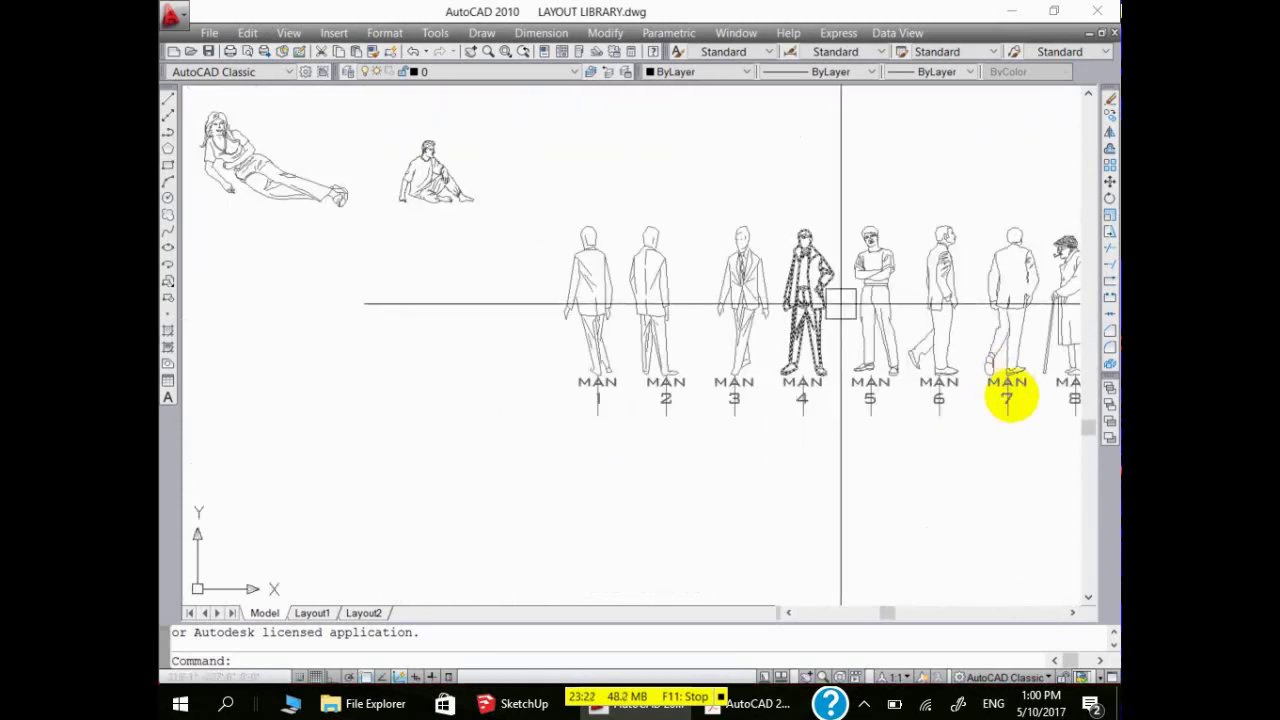
scroll(531, 286, "down", 5)
scroll(449, 303, "up", 4)
scroll(756, 323, "down", 3)
scroll(466, 306, "up", 3)
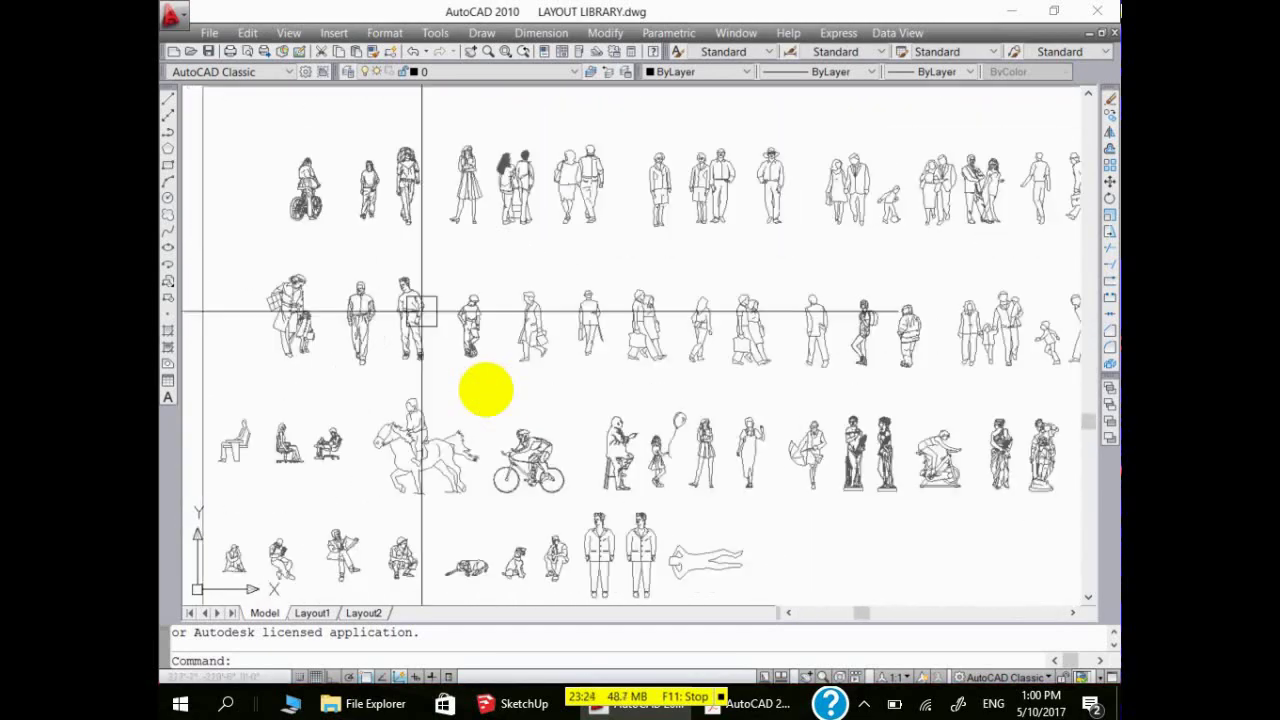
scroll(420, 309, "up", 3)
scroll(419, 307, "down", 5)
scroll(419, 308, "down", 2)
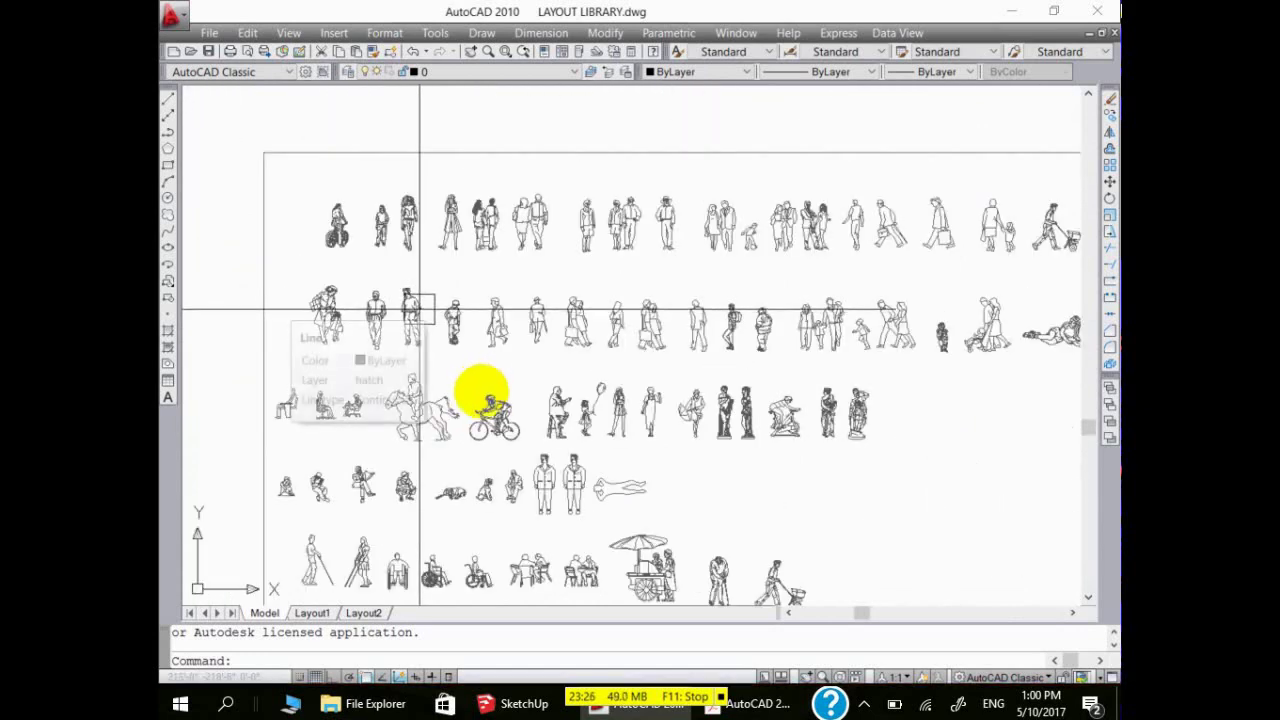
scroll(418, 312, "up", 2)
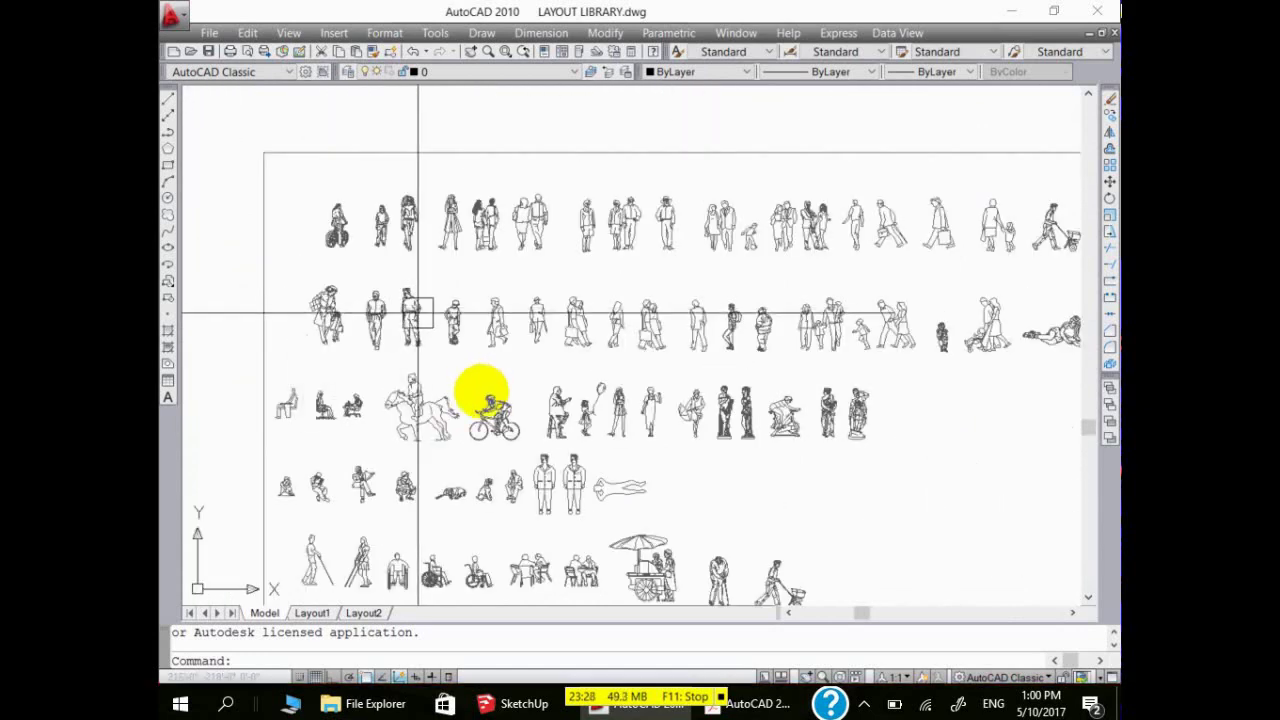
scroll(418, 312, "down", 2)
scroll(418, 312, "up", 2)
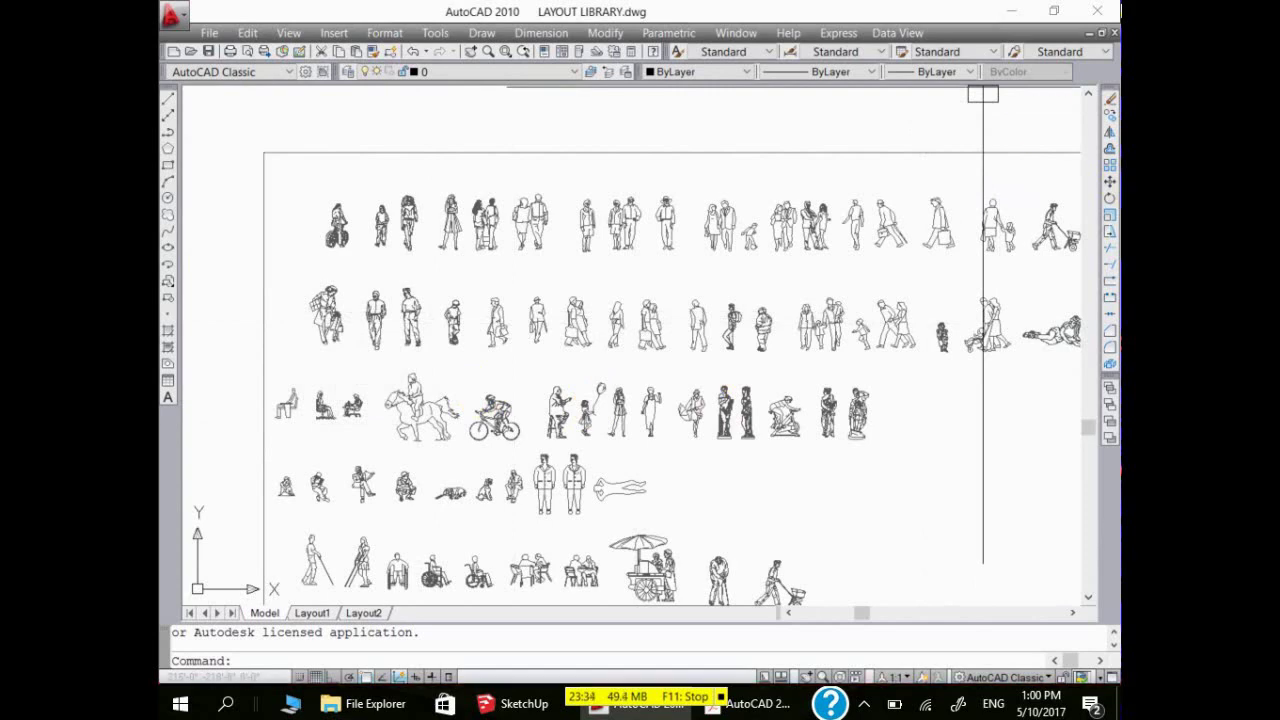
Minimize and restore the library drawing, then switch between drawings ending on Drawing1.
left_click(1011, 11)
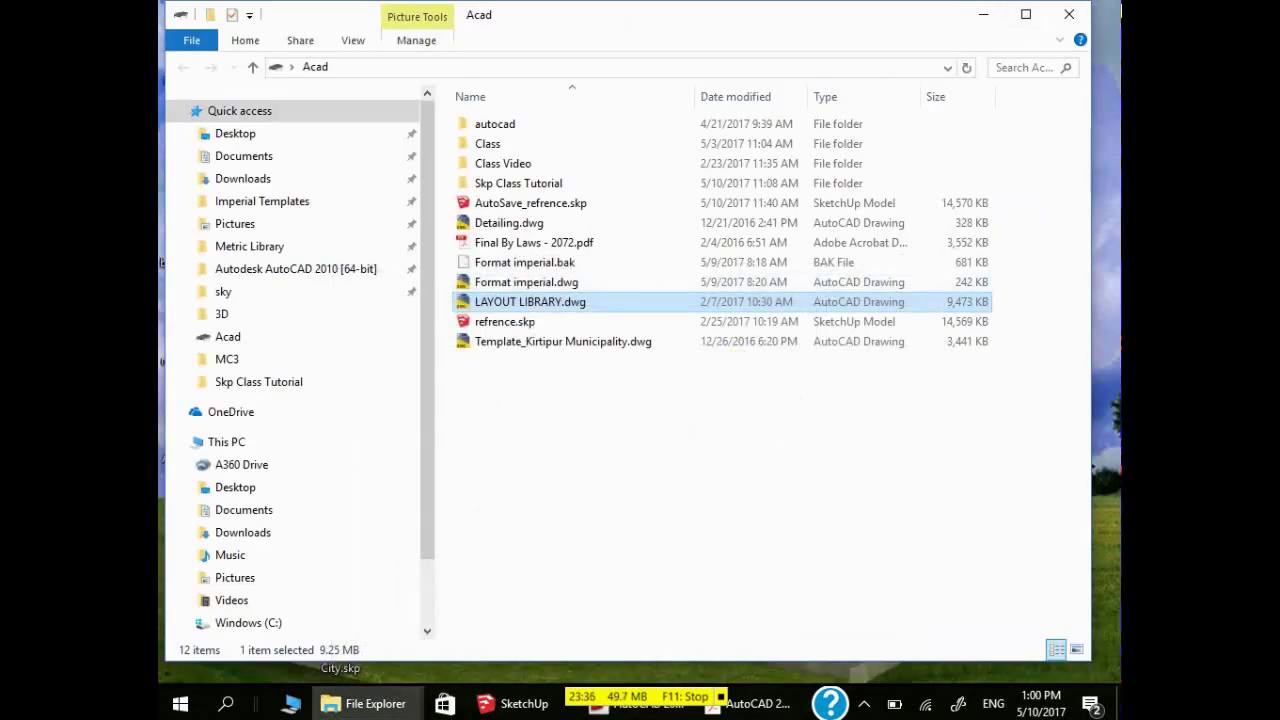
left_click(760, 703)
key("ctrl+Tab")
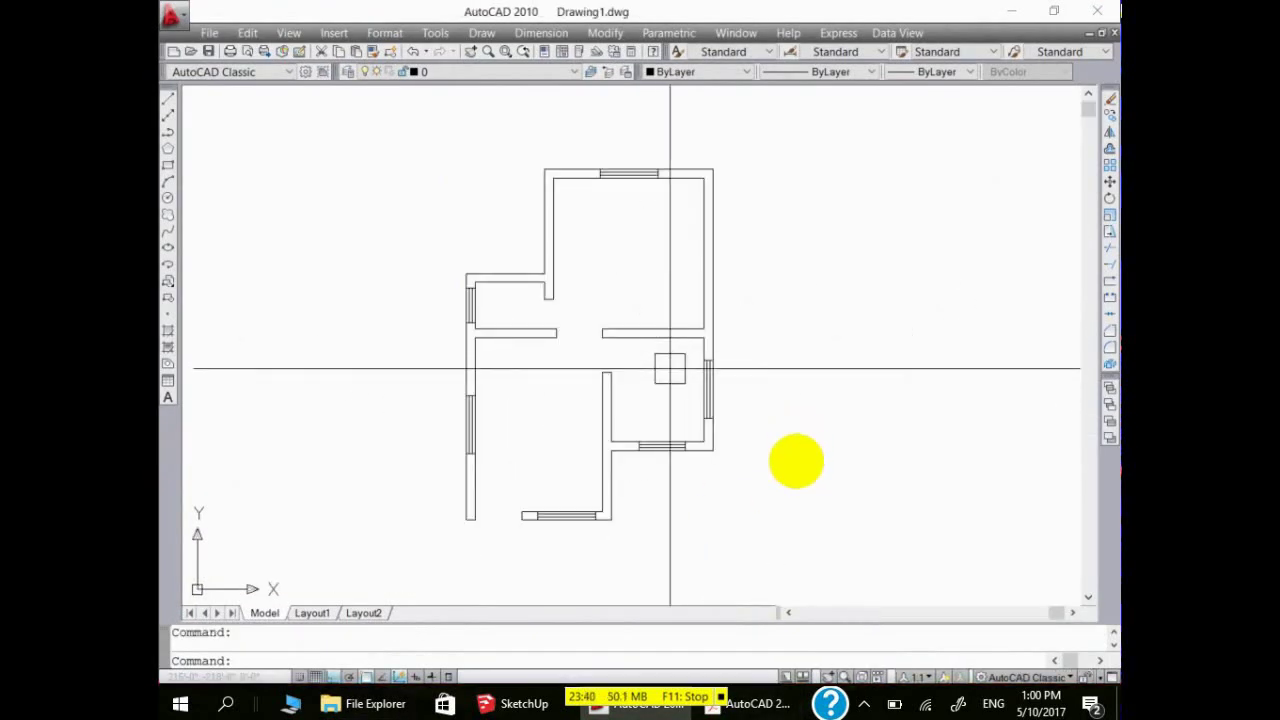
key("ctrl+Tab")
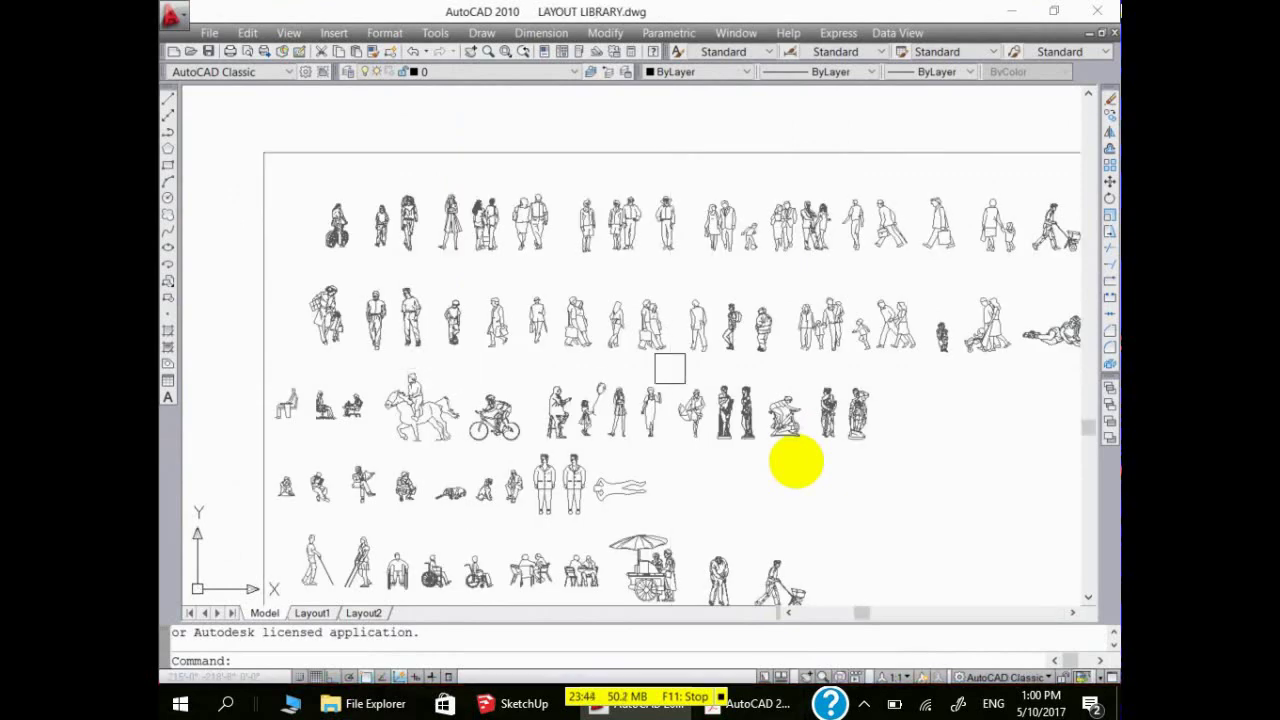
key("ctrl+Tab")
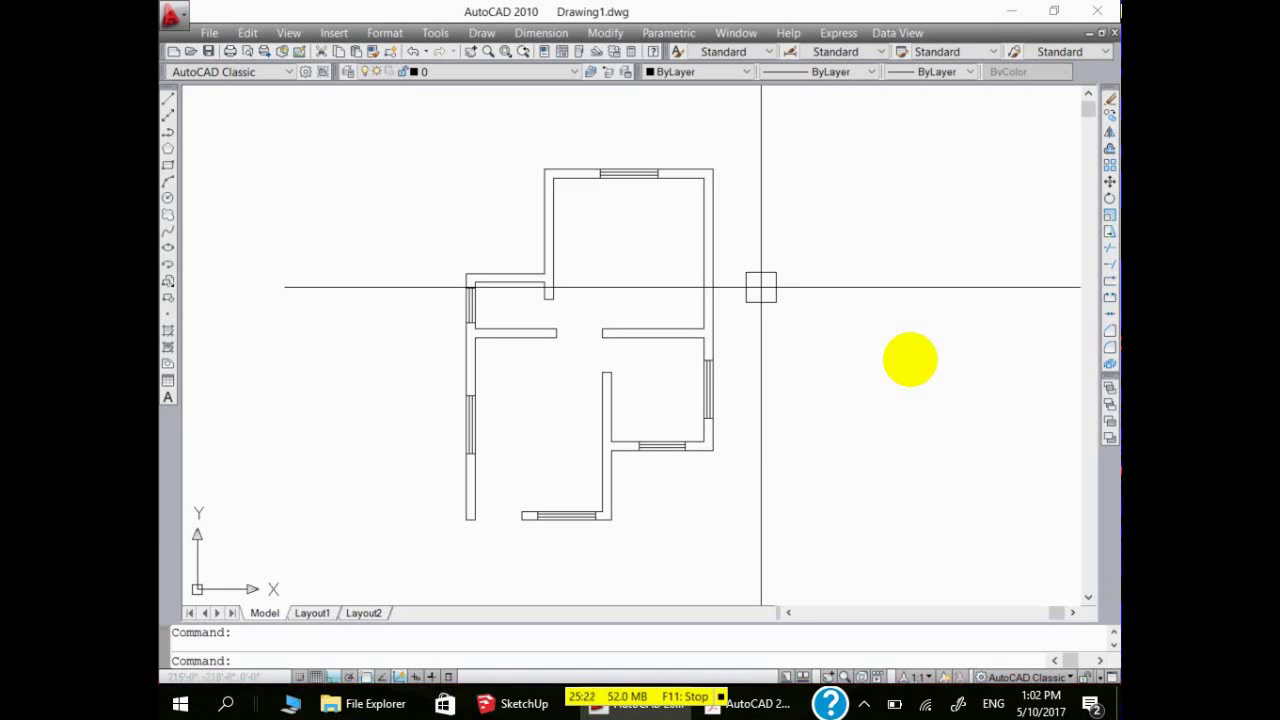
mouse_move(794, 170)
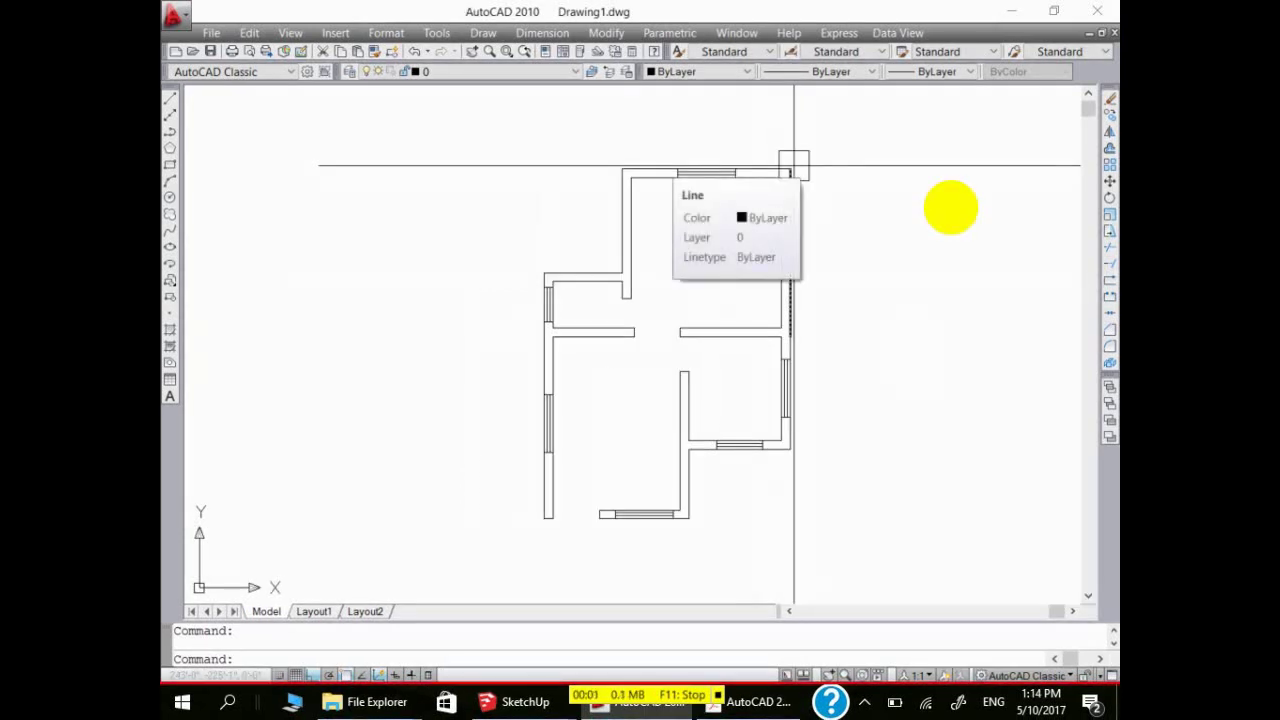
Draw a 900-unit horizontal line in empty space right of the plan.
middle_click_drag(923, 477, 744, 402)
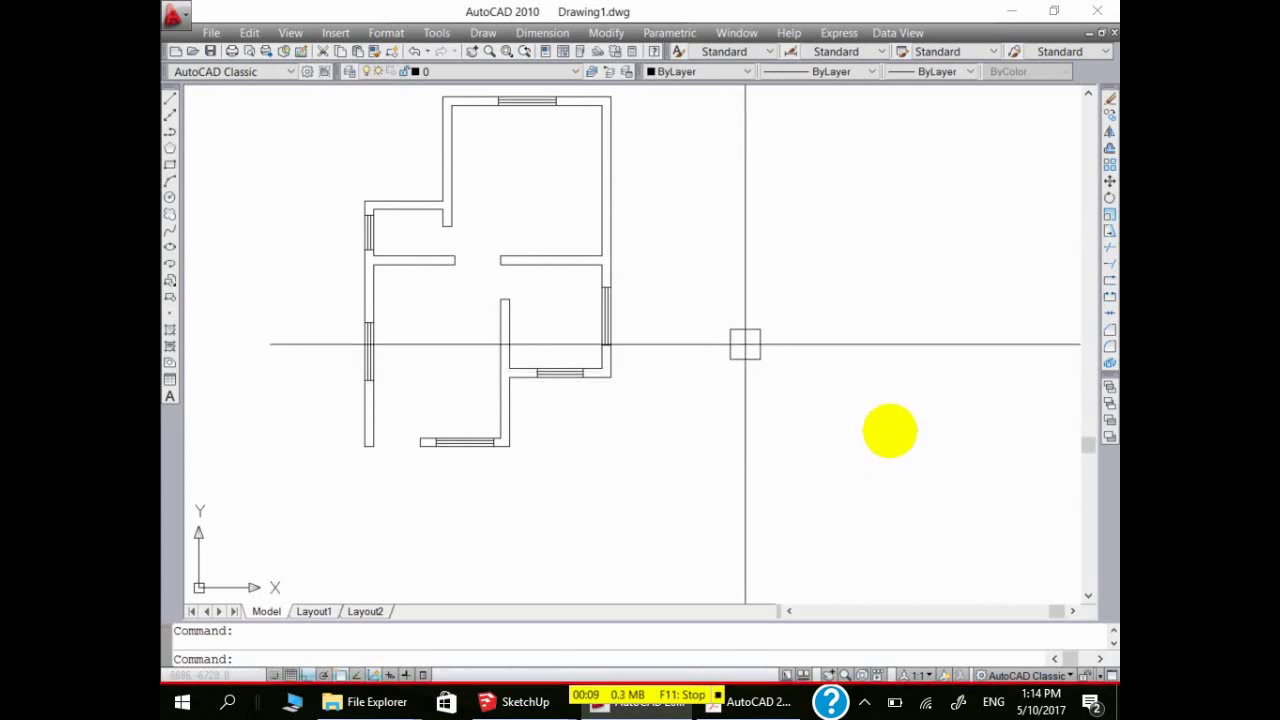
type("l")
key("Return")
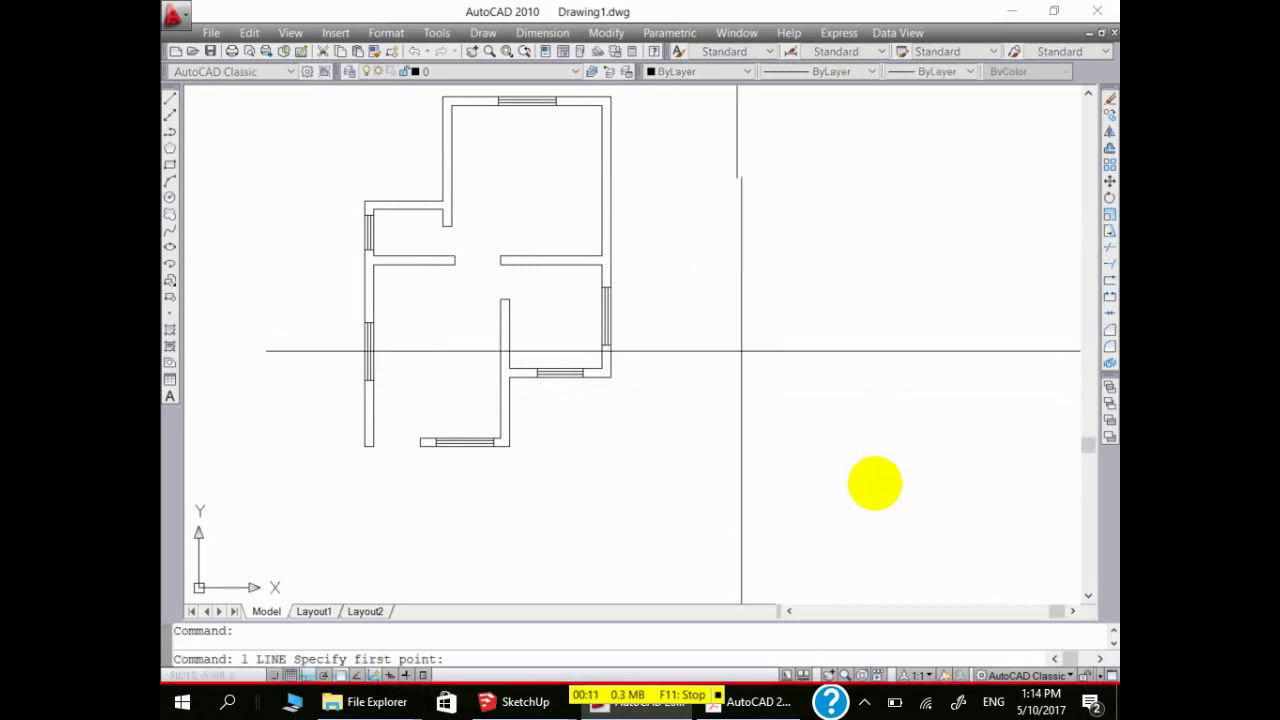
left_click(728, 380)
type("900")
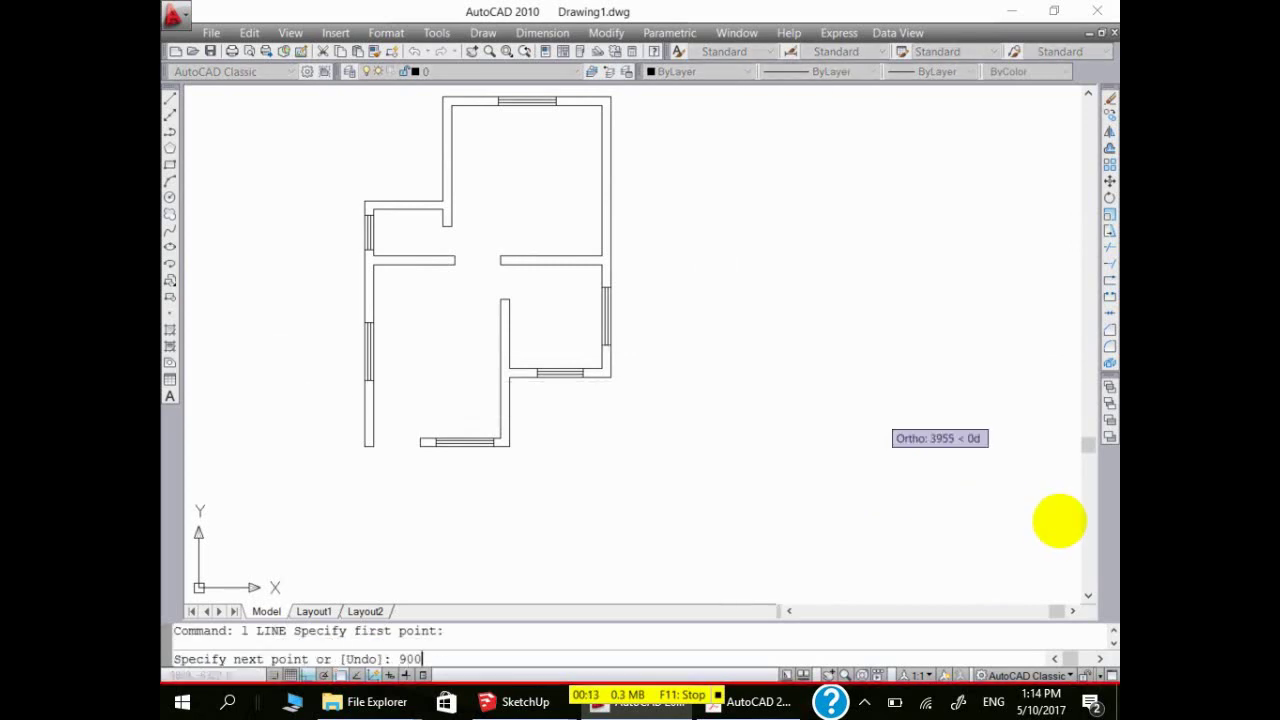
key("Return")
key("Escape")
Zoom in and start a polyline at the line's left end, 100 units up.
scroll(751, 382, "up", 3)
scroll(751, 382, "up", 6)
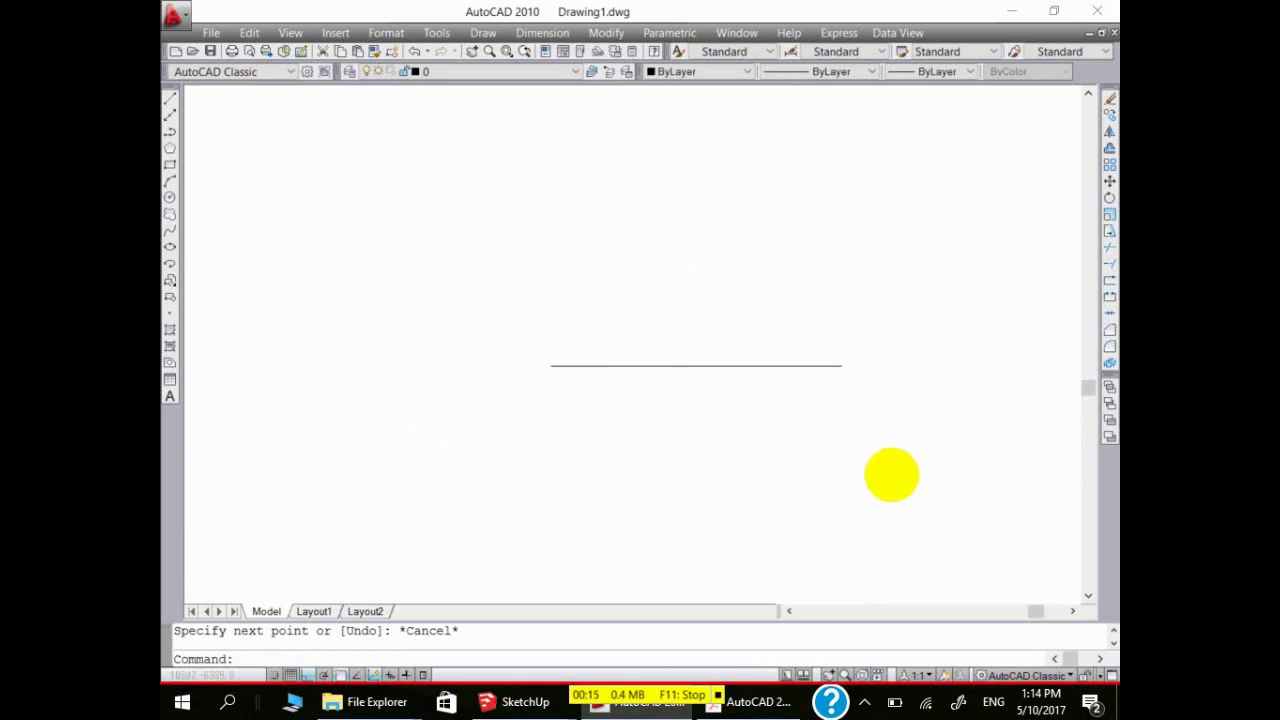
key("Escape")
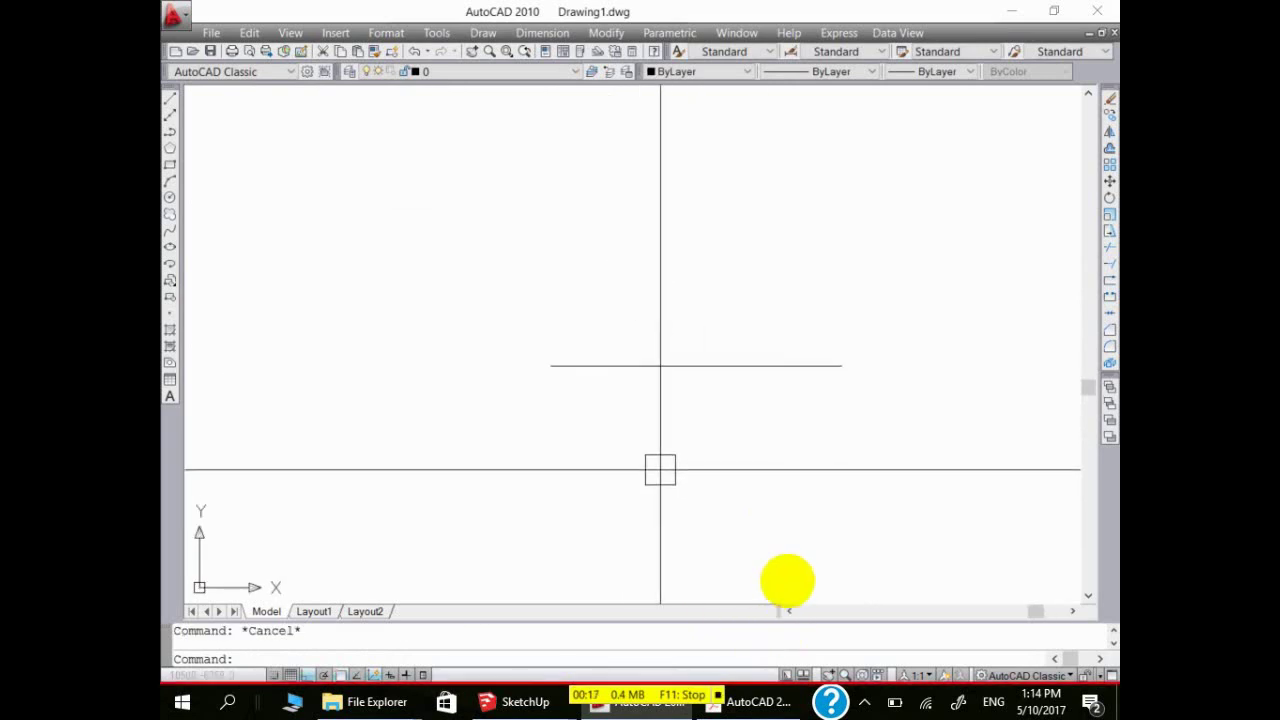
type("pl")
key("Return")
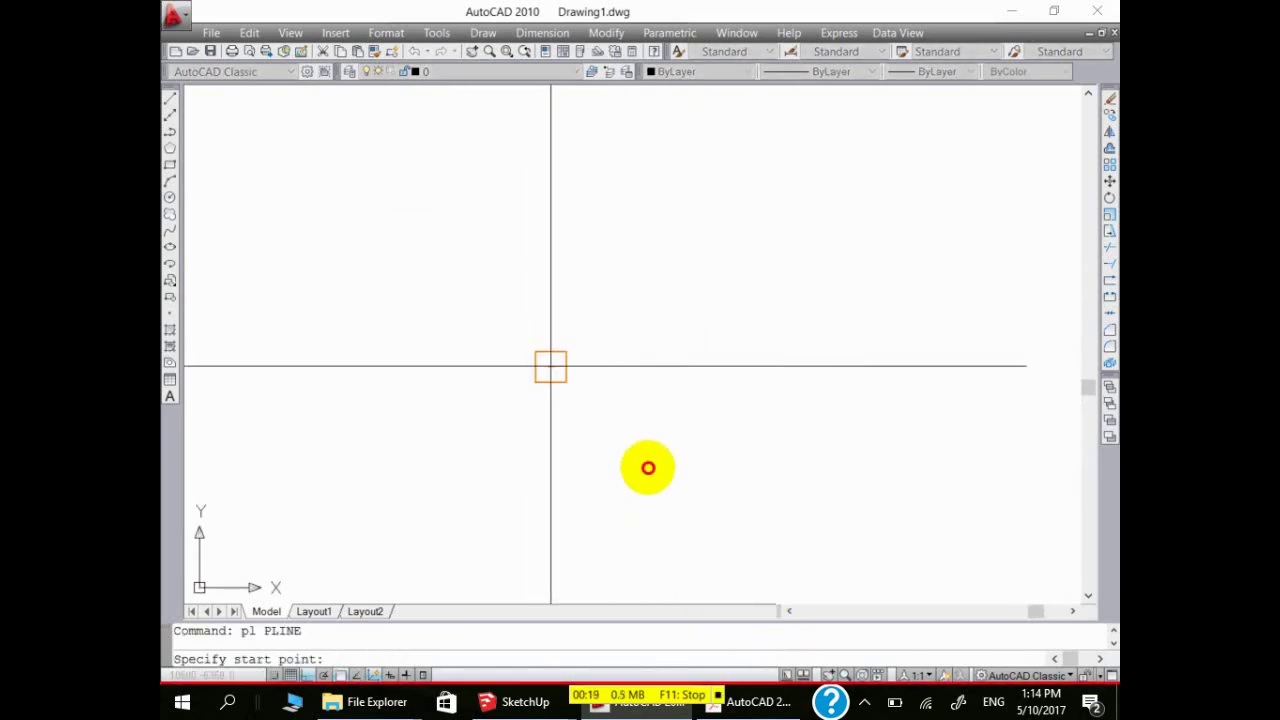
left_click(550, 365)
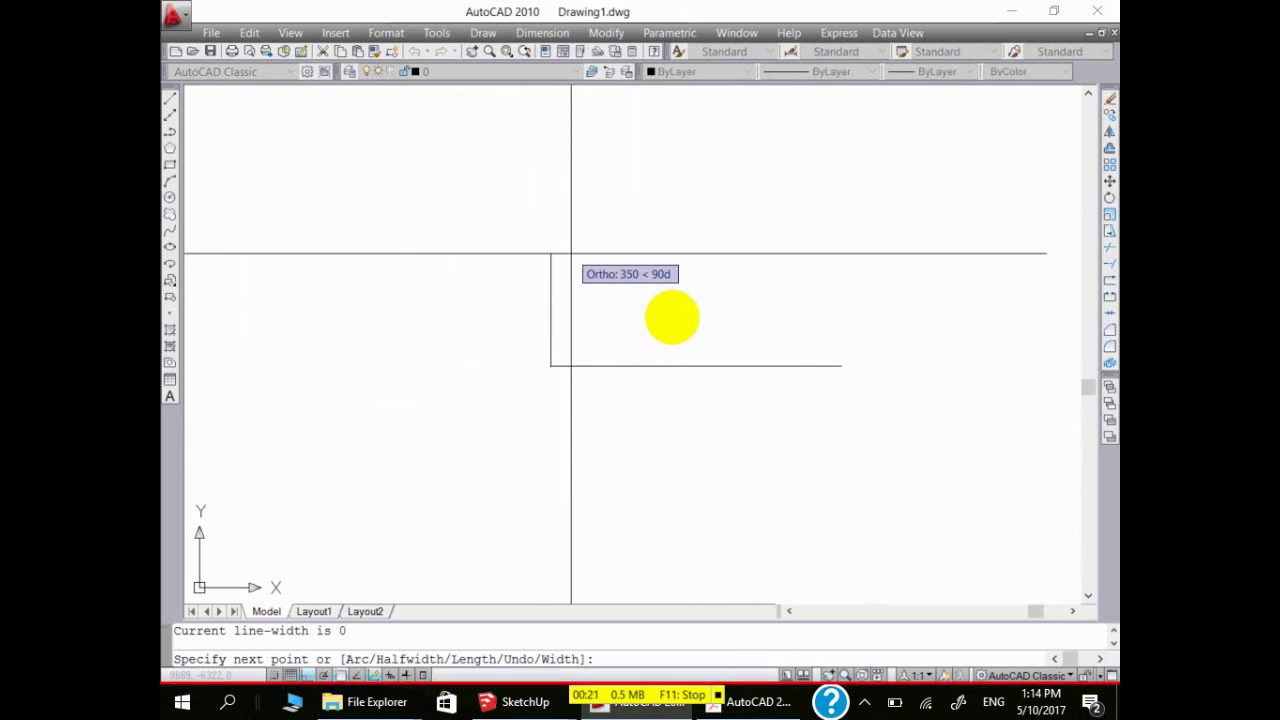
type("100")
key("Return")
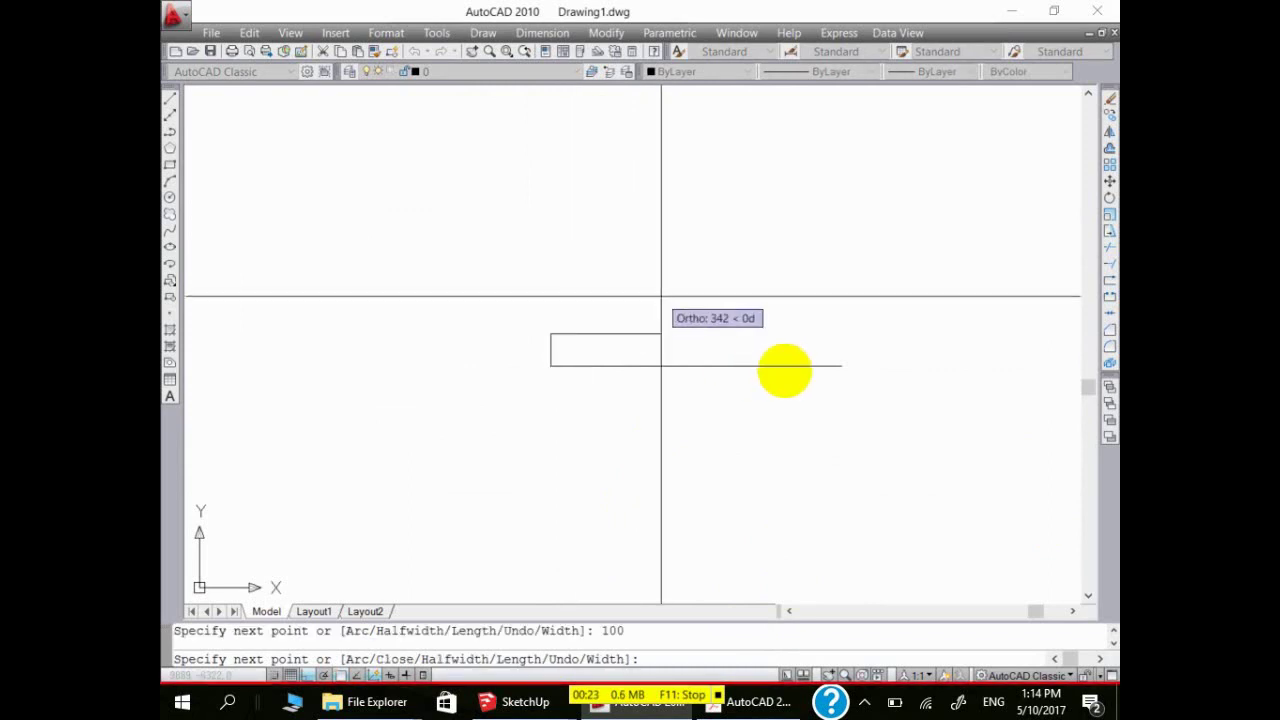
type("25")
key("Return")
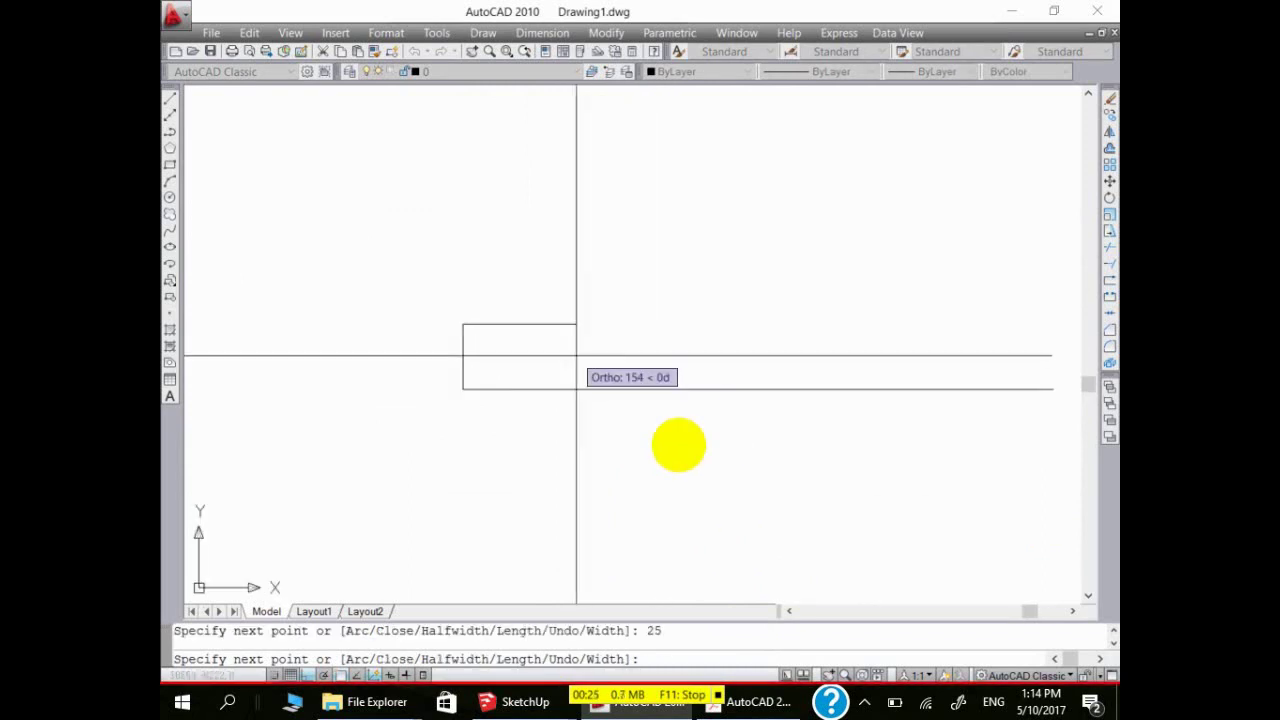
Finish the stepped jamb profile with 50 and 25-unit segments, closing along the base line.
type("u")
key("Return")
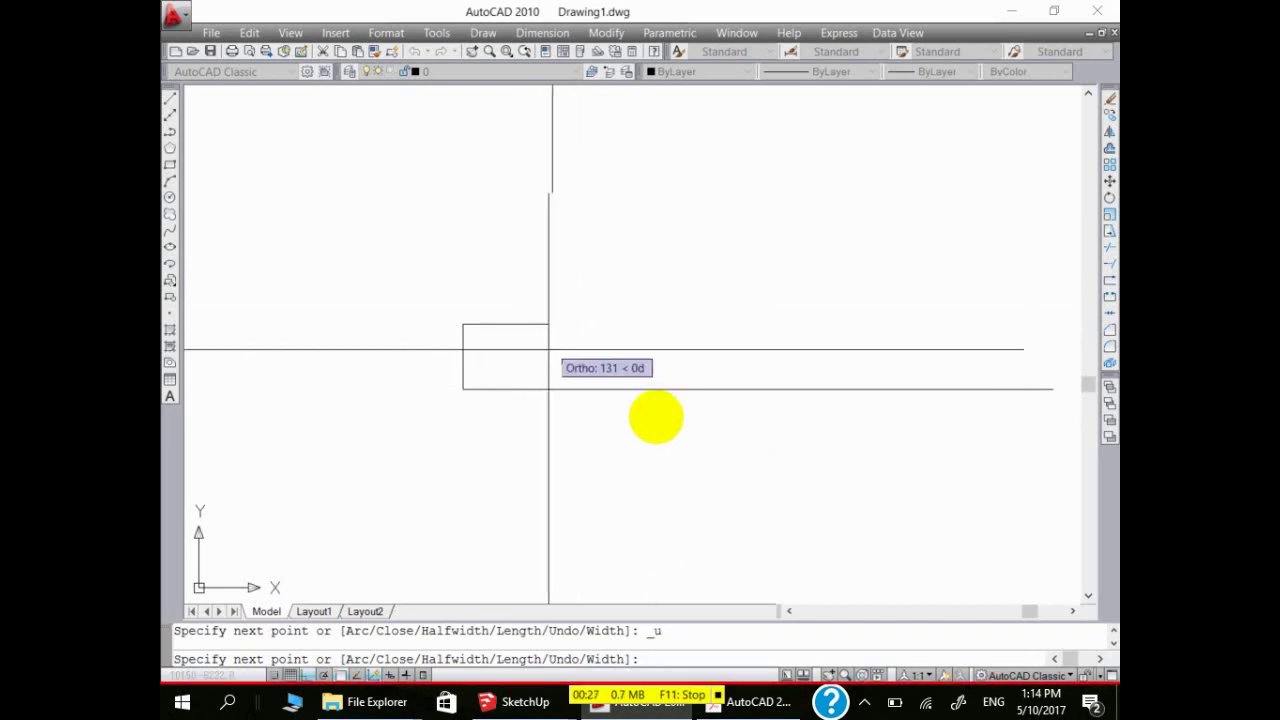
type("50")
key("Return")
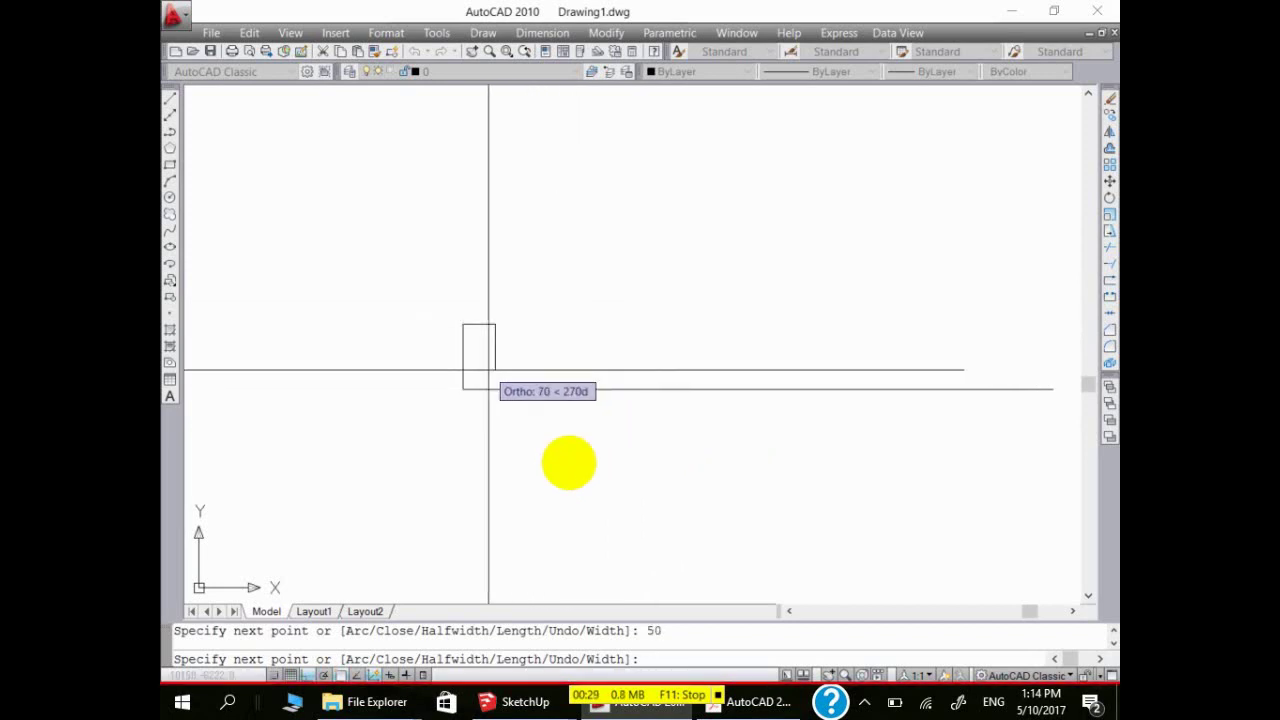
type("25")
key("Return")
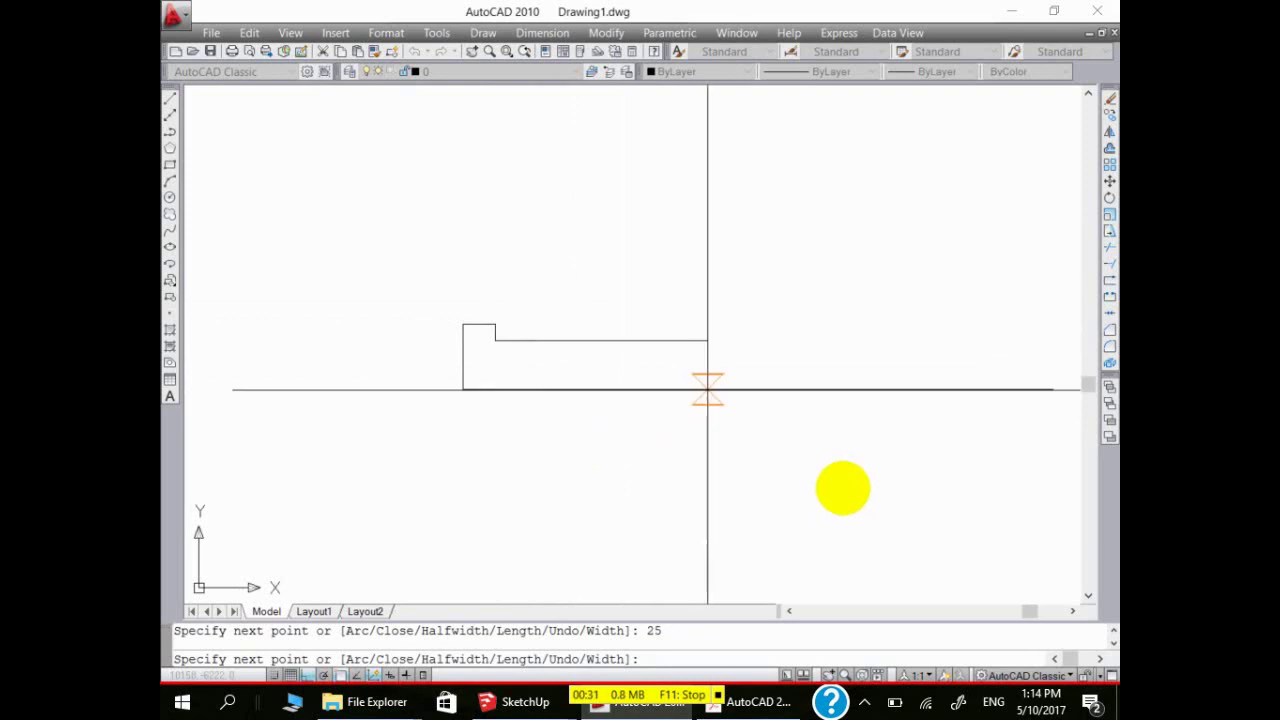
type("25")
key("Return")
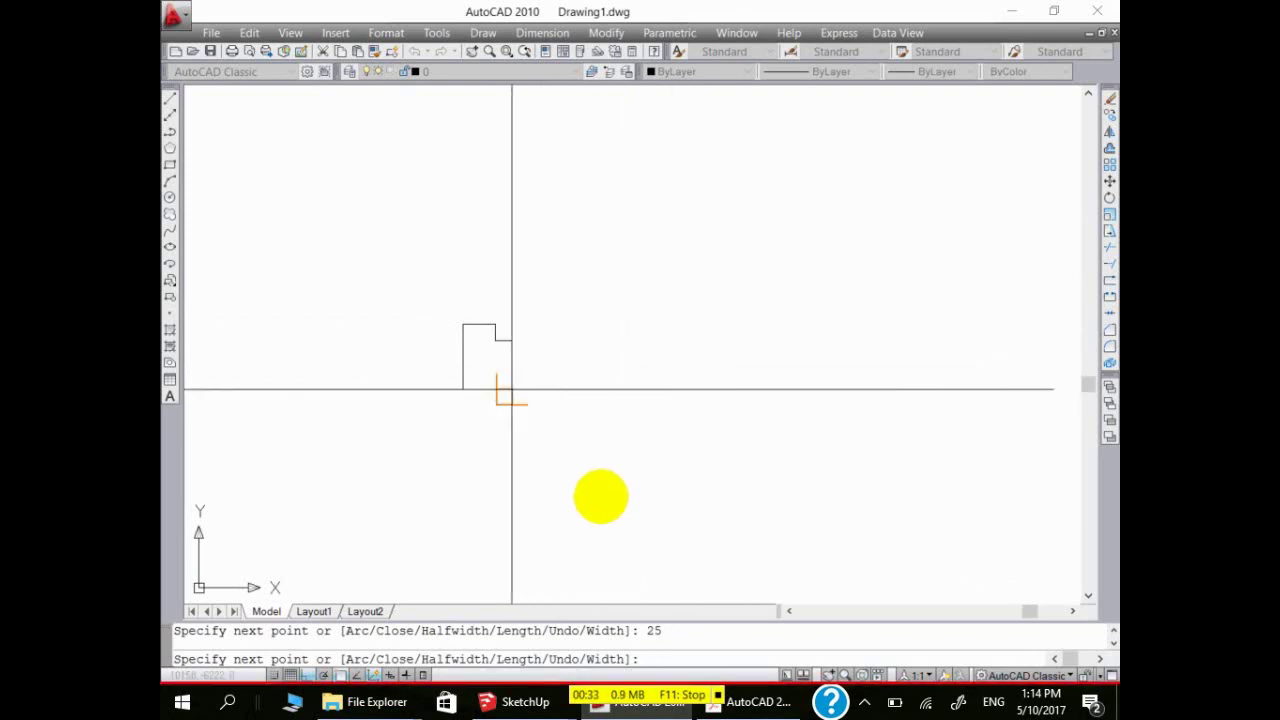
left_click(512, 389)
left_click(463, 389)
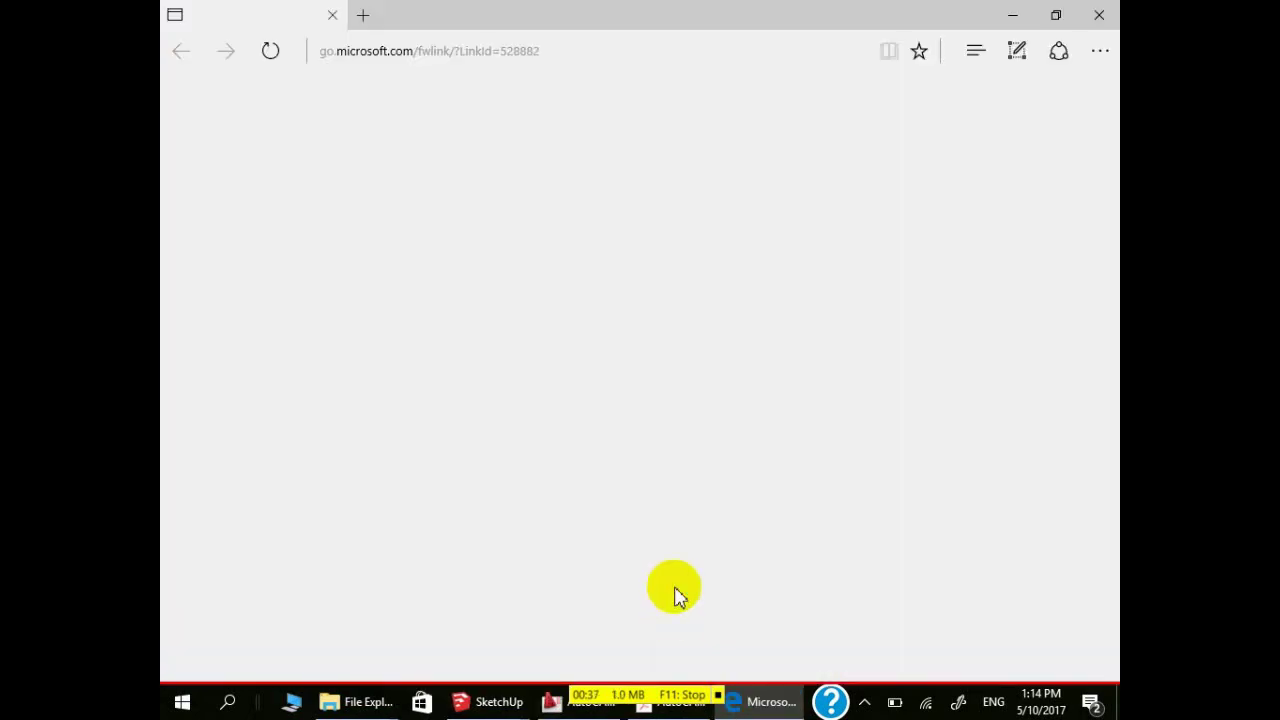
left_click(551, 702)
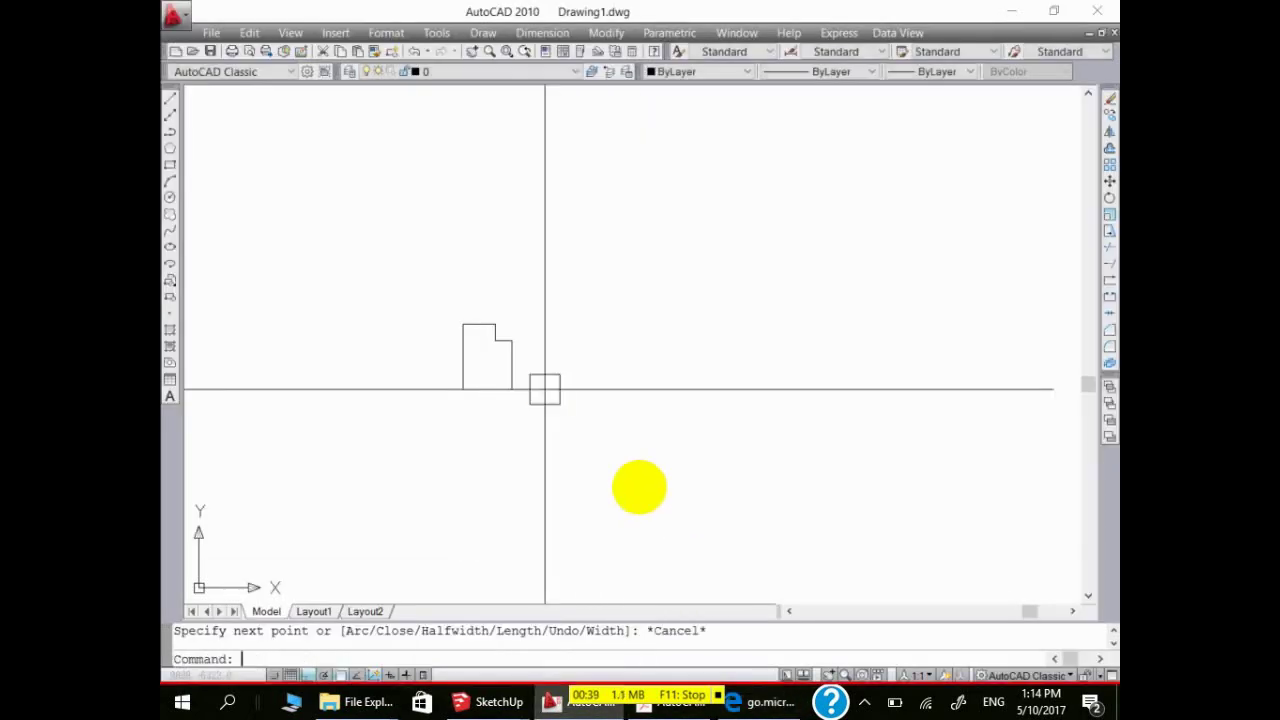
Mirror the small jamb profile across a vertical axis, keeping the original.
left_click(511, 366)
type("mi")
key("Return")
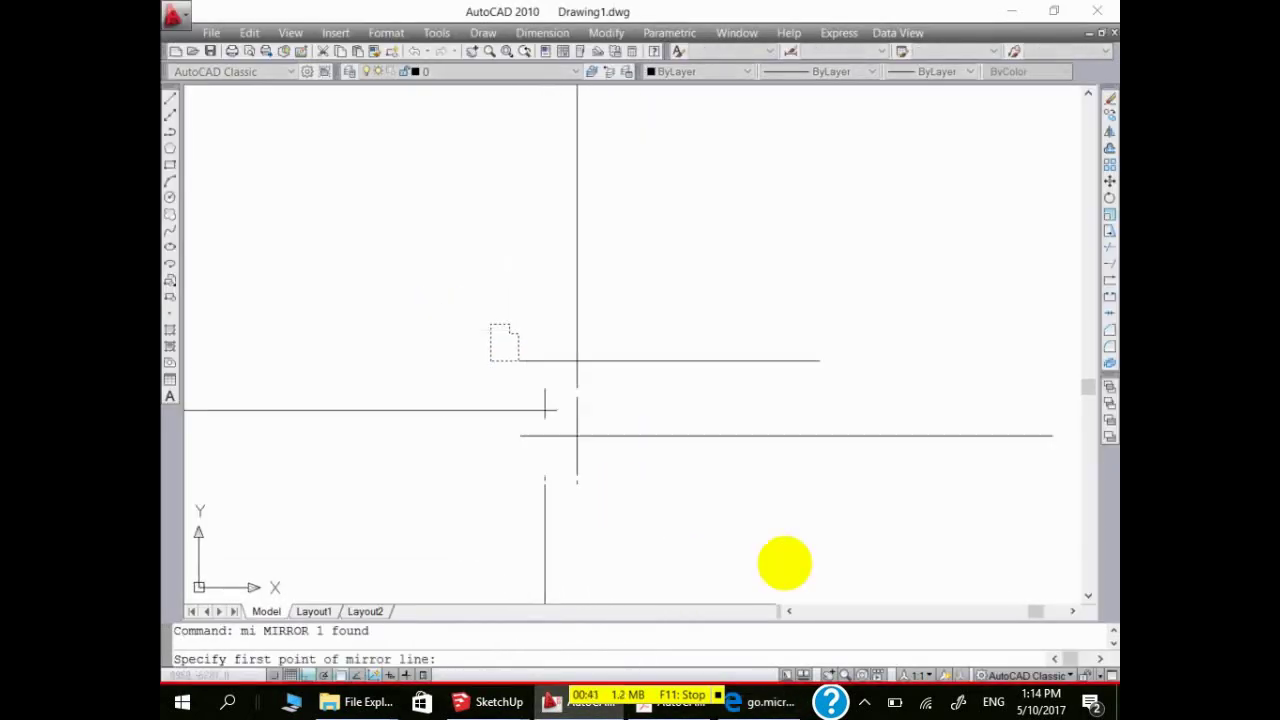
left_click(766, 440)
left_click(801, 234)
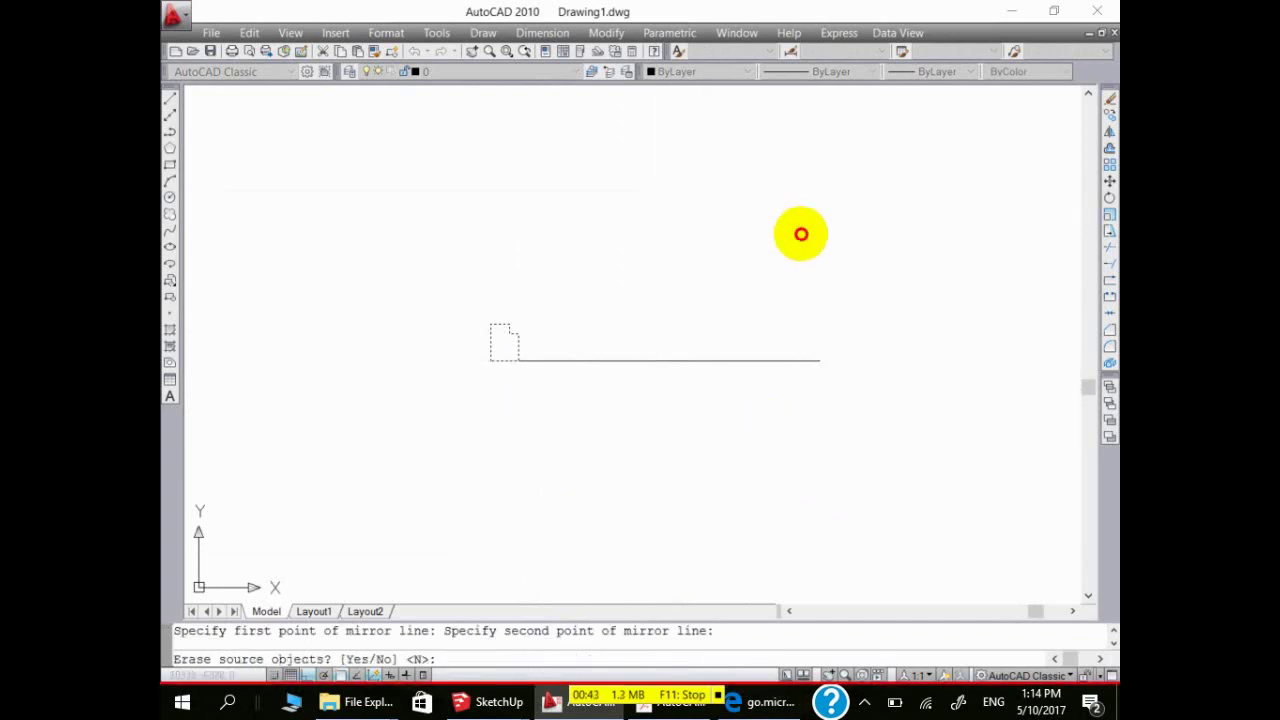
right_click(823, 474)
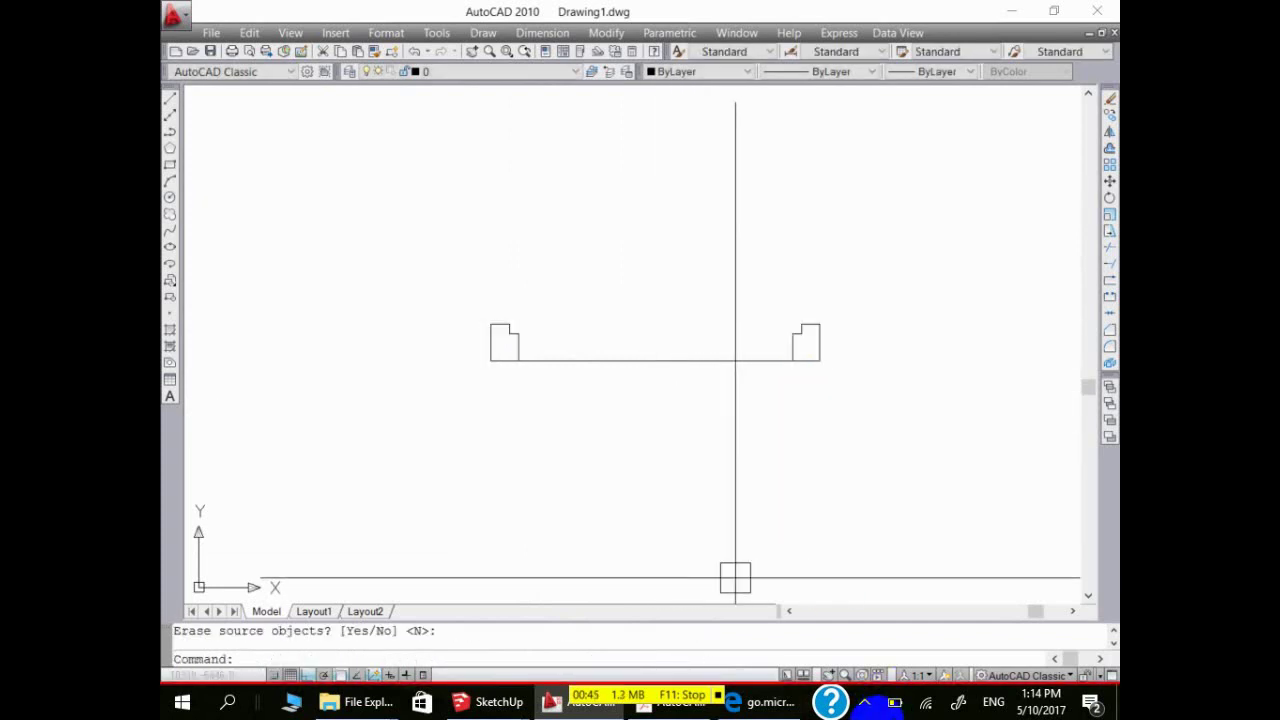
key("Escape")
Draw a rectangle spanning from the left jamb profile to the right one.
type("rrc")
key("Return")
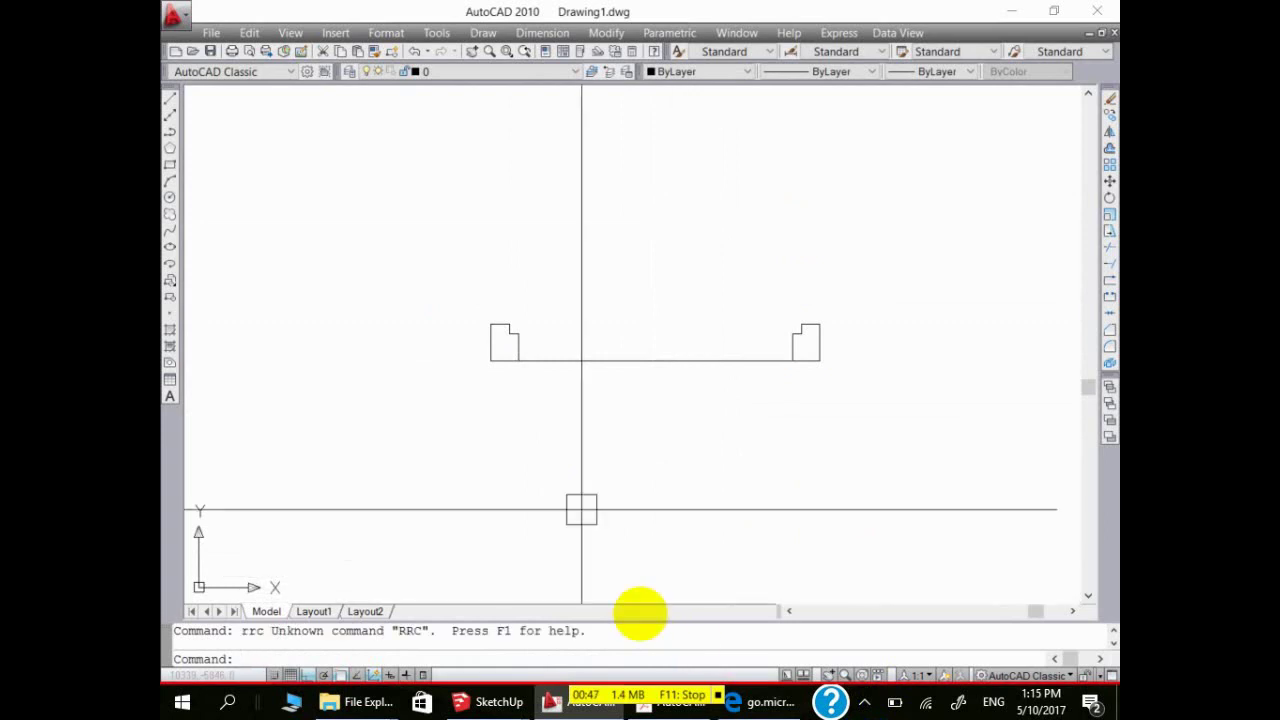
scroll(508, 320, "up", 2)
scroll(508, 343, "up", 1)
type("rec")
key("Return")
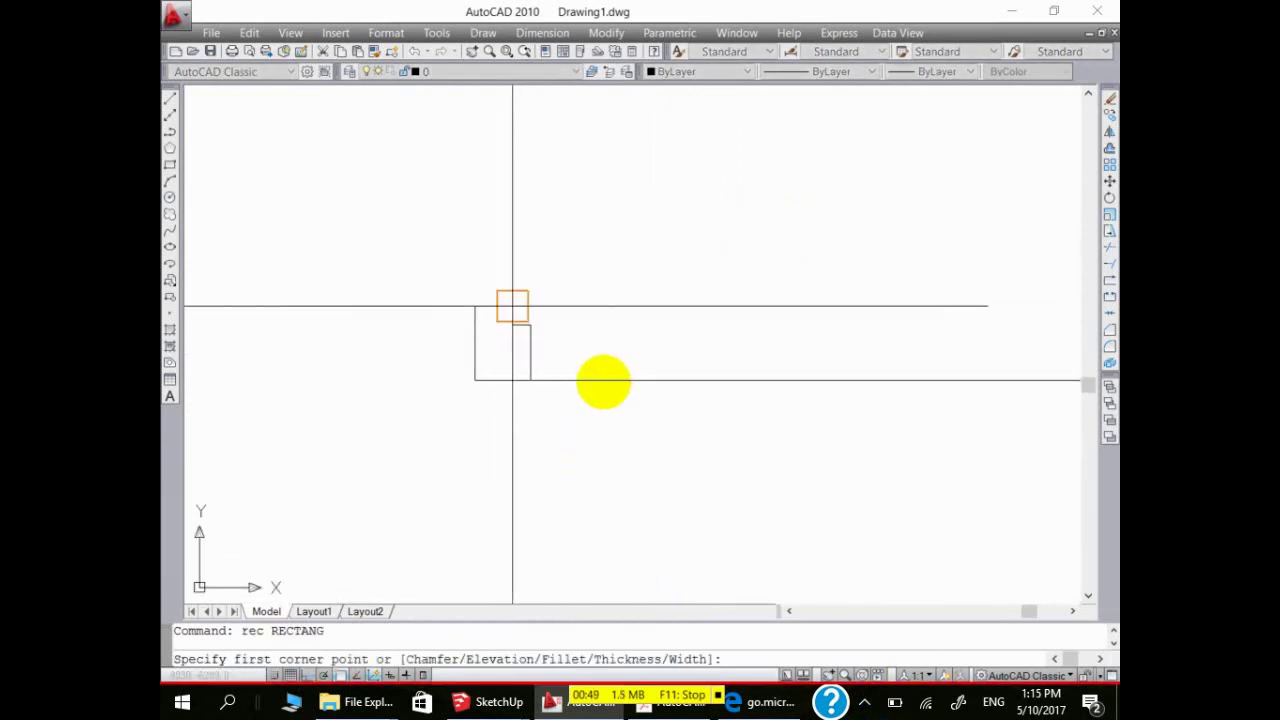
left_click(512, 307)
scroll(523, 300, "down", 3)
scroll(805, 340, "up", 3)
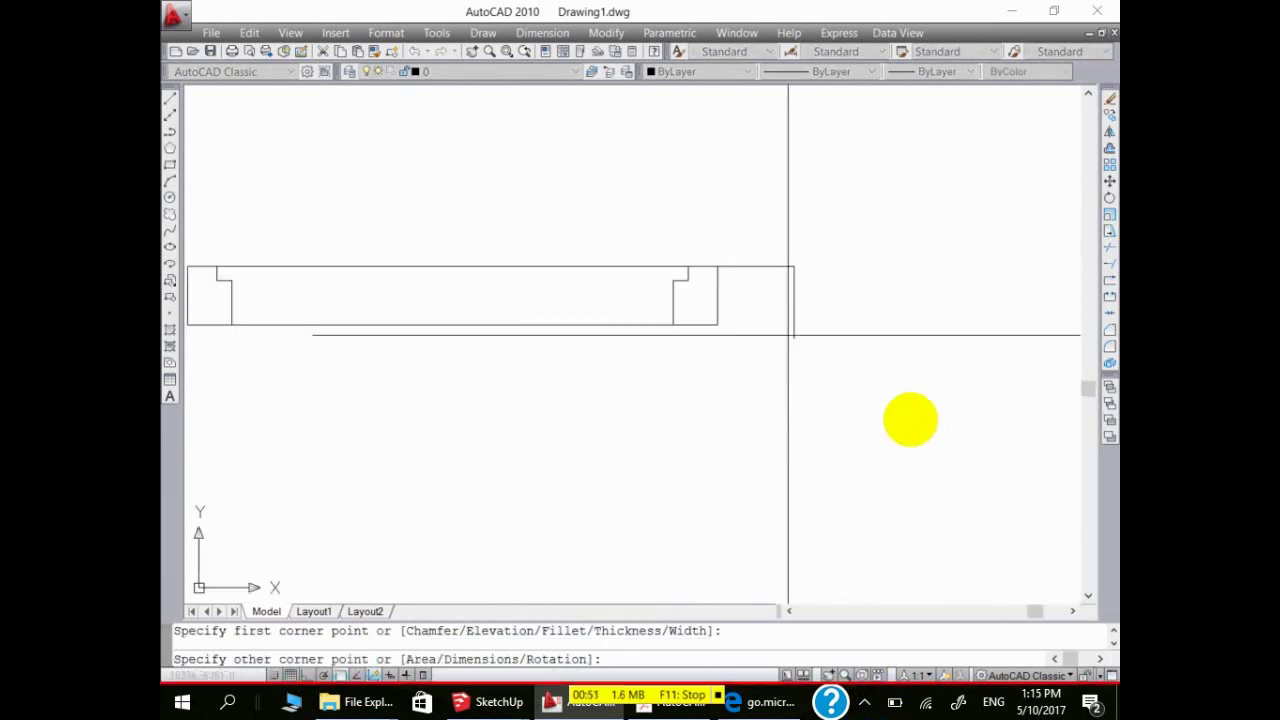
left_click(688, 281)
scroll(690, 281, "down", 2)
scroll(441, 323, "up", 2)
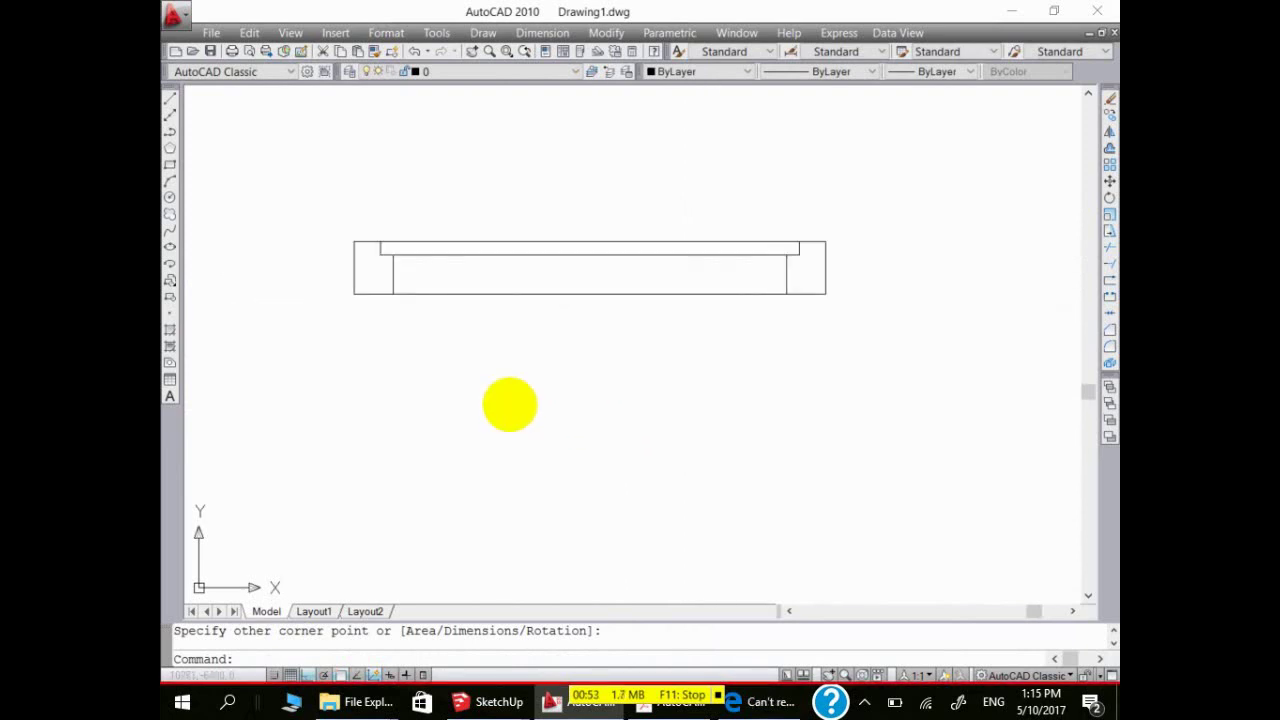
scroll(441, 327, "up", 2)
Turn the inner rectangle 90° about its top-left corner so it stands upright as the door leaf.
left_click(466, 211)
type("m")
key("Return")
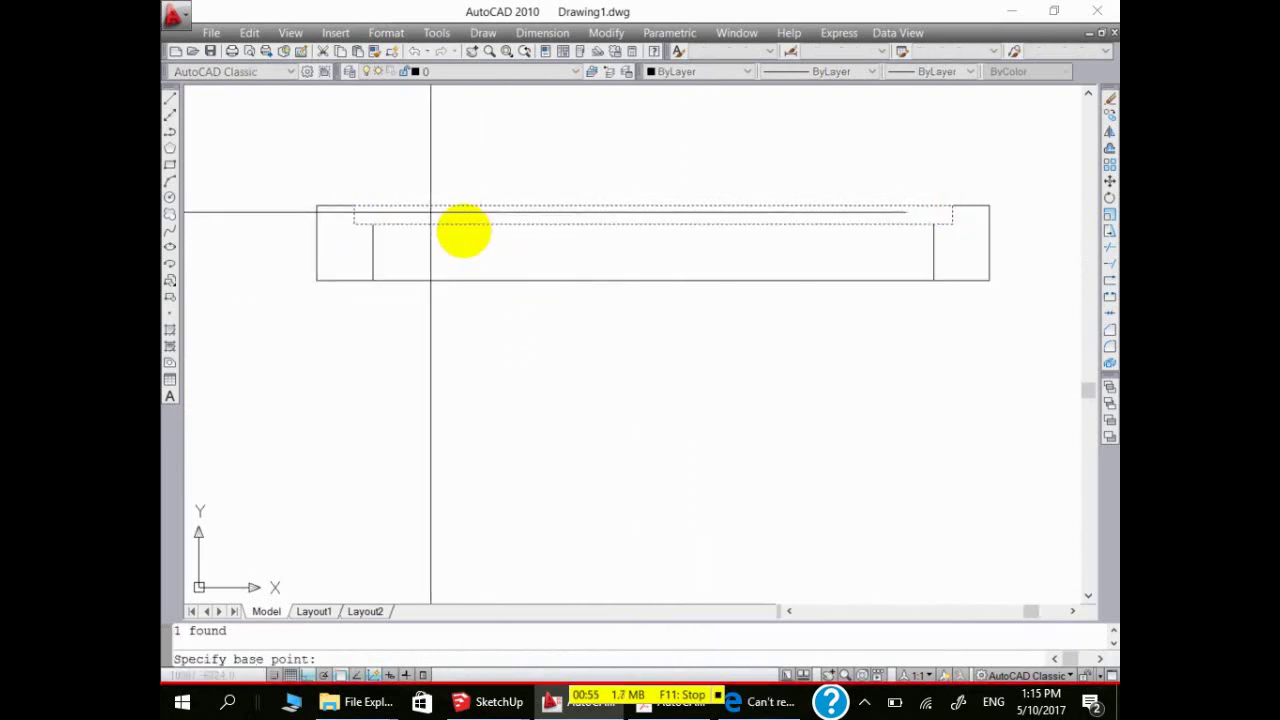
left_click(351, 206)
left_click(366, 140)
scroll(438, 303, "down", 3)
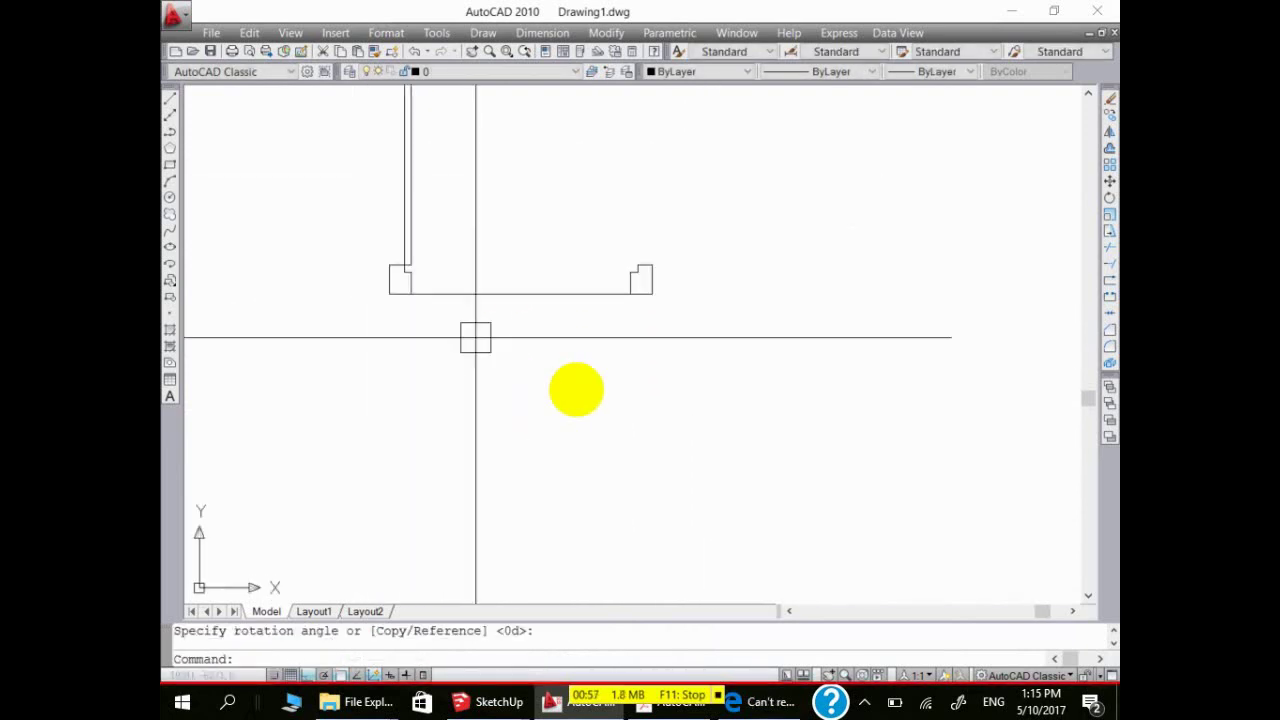
scroll(586, 194, "down", 1)
key("Escape")
Draw a three-point swing arc from the leaf's top corner to the opposite jamb.
type("a")
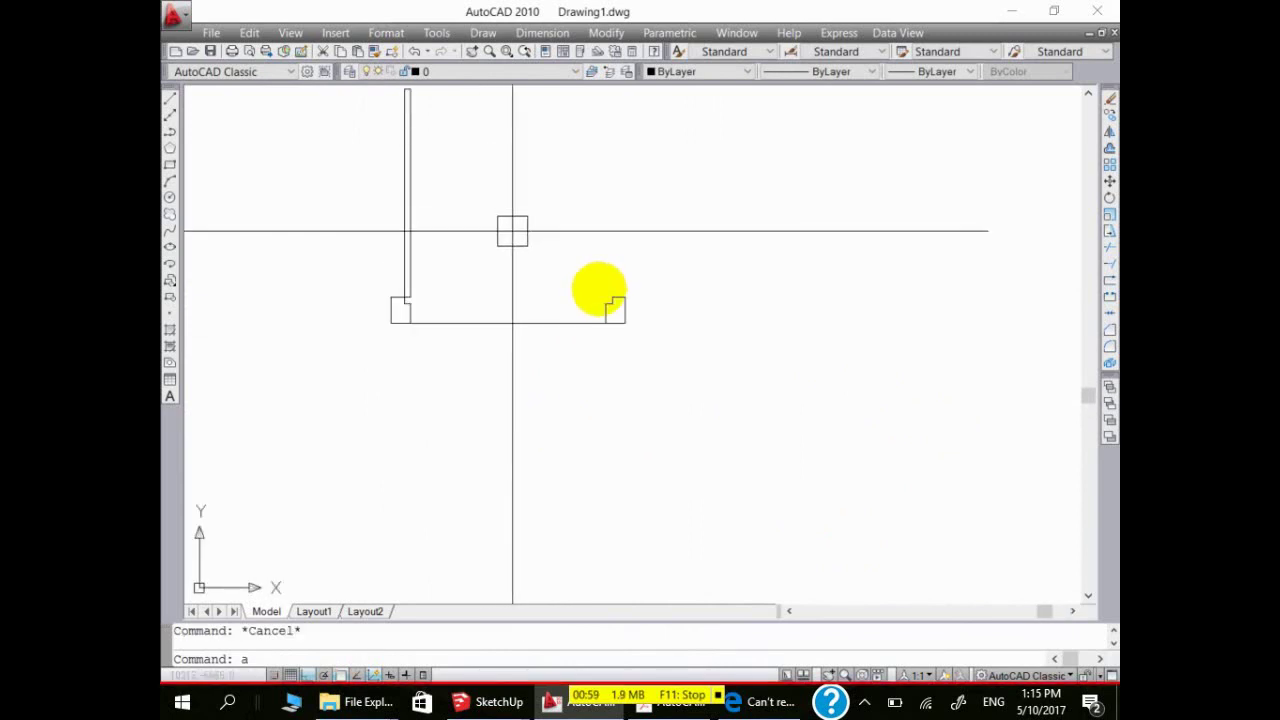
key("Return")
scroll(512, 231, "down", 2)
left_click(429, 189)
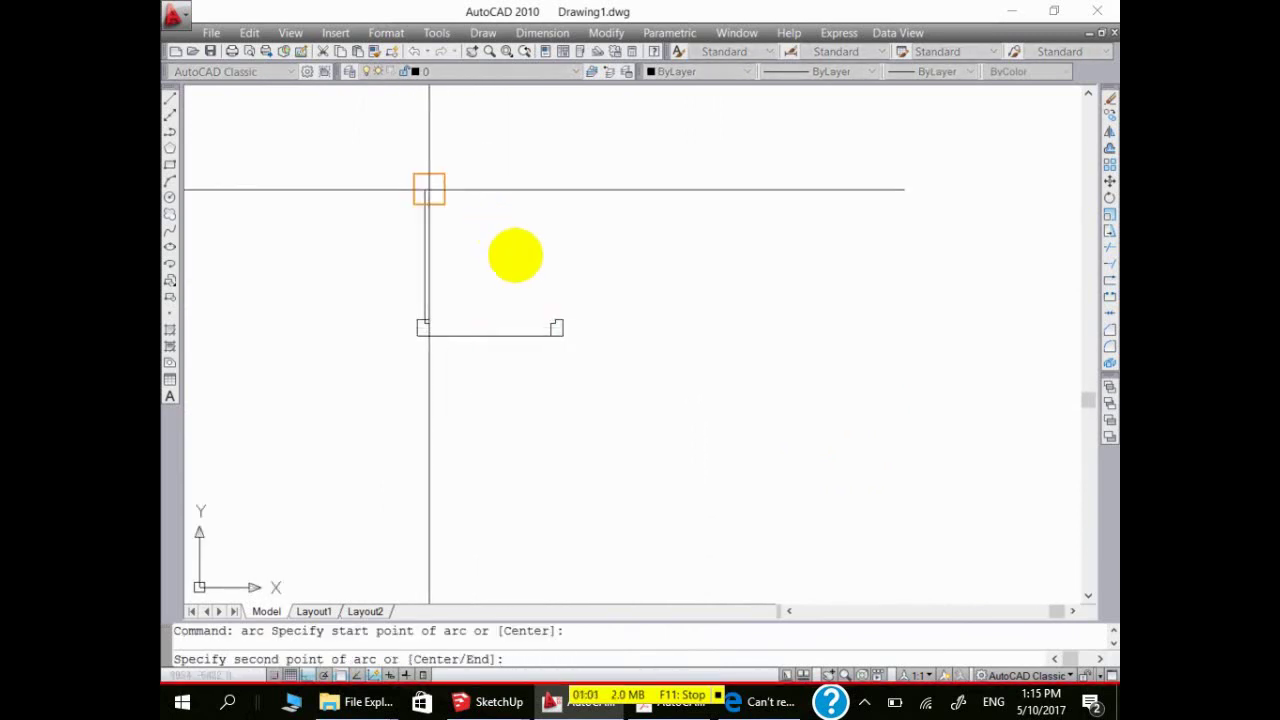
left_click(514, 228)
left_click(553, 315)
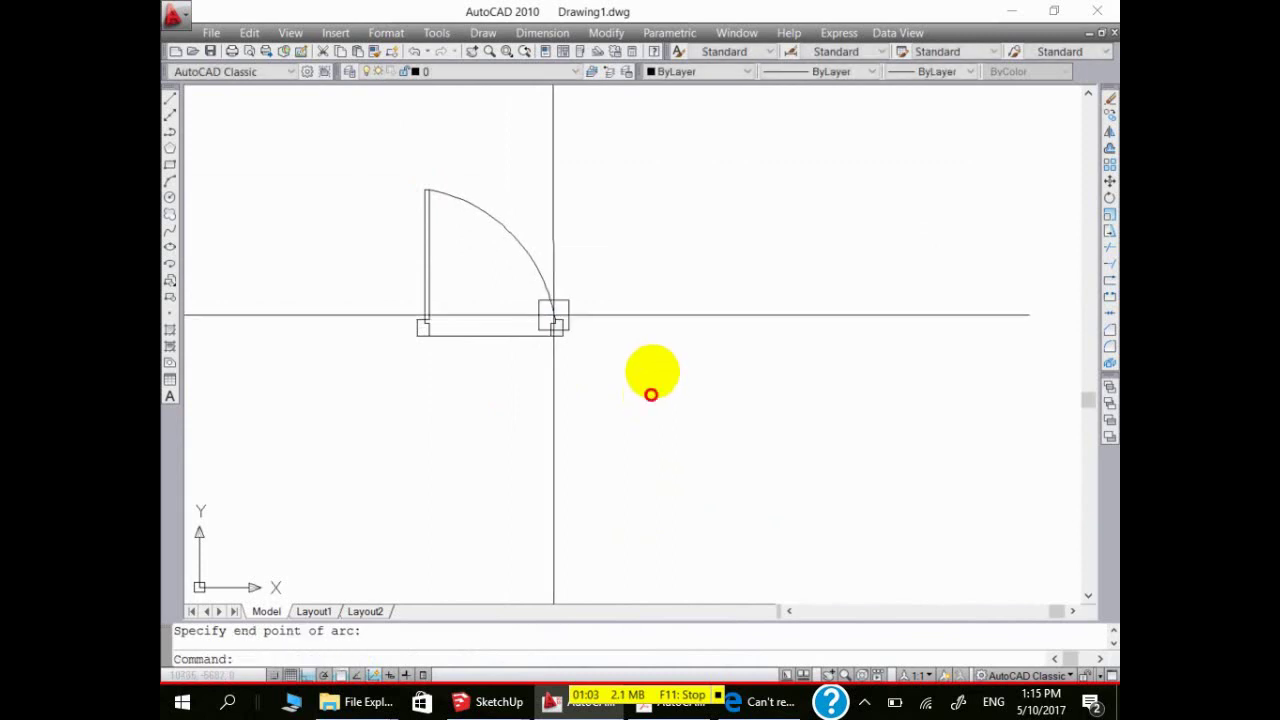
left_click(540, 268)
scroll(532, 220, "up", 3)
left_click(495, 259)
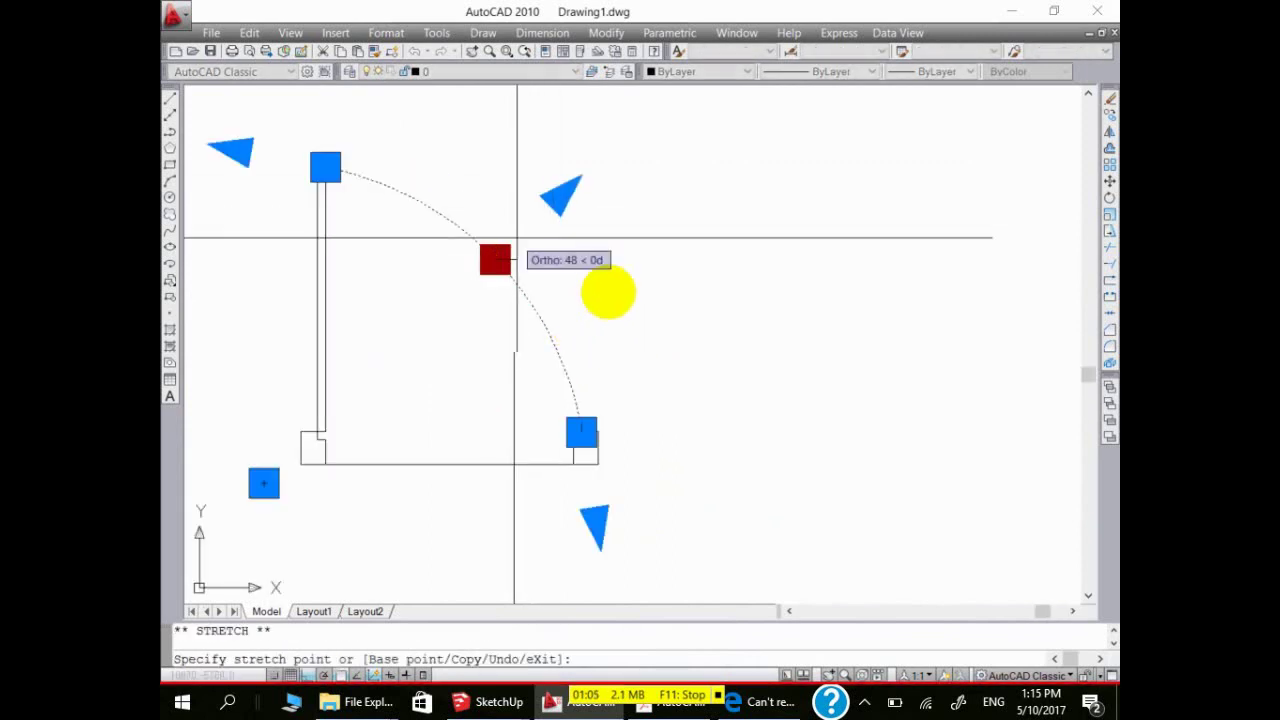
scroll(517, 238, "up", 2)
key("Escape")
Remove the leftover base line and window-select all the door parts.
scroll(586, 243, "down", 4)
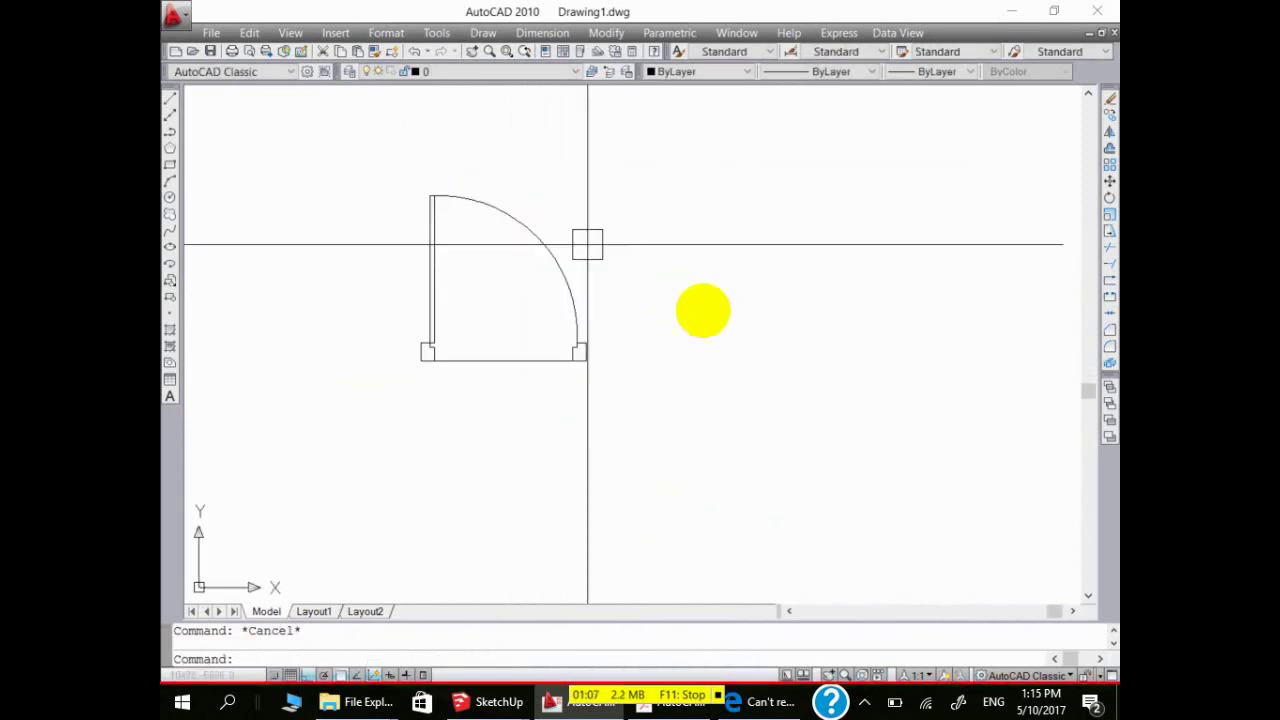
scroll(511, 363, "up", 2)
left_click_drag(518, 398, 478, 260)
scroll(558, 327, "down", 4)
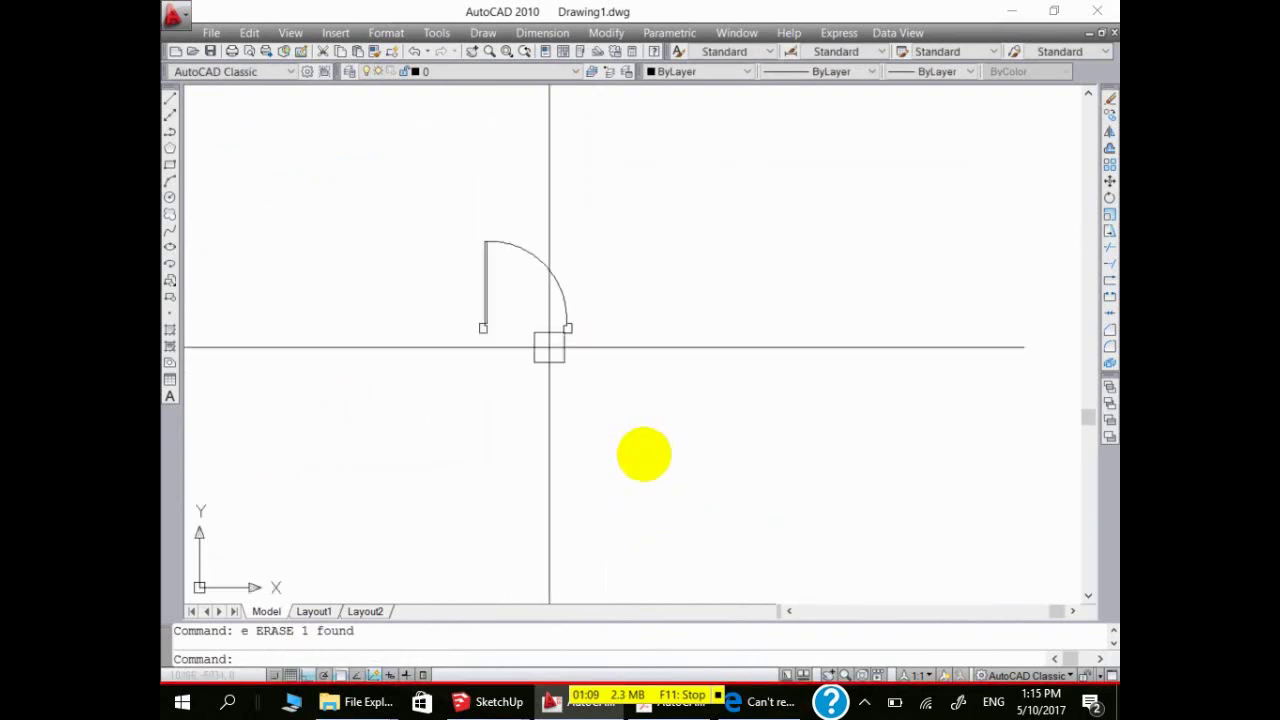
left_click_drag(404, 182, 655, 408)
left_click(655, 408)
Save the door parts as block 'd-900', base point at the right jamb corner.
type("b")
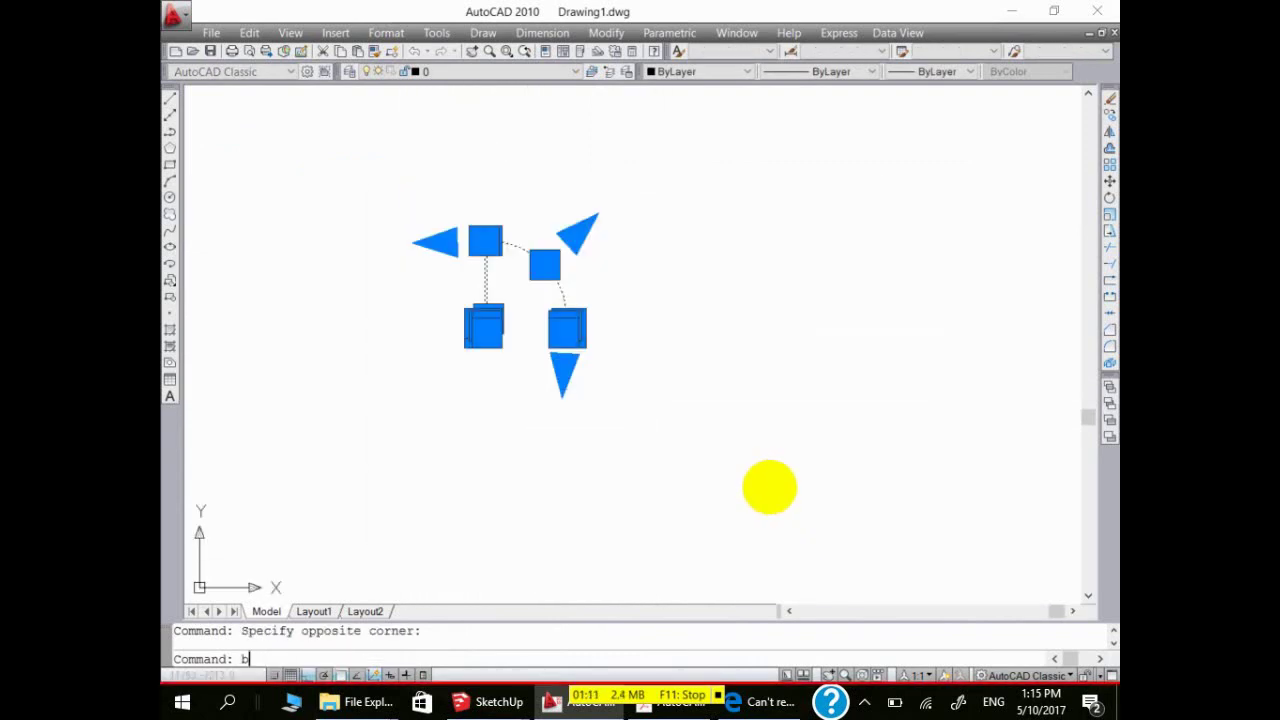
key("Return")
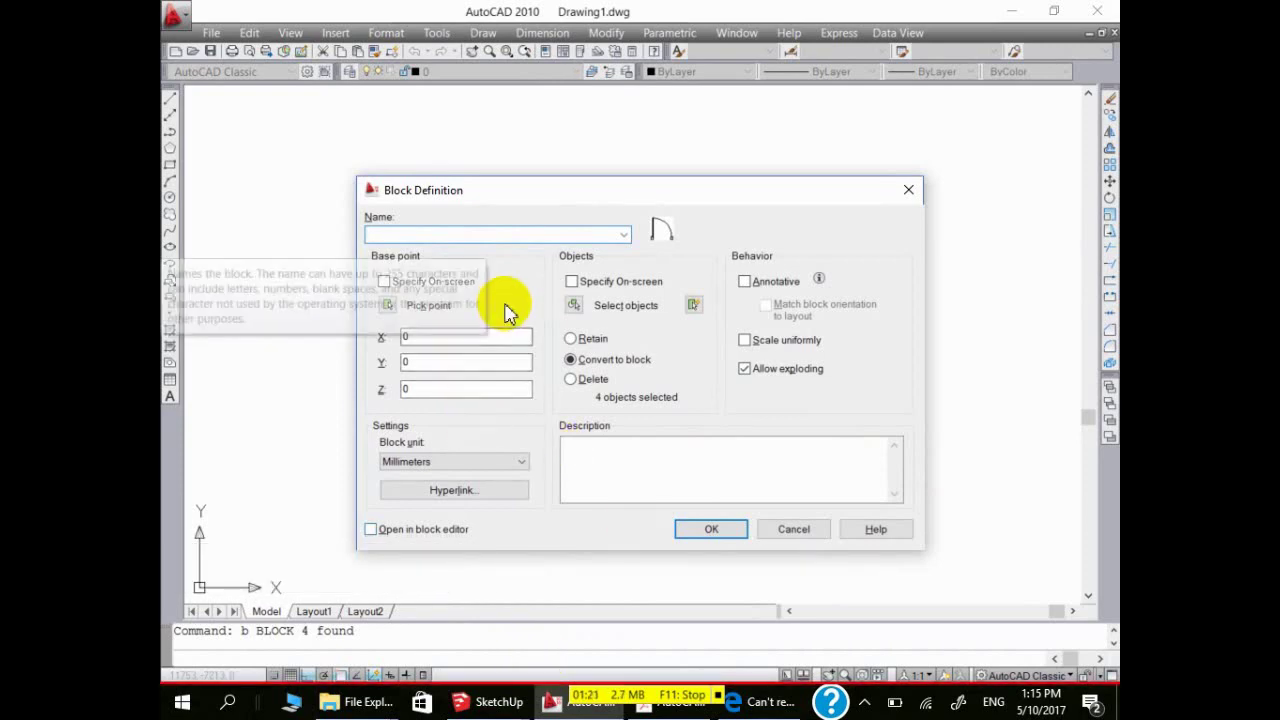
type("d-")
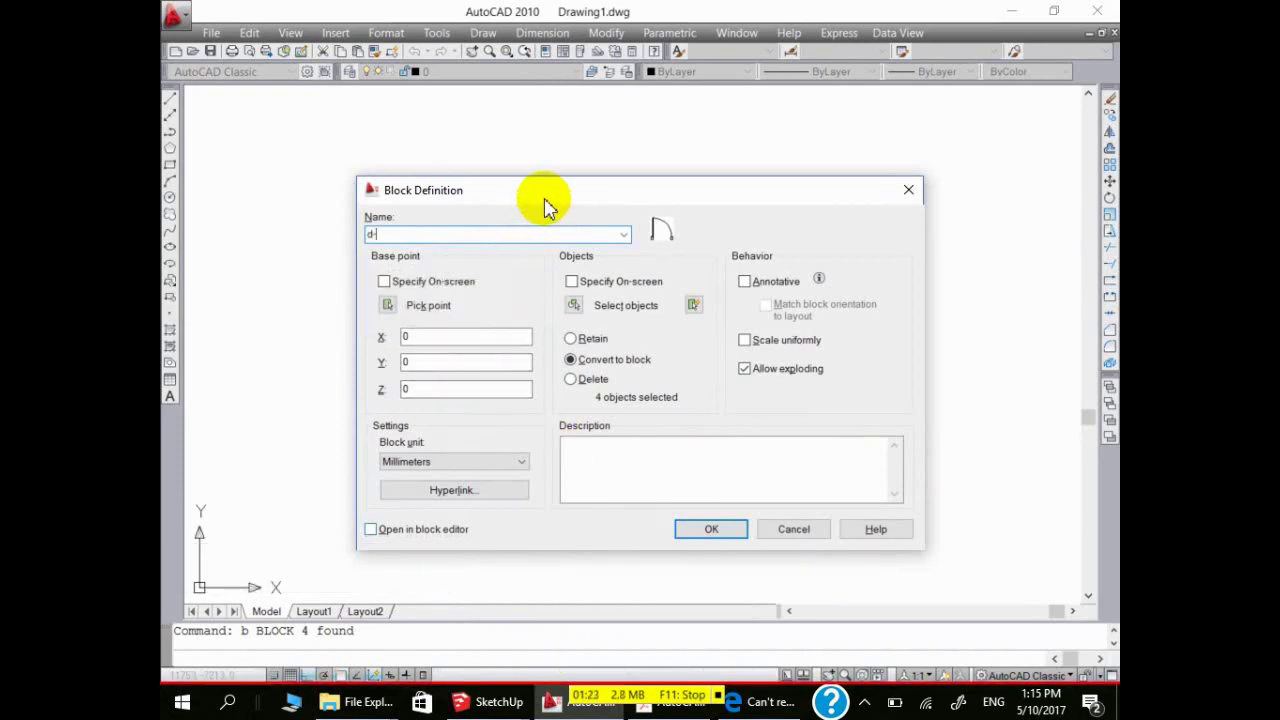
type("900")
left_click(395, 304)
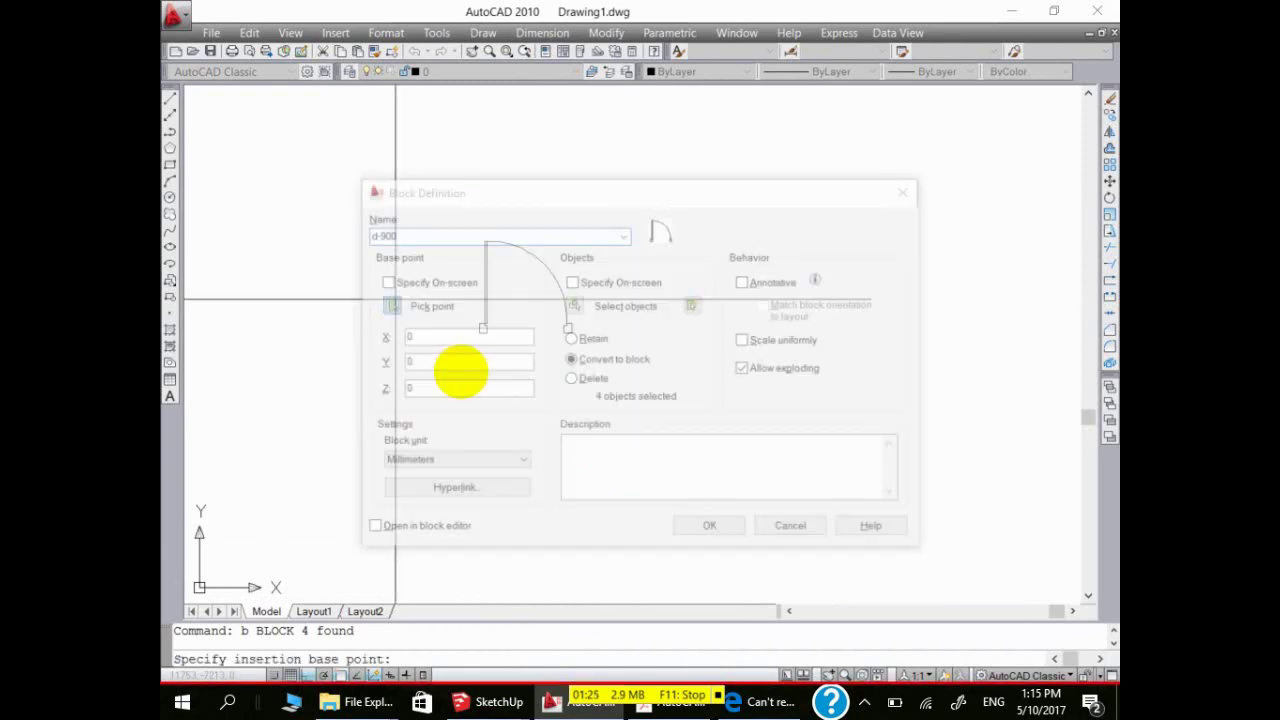
scroll(571, 394, "up", 4)
scroll(614, 266, "up", 2)
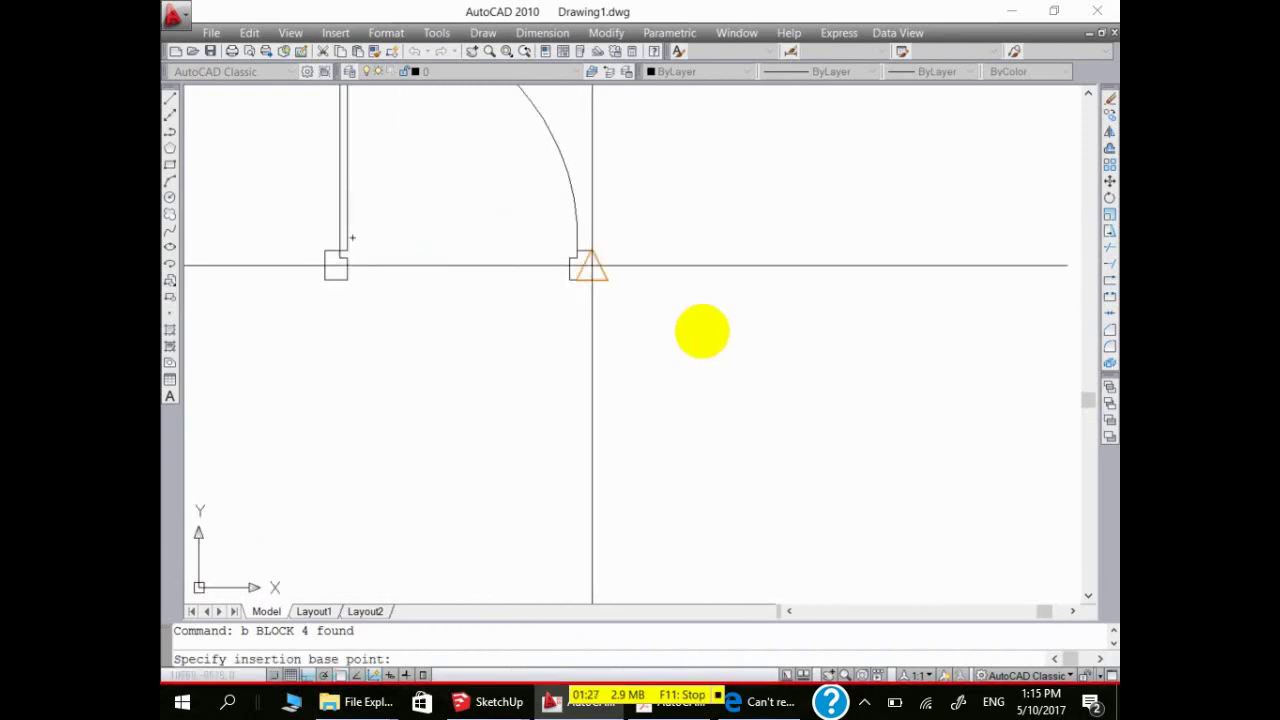
left_click(592, 265)
left_click(709, 528)
left_click(637, 248)
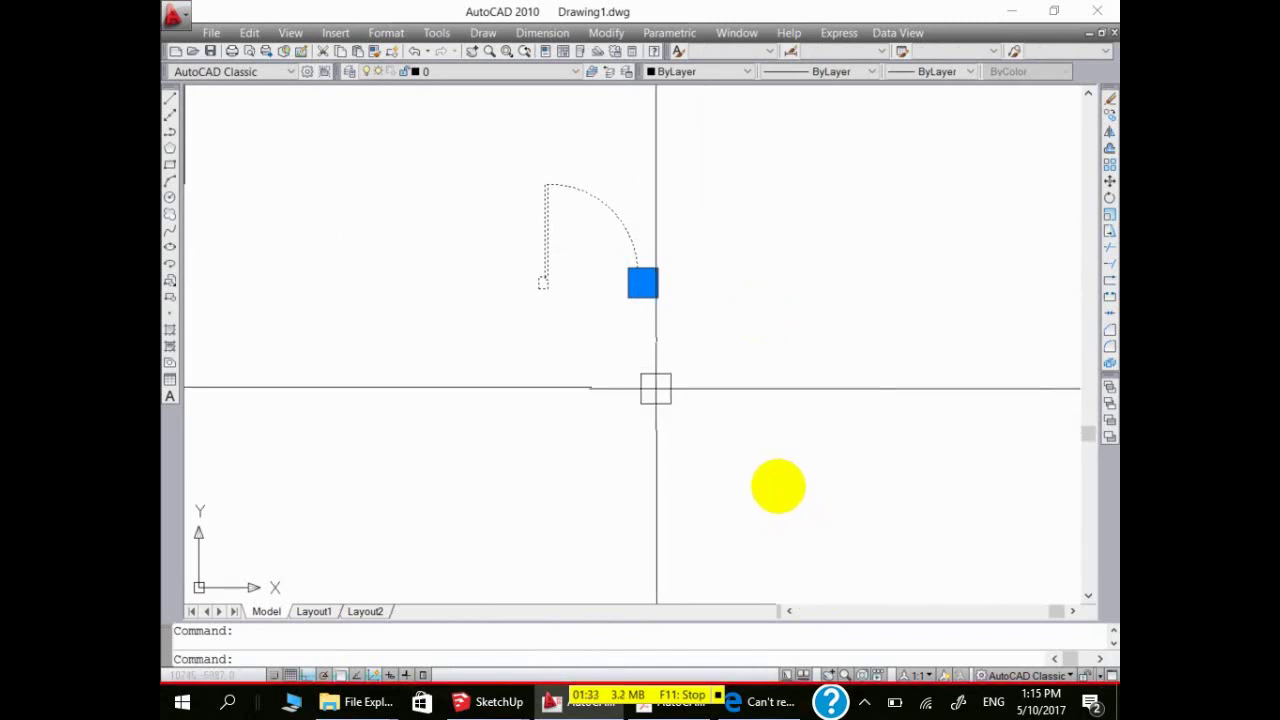
Select the d-900 door block with a window selection.
key("Escape")
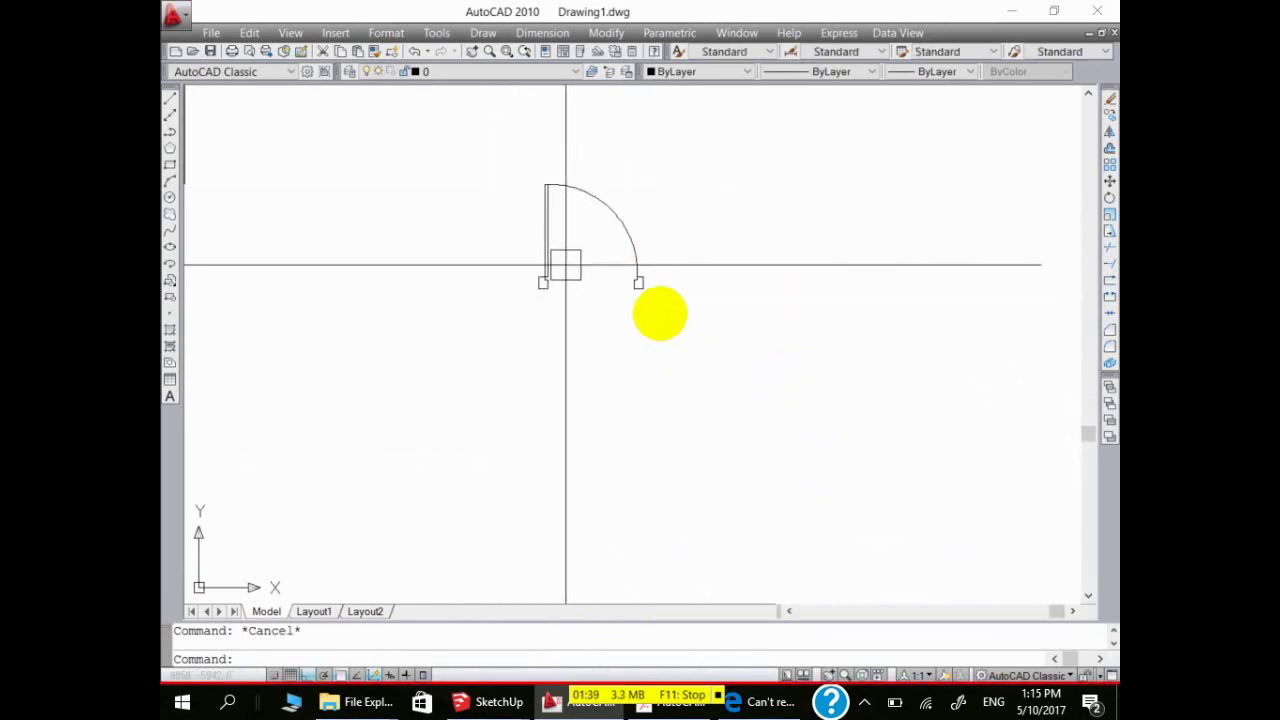
left_click(486, 155)
left_click(708, 356)
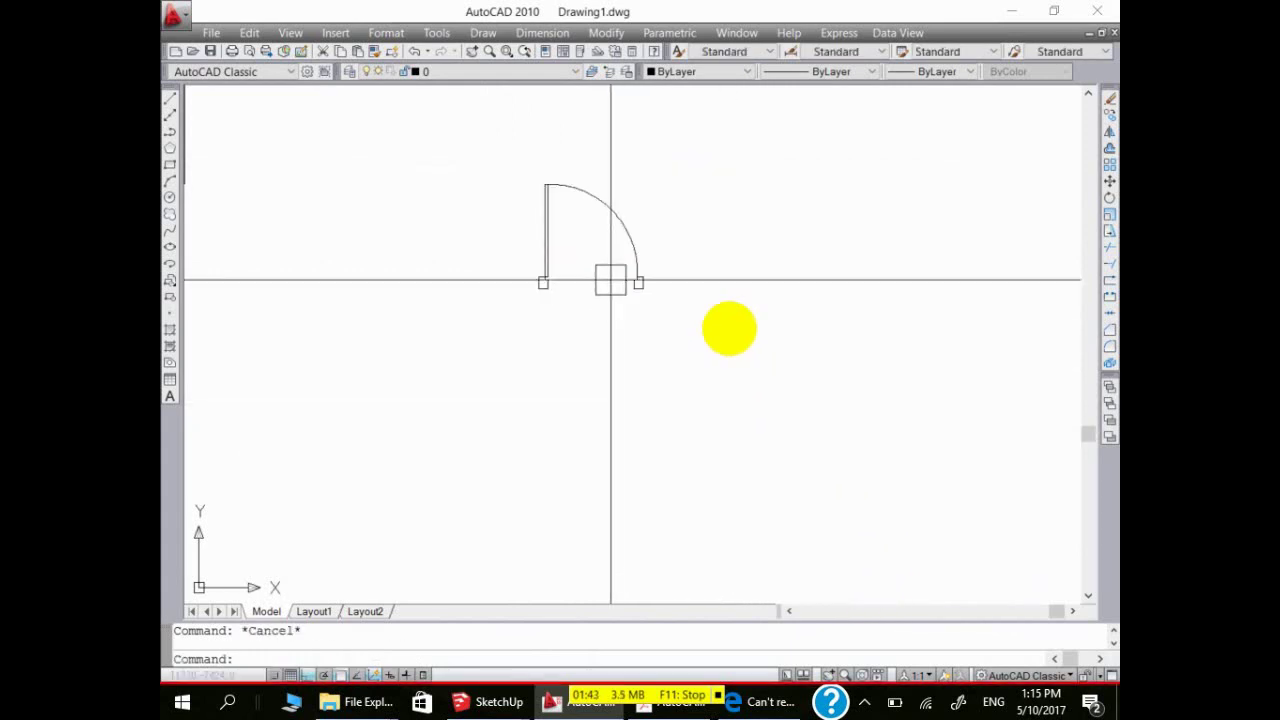
type("c")
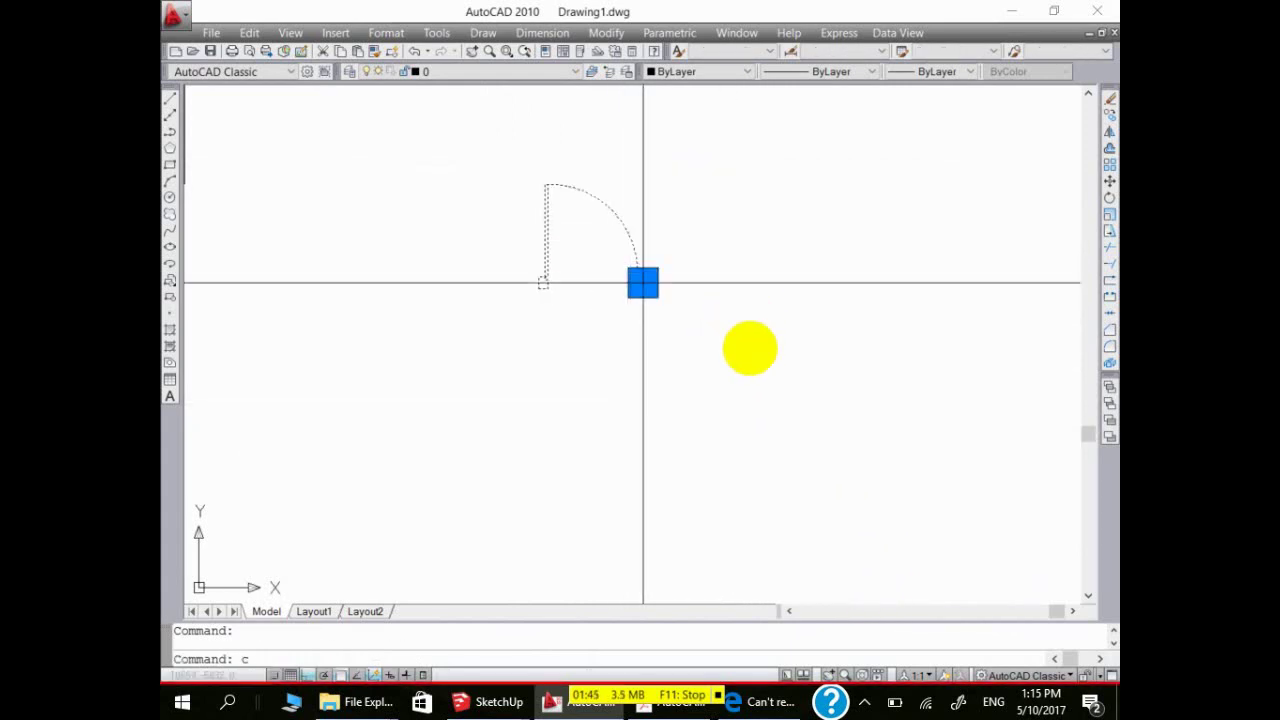
scroll(643, 282, "up", 3)
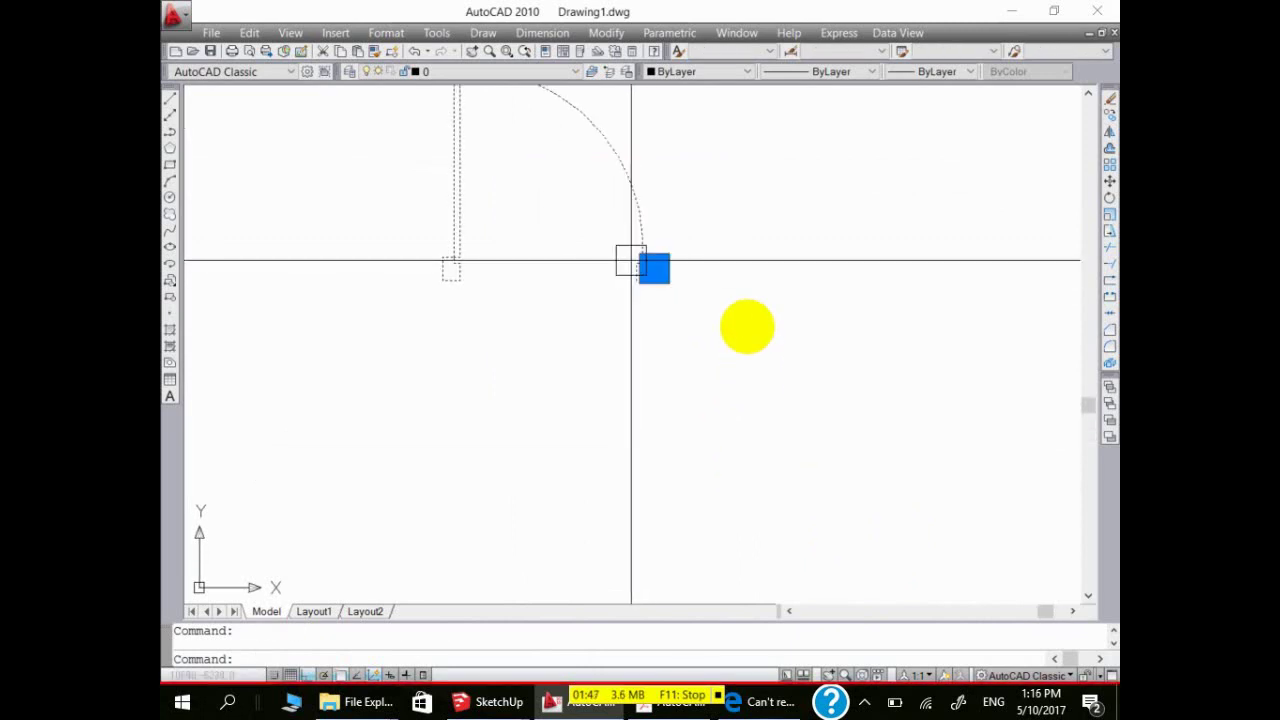
type("cp")
key("Return")
scroll(646, 274, "up", 1)
scroll(666, 280, "up", 2)
key("Escape")
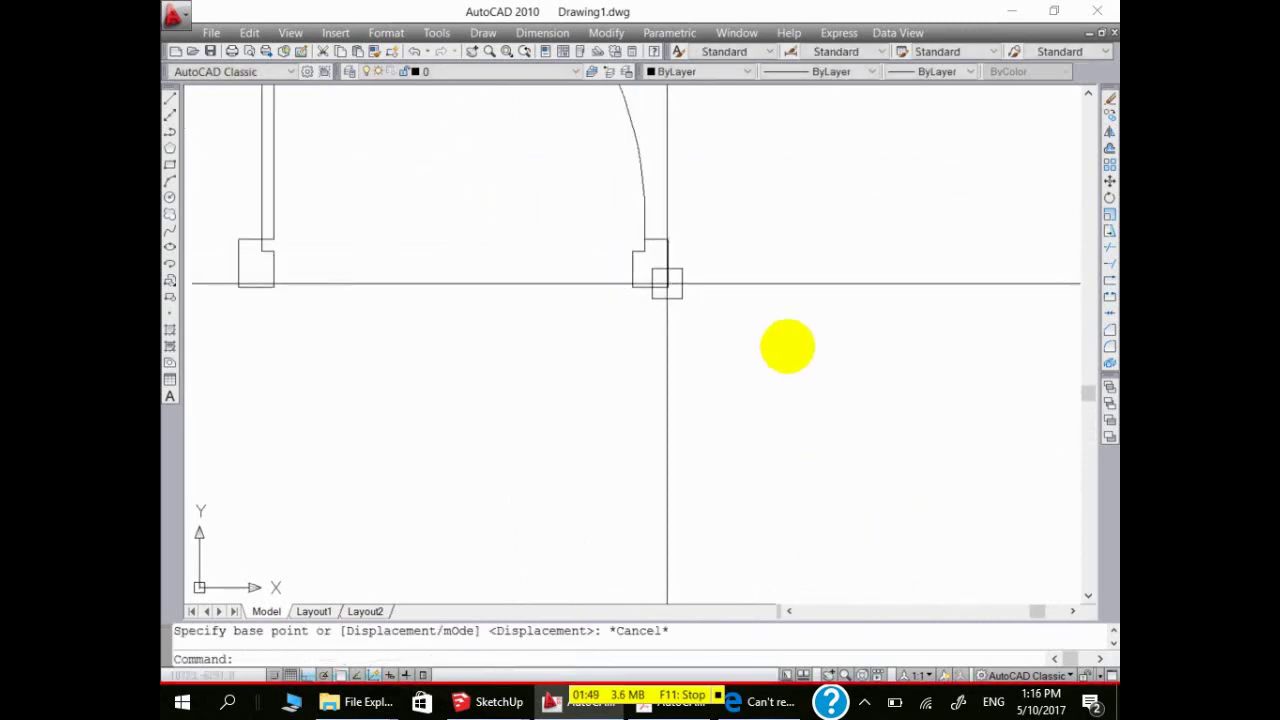
type("co")
Copy the d-900 door from its right jamb corner into the wall opening.
key("Return")
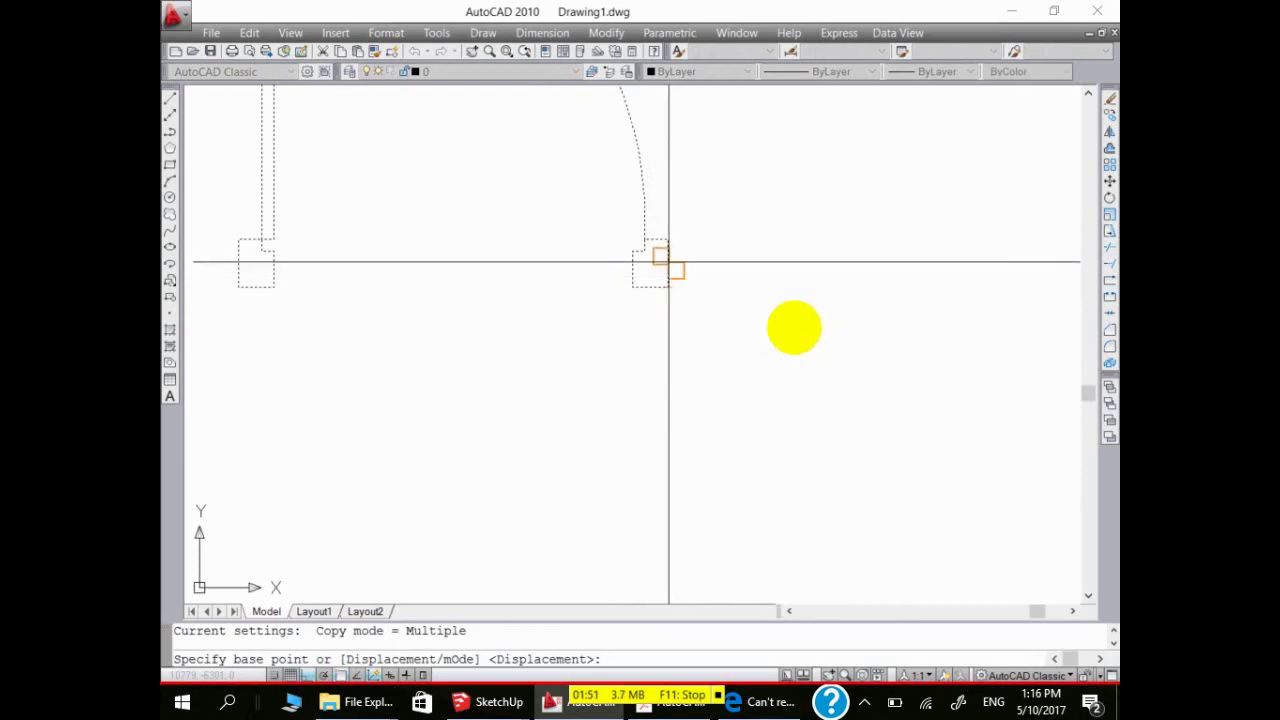
left_click(666, 266)
scroll(690, 255, "down", 2)
scroll(690, 255, "down", 2)
scroll(640, 258, "up", 3)
scroll(540, 200, "up", 2)
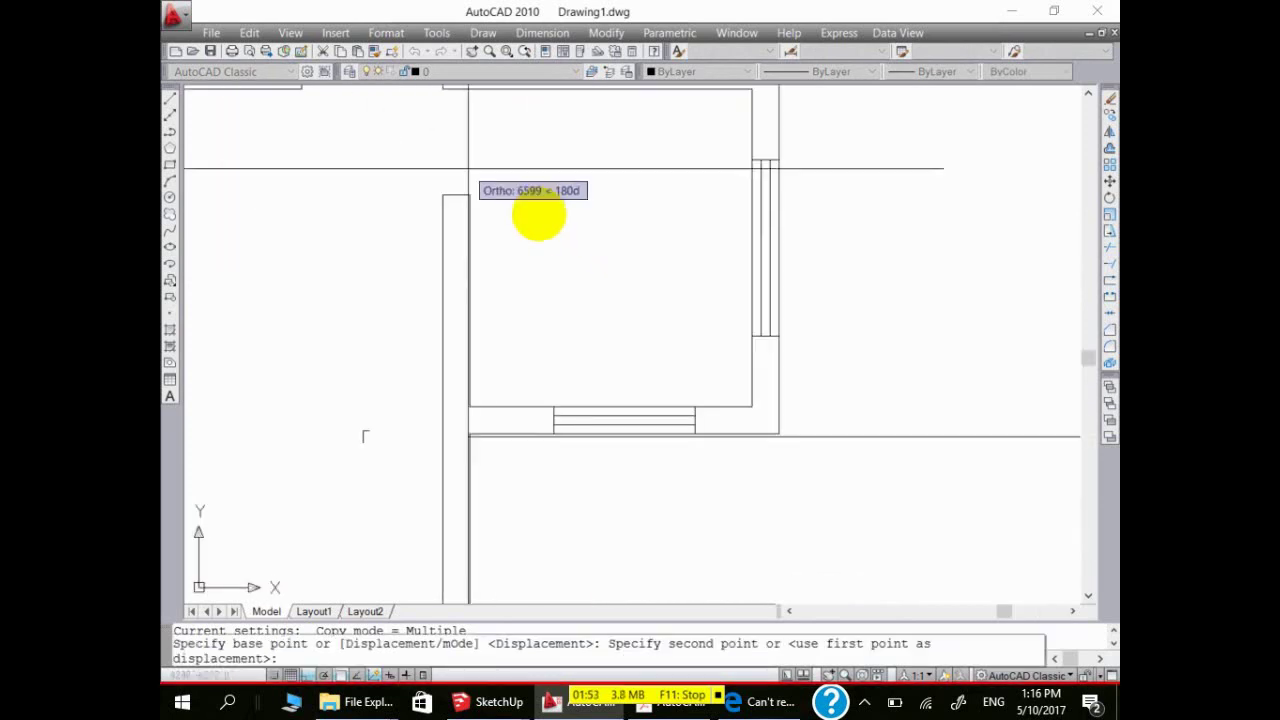
left_click(526, 243)
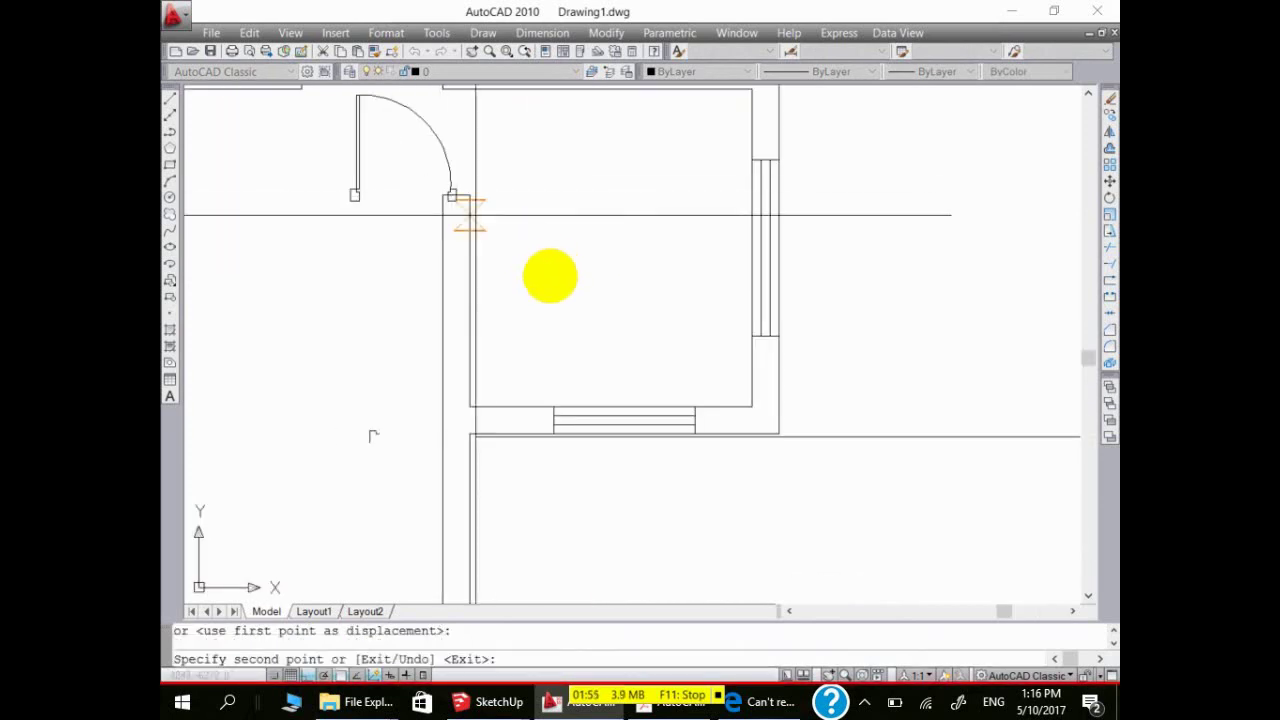
key("Escape")
Turn the placed door copy 90° about its jamb corner to fit the opening.
left_click(524, 210)
type("co")
key("Return")
scroll(524, 250, "up", 3)
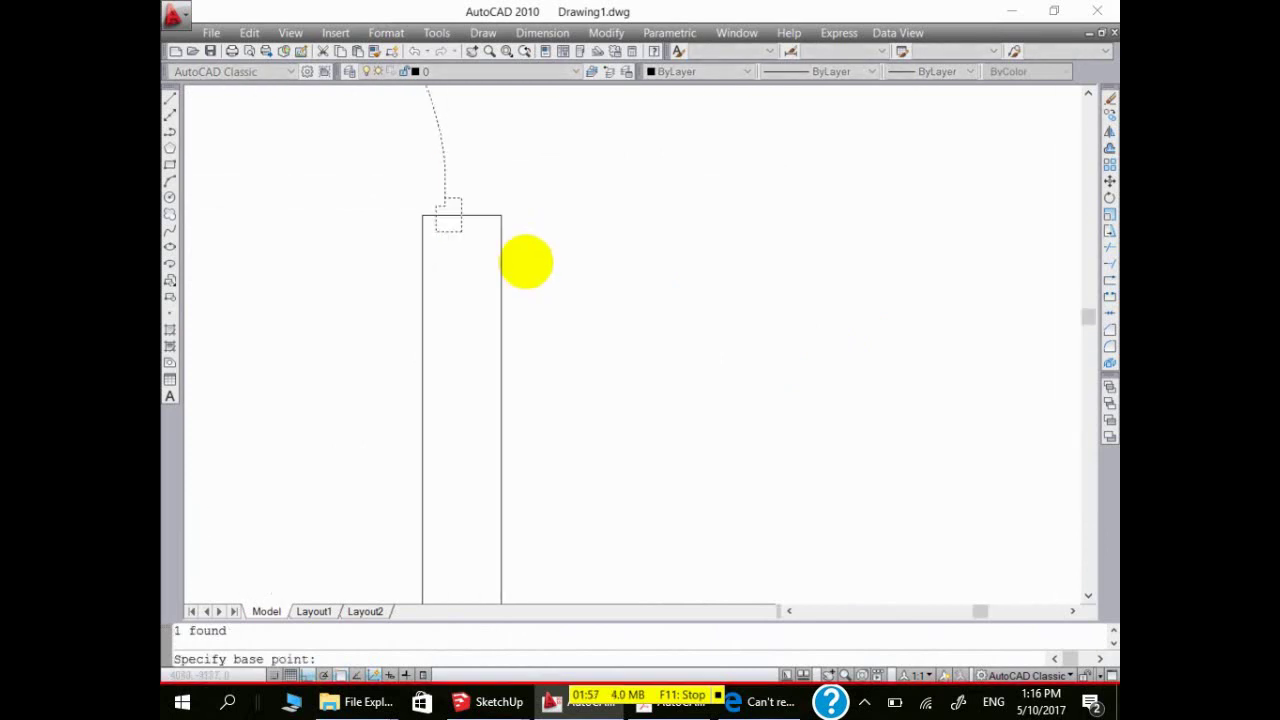
left_click(460, 214)
left_click(480, 334)
scroll(505, 330, "down", 3)
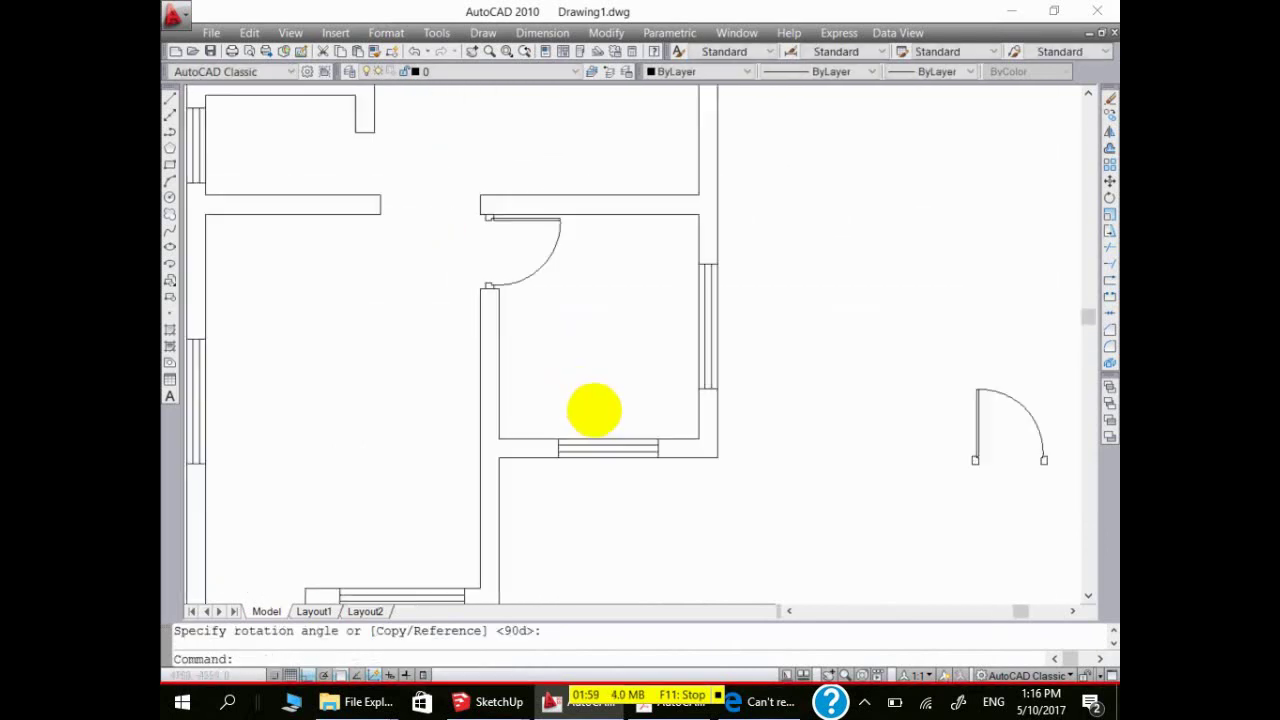
scroll(625, 370, "down", 2)
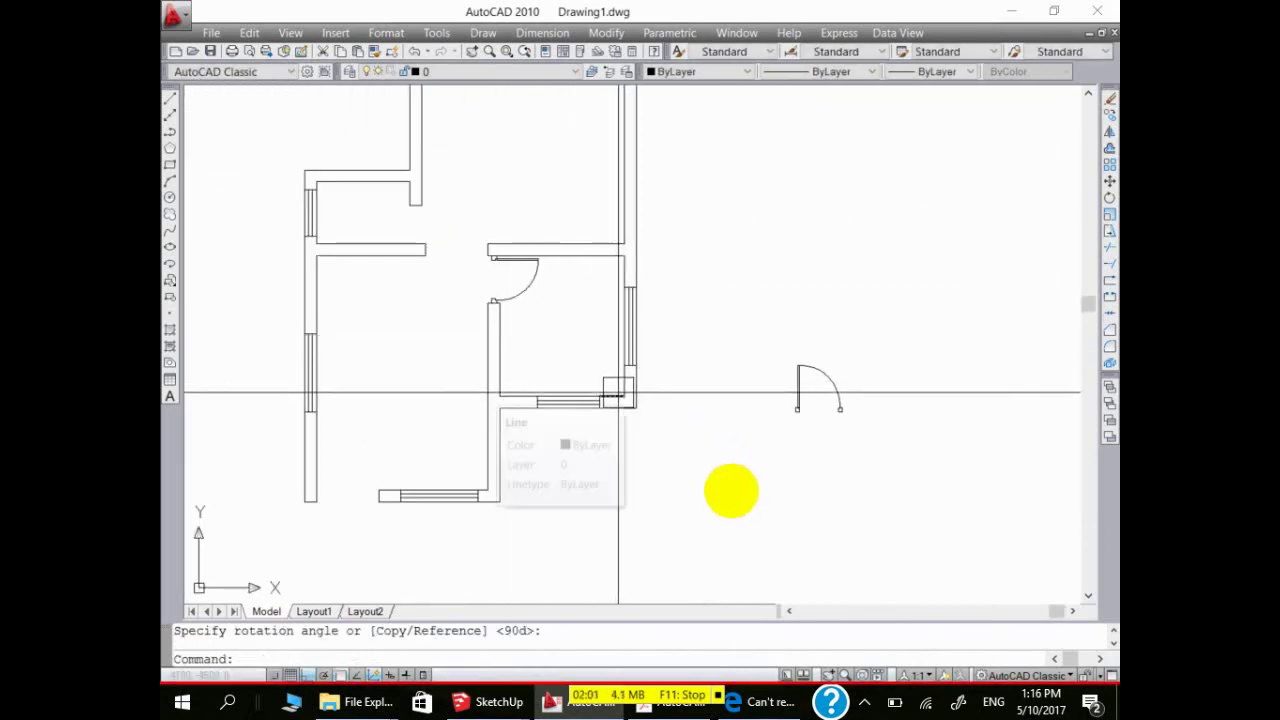
Copy the spare door block to a free spot on its right.
middle_click_drag(771, 451, 553, 391)
left_click(630, 355)
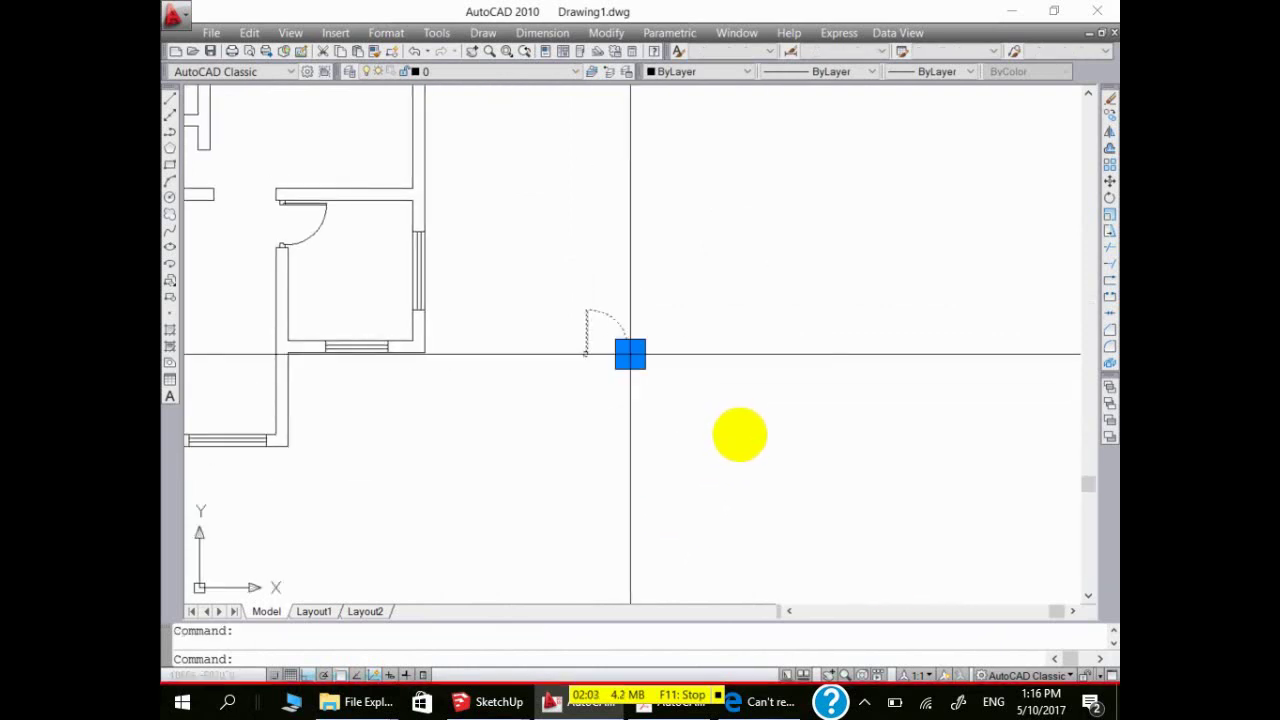
type("co")
key("Return")
left_click(640, 355)
left_click(831, 355)
key("Escape")
Explode the second door and erase its leaf, arc and leftover pieces.
scroll(787, 337, "up", 2)
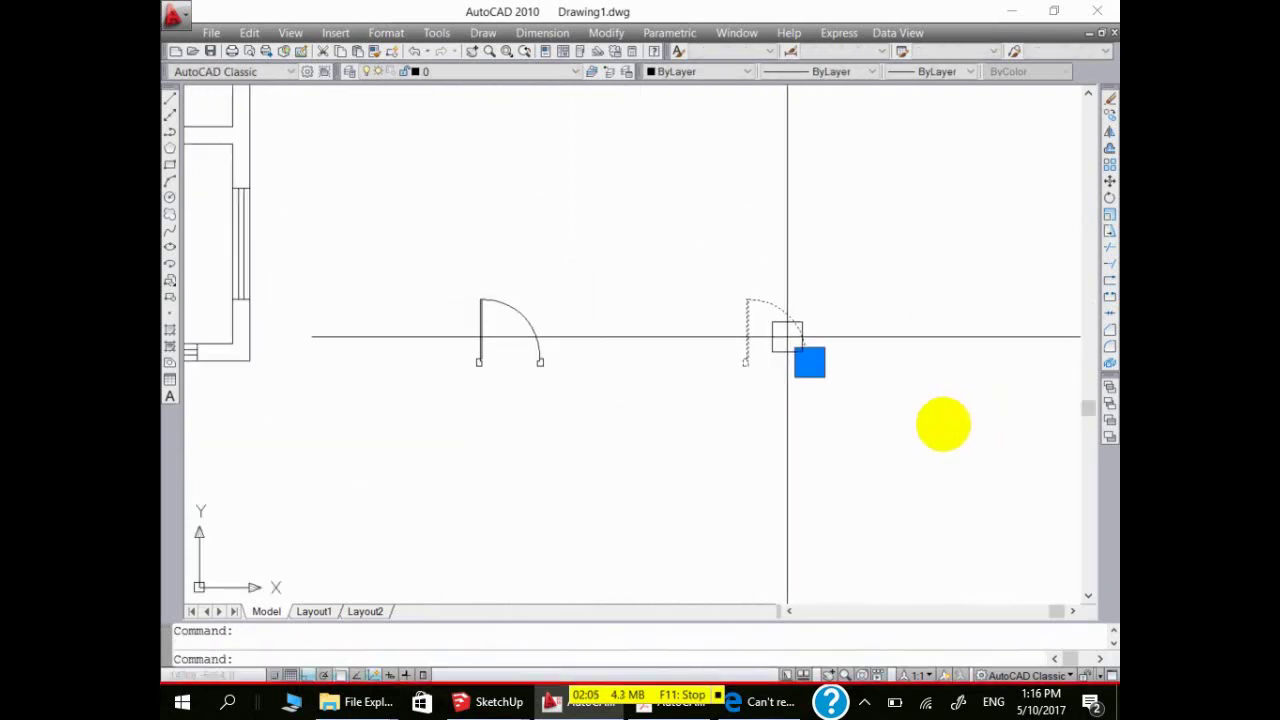
type("x")
key("Return")
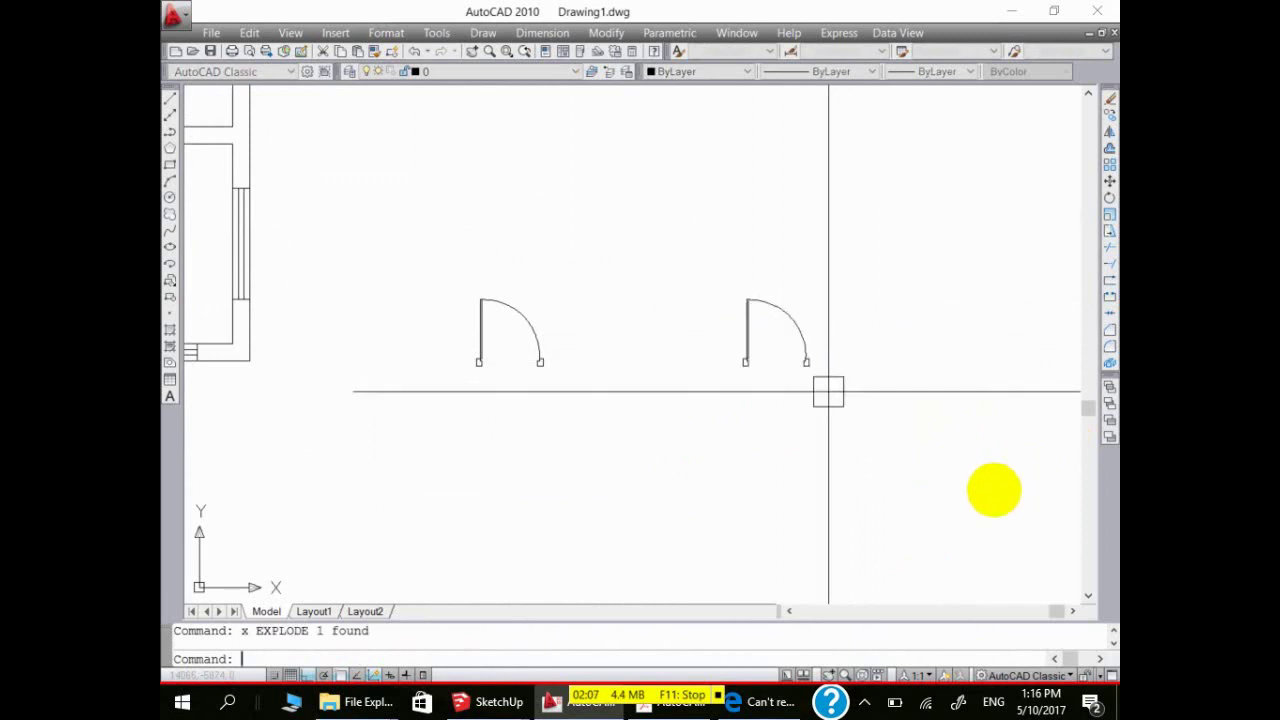
type("e")
key("Return")
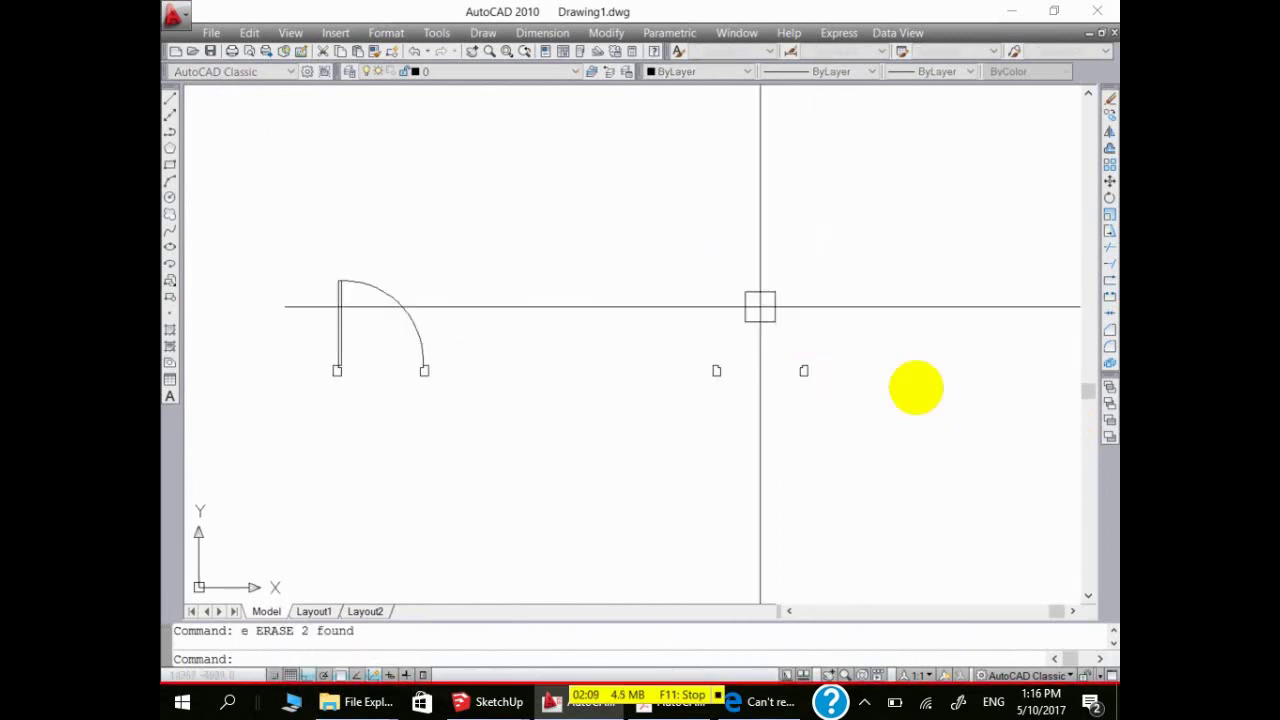
left_click(786, 349)
left_click(823, 389)
type("e")
key("Return")
key("Escape")
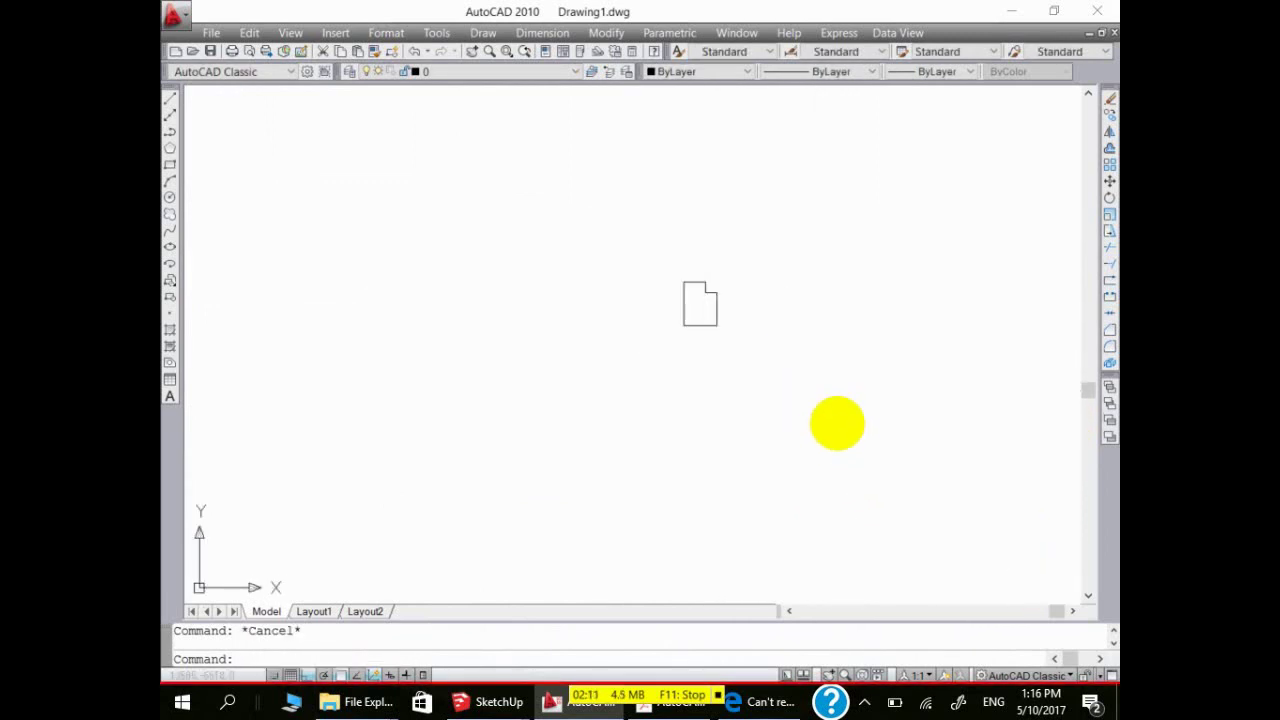
Draw a base line from the jamb and mirror the jamb to the line's far end, keeping the original.
type("l")
key("Return")
left_click(717, 325)
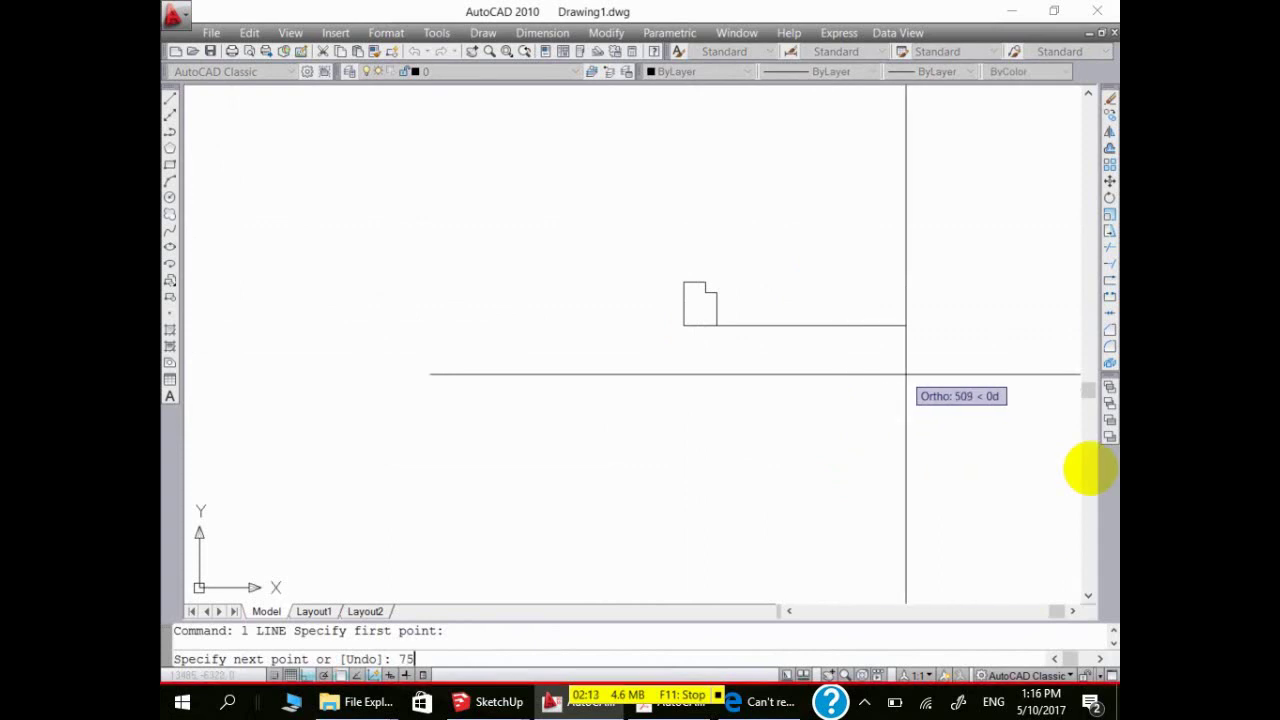
key("Escape")
left_click(606, 134)
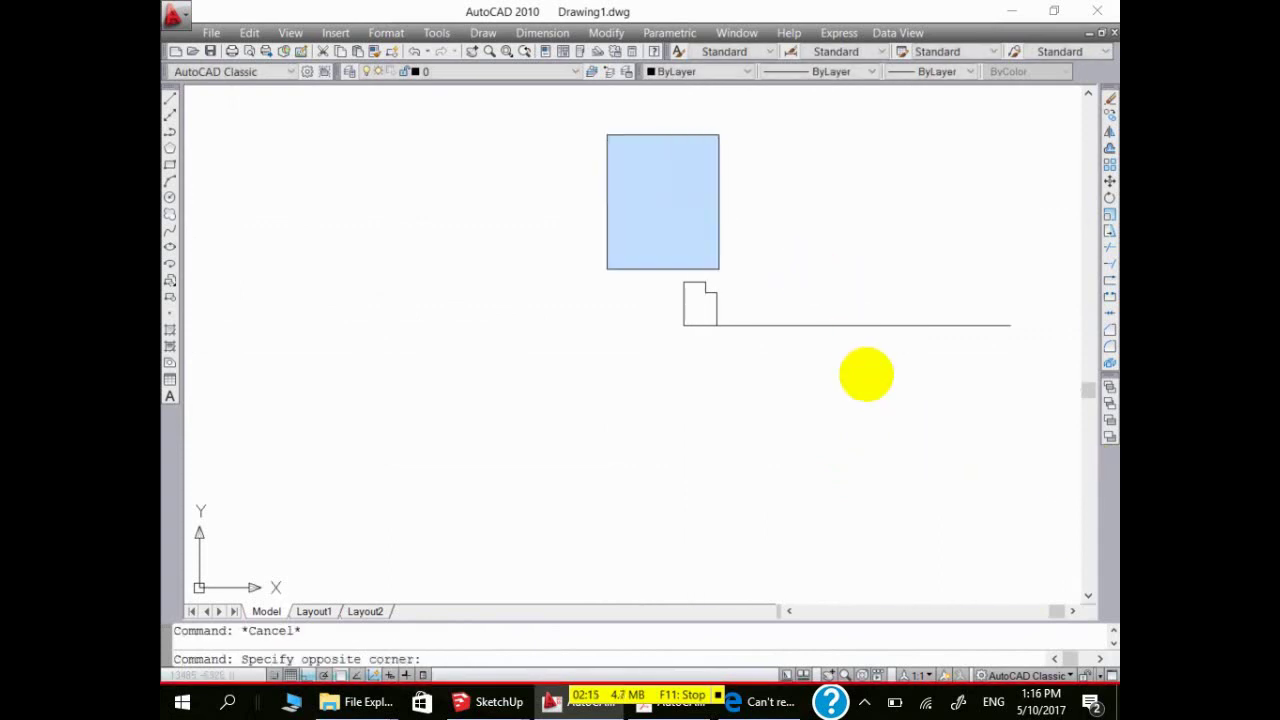
left_click(750, 410)
type("mi")
key("Return")
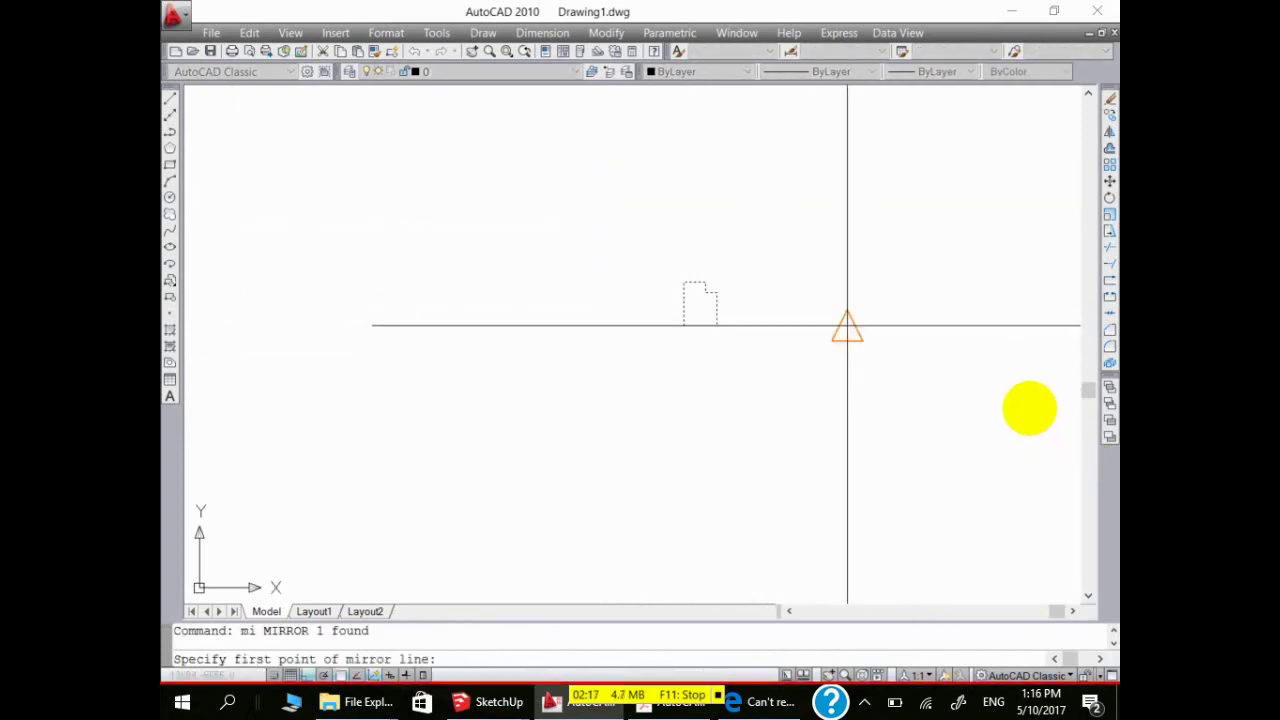
left_click(846, 323)
left_click(860, 168)
scroll(734, 267, "down", 4)
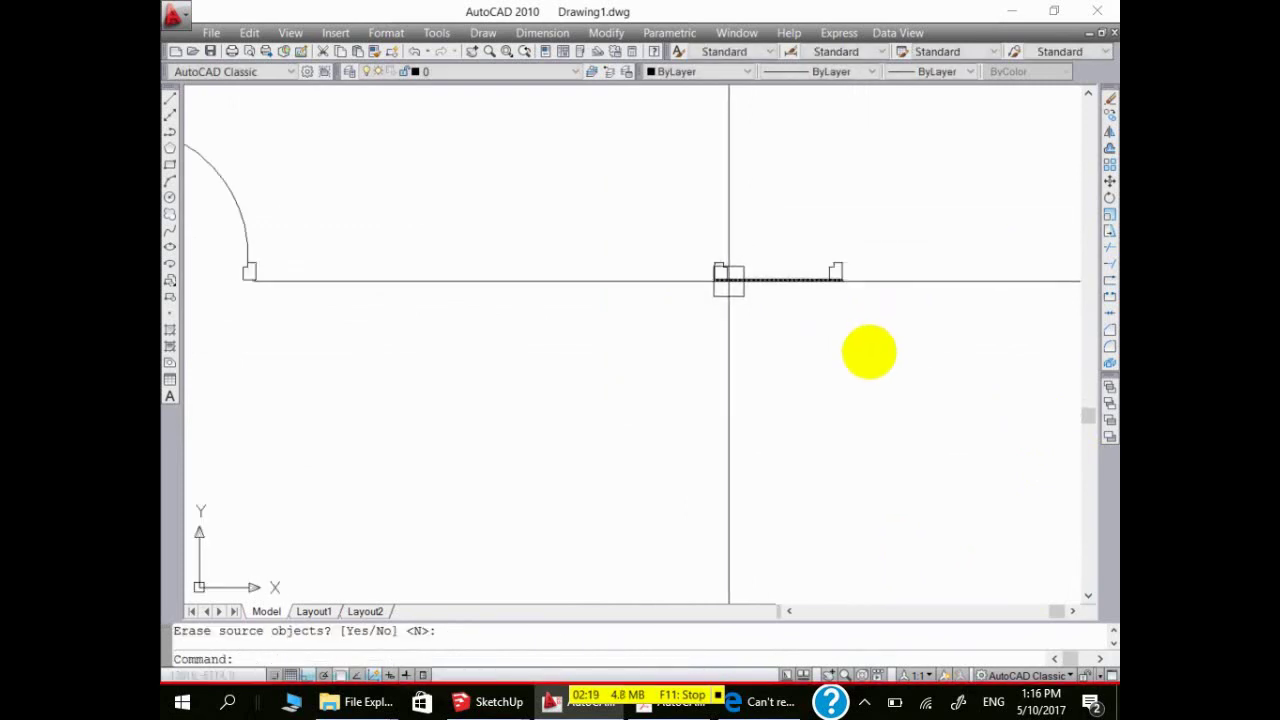
key("Escape")
Draw the door leaf rectangle between the jambs and stand it upright at 90° about its left end.
type("rec")
key("Return")
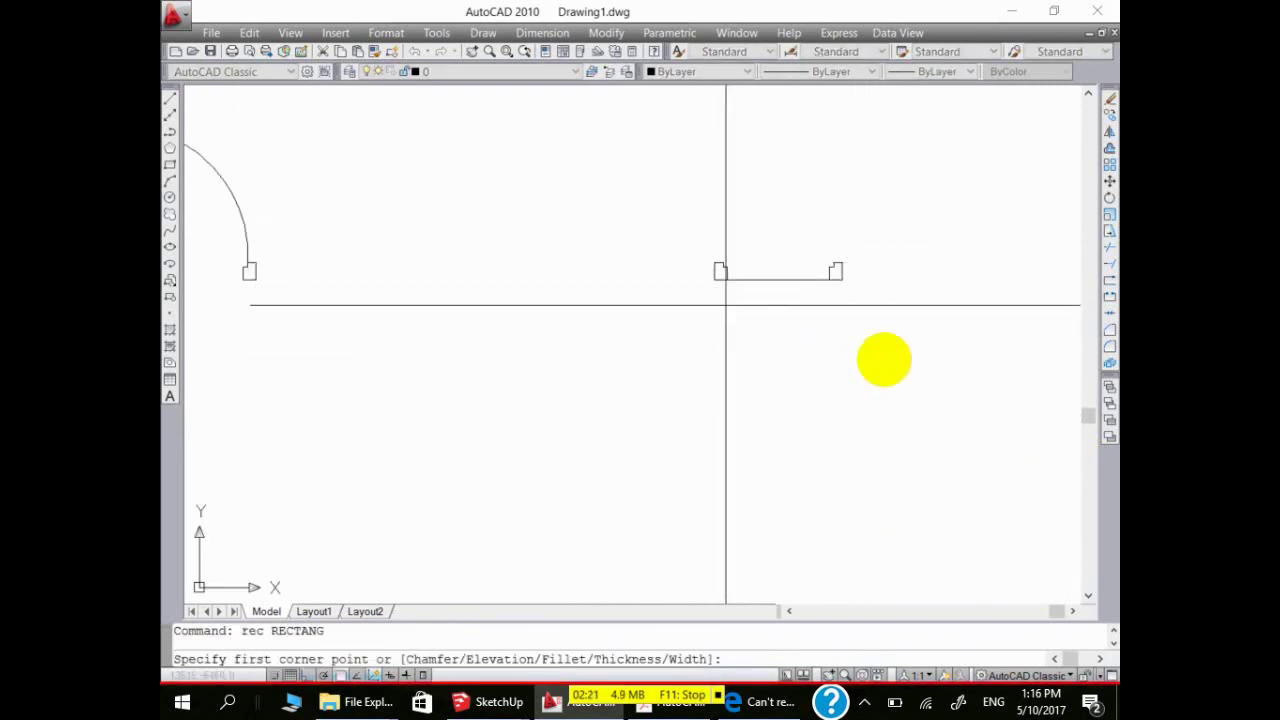
scroll(740, 285, "up", 2)
scroll(700, 275, "up", 3)
left_click(677, 291)
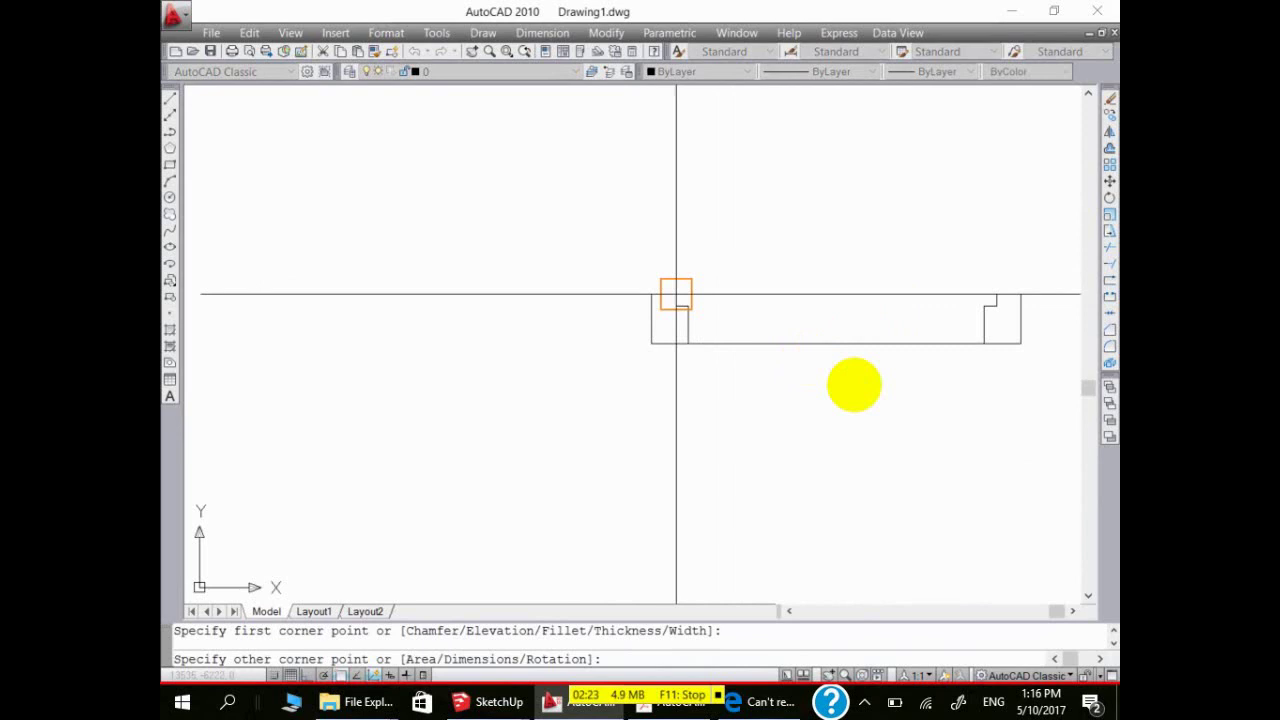
left_click(996, 306)
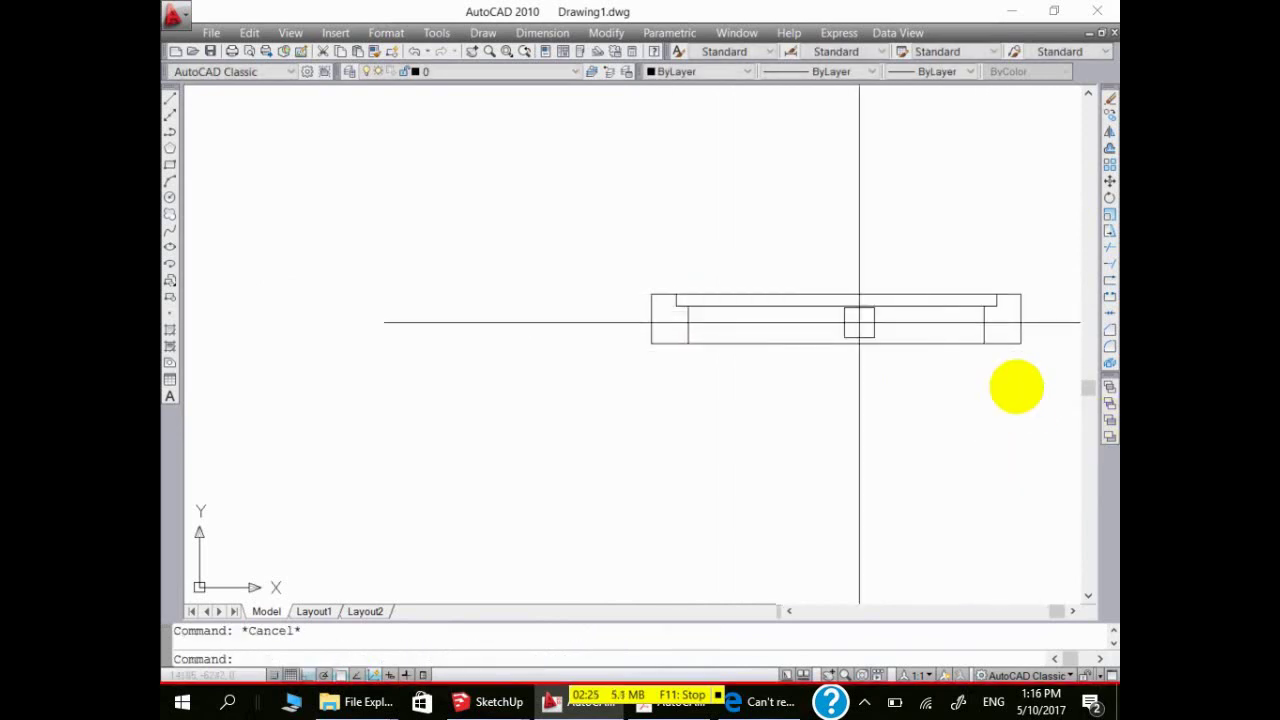
left_click(840, 299)
type("m")
key("Return")
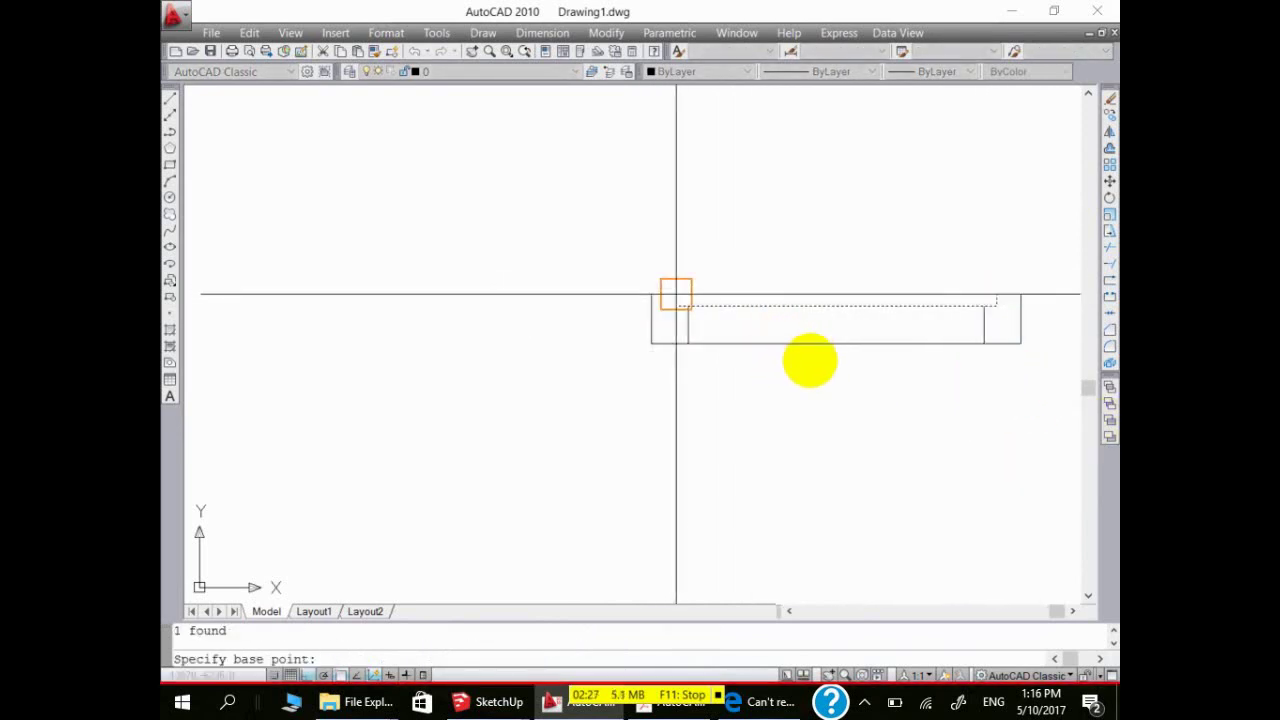
left_click(674, 291)
left_click(677, 206)
scroll(660, 260, "down", 3)
key("Escape")
type("a")
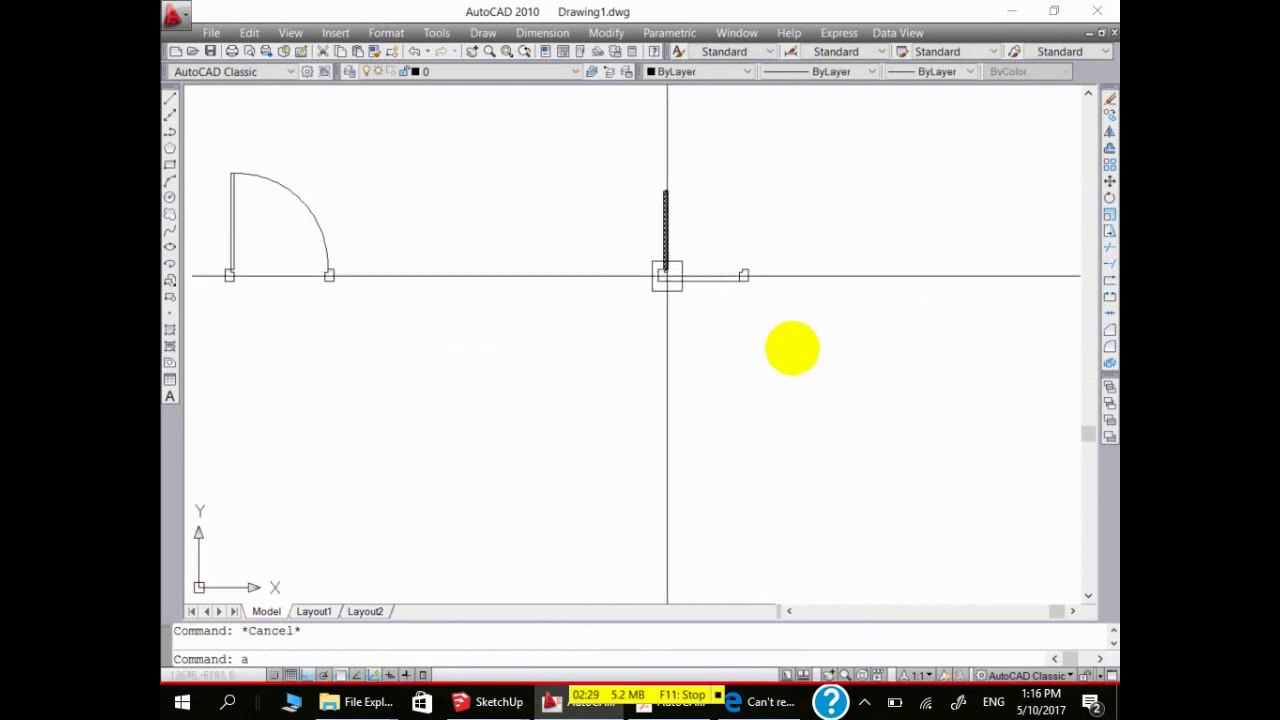
Draw the swing arc from the leaf's top corner to the right jamb.
key("Return")
scroll(706, 165, "up", 3)
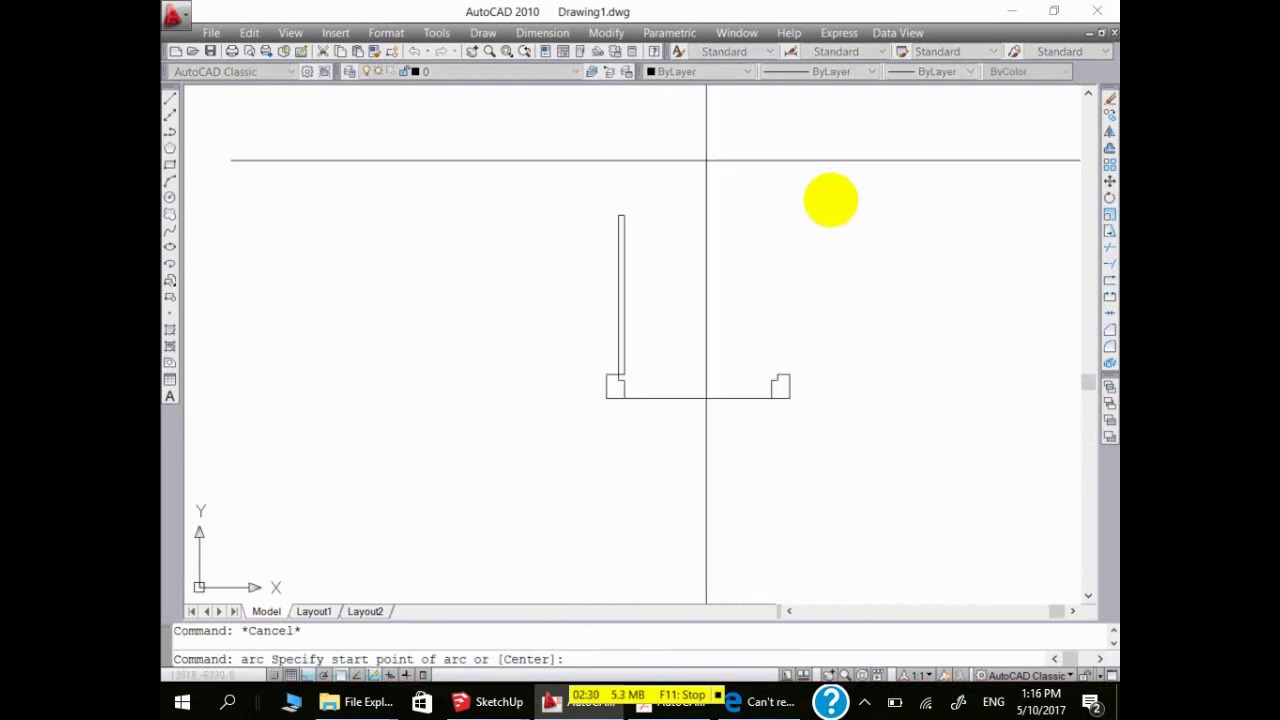
left_click(624, 215)
key("Escape")
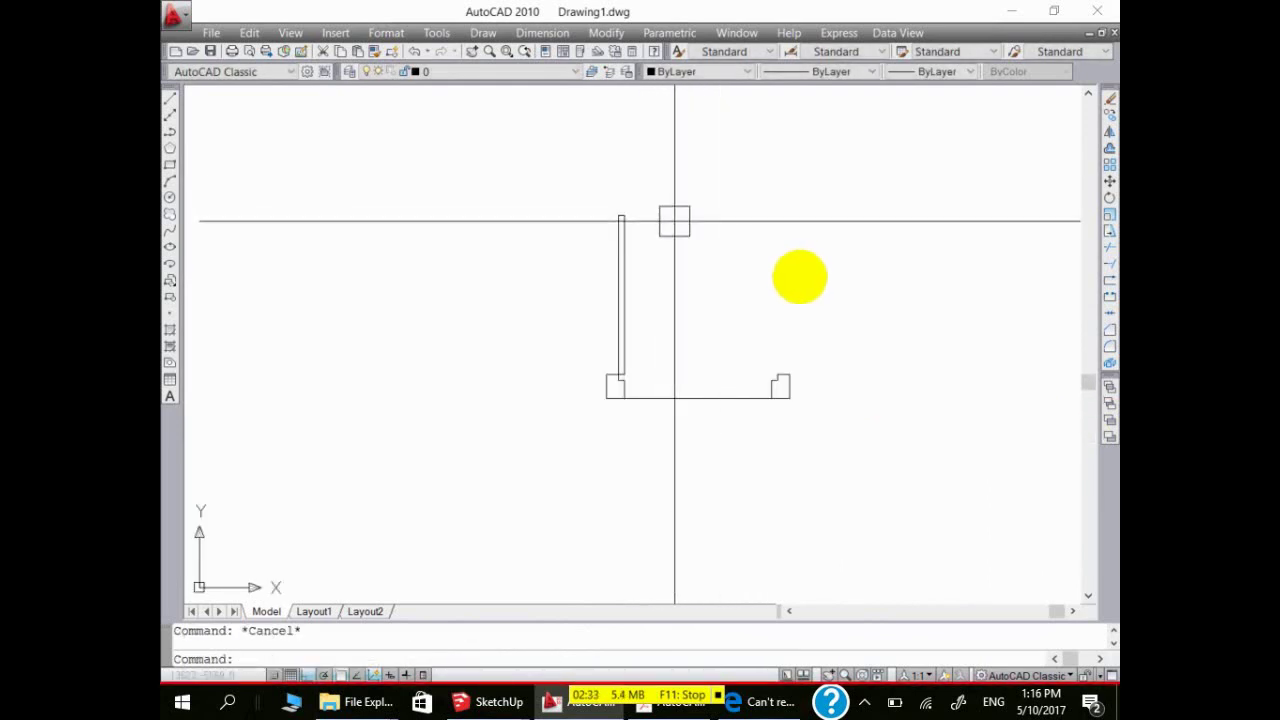
type("arc")
key("Return")
left_click(624, 215)
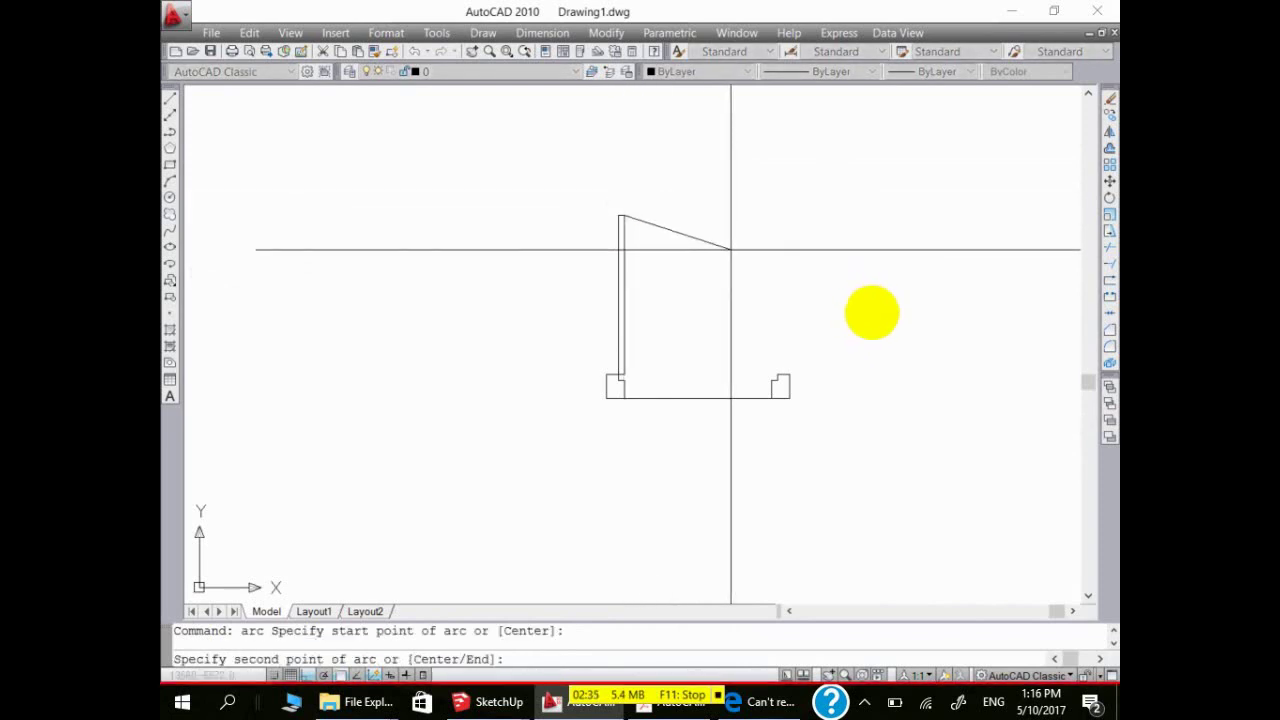
left_click(677, 236)
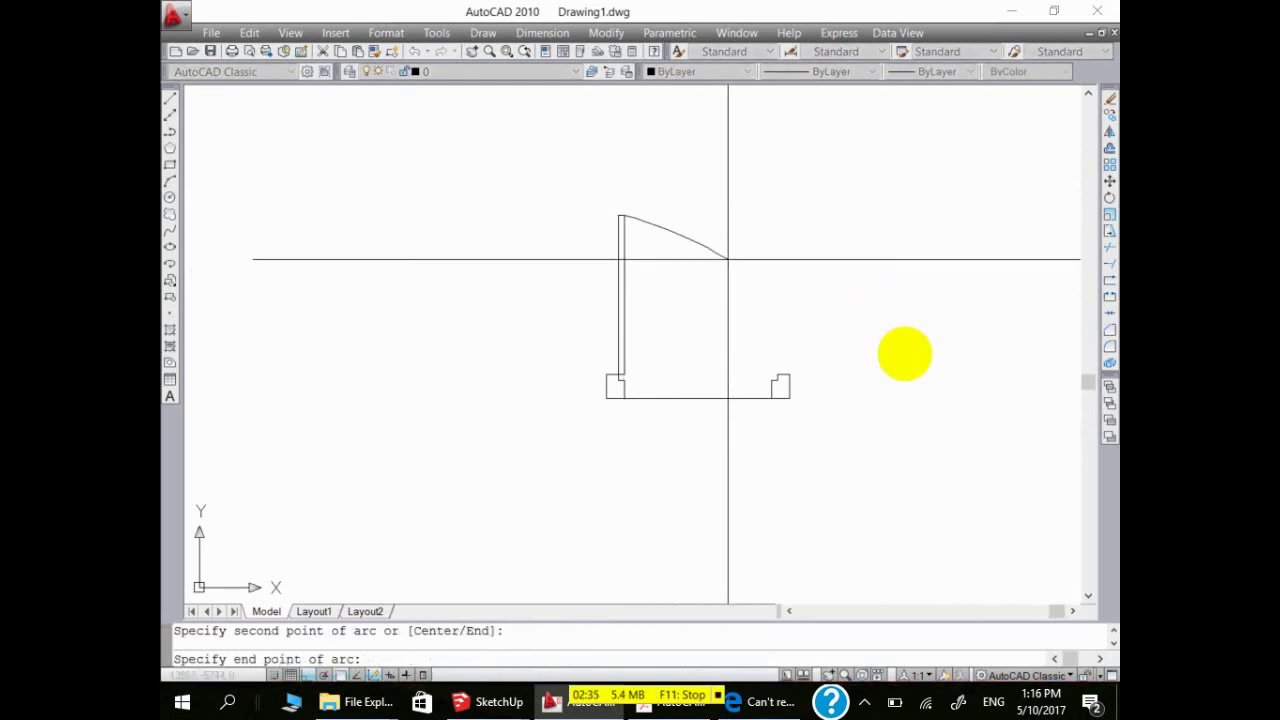
left_click(778, 377)
key("Escape")
Erase the door's base rectangle and window-select all the door parts.
left_click(711, 460)
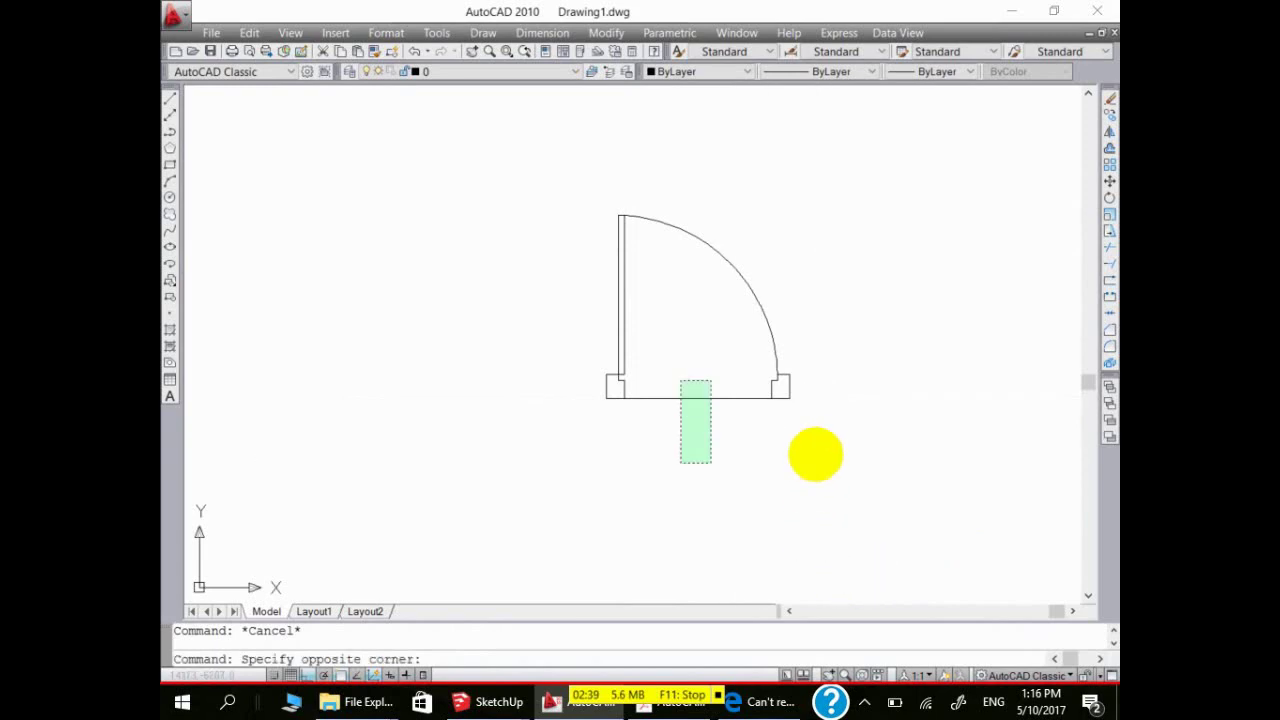
left_click(680, 380)
type("e")
key("Return")
left_click(840, 456)
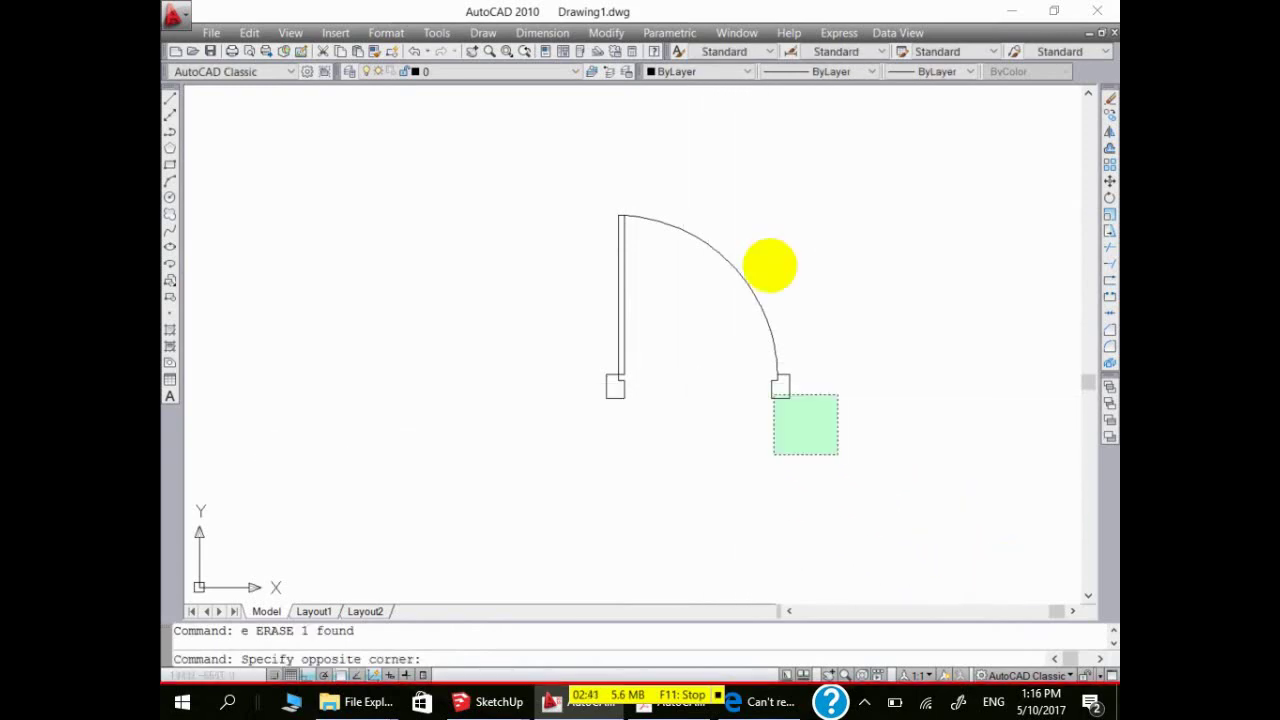
left_click(556, 140)
Define block d-750 from the four door parts, based at the door's right end.
type("b")
key("Return")
type("d-750")
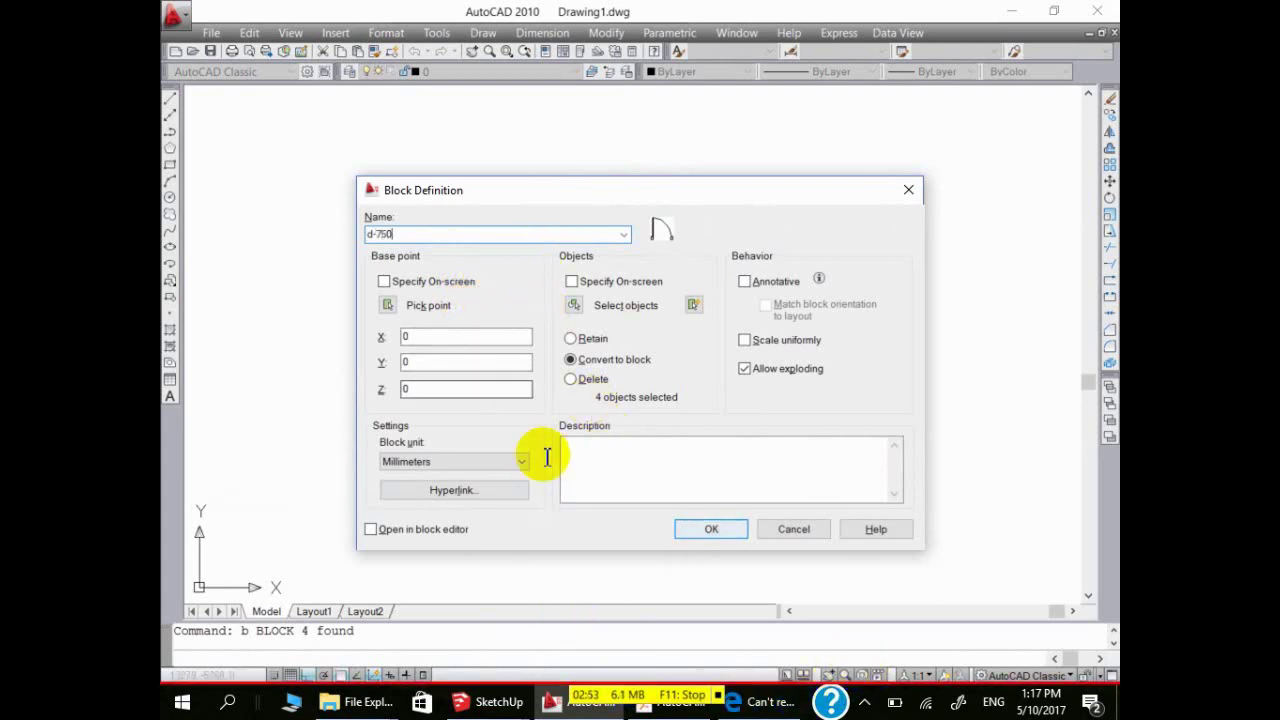
key("alt+k")
scroll(663, 443, "up", 2)
scroll(911, 509, "up", 2)
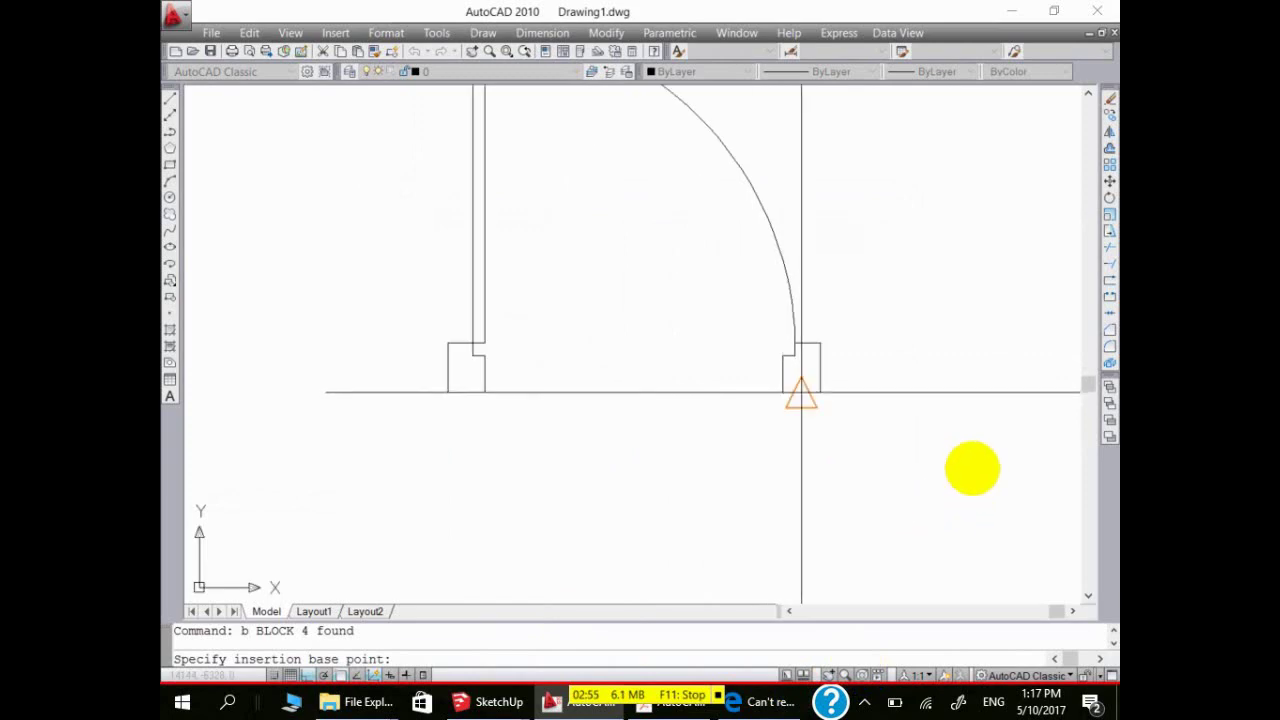
left_click(820, 368)
Create the d-750 block and copy it from its endpoint into a wall opening.
key("Return")
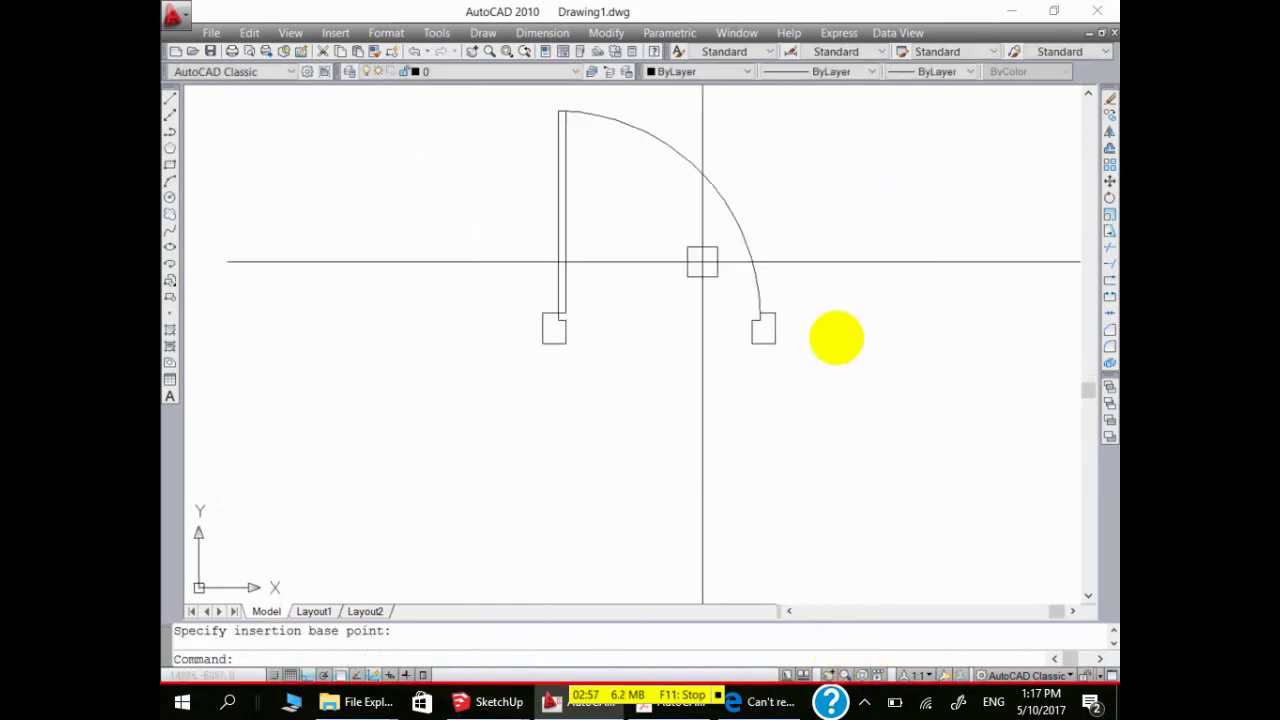
scroll(704, 256, "up", 3)
type("o")
key("Return")
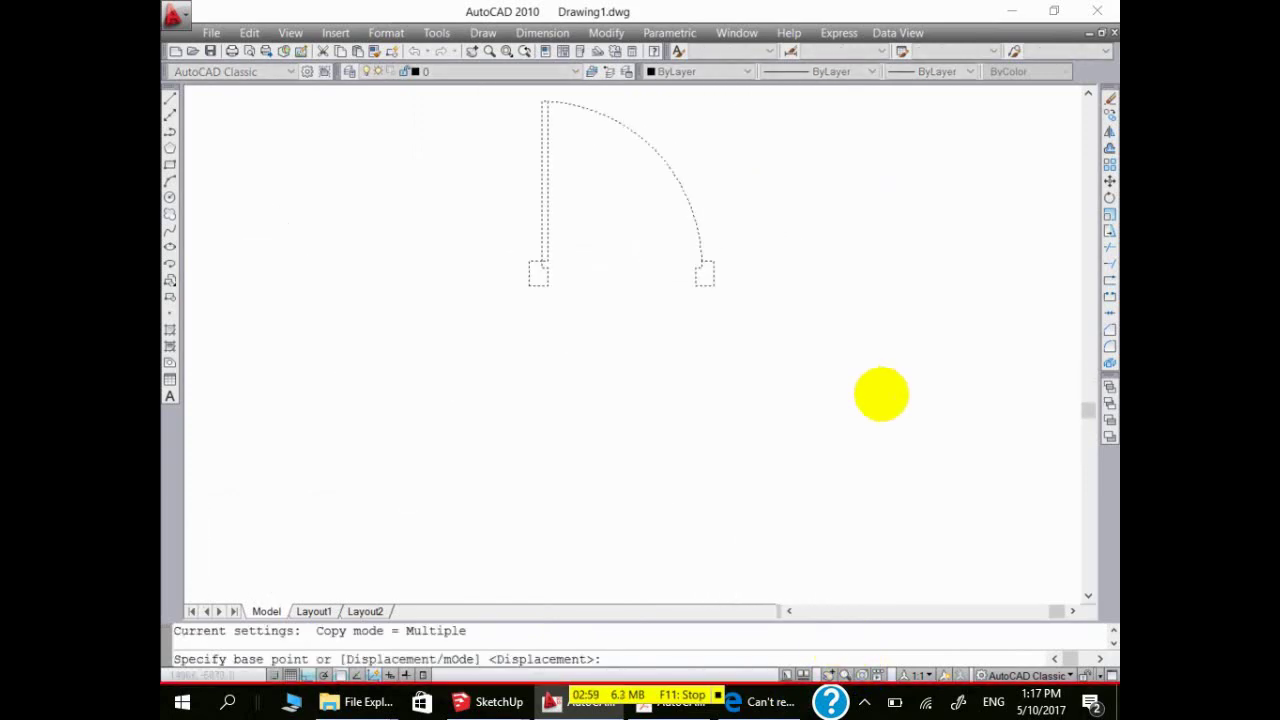
left_click(716, 270)
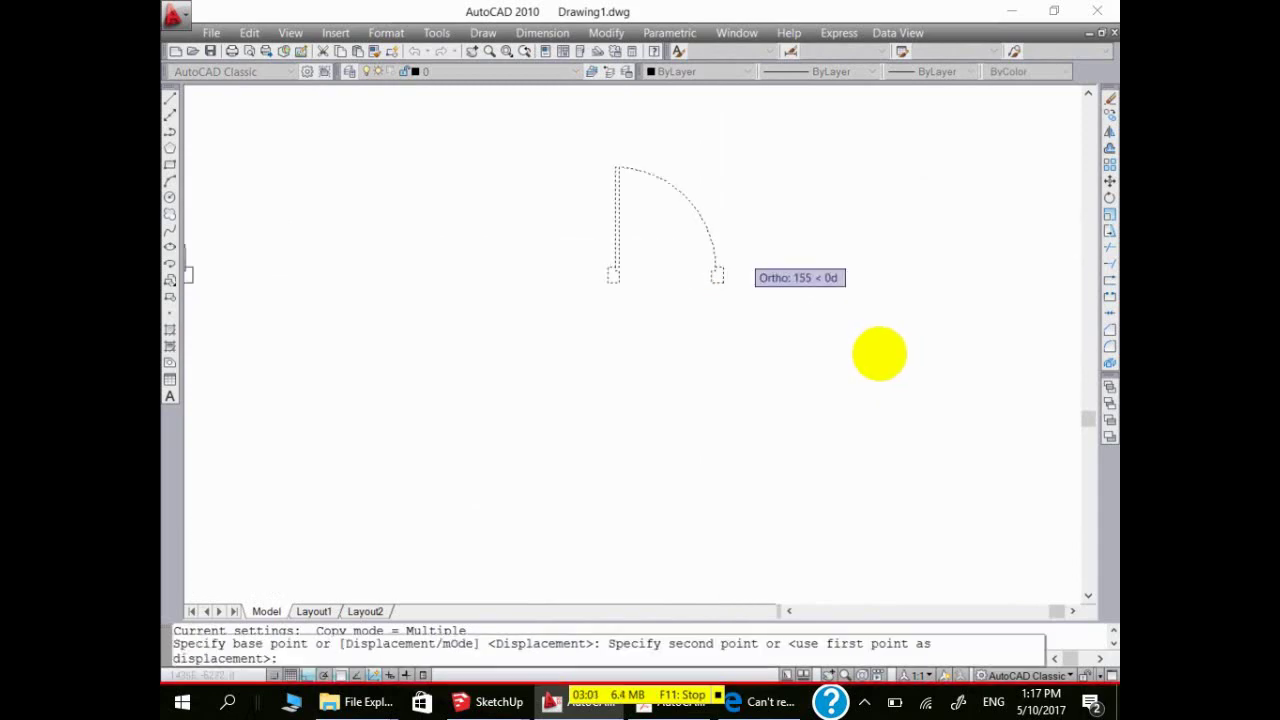
scroll(800, 277, "down", 3)
scroll(606, 343, "up", 3)
scroll(506, 220, "up", 2)
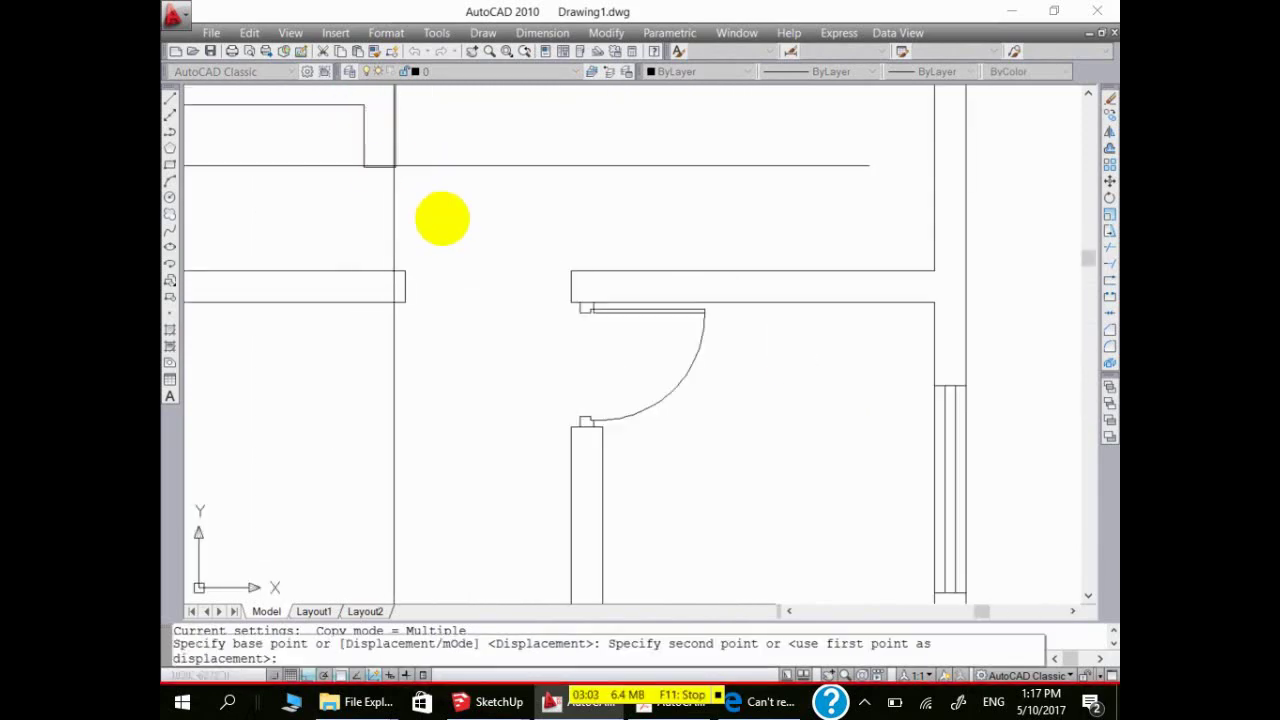
left_click(379, 167)
key("Escape")
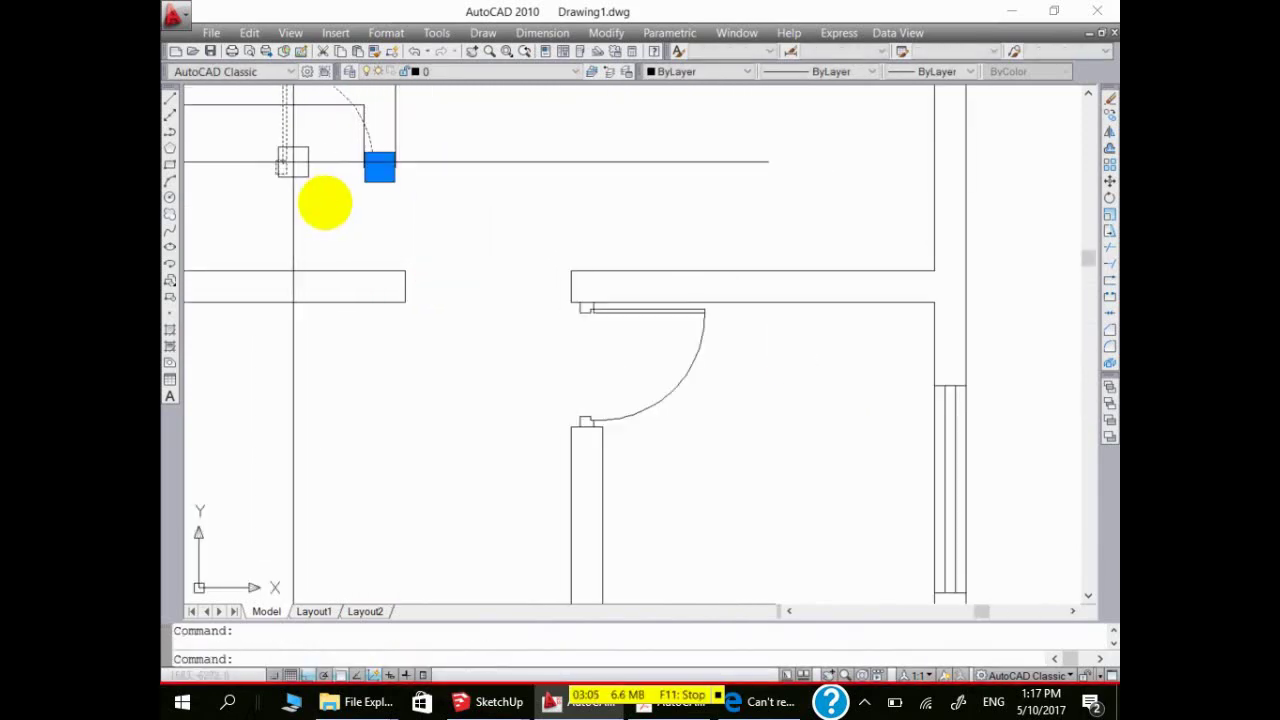
Rotate the door copy 90° about the opening's corner.
type("ro")
key("Return")
scroll(380, 168, "up", 3)
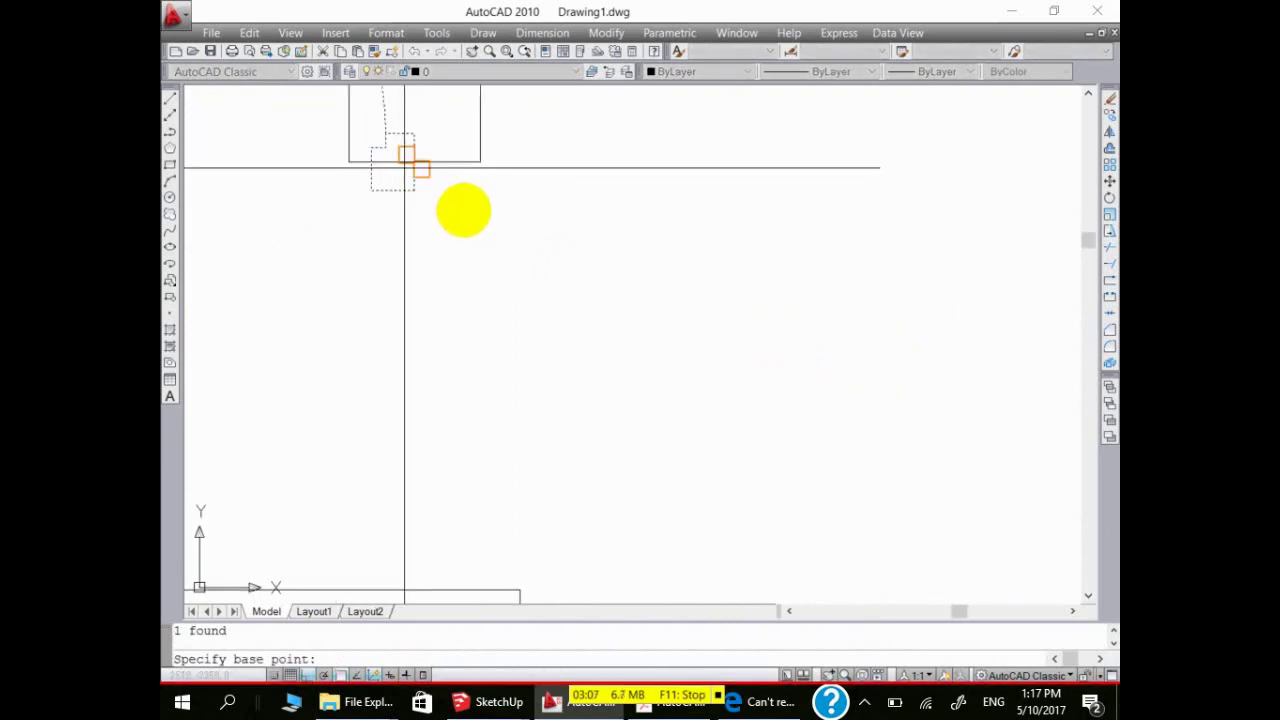
left_click(404, 166)
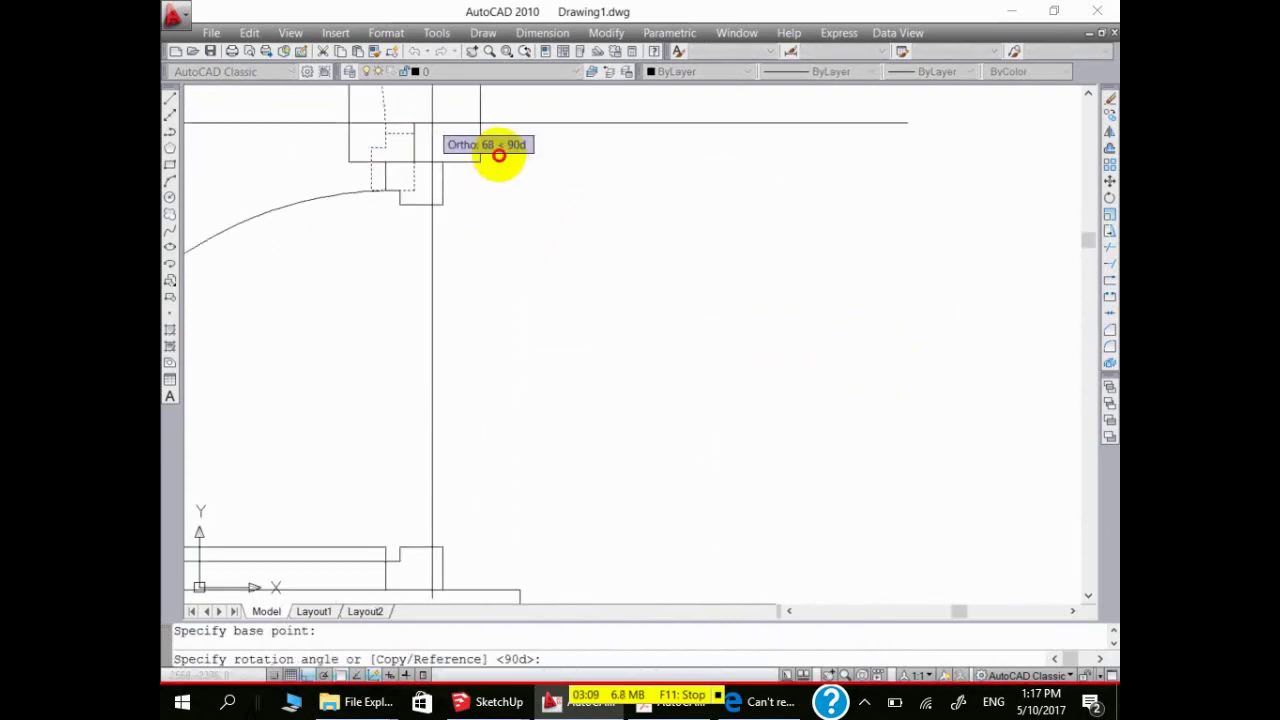
left_click(498, 155)
scroll(563, 177, "down", 2)
scroll(680, 366, "down", 2)
scroll(711, 346, "down", 1)
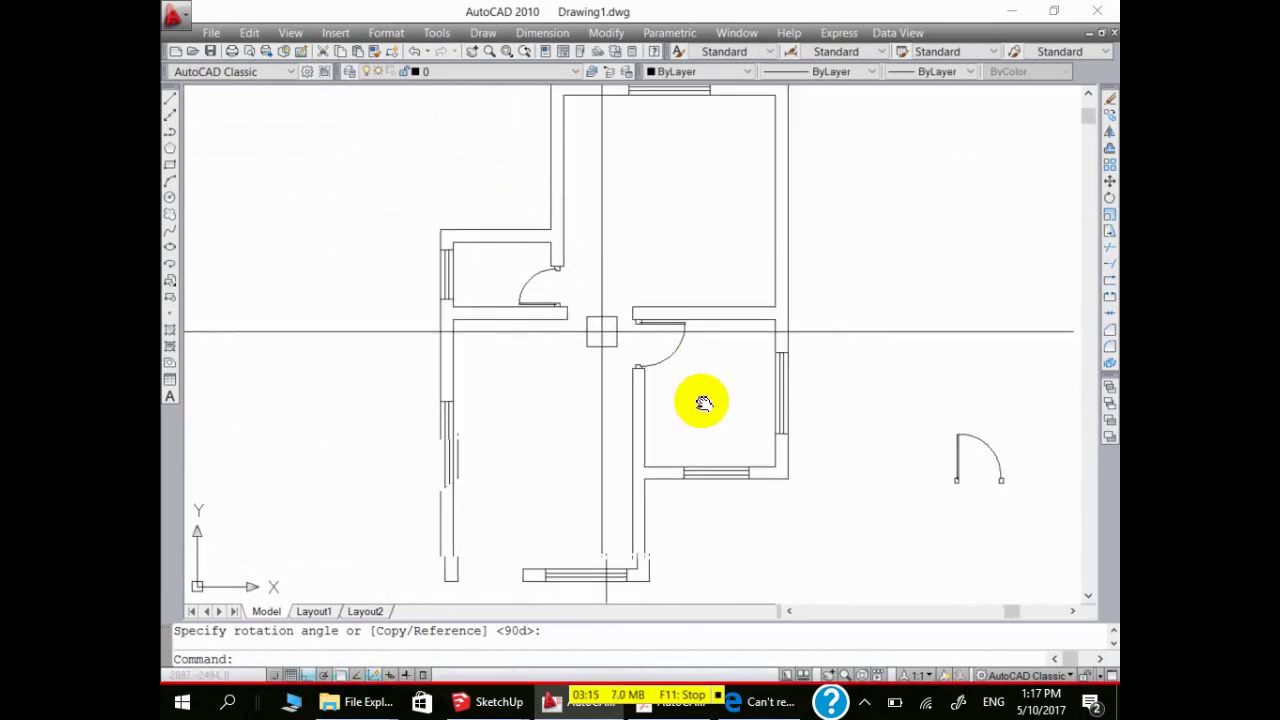
middle_click_drag(700, 400, 666, 297)
Move the spare right-hand door symbol beside the other door.
key("Escape")
middle_click_drag(703, 423, 532, 382)
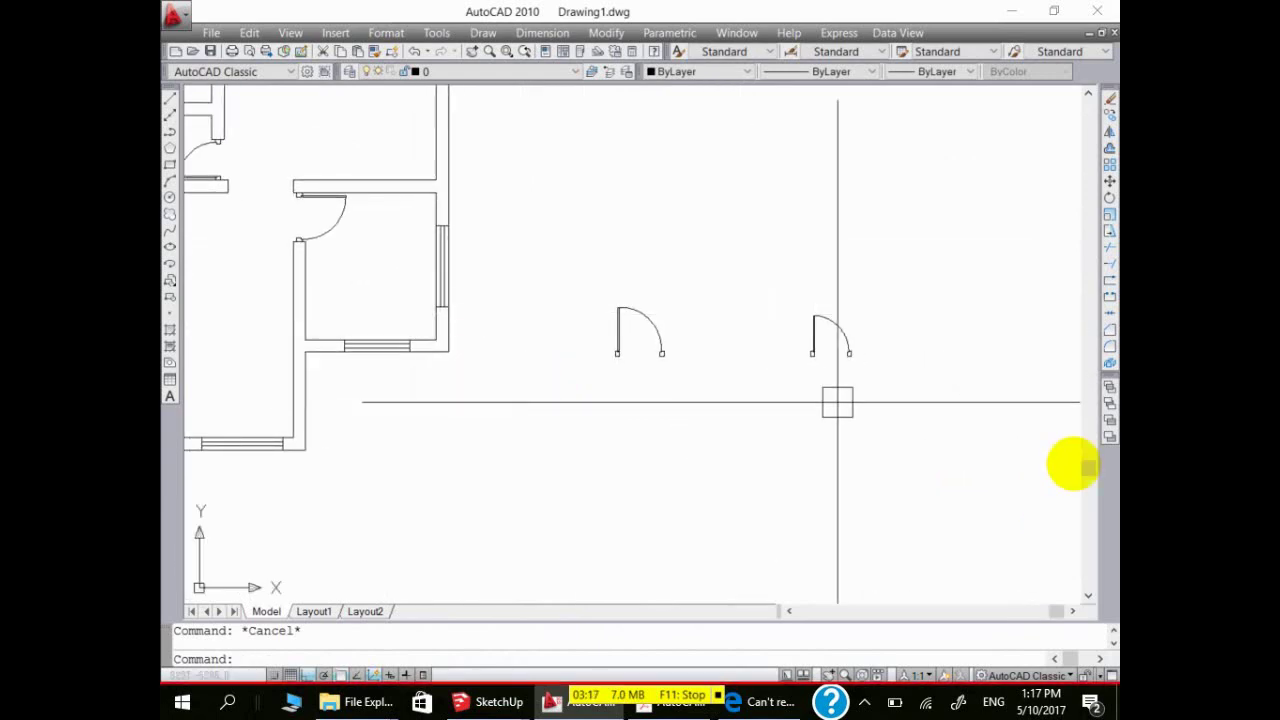
left_click(836, 340)
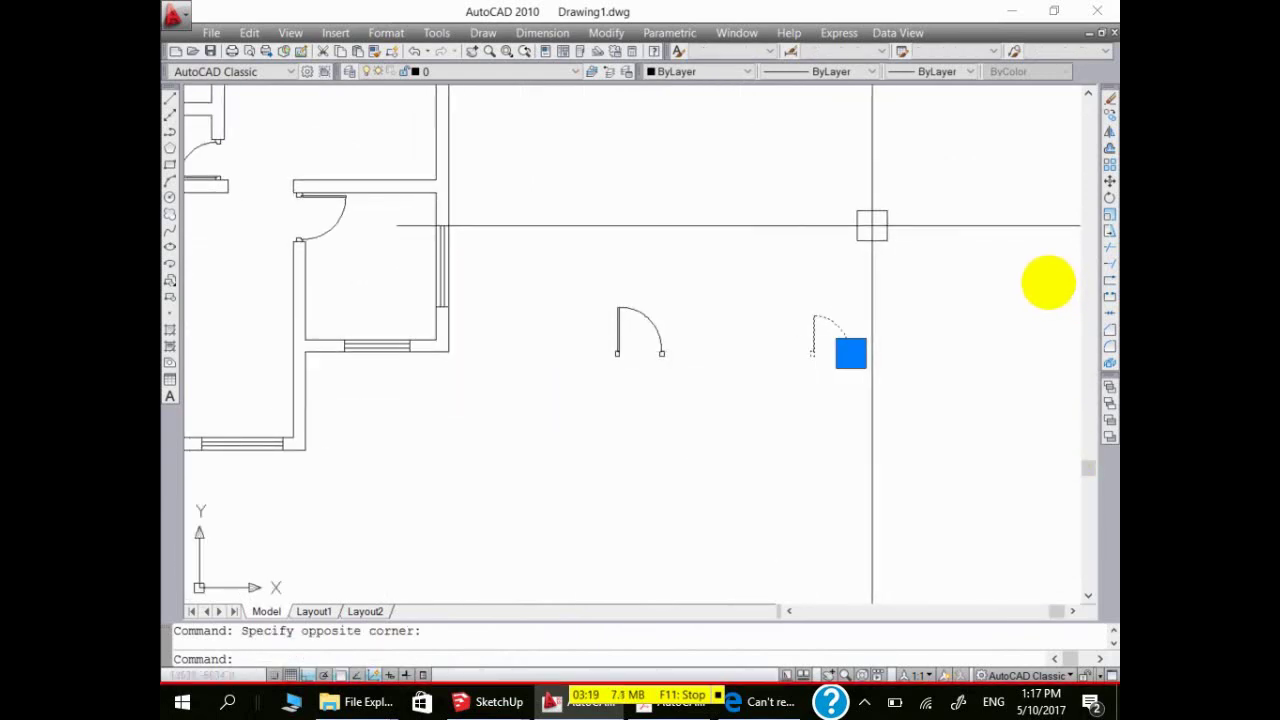
type("m")
key("Return")
left_click(871, 225)
left_click(787, 256)
key("Escape")
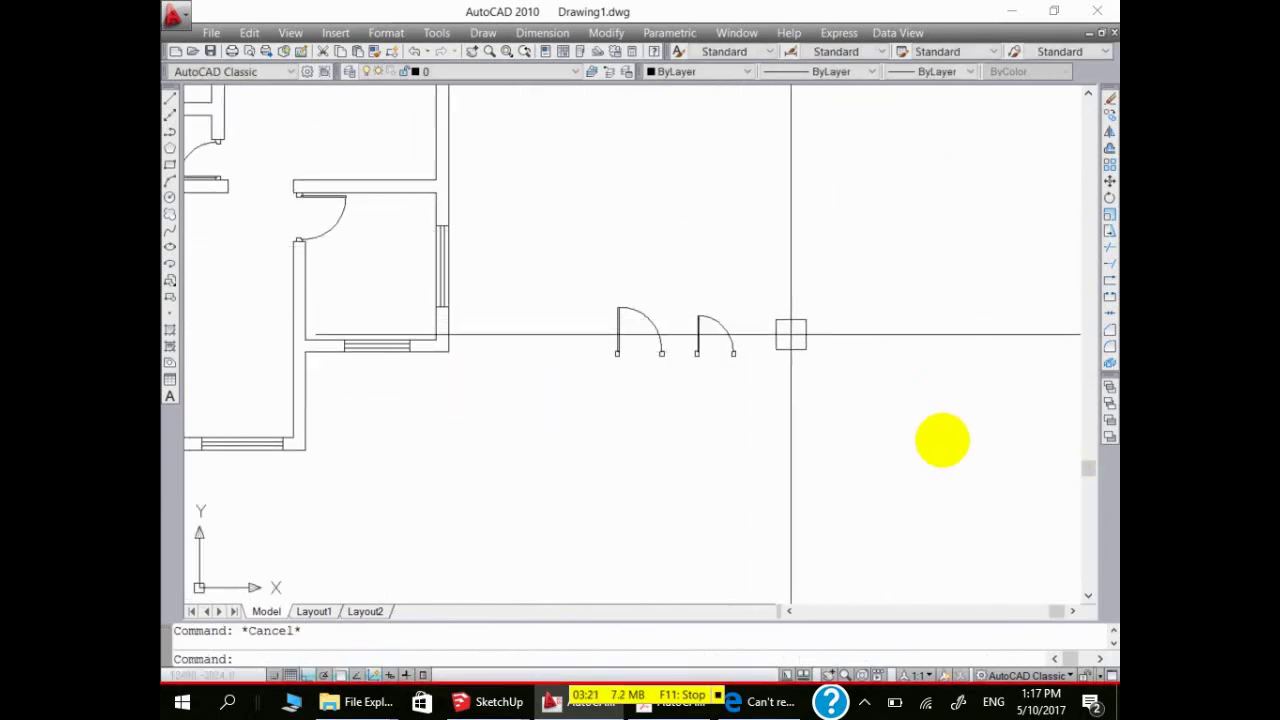
Copy the door further to the right as a third door.
scroll(770, 375, "up", 5)
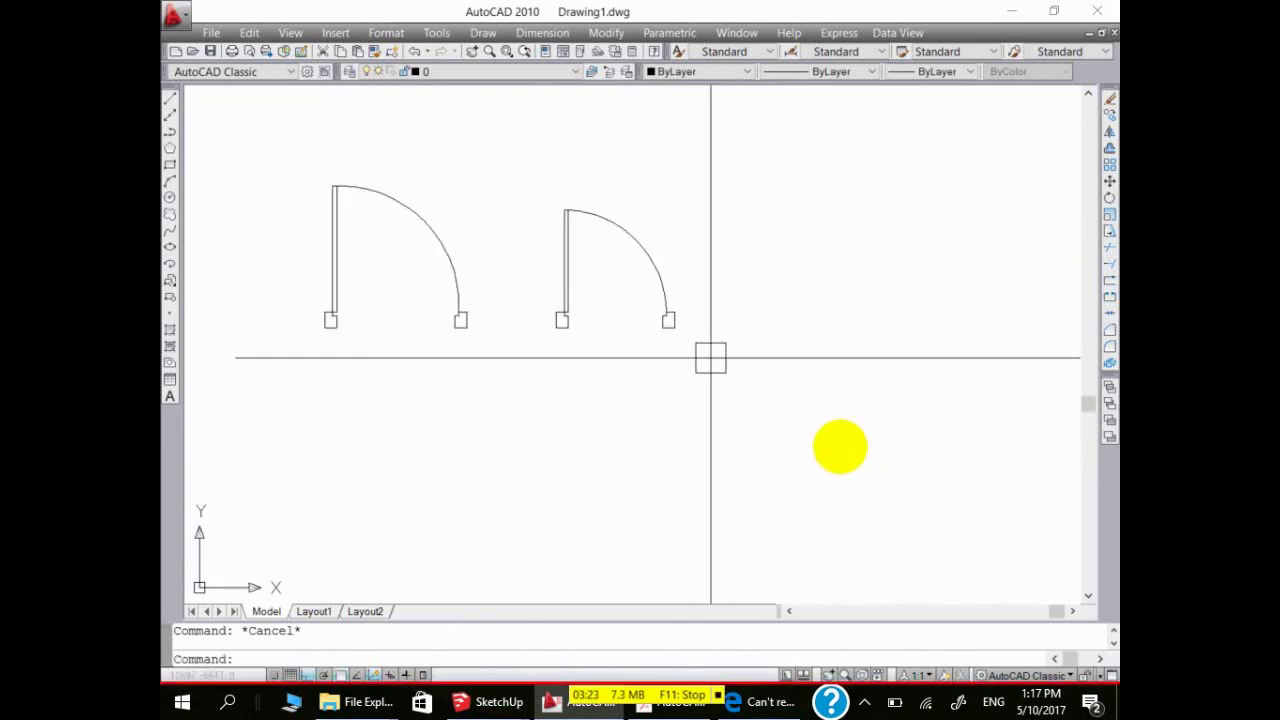
left_click(674, 319)
type("l")
key("Return")
left_click(652, 396)
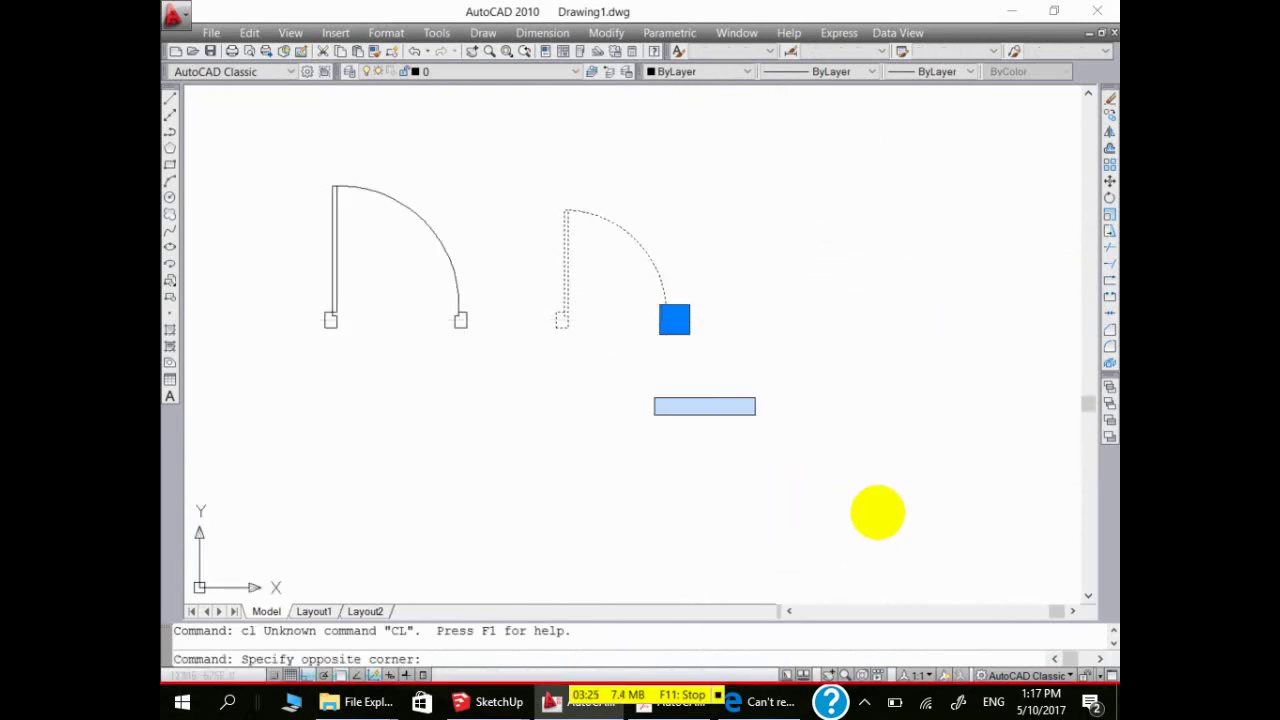
left_click(756, 416)
key("Return")
left_click(669, 380)
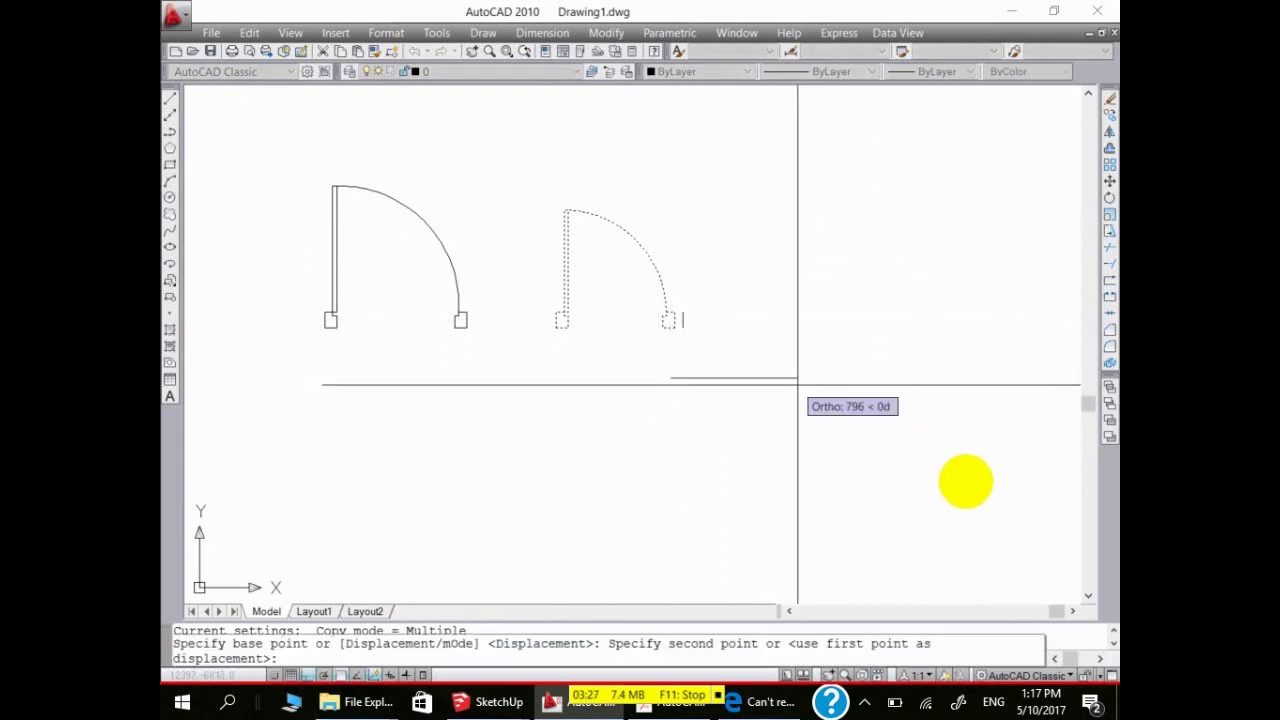
left_click(840, 380)
key("Escape")
Explode the copied door and delete its swing arc and leaf.
left_click(836, 303)
key("Delete")
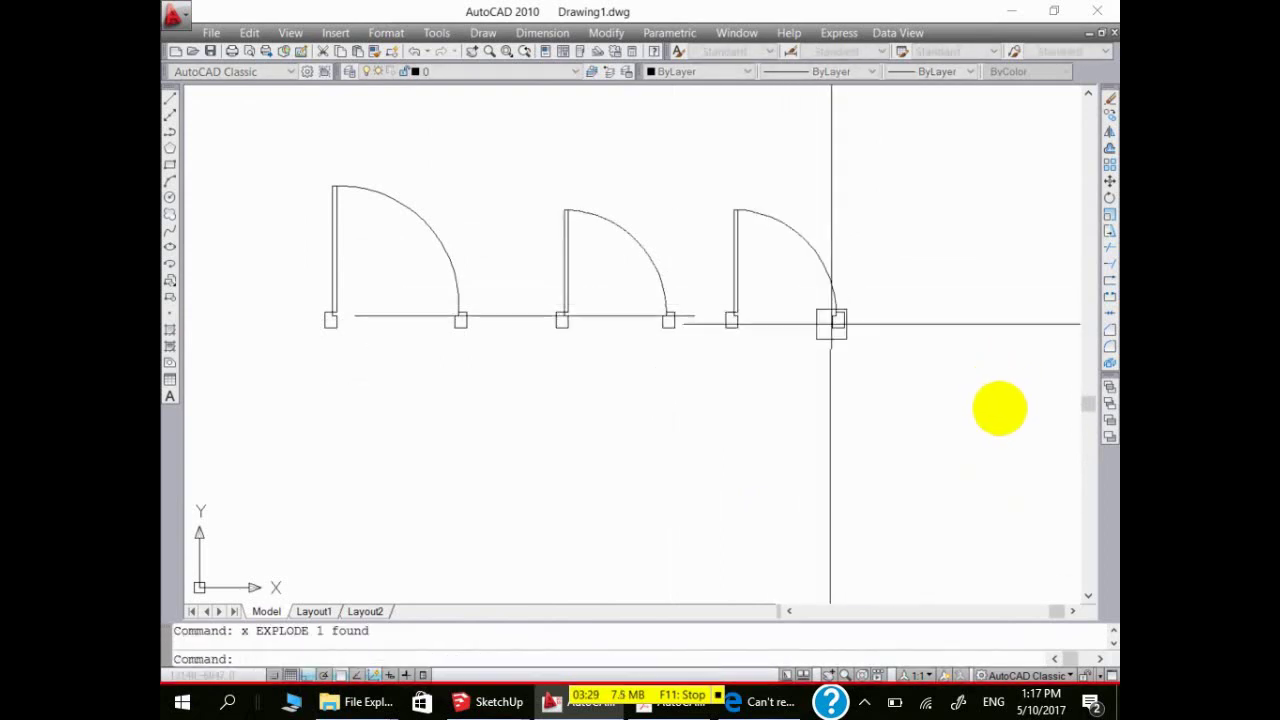
left_click(908, 408)
left_click(800, 235)
key("Delete")
left_click(683, 191)
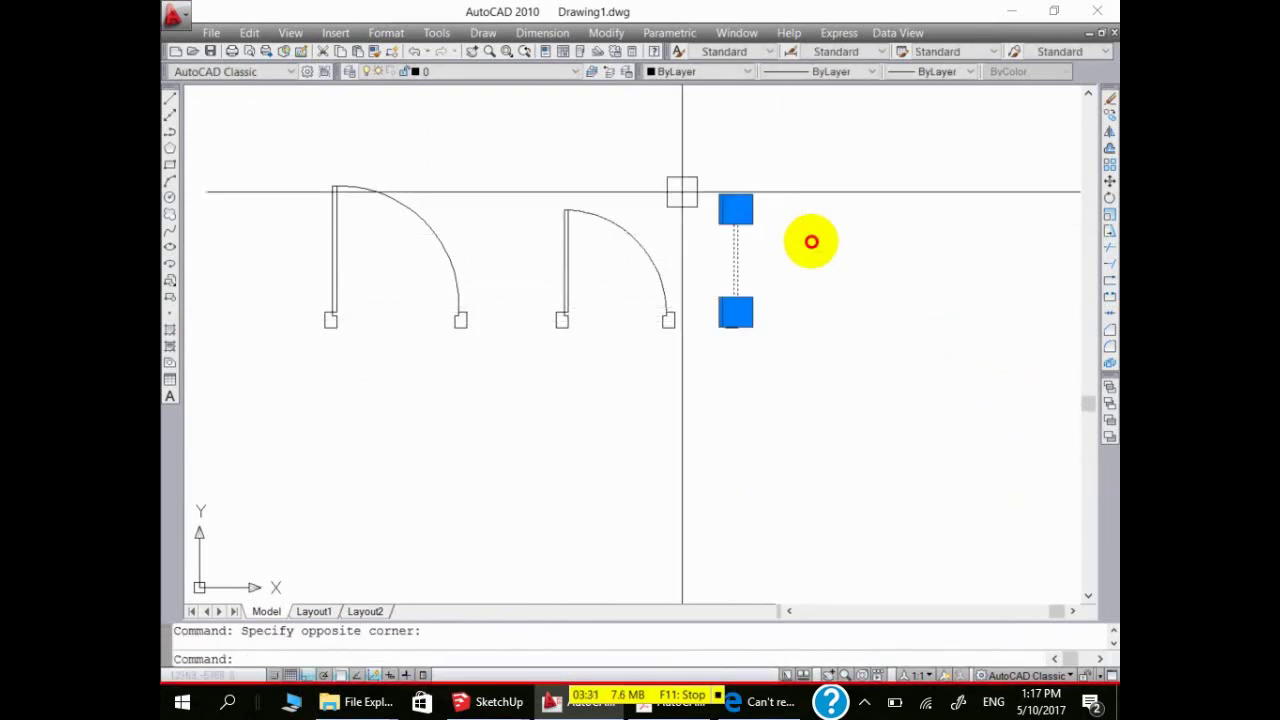
key("Delete")
Draw a sill line starting at the jamb square's corner.
scroll(757, 320, "up", 2)
type("l")
key("Return")
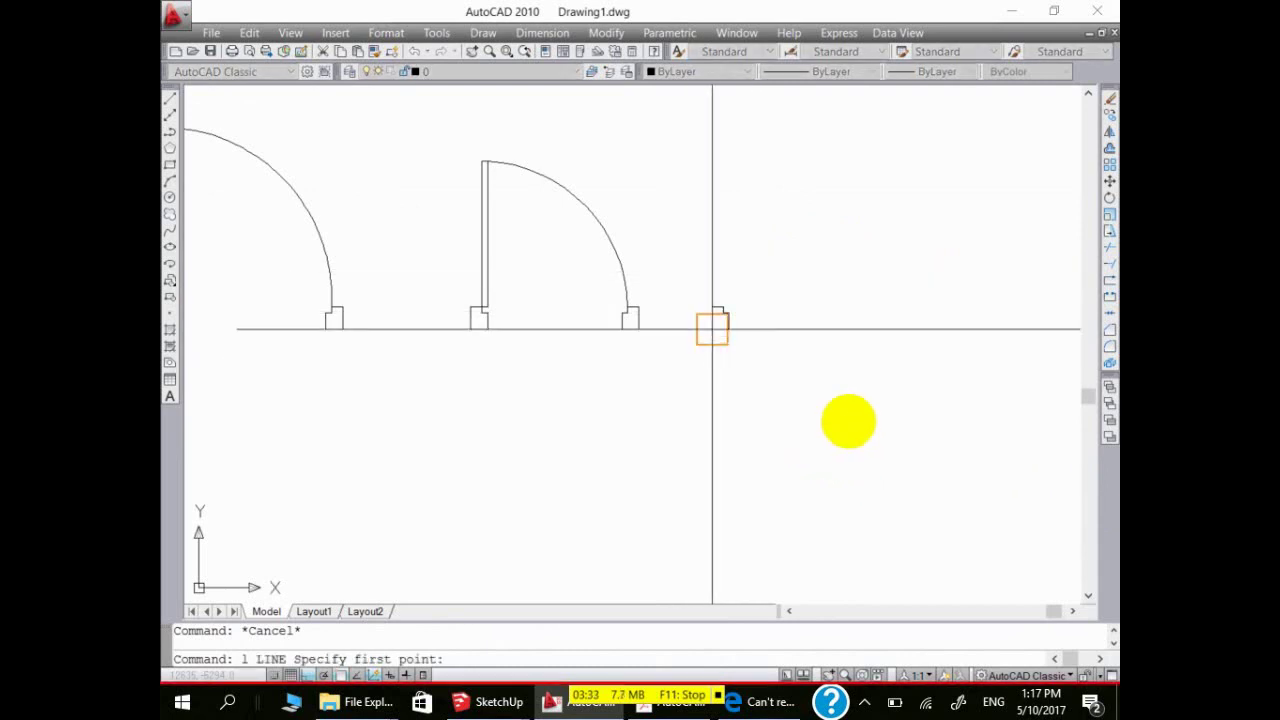
left_click(713, 329)
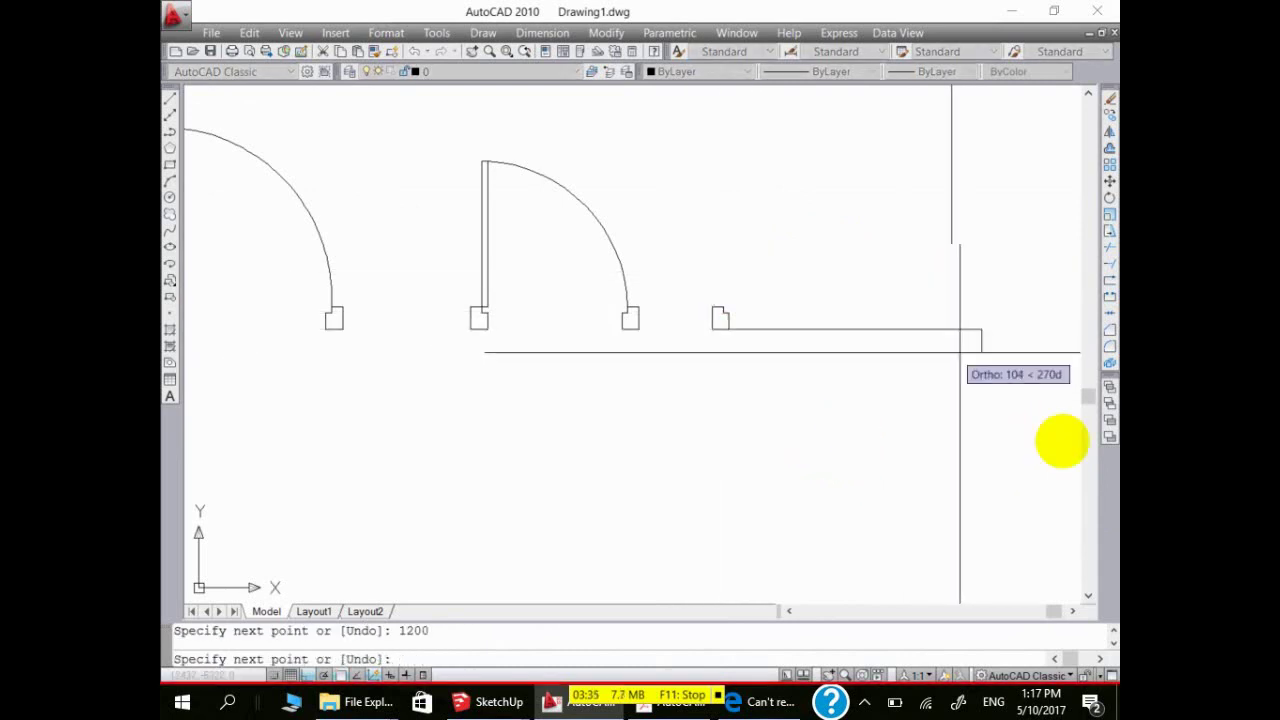
key("Escape")
Mirror the jamb square to the opposite end of the opening, keeping the original.
scroll(777, 371, "down", 1)
scroll(703, 266, "up", 2)
left_click_drag(643, 251, 724, 397)
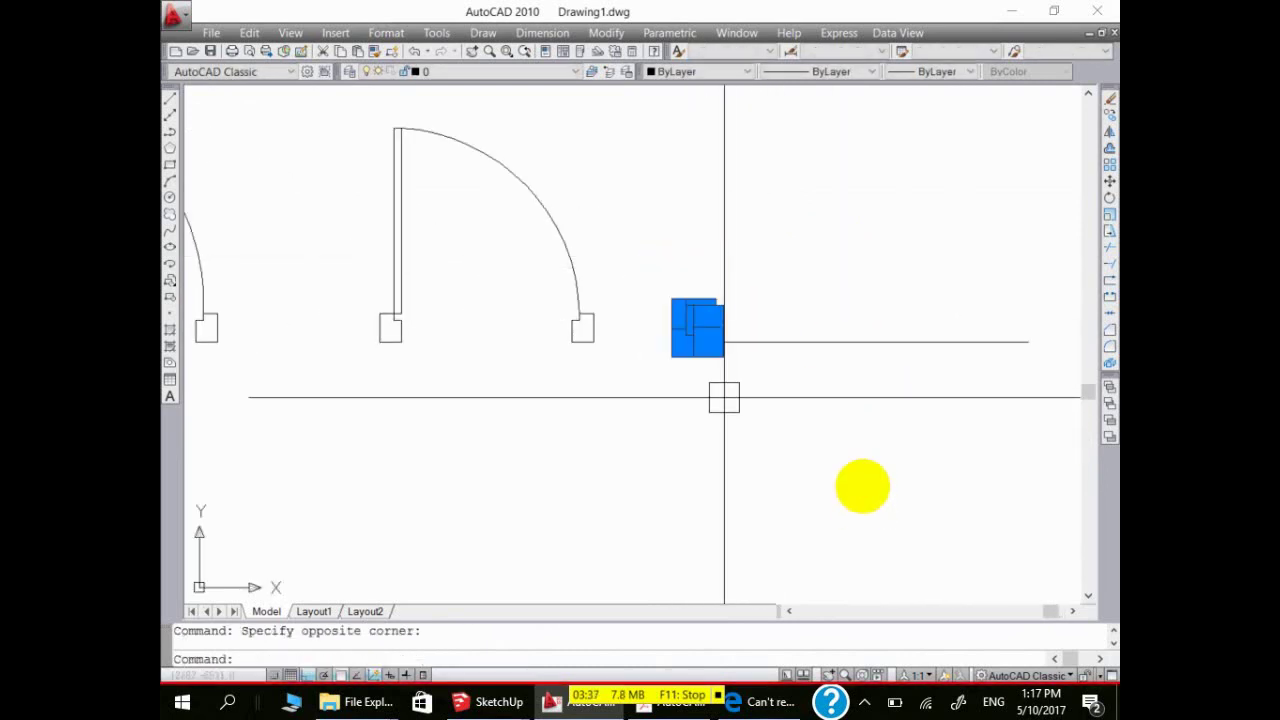
type("mi")
key("Return")
left_click(857, 342)
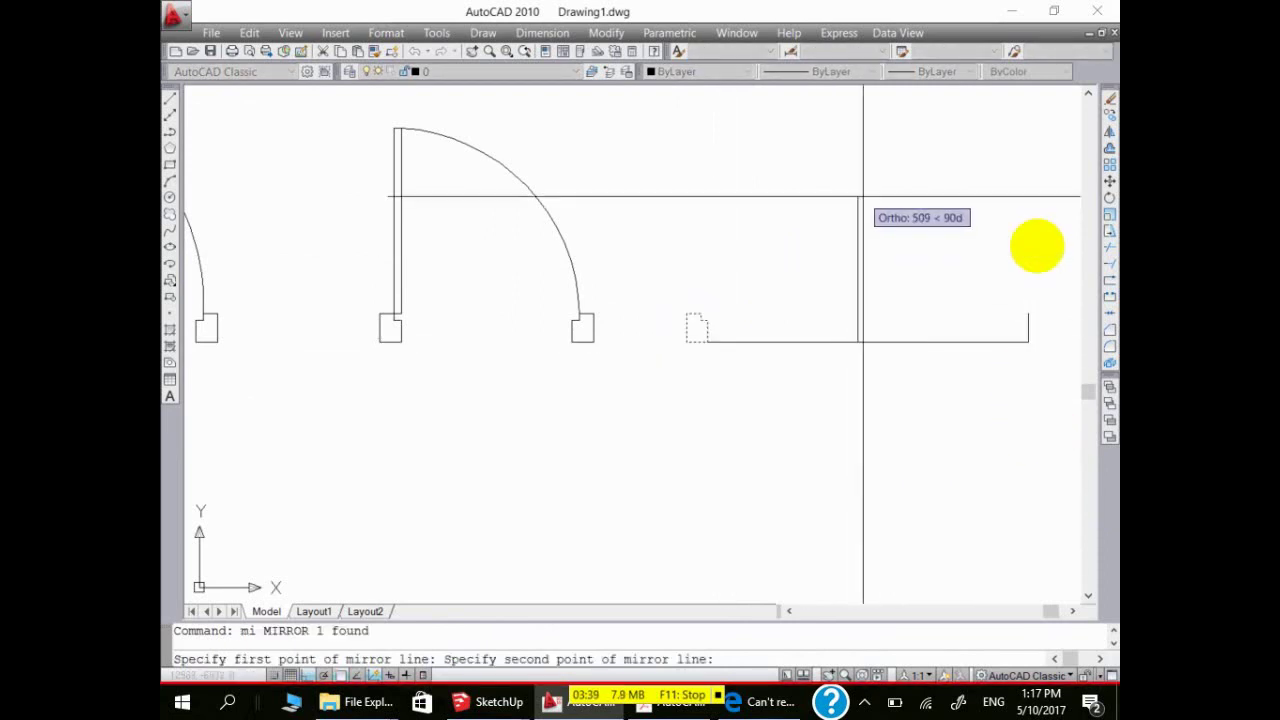
left_click(860, 200)
key("Return")
key("Escape")
Attempt a line from the jamb square's corner, then cancel it.
scroll(651, 323, "down", 1)
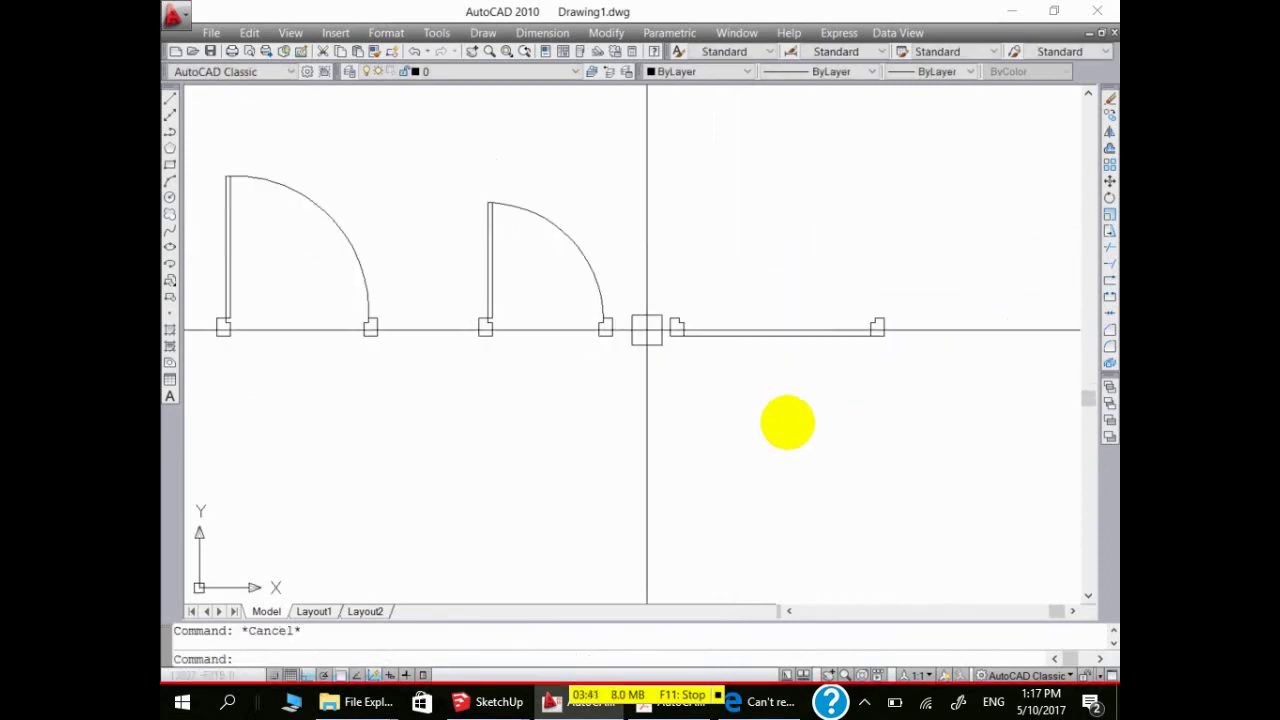
scroll(749, 357, "up", 1)
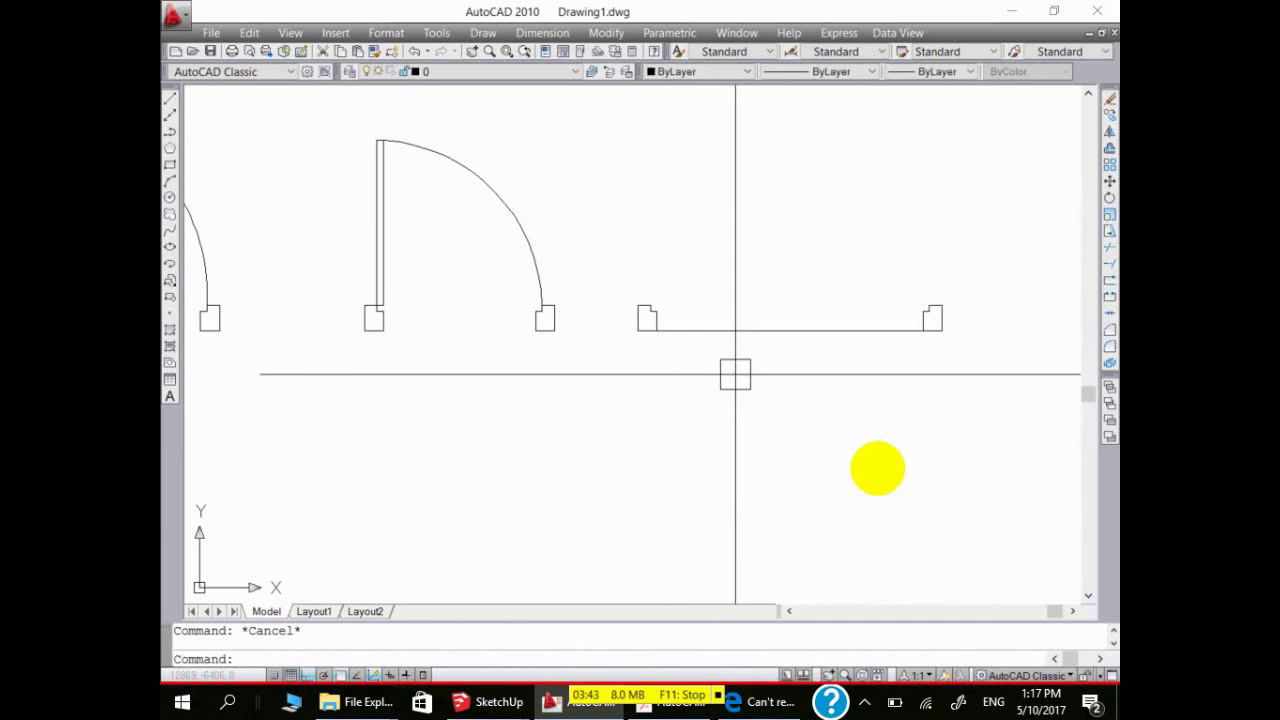
type("l")
key("Return")
scroll(674, 331, "up", 3)
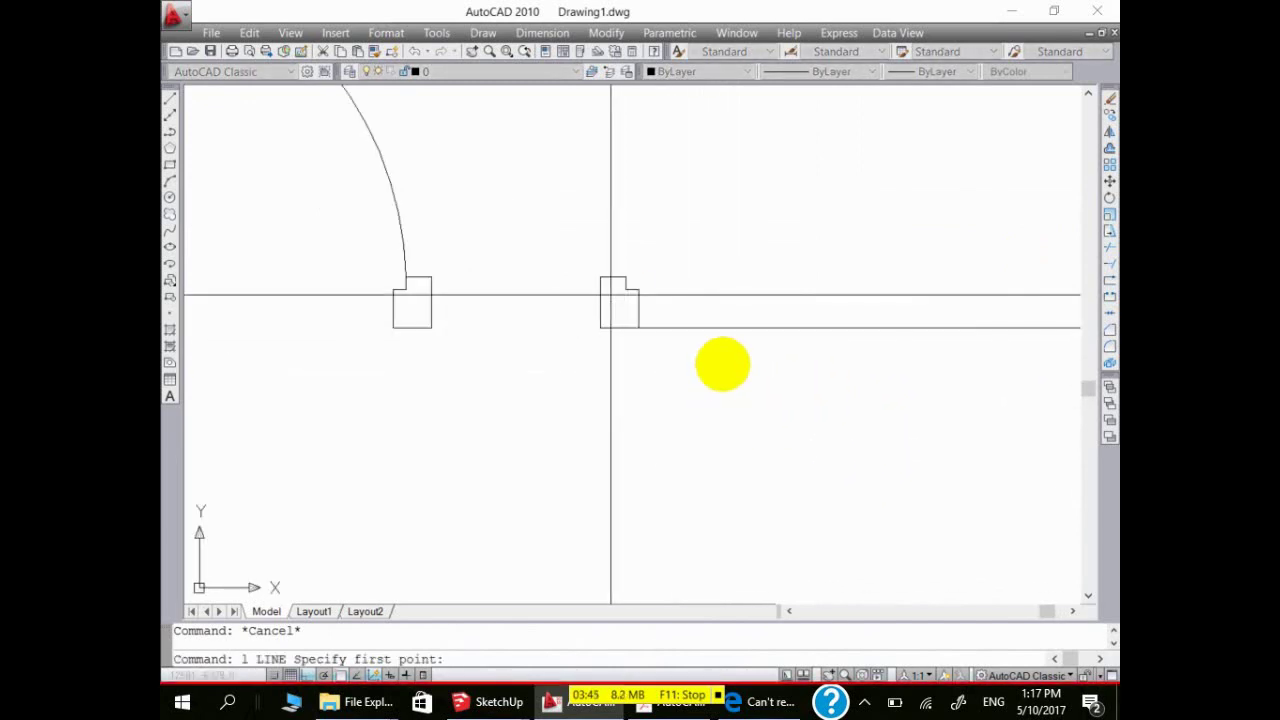
key("Escape")
key("Return")
left_click(626, 289)
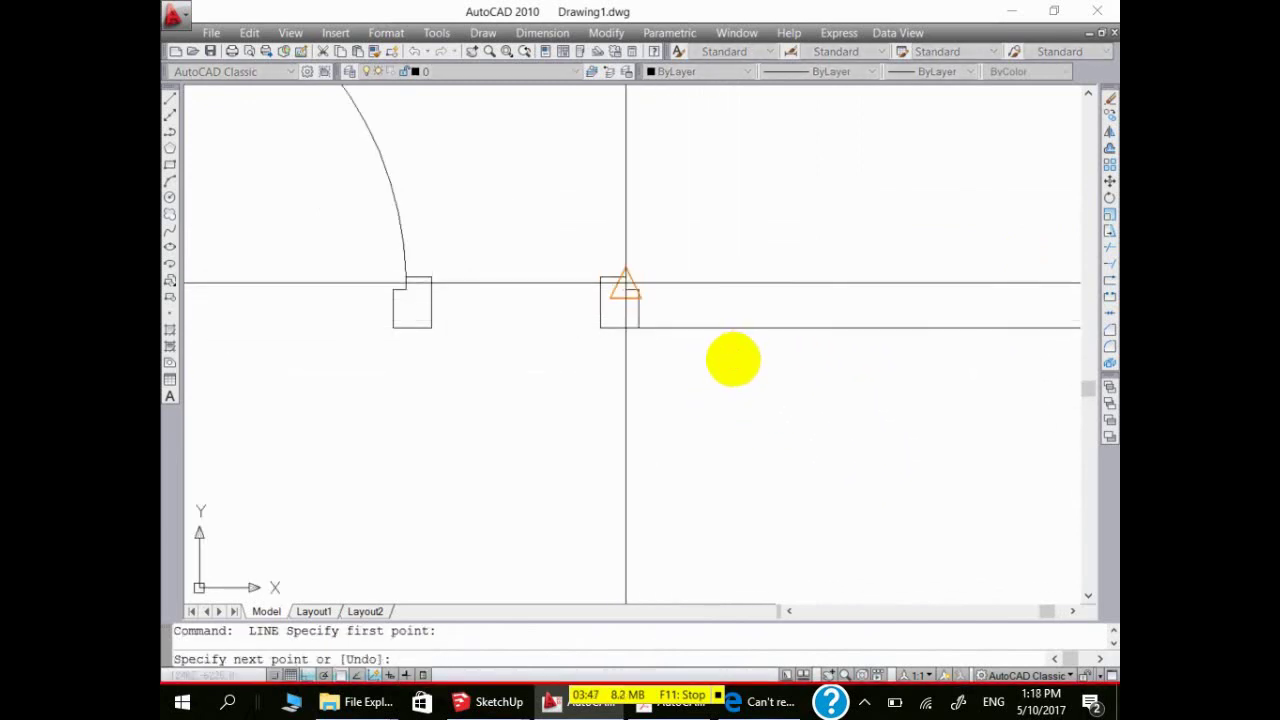
scroll(640, 310, "down", 3)
scroll(700, 336, "up", 2)
key("Escape")
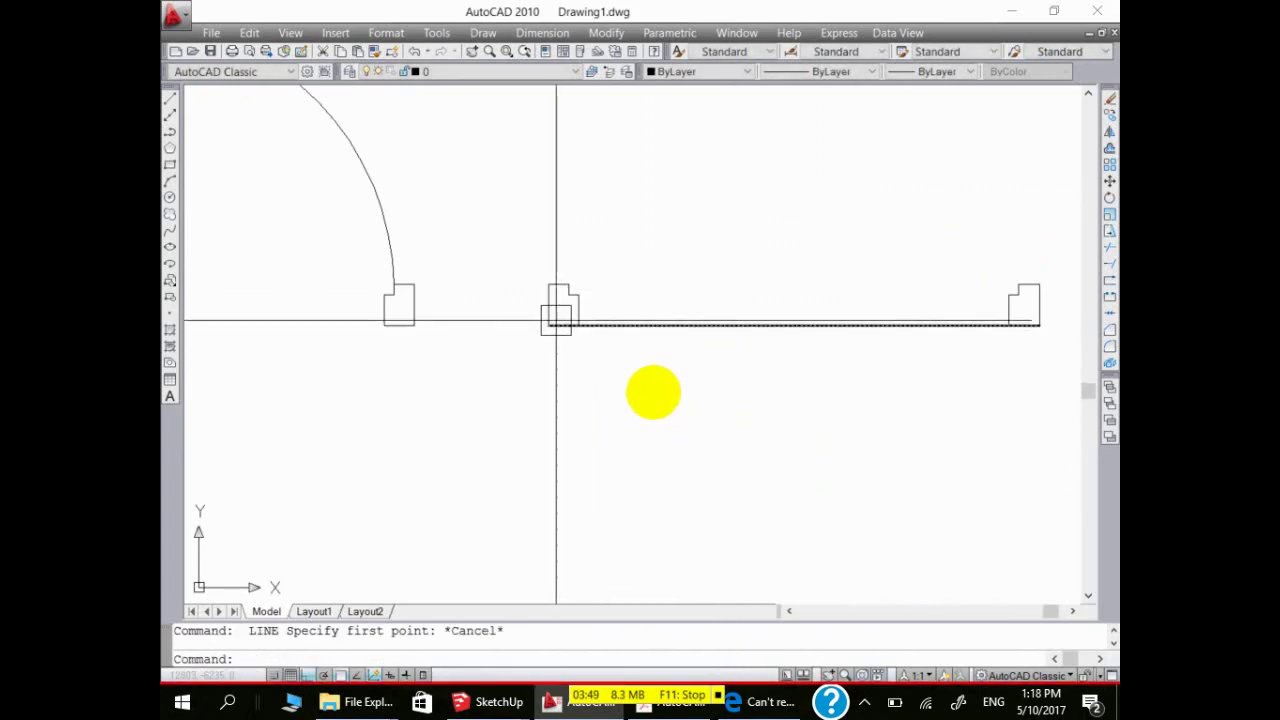
type("xl")
key("Escape")
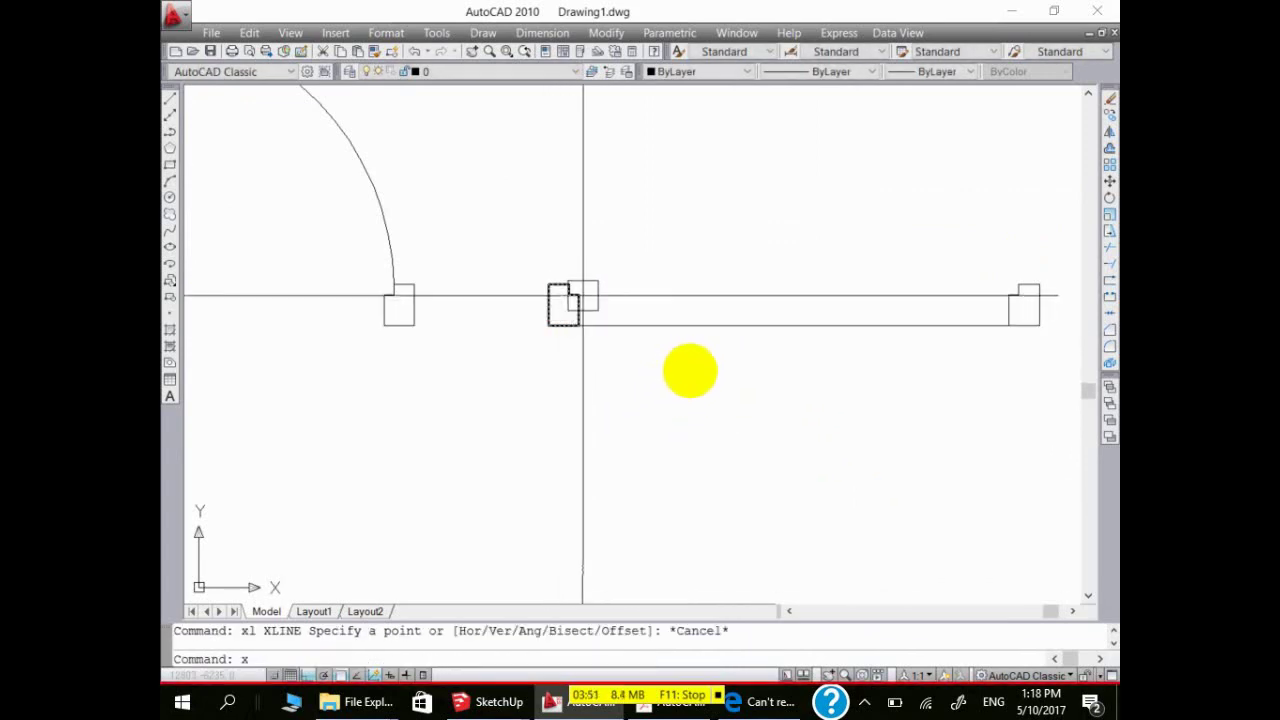
Place a vertical construction line in the opening as a guide and regenerate.
type("l")
key("Return")
type("h")
key("Return")
key("Escape")
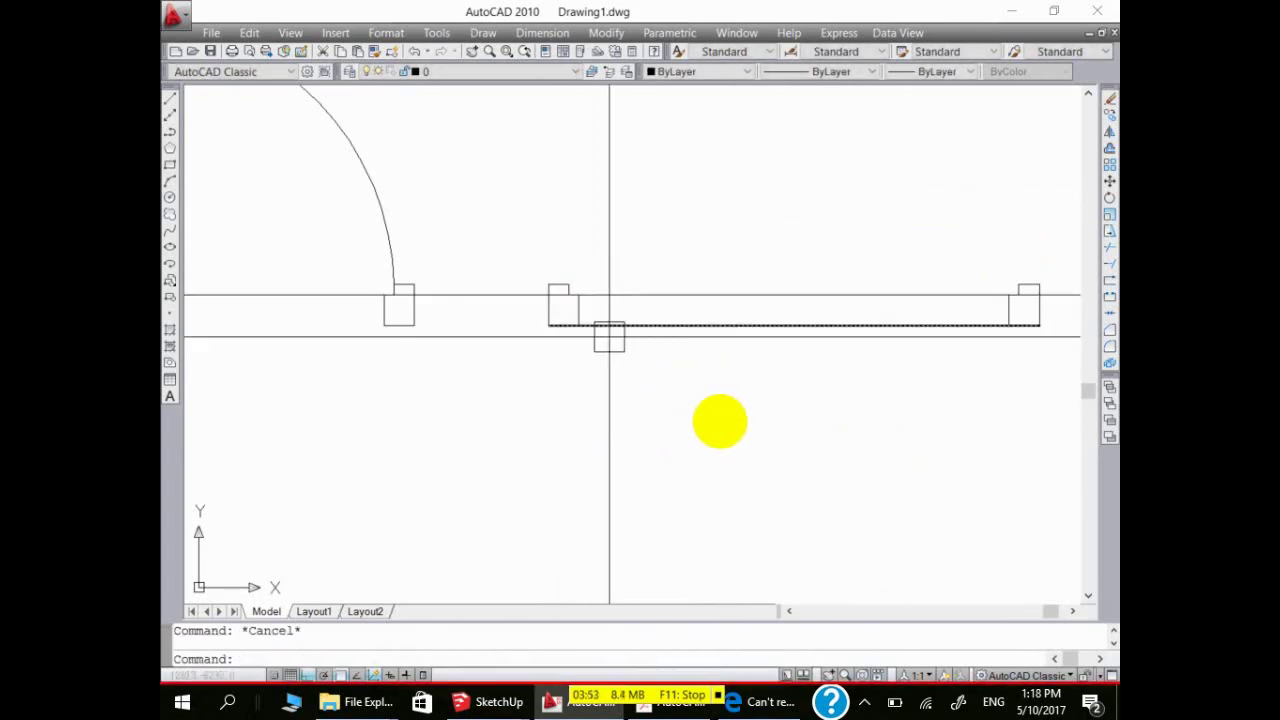
type("xl")
key("Return")
type("v")
key("Return")
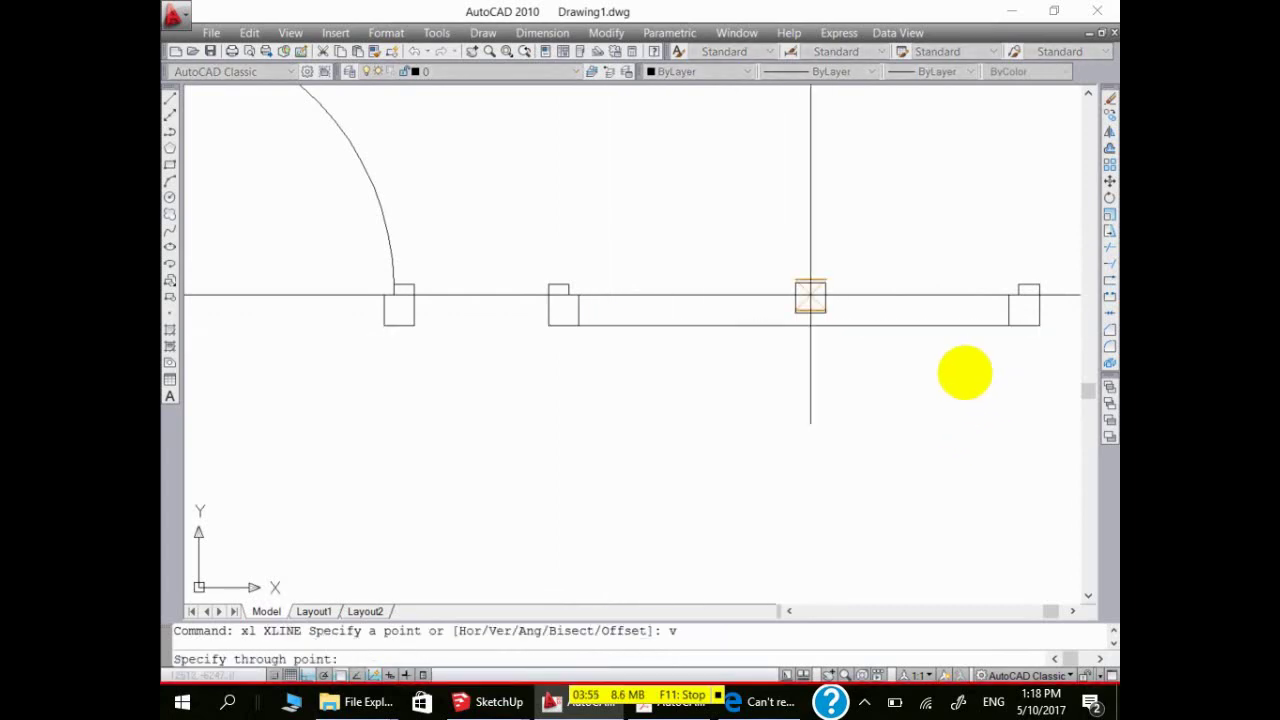
left_click(794, 325)
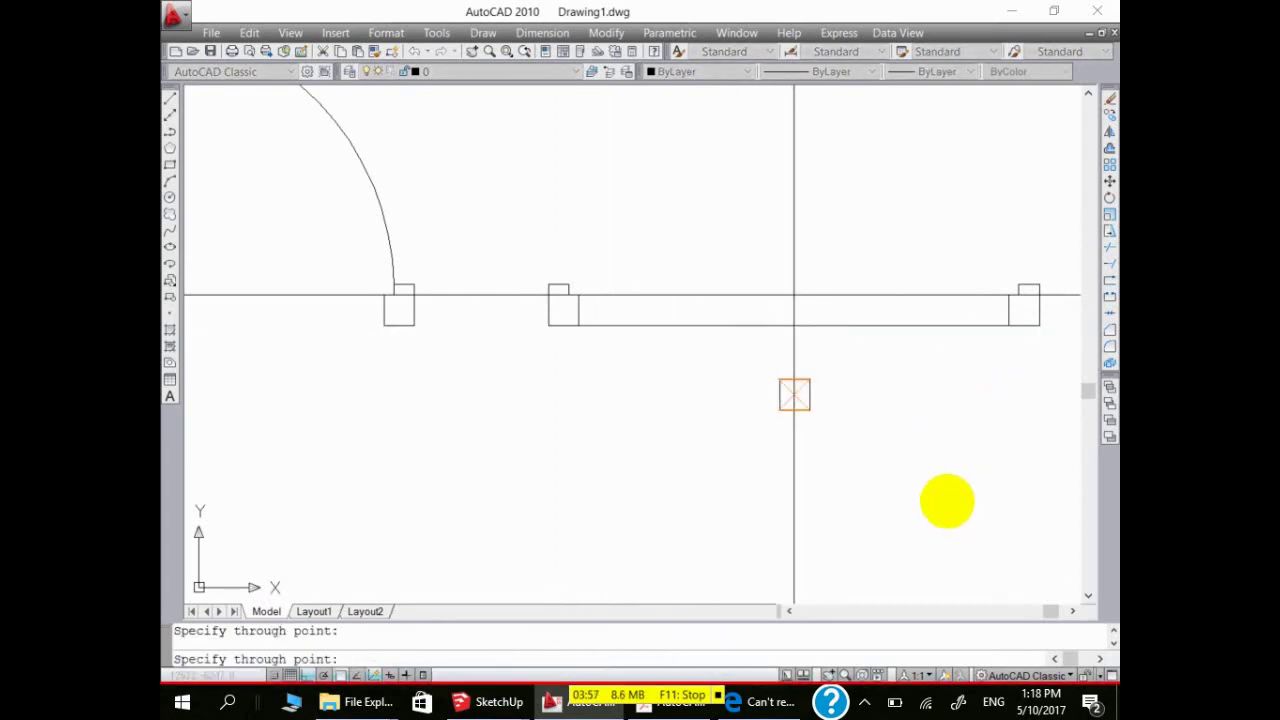
key("Escape")
type("re")
key("Return")
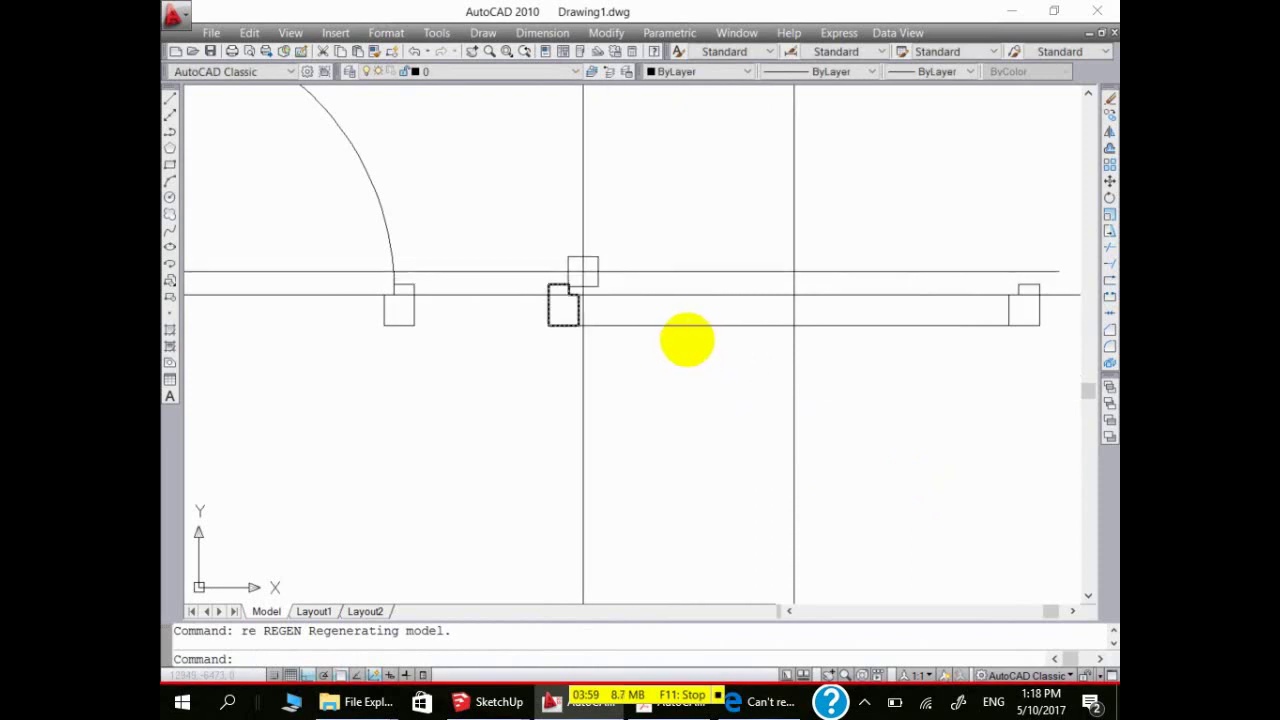
Draw the door leaf rectangle and stand it upright on the left jamb.
type("ec")
key("Return")
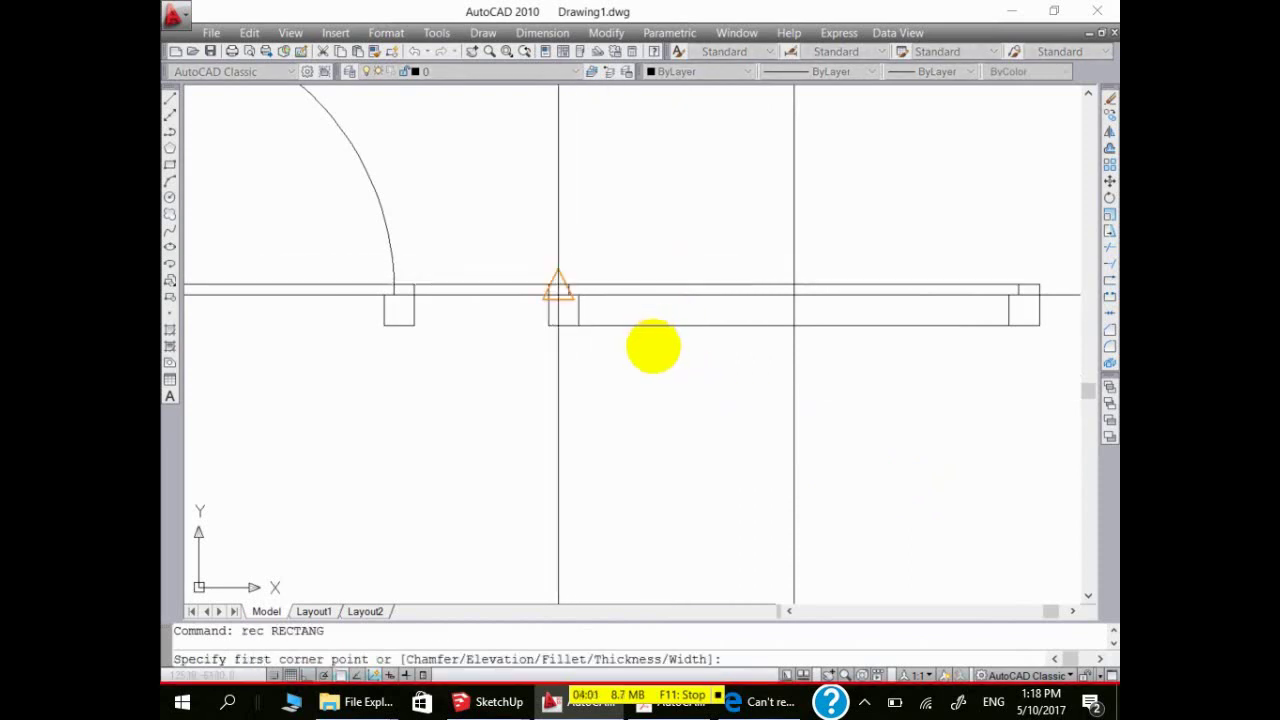
left_click(569, 286)
left_click(794, 295)
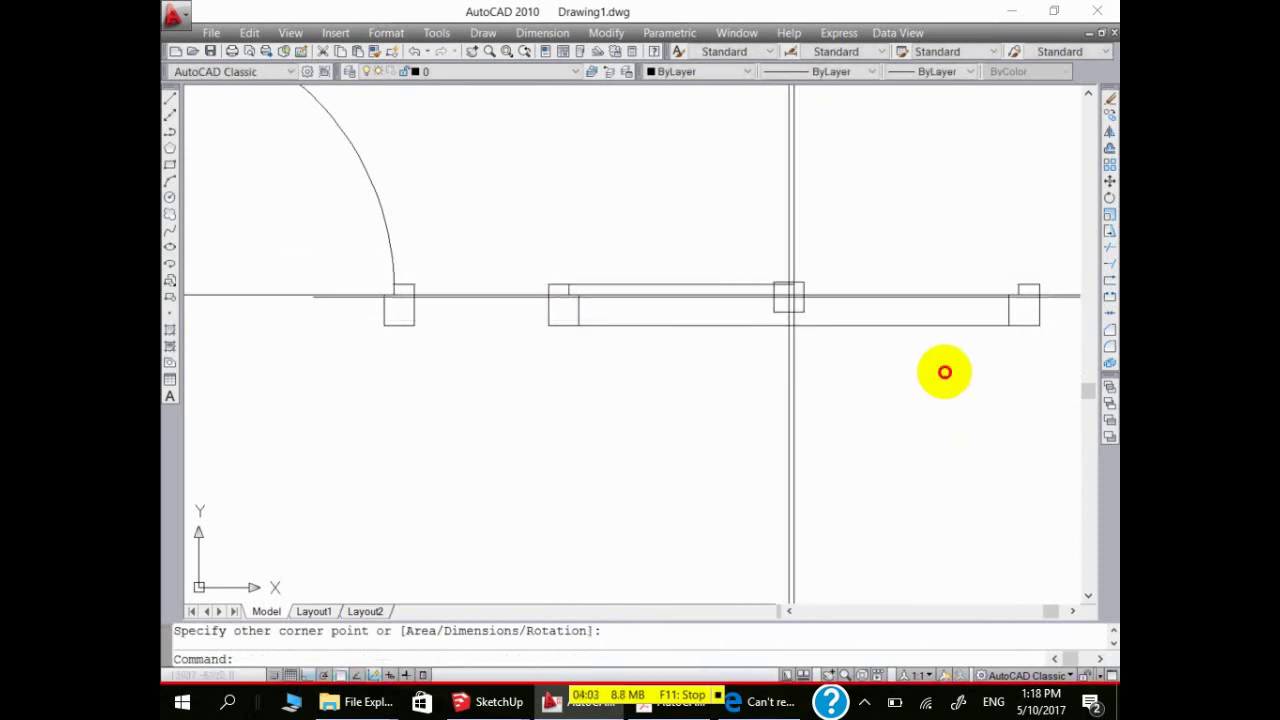
key("Escape")
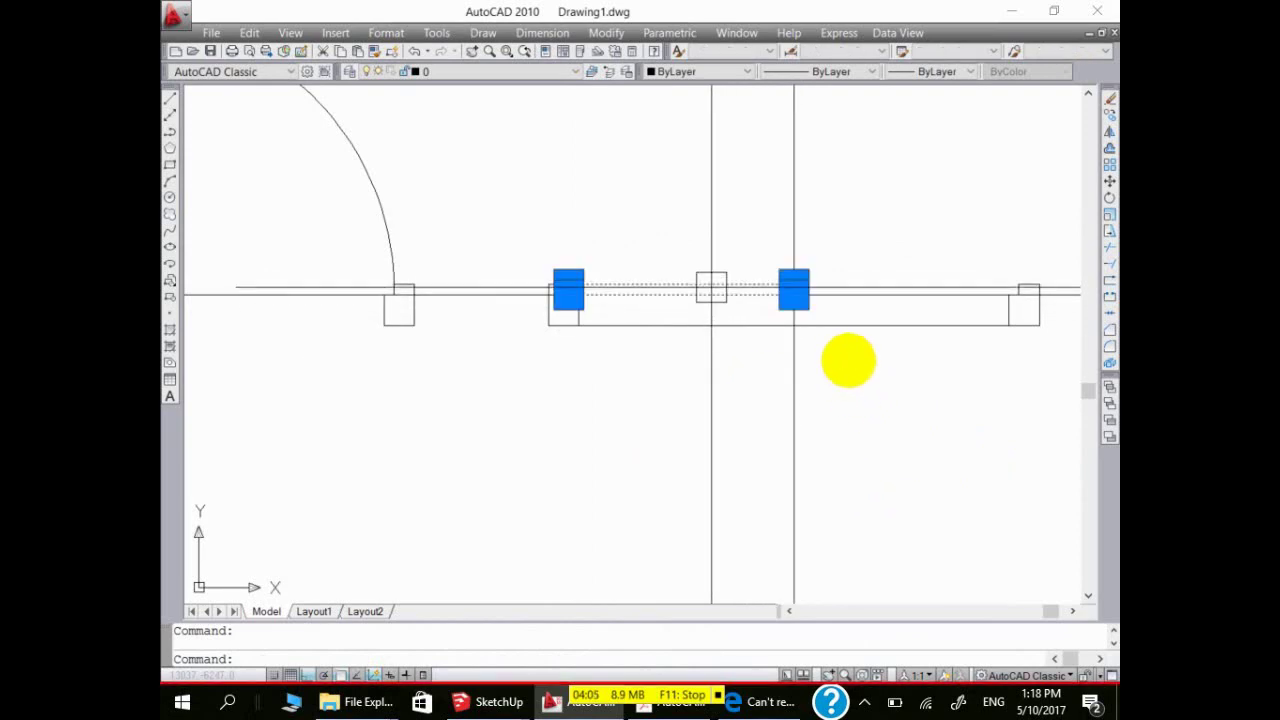
type("rm")
key("Return")
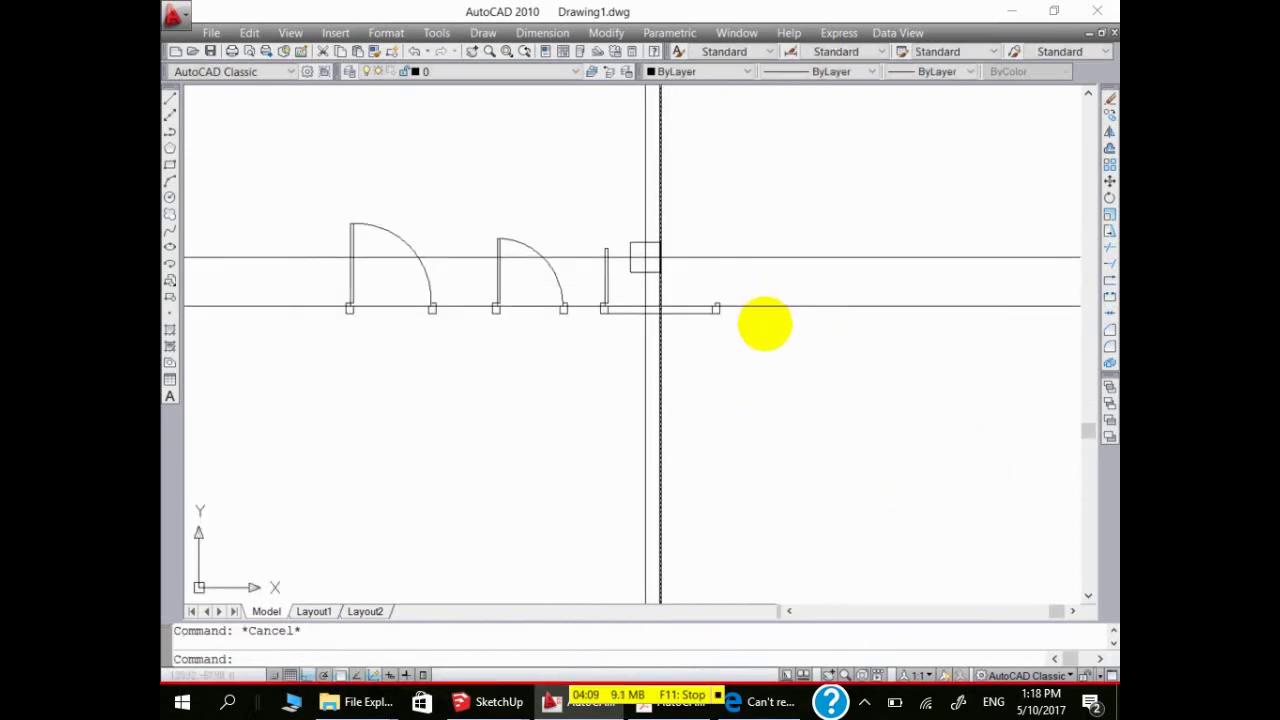
type("c")
key("Return")
scroll(645, 258, "up", 1)
scroll(645, 258, "up", 2)
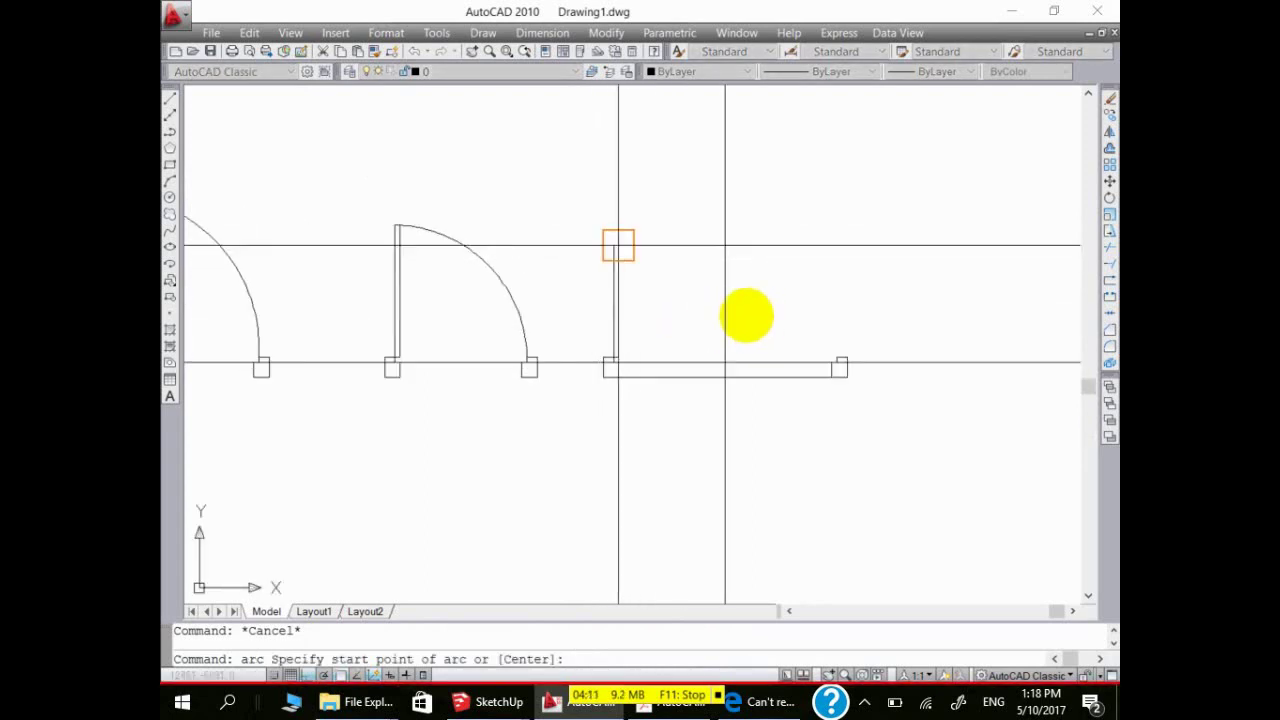
Draw the swing arc to the opening's midpoint and mirror leaf and arc about the centre.
left_click(618, 245)
scroll(687, 300, "up", 1)
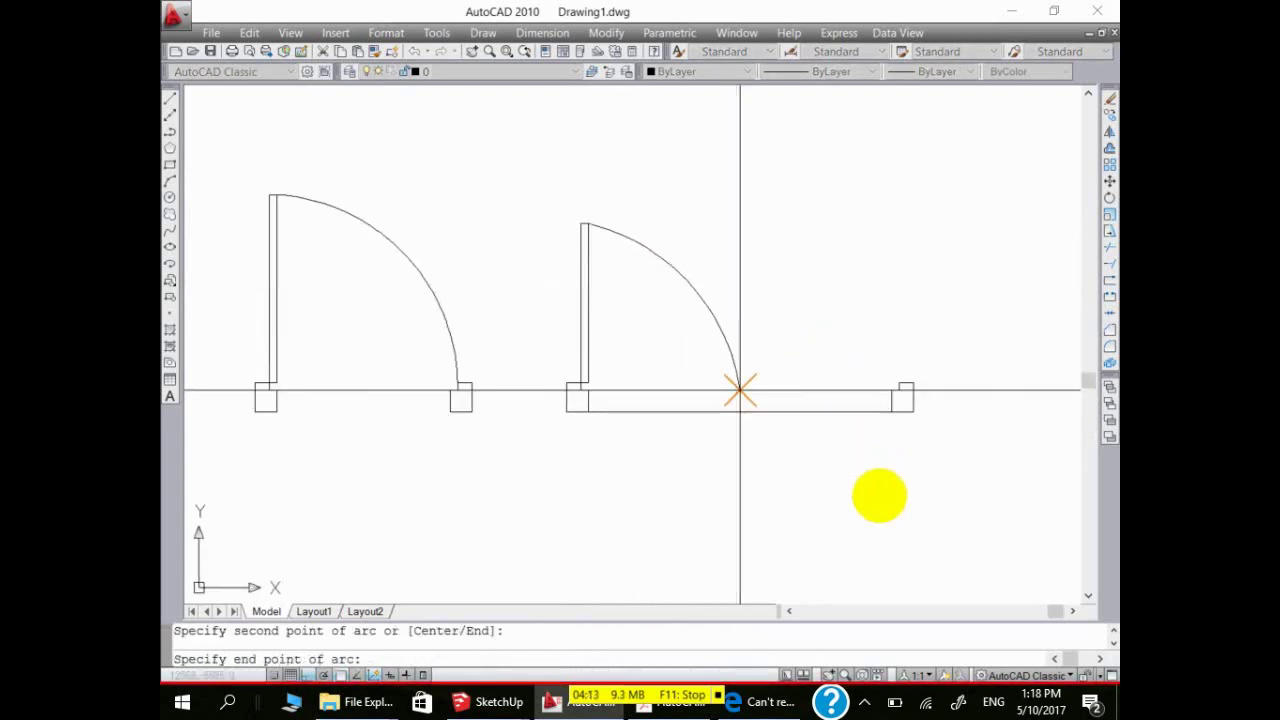
left_click(740, 390)
left_click_drag(708, 309, 623, 297)
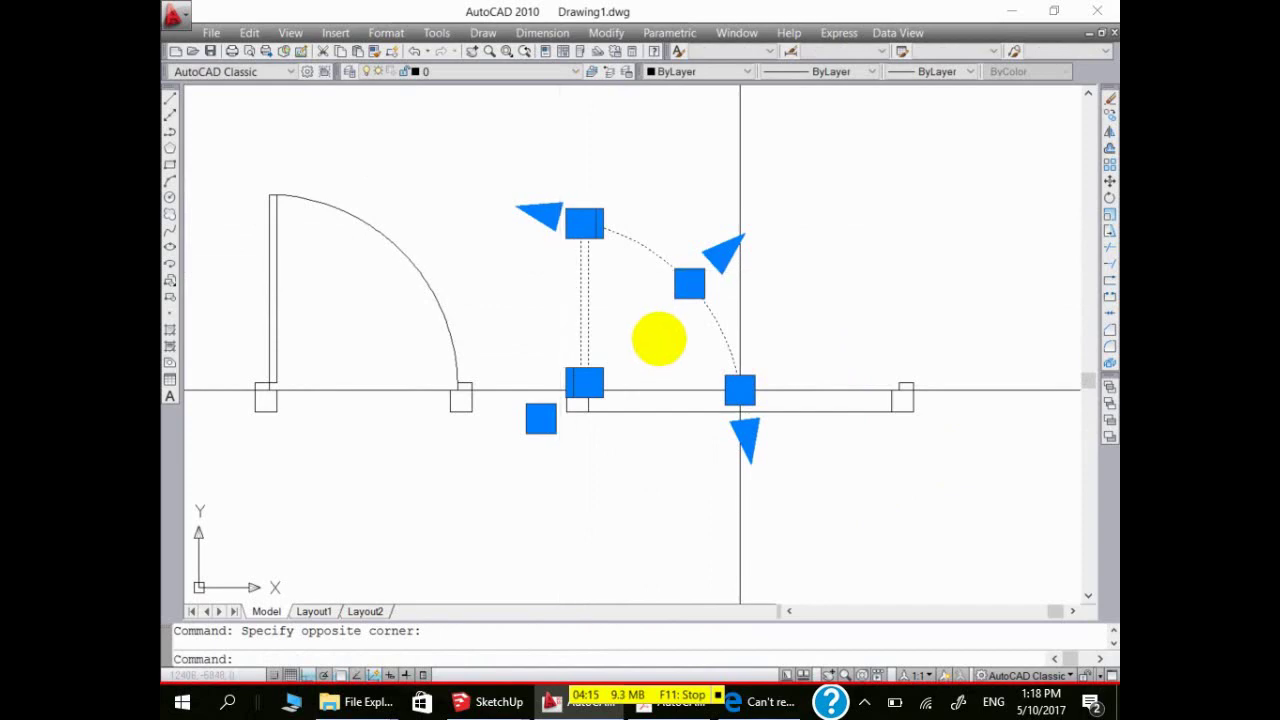
type("mi")
key("Return")
left_click(740, 390)
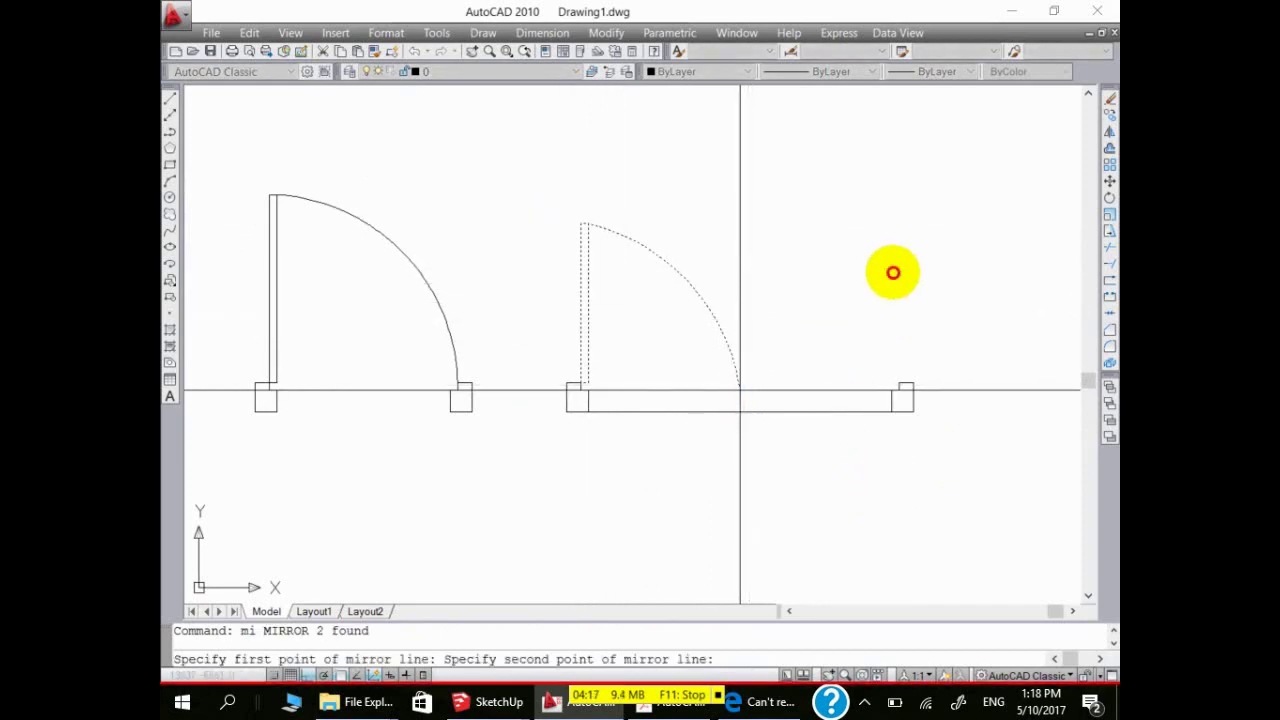
left_click(740, 240)
key("Return")
Erase the sill line beneath the double door.
scroll(866, 397, "down", 2)
type("e")
key("Return")
scroll(800, 206, "up", 2)
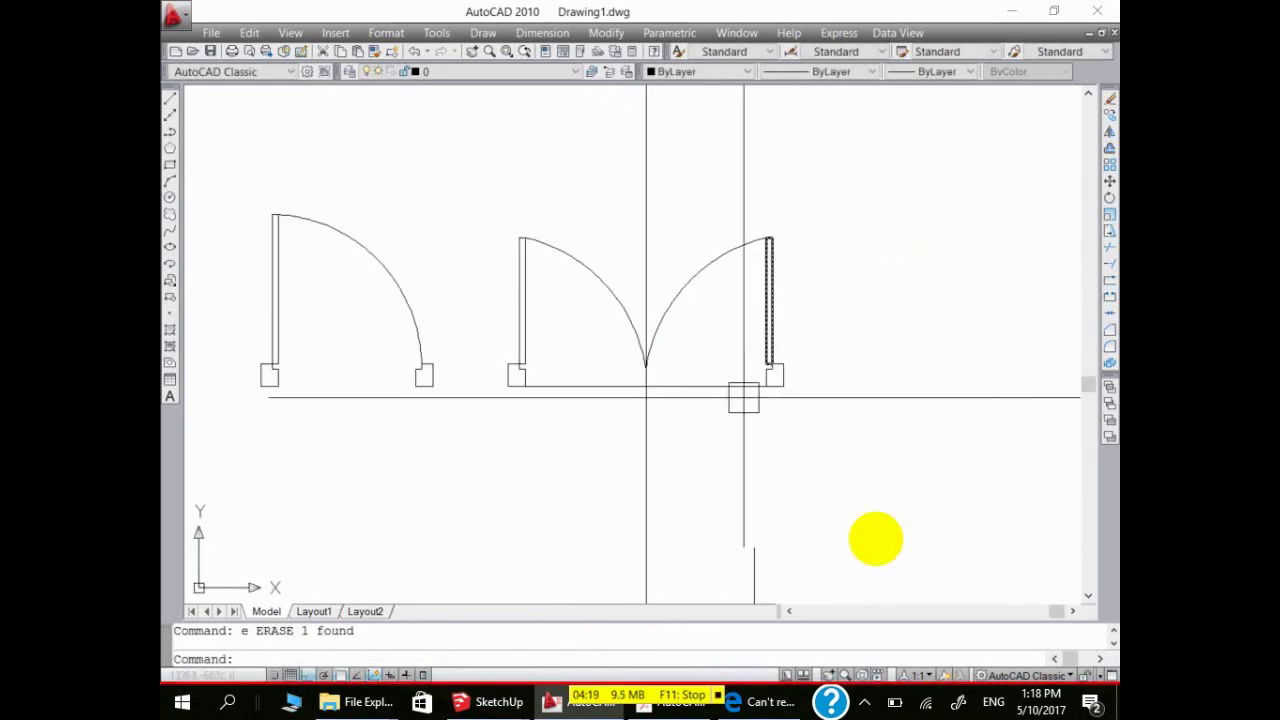
left_click(717, 449)
left_click(631, 394)
key("Delete")
scroll(629, 371, "down", 2)
scroll(668, 232, "up", 2)
key("Escape")
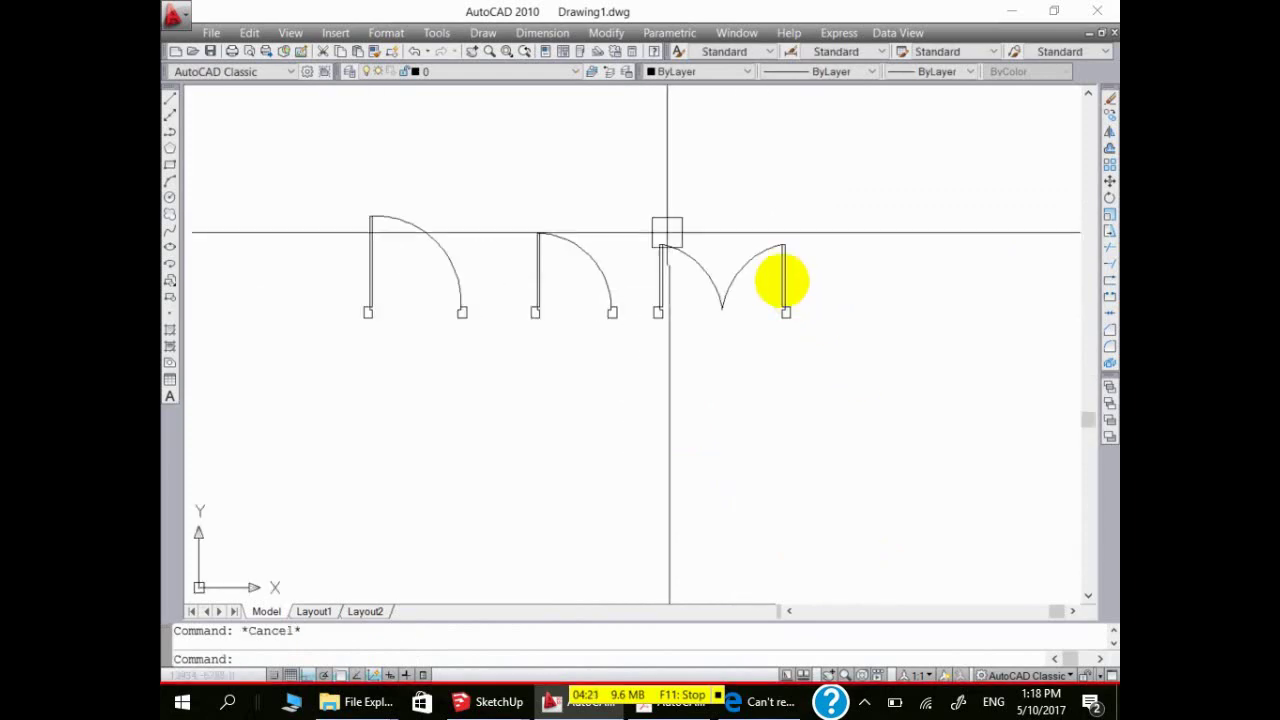
left_click(629, 200)
Make the six double-door lines block d-1200, based at the right jamb's wall corner.
left_click(889, 447)
type("b")
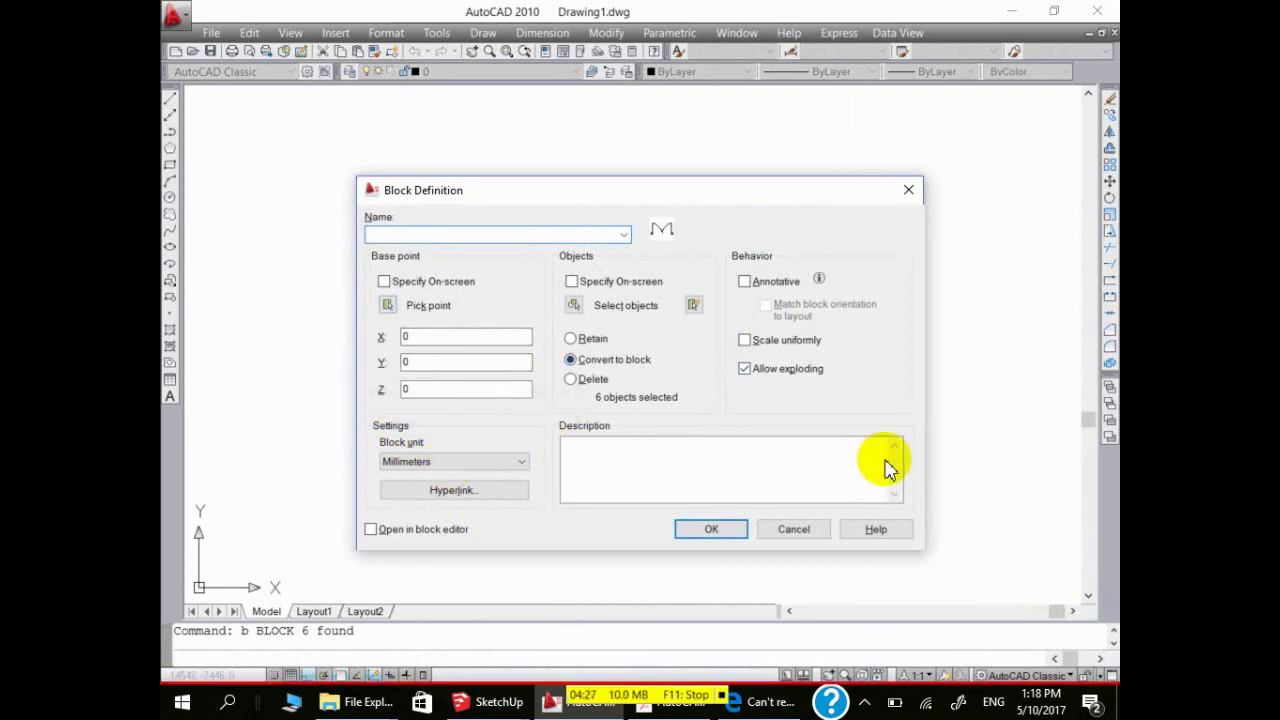
key("alt+k")
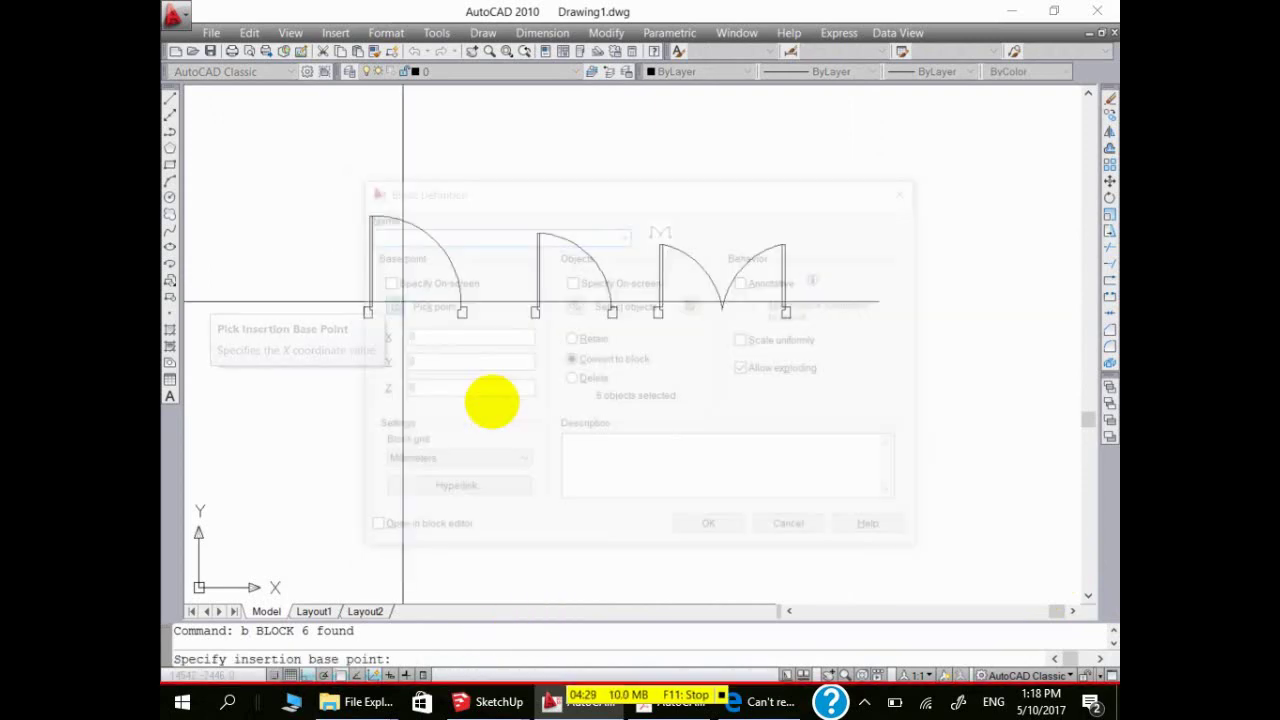
scroll(923, 374, "up", 5)
scroll(842, 337, "up", 2)
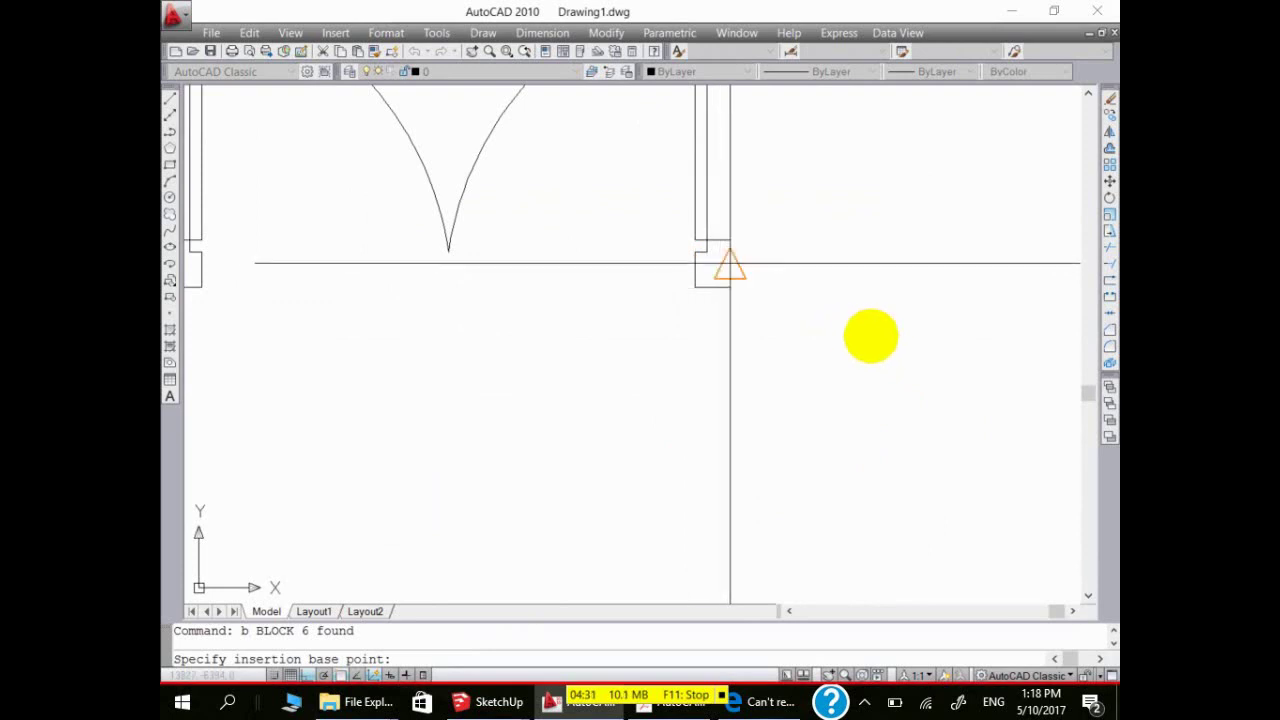
left_click(871, 334)
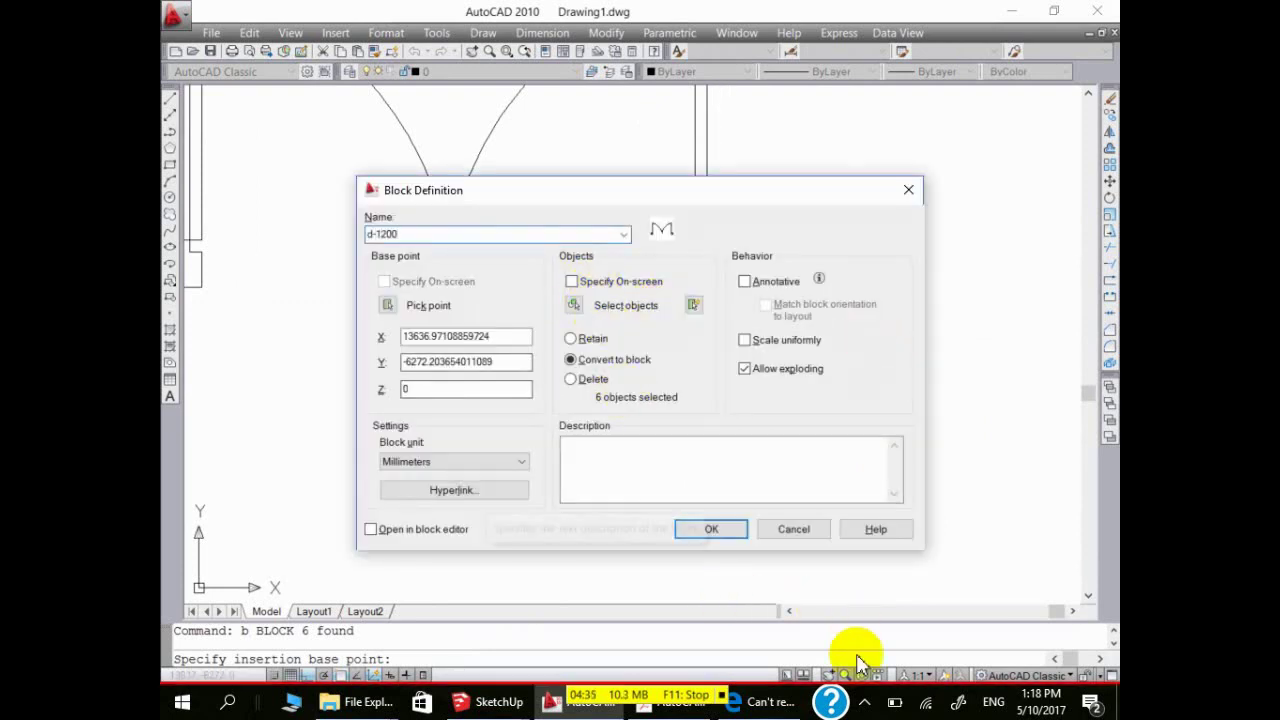
key("Return")
type("m")
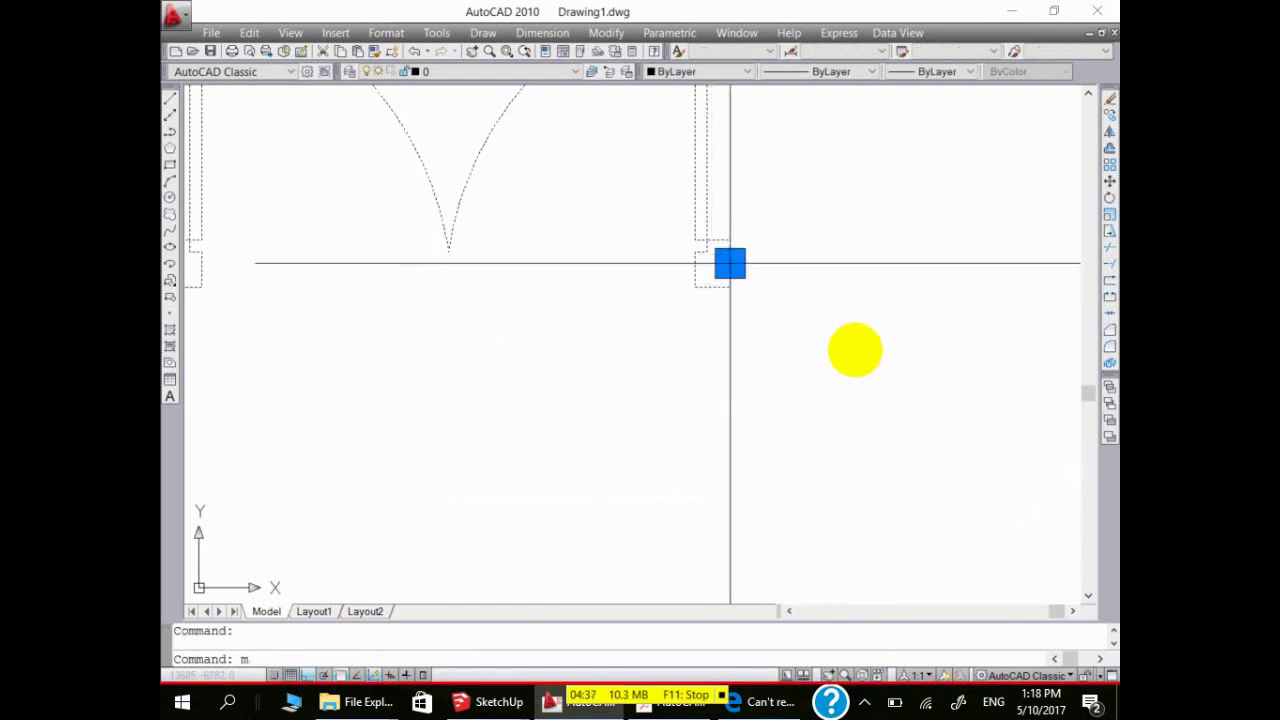
Copy the double door block from its corner into the wall opening of the plan.
key("Return")
key("Escape")
key("Return")
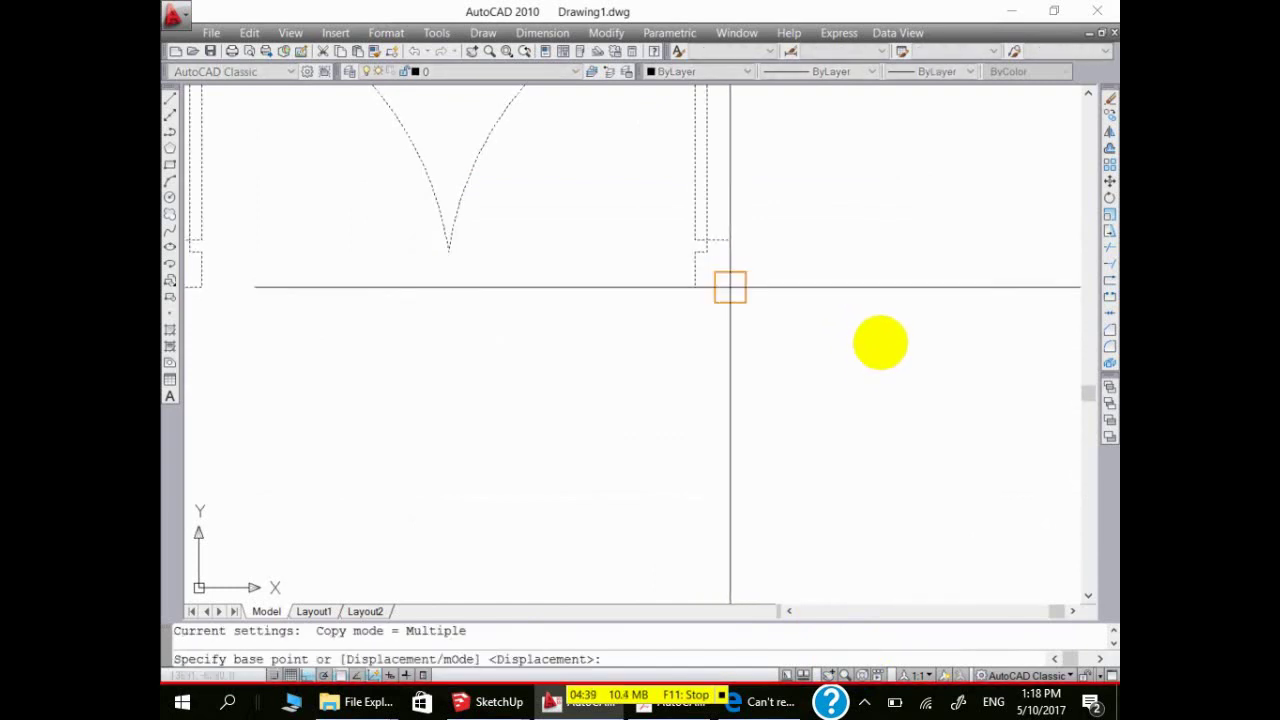
left_click(730, 263)
scroll(989, 297, "down", 2)
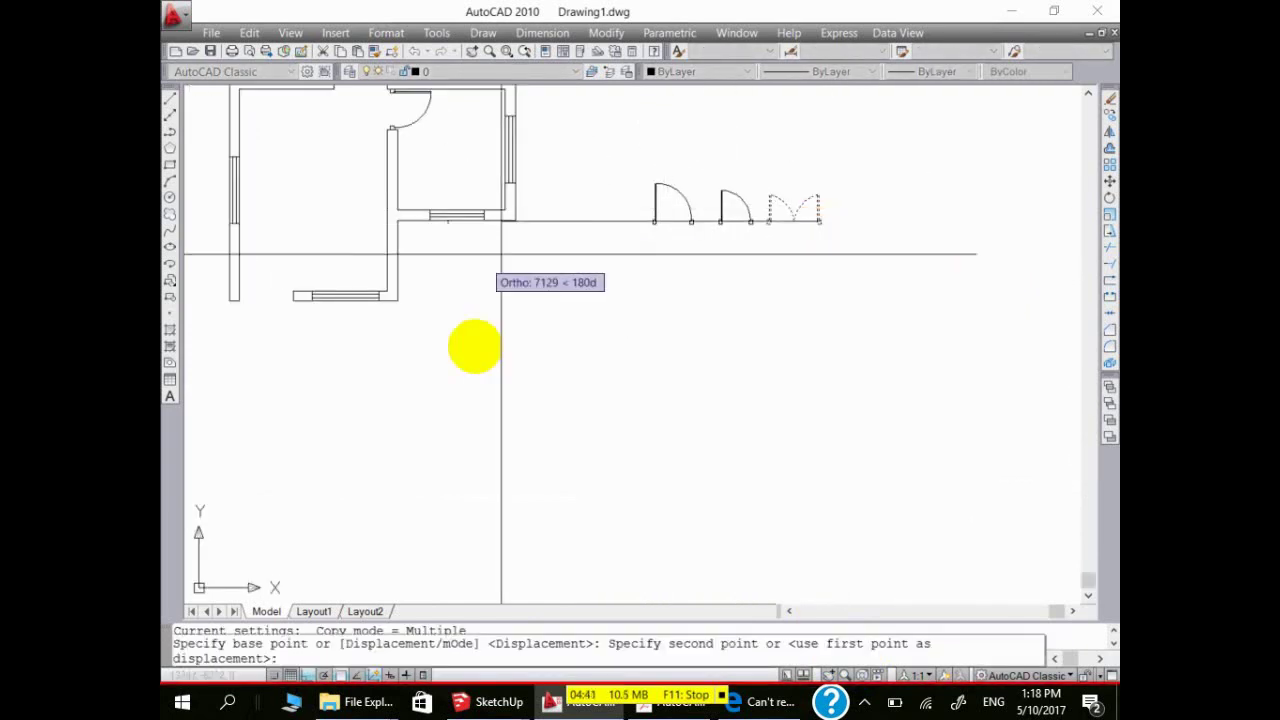
scroll(270, 340, "up", 3)
left_click(450, 390)
scroll(563, 346, "down", 2)
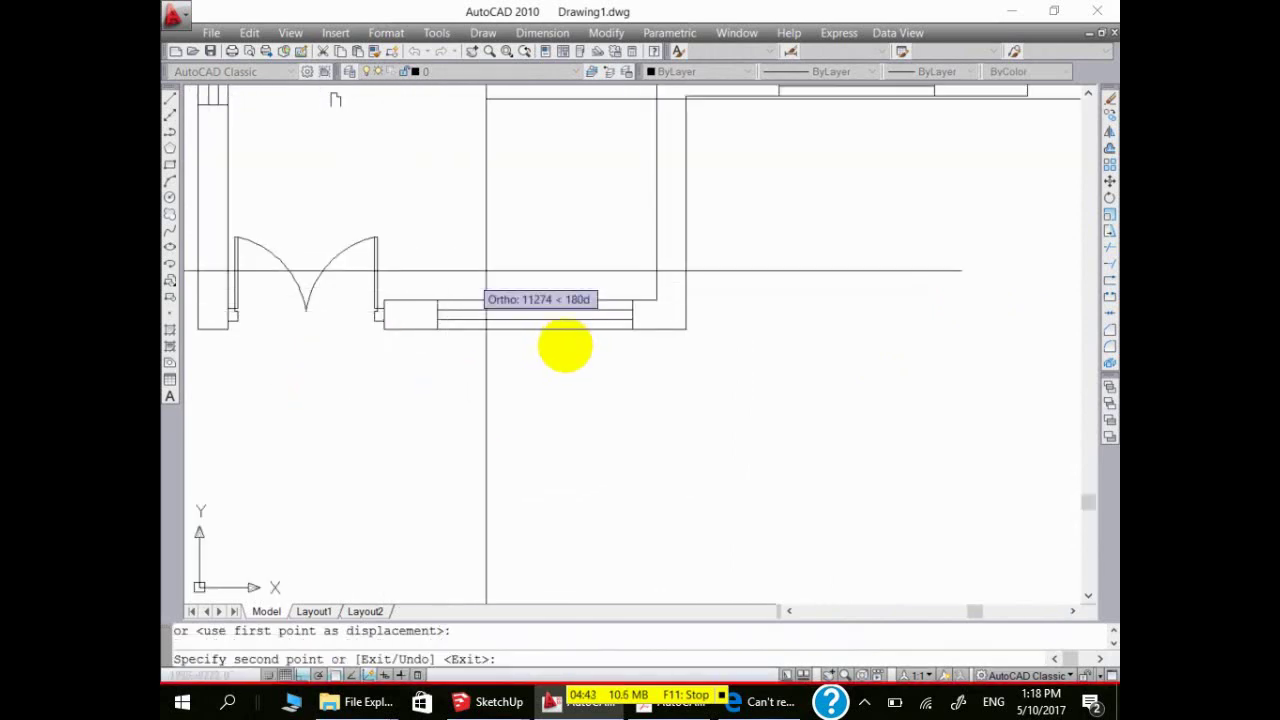
scroll(606, 229, "down", 2)
scroll(634, 194, "down", 2)
scroll(637, 205, "up", 2)
scroll(637, 205, "up", 5)
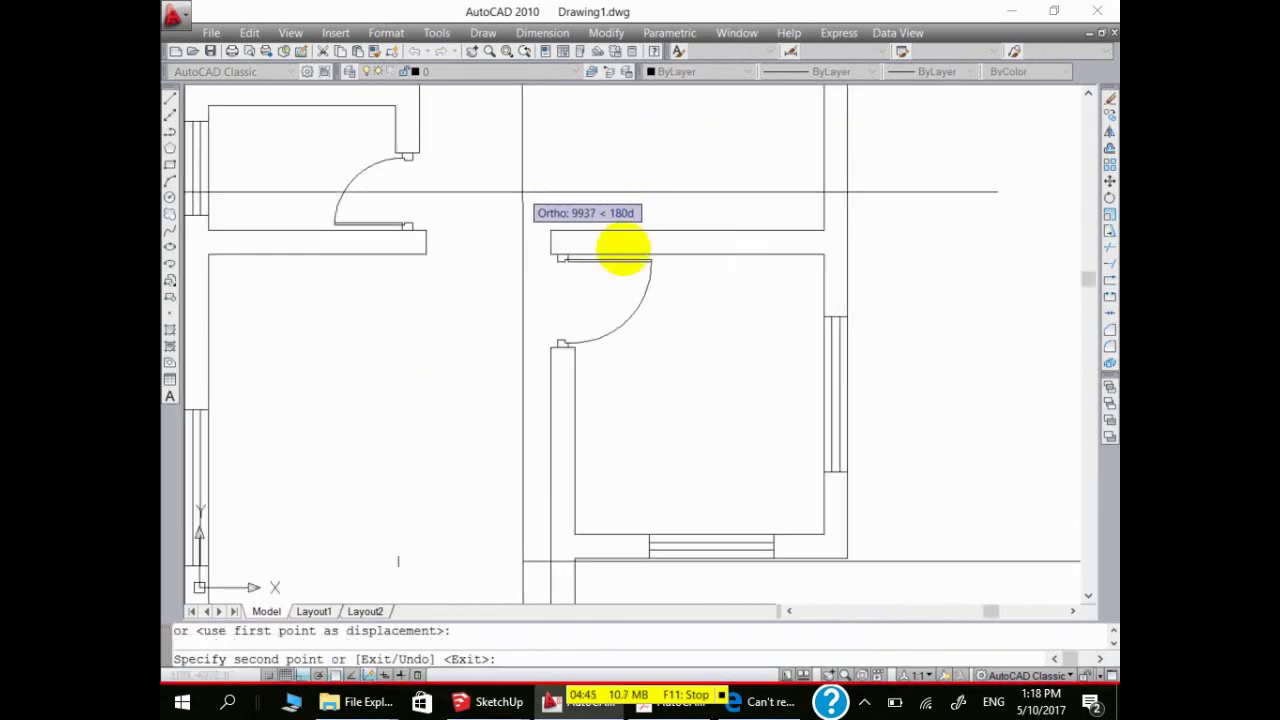
middle_click_drag(609, 251, 637, 293)
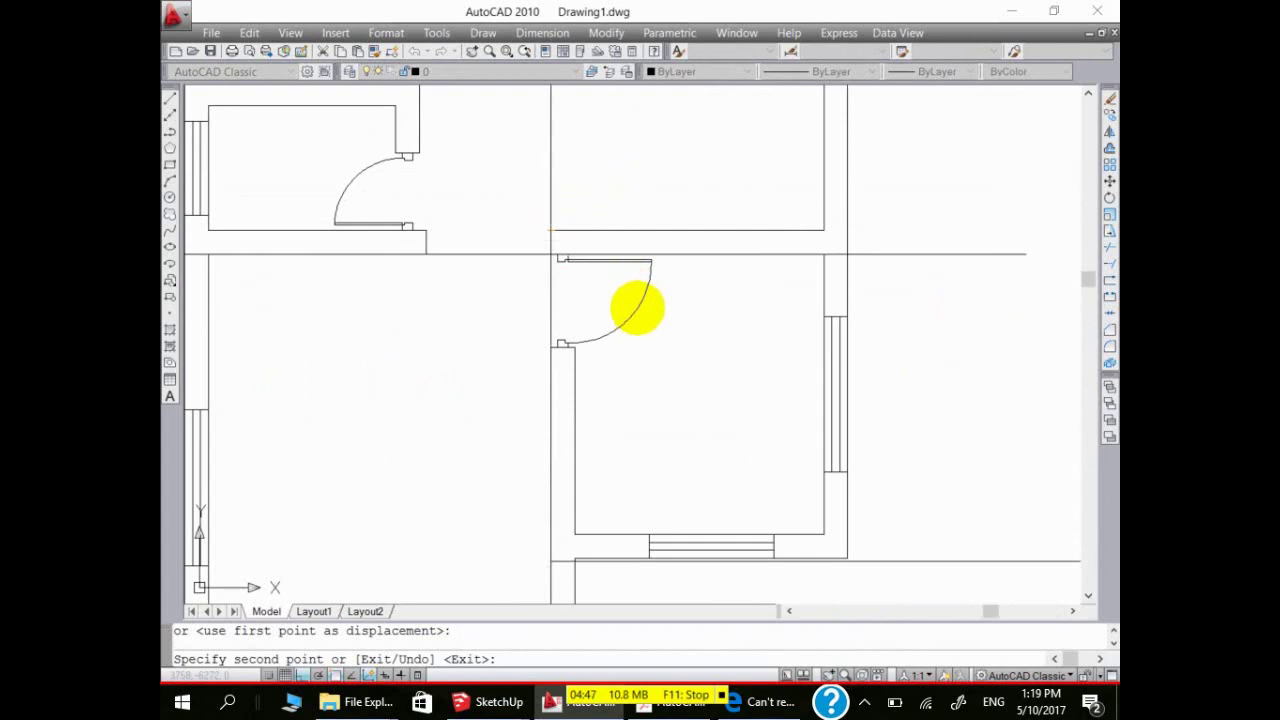
scroll(637, 307, "down", 1)
key("Escape")
Copy the d-900, d-750 and d-1200 doors downward in multiple mode into four stacked rows.
scroll(640, 295, "down", 2)
scroll(630, 292, "down", 3)
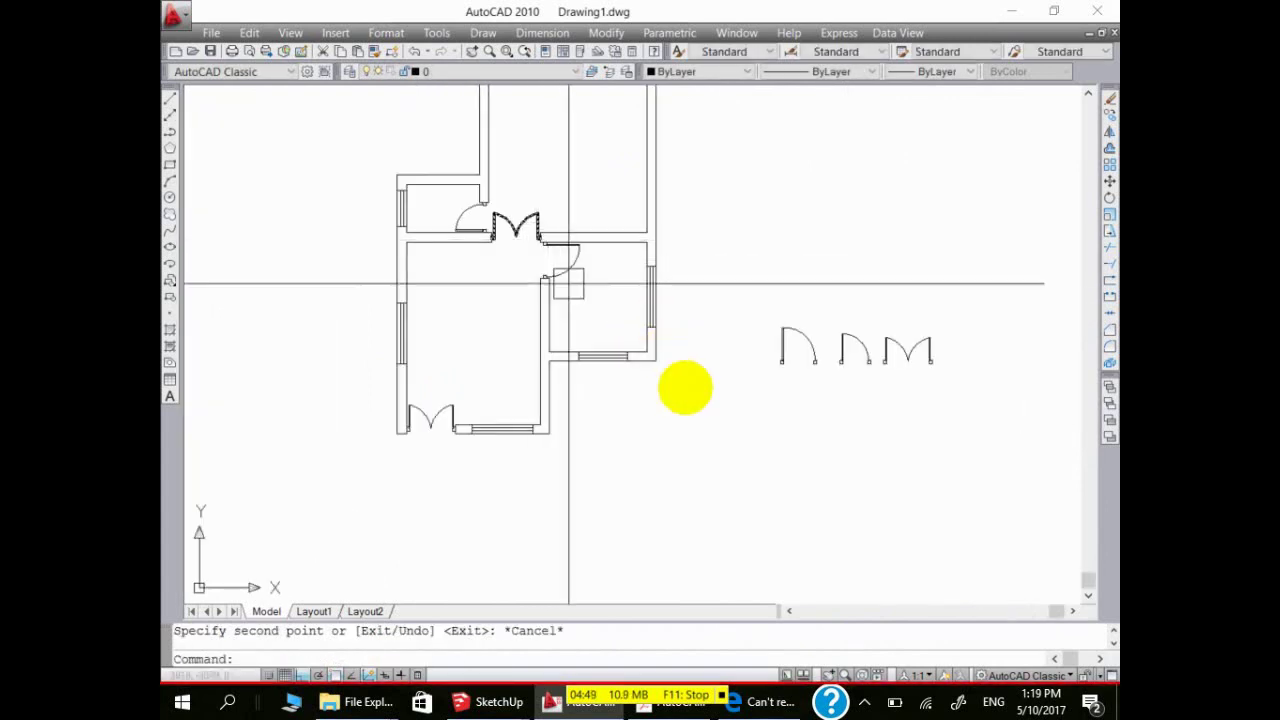
scroll(850, 395, "up", 3)
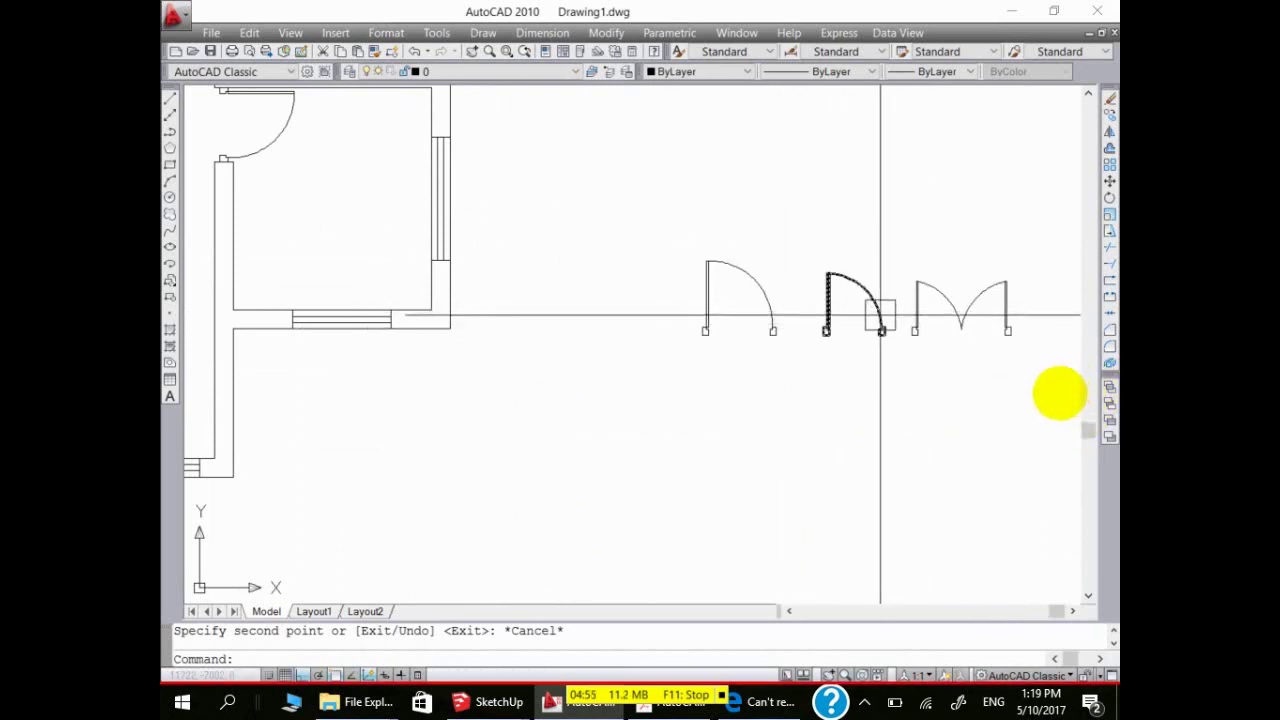
scroll(620, 370, "down", 3)
scroll(640, 385, "down", 3)
scroll(725, 376, "up", 3)
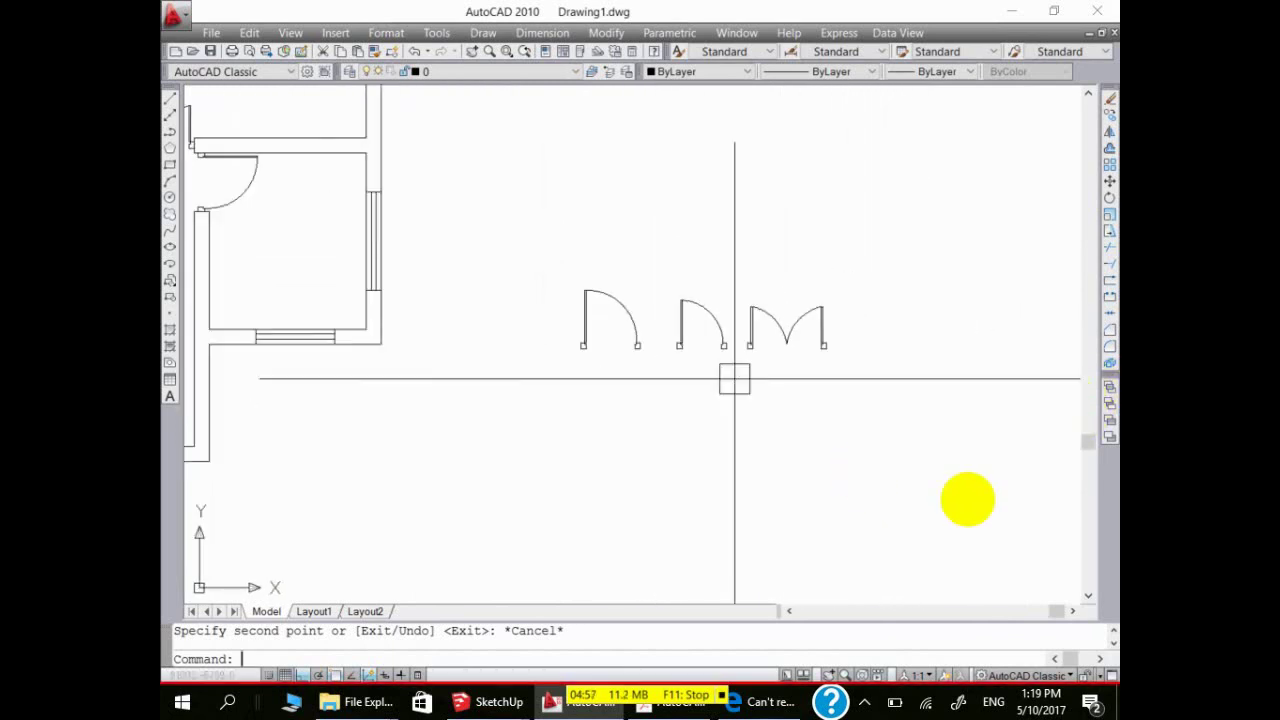
left_click(854, 360)
left_click(506, 206)
type("o")
key("Return")
left_click(625, 168)
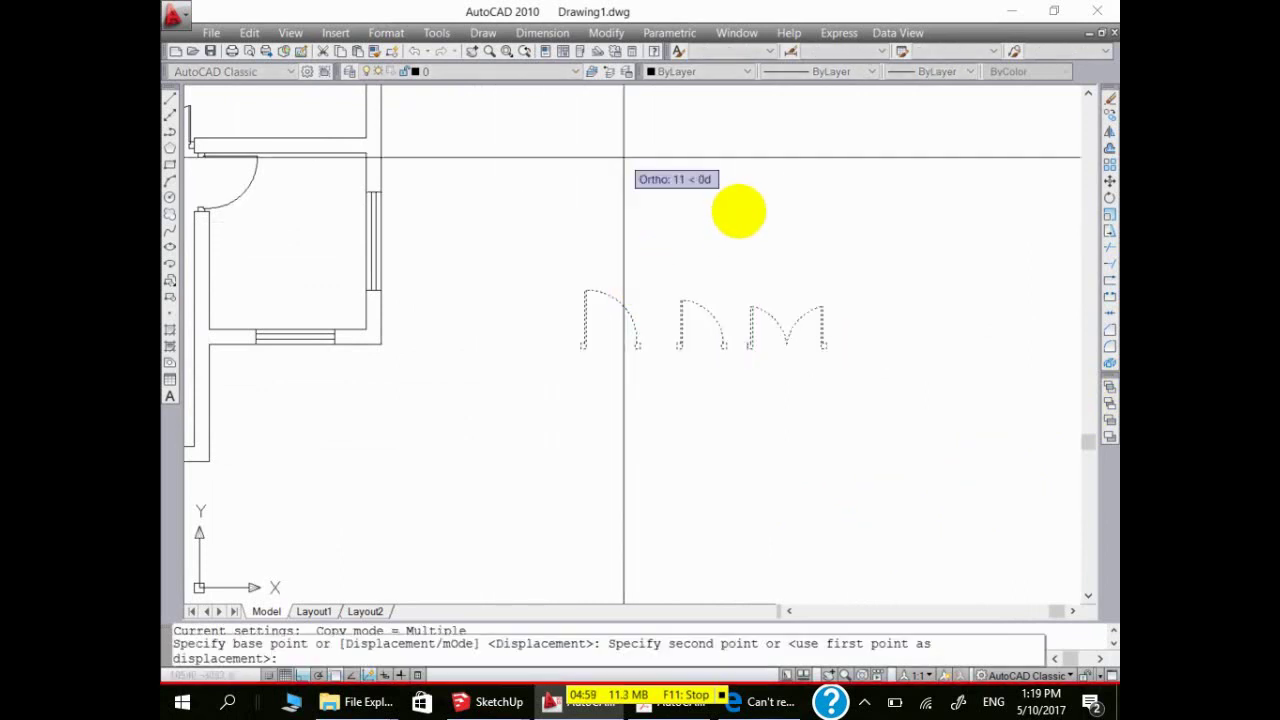
left_click(625, 240)
left_click(623, 378)
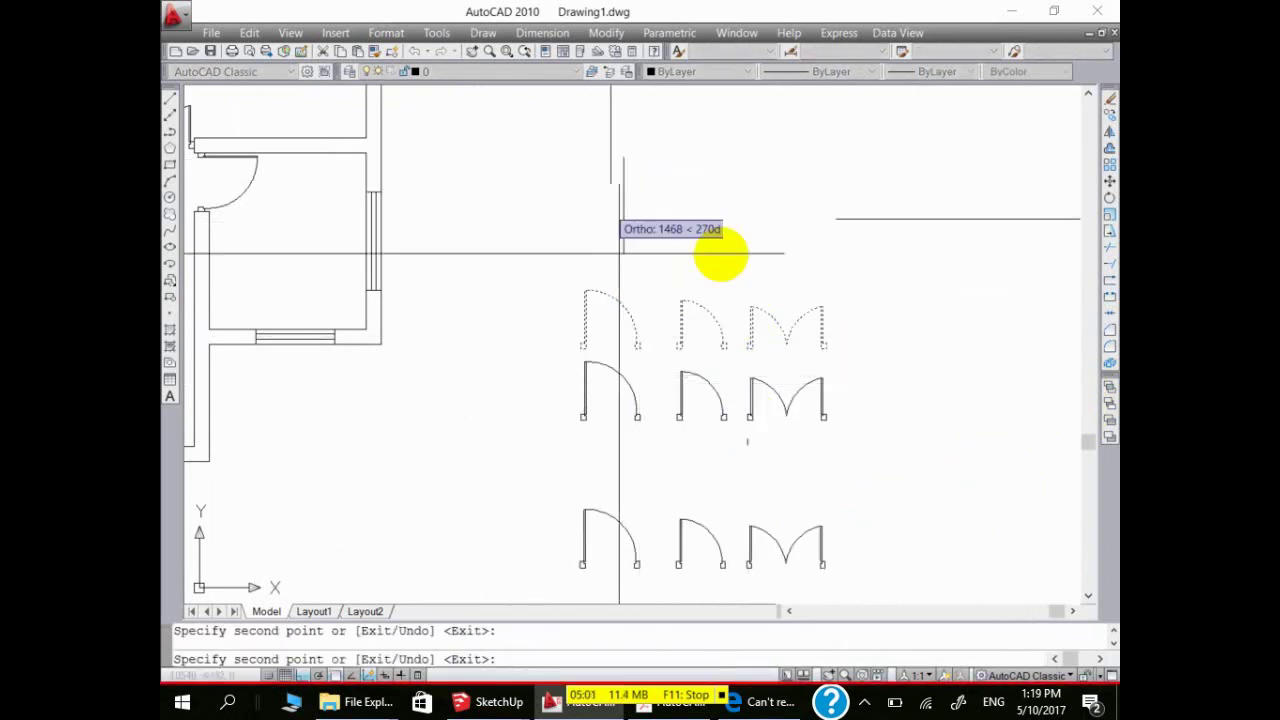
scroll(620, 250, "down", 3)
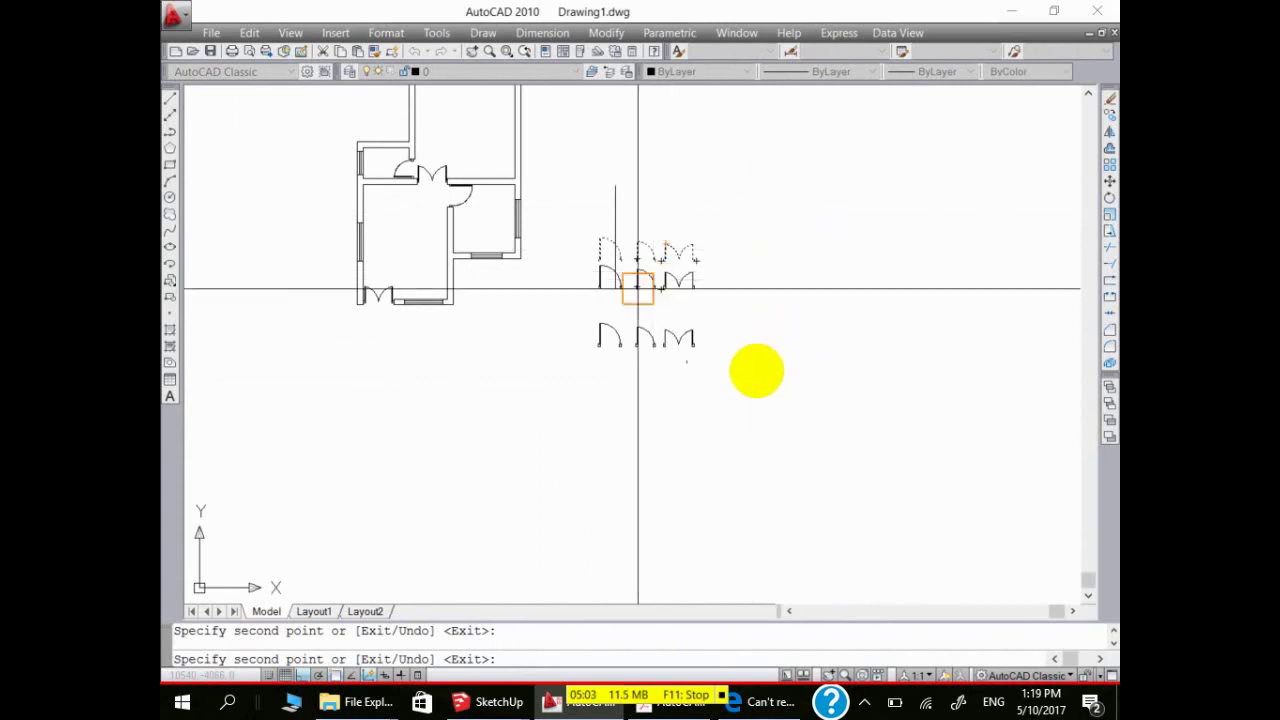
scroll(634, 286, "up", 2)
left_click(650, 437)
key("Escape")
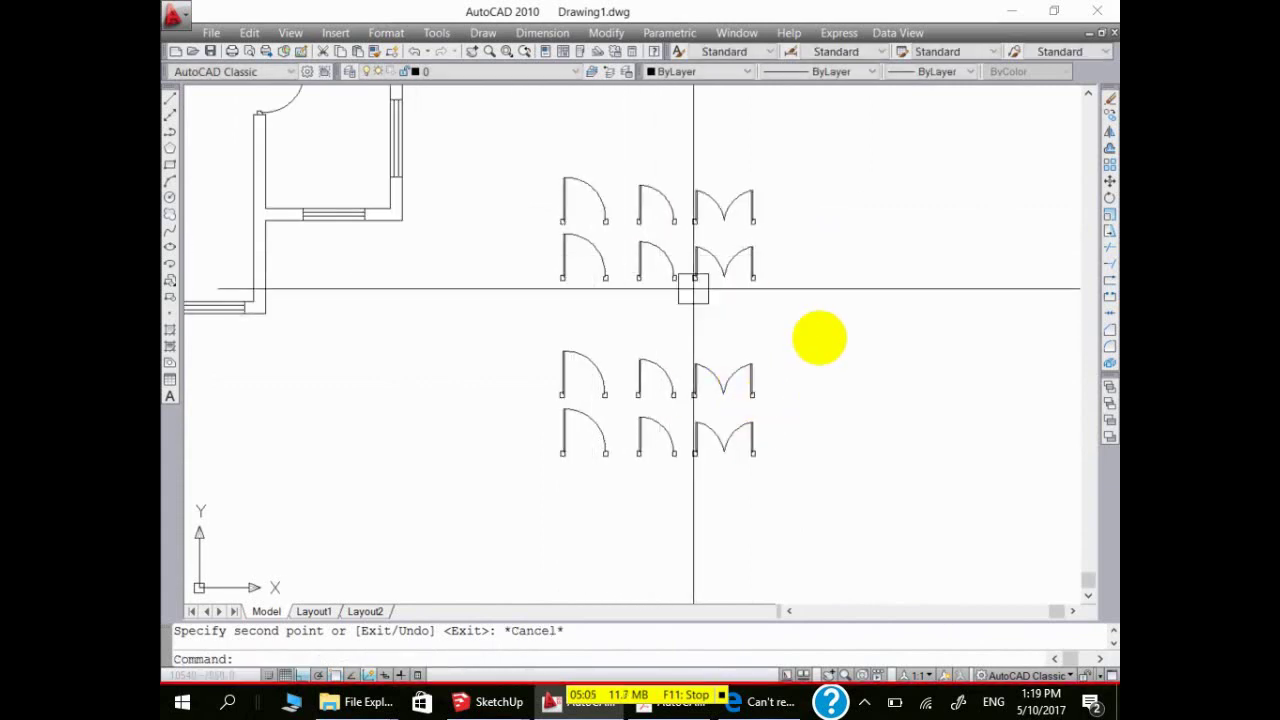
left_click(740, 222)
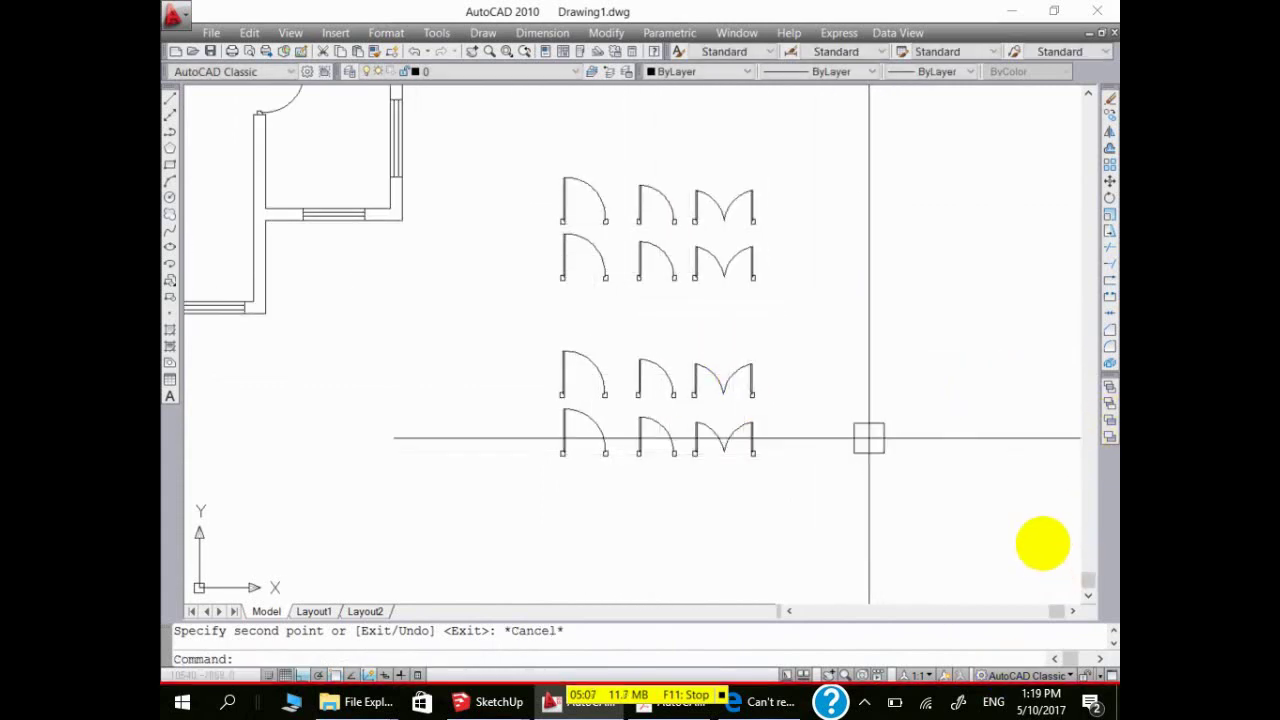
key("Escape")
scroll(660, 345, "up", 3)
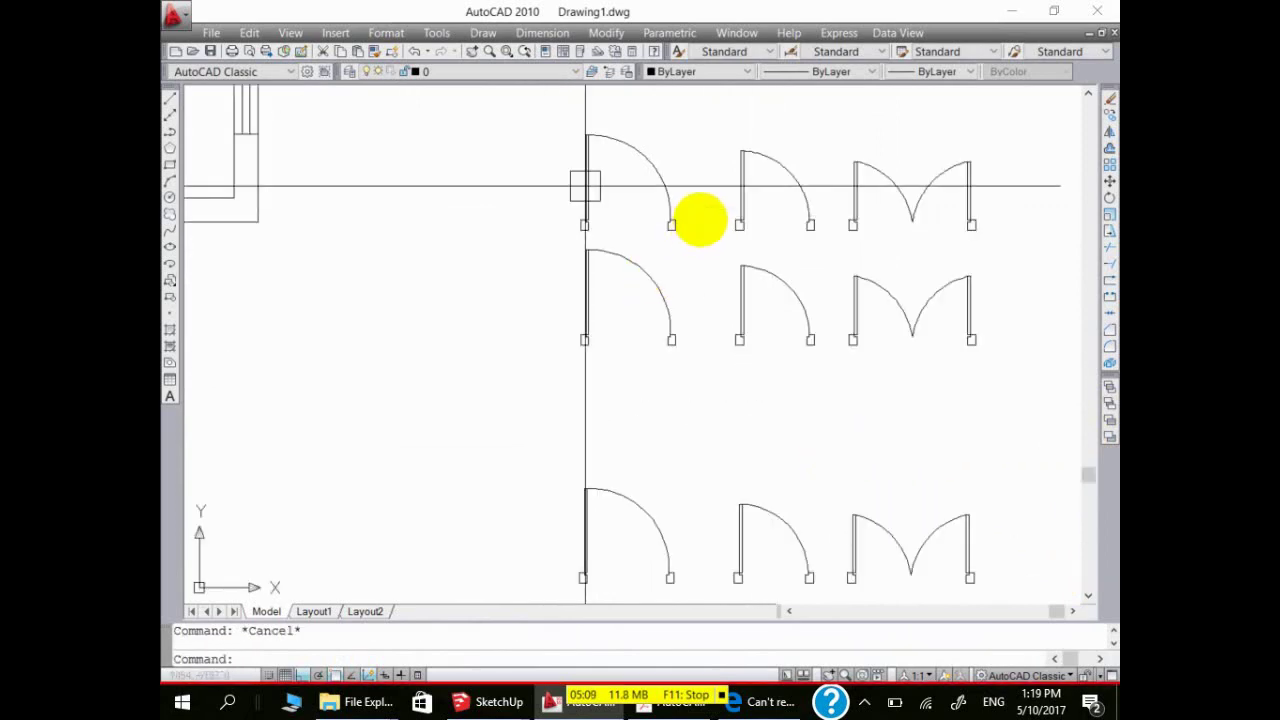
Start an in-place edit of the d-900 single door block.
scroll(640, 177, "up", 2)
left_click(643, 152)
right_click(641, 152)
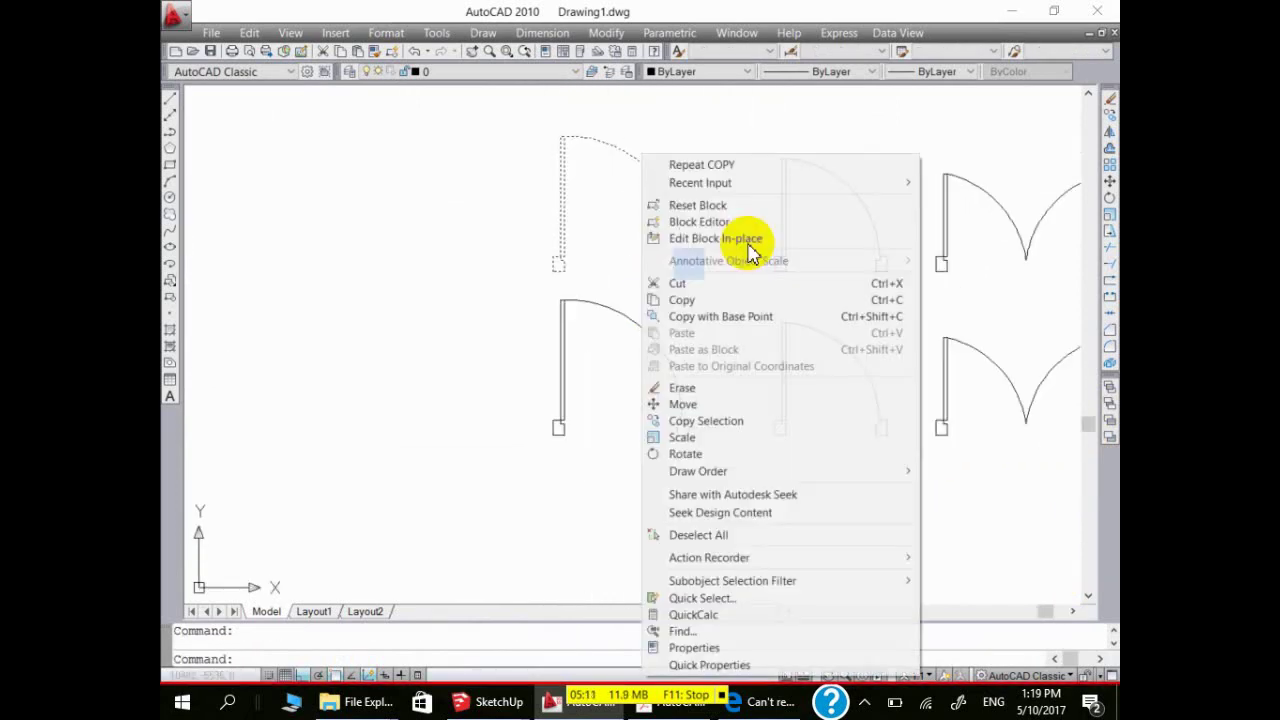
left_click(715, 238)
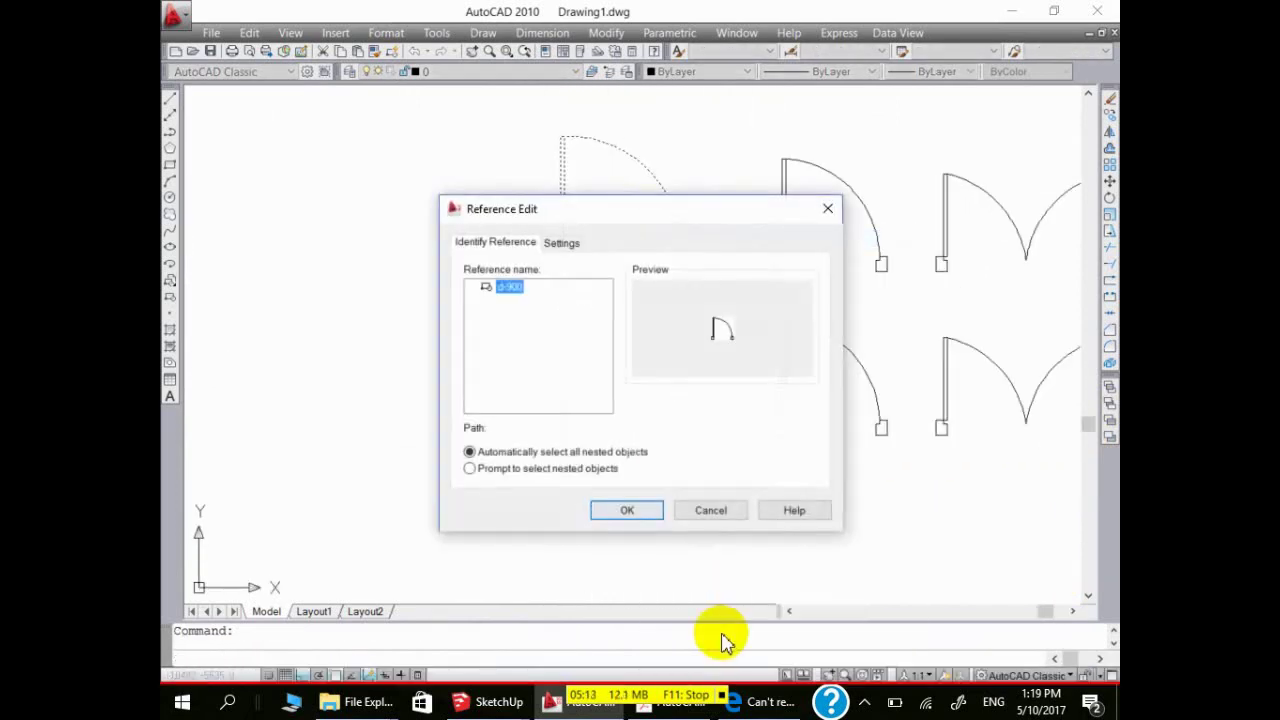
left_click(626, 509)
Stretch the swing arc's midpoint grip to flatten it into a near-straight line.
scroll(668, 260, "up", 2)
left_click(646, 188)
left_click(643, 162)
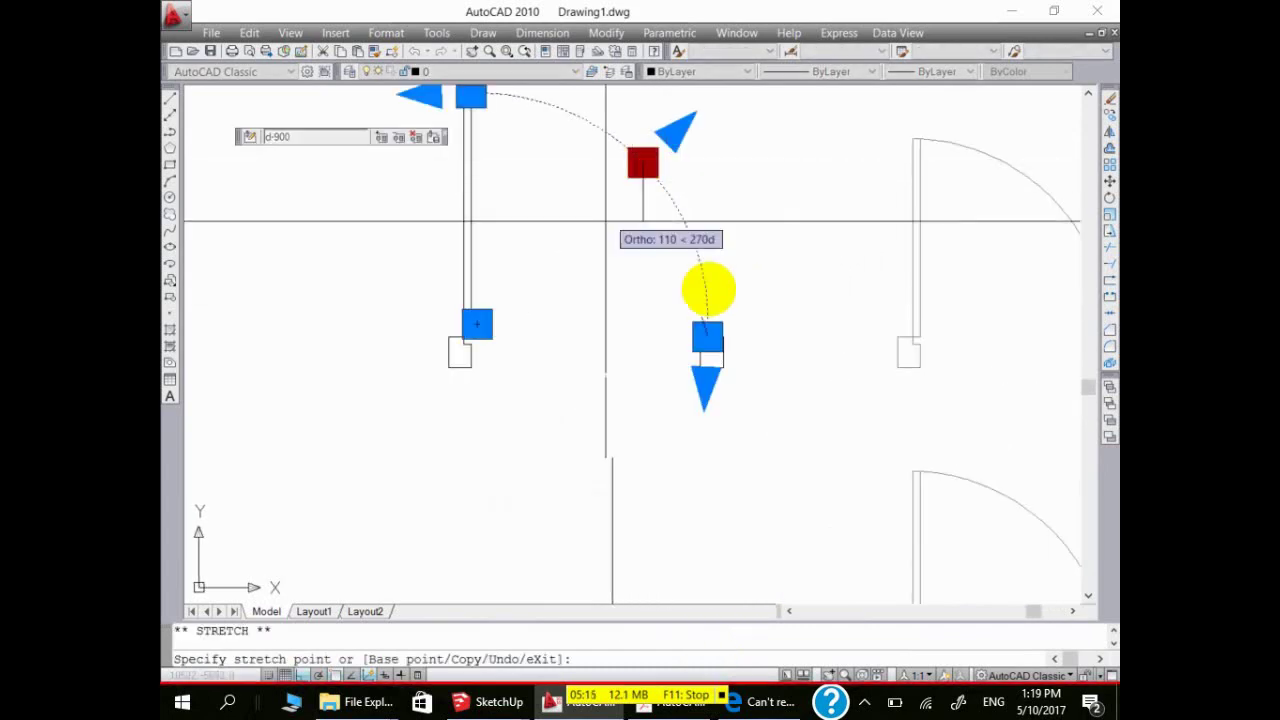
left_click(603, 202)
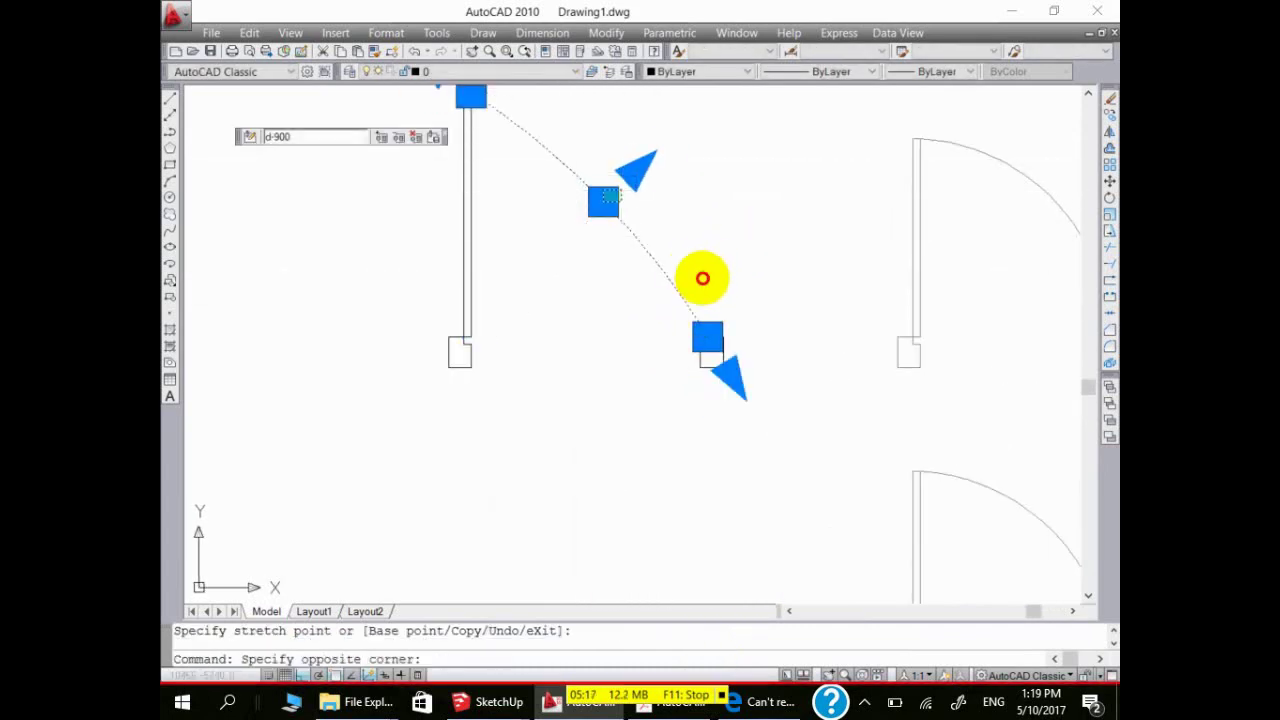
left_click(603, 202)
key("Escape")
key("Escape")
Close the reference edit session and save the changes to the d-900 block.
right_click(640, 165)
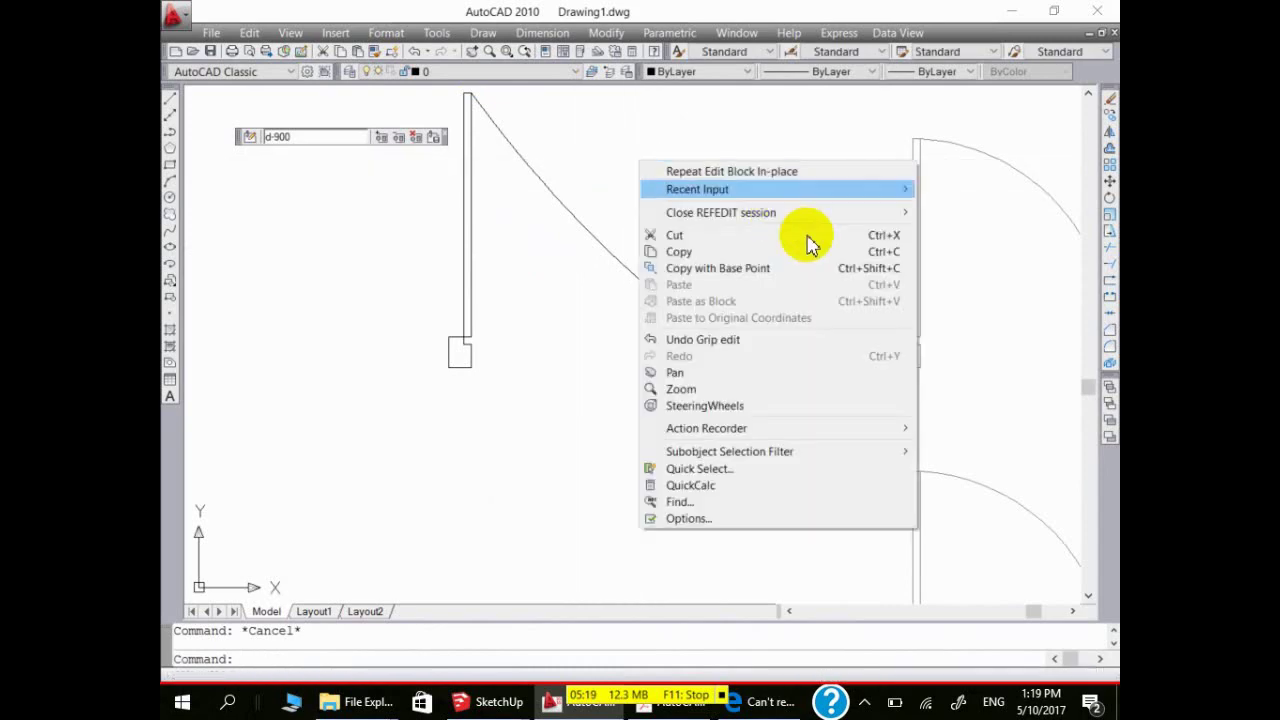
left_click(540, 213)
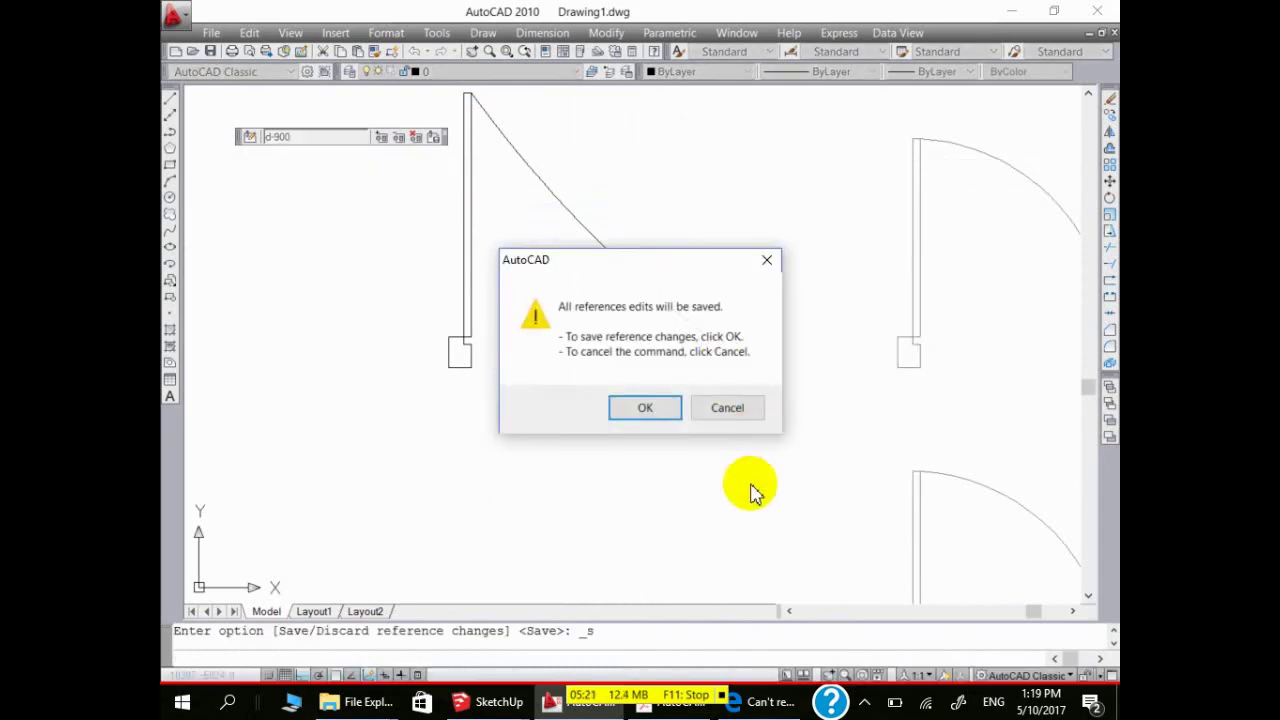
key("Return")
scroll(725, 322, "down", 3)
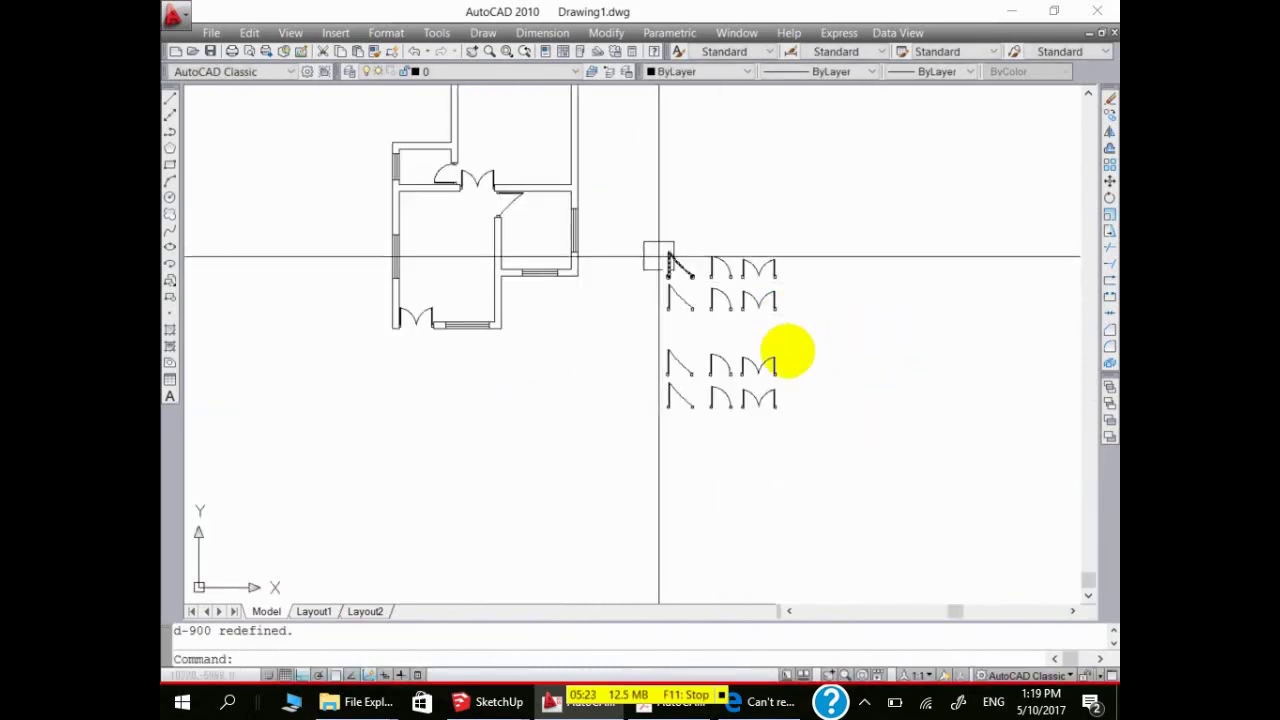
scroll(585, 248, "up", 4)
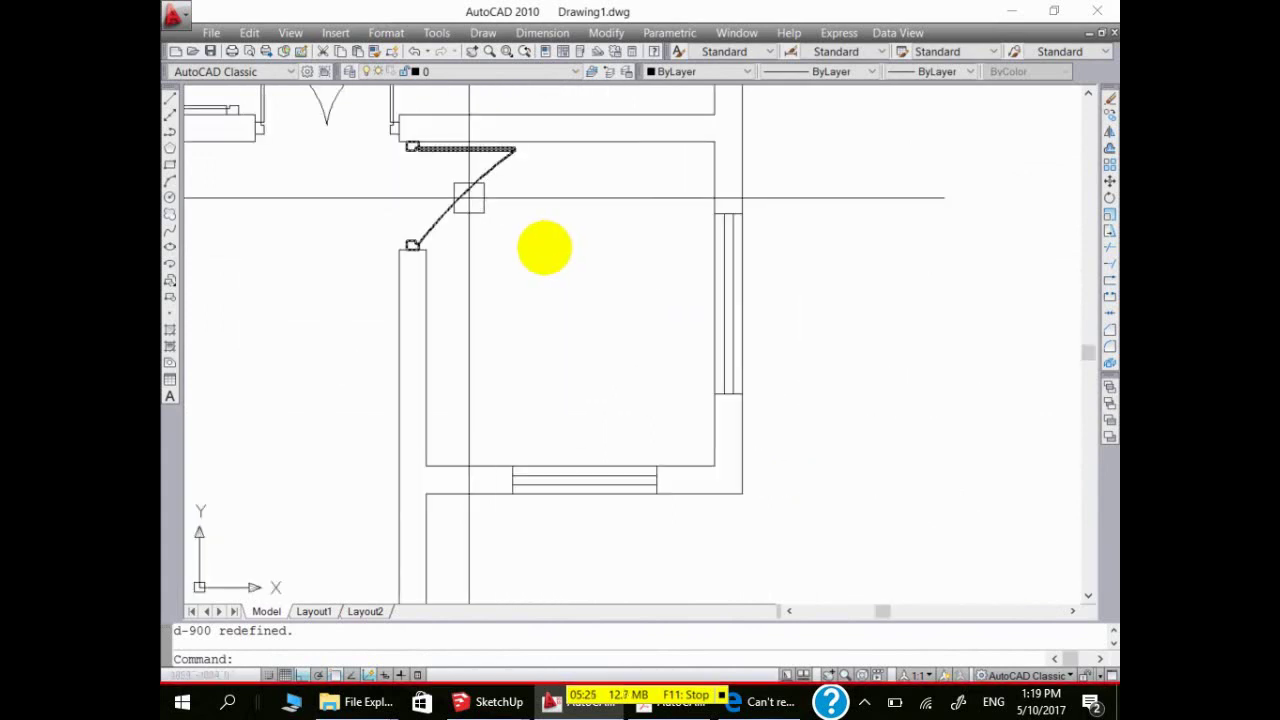
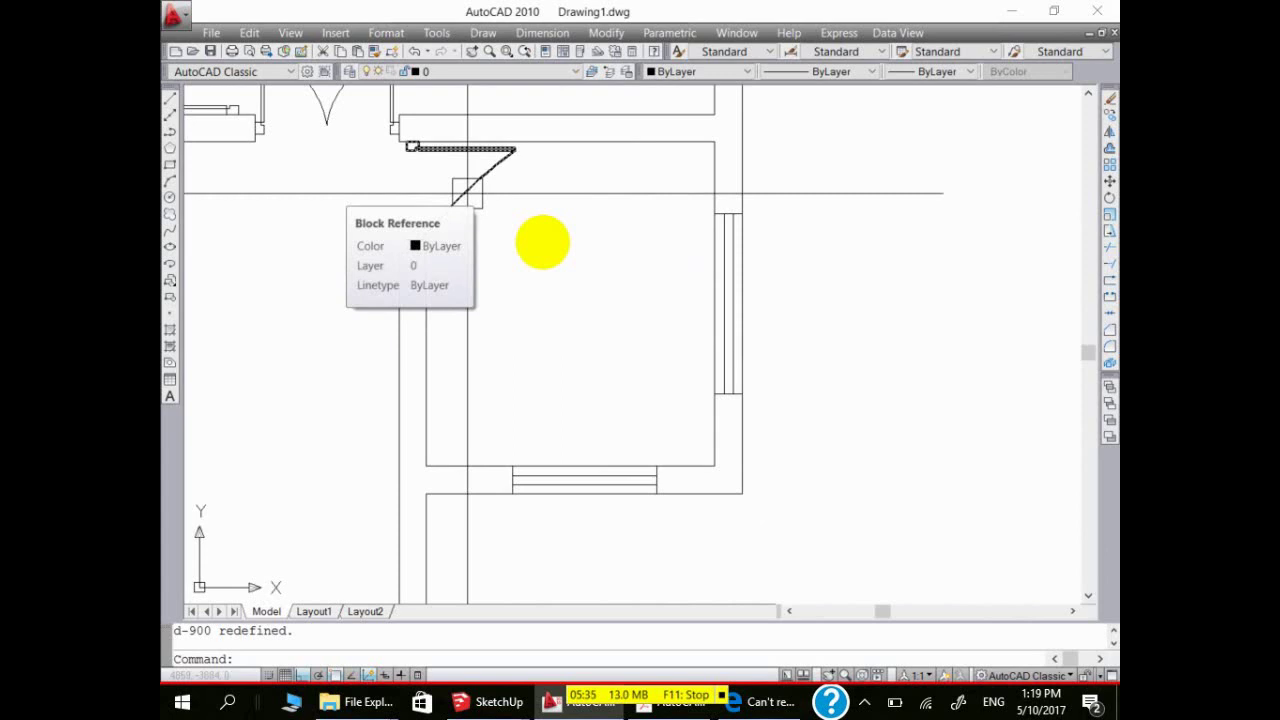
Undo the door block redefinition and in-place block edit, then zoom out over the plan.
key("ctrl+z")
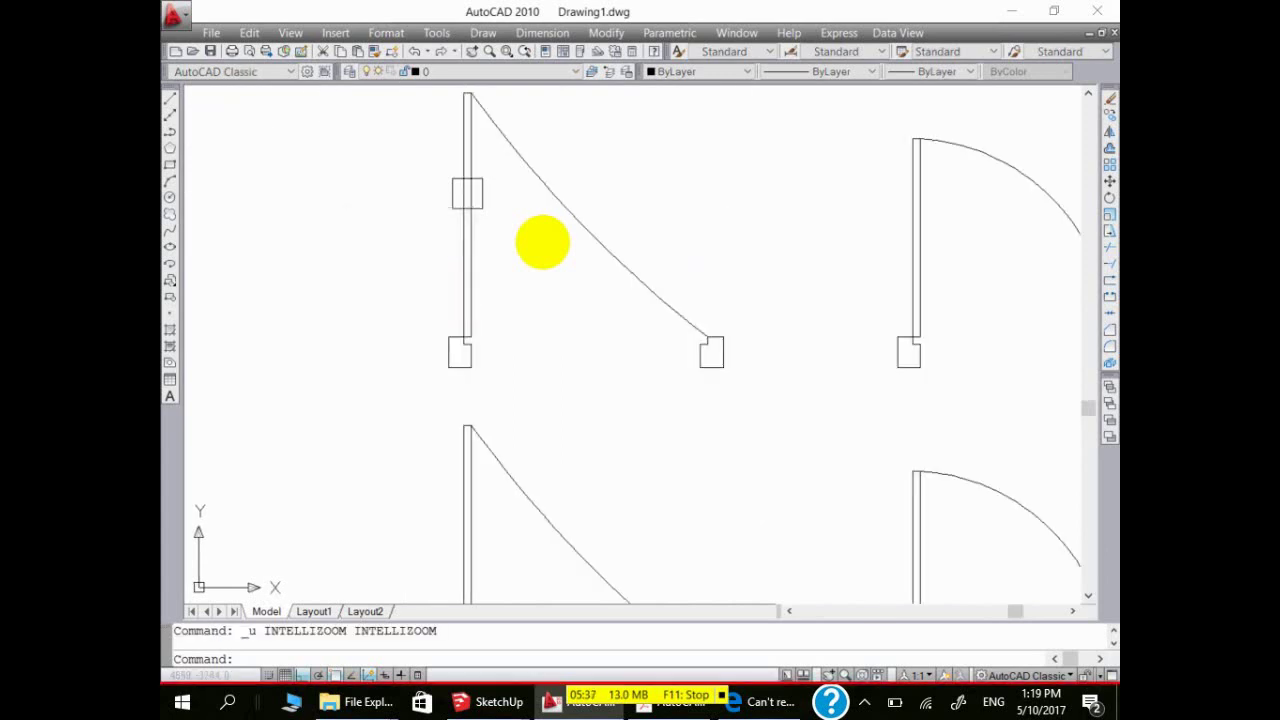
key("ctrl+z")
key("ctrl+z")
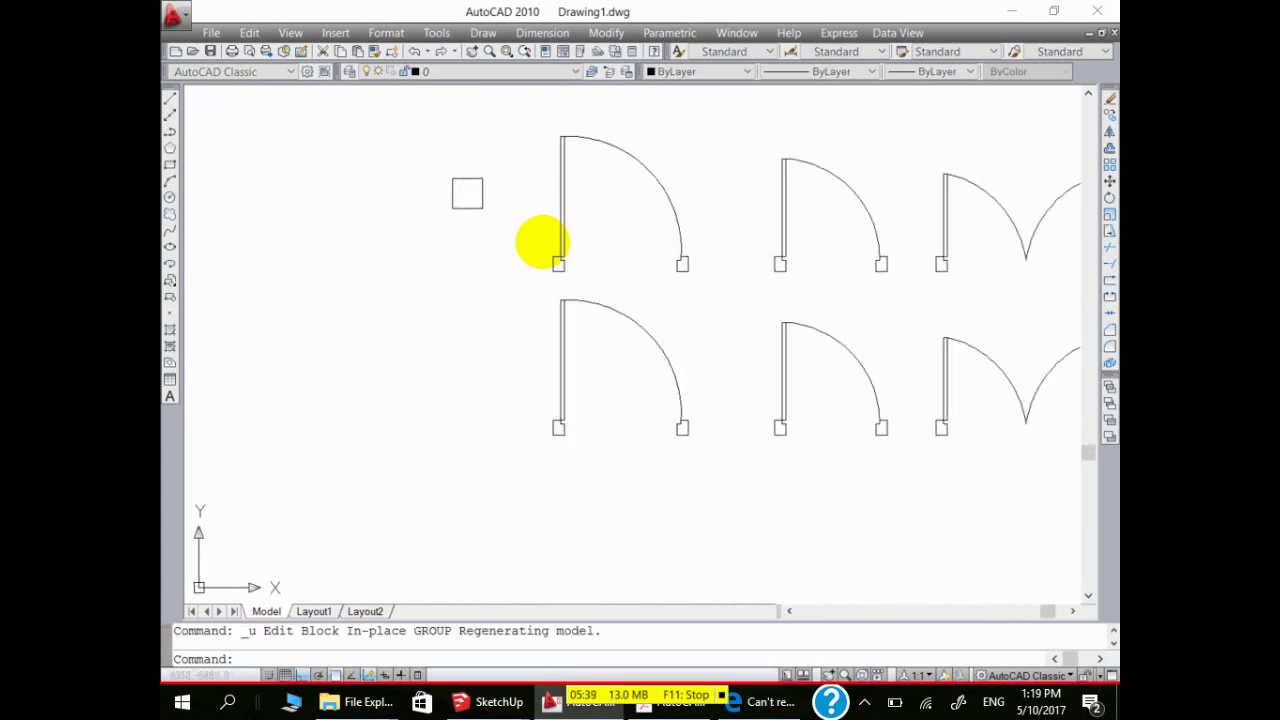
scroll(680, 335, "down", 5)
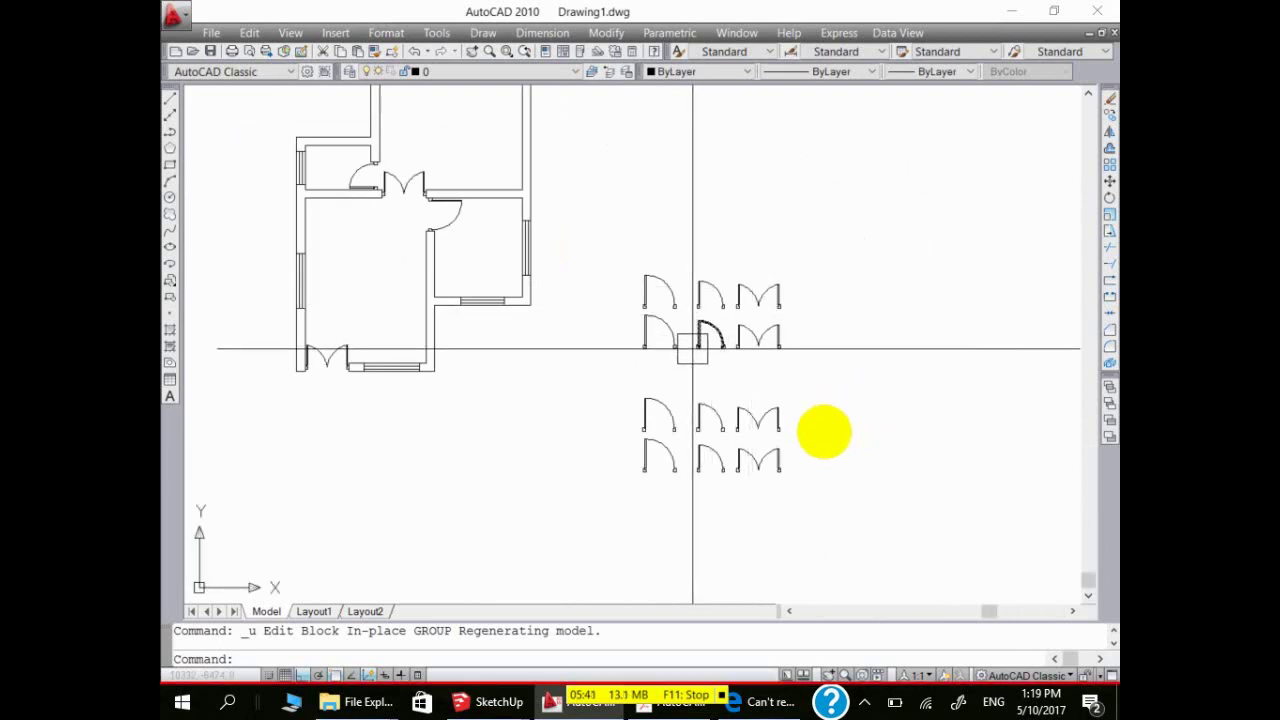
scroll(329, 457, "up", 2)
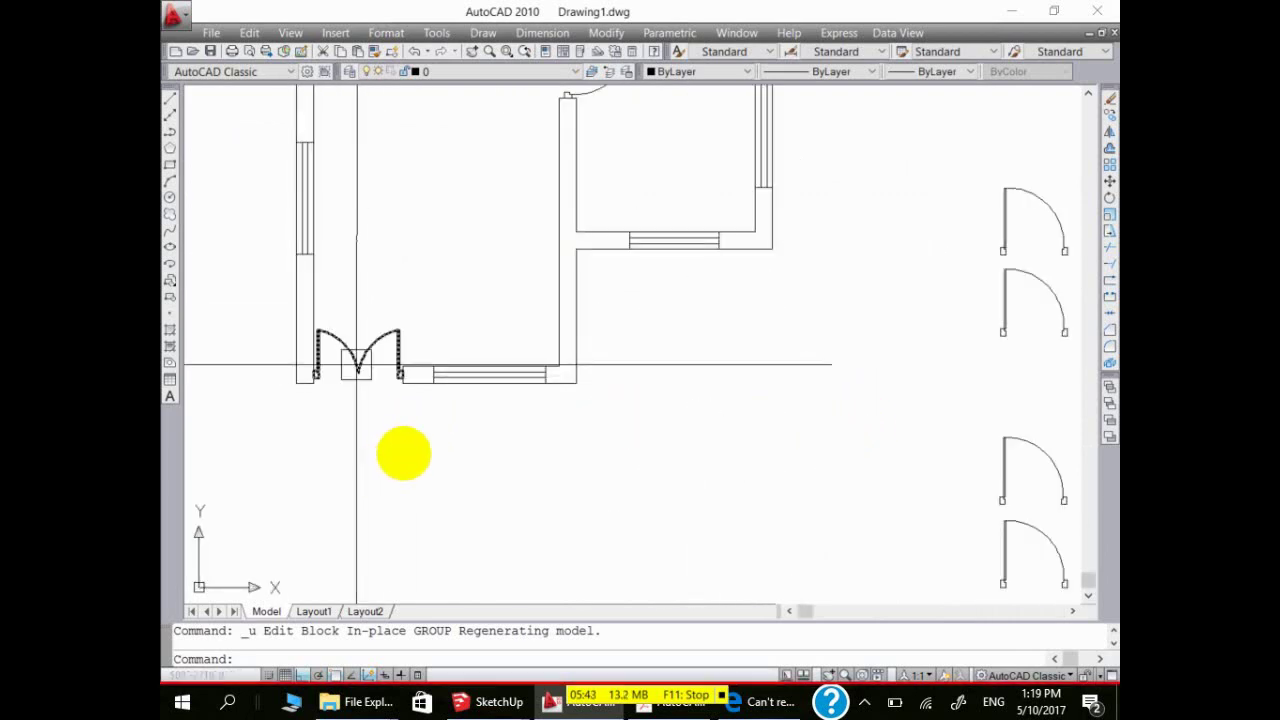
scroll(706, 493, "down", 1)
scroll(686, 334, "up", 2)
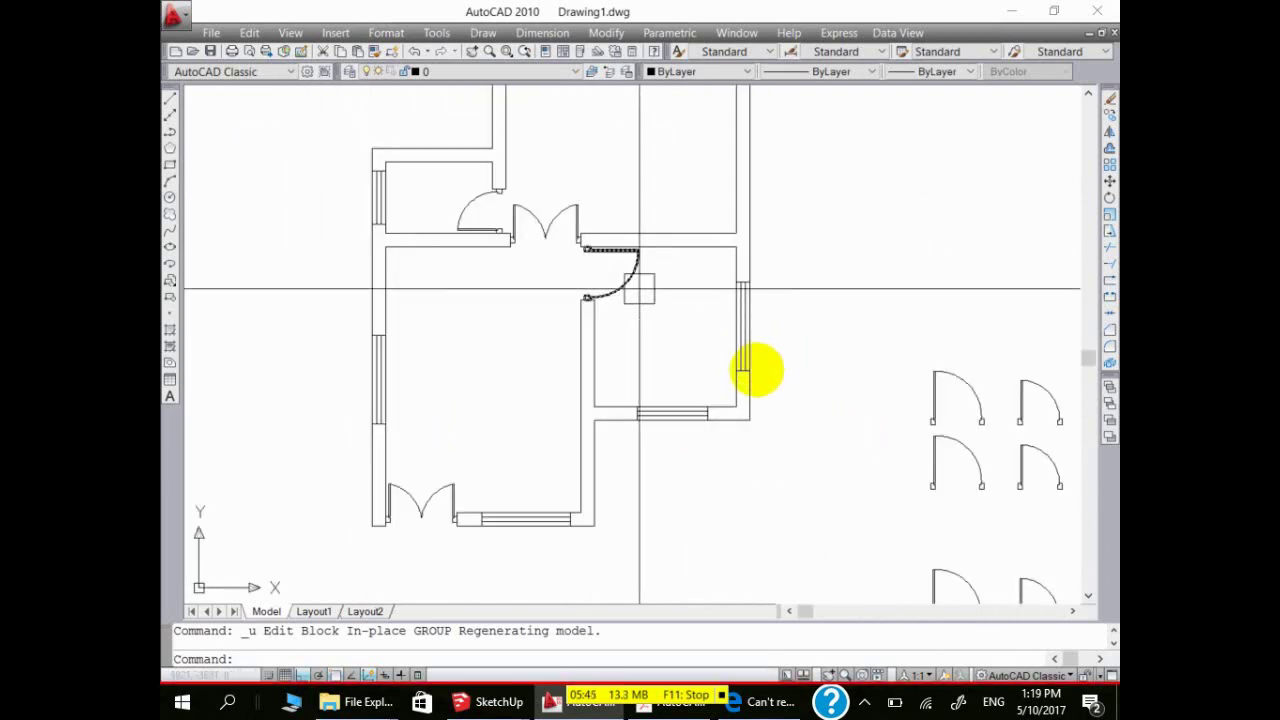
scroll(754, 366, "up", 2)
scroll(614, 262, "up", 1)
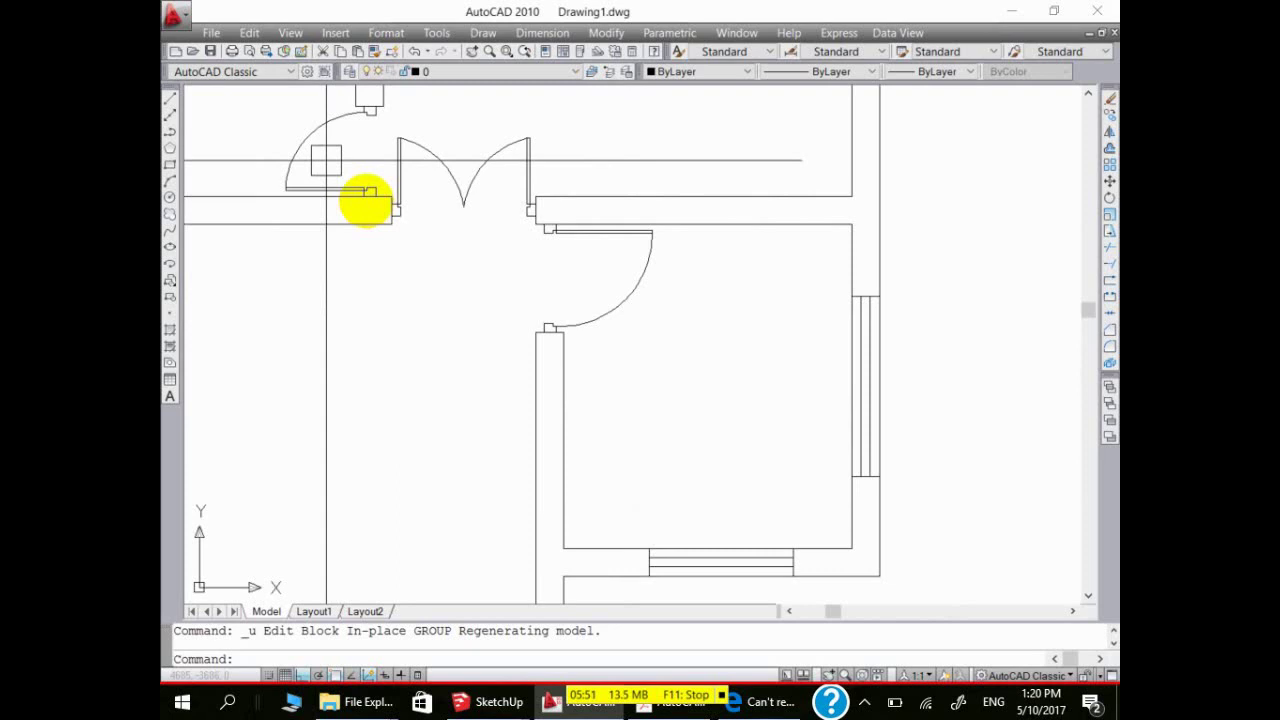
scroll(531, 300, "up", 1)
scroll(654, 277, "up", 2)
scroll(537, 371, "up", 2)
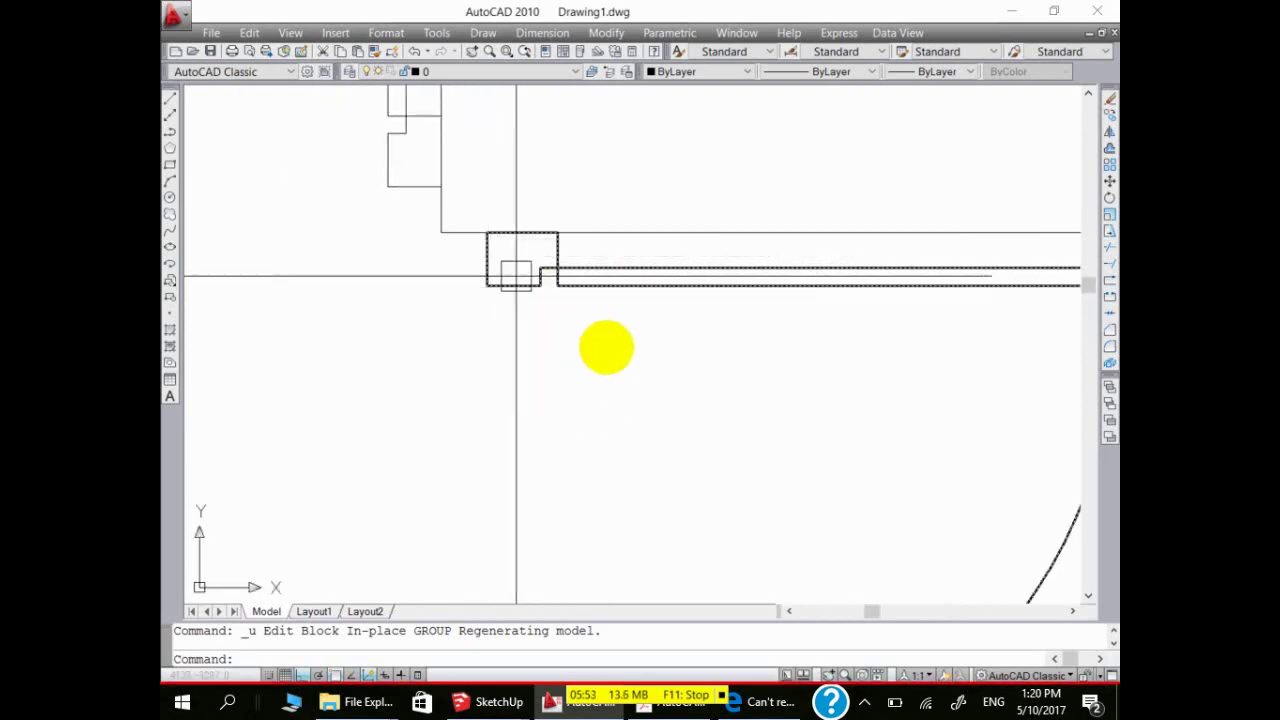
scroll(517, 274, "down", 3)
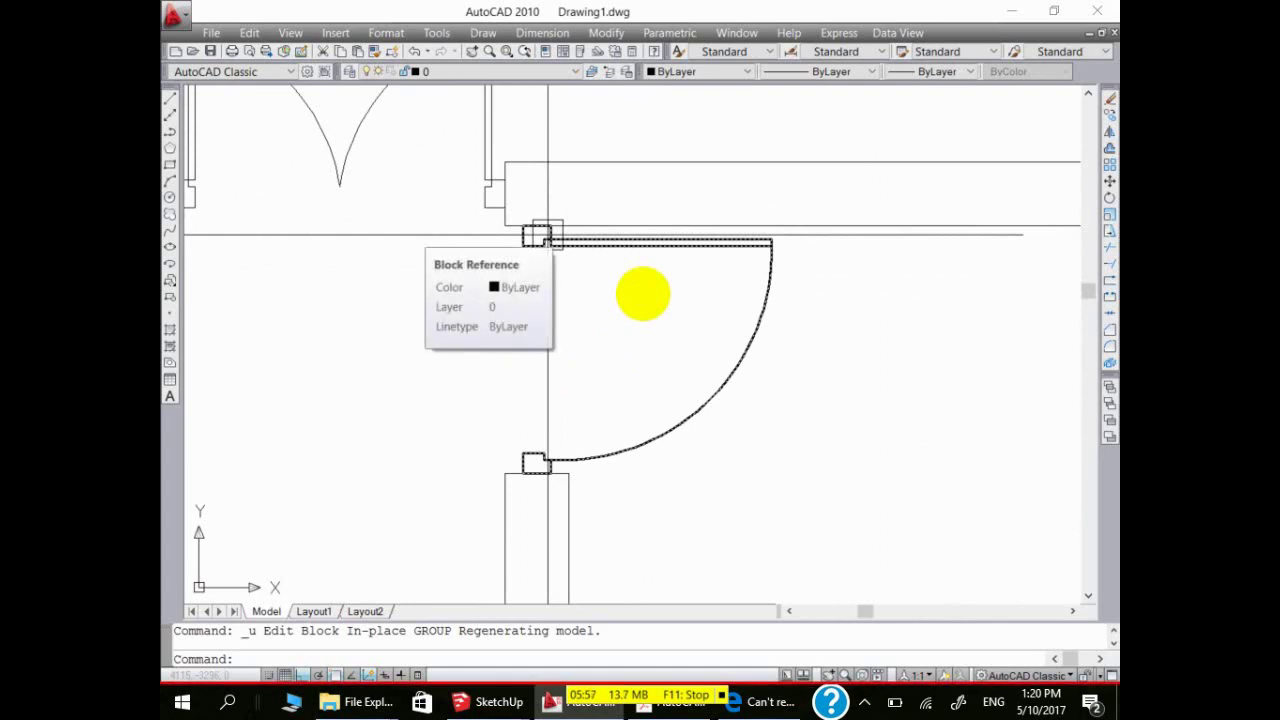
scroll(547, 234, "down", 2)
scroll(543, 229, "down", 3)
scroll(614, 257, "down", 3)
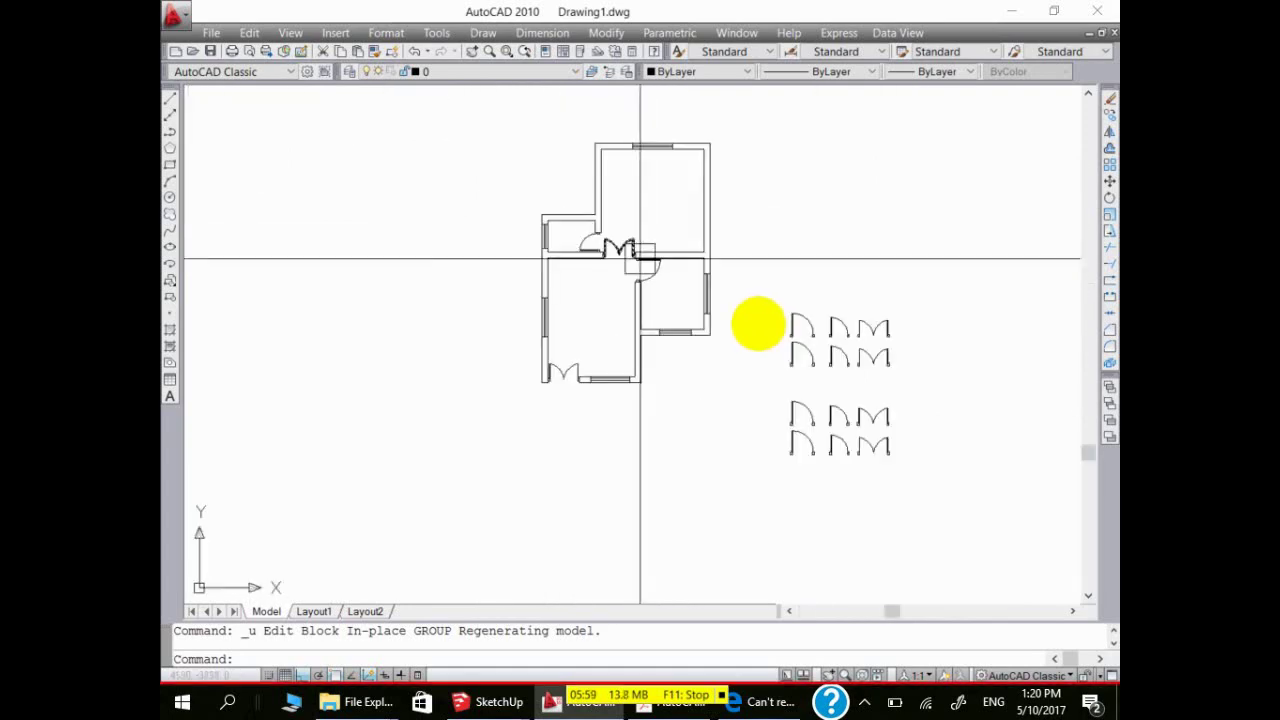
scroll(472, 126, "up", 1)
Copy the whole house plan and place the duplicate beside the original.
left_click(474, 107)
left_click(728, 524)
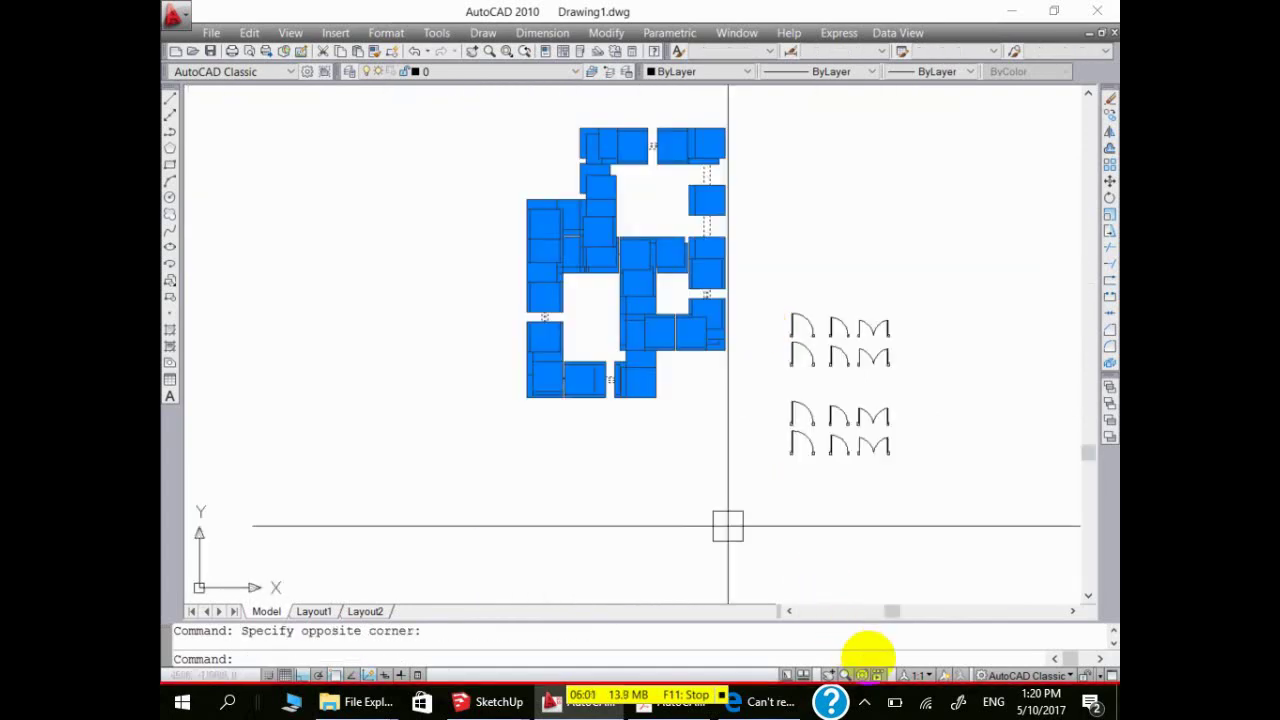
type("co")
key("Return")
left_click(730, 524)
scroll(700, 466, "down", 2)
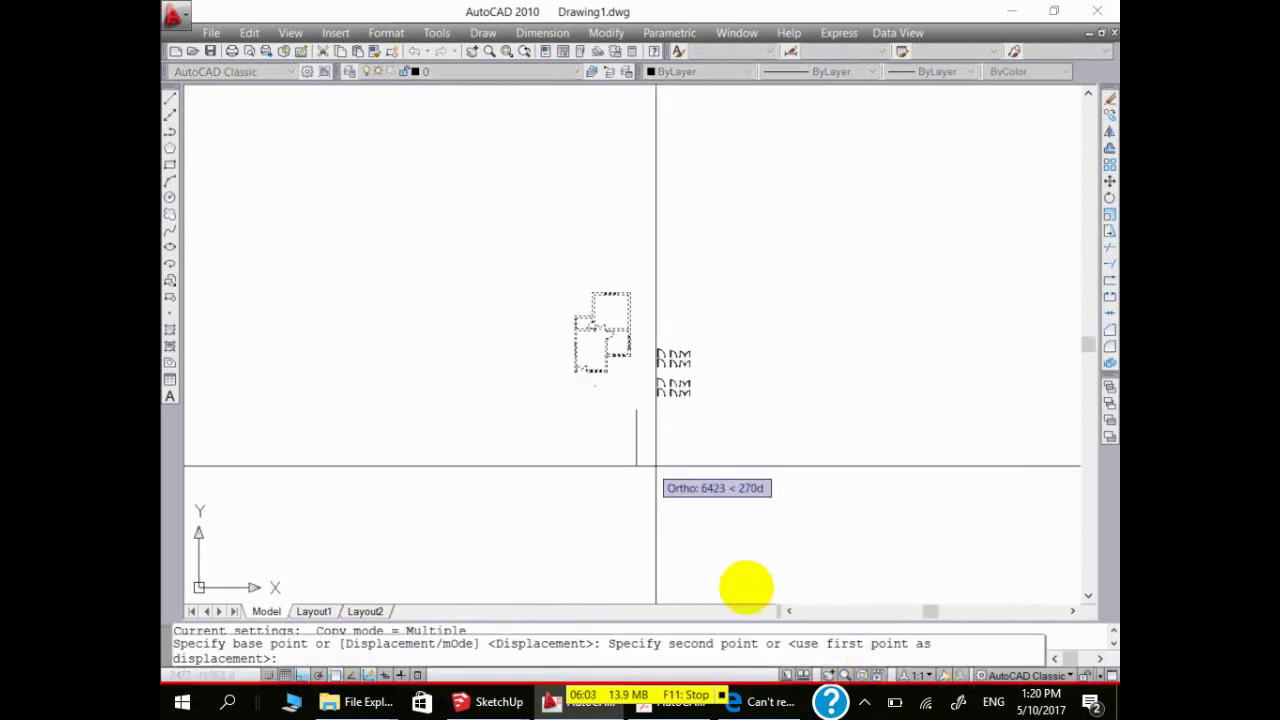
scroll(499, 478, "down", 2)
left_click(468, 445)
key("Escape")
scroll(443, 351, "up", 5)
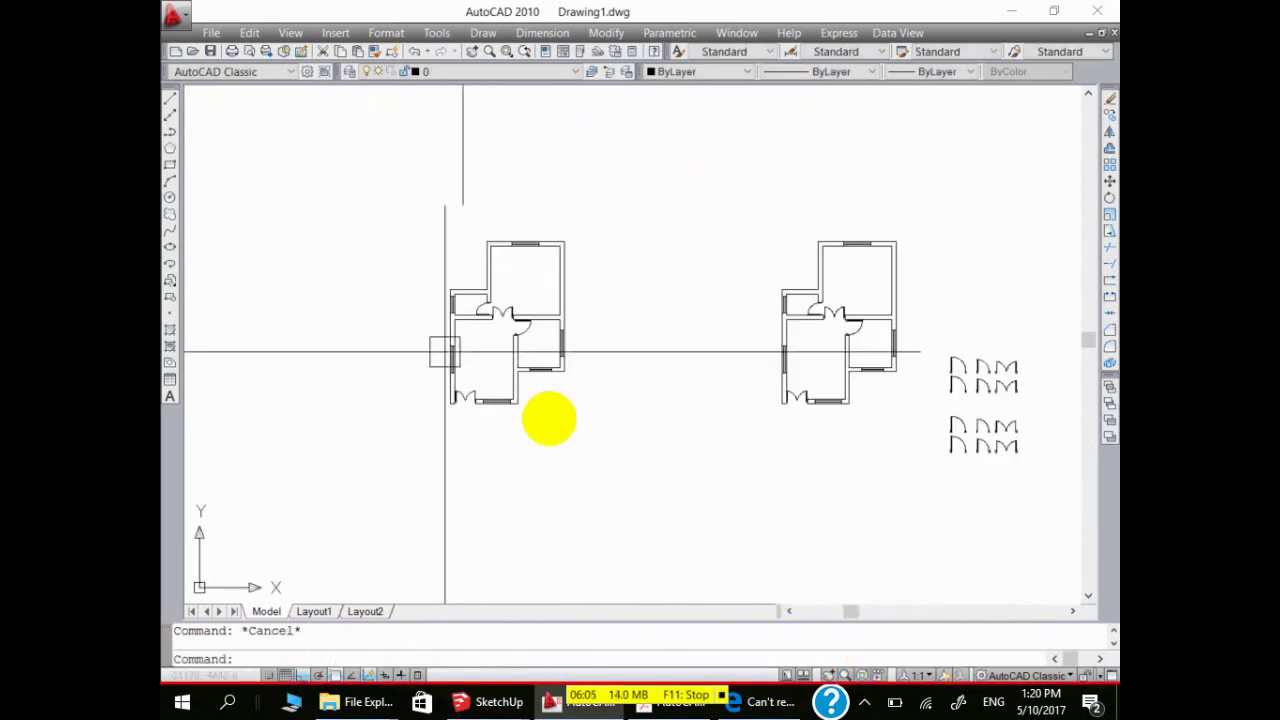
scroll(536, 272, "up", 4)
Erase the single door left of the double door and pick the swing door to reuse.
left_click(431, 272)
type("e")
key("Return")
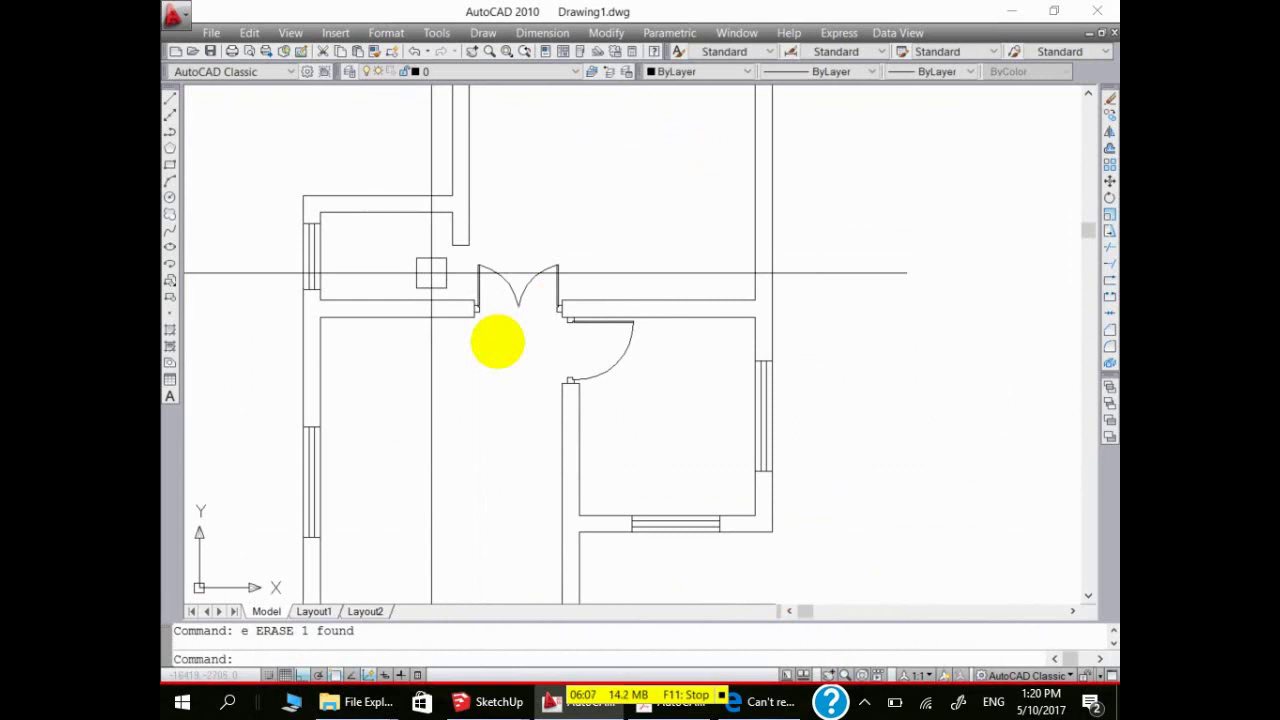
scroll(600, 390, "up", 3)
left_click(621, 347)
type("c")
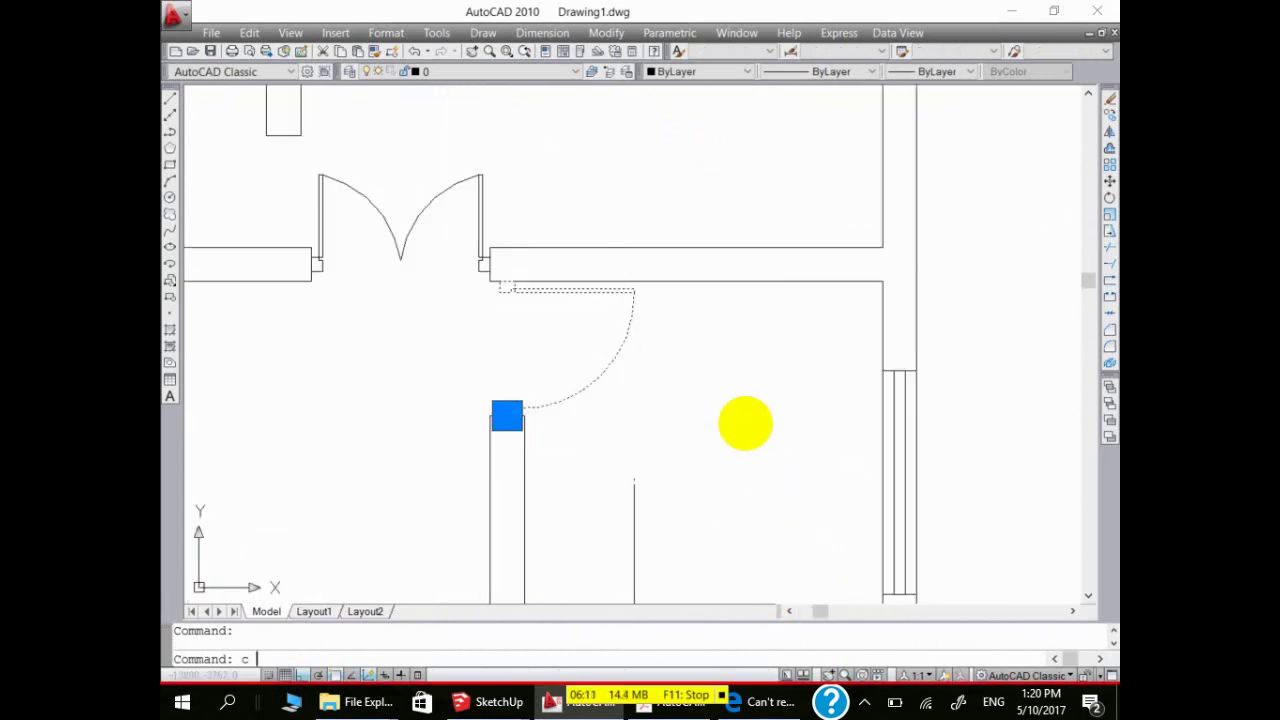
Copy the single swing door into the opening beside the double door.
key("Return")
scroll(470, 416, "up", 3)
left_click(548, 410)
scroll(606, 357, "down", 4)
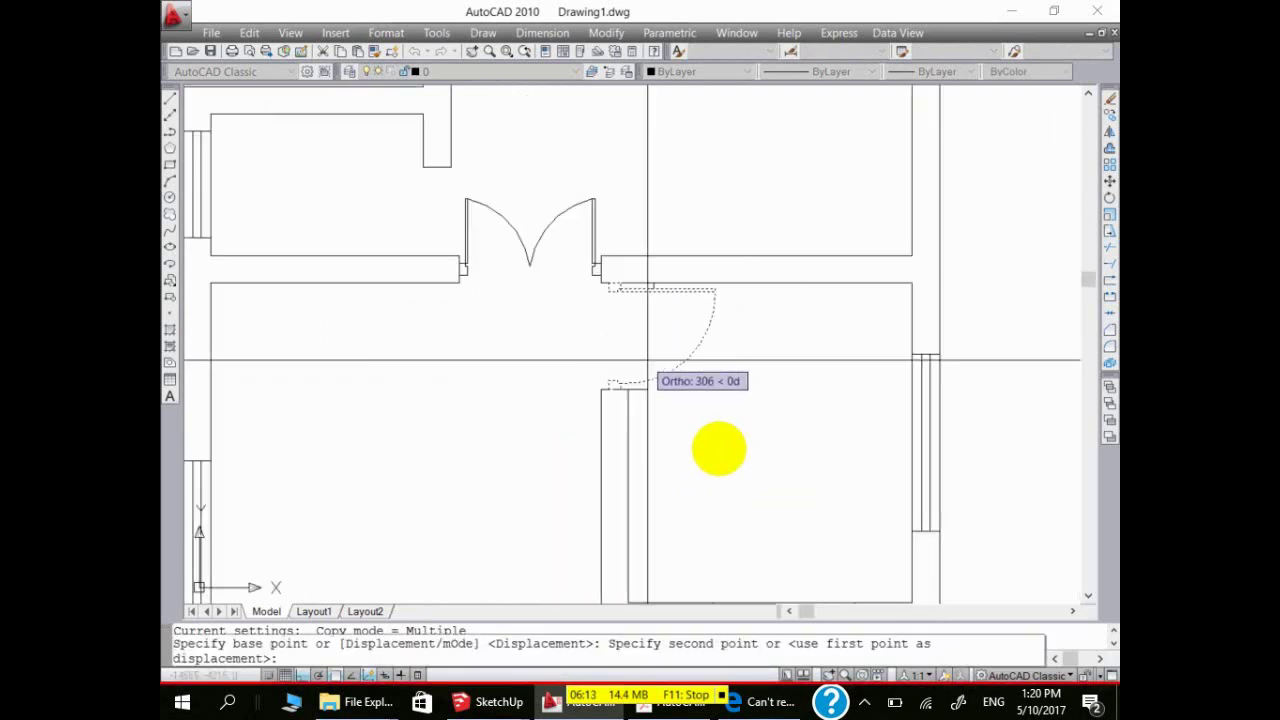
scroll(446, 167, "up", 2)
left_click(440, 179)
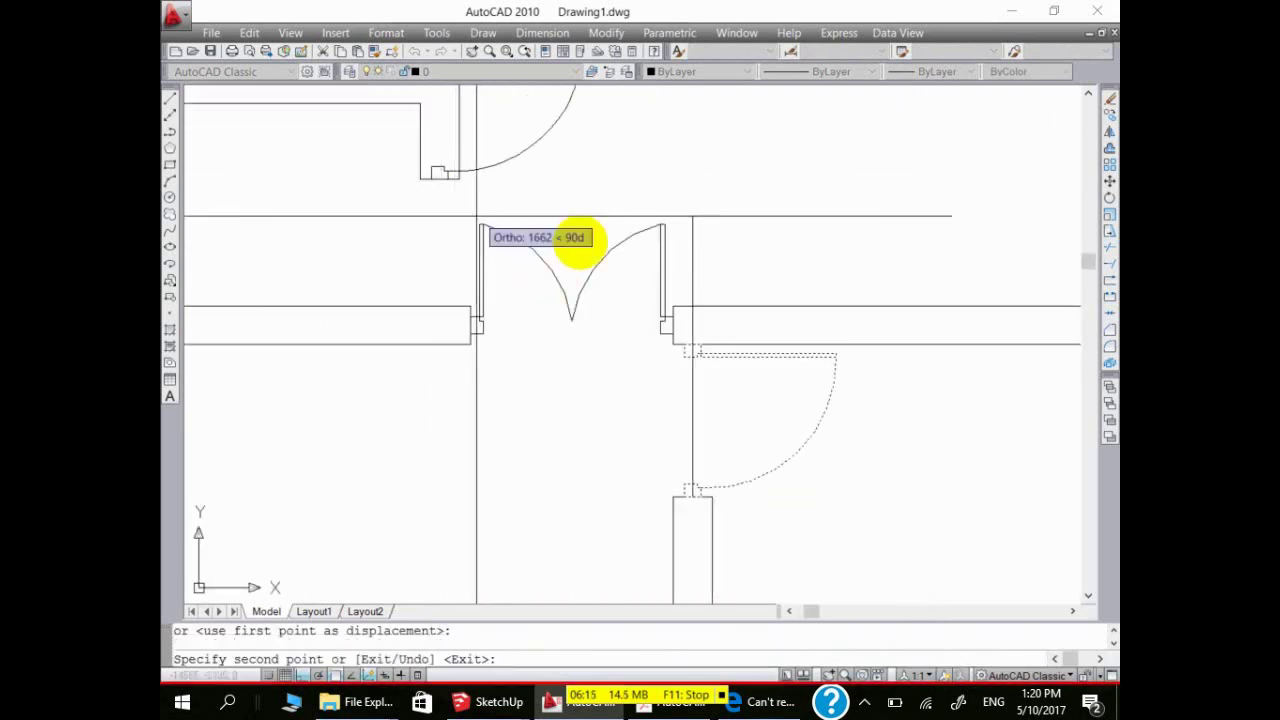
key("Return")
key("Return")
Rotate the copied door about its hinge point to fit the wall opening.
scroll(430, 170, "up", 4)
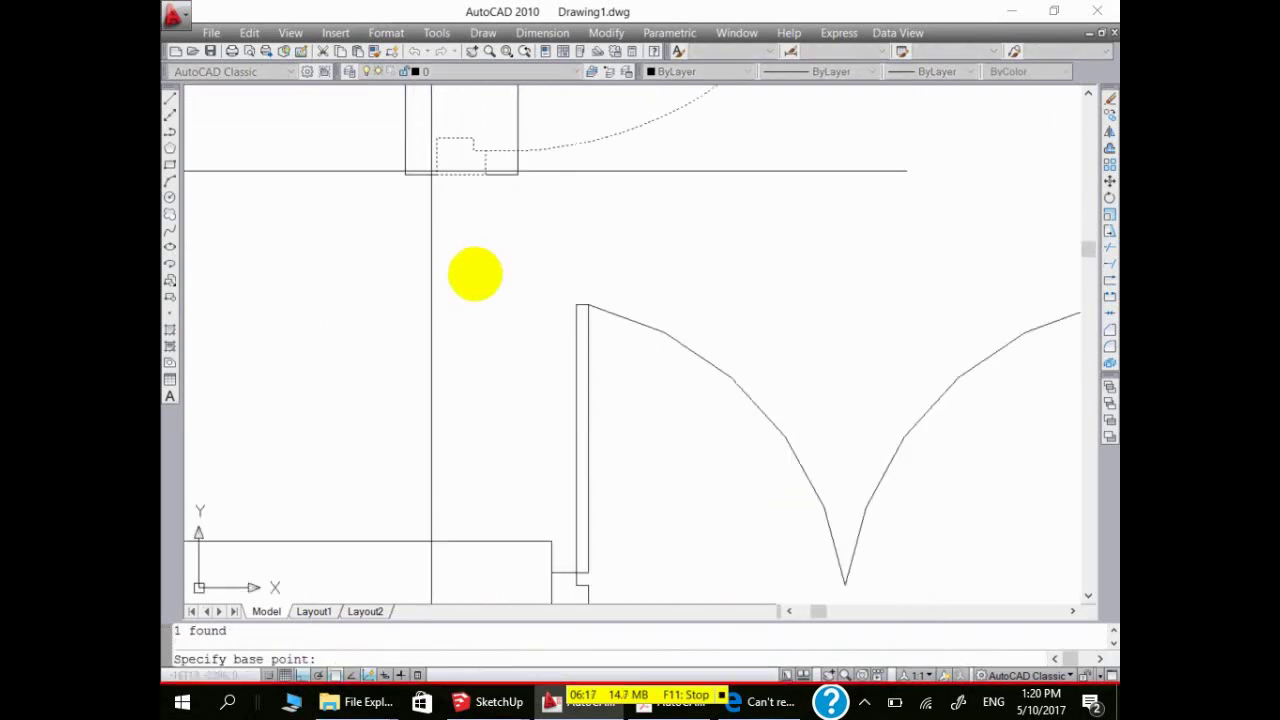
left_click(466, 180)
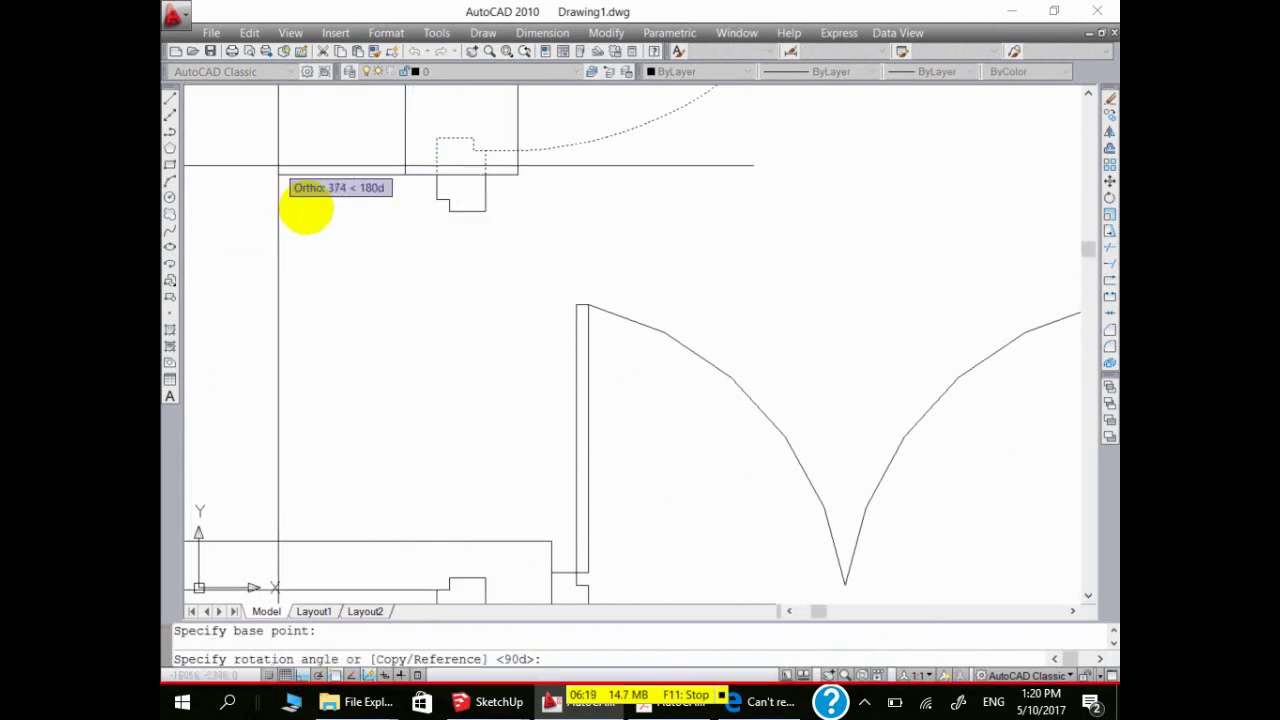
scroll(600, 263, "down", 4)
left_click(592, 263)
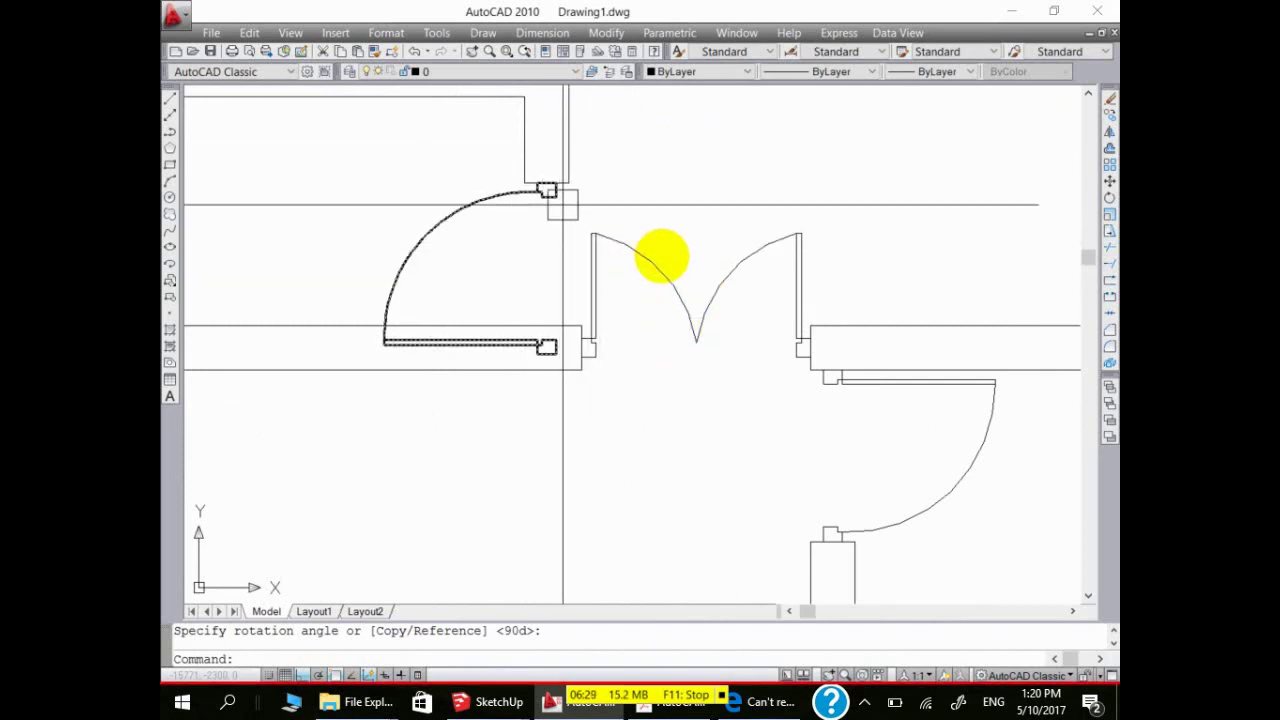
Scale the copied door by reference to a new length of 750 to fill its opening.
left_click(460, 220)
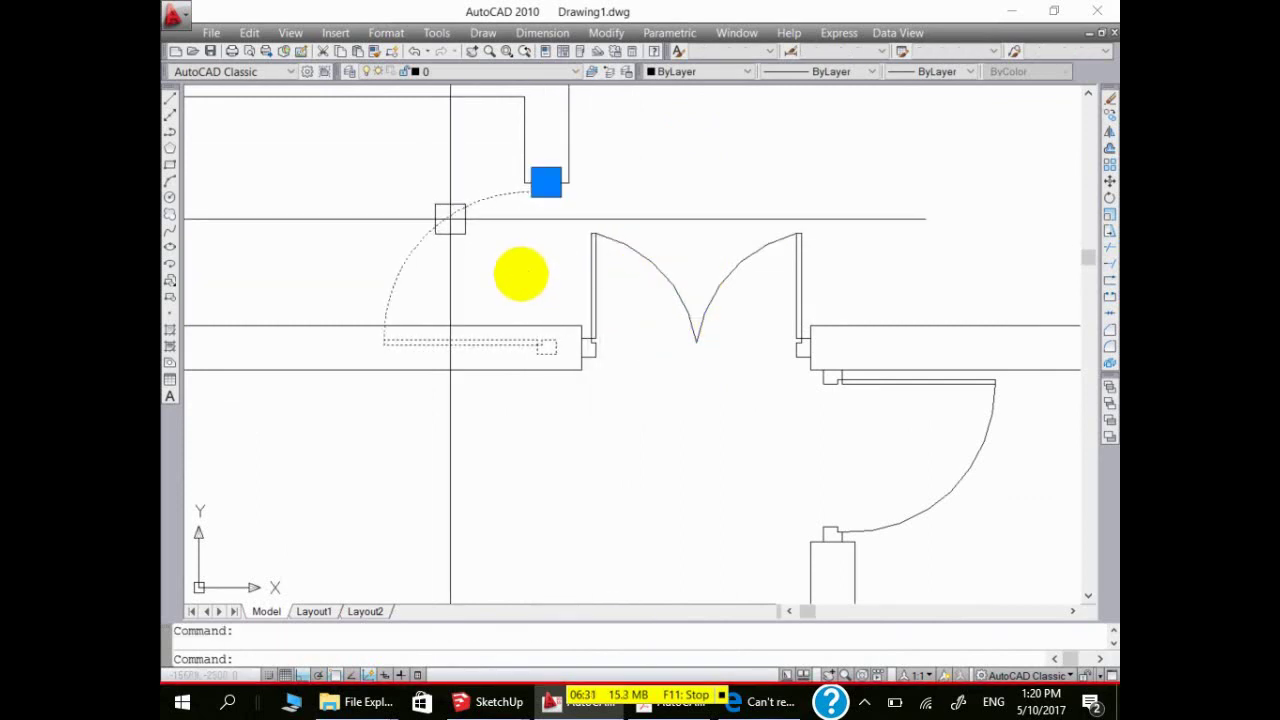
type("sc")
key("Return")
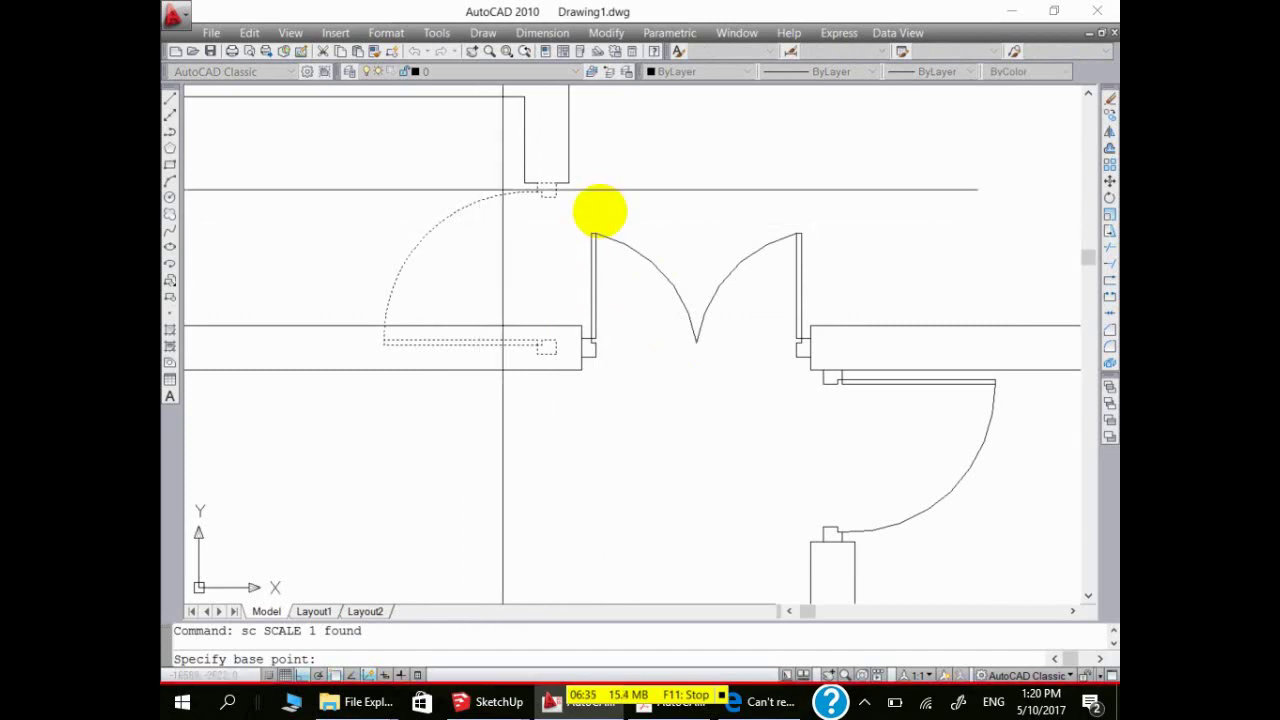
scroll(597, 209, "up", 4)
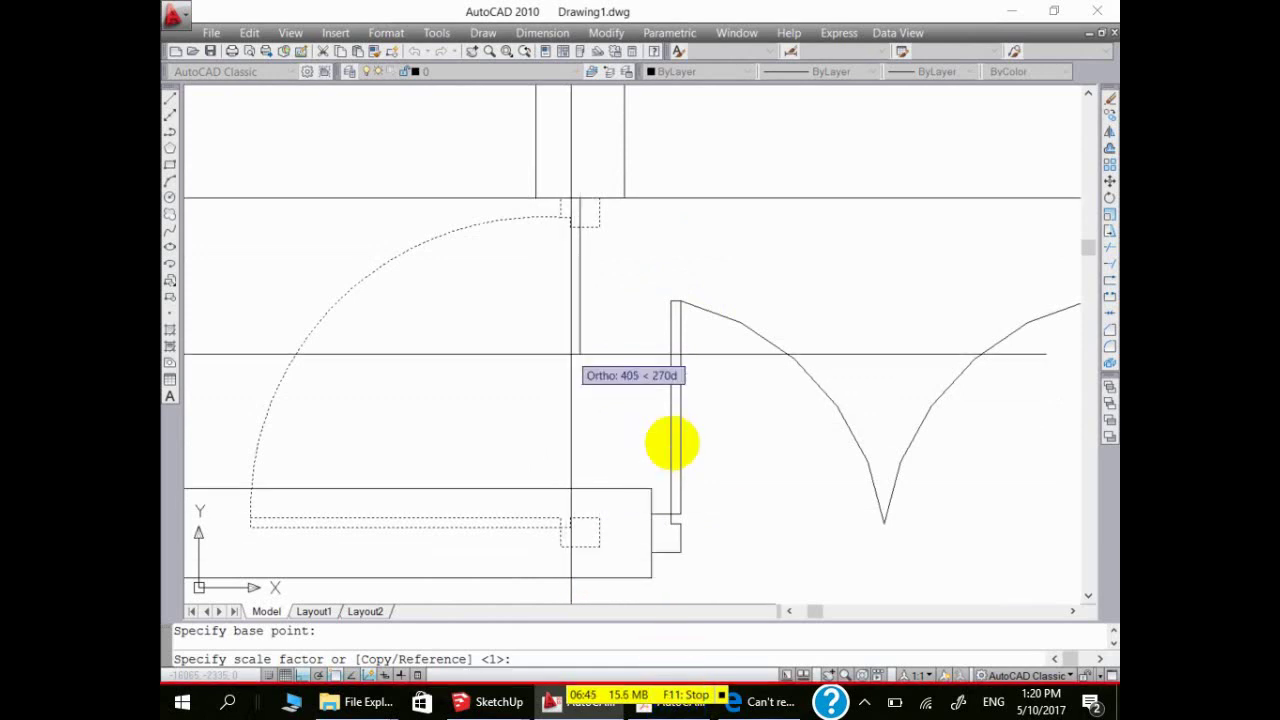
type("r")
key("Return")
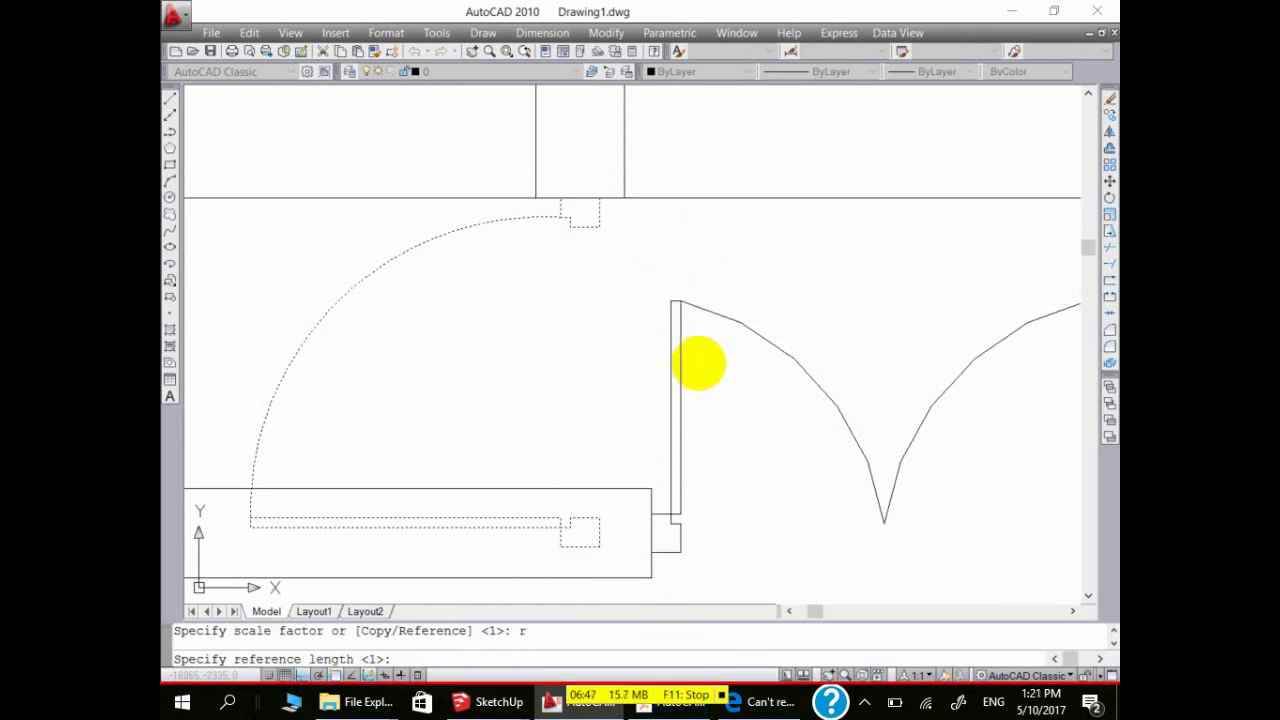
left_click(582, 198)
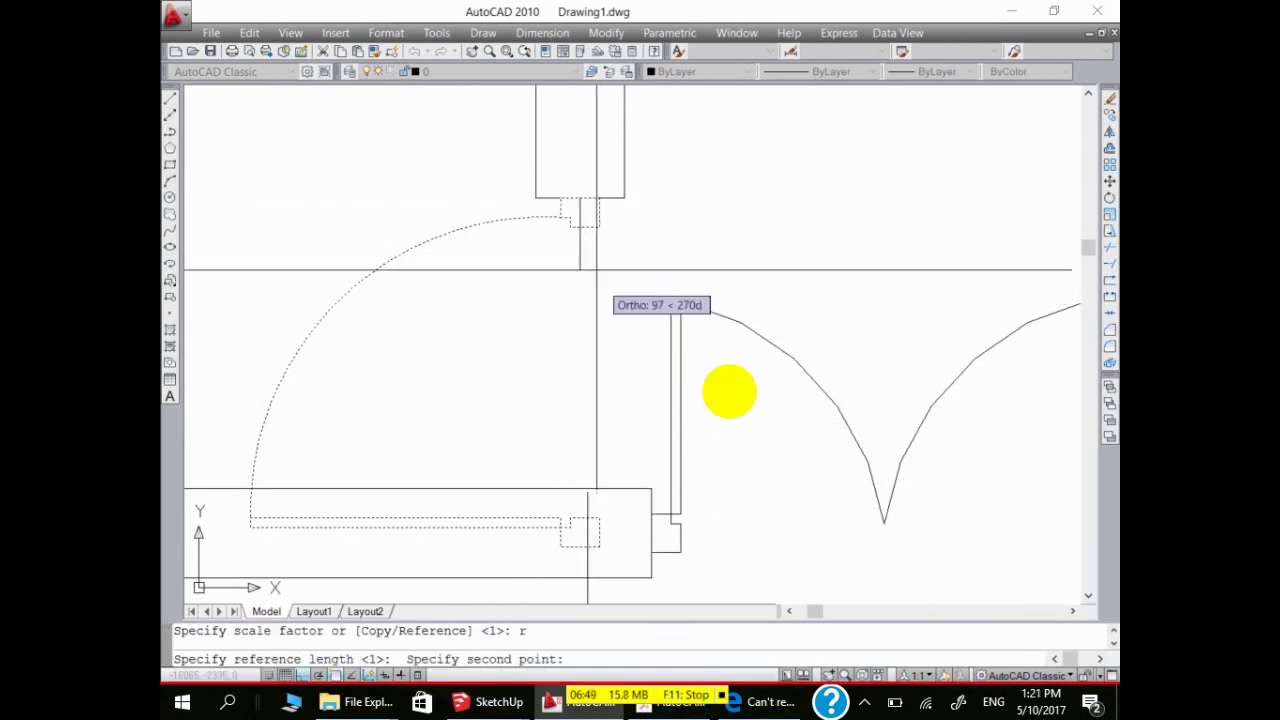
scroll(597, 269, "up", 2)
scroll(571, 546, "up", 2)
left_click(570, 546)
type("750")
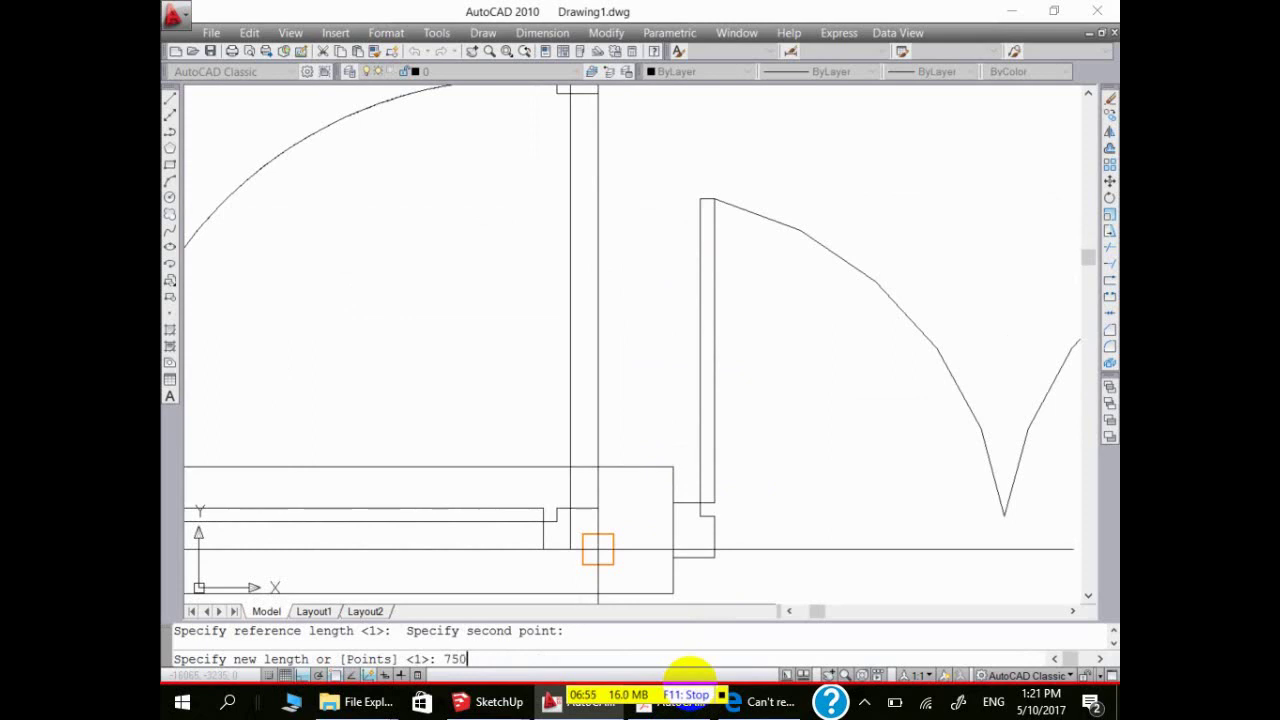
key("Return")
scroll(675, 416, "down", 3)
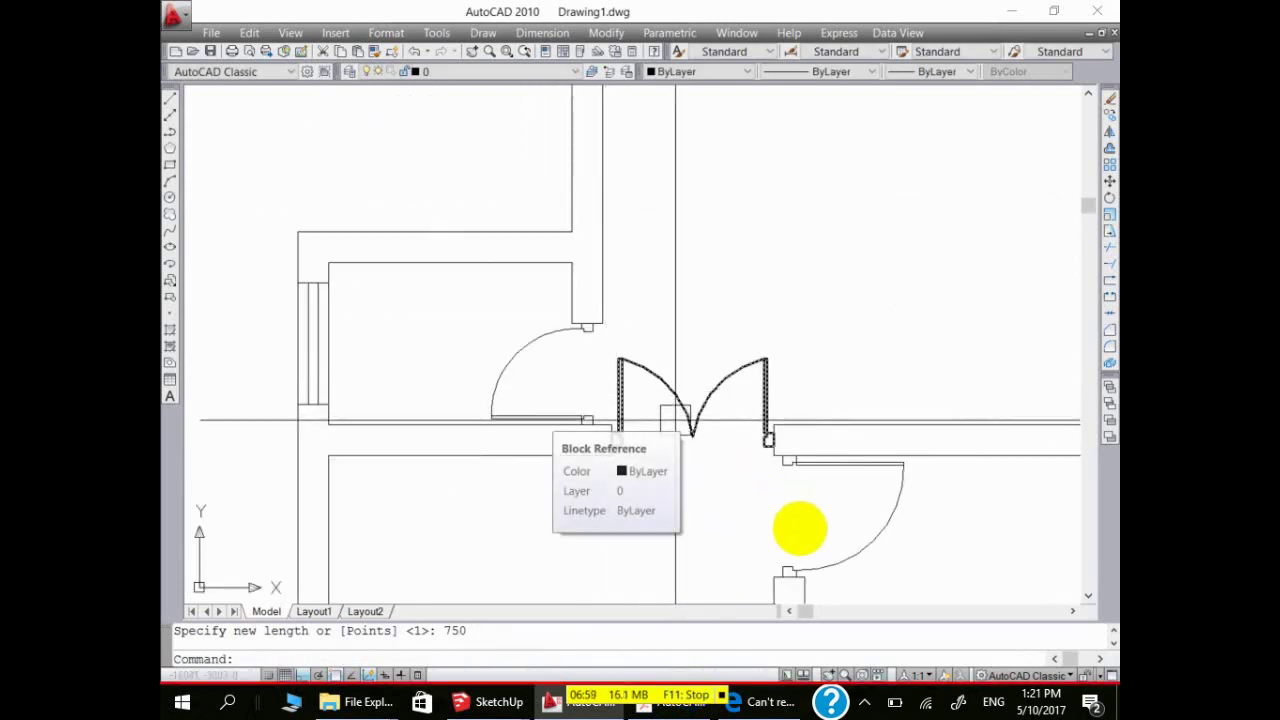
scroll(640, 415, "up", 3)
scroll(540, 412, "up", 3)
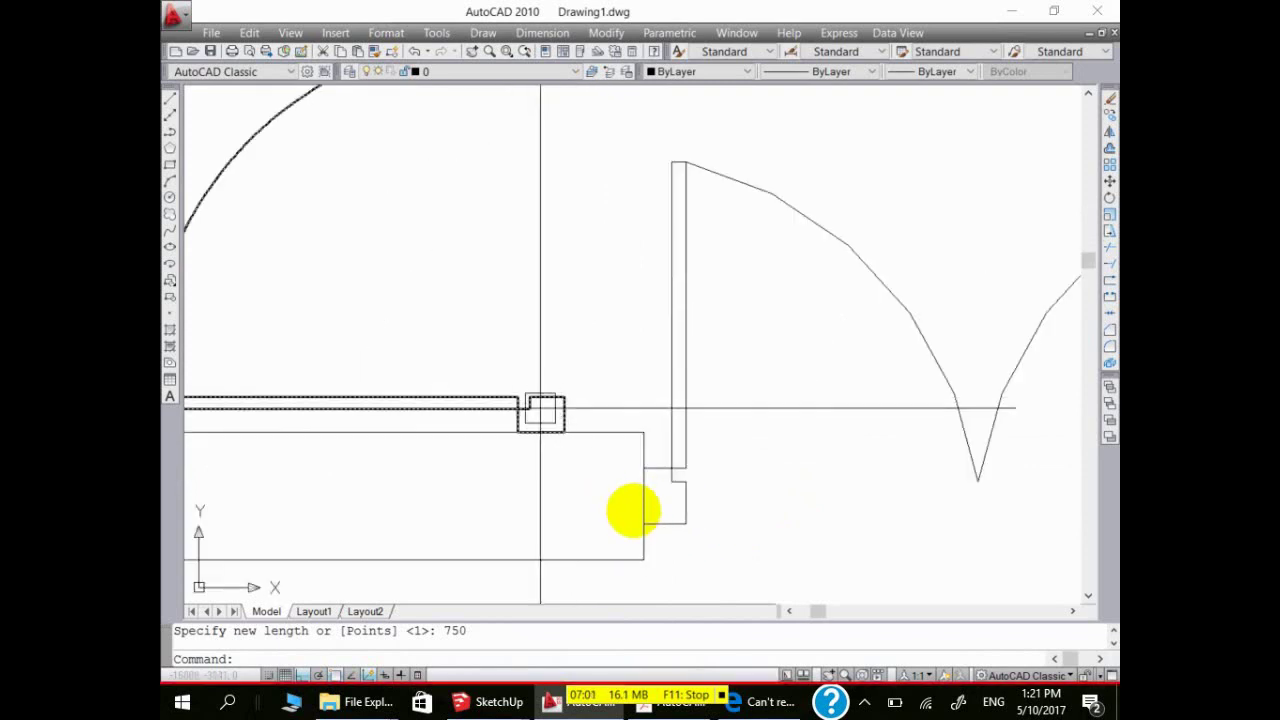
scroll(530, 404, "down", 3)
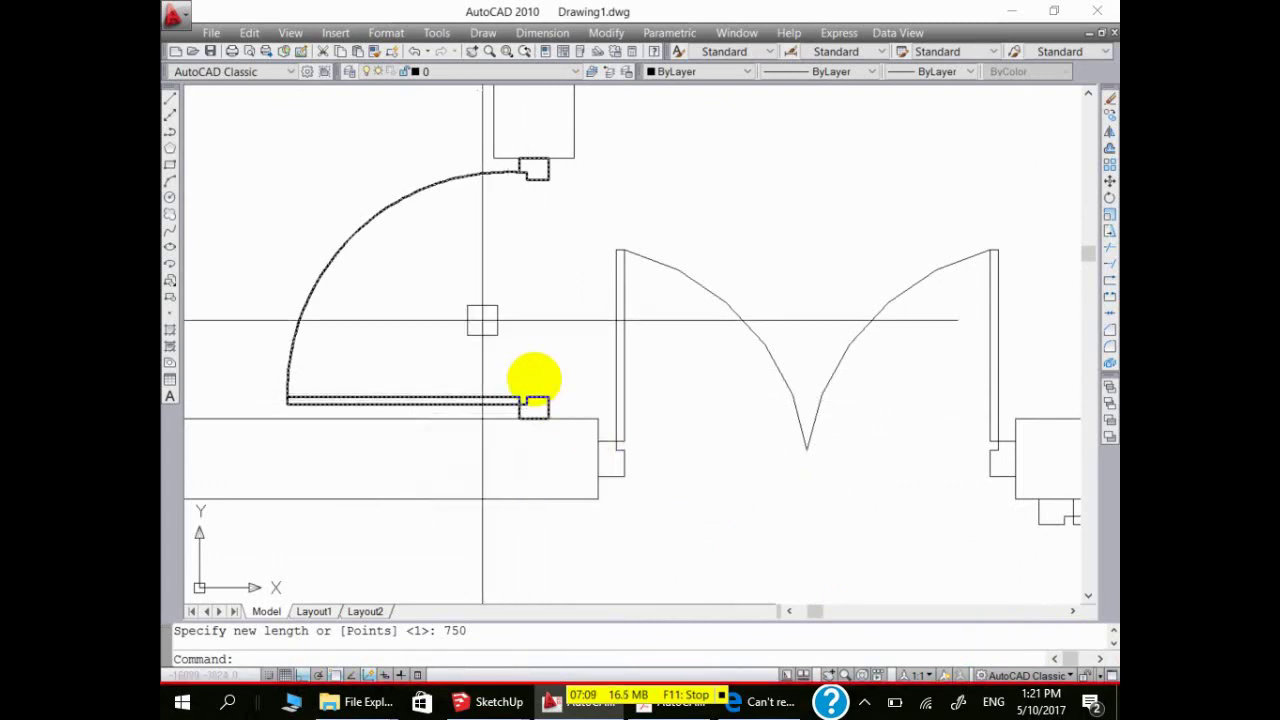
scroll(457, 286, "down", 2)
scroll(465, 282, "down", 4)
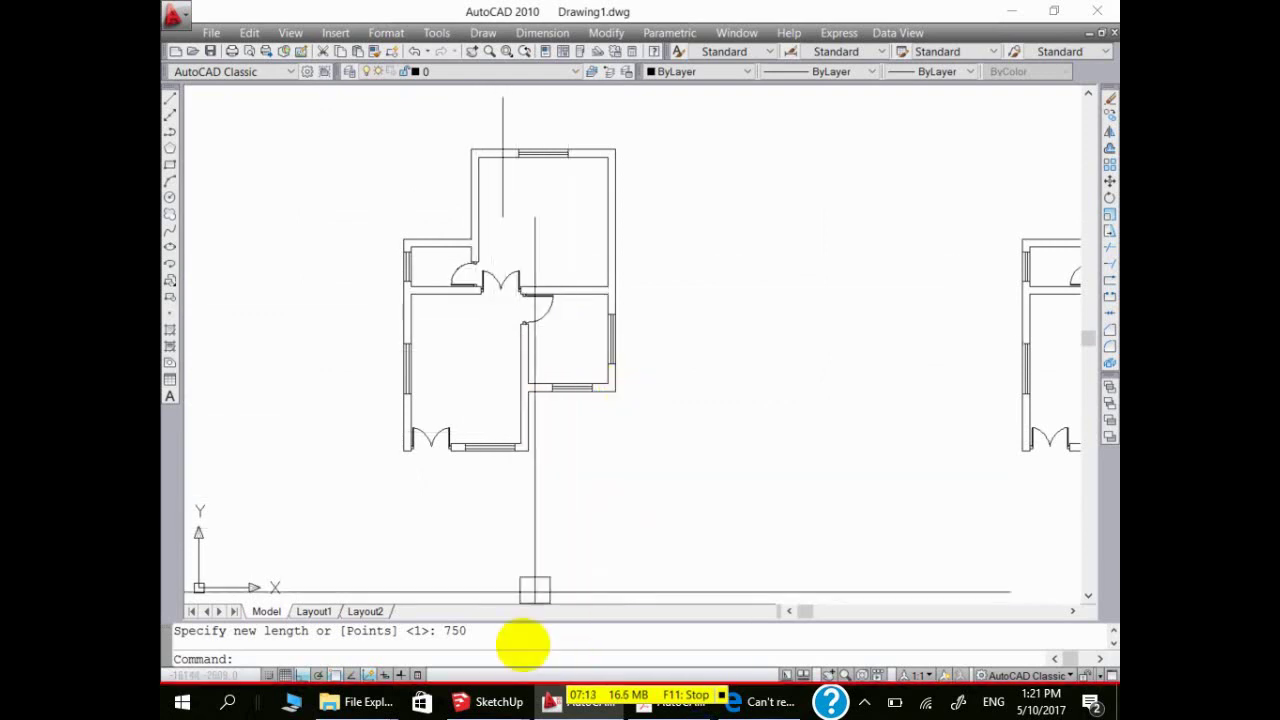
scroll(429, 500, "up", 3)
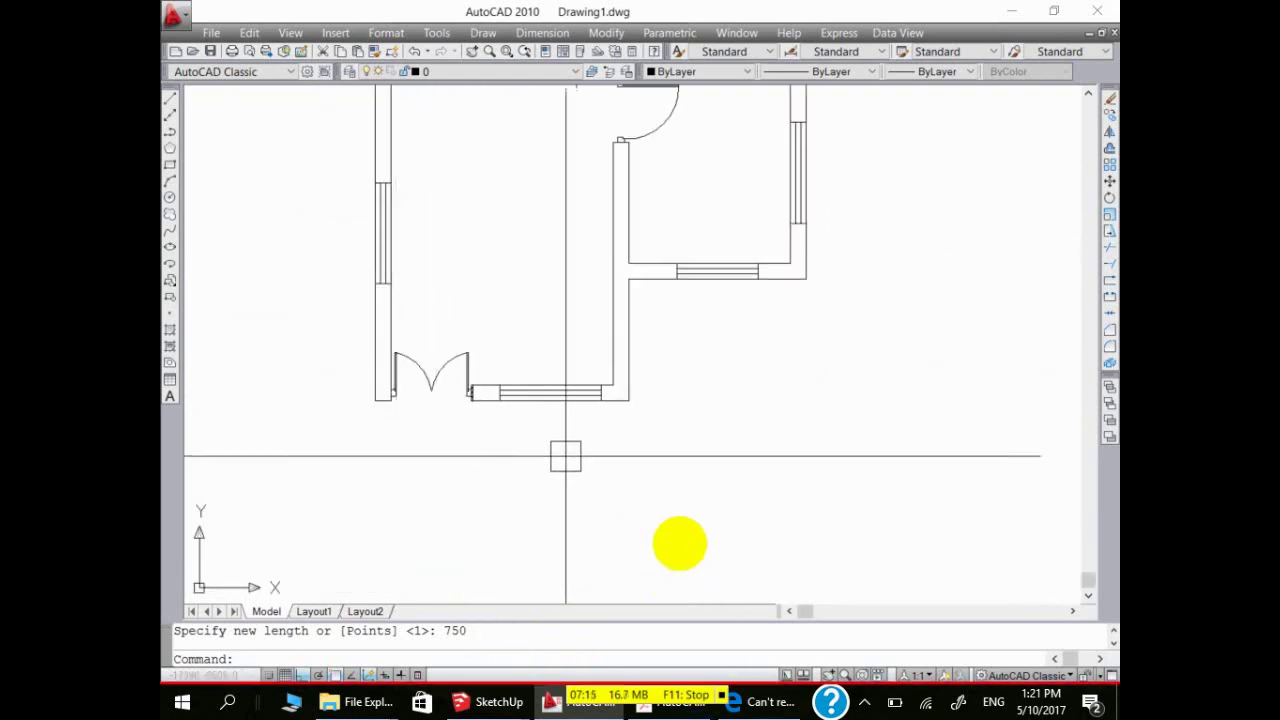
scroll(740, 300, "down", 2)
scroll(885, 427, "up", 2)
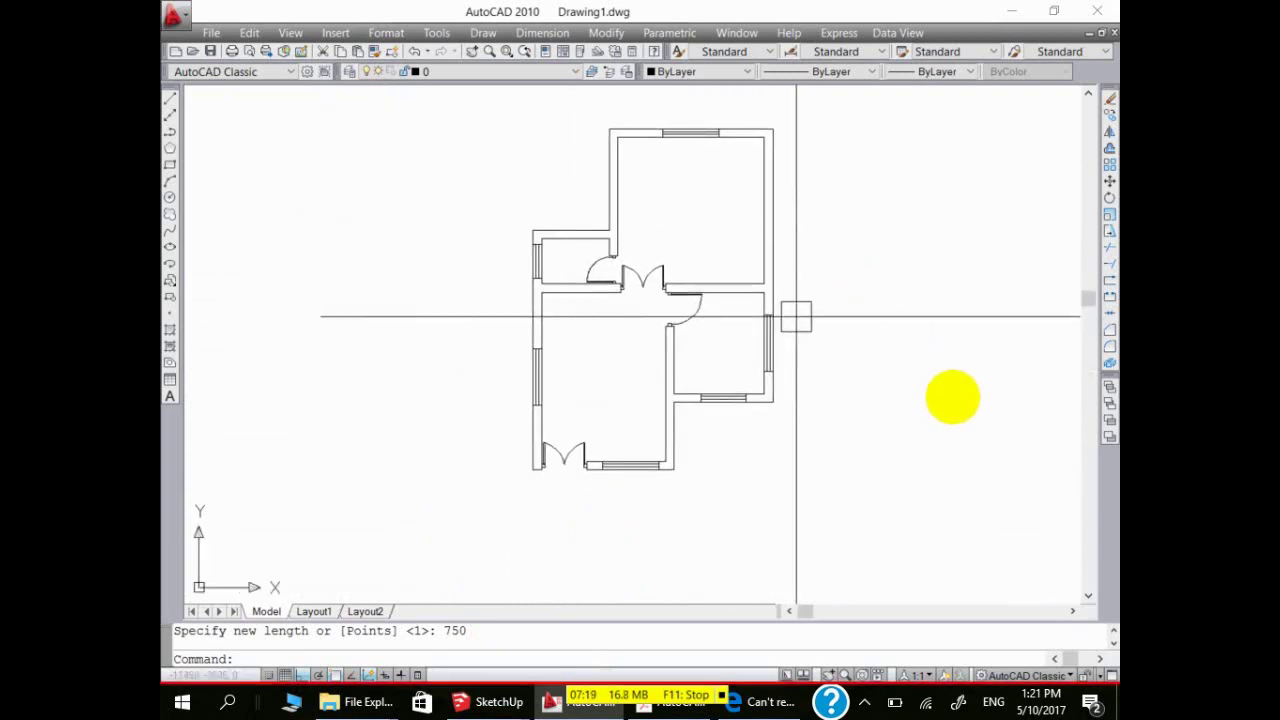
scroll(752, 273, "down", 2)
scroll(619, 410, "up", 3)
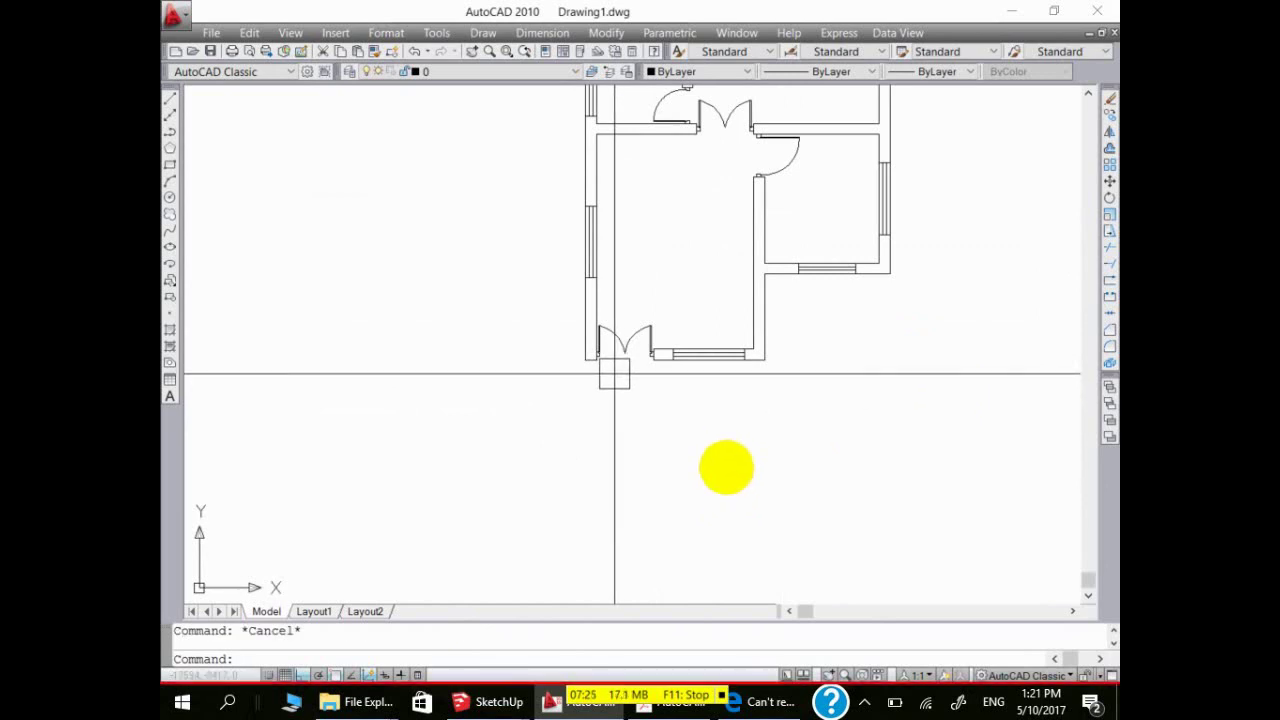
scroll(622, 385, "up", 3)
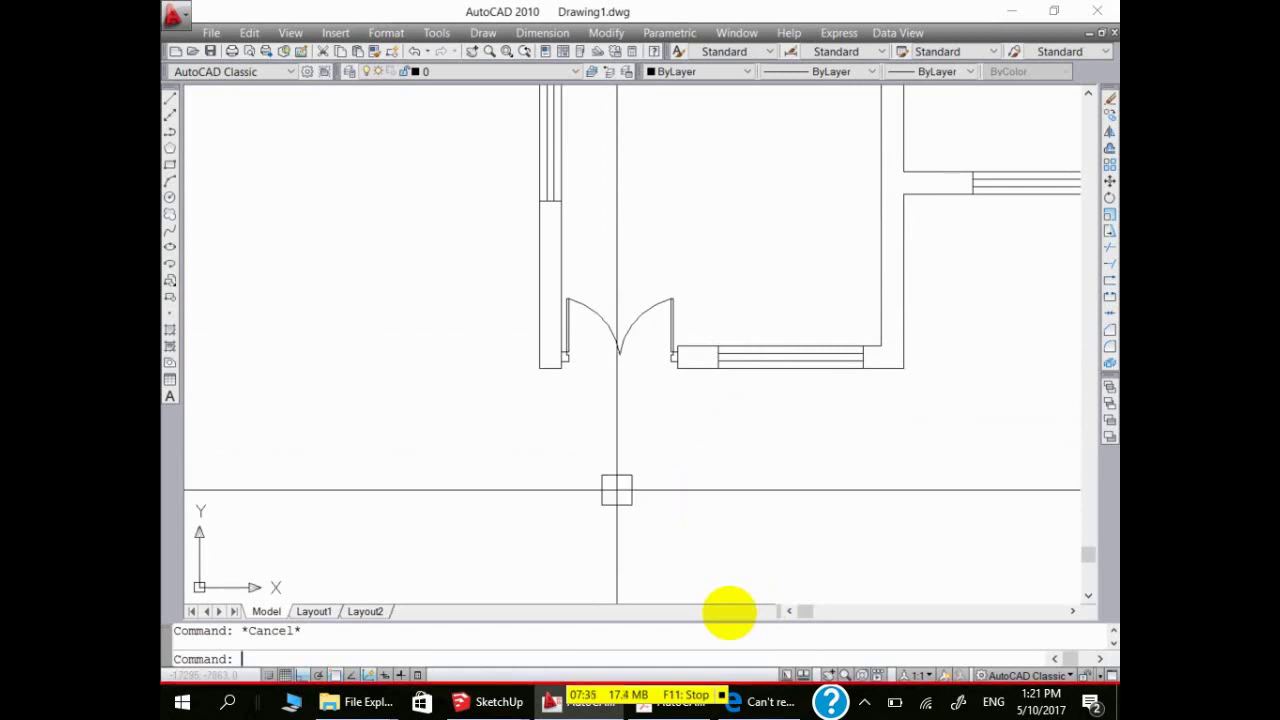
Place a vertical construction line through the middle of the front double door.
type("l")
key("Return")
scroll(590, 440, "up", 3)
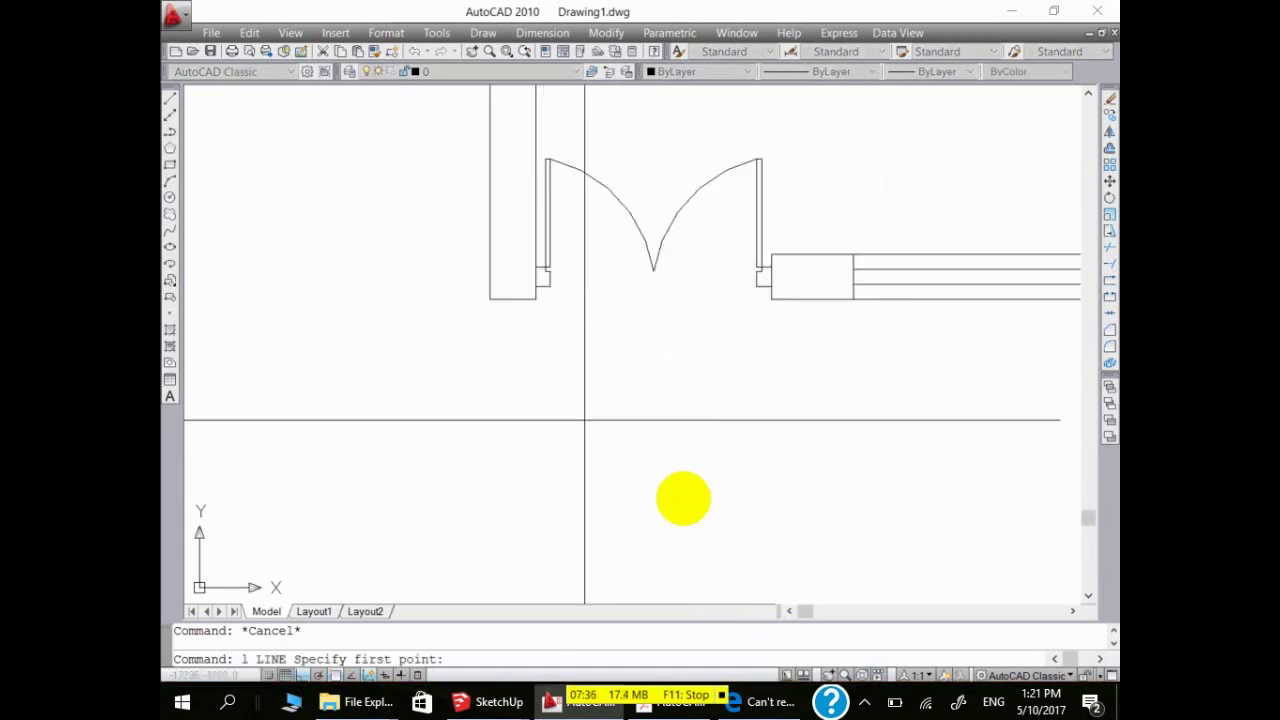
left_click(535, 298)
key("Escape")
key("Escape")
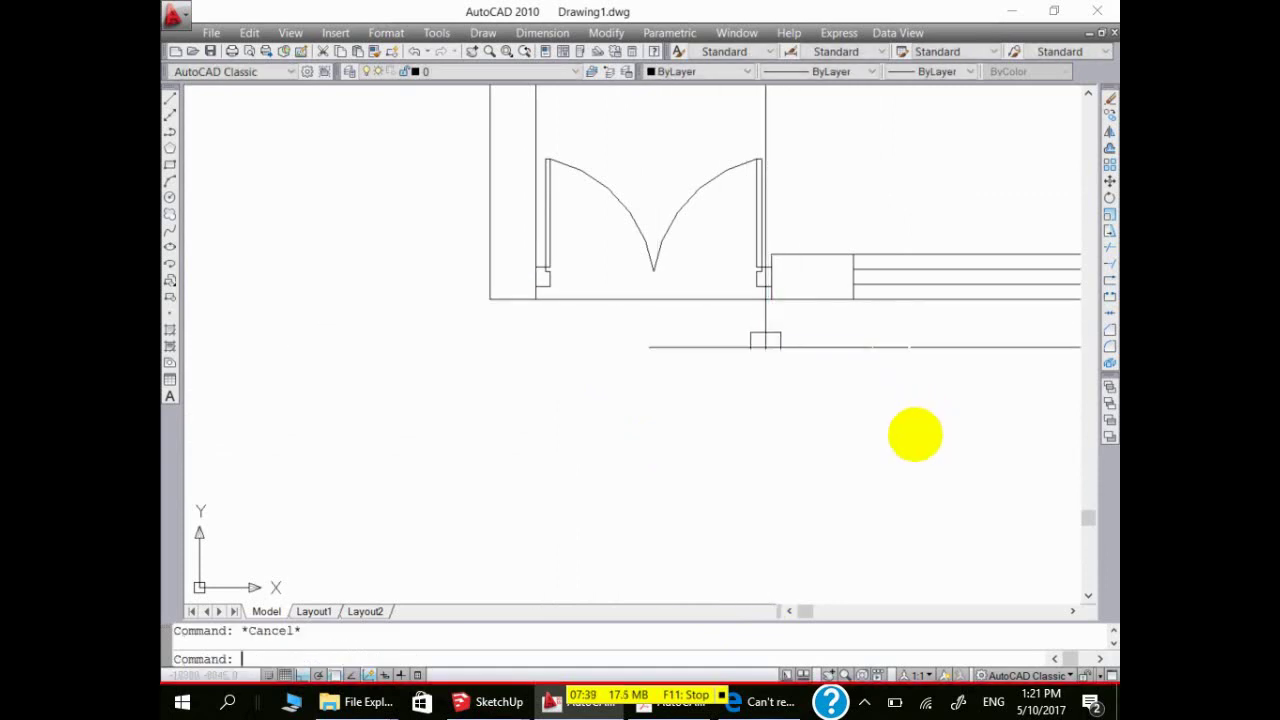
type("xl")
key("Return")
type("v")
key("Return")
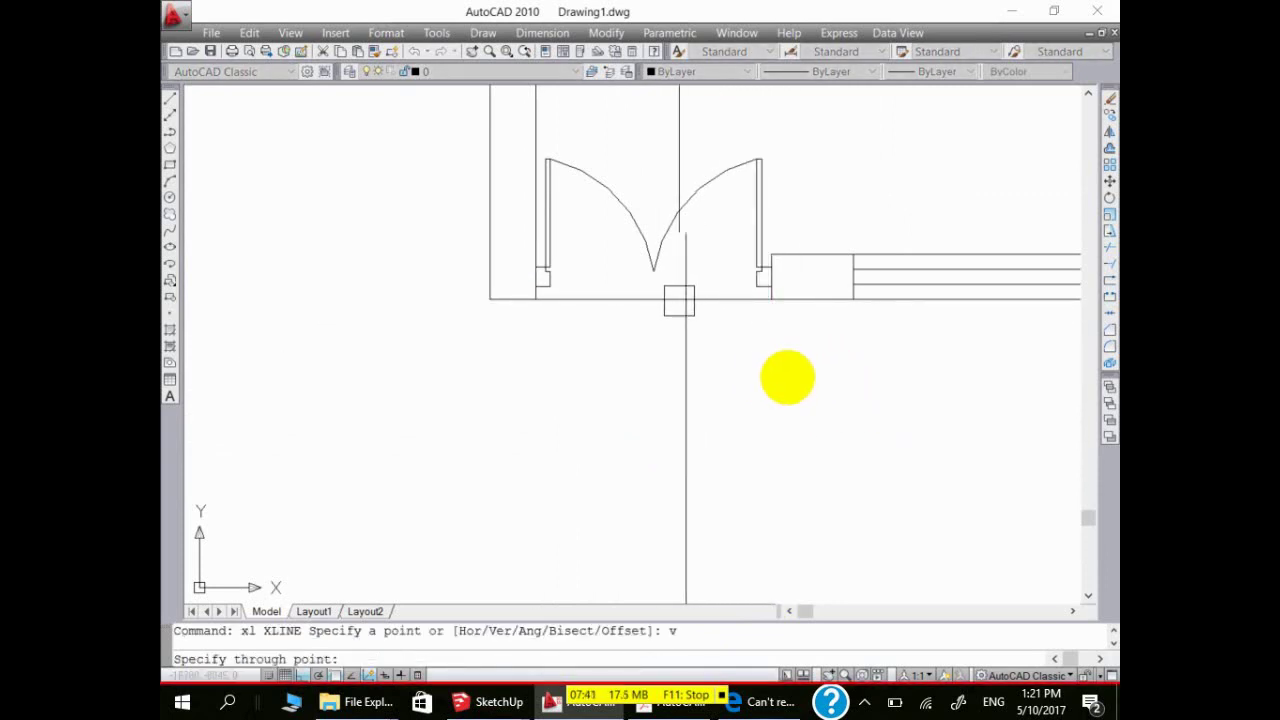
left_click(654, 299)
key("Escape")
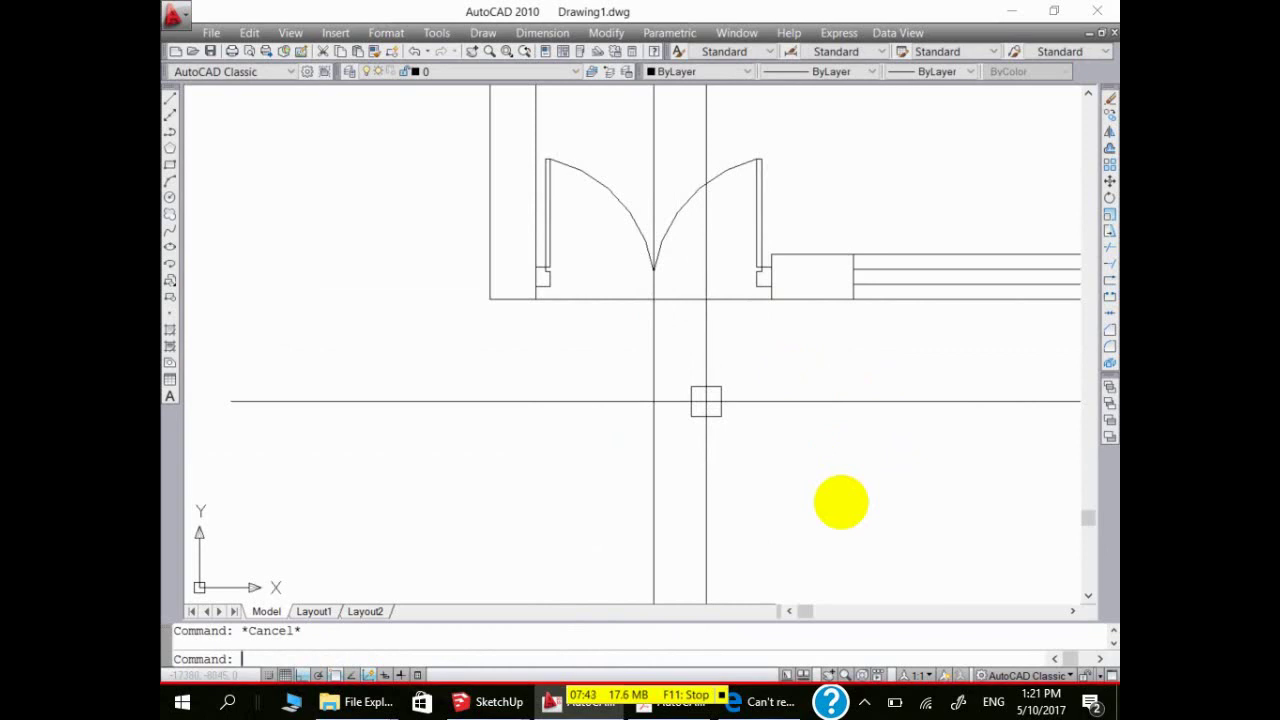
Offset the guide line 750 to each side of the door centre, then delete the central guide.
type("o")
key("Return")
type("75")
key("Return")
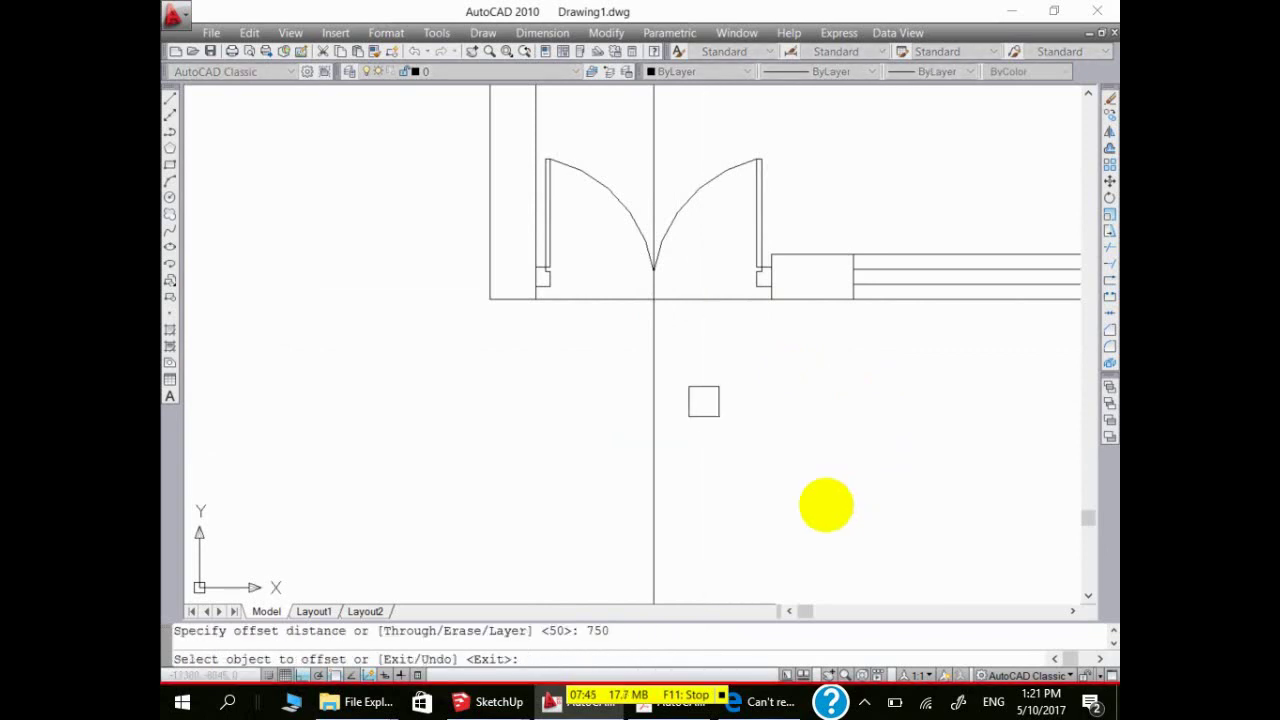
left_click(652, 404)
left_click(765, 500)
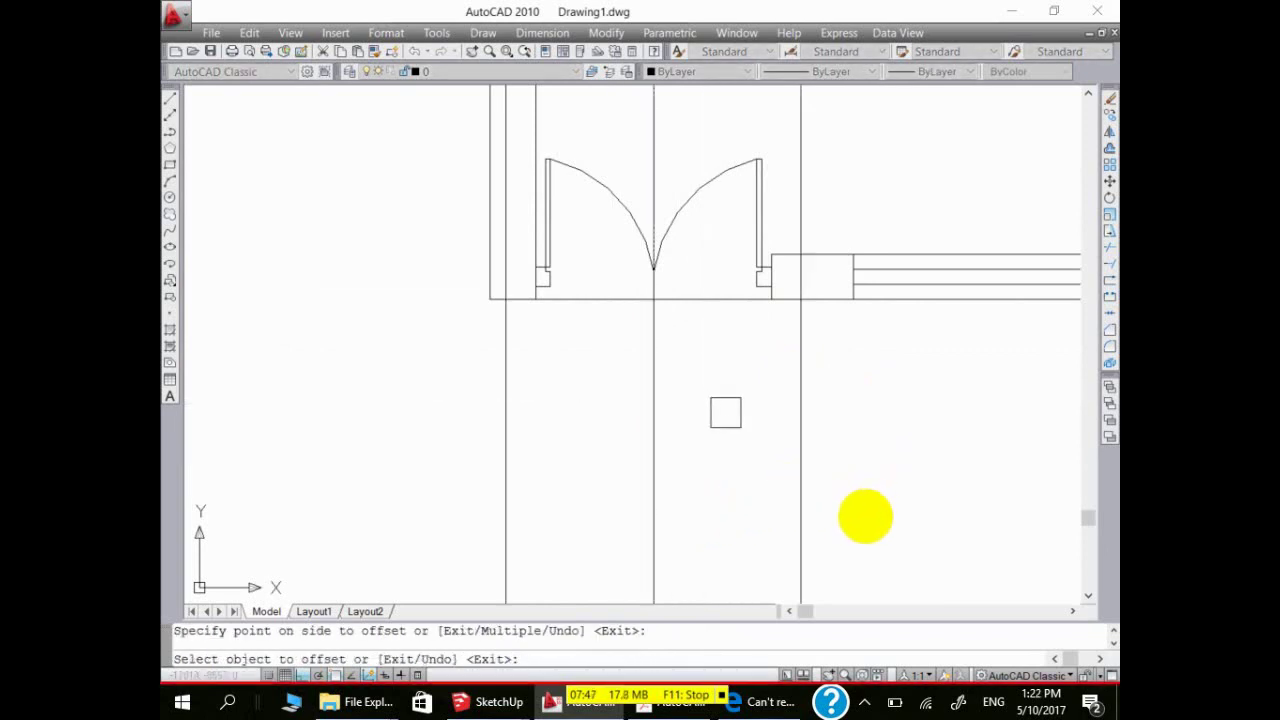
key("Escape")
left_click(611, 414)
key("Delete")
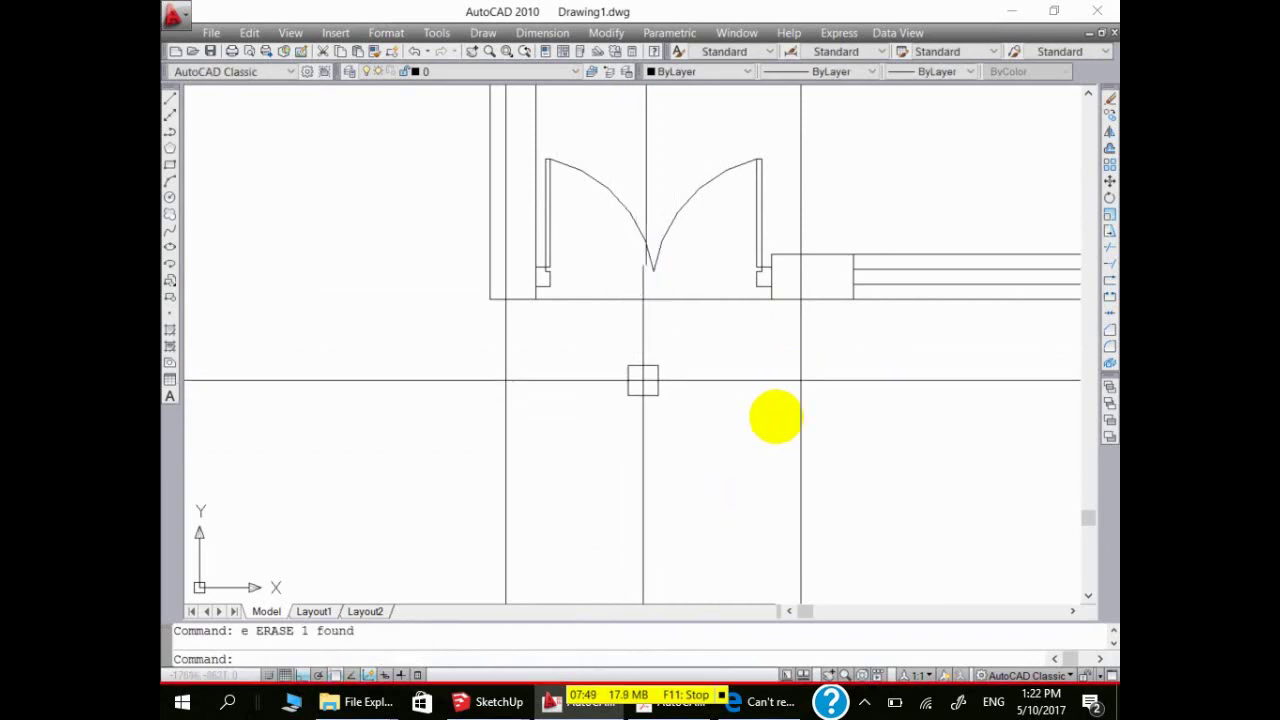
key("Escape")
Offset the front wall's bottom line 400 to form the first step edge.
type("o")
key("Return")
type("45")
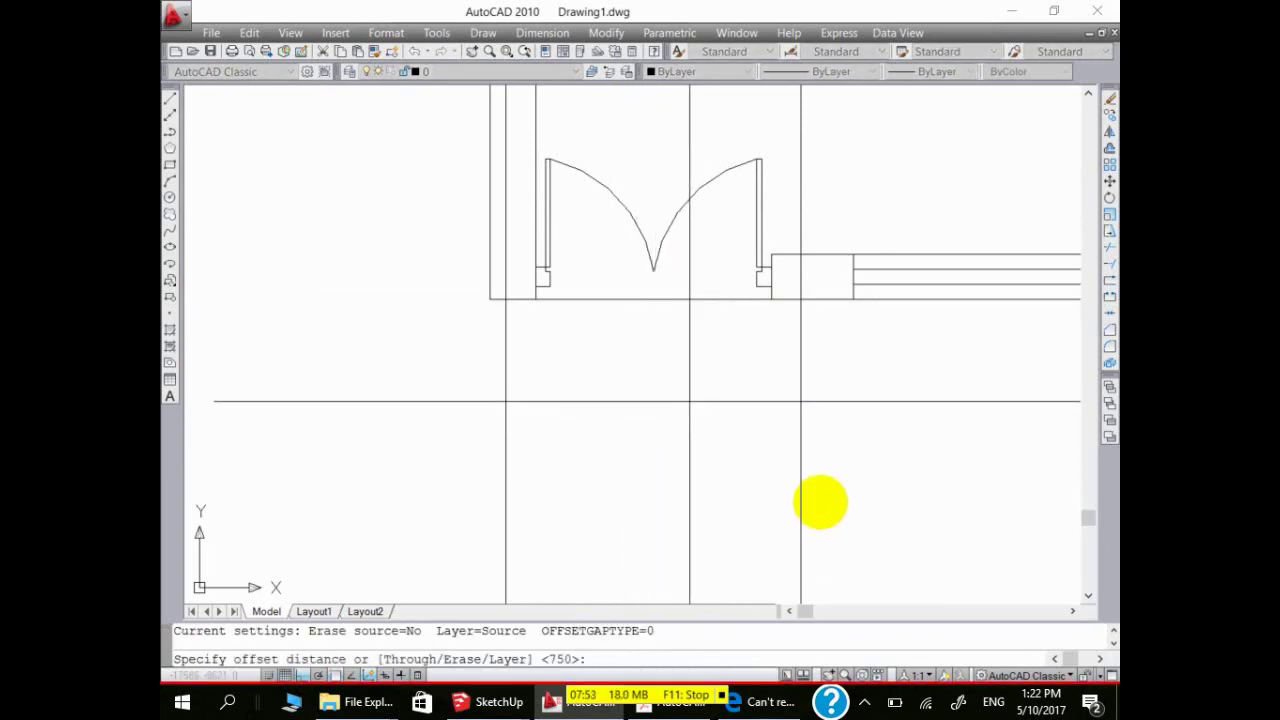
key("Escape")
key("Return")
key("Return")
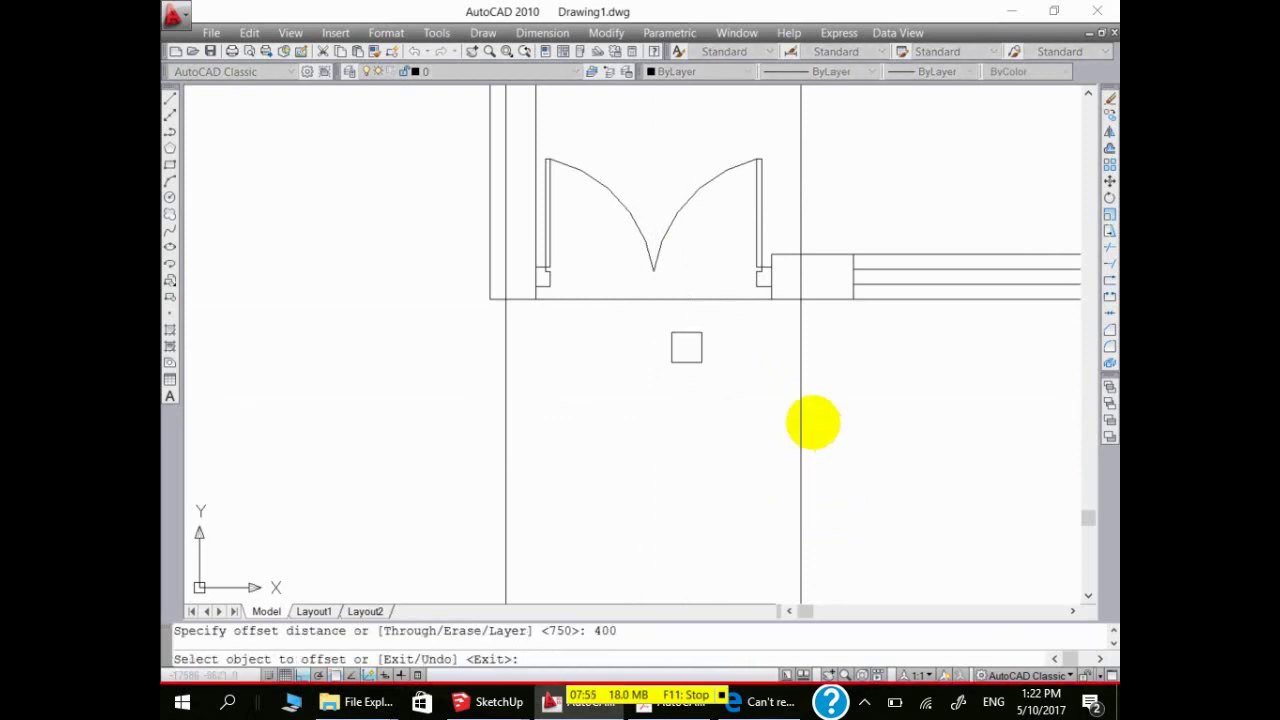
left_click(680, 299)
left_click(680, 345)
key("Escape")
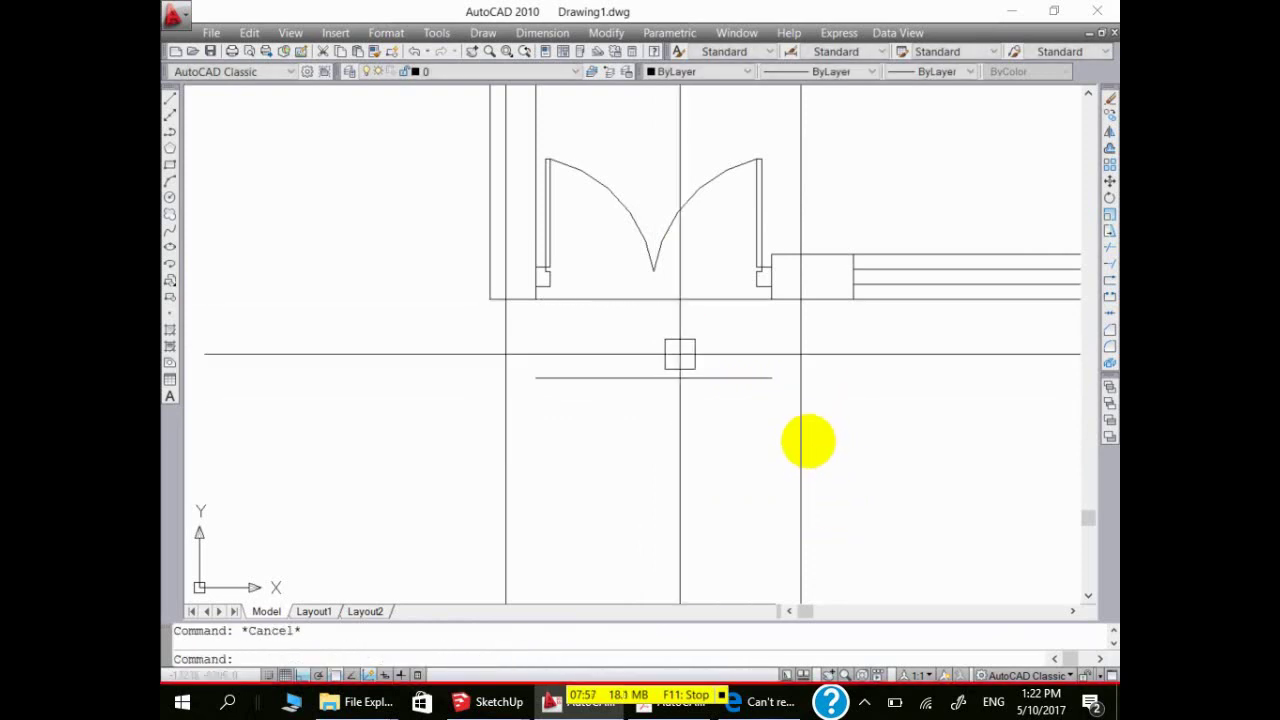
Add two more step lines, each offset 400 below the previous one.
key("Return")
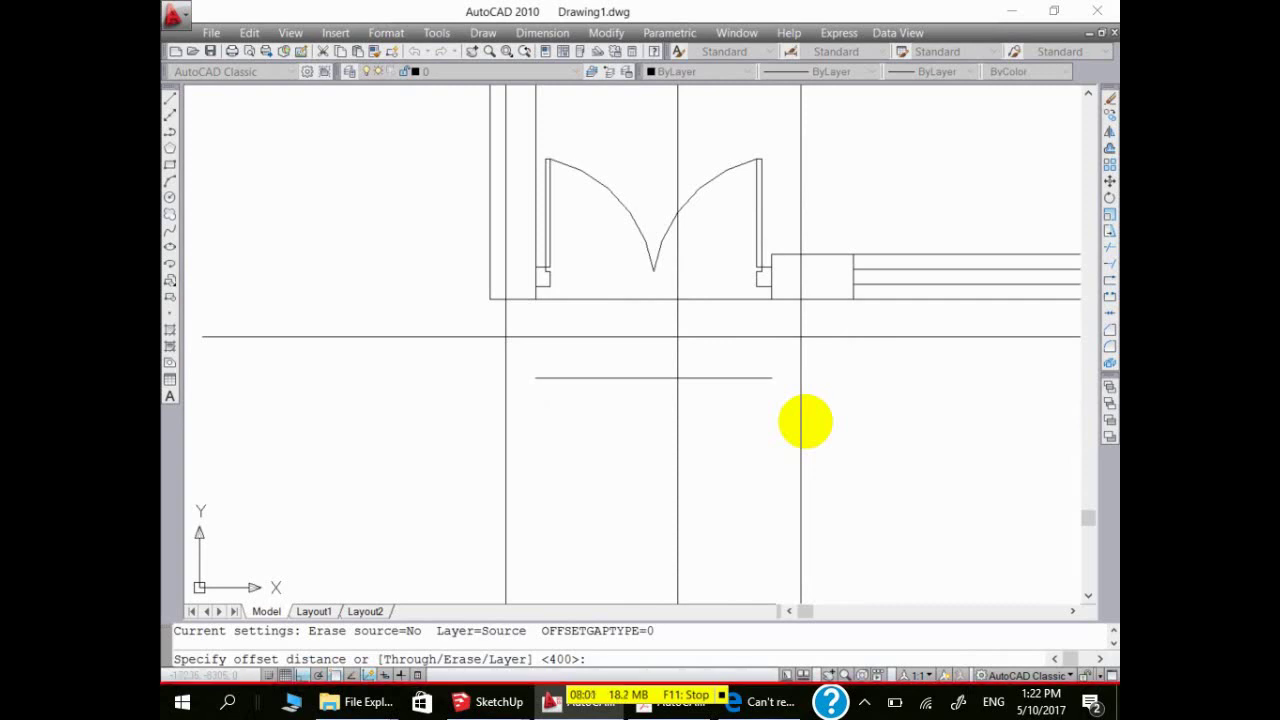
type("26")
key("Return")
left_click(657, 377)
left_click(663, 409)
left_click(631, 428)
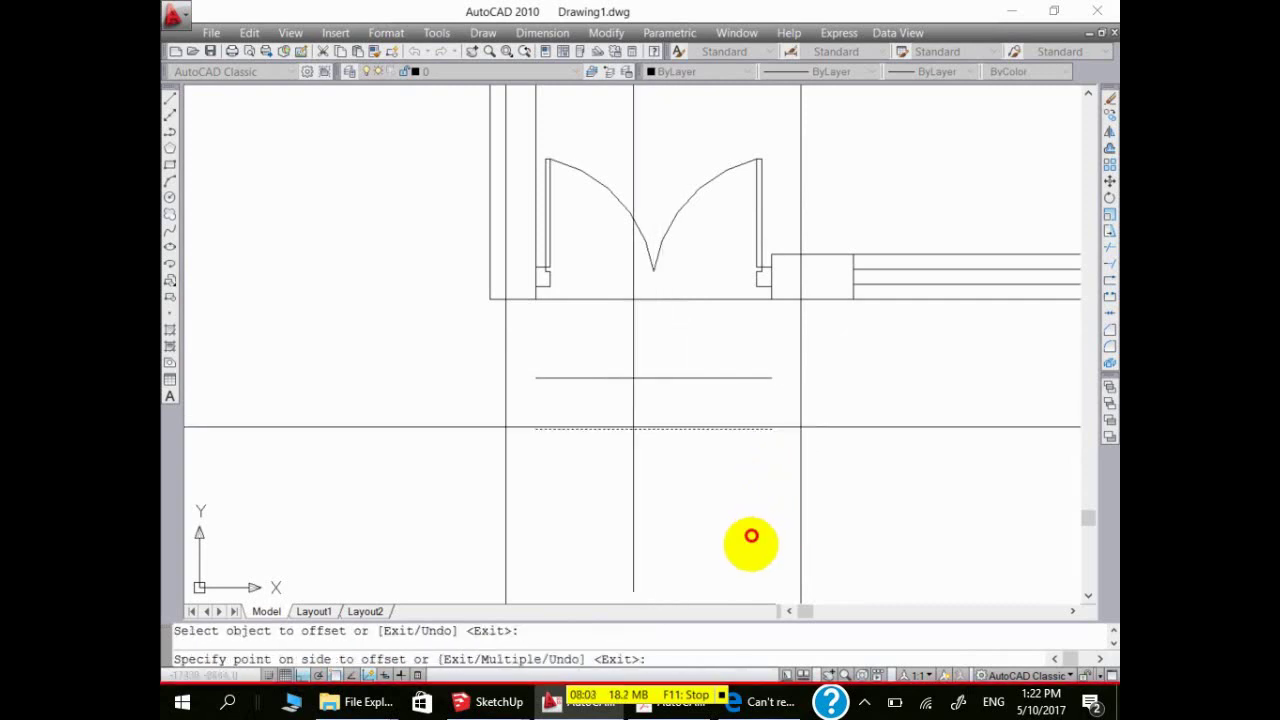
left_click(631, 471)
key("Escape")
Extend the three step lines sideways to the guide lines.
type("tr")
key("Return")
scroll(526, 300, "up", 1)
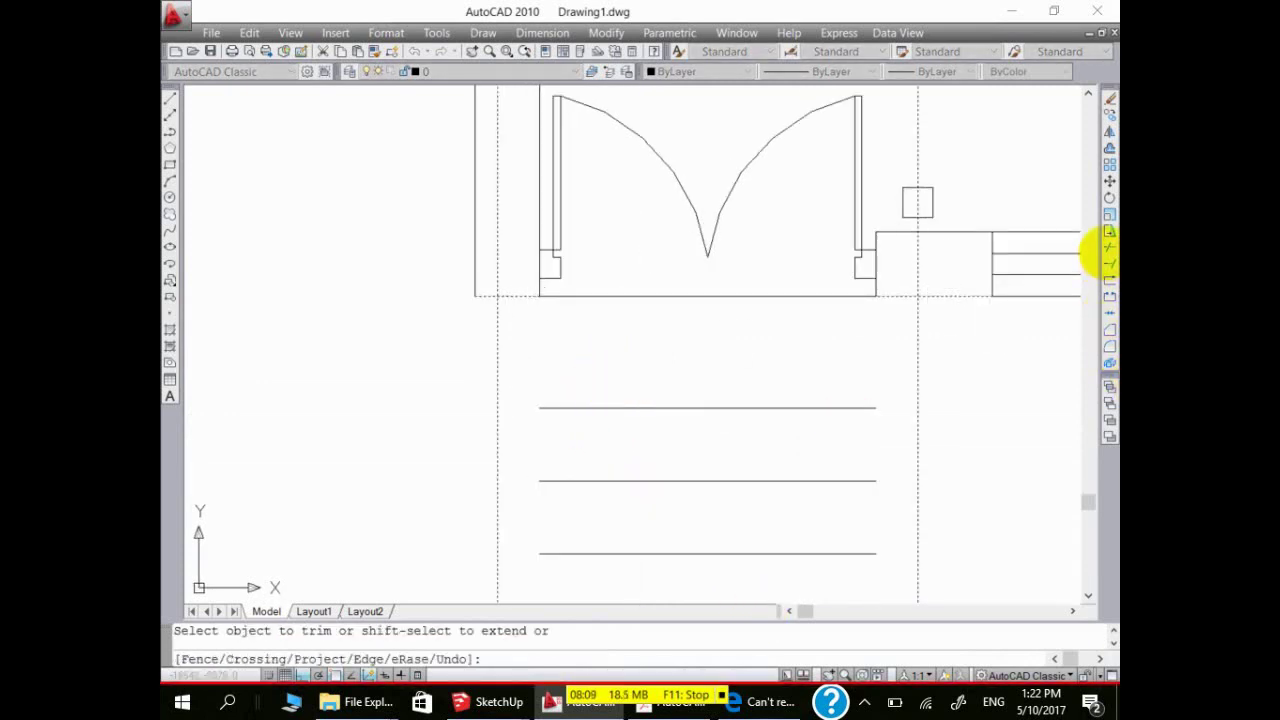
scroll(588, 266, "down", 1)
scroll(671, 297, "down", 2)
key("Escape")
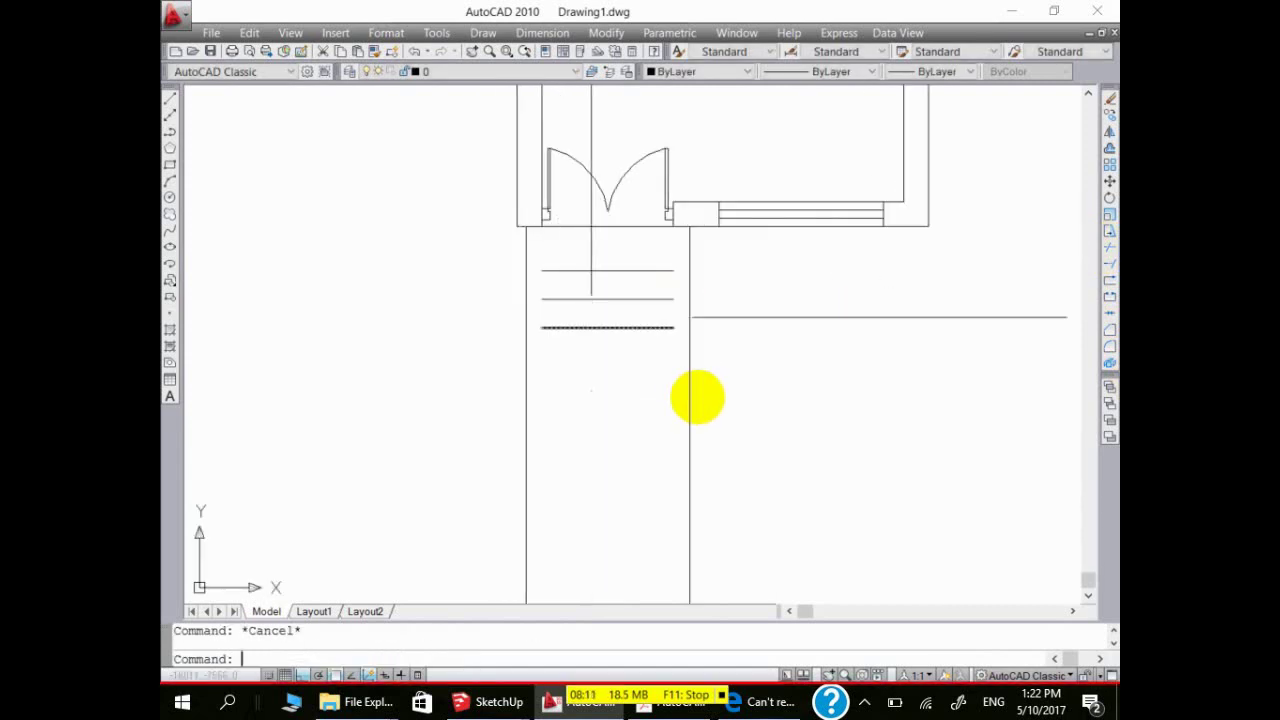
type("ex")
key("Return")
key("Return")
left_click(600, 398)
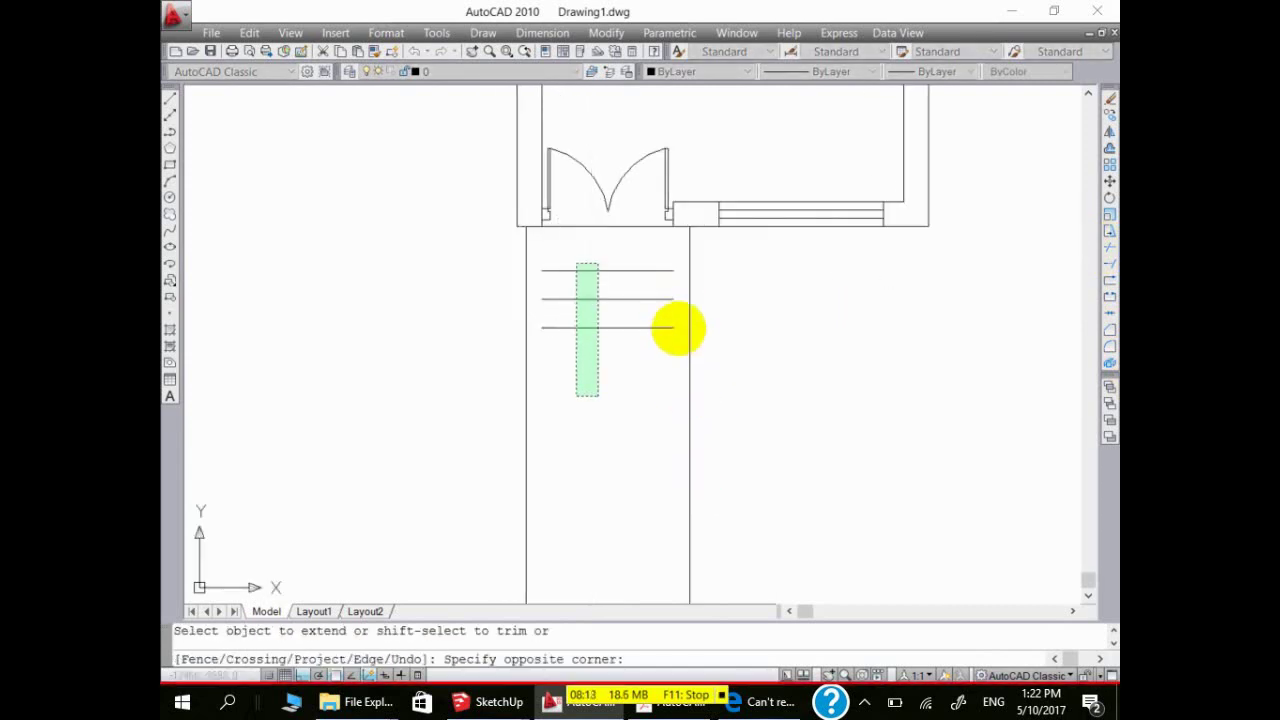
left_click(574, 262)
type("tr")
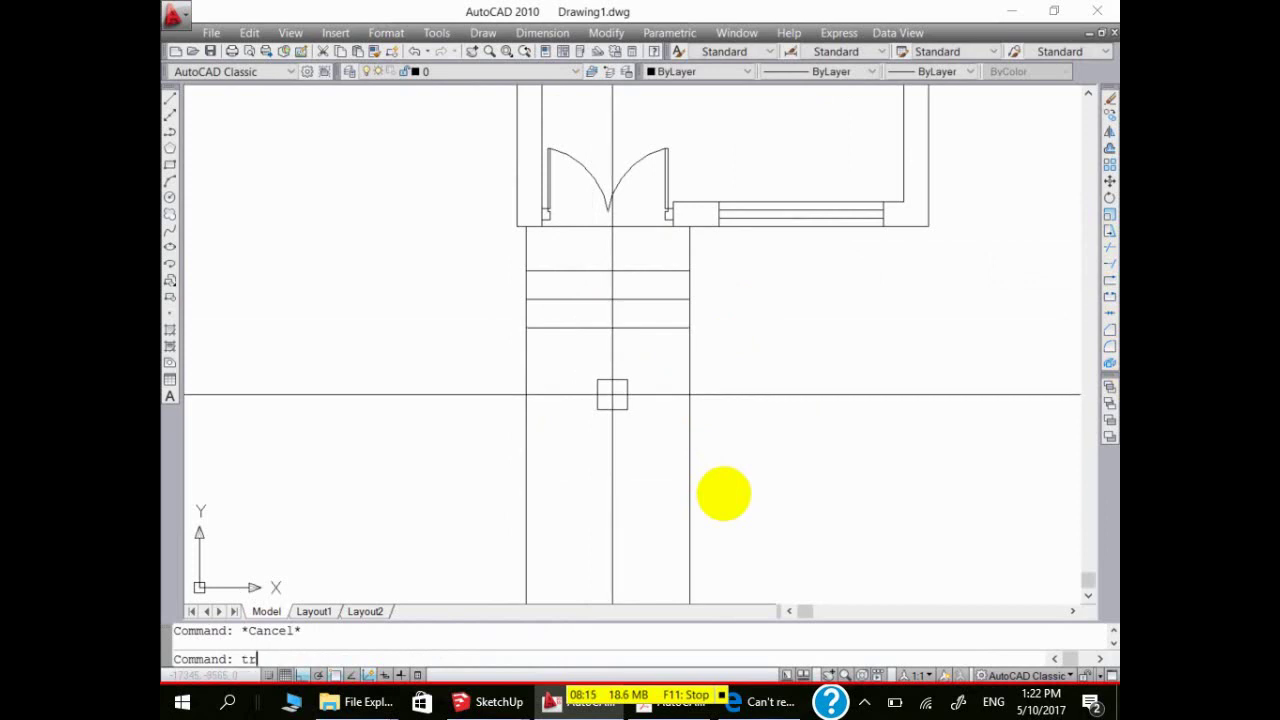
Trim the excess guide lines below the steps and erase the leftover guide line.
key("Return")
key("Return")
left_click(700, 510)
left_click(518, 506)
key("Escape")
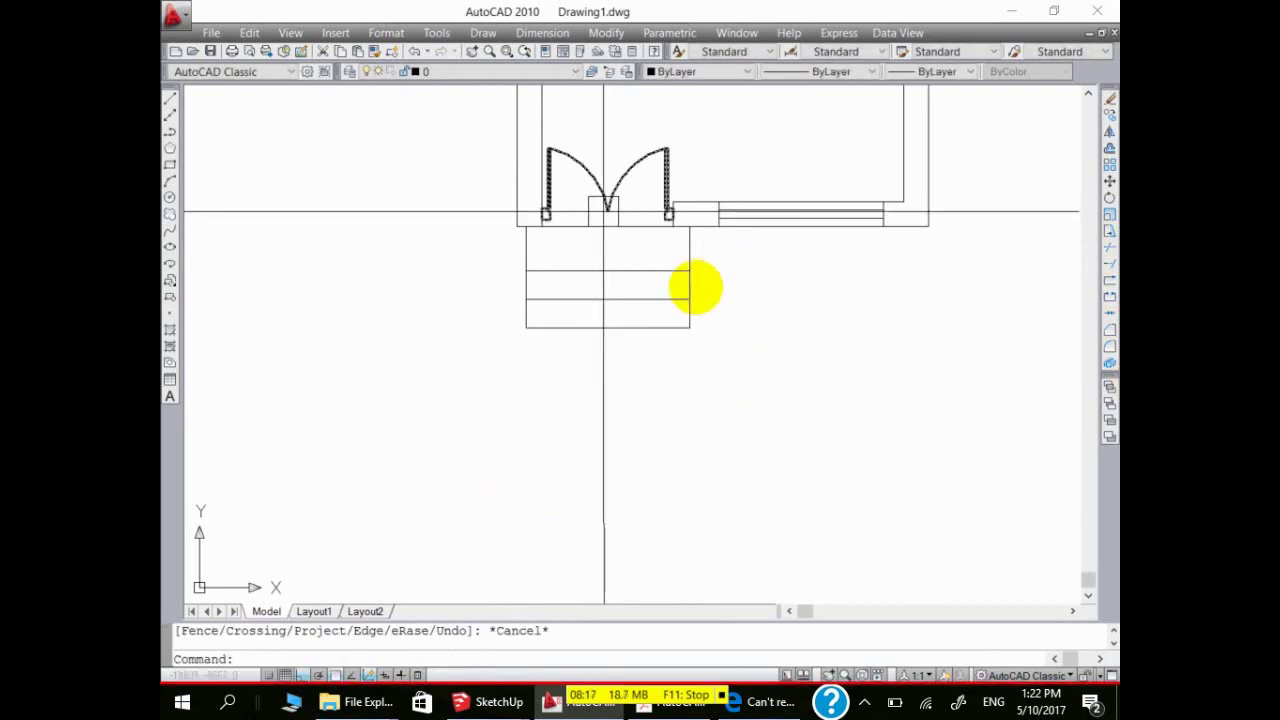
left_click(585, 236)
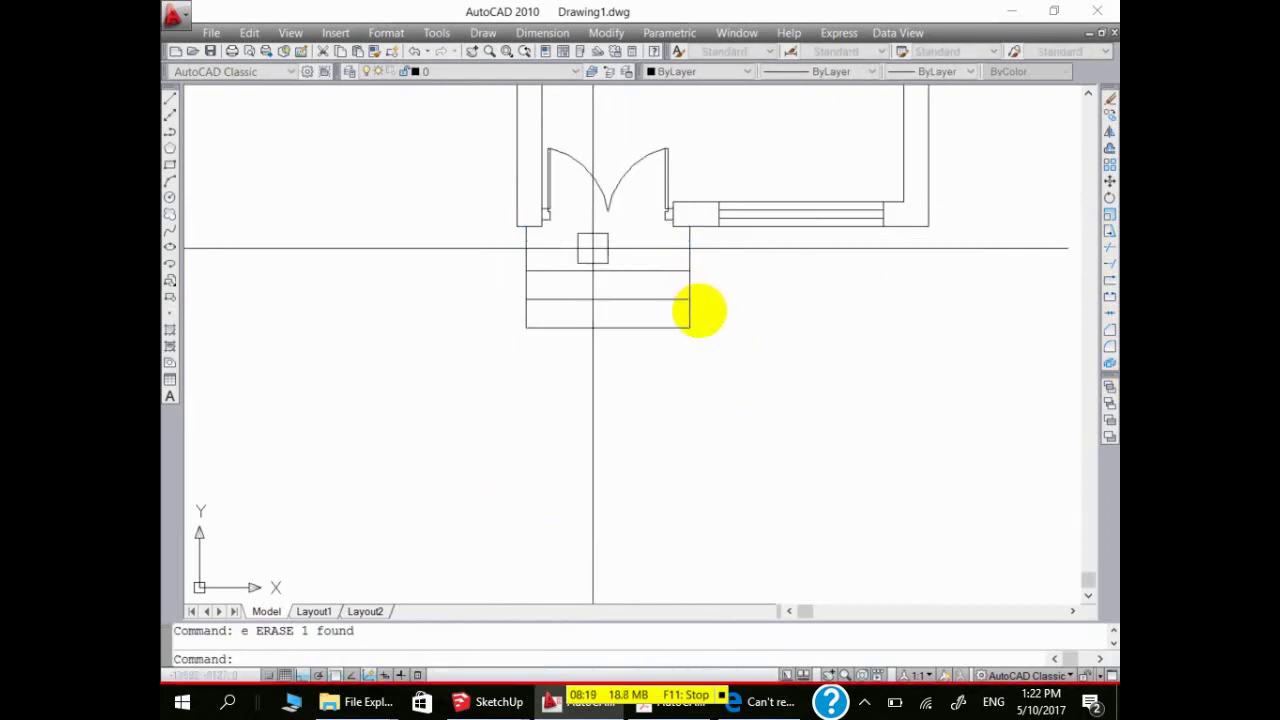
scroll(593, 259, "down", 2)
Place horizontal and vertical construction lines along the top wall edge with the XL command.
middle_click_drag(663, 409, 684, 330)
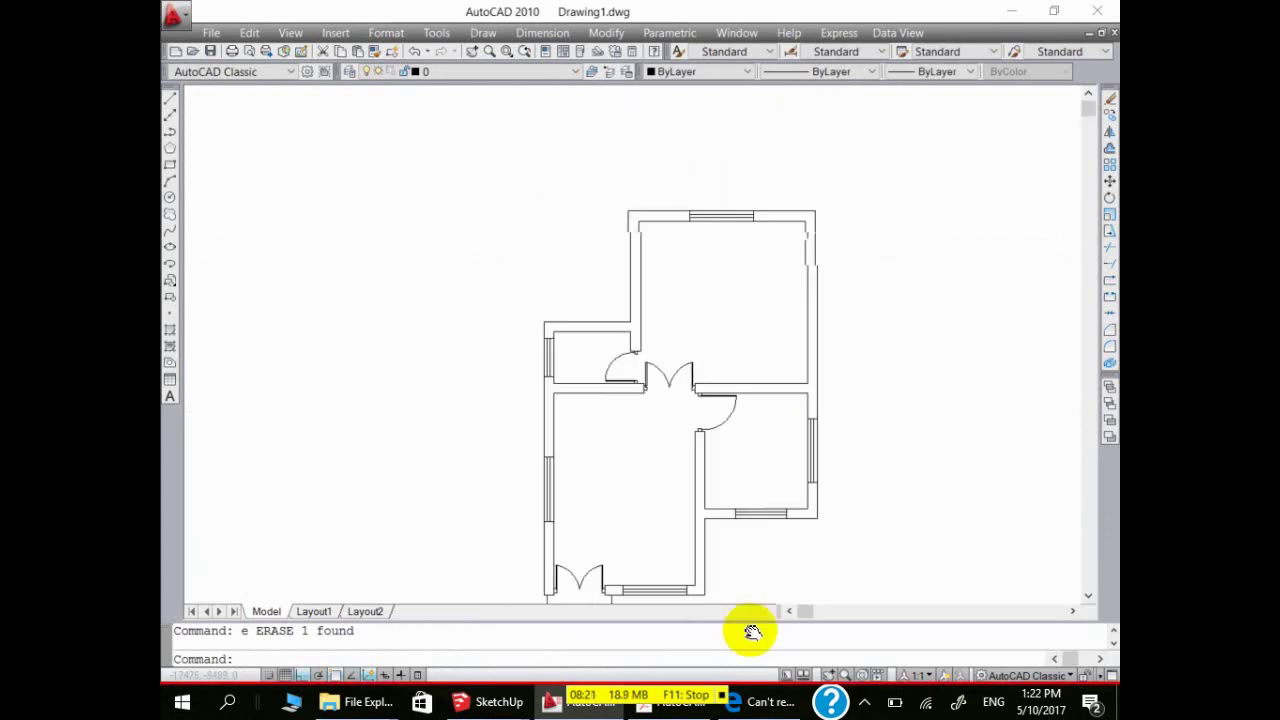
scroll(723, 243, "up", 5)
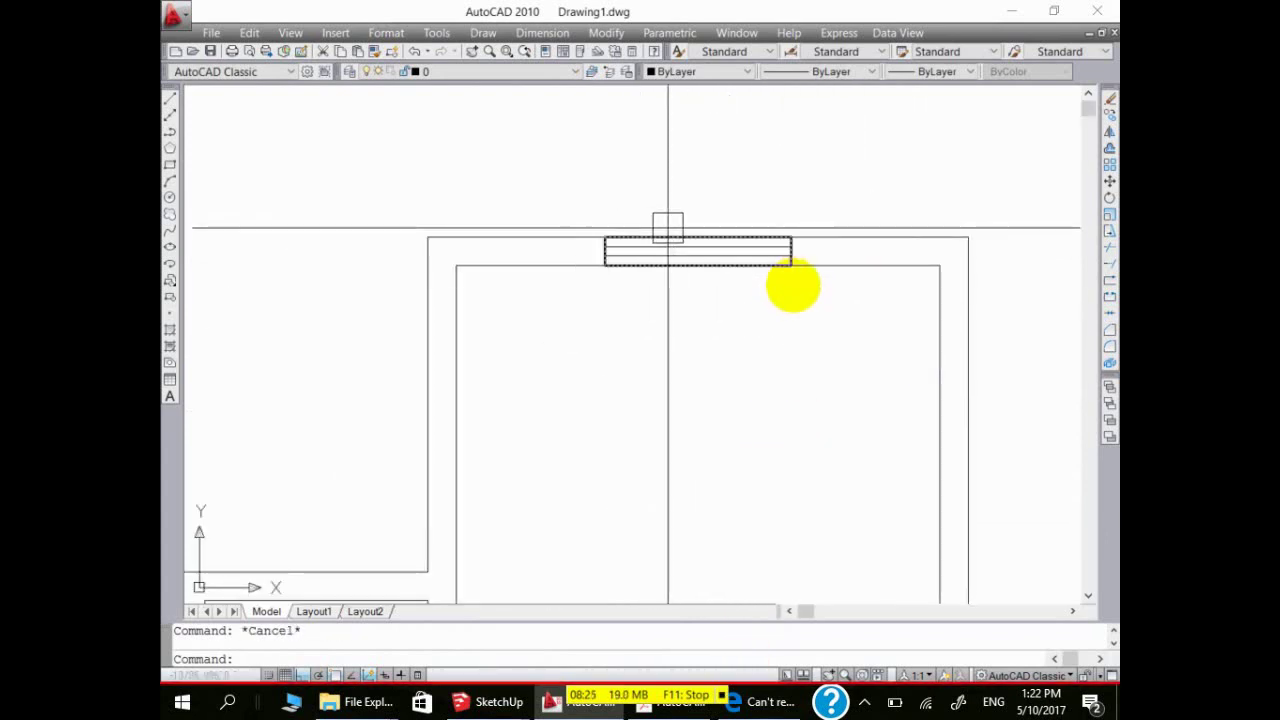
type("x")
key("Escape")
right_click(668, 227)
key("Escape")
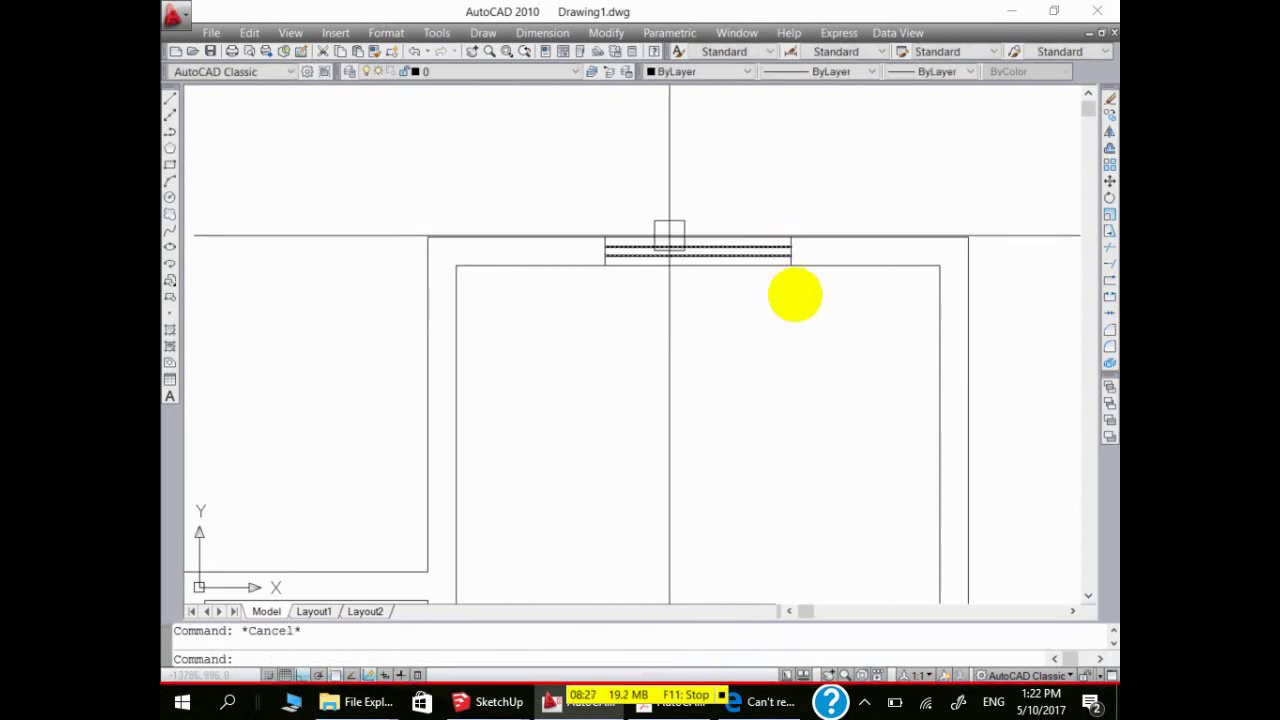
type("xl")
key("Return")
key("h")
key("Return")
left_click(652, 237)
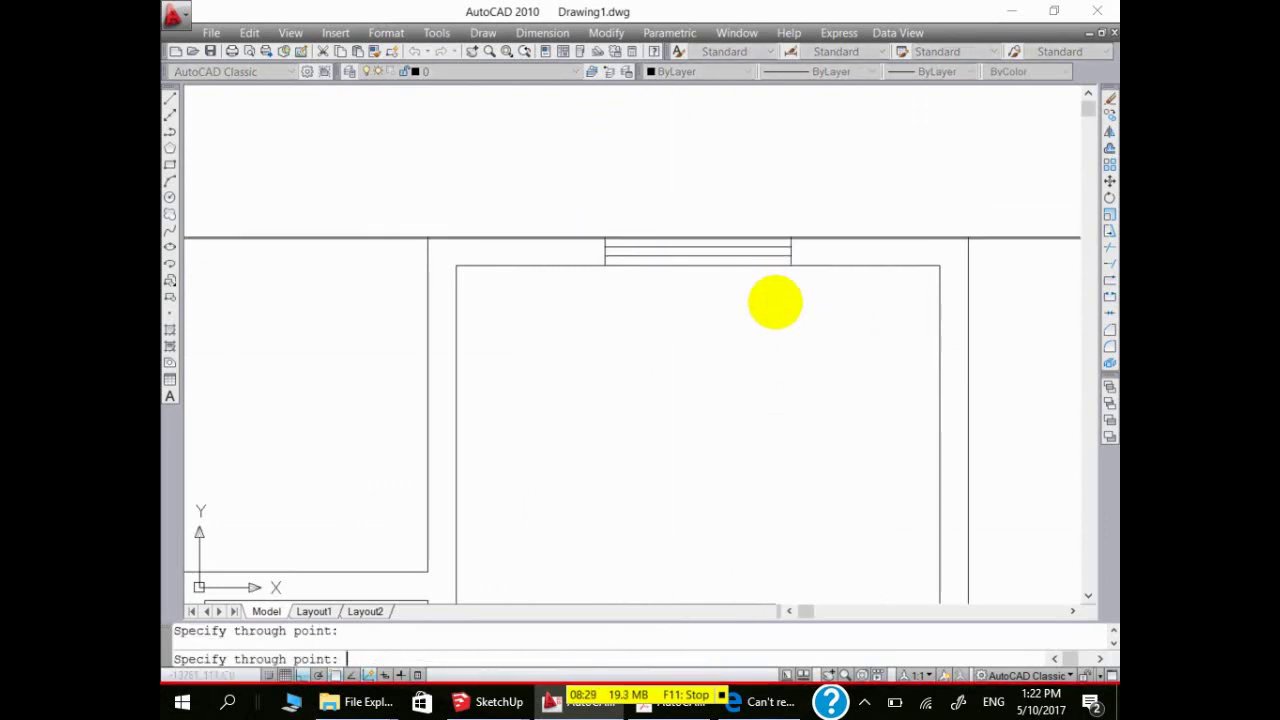
key("Escape")
type("l")
key("Return")
type("v")
key("Return")
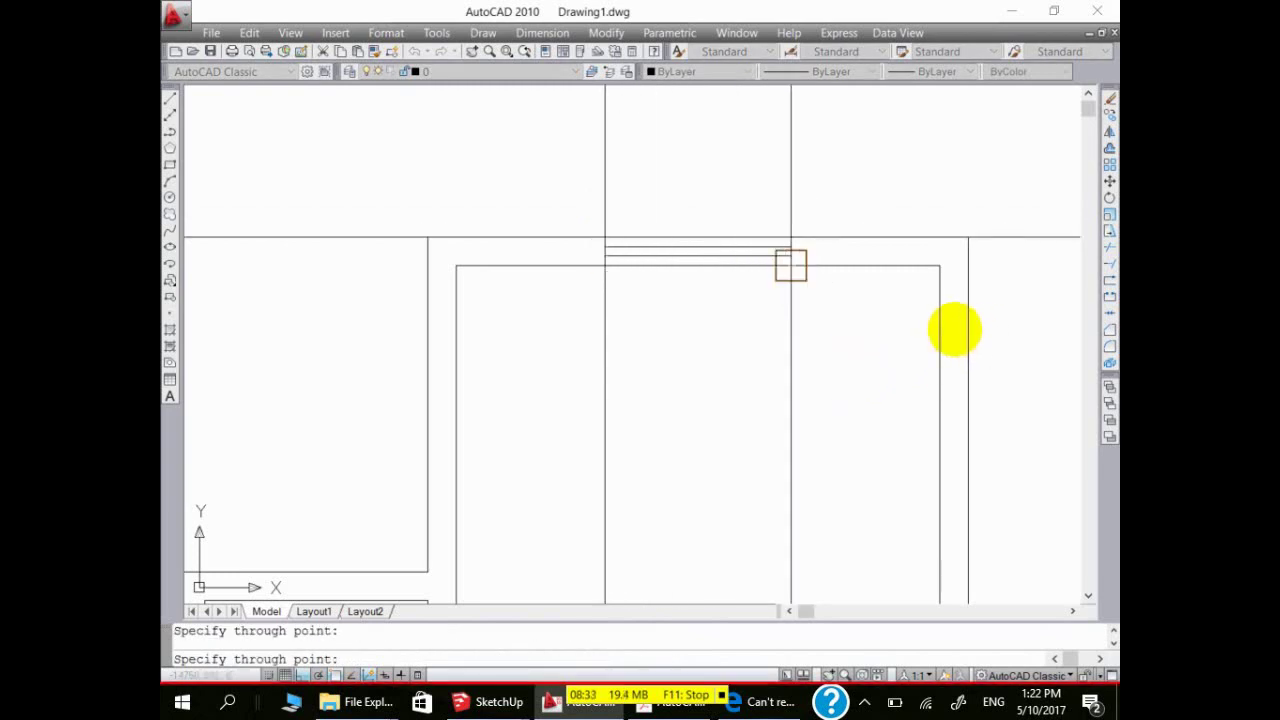
key("Escape")
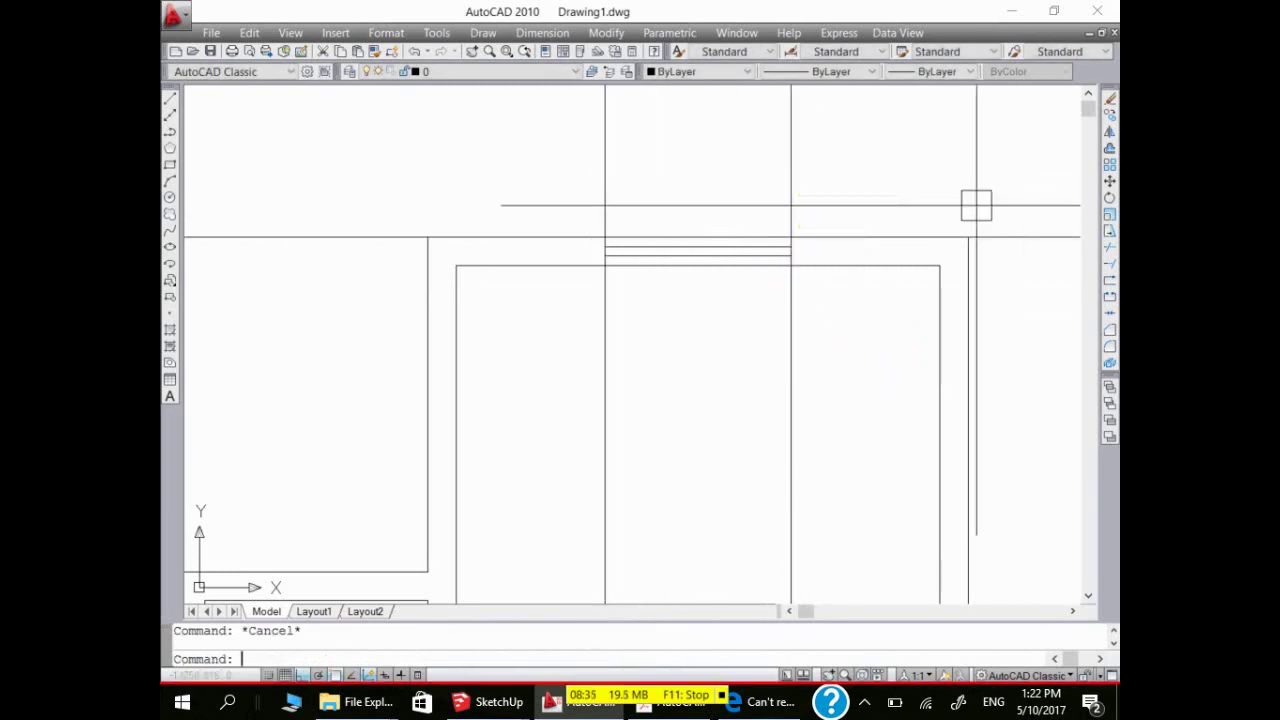
Offset the outer wall line 400 outward and each window side line 50 outward.
type("o")
key("Return")
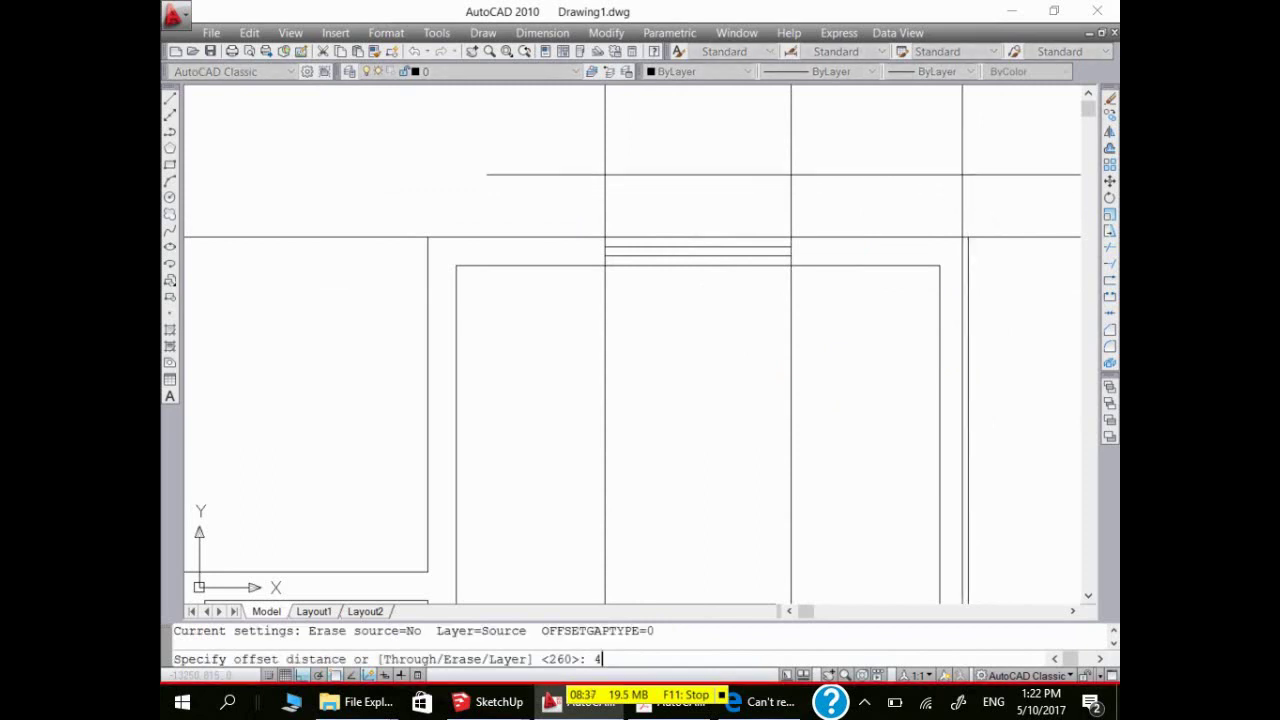
type("00")
key("Return")
left_click(1053, 226)
left_click(935, 180)
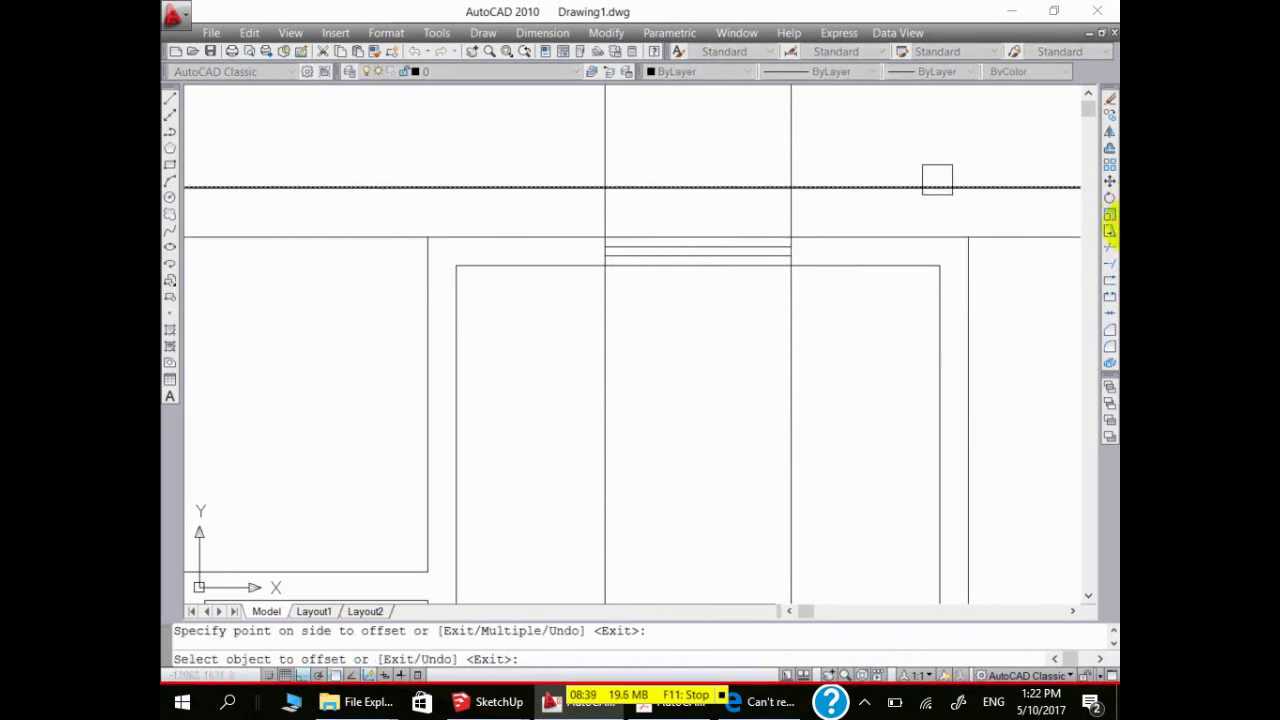
key("Escape")
key("Return")
type("5")
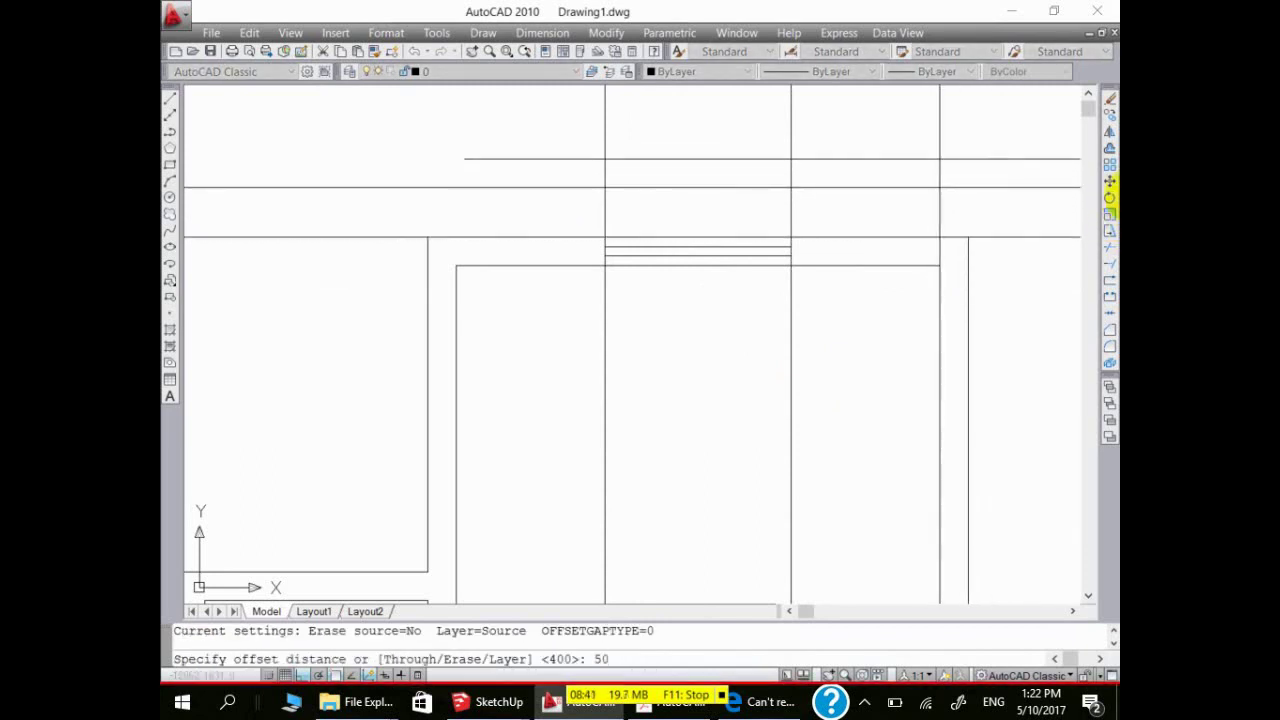
type("0")
key("Return")
left_click(795, 138)
left_click(960, 170)
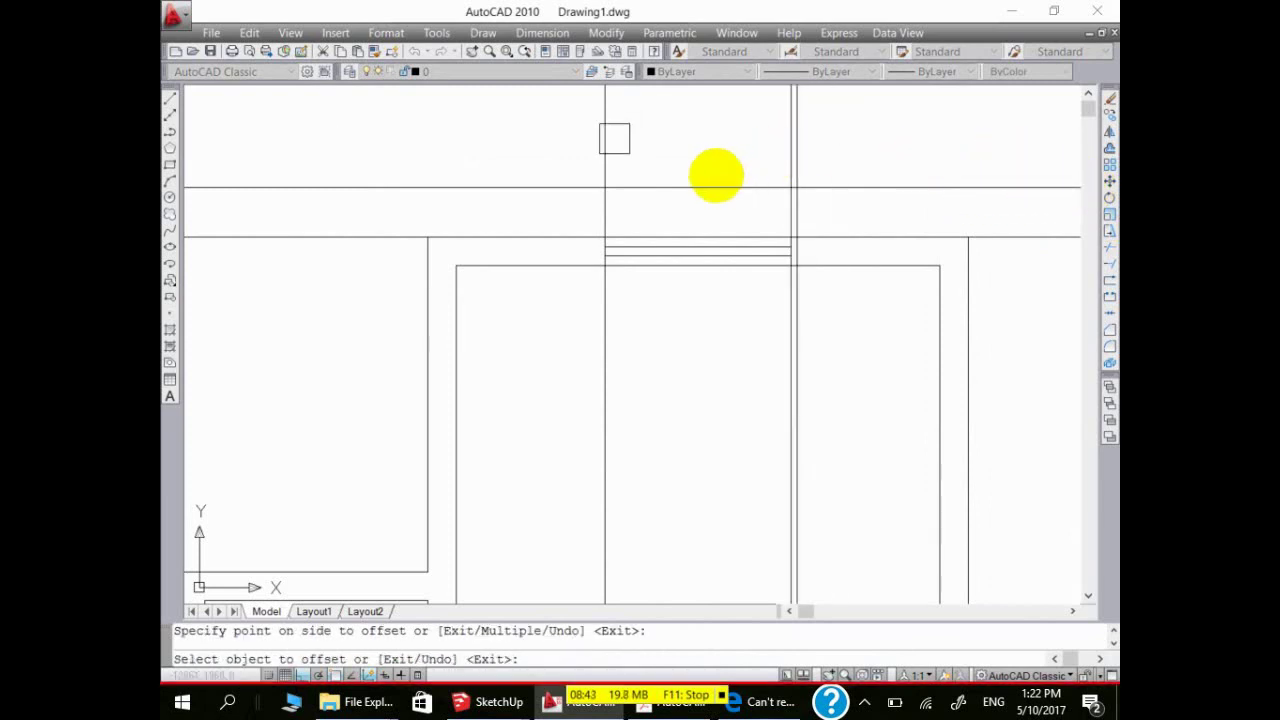
left_click(604, 138)
left_click(556, 140)
key("Escape")
type("p")
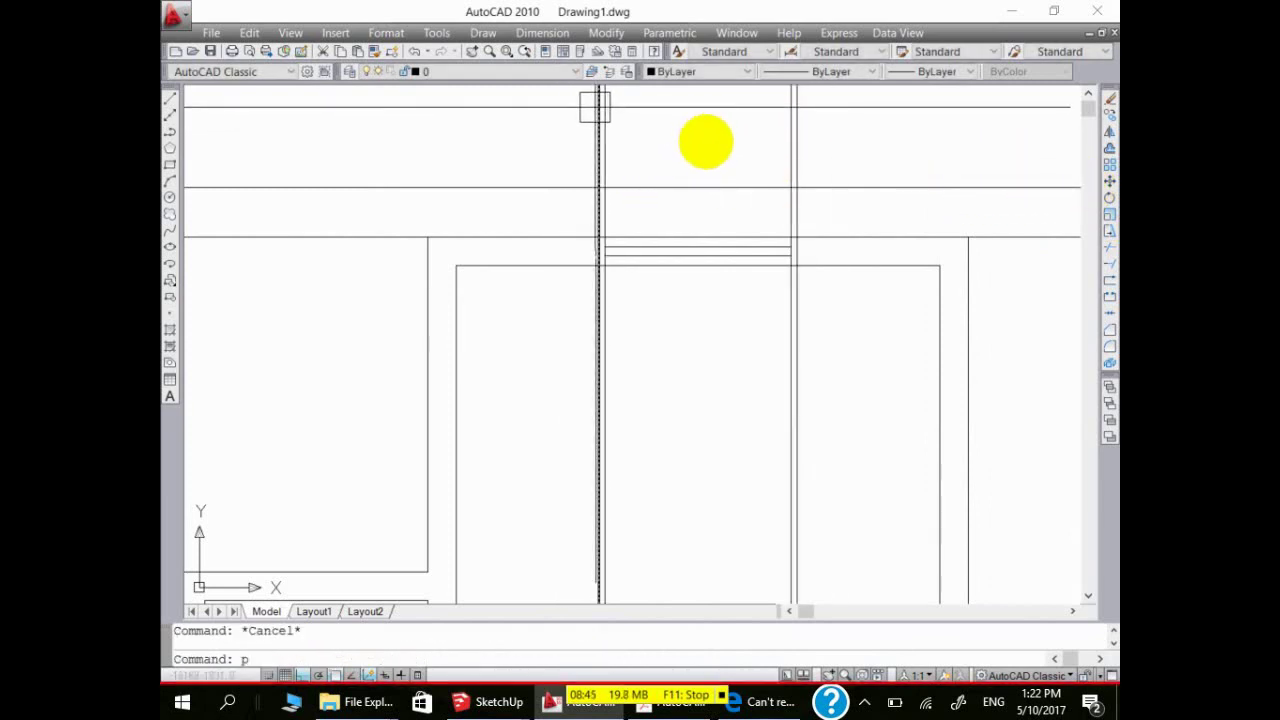
Draw a rectangle between the offset helper lines' intersections outside the top window.
type("l")
key("Return")
scroll(766, 306, "up", 2)
left_click(649, 270)
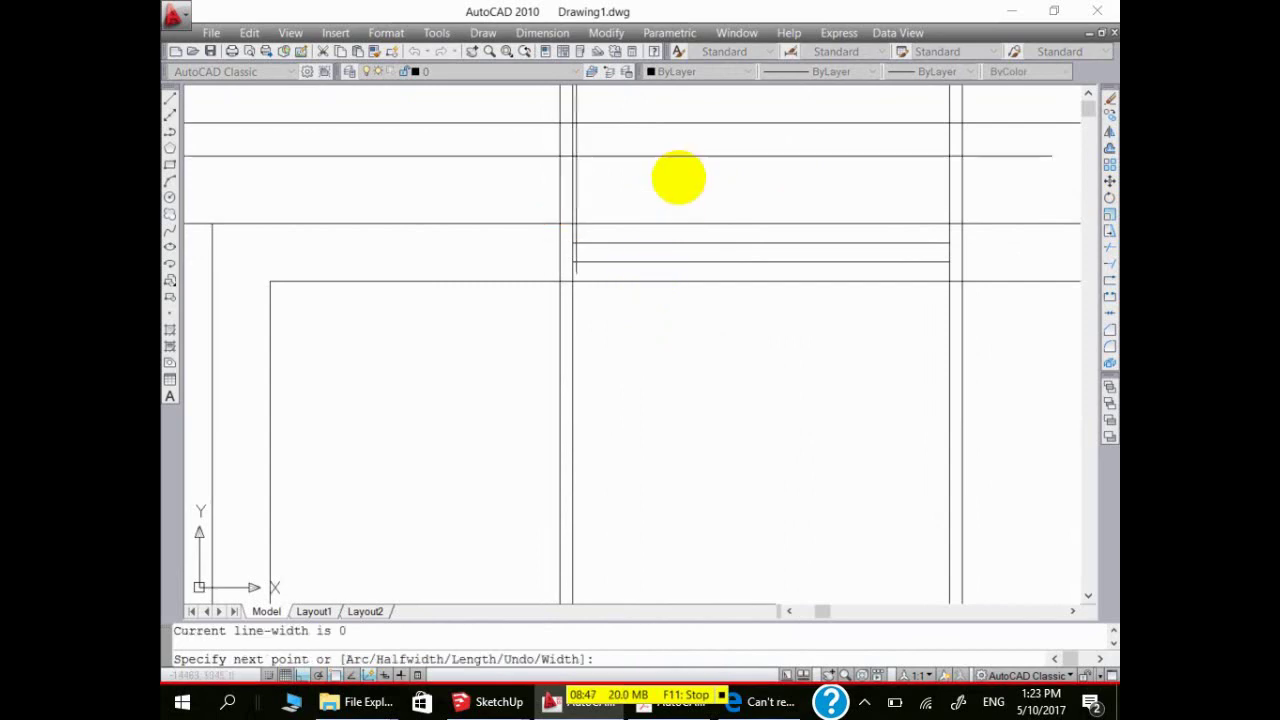
left_click(658, 140)
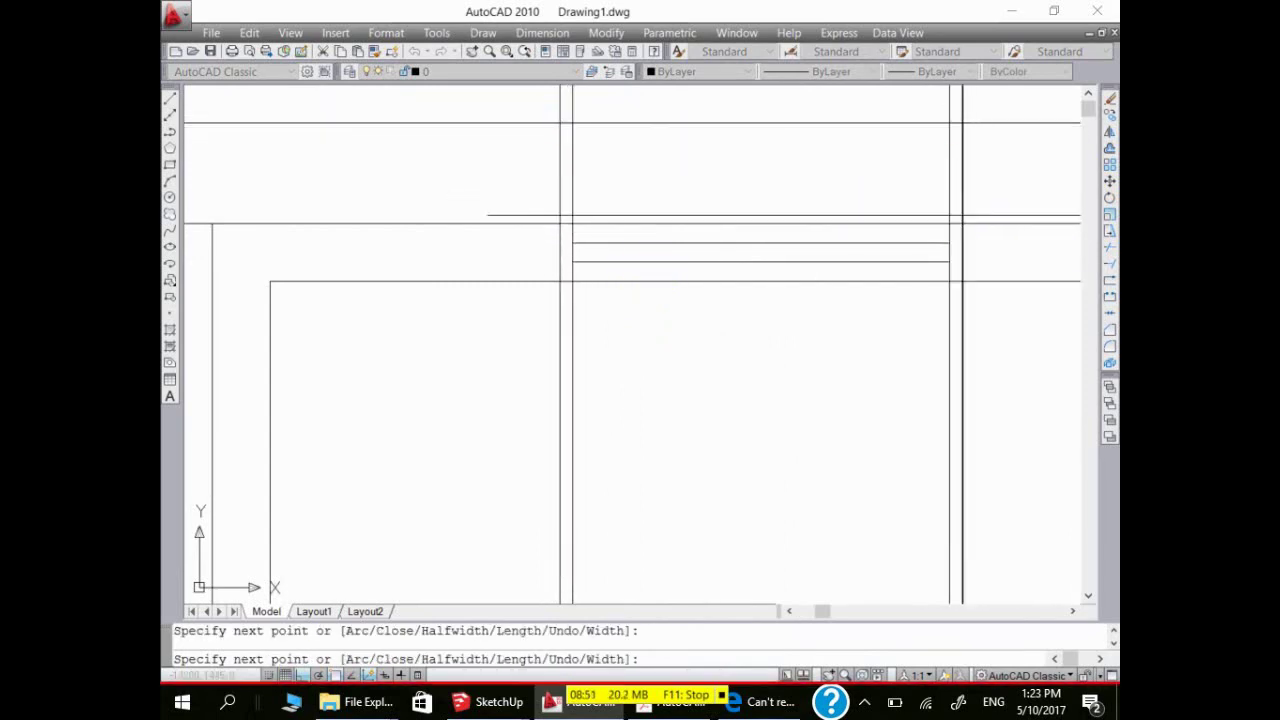
key("Escape")
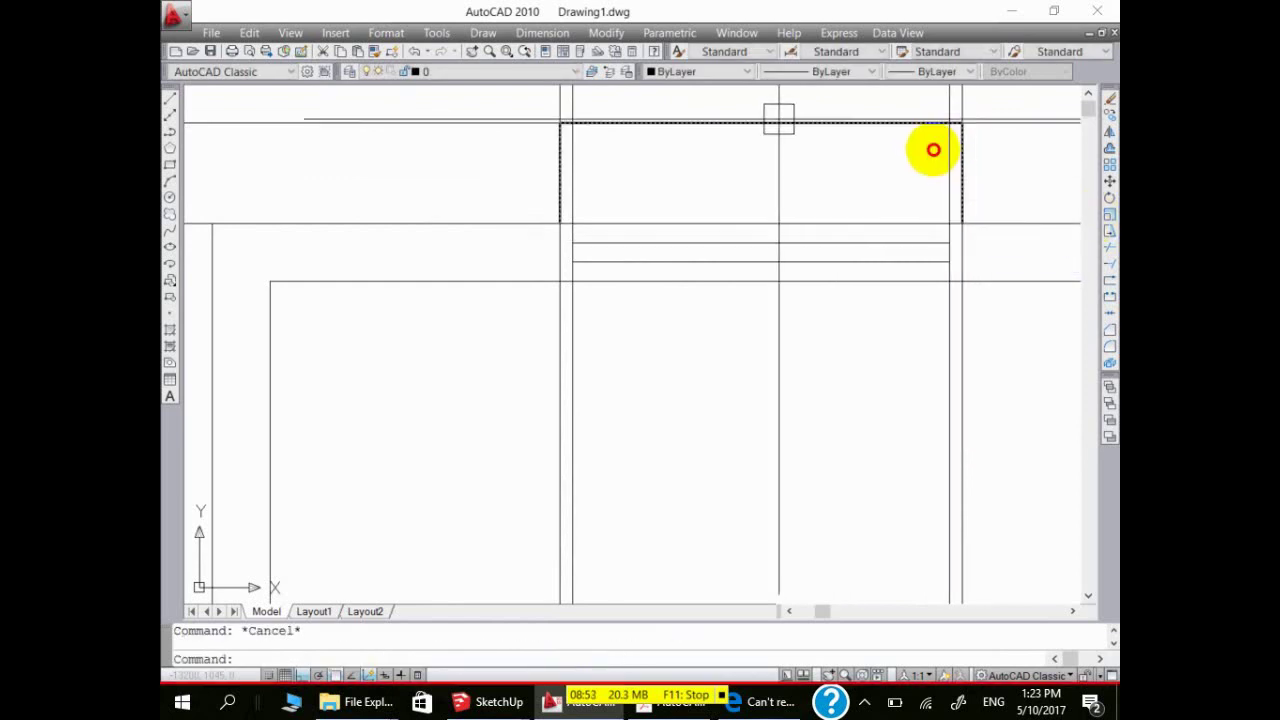
left_click(808, 123)
type("rec")
key("Return")
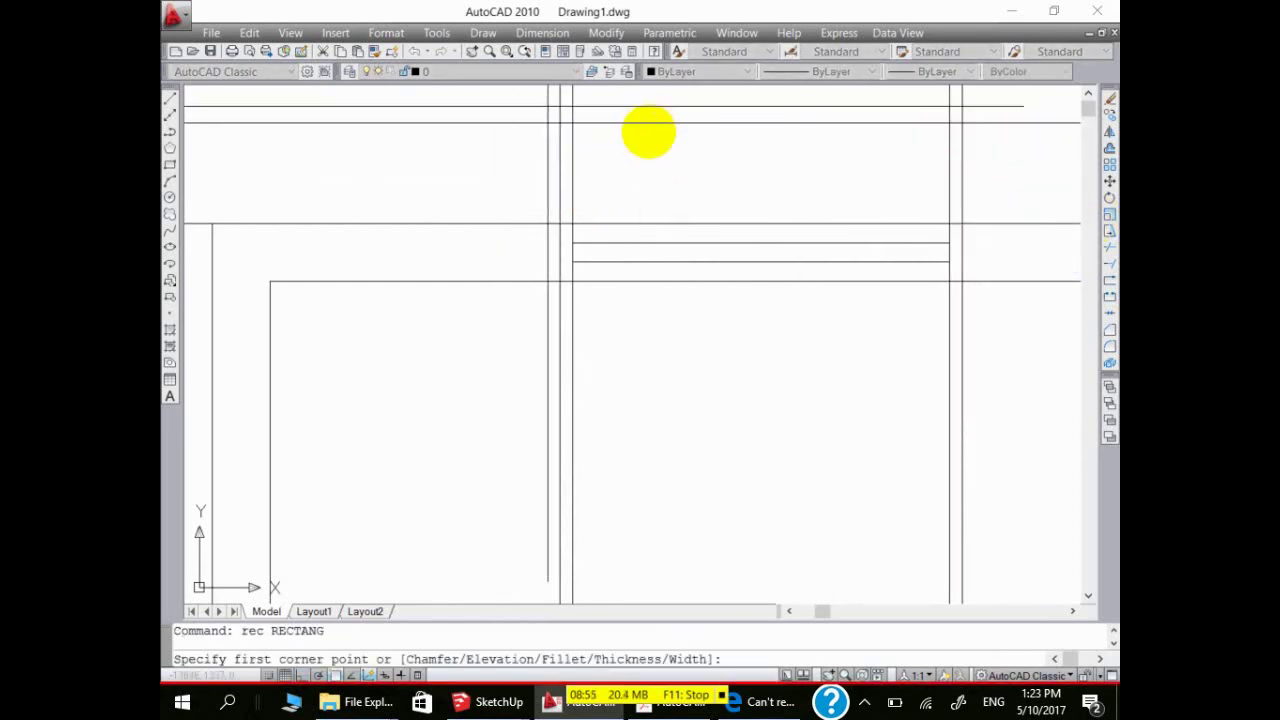
left_click(578, 153)
left_click(838, 300)
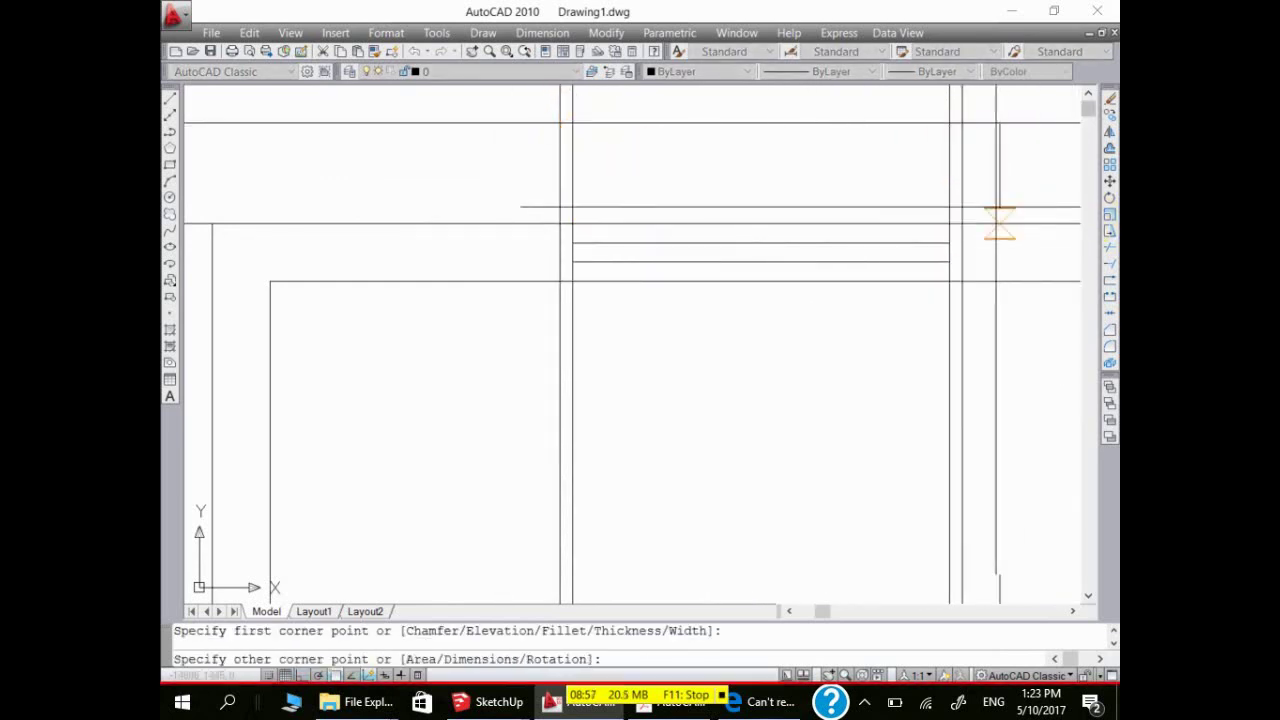
Erase the helper offset lines around the window.
left_click(962, 224)
scroll(791, 334, "down", 3)
key("Escape")
left_click_drag(771, 346, 634, 366)
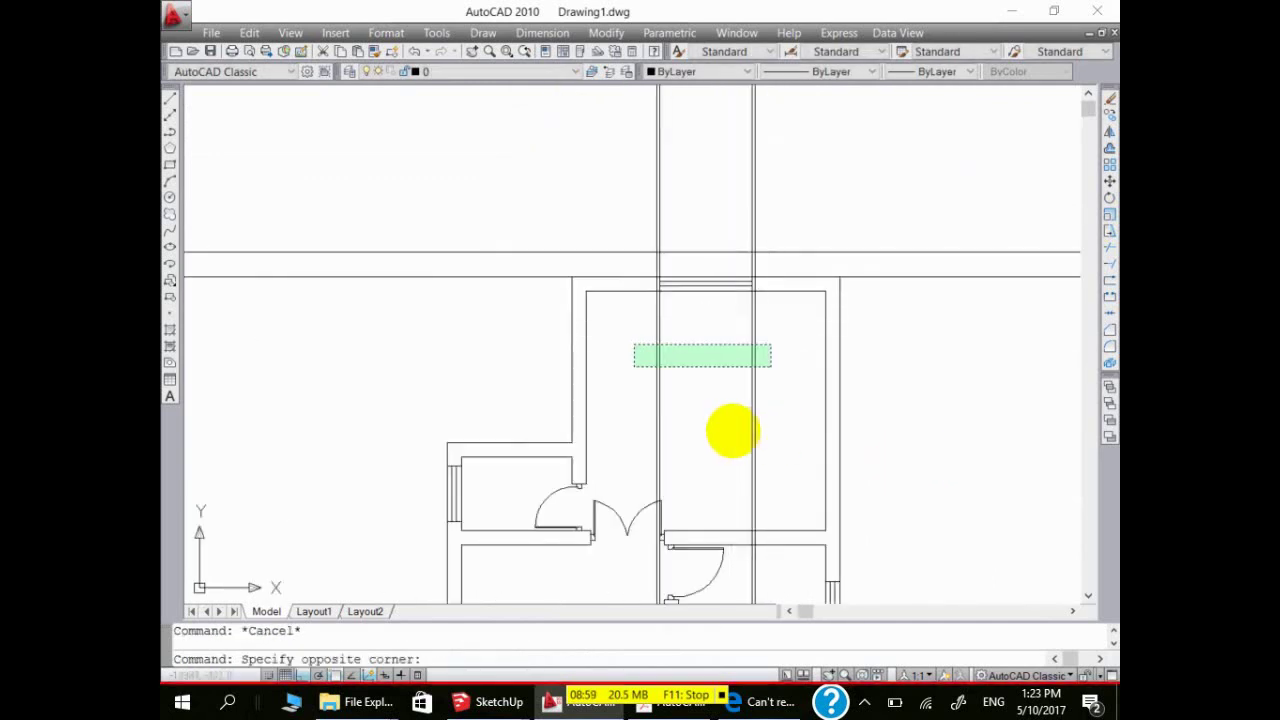
type("e")
key("Return")
left_click_drag(614, 259, 474, 386)
type("e")
key("Return")
scroll(857, 340, "up", 3)
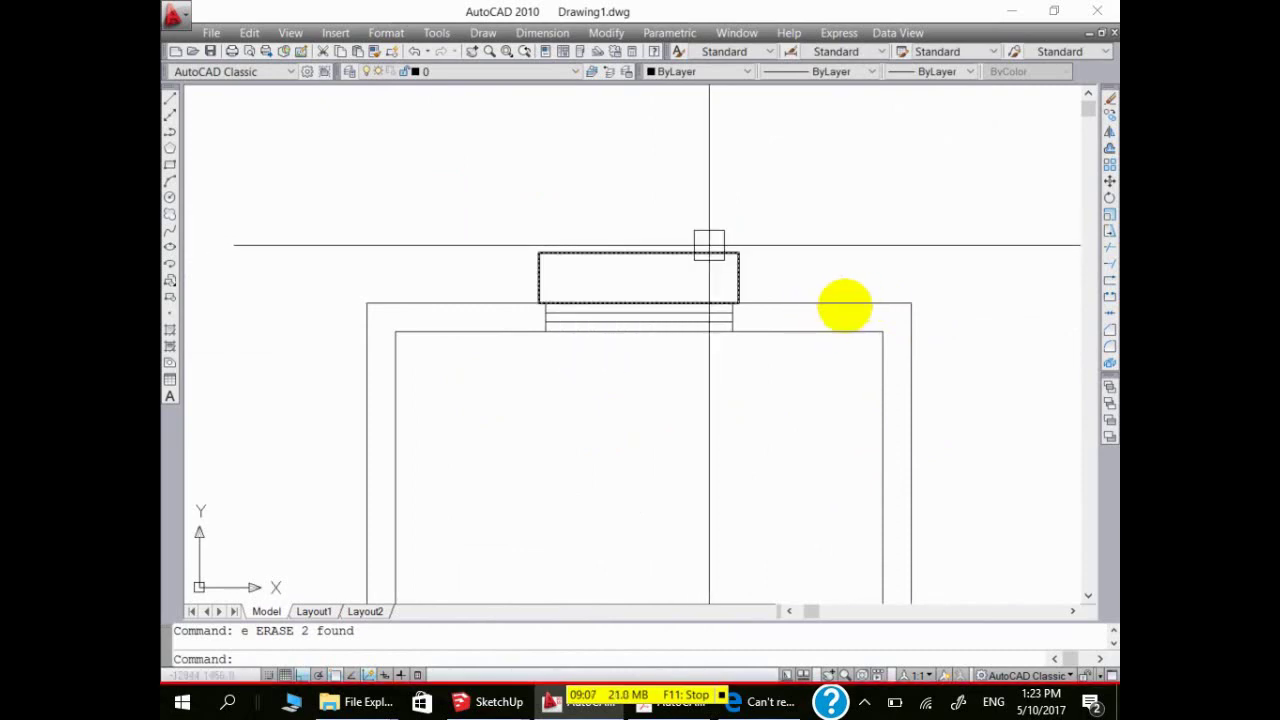
Load the ACAD_ISO02W100 dash linetype from the Linetype dropdown's Other option.
left_click(710, 252)
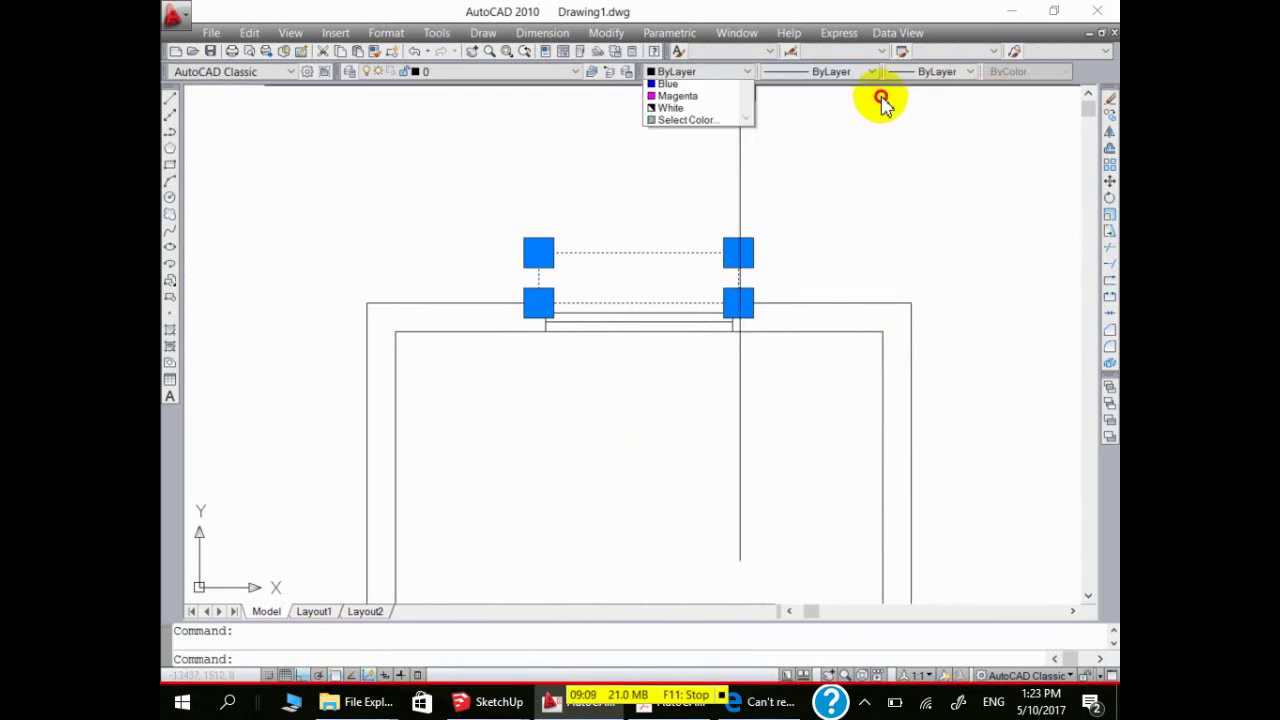
left_click(948, 98)
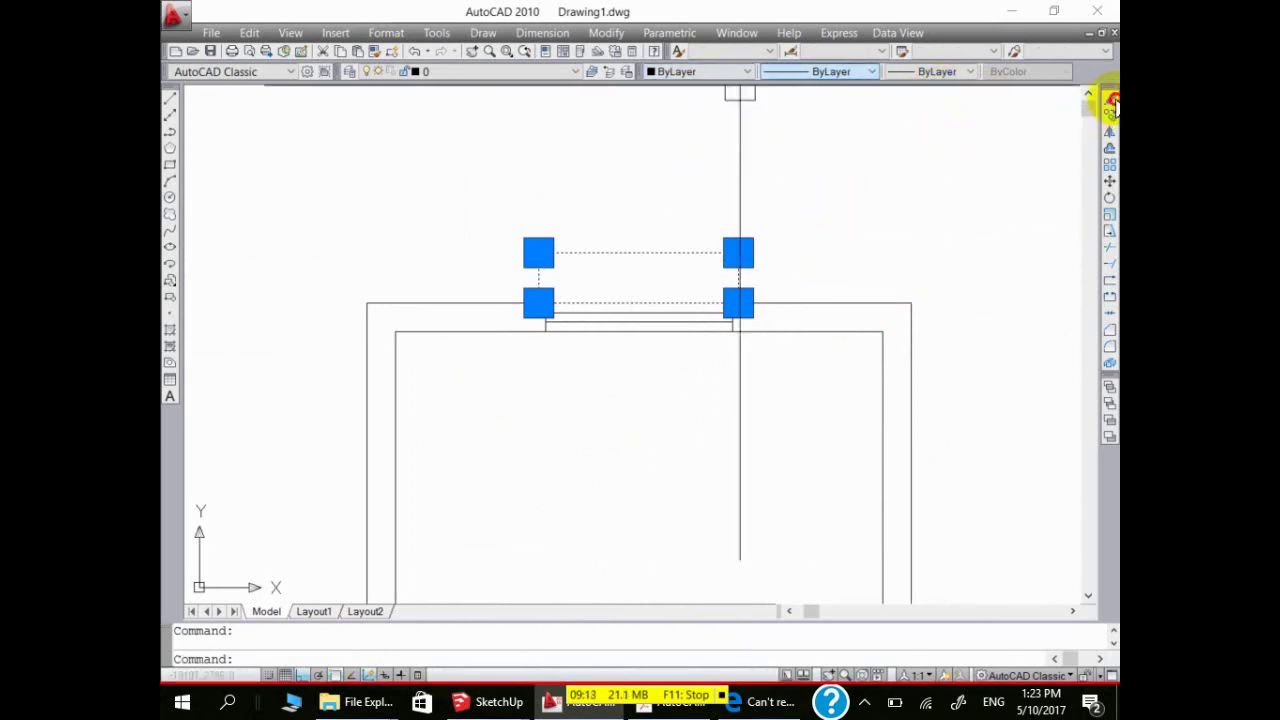
left_click(1021, 95)
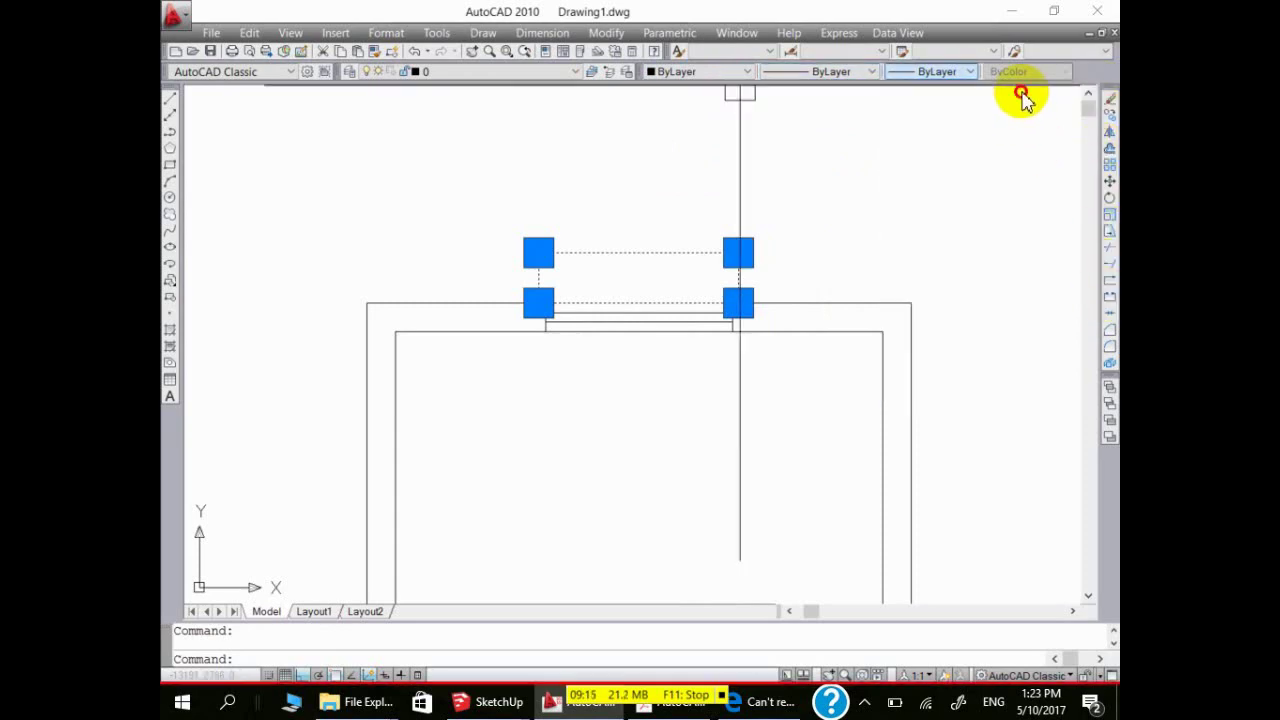
left_click(1015, 95)
key("Return")
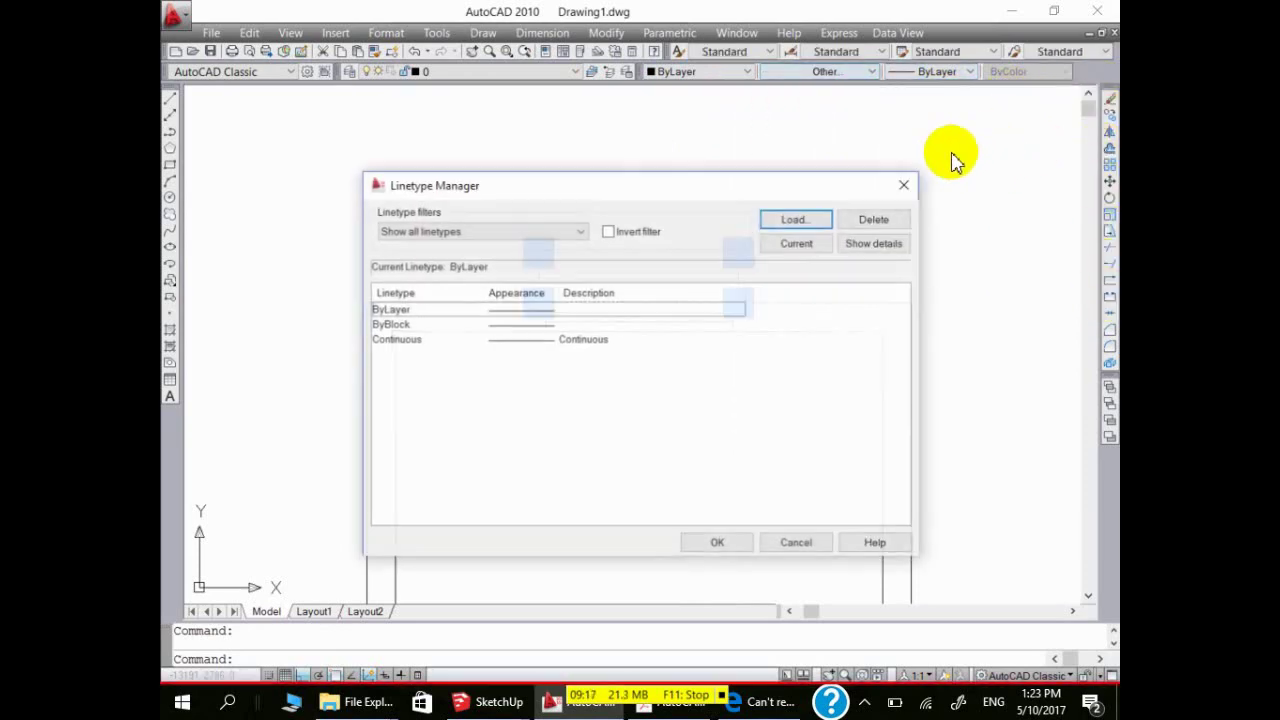
key("alt+l")
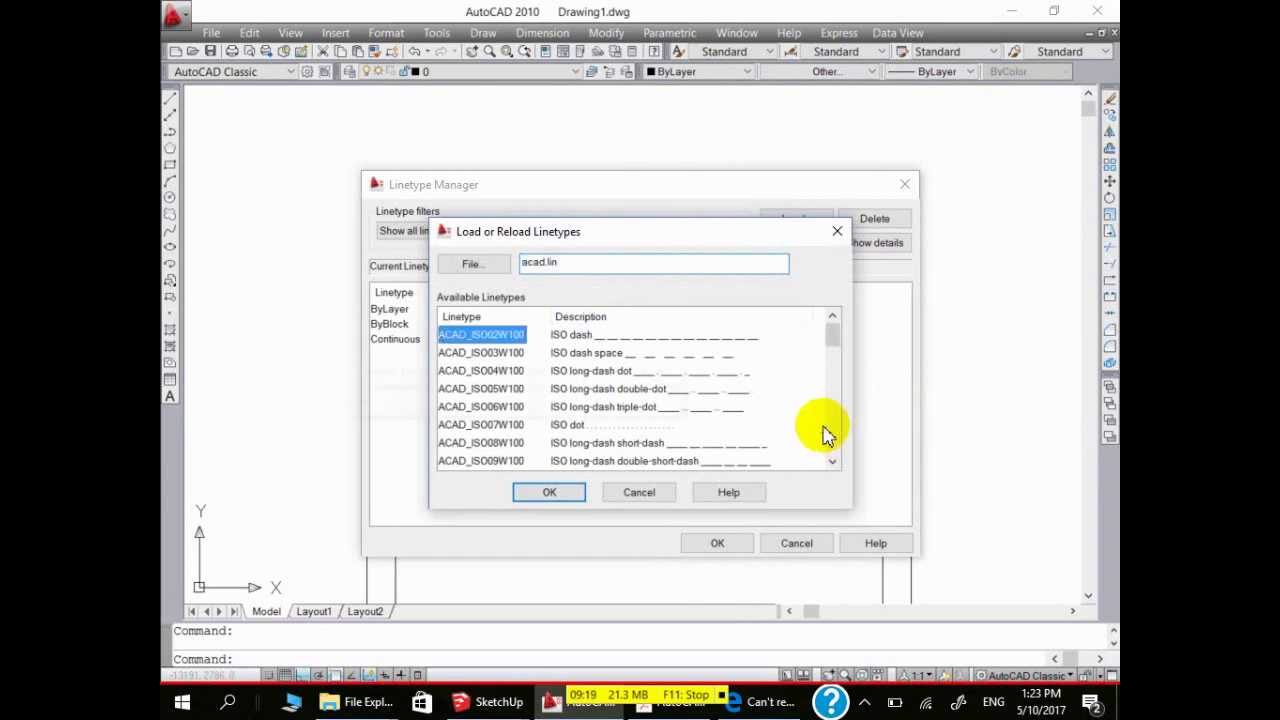
key("Return")
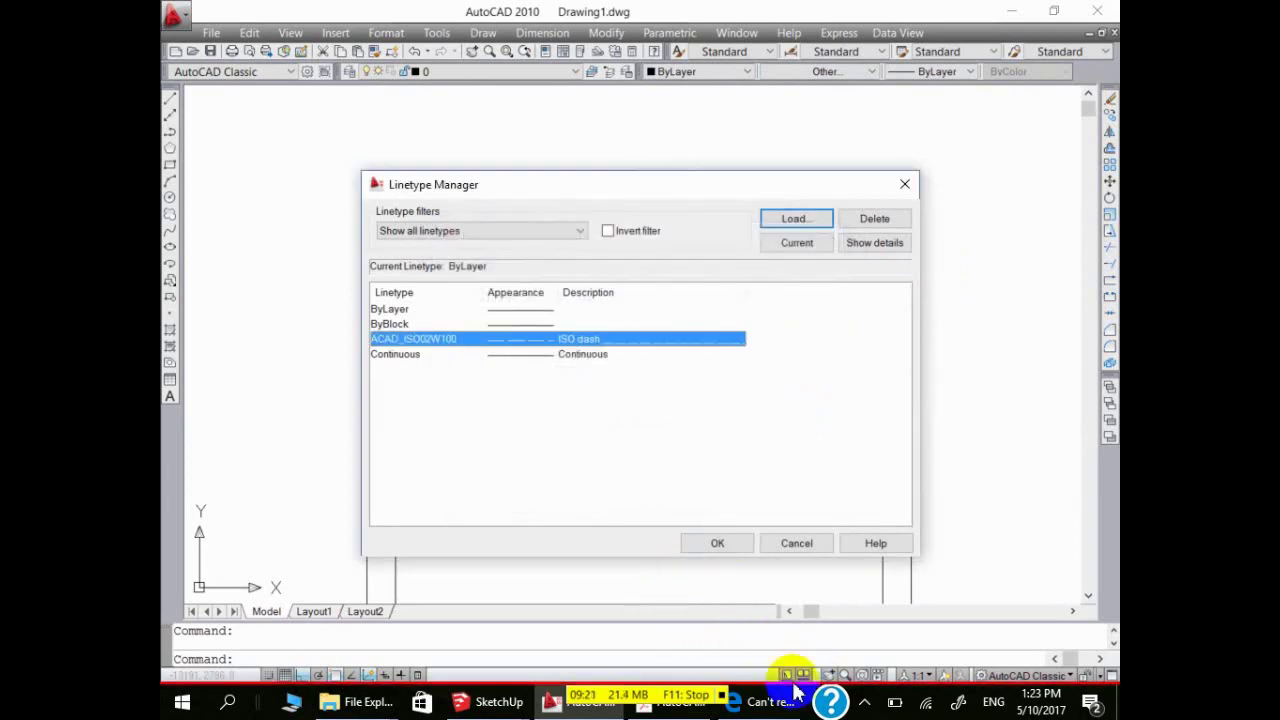
key("Return")
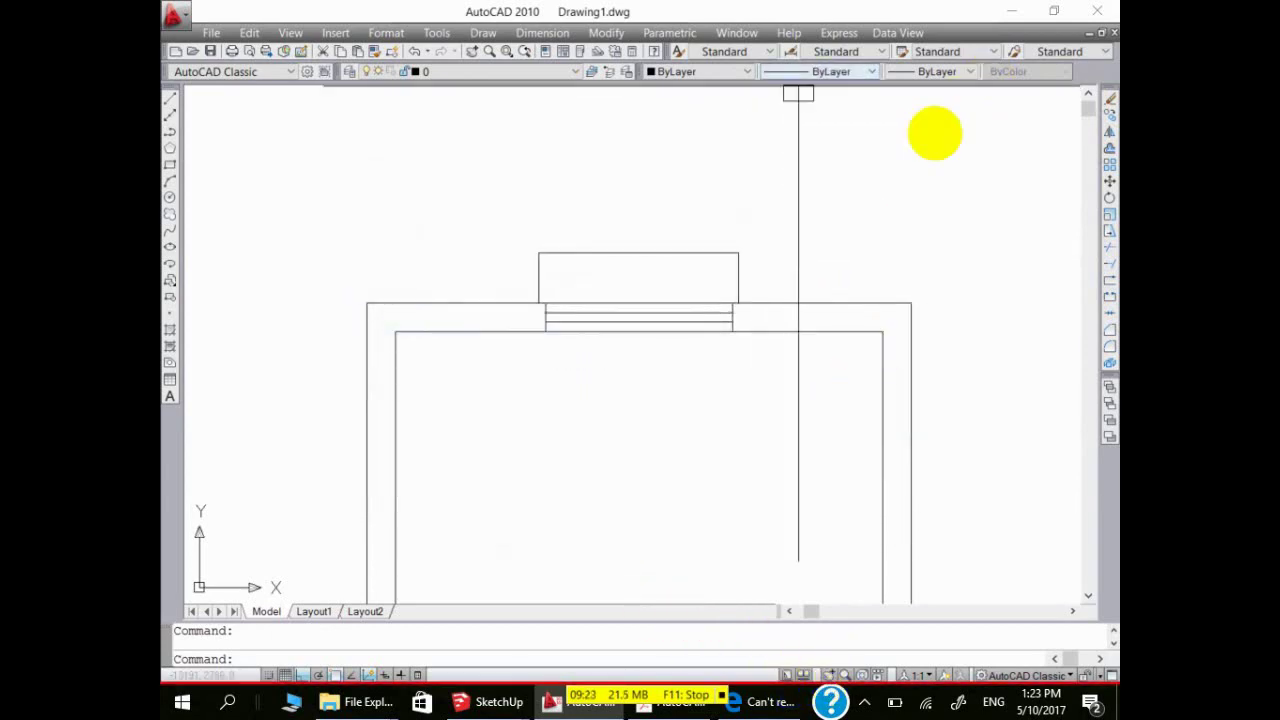
Give the rectangle the ACAD_ISO02W100 linetype with a linetype scale of 10.
left_click(680, 257)
left_click(871, 71)
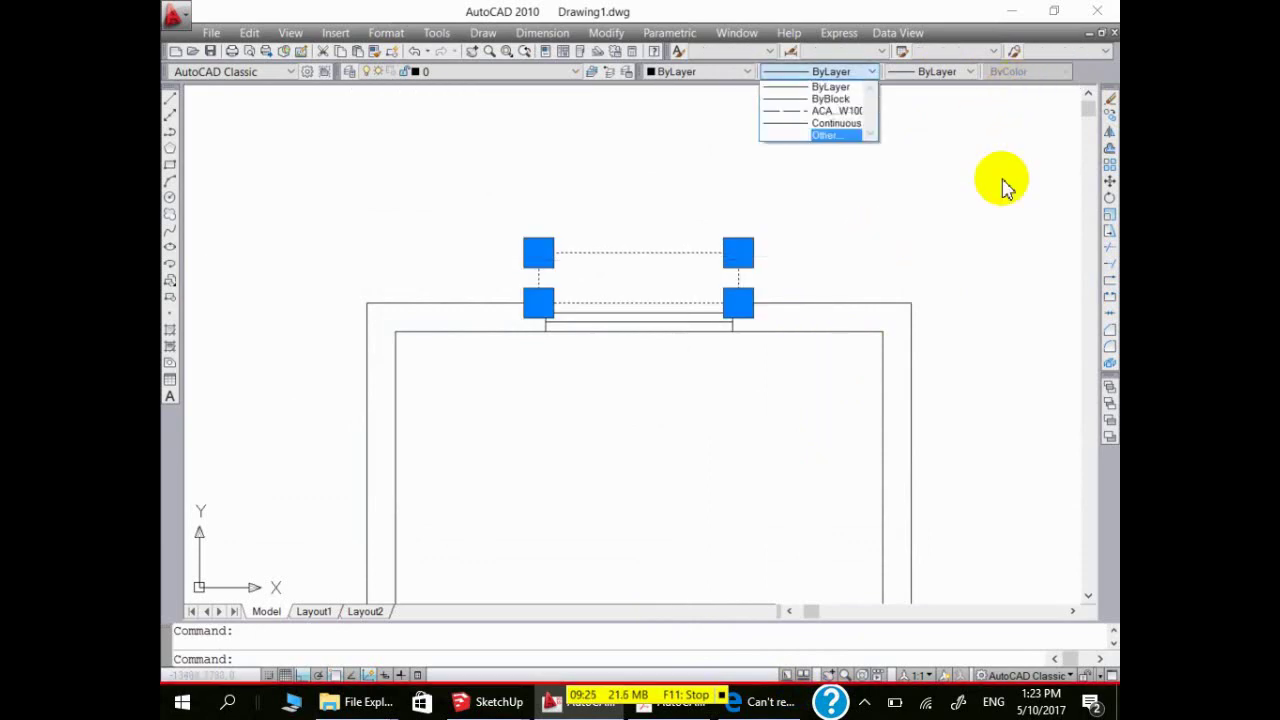
key("Escape")
key("Escape")
scroll(719, 285, "up", 2)
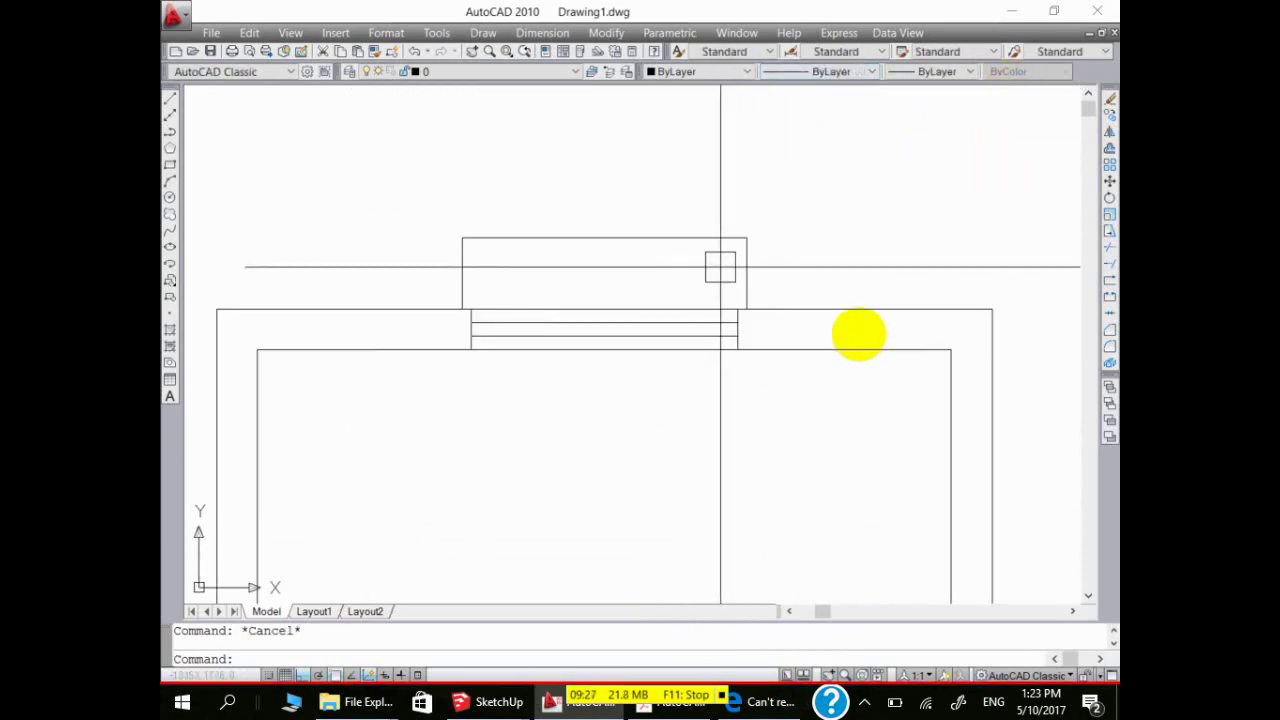
left_click(700, 238)
right_click(700, 237)
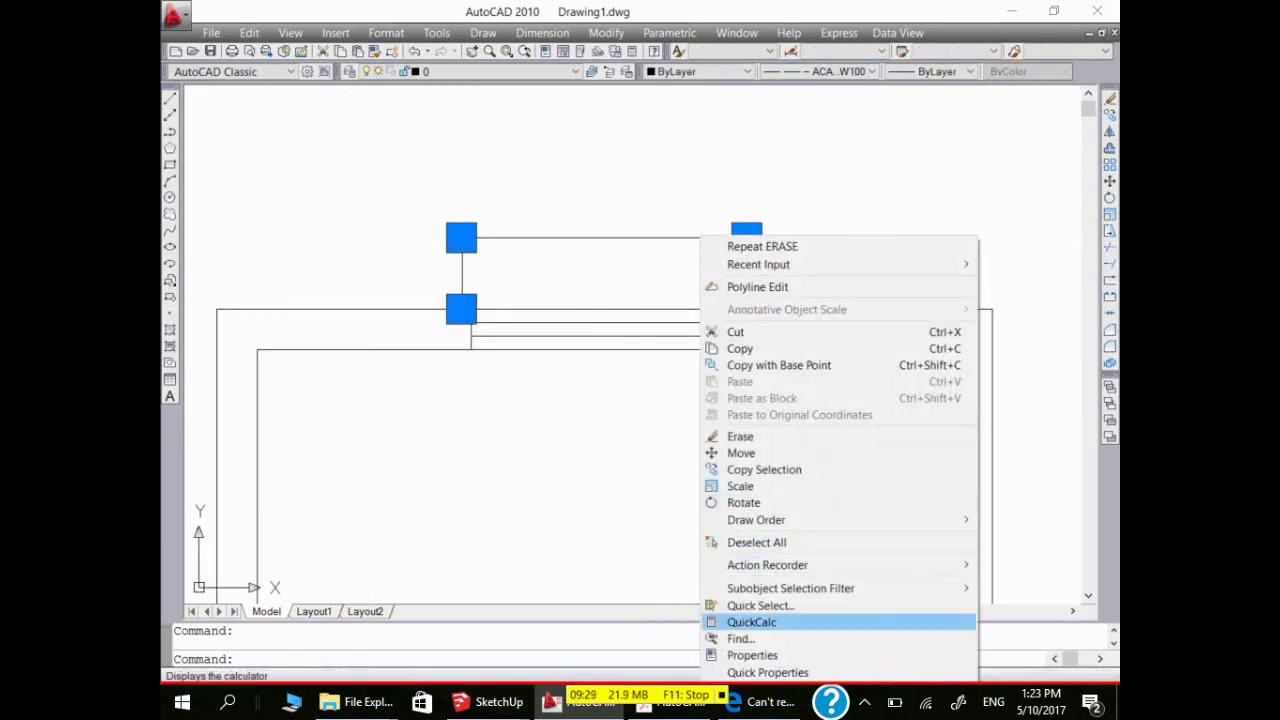
left_click(752, 655)
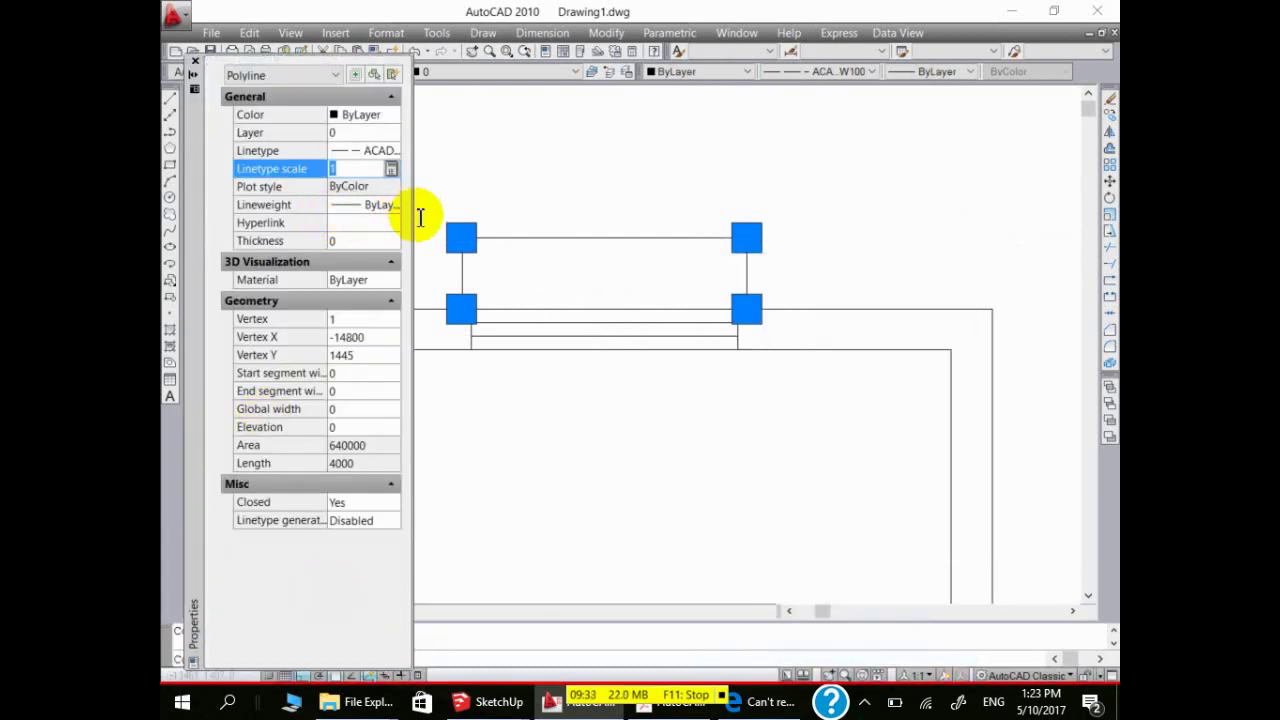
key("Return")
key("Escape")
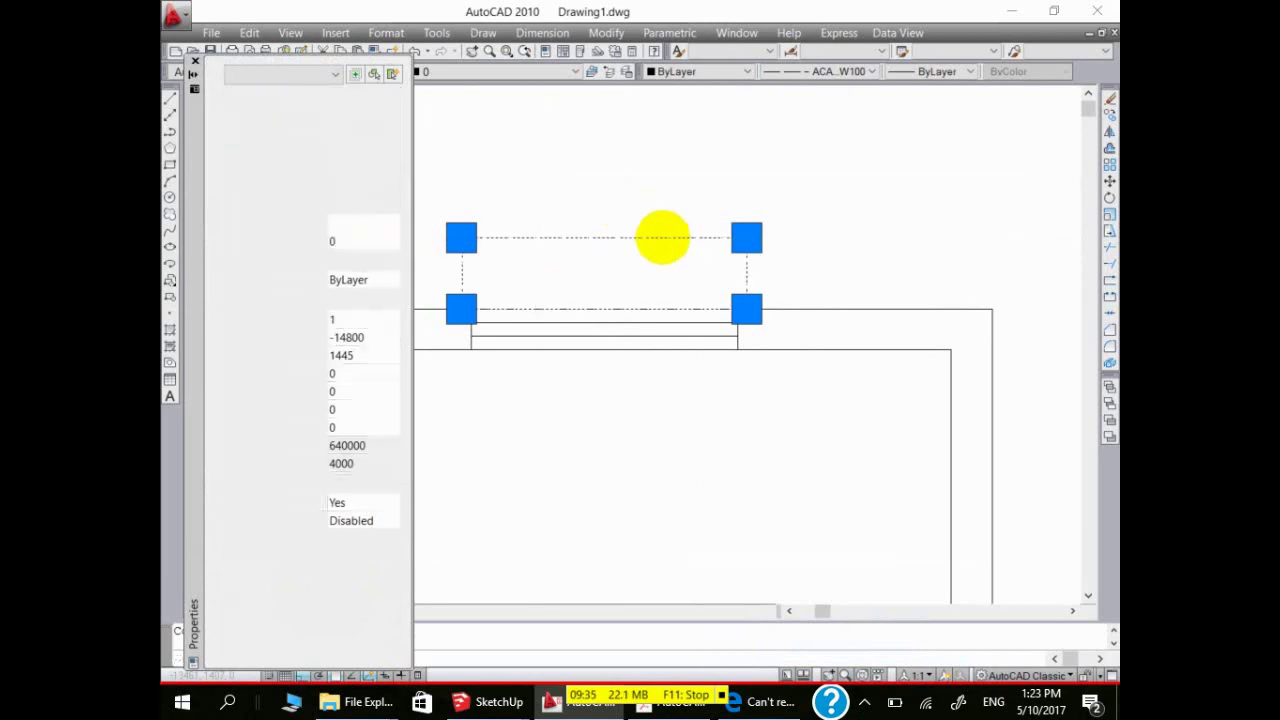
scroll(743, 271, "down", 1)
scroll(869, 360, "down", 3)
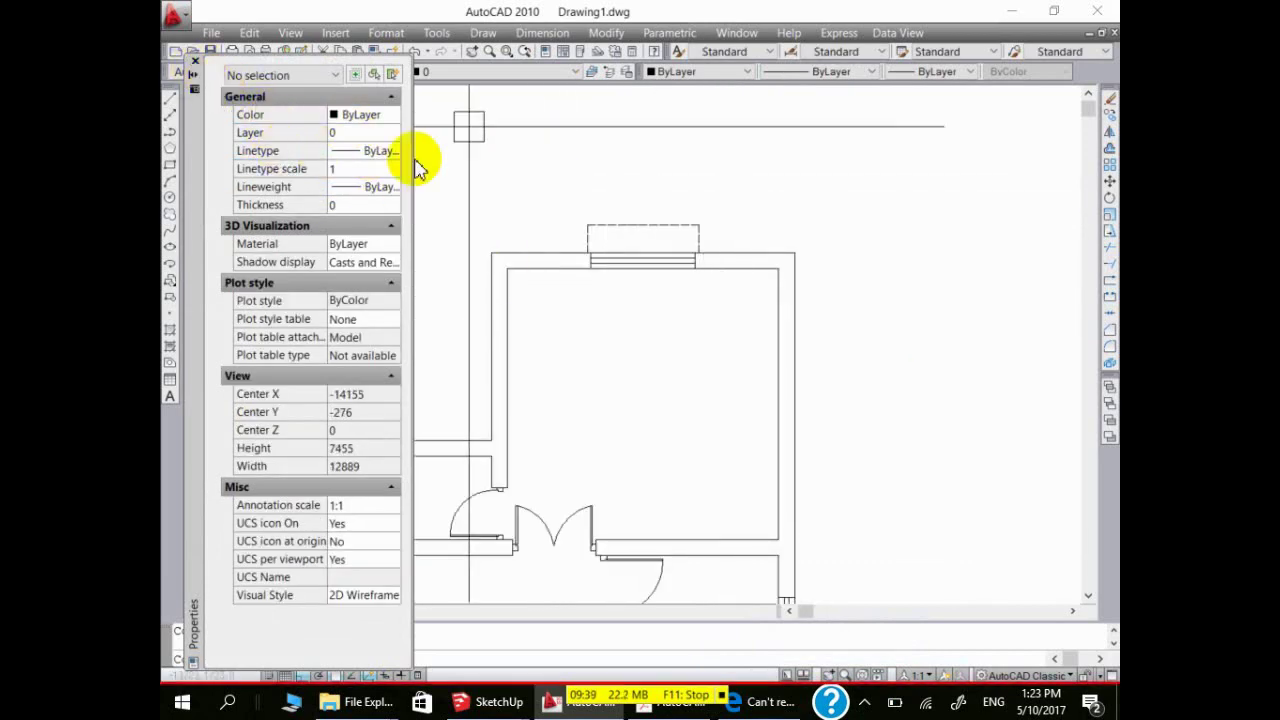
left_click(195, 61)
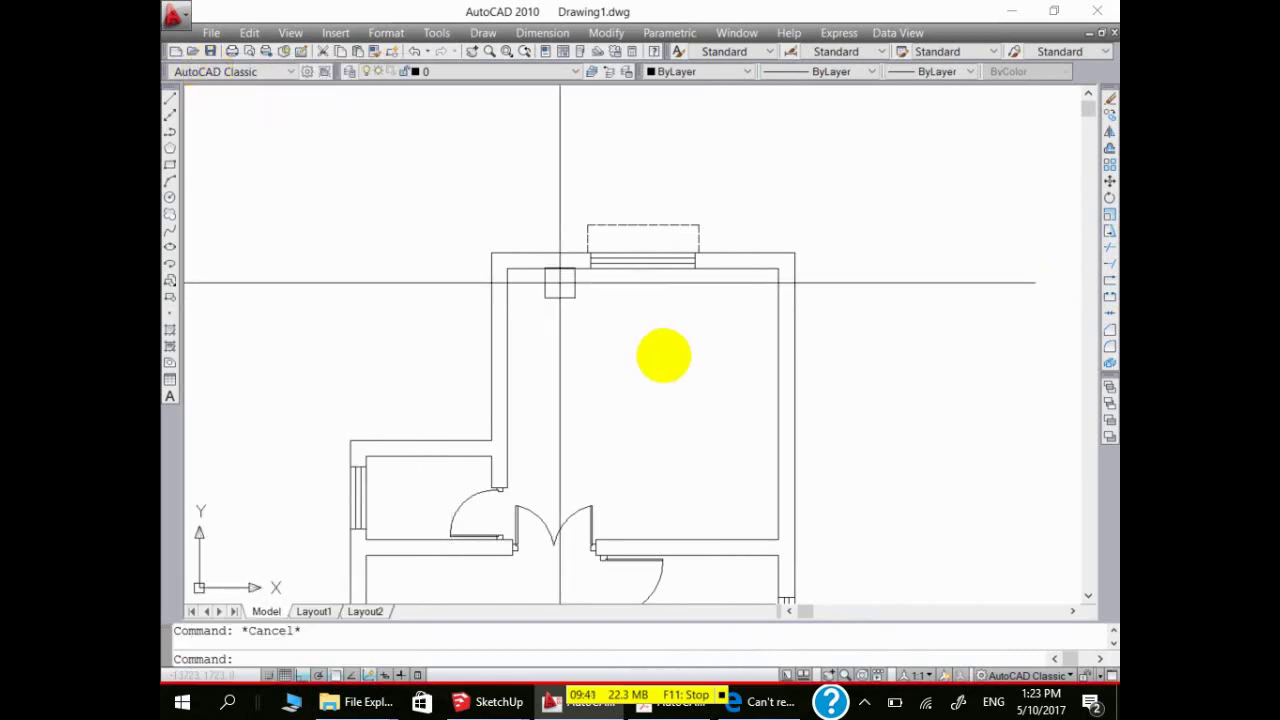
Select the dashed rectangle at the top window and start copying it.
scroll(663, 354, "down", 5)
scroll(749, 523, "up", 3)
scroll(677, 346, "up", 1)
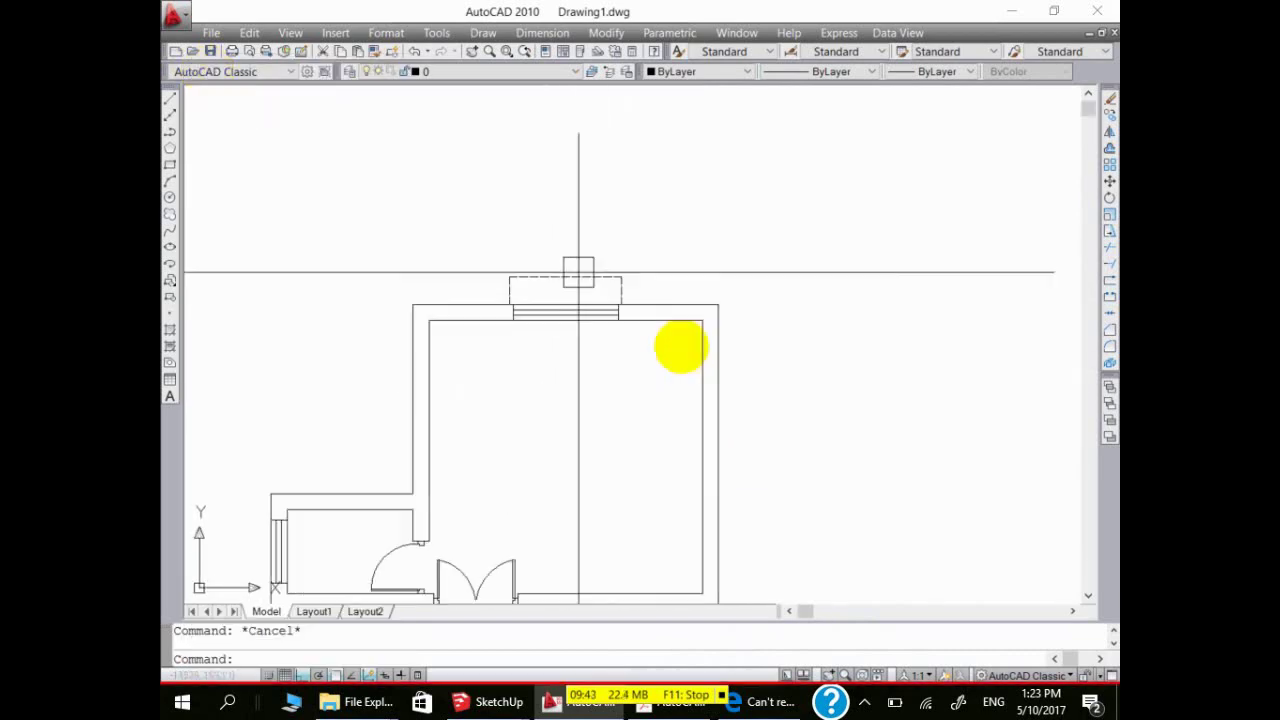
scroll(685, 347, "up", 3)
left_click(668, 338)
key("Return")
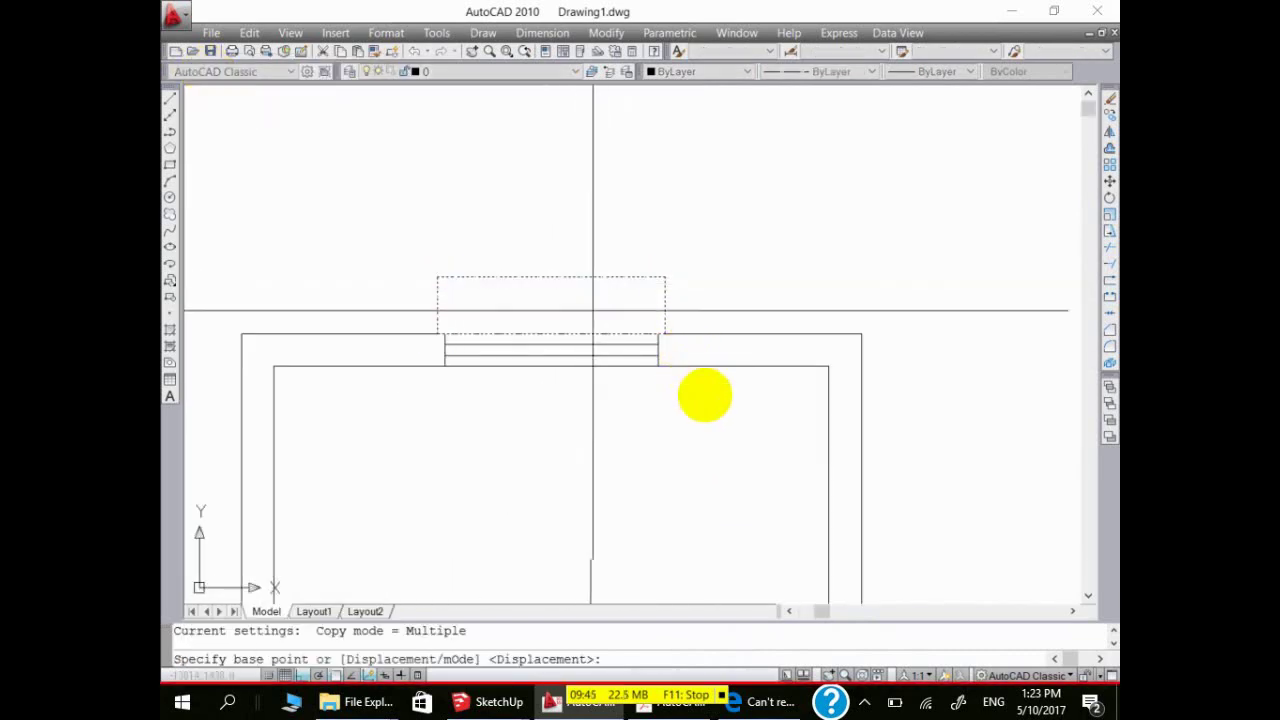
scroll(770, 414, "up", 3)
scroll(714, 382, "up", 1)
Copy the dashed rectangle to the corner of the right-side window.
left_click(714, 382)
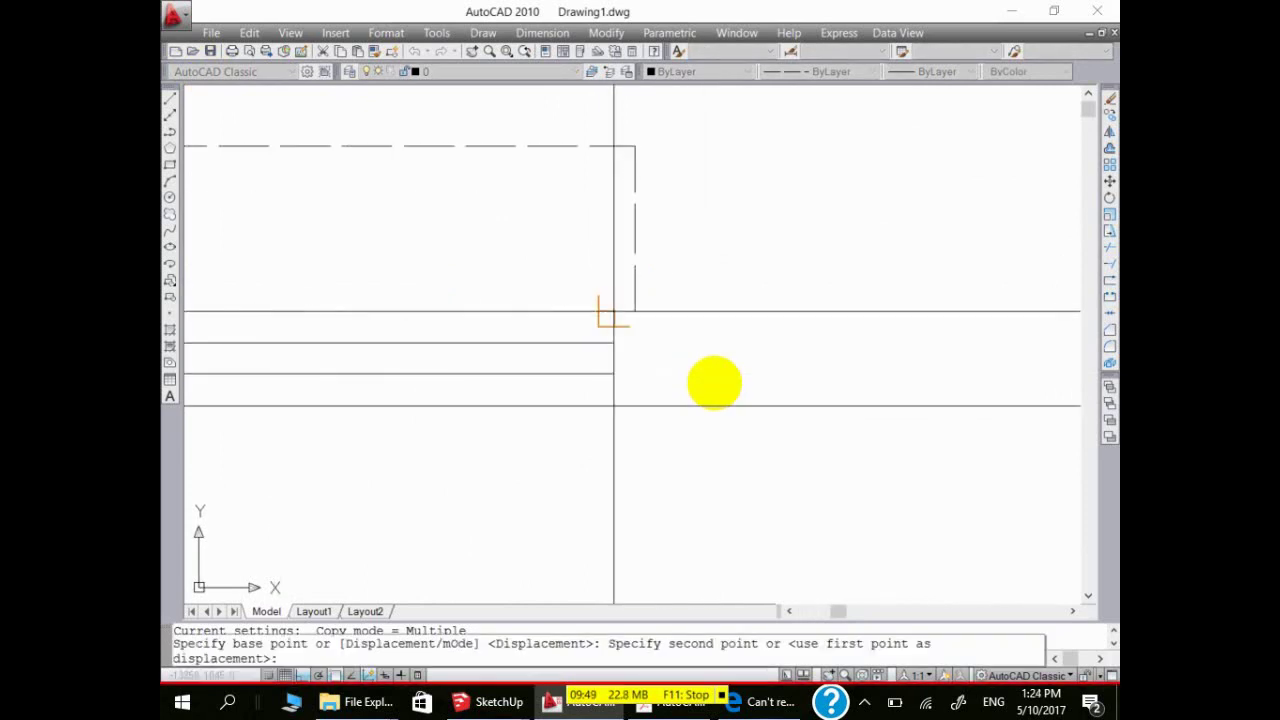
scroll(731, 314, "down", 3)
scroll(797, 466, "down", 2)
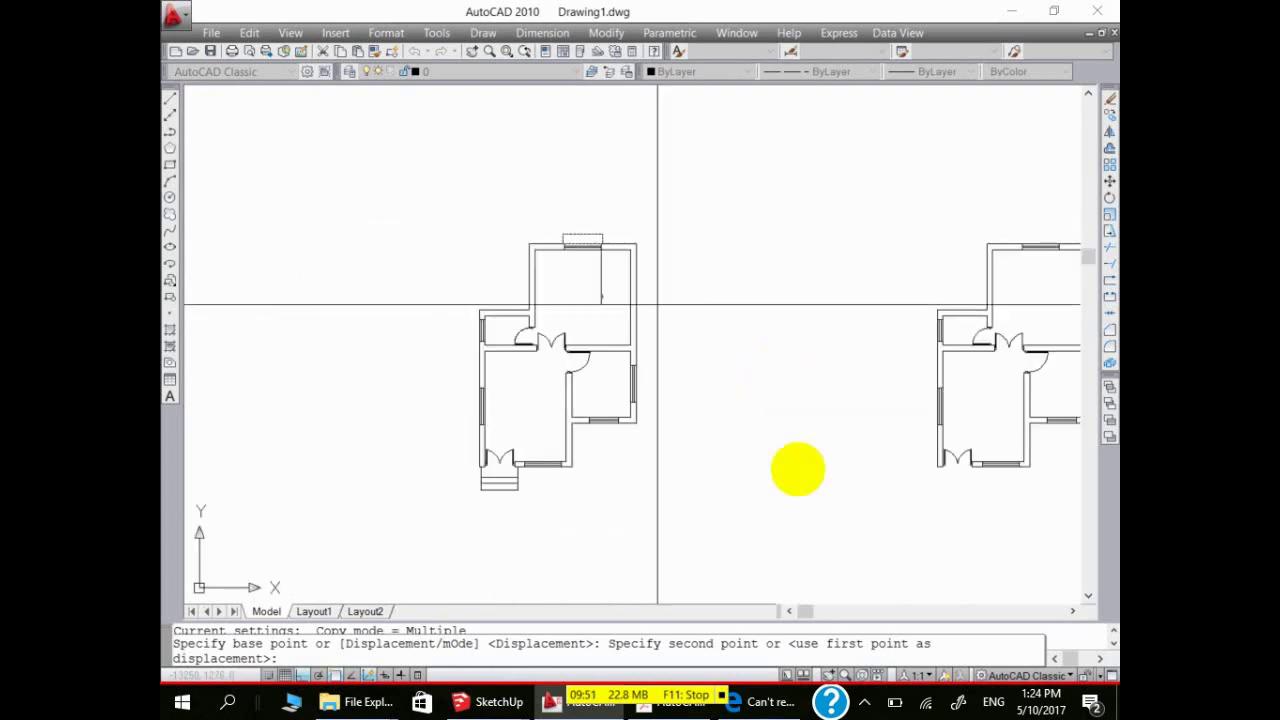
scroll(735, 476, "up", 4)
scroll(674, 422, "up", 2)
scroll(571, 363, "up", 2)
left_click(552, 415)
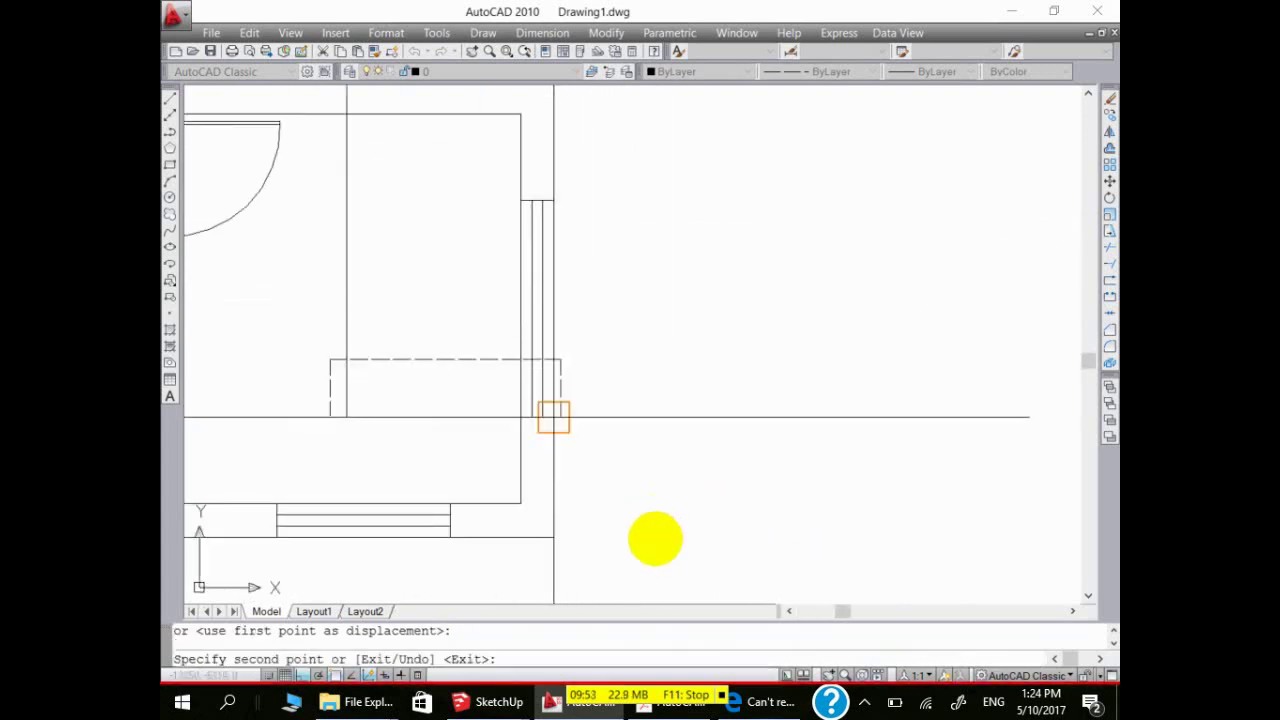
key("Escape")
Rotate the copied rectangle 270° about the window corner.
left_click(563, 396)
type("m")
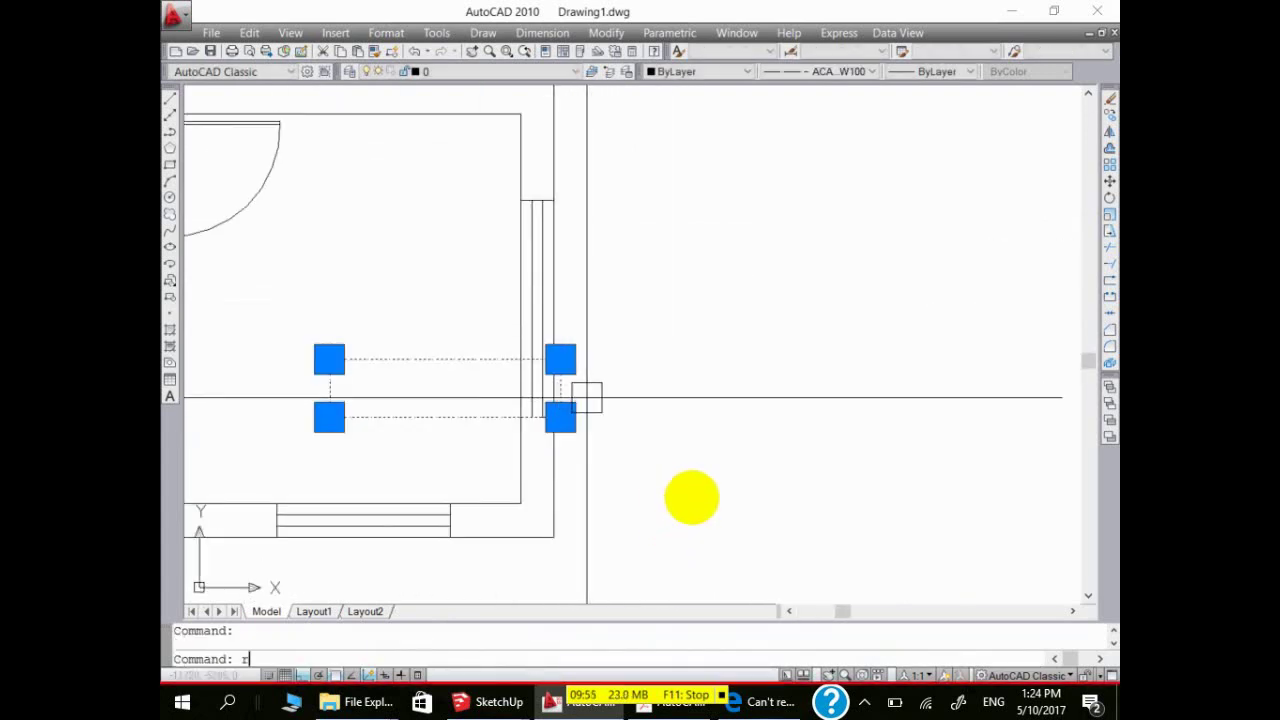
key("Return")
scroll(573, 433, "up", 2)
left_click(531, 400)
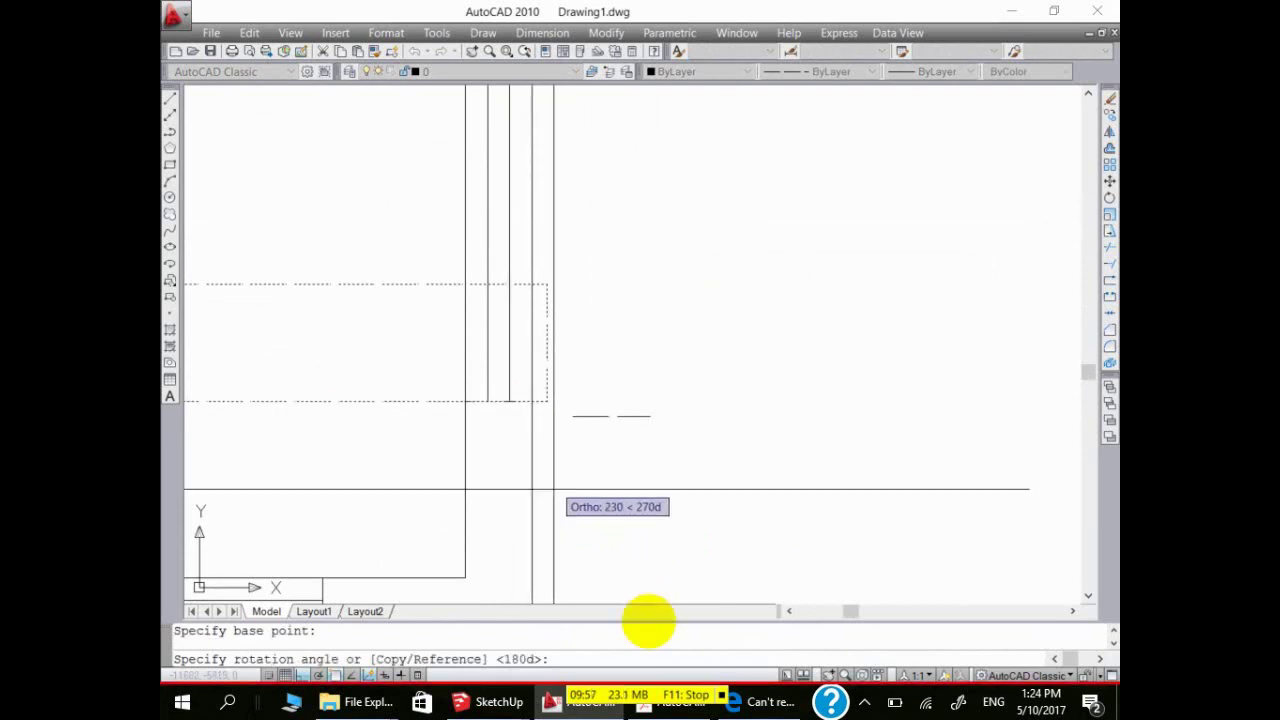
type("270")
key("Return")
scroll(726, 514, "down", 2)
scroll(725, 532, "down", 1)
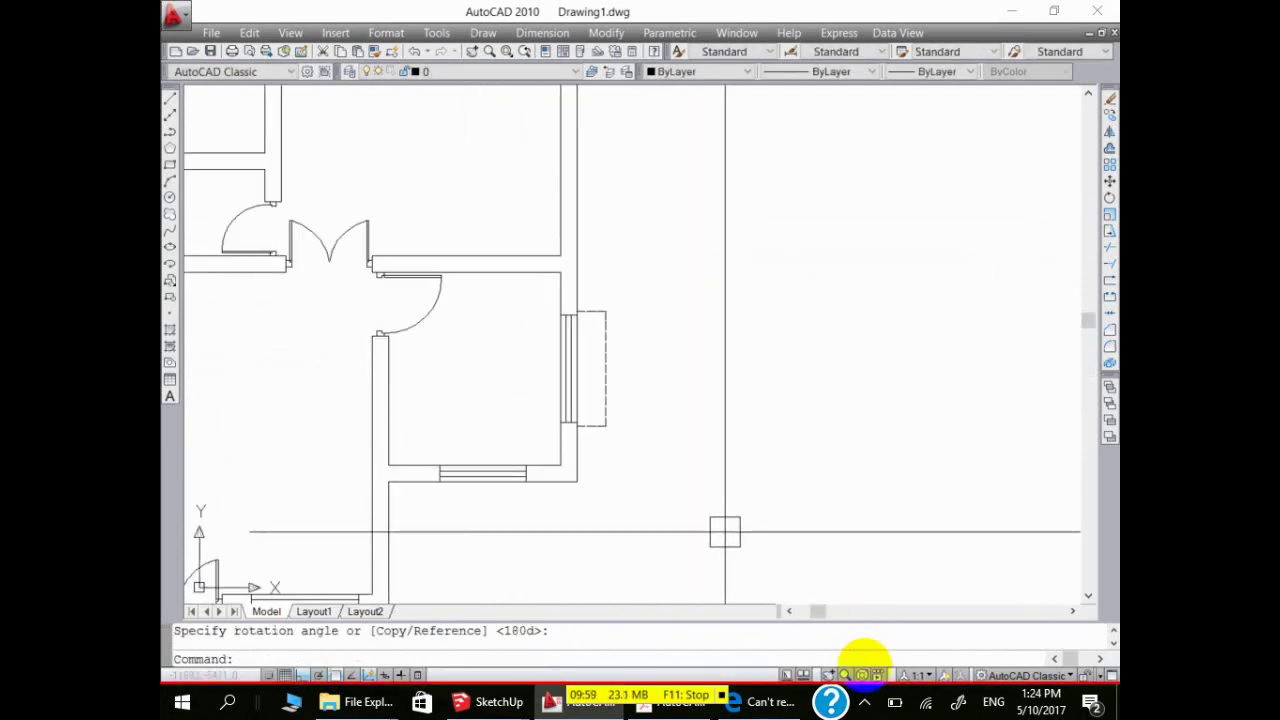
middle_click_drag(725, 532, 752, 520)
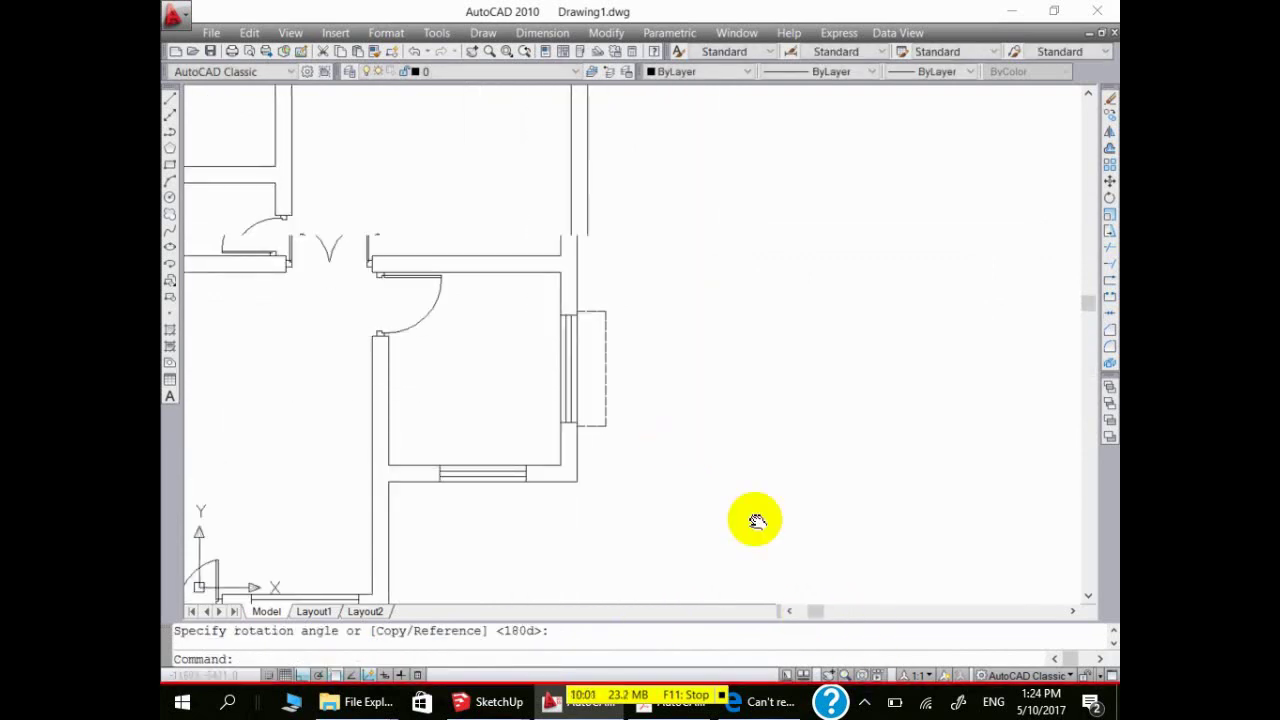
scroll(590, 300, "down", 3)
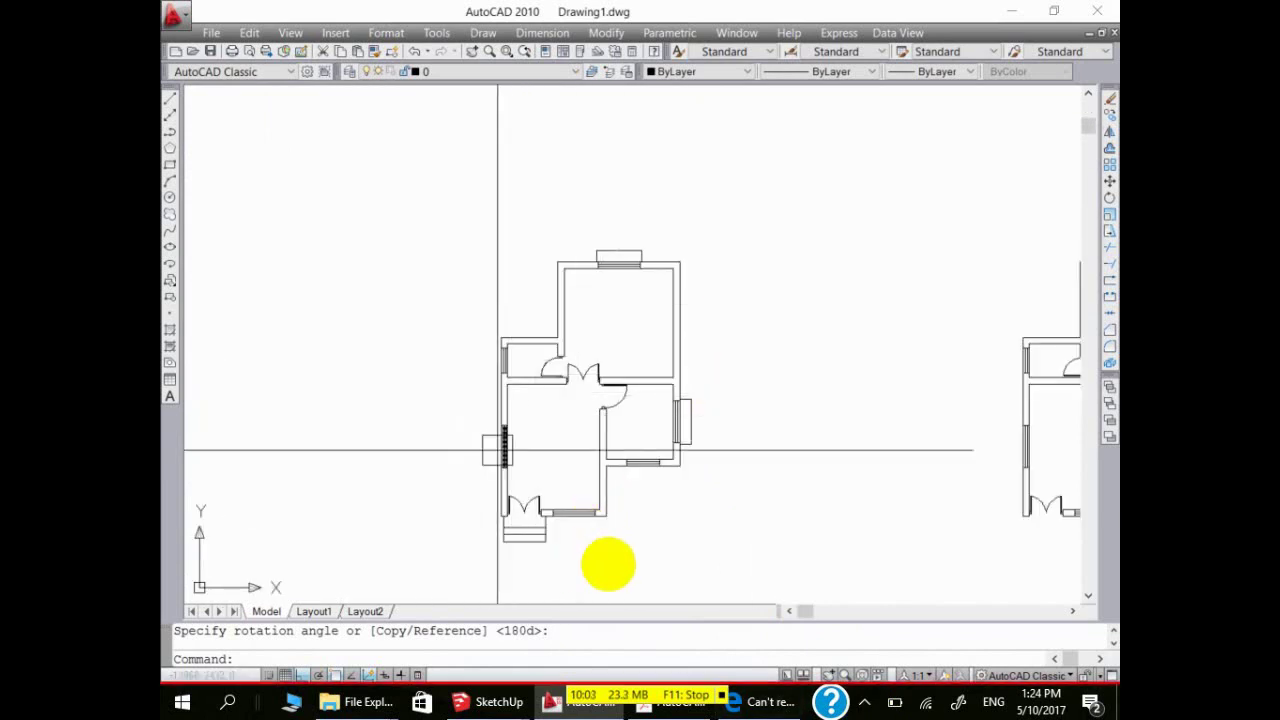
scroll(686, 471, "up", 2)
scroll(702, 420, "up", 3)
Copy the rotated dashed rectangle to sit beside the entry steps.
left_click(702, 420)
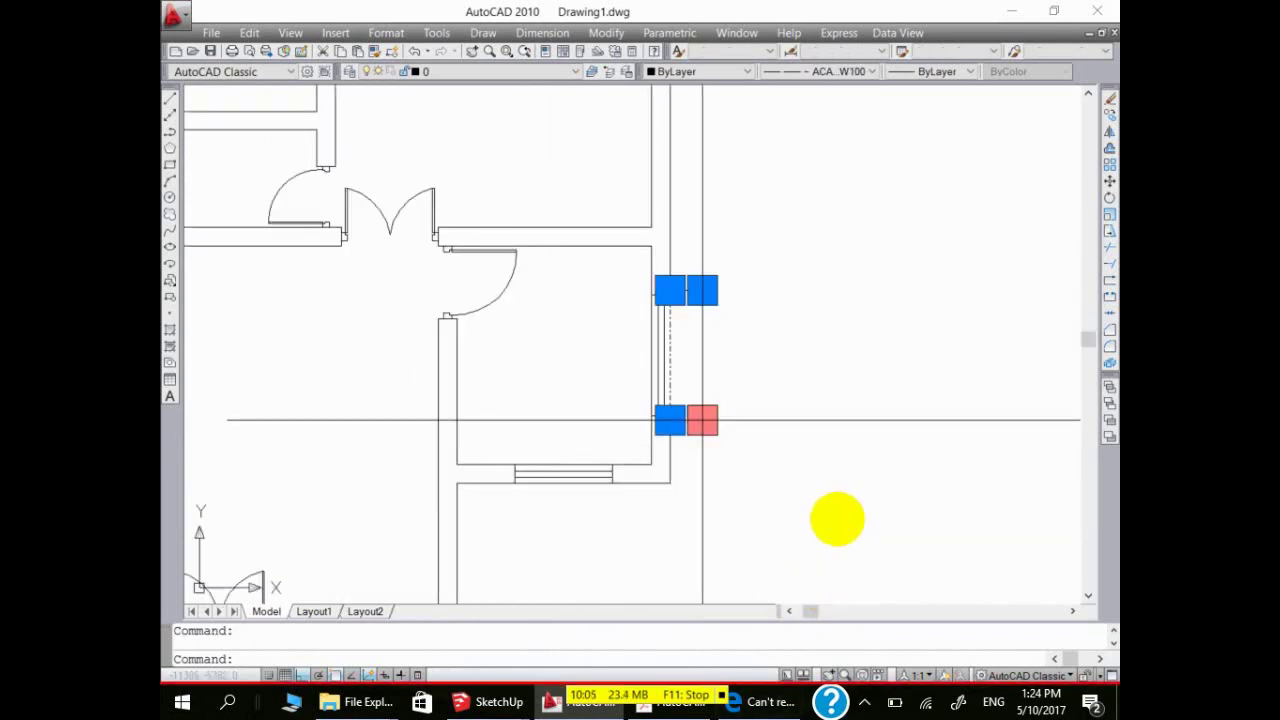
type("co")
key("Return")
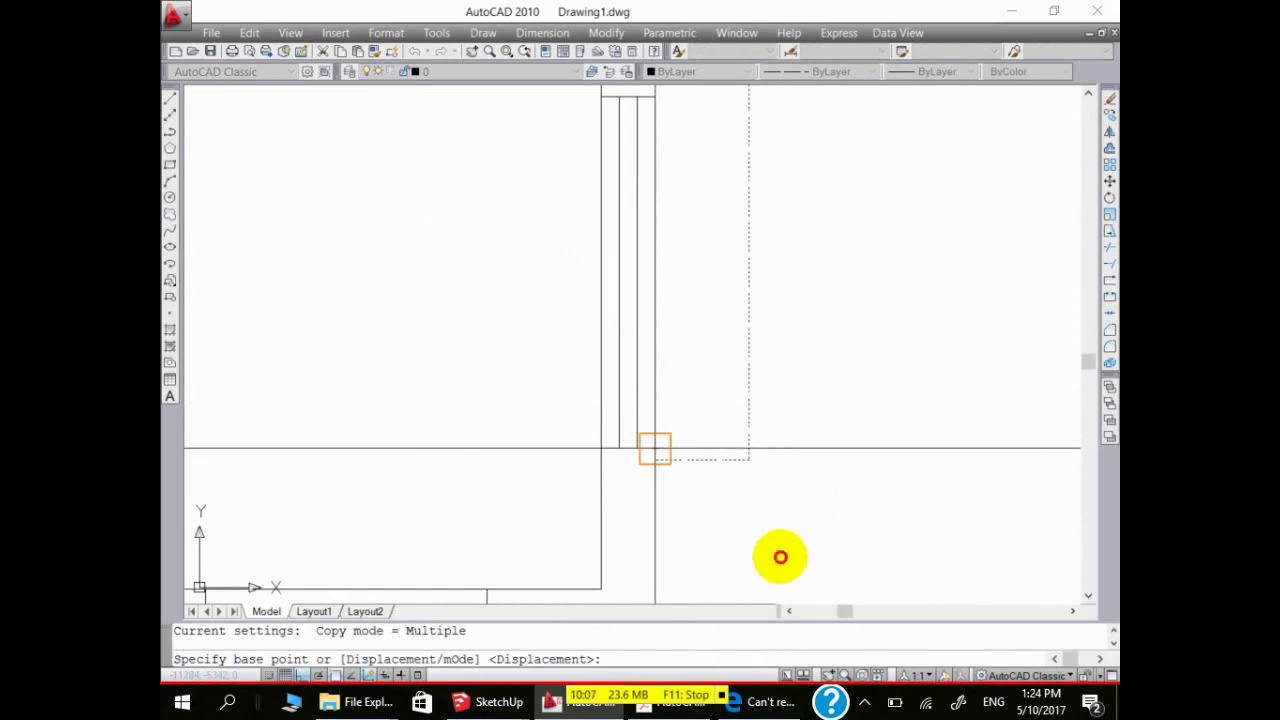
left_click(654, 449)
scroll(654, 449, "down", 3)
scroll(829, 226, "down", 2)
scroll(700, 329, "up", 5)
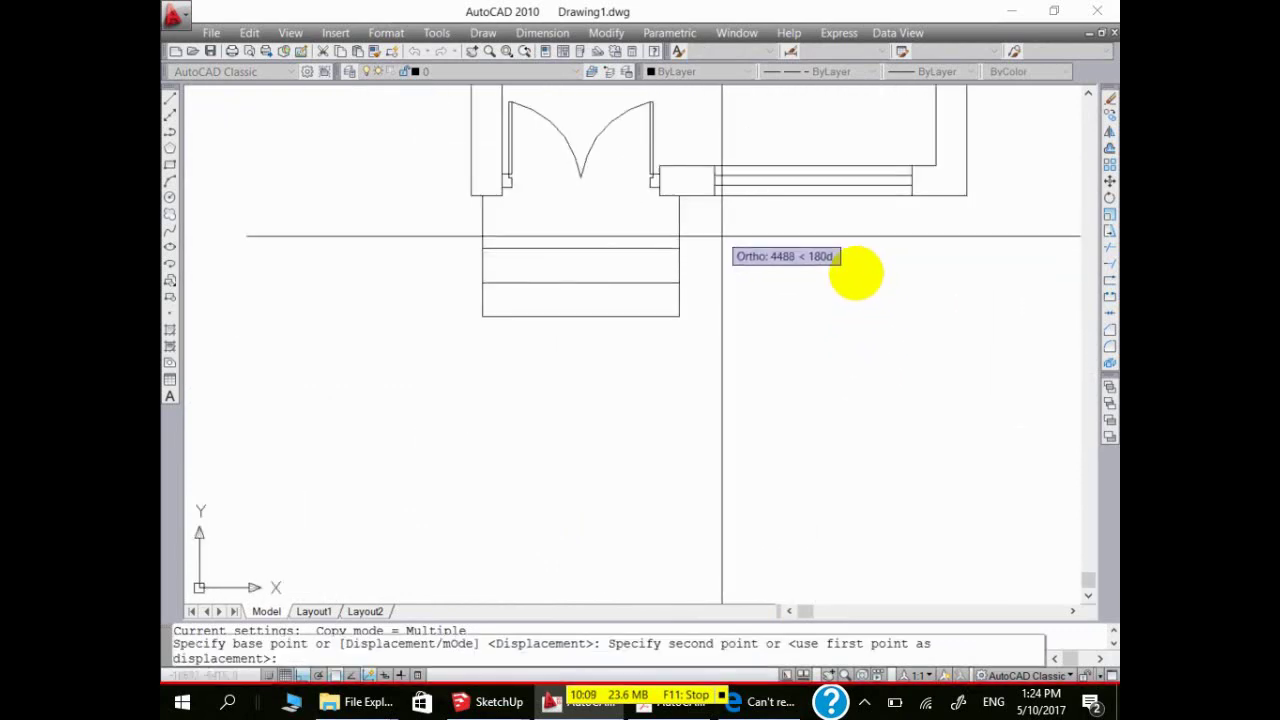
left_click(849, 257)
key("Escape")
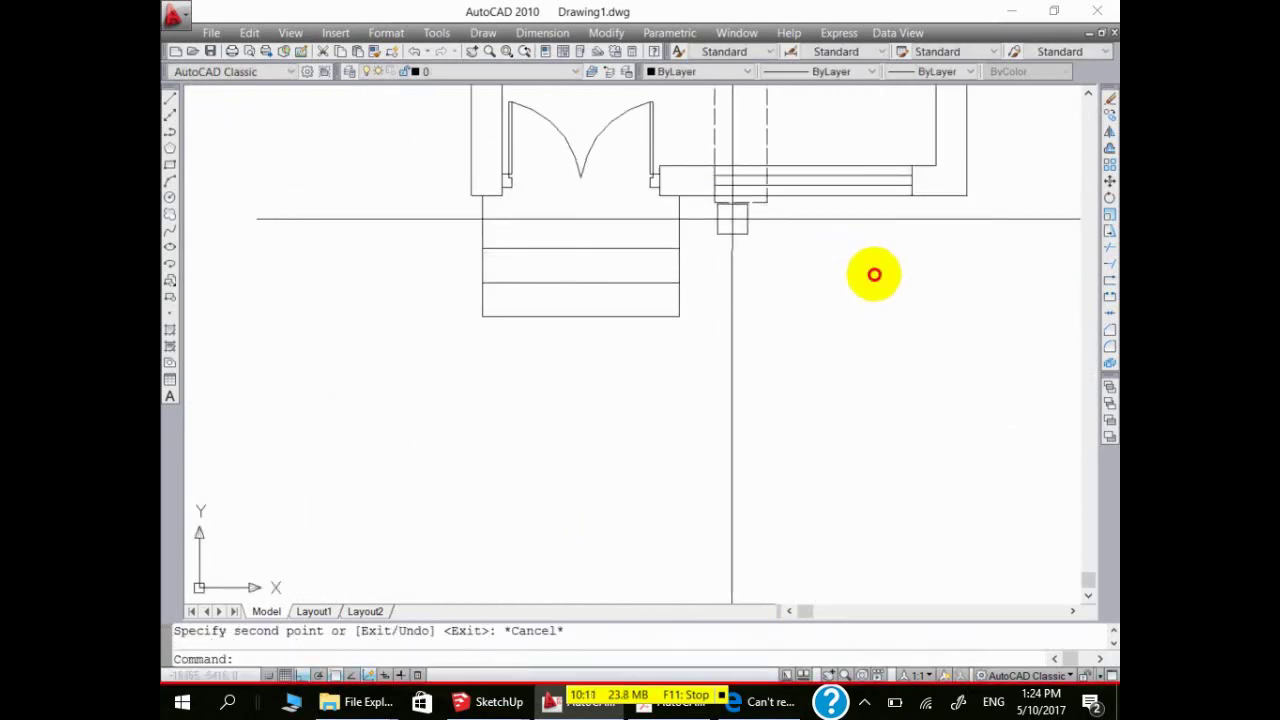
left_click_drag(872, 271, 863, 263)
left_click(723, 211)
Rotate the copied dashed rectangle to lie horizontally below the bottom window beside the steps.
type("ro")
key("Return")
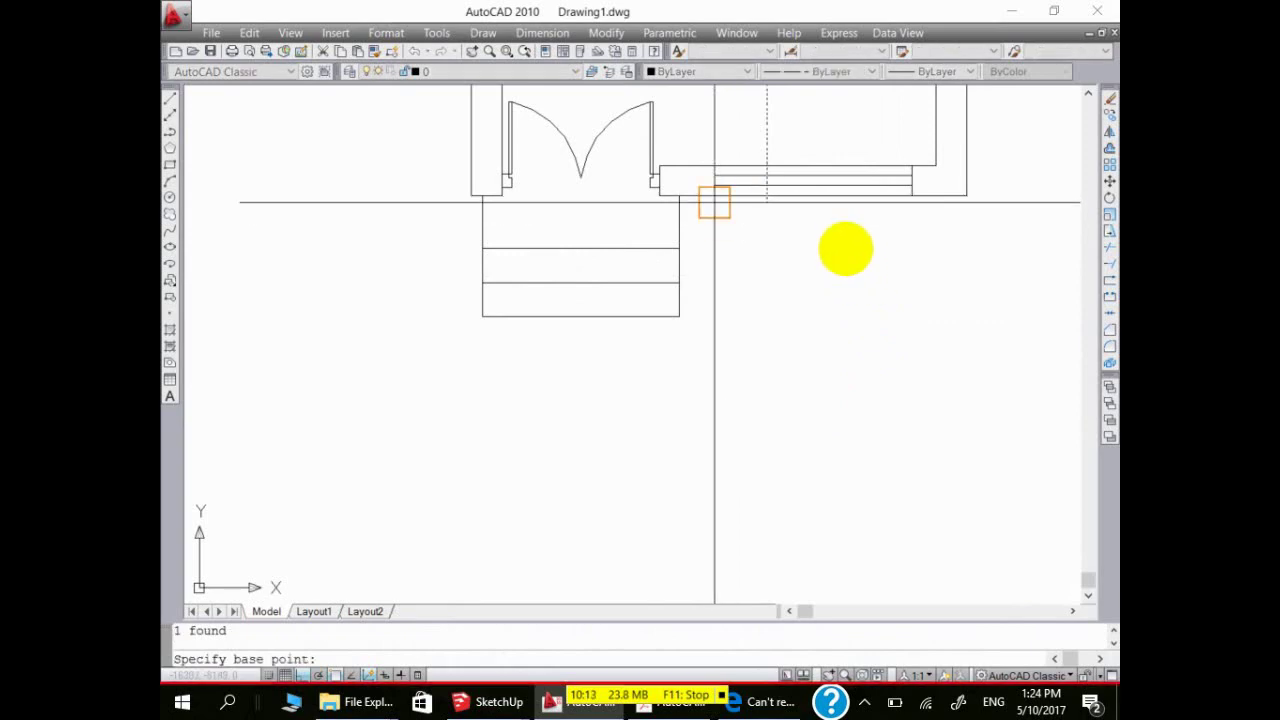
scroll(843, 249, "up", 3)
left_click(857, 249)
scroll(880, 410, "down", 2)
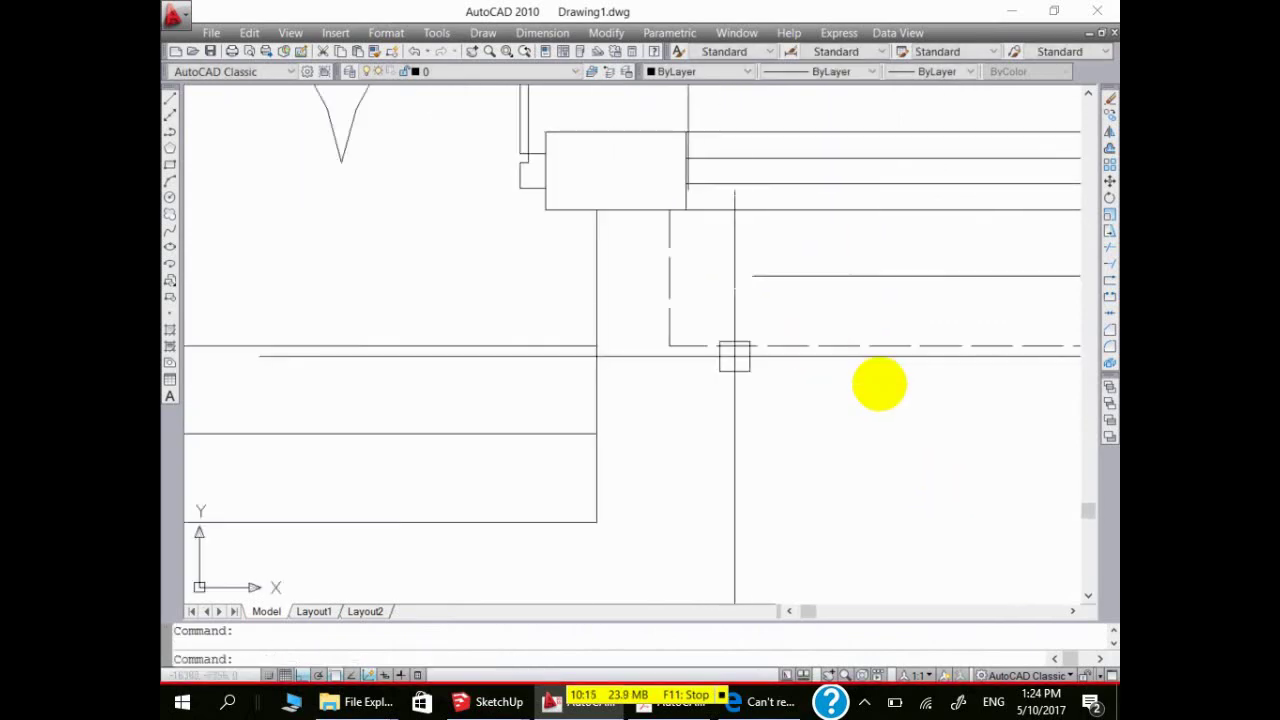
scroll(870, 400, "down", 2)
key("Escape")
scroll(965, 417, "up", 1)
type("c")
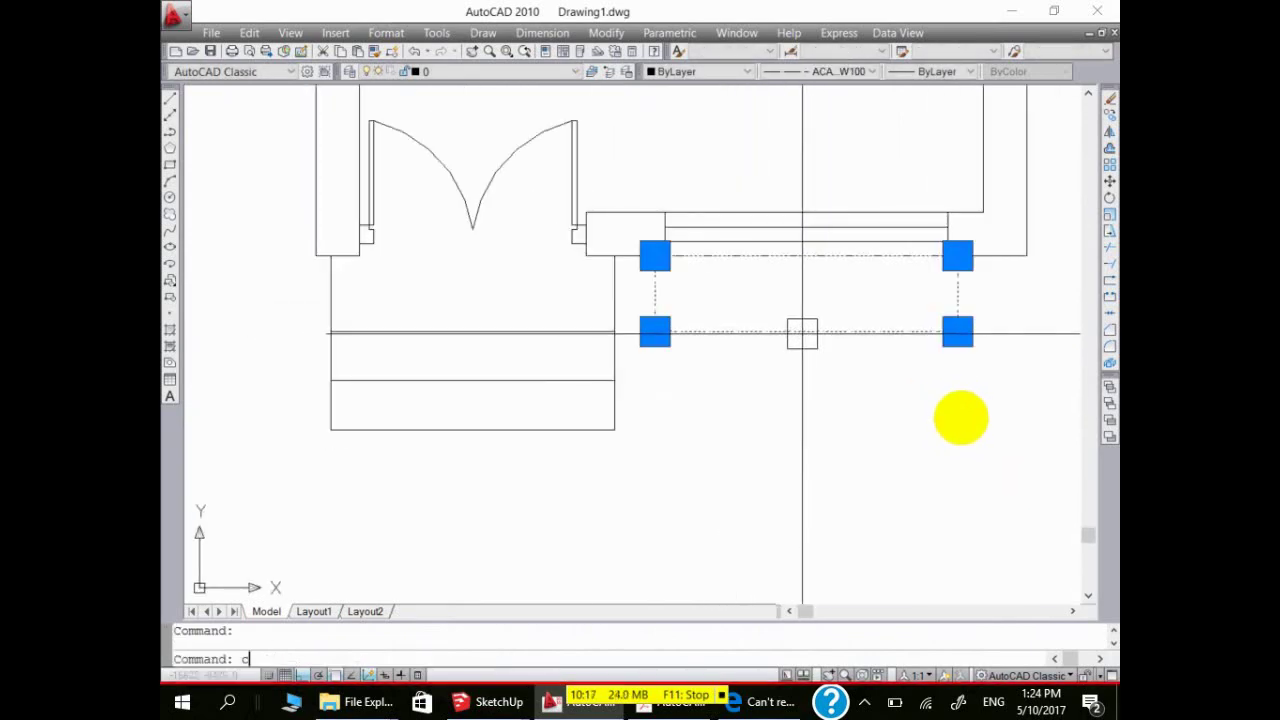
Copy the horizontal rectangle to two positions by the left wall window.
type("o")
key("Return")
scroll(945, 270, "up", 3)
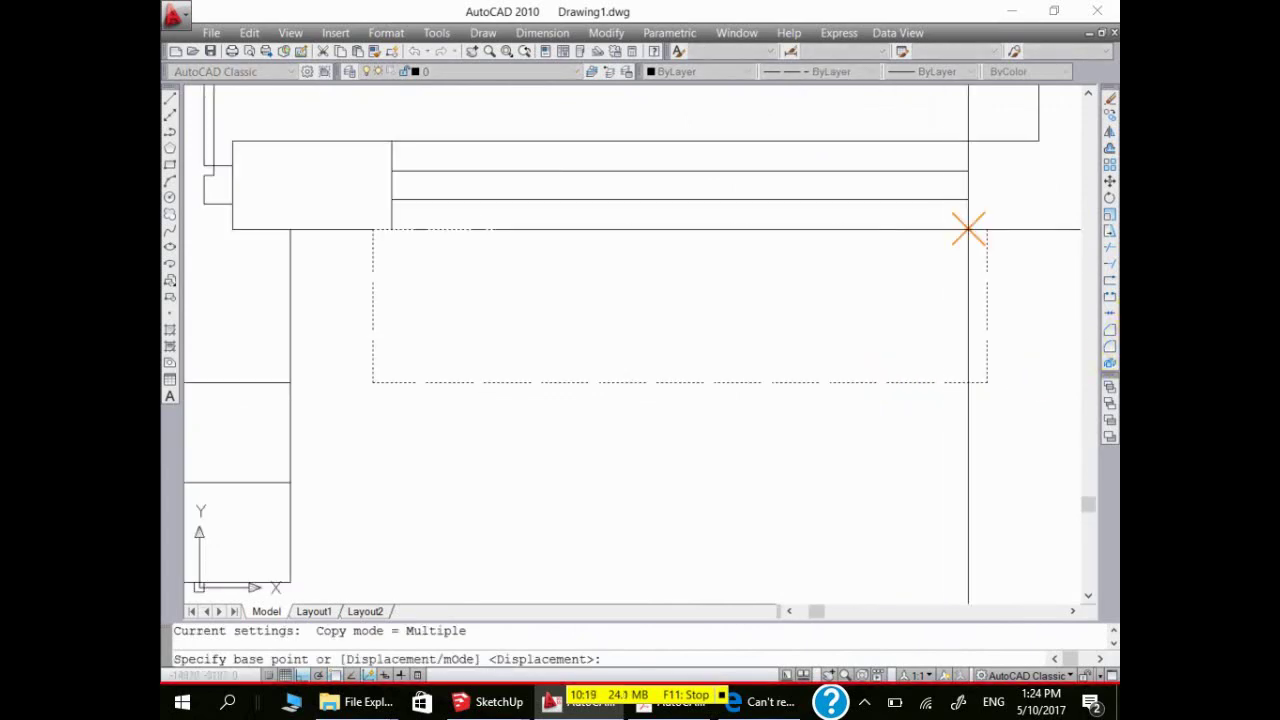
left_click(968, 229)
scroll(1046, 366, "down", 5)
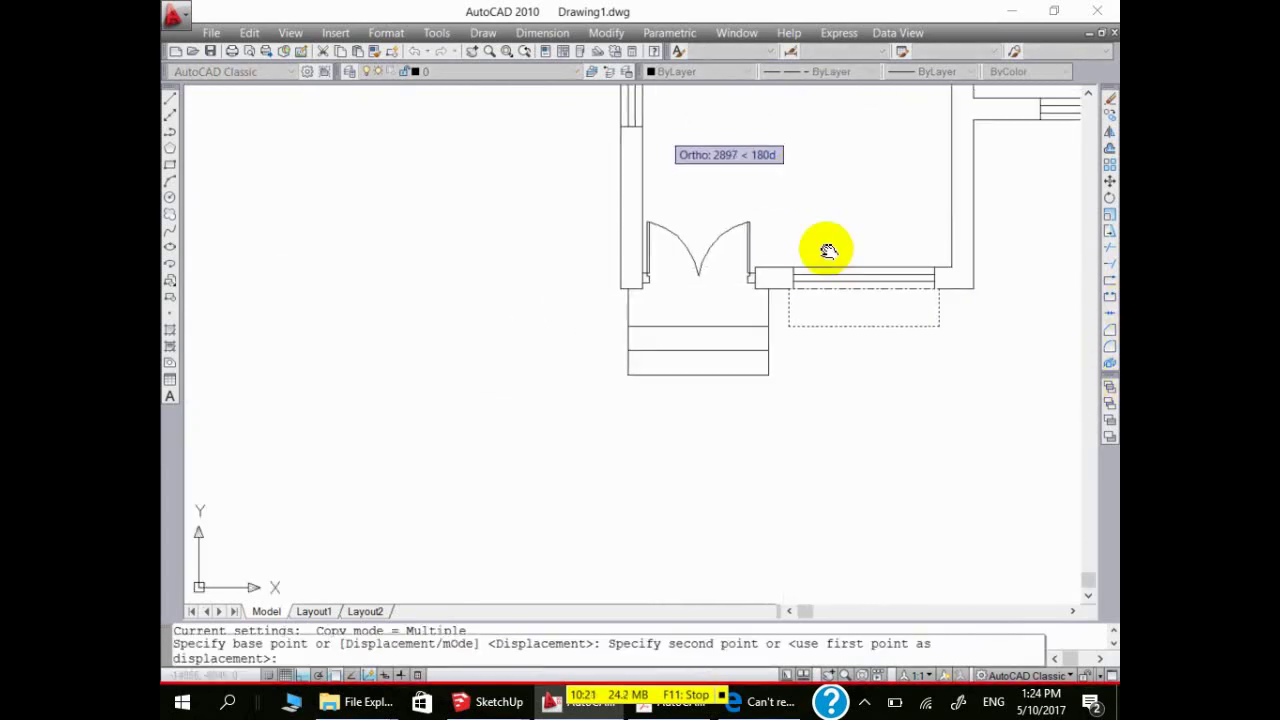
middle_click_drag(829, 249, 828, 262)
scroll(828, 262, "up", 2)
left_click(823, 303)
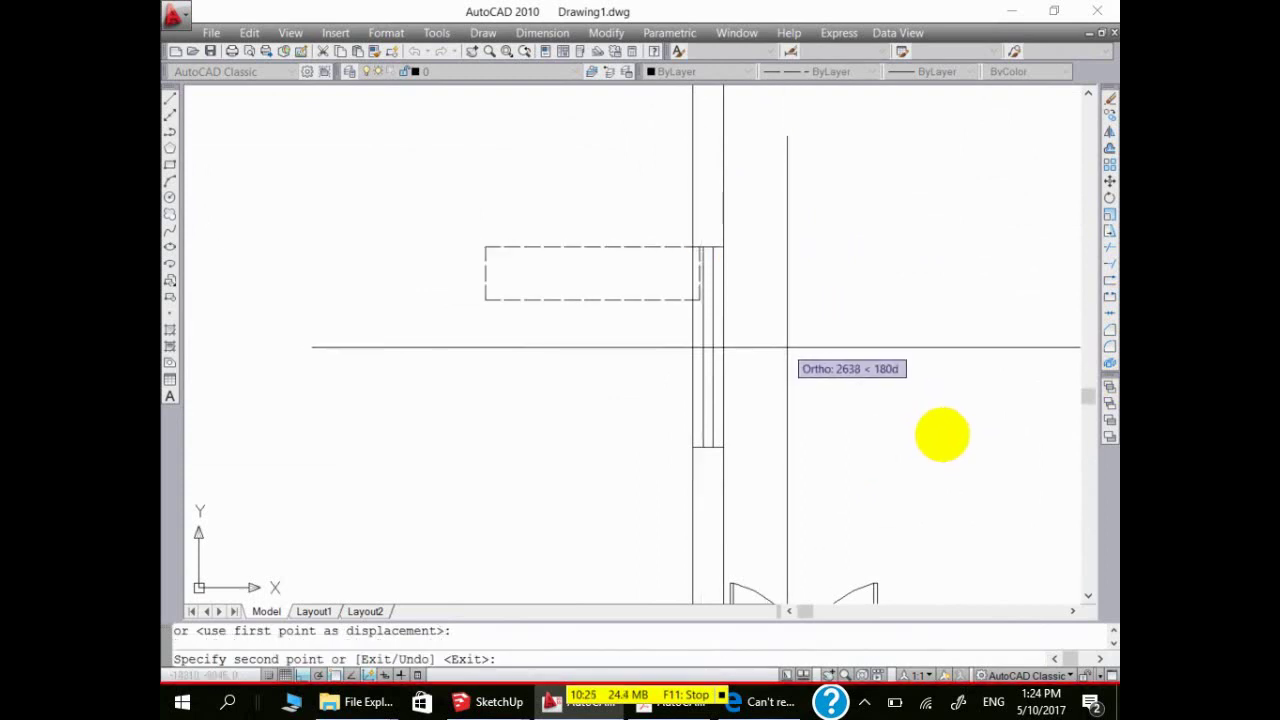
left_click(697, 440)
key("Escape")
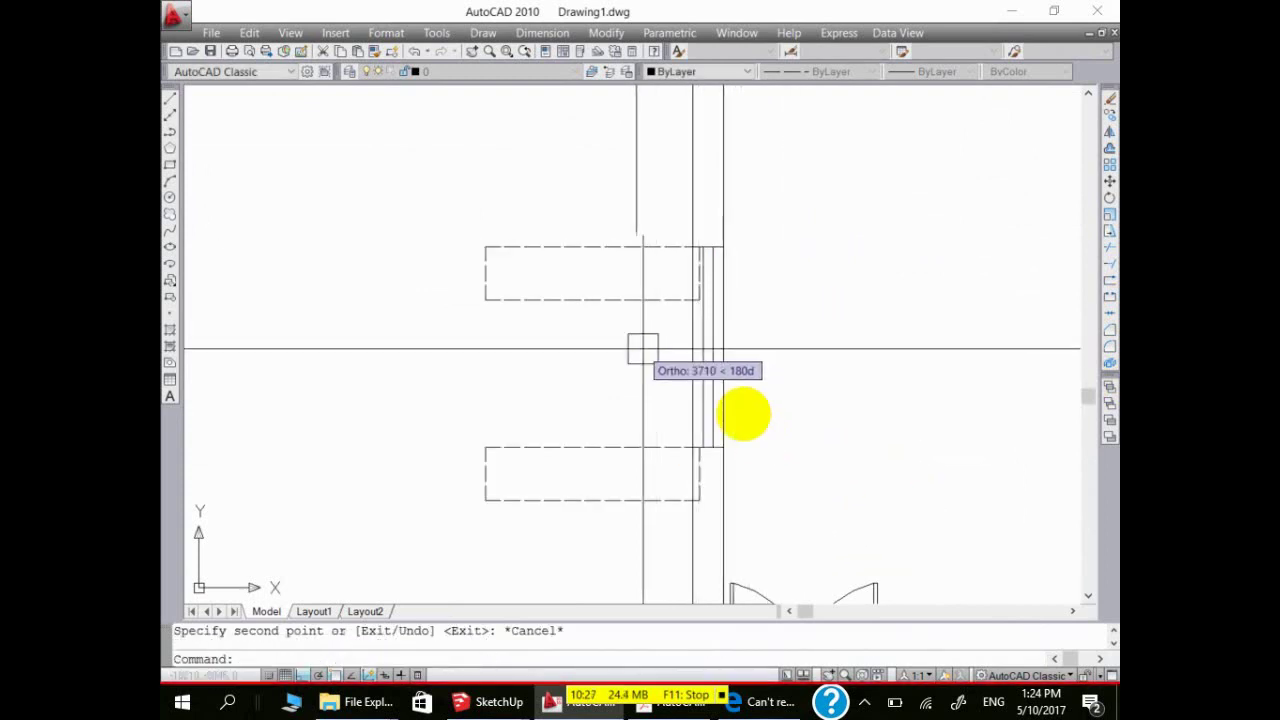
Erase the unneeded upper rectangle copy.
key("Return")
left_click(609, 298)
key("Return")
Rotate the remaining lower copy 270° so it stands vertical outside the left wall window.
left_click(571, 447)
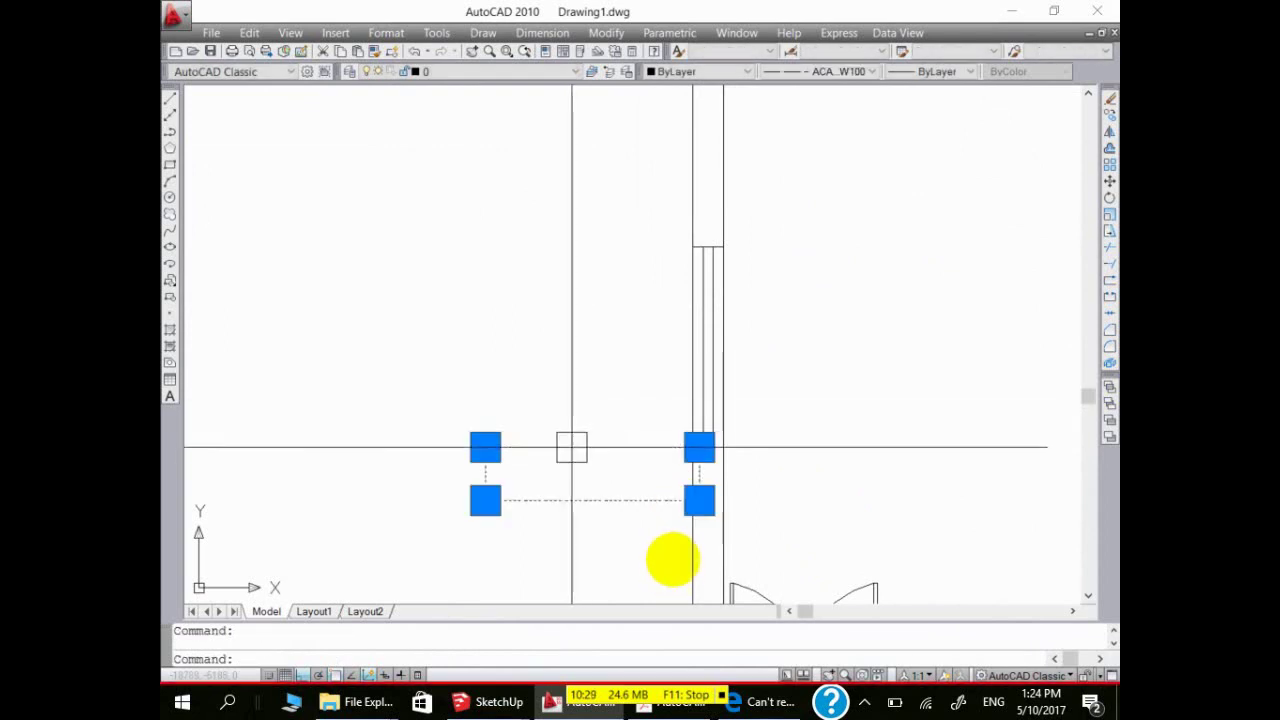
type("ro")
key("Return")
scroll(809, 586, "up", 3)
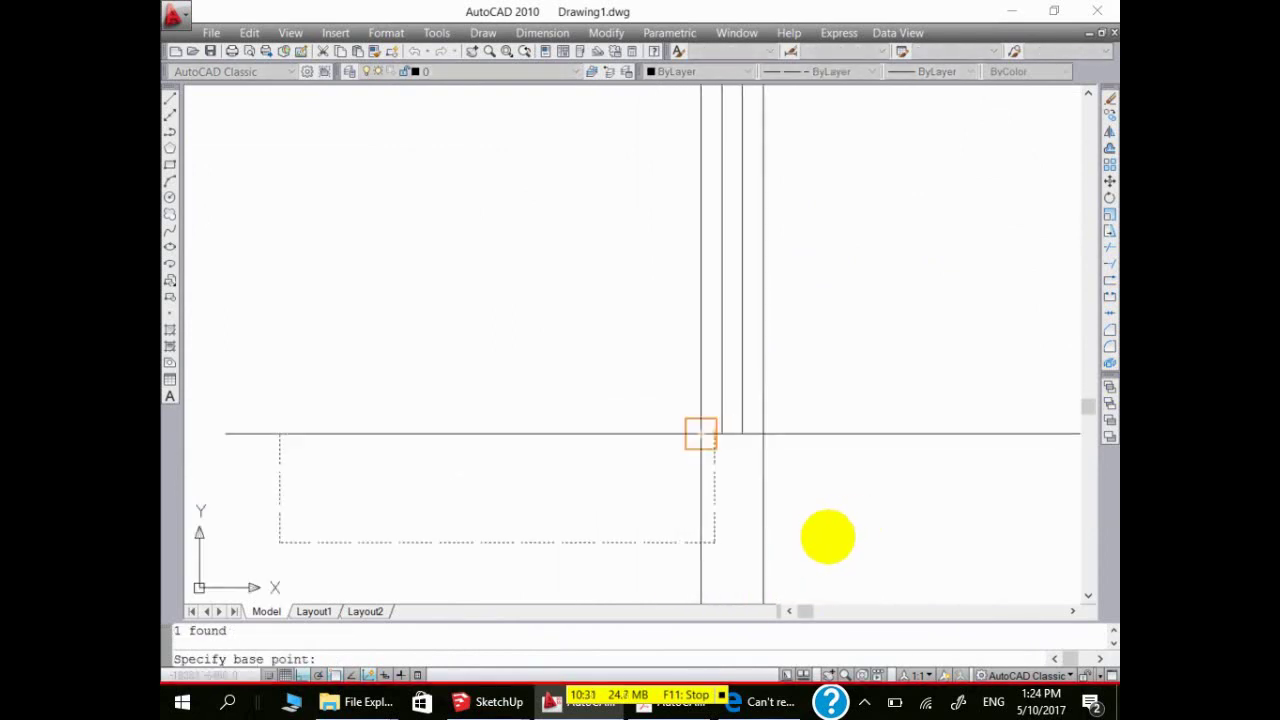
left_click(700, 433)
key("Return")
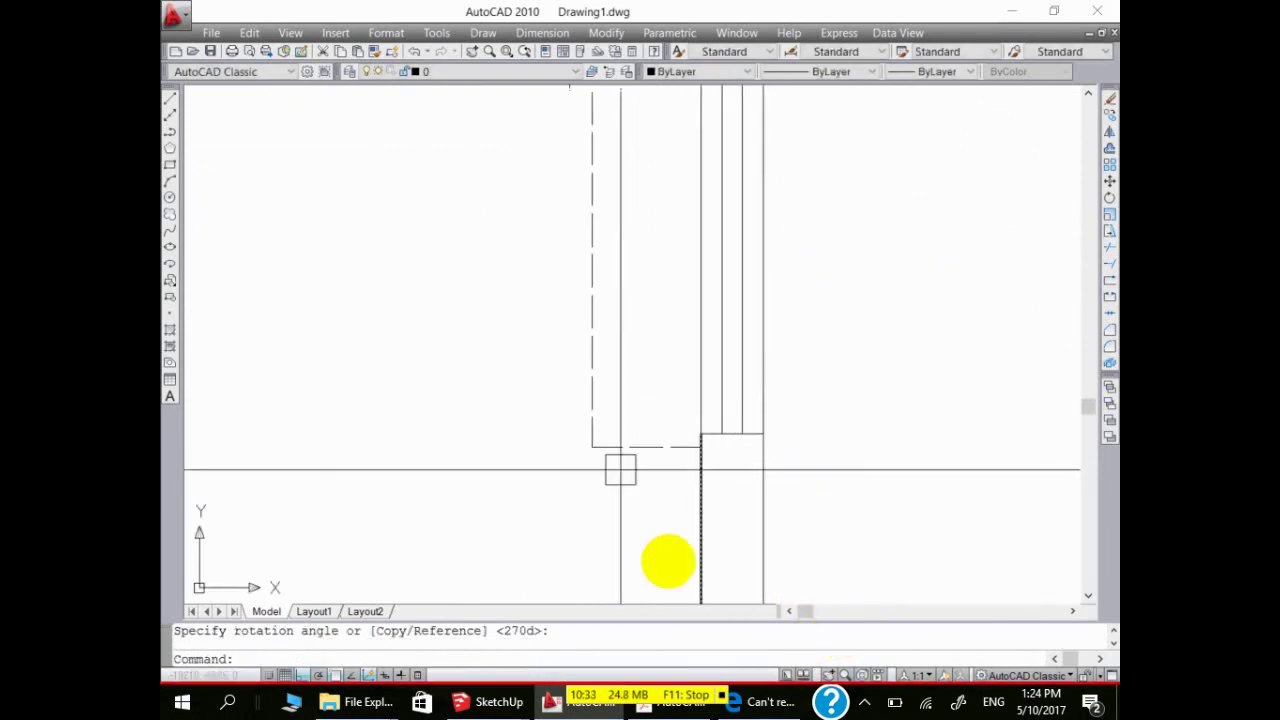
scroll(620, 469, "down", 3)
scroll(500, 291, "down", 5)
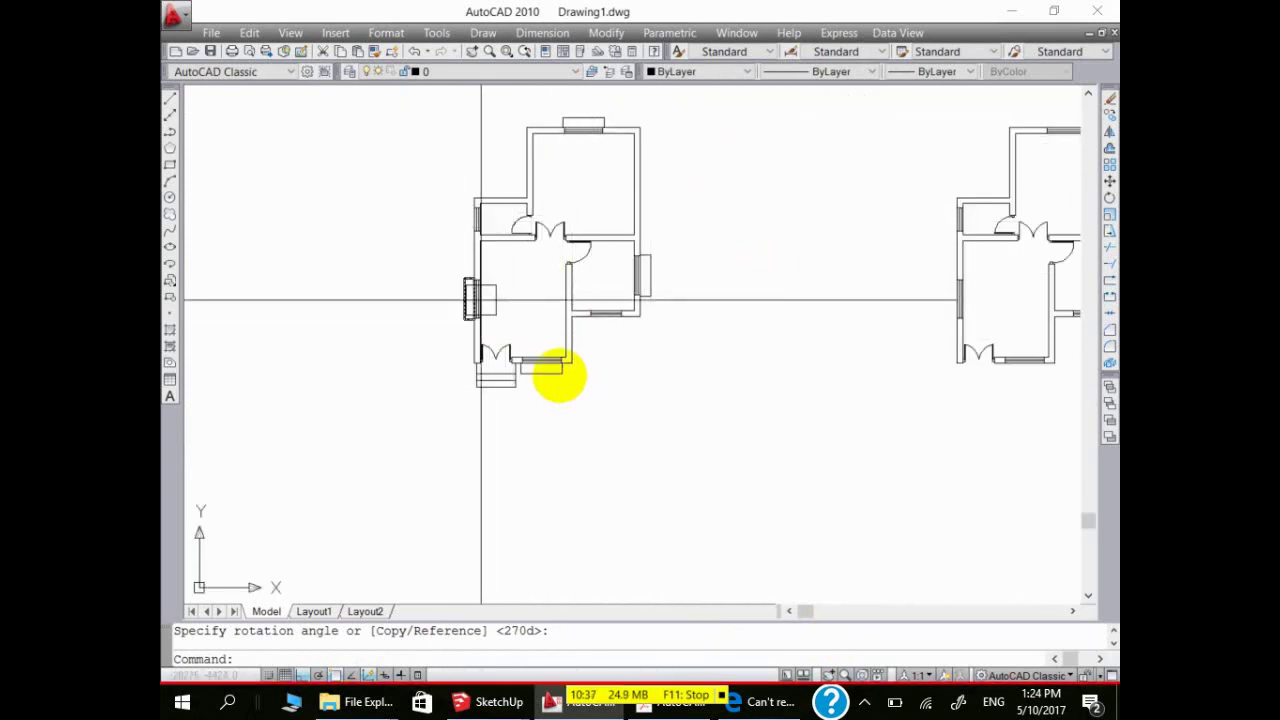
scroll(481, 299, "up", 2)
Place a horizontal construction line along the lower wall.
scroll(481, 299, "up", 3)
key("Escape")
type("x")
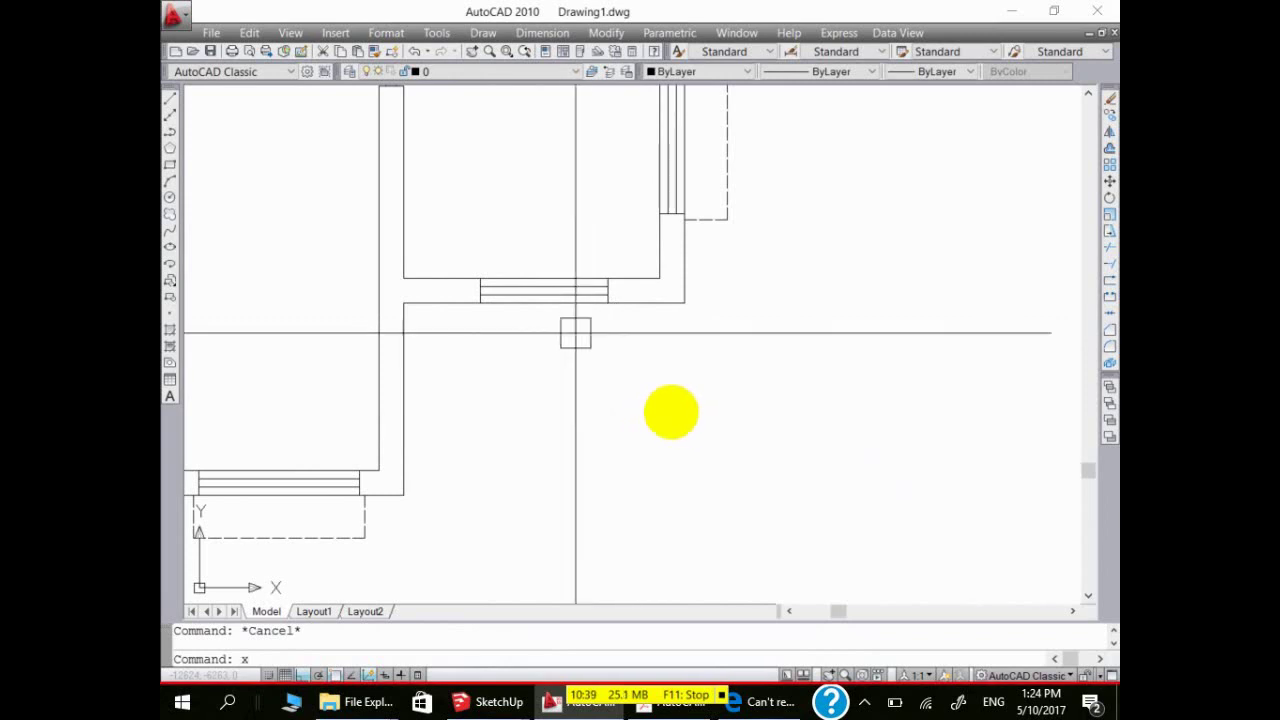
type("l")
key("Return")
type("h")
key("Return")
left_click(500, 310)
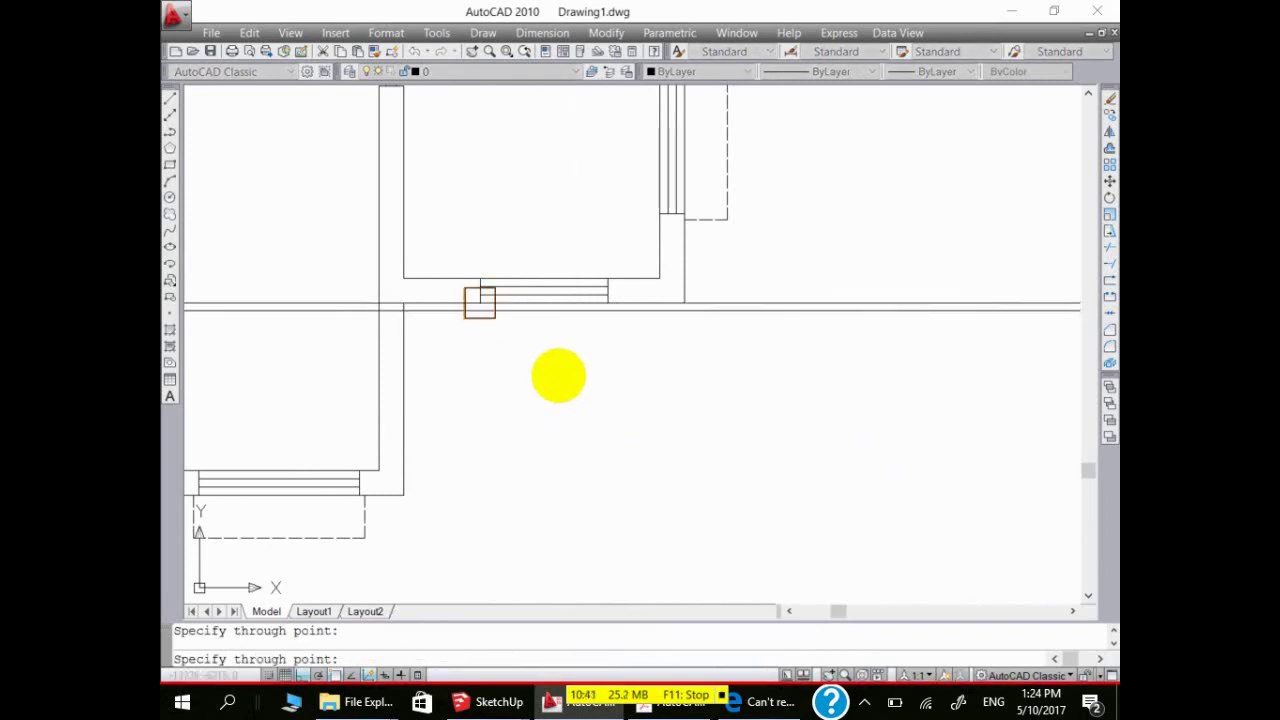
type("xl")
Add vertical construction lines at the steps edge and the wall, then erase the horizontal one.
key("Return")
type("v")
key("Return")
scroll(490, 330, "up", 3)
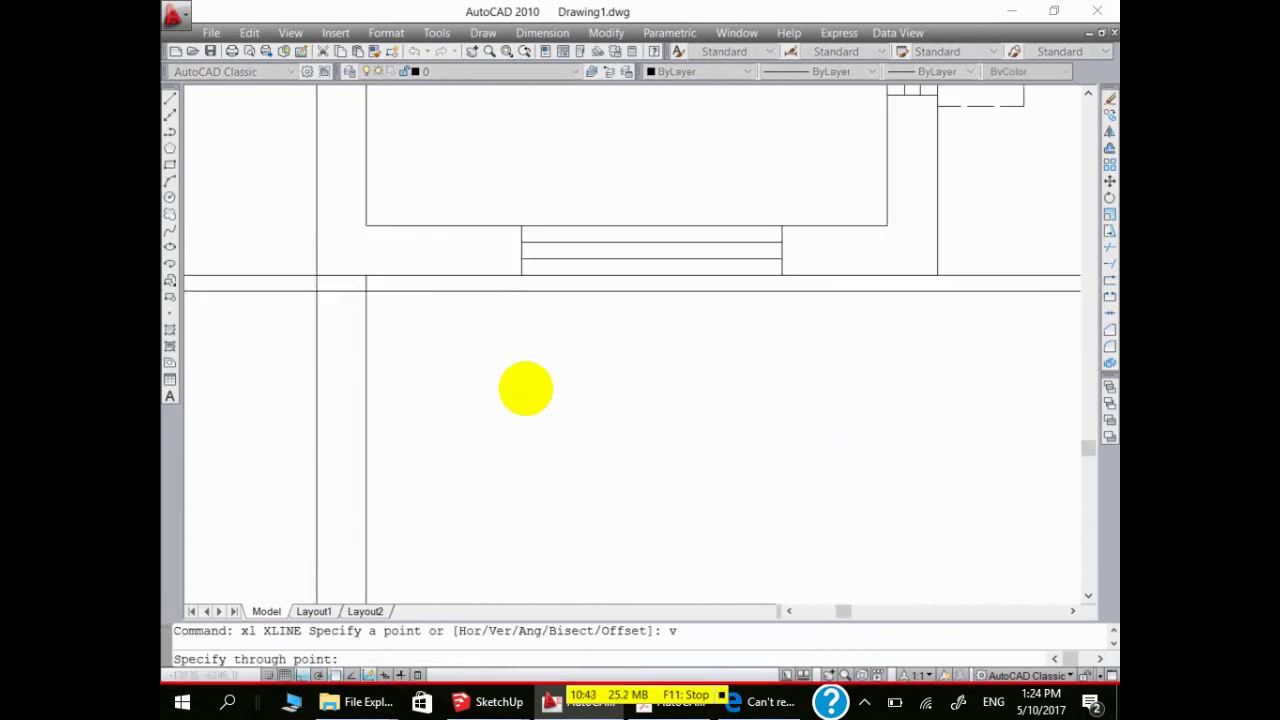
left_click(521, 225)
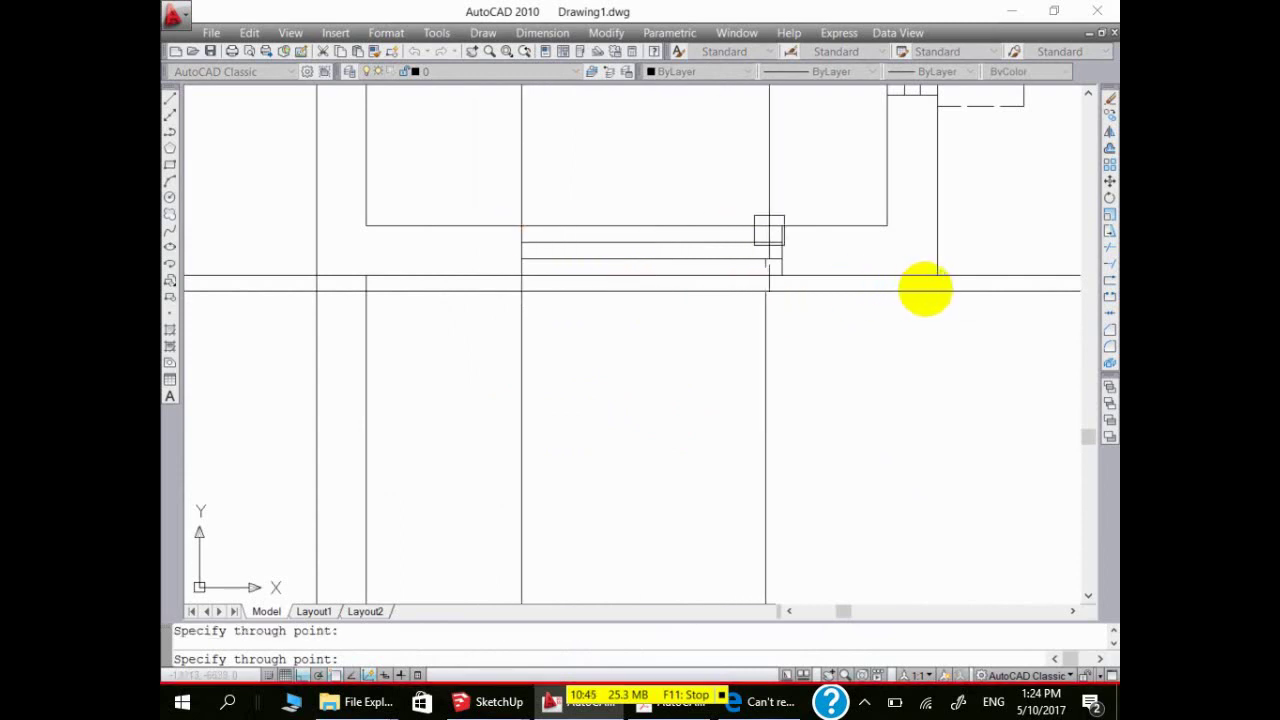
left_click(782, 225)
key("Return")
left_click(864, 291)
type("e")
key("Return")
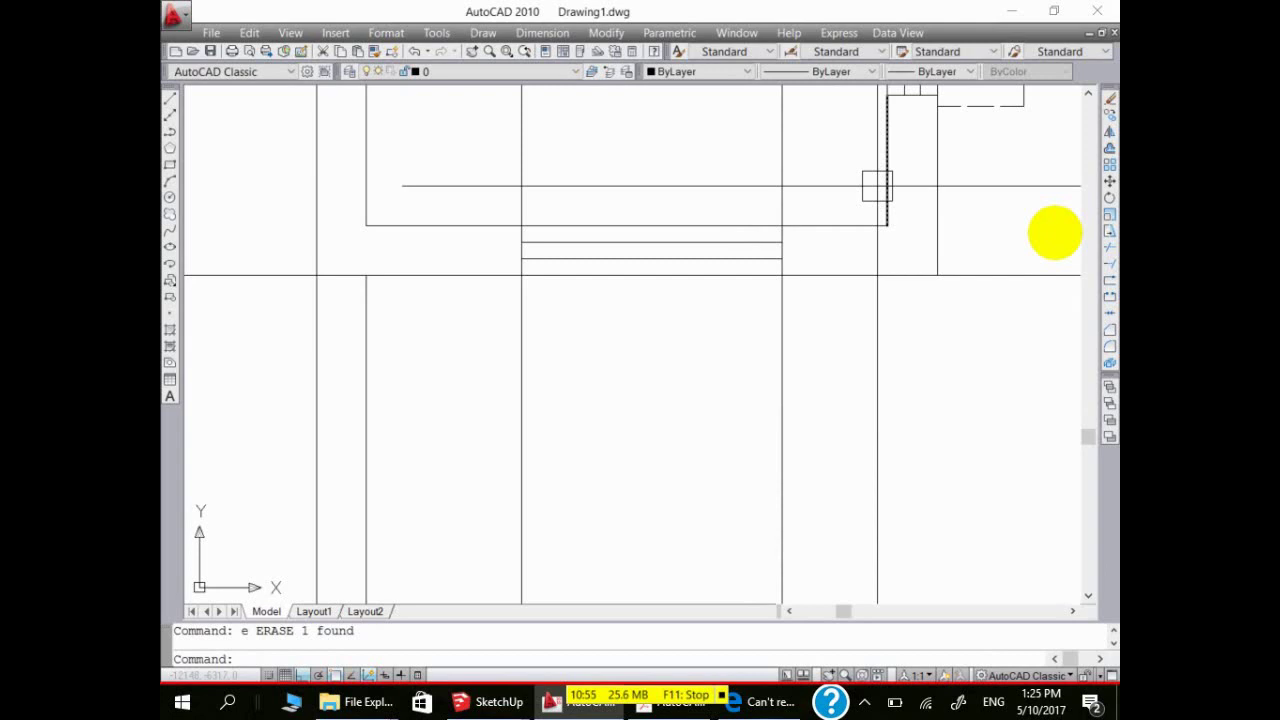
Offset the two vertical lines by 10 to their outer sides.
type("10")
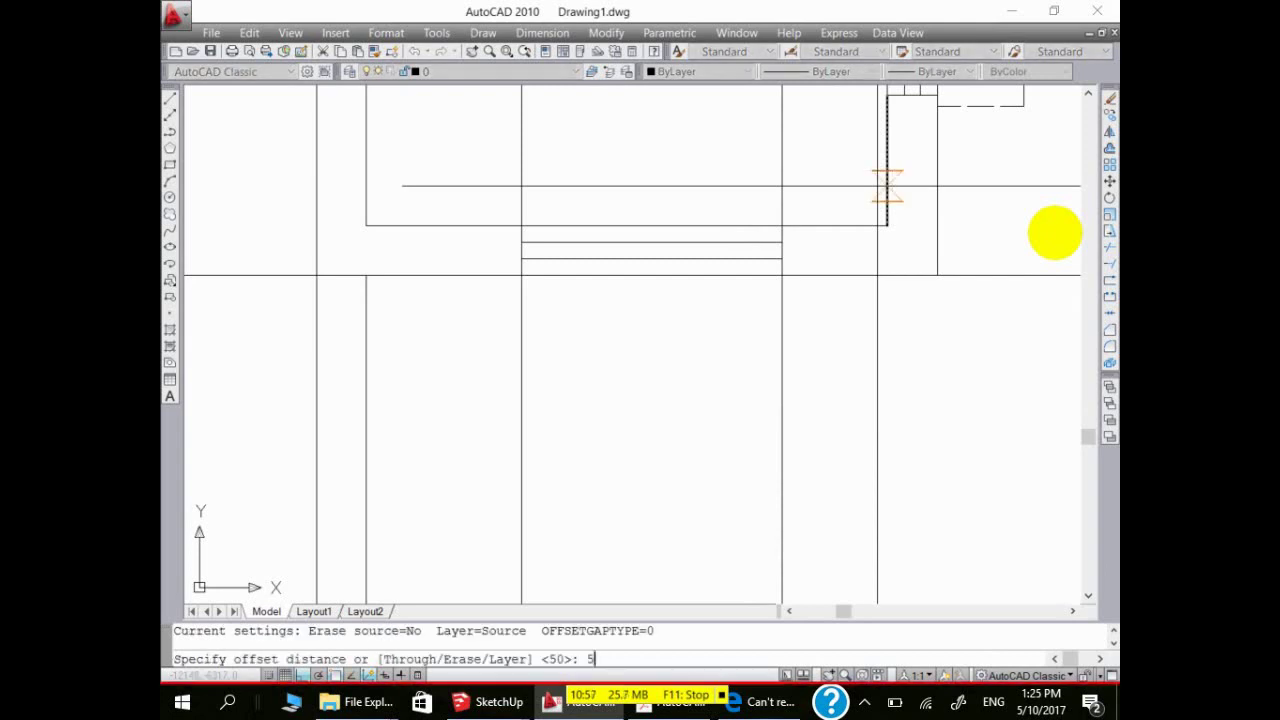
key("Return")
left_click(791, 383)
left_click(909, 393)
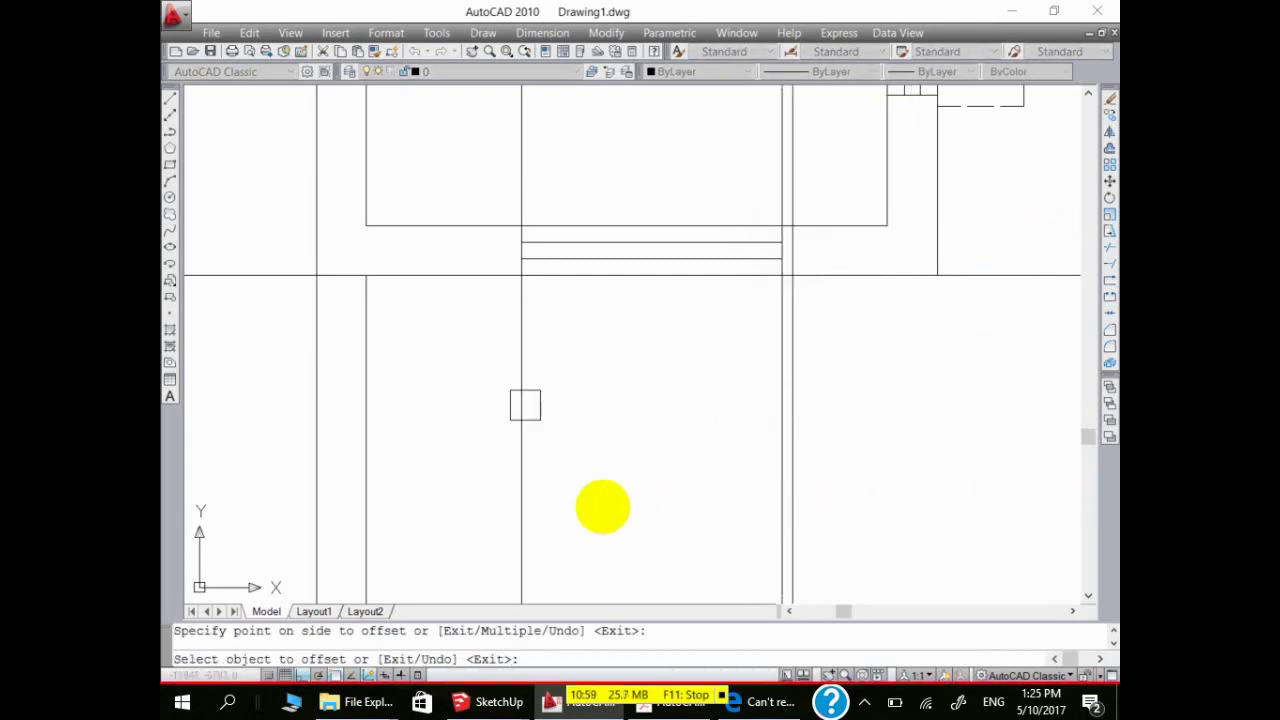
left_click(525, 406)
left_click(458, 402)
key("Escape")
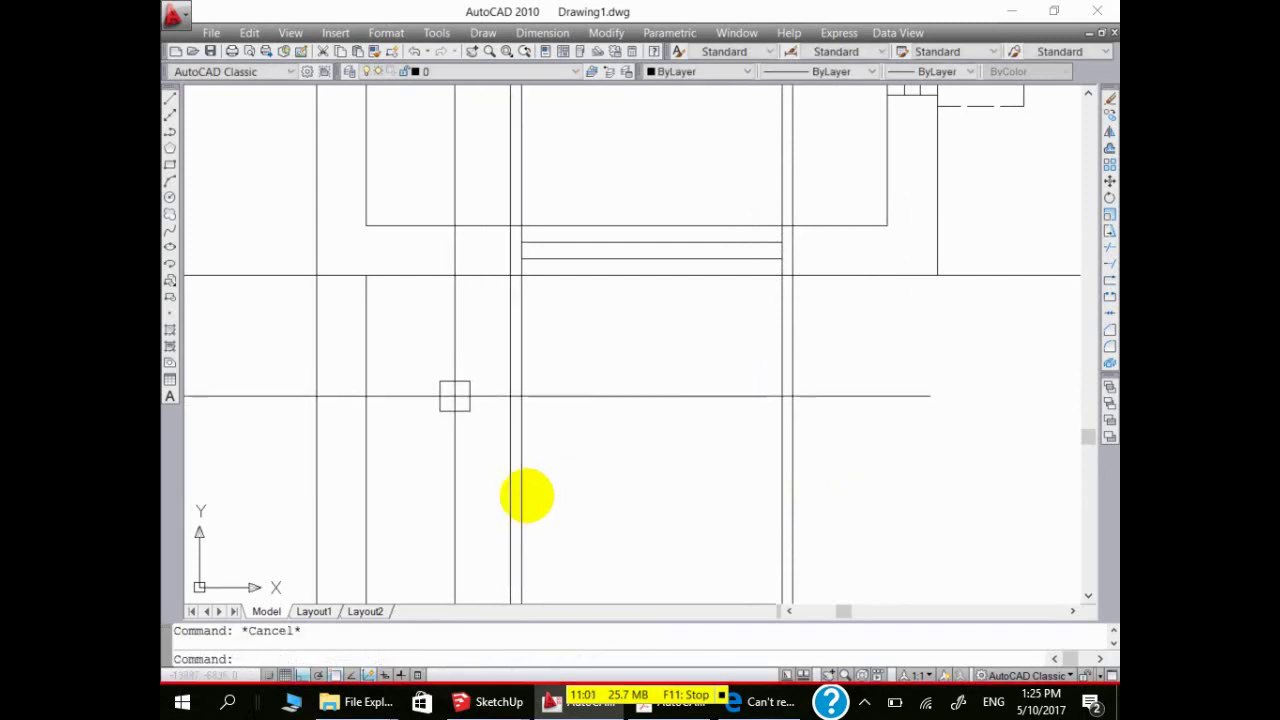
Offset the horizontal guide line 400 units down and start a rectangle at the guides.
key("Return")
type("400")
key("Return")
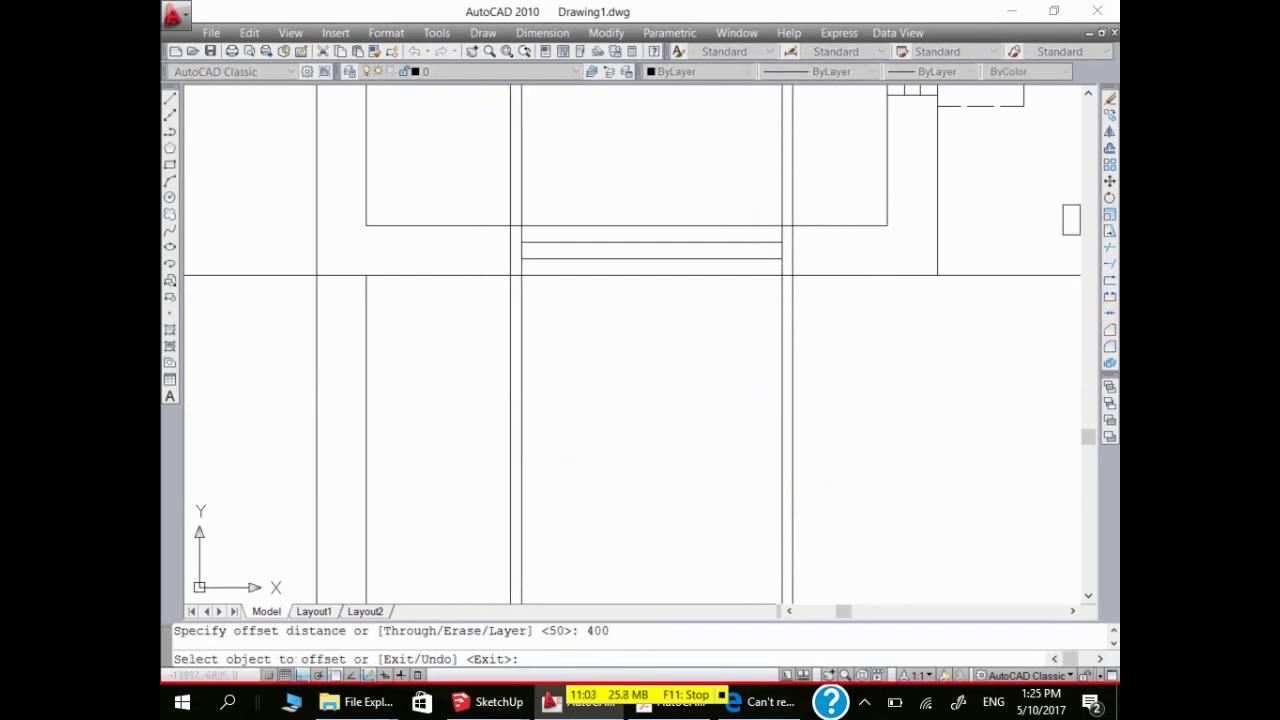
left_click(1010, 263)
left_click(963, 341)
key("Escape")
type("re")
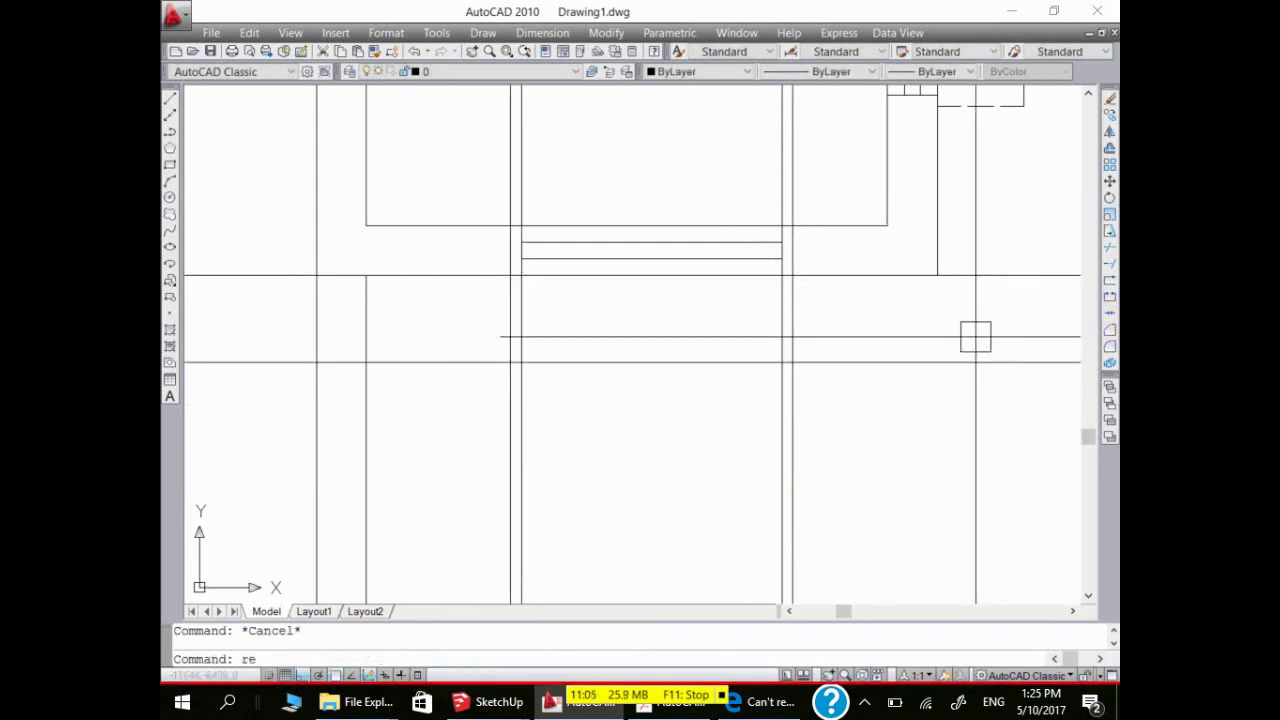
type("c")
key("Return")
left_click(510, 275)
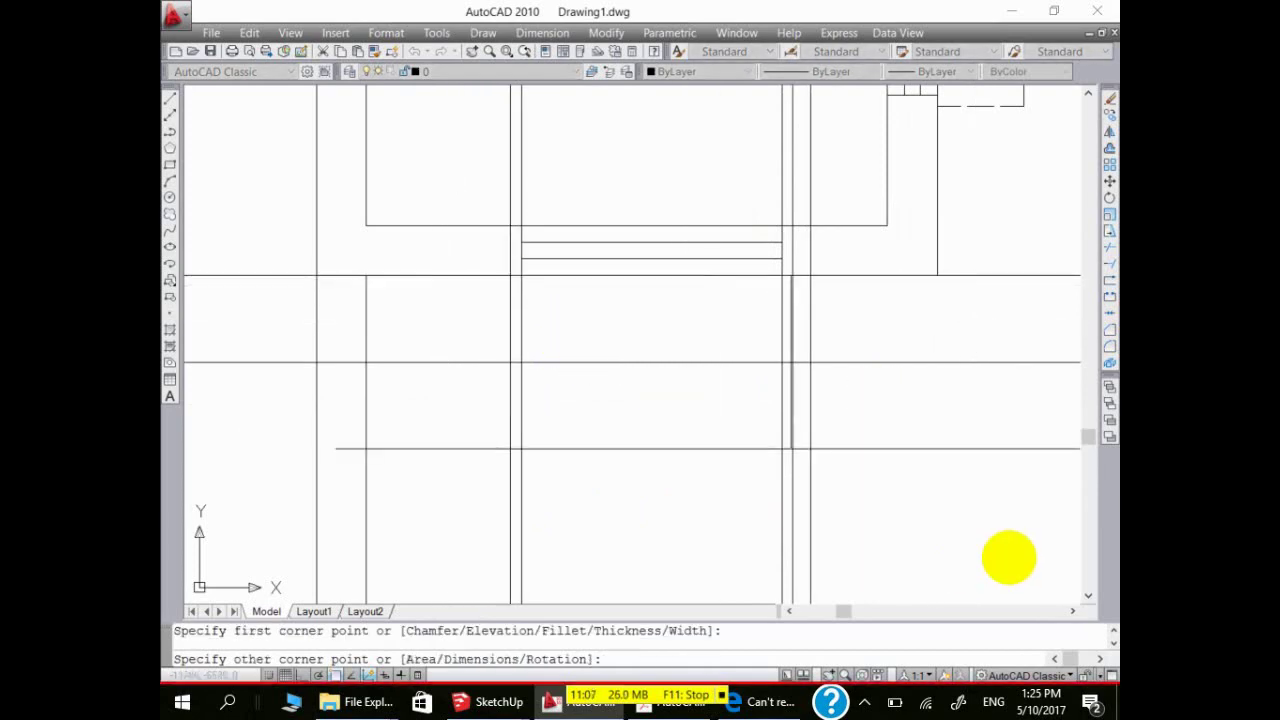
key("Escape")
Erase the stray guide lines with a crossing window.
scroll(793, 362, "down", 3)
left_click_drag(803, 346, 569, 374)
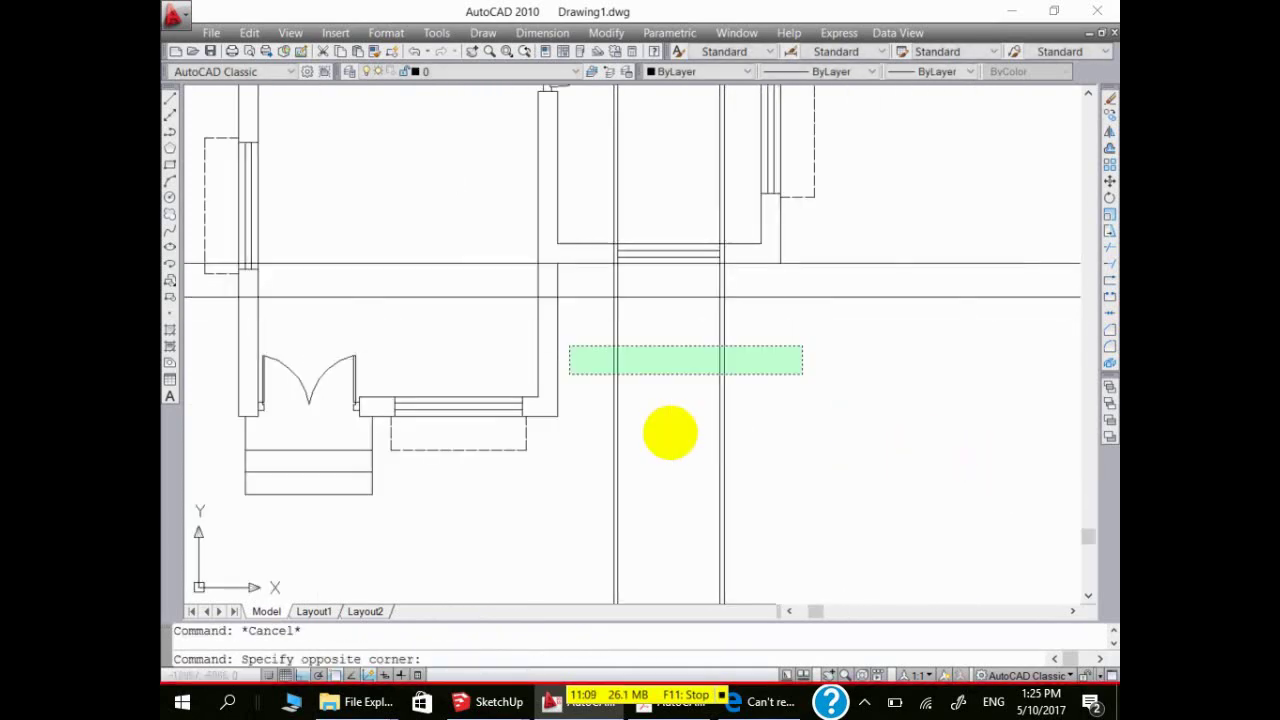
type("e")
key("Return")
left_click(920, 210)
scroll(774, 566, "down", 3)
scroll(648, 457, "up", 3)
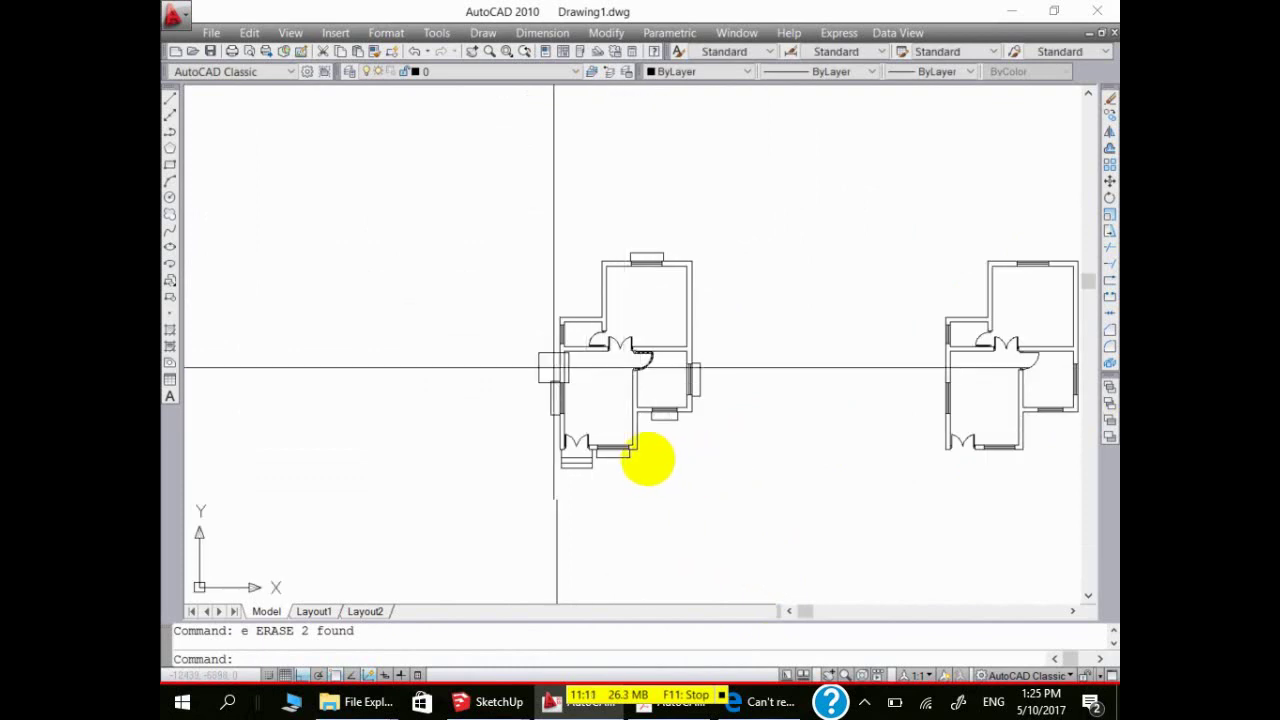
key("Escape")
scroll(634, 400, "up", 3)
Place an offset horizontal construction line below the wall.
scroll(646, 415, "up", 2)
type("xl")
key("Return")
type("o")
key("Return")
key("Return")
scroll(717, 400, "up", 3)
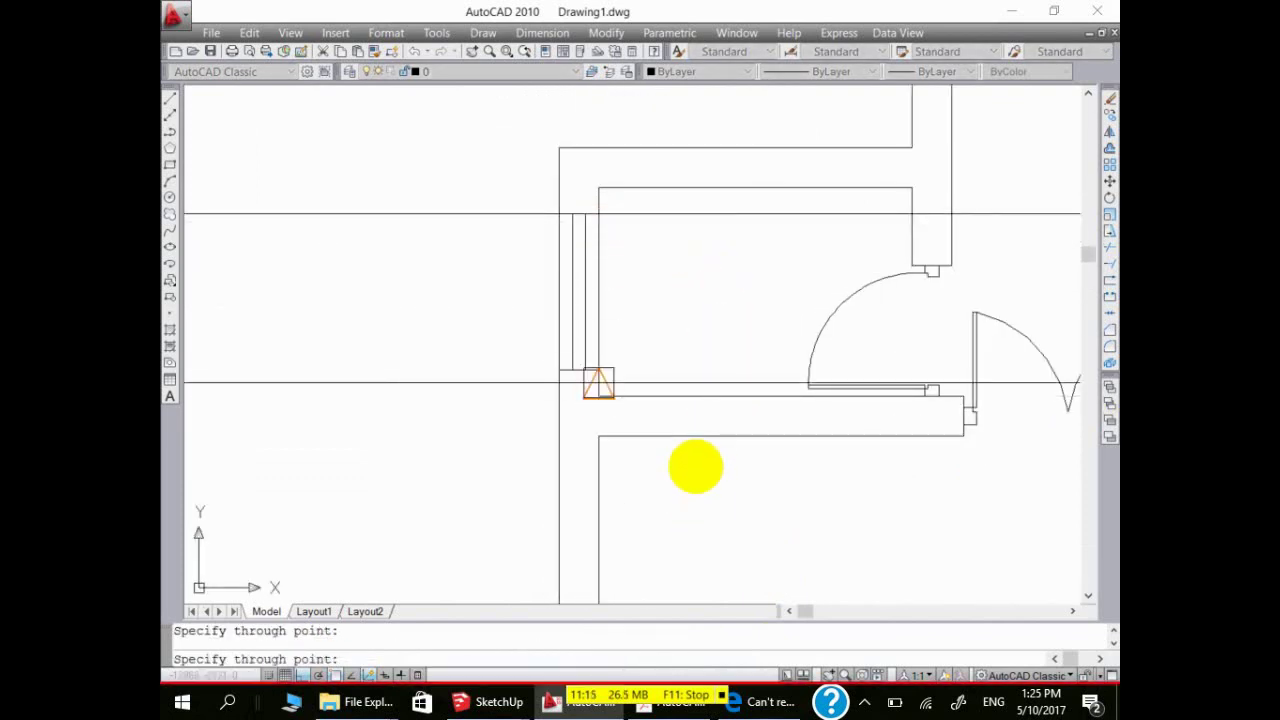
left_click(598, 378)
key("Escape")
Place a vertical construction line just outside the left wall.
type("x;")
key("Return")
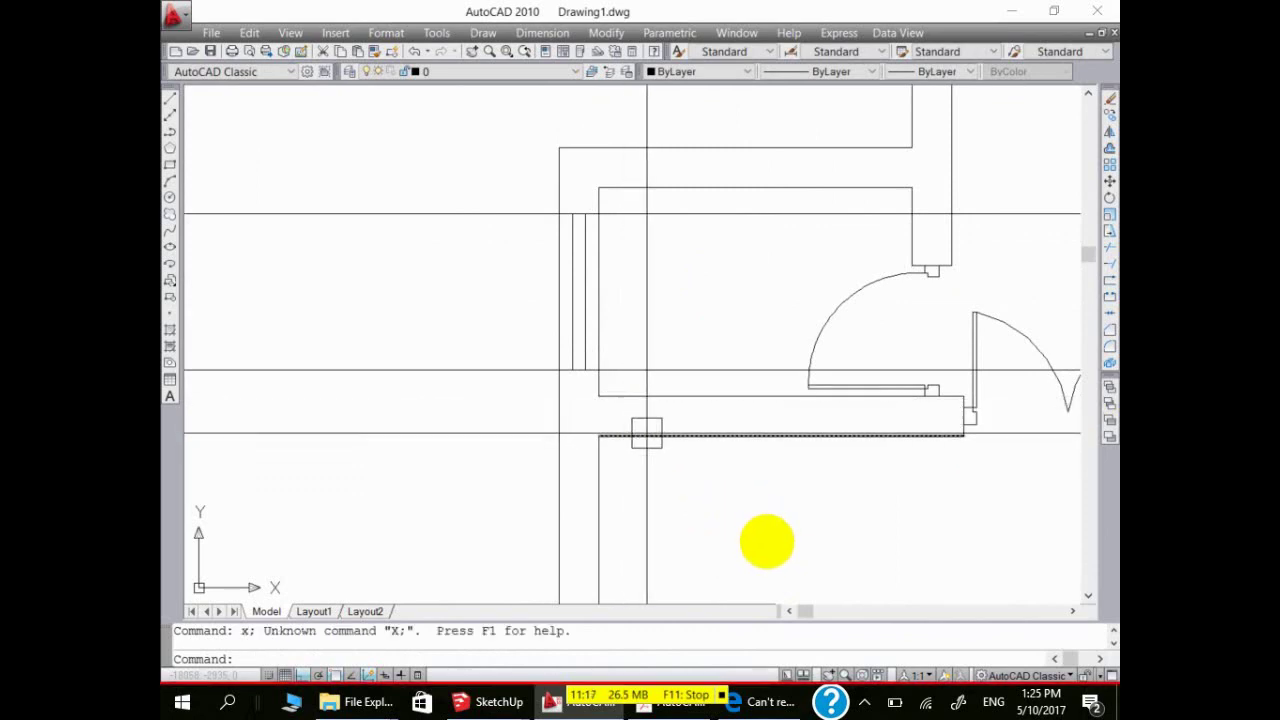
type("x")
left_click(559, 371)
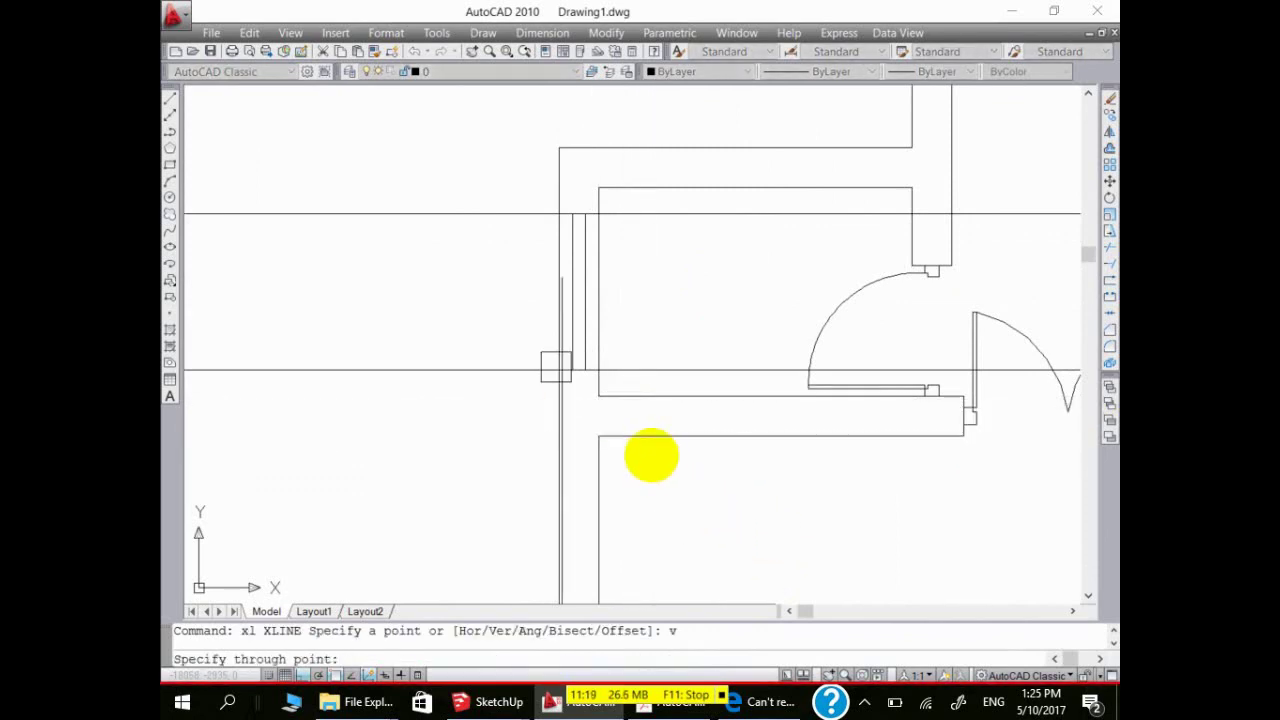
left_click(558, 376)
key("Escape")
Offset the vertical guide 400 further left and draw the rectangle between the guides.
type("o")
key("Return")
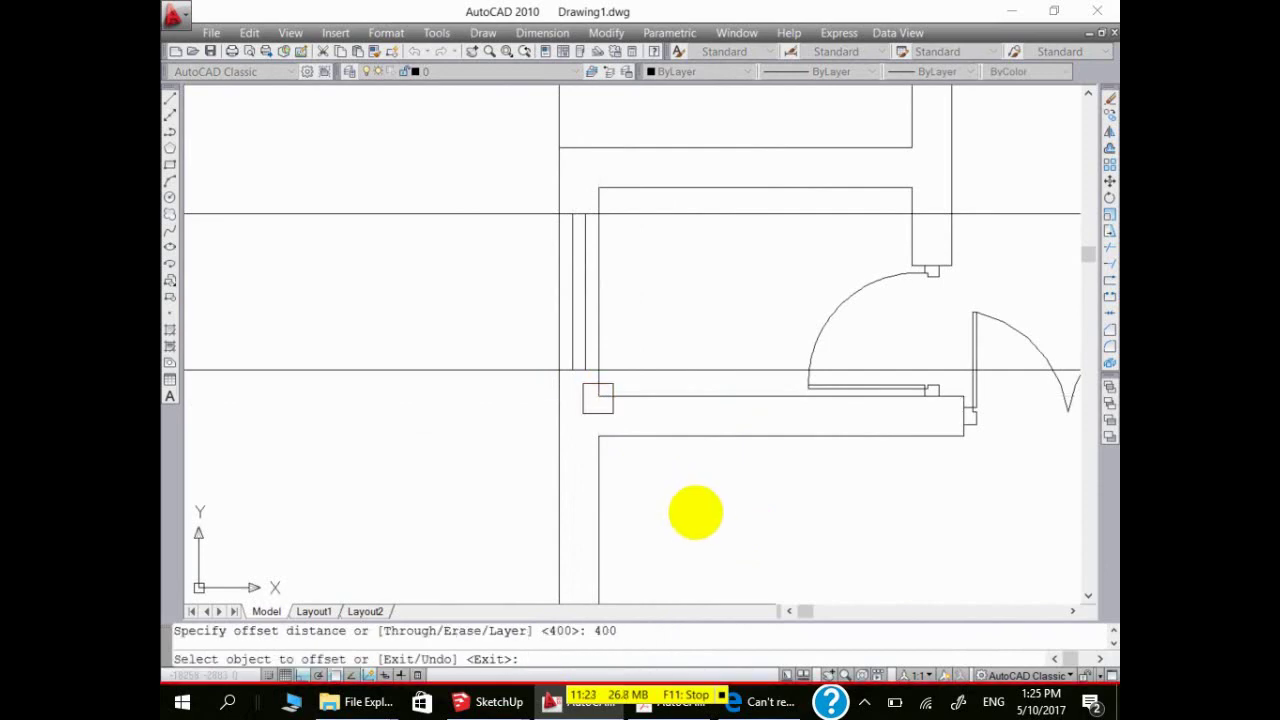
left_click(566, 422)
left_click(457, 423)
key("Escape")
type("rec")
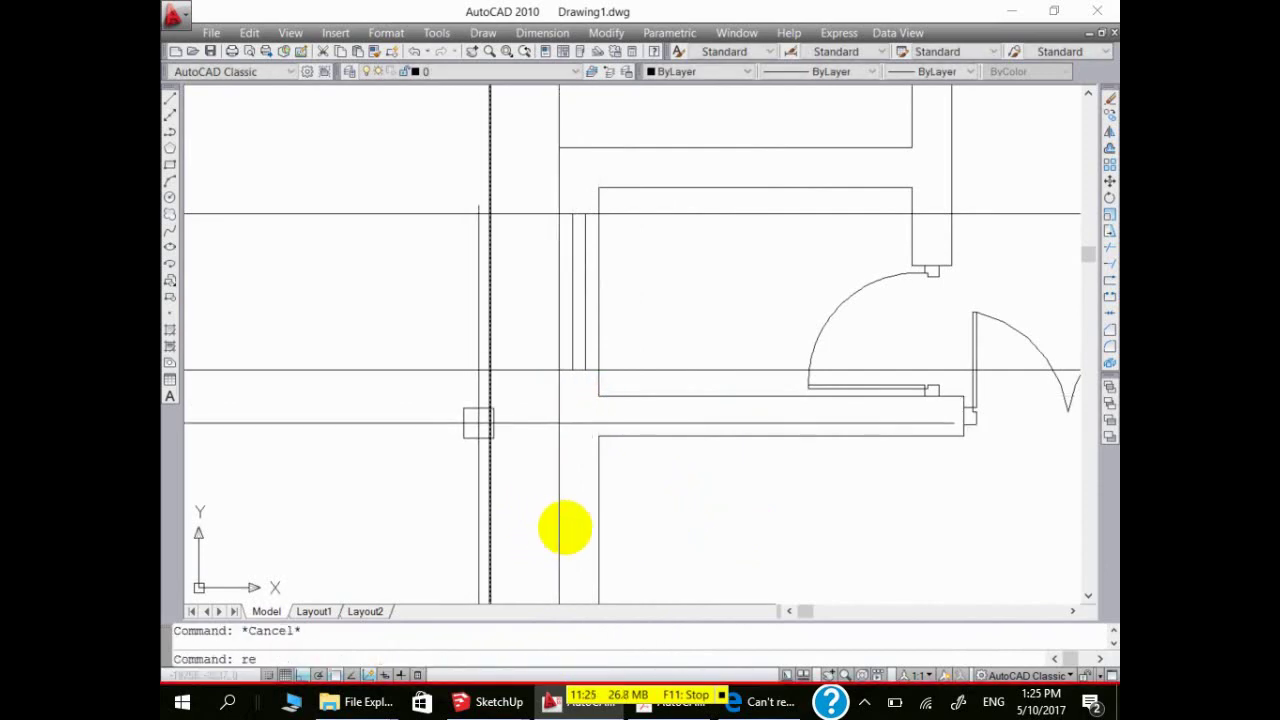
key("Return")
left_click(559, 371)
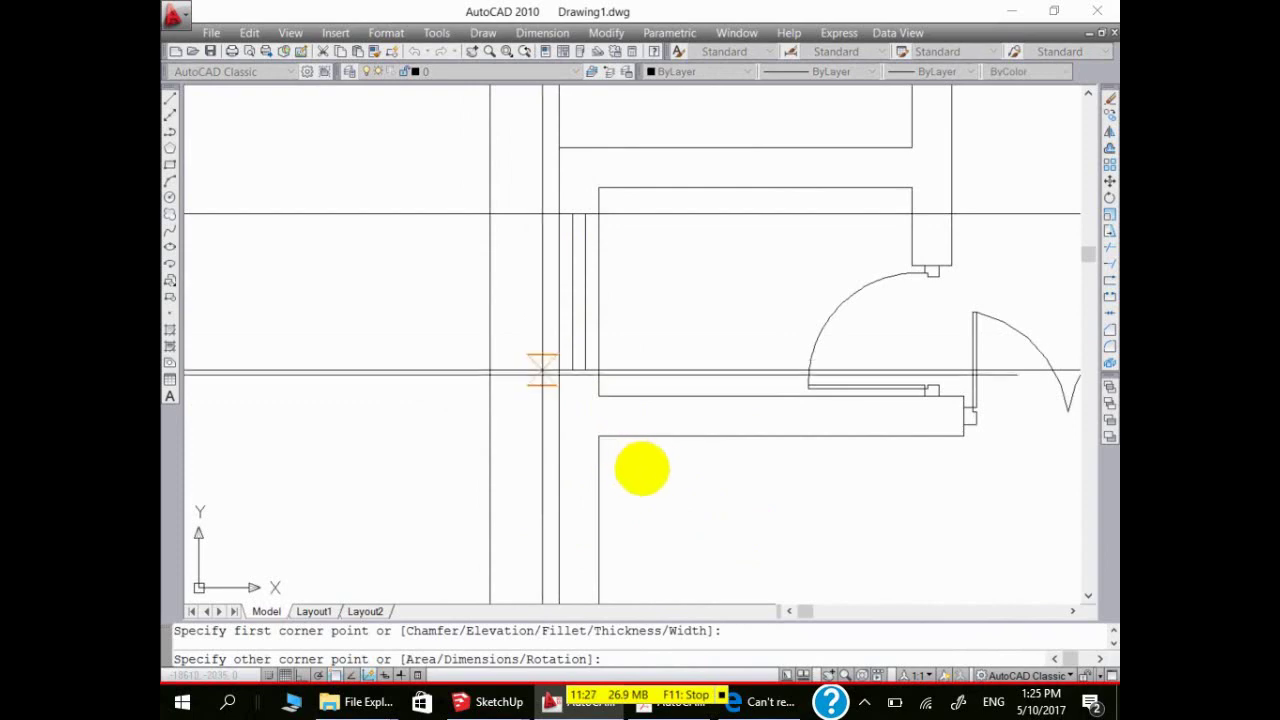
key("Escape")
Erase the two temporary construction lines.
scroll(559, 370, "down", 3)
left_click(594, 197)
left_click(497, 151)
type("e ERASE 2 found")
key("Return")
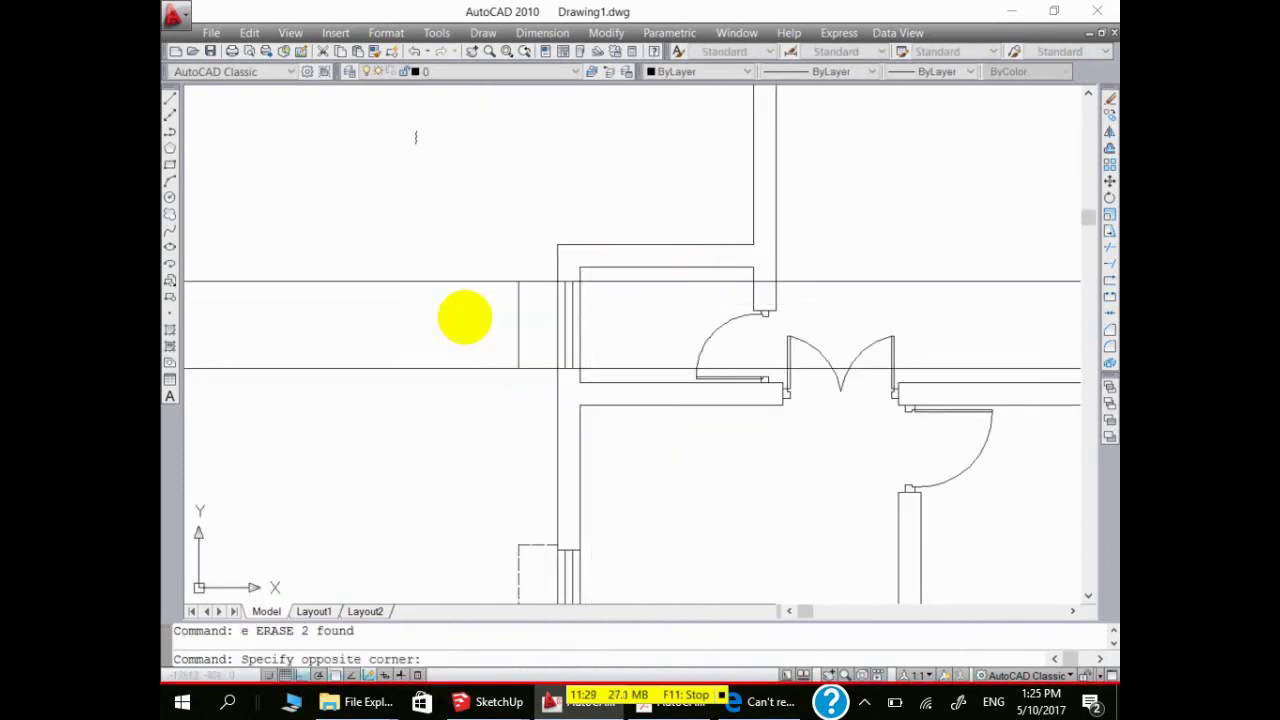
scroll(371, 393, "down", 3)
scroll(523, 286, "up", 2)
scroll(530, 290, "up", 2)
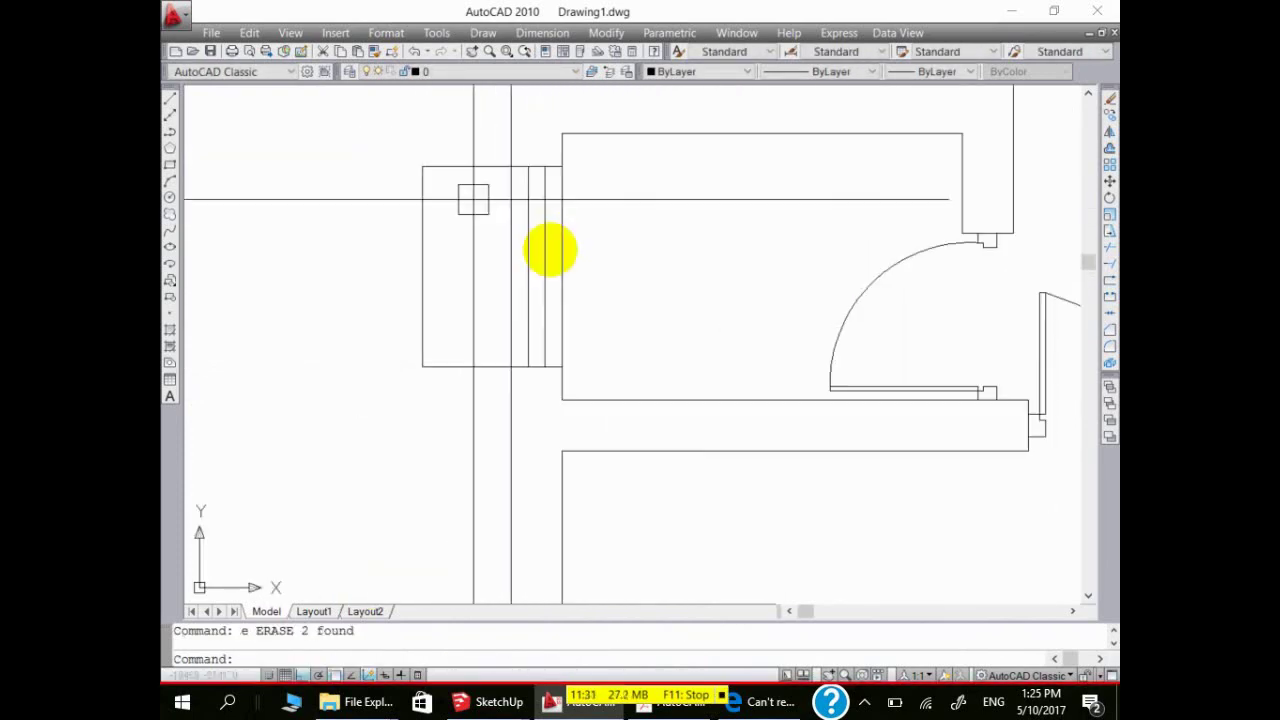
key("Escape")
Select the new rectangle and its top-left and top-right grips.
scroll(509, 149, "up", 1)
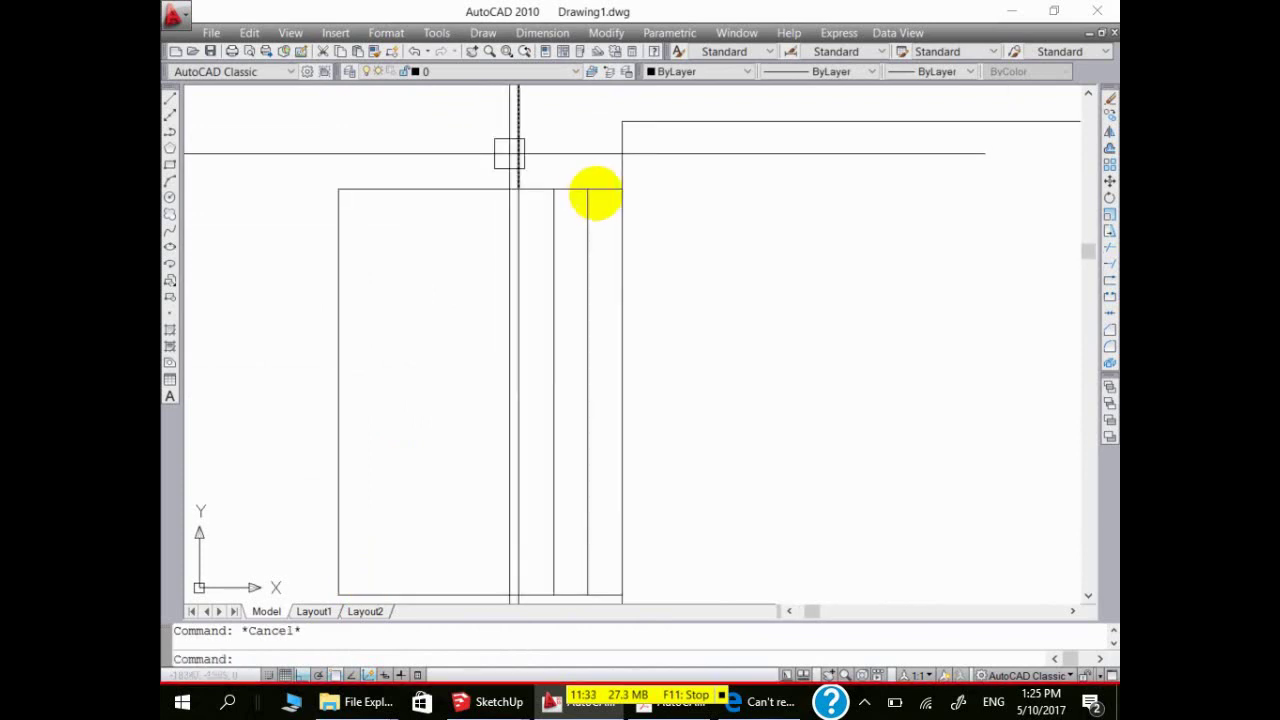
scroll(646, 197, "up", 1)
scroll(631, 222, "up", 1)
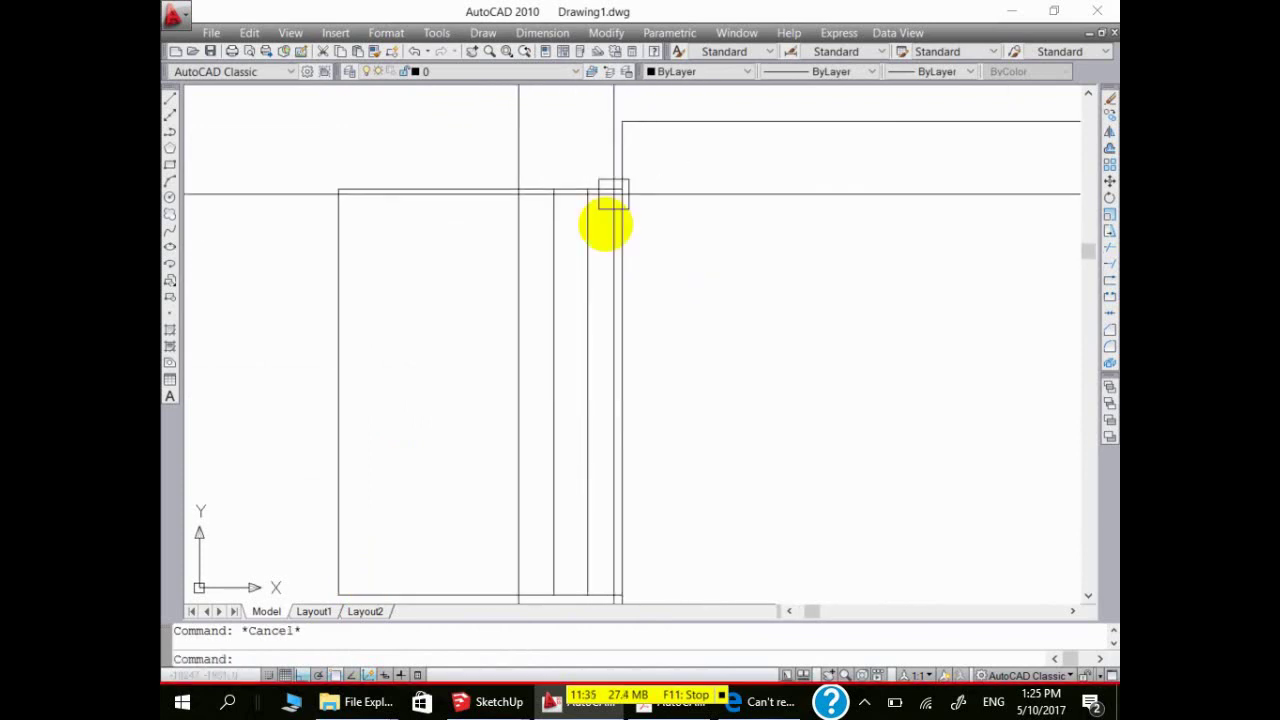
left_click(437, 189)
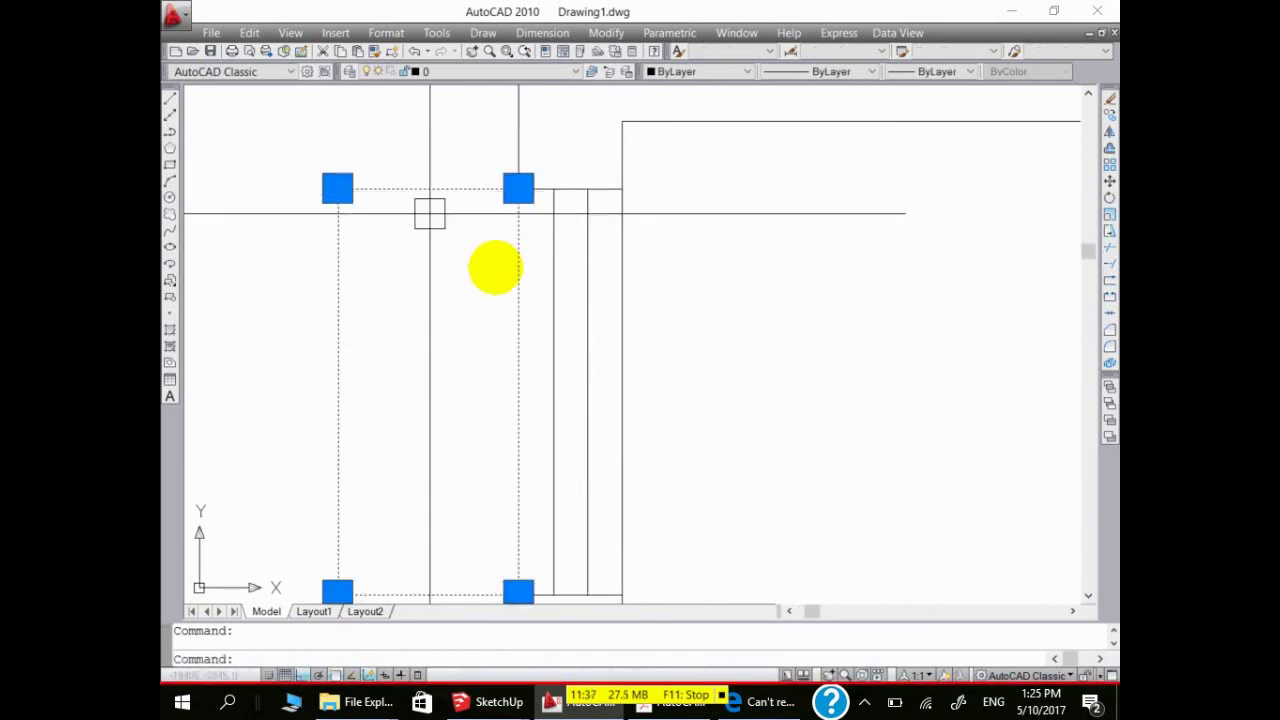
left_click(337, 188)
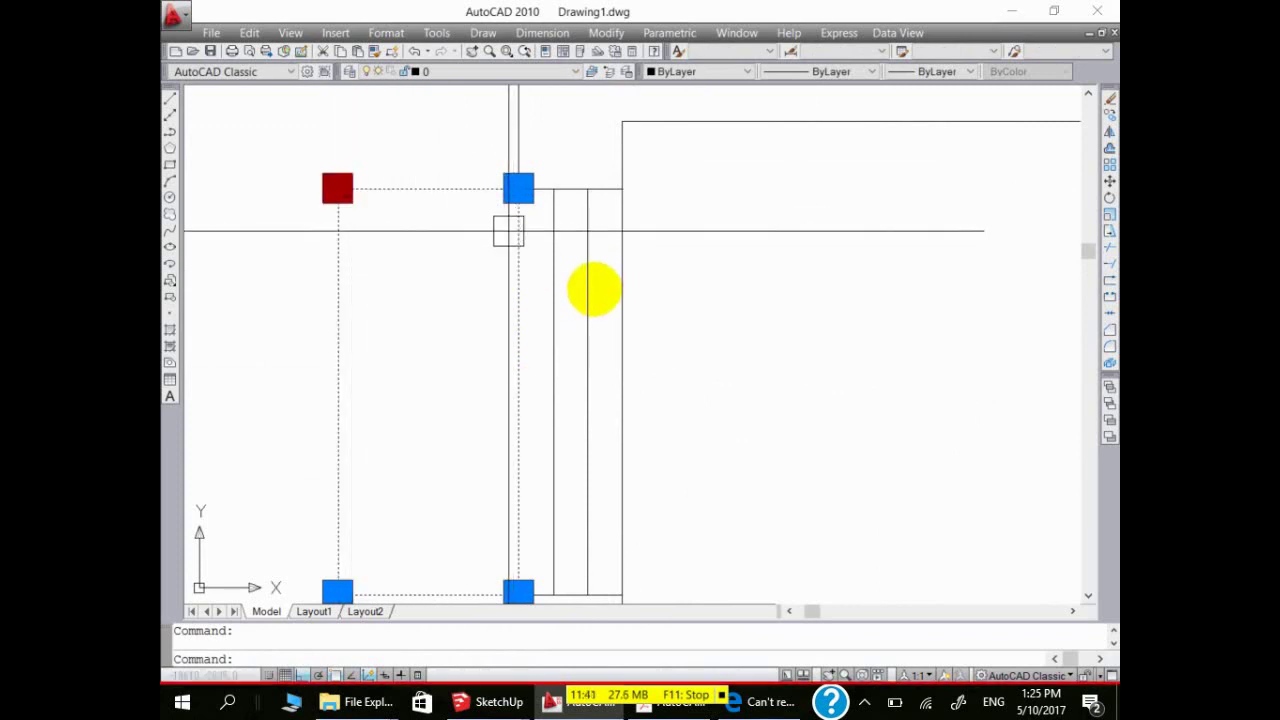
left_click(518, 188)
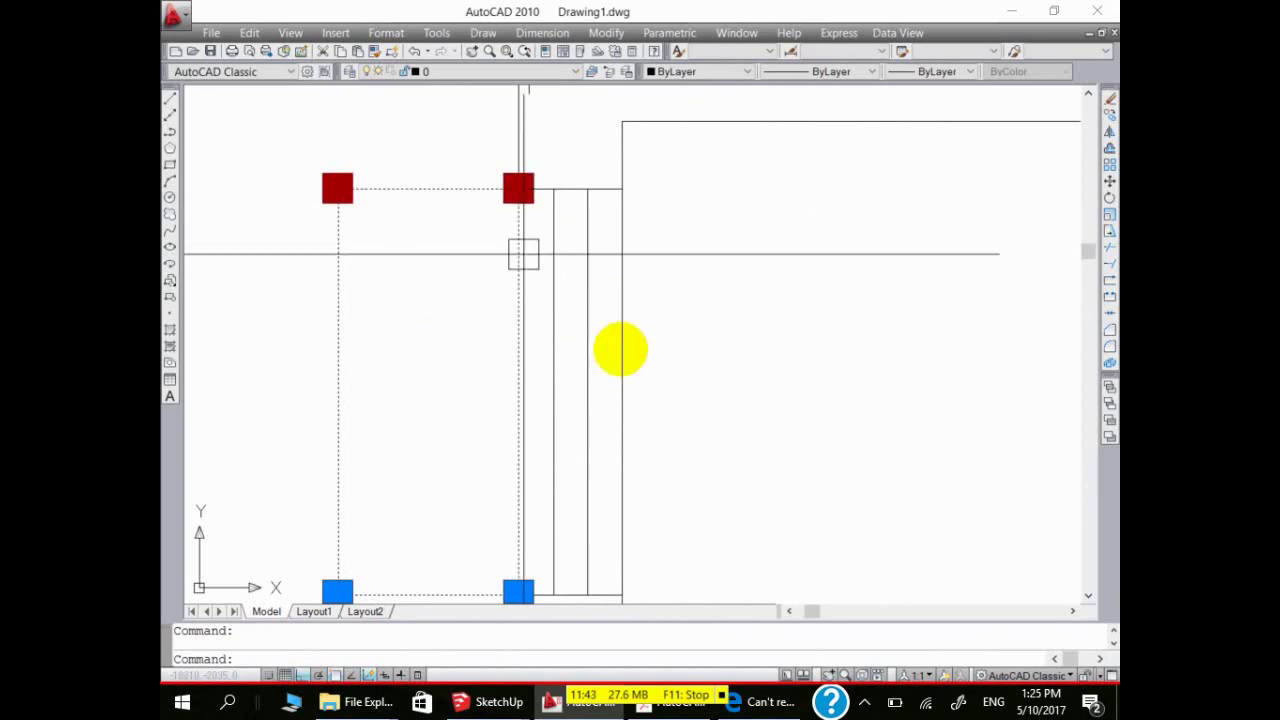
key("Escape")
left_click(337, 177)
left_click(355, 148)
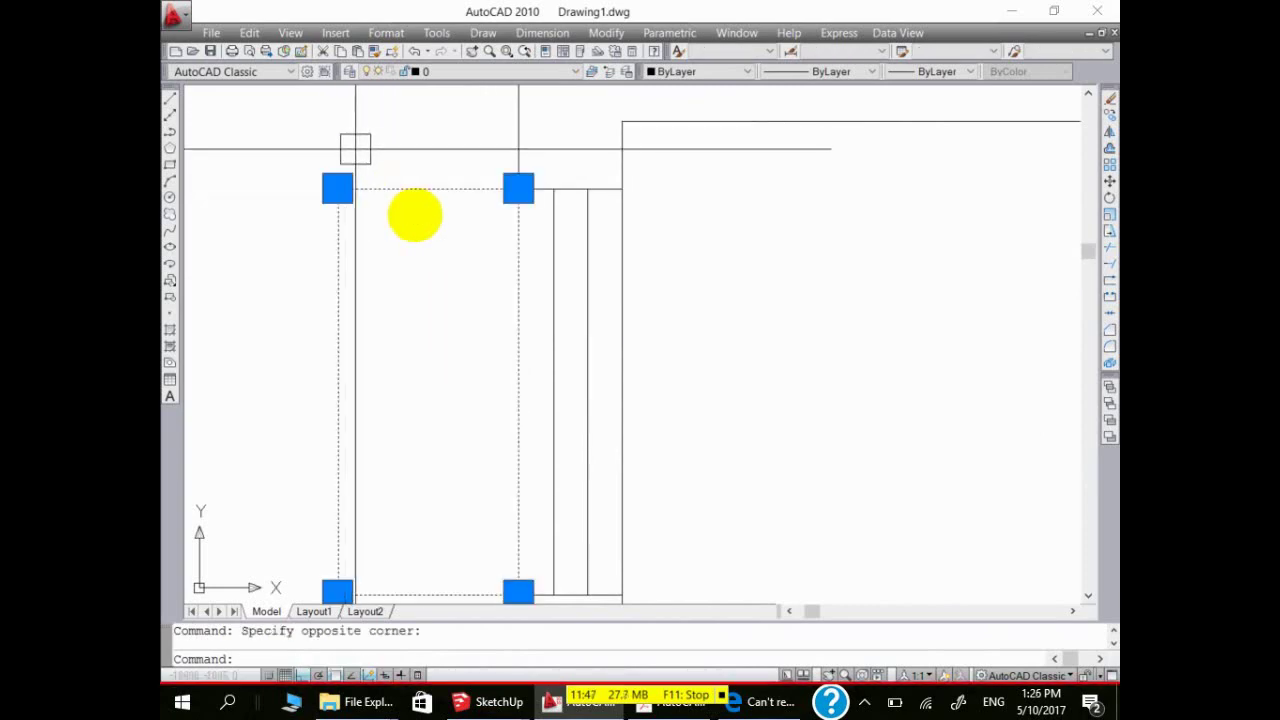
left_click(337, 188)
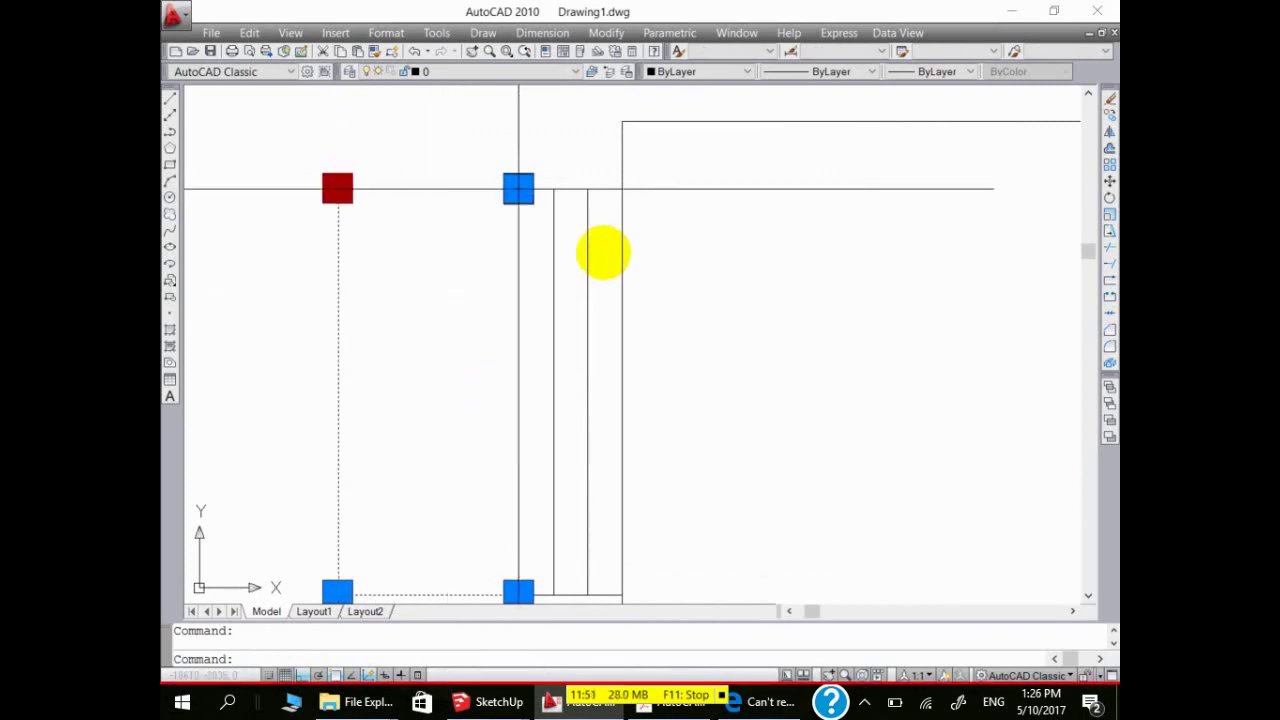
left_click(518, 188, "shift")
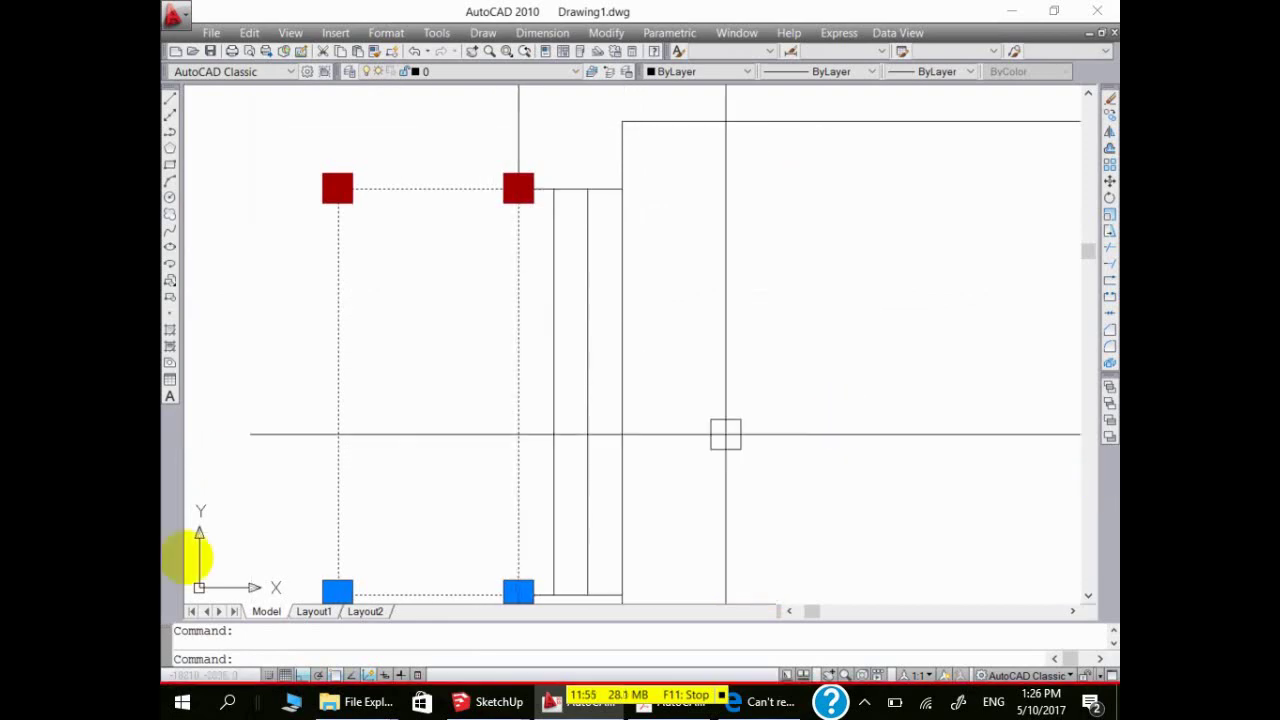
Stretch the rectangle's top corners 50 units past the window edge.
scroll(643, 255, "down", 6)
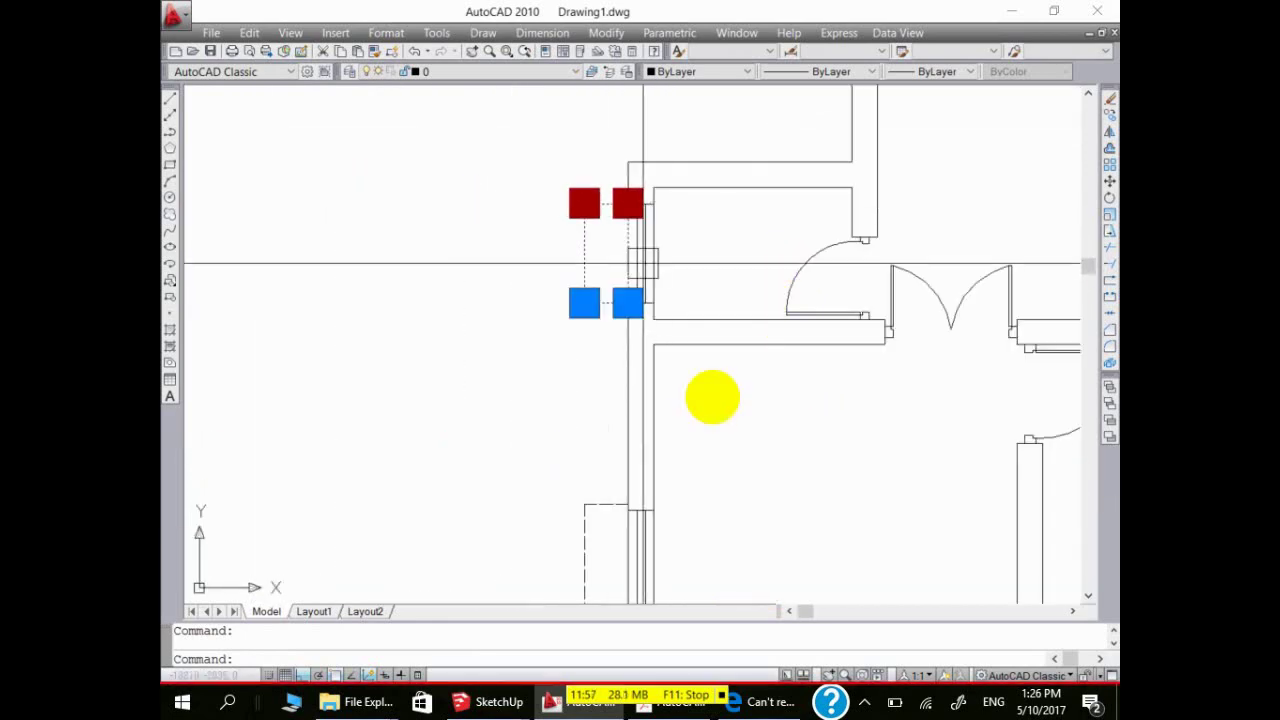
scroll(640, 250, "up", 2)
scroll(640, 244, "up", 4)
left_click(640, 377)
type("50")
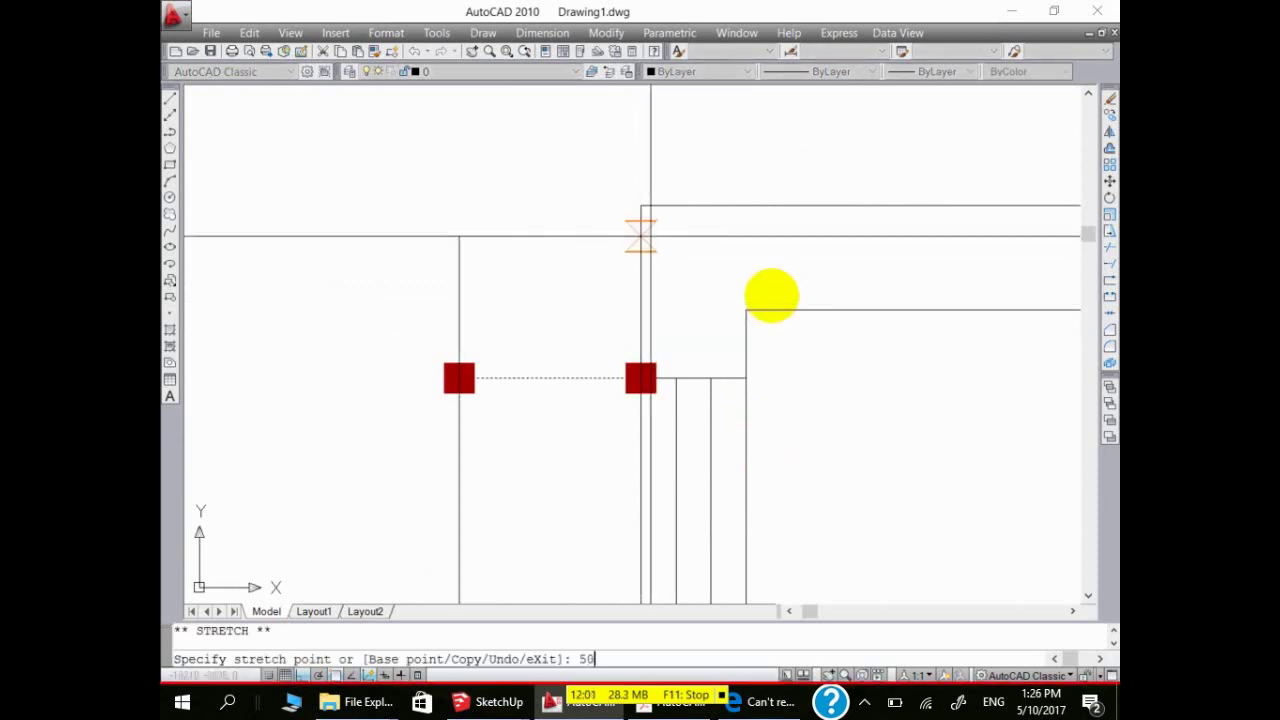
key("Return")
Stretch both bottom corners 50 units as well and deselect the rectangle.
scroll(760, 330, "down", 3)
scroll(709, 477, "up", 2)
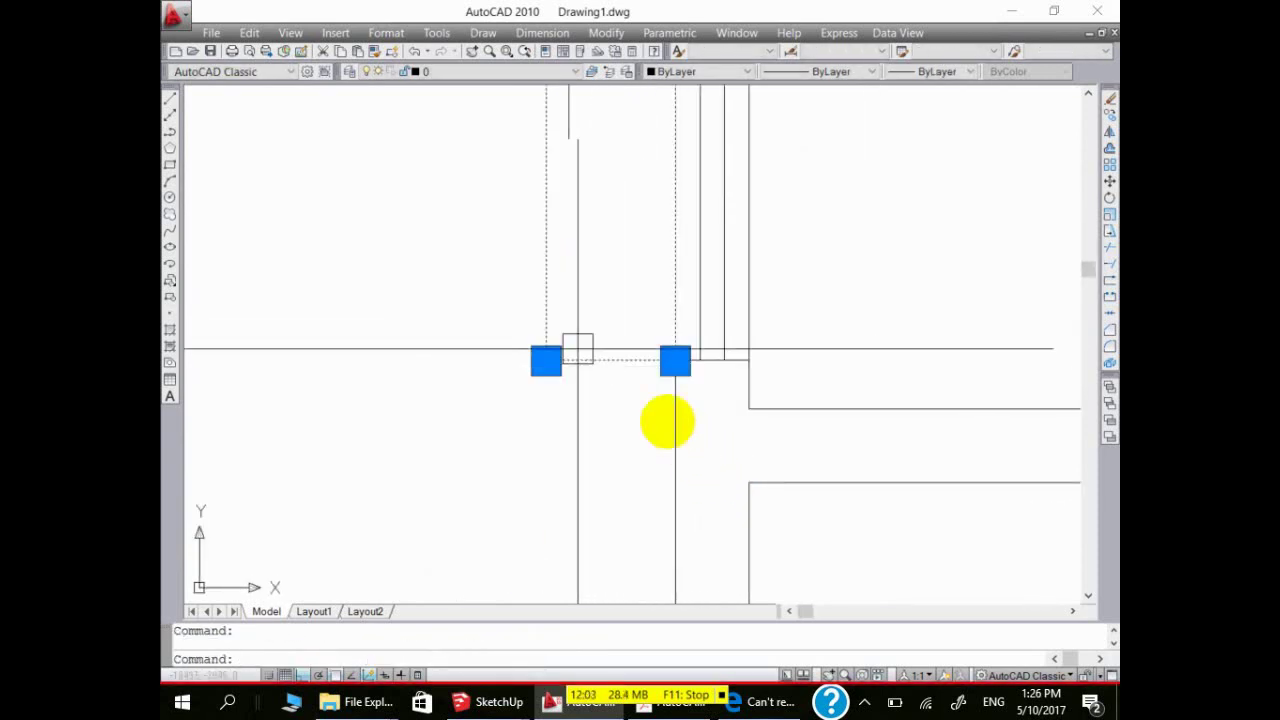
left_click(675, 360, "shift")
left_click(546, 360, "shift")
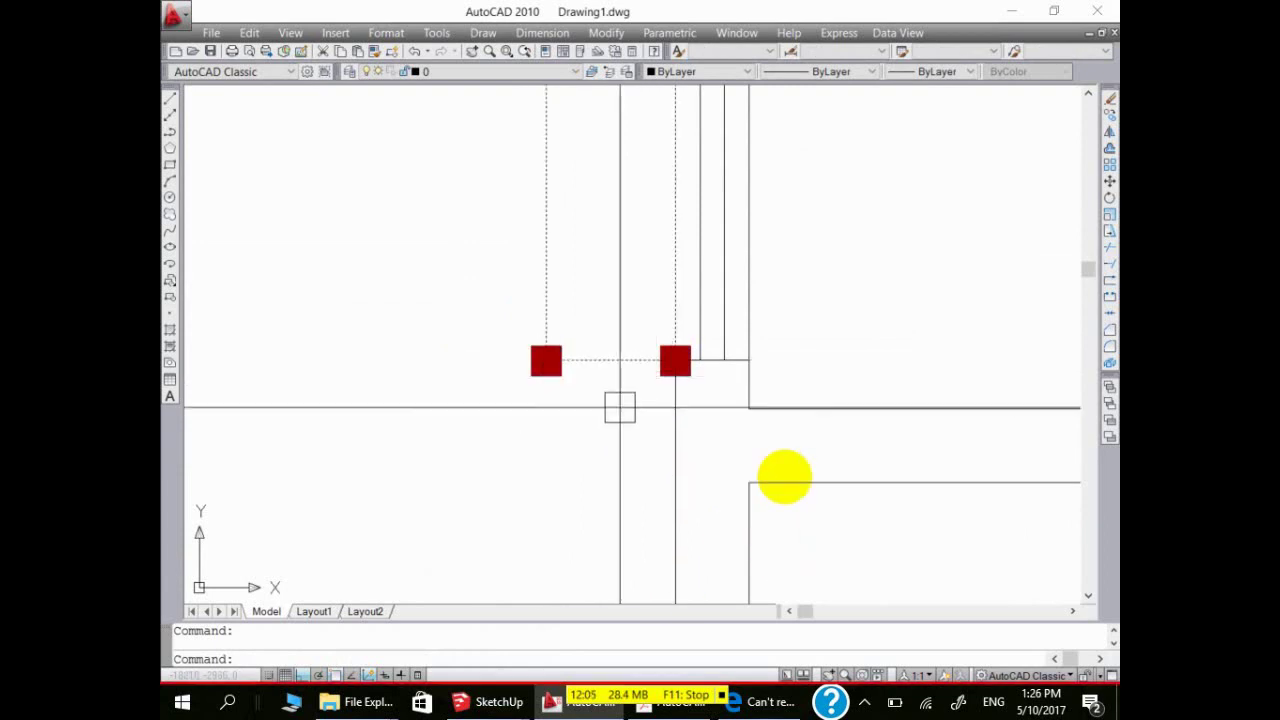
left_click(675, 360)
type("50")
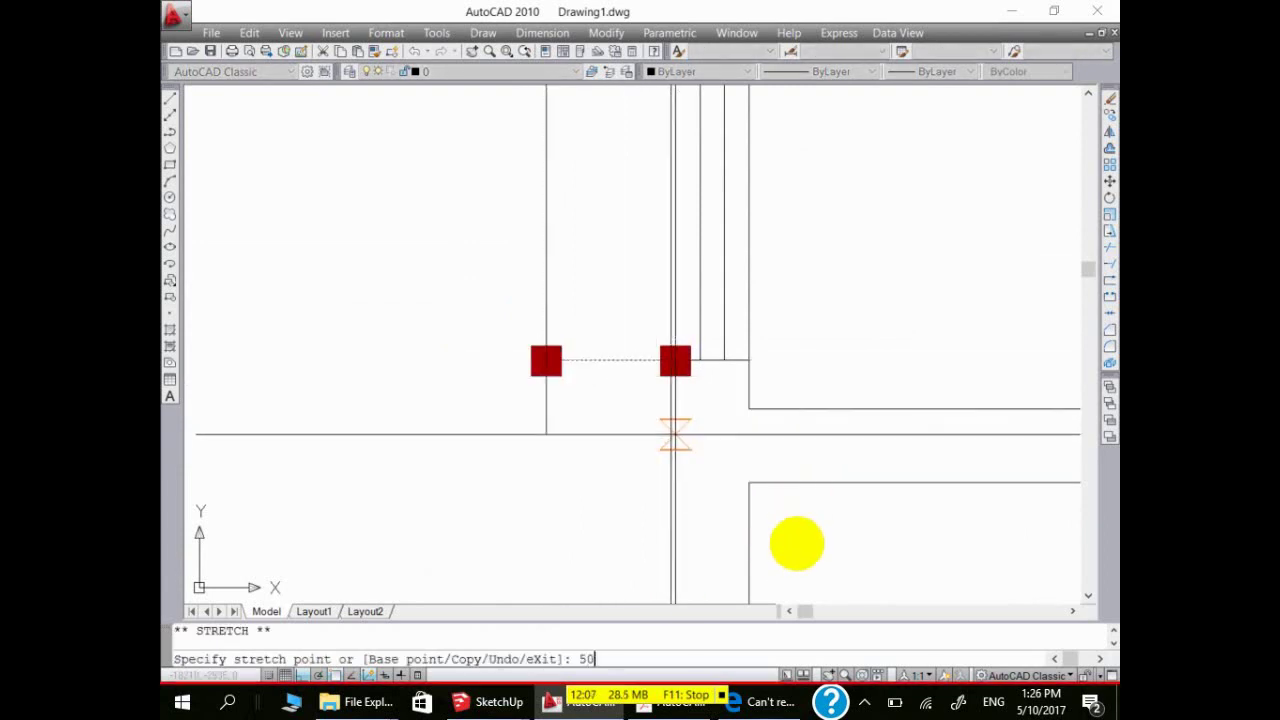
key("Return")
scroll(675, 435, "down", 2)
key("Escape")
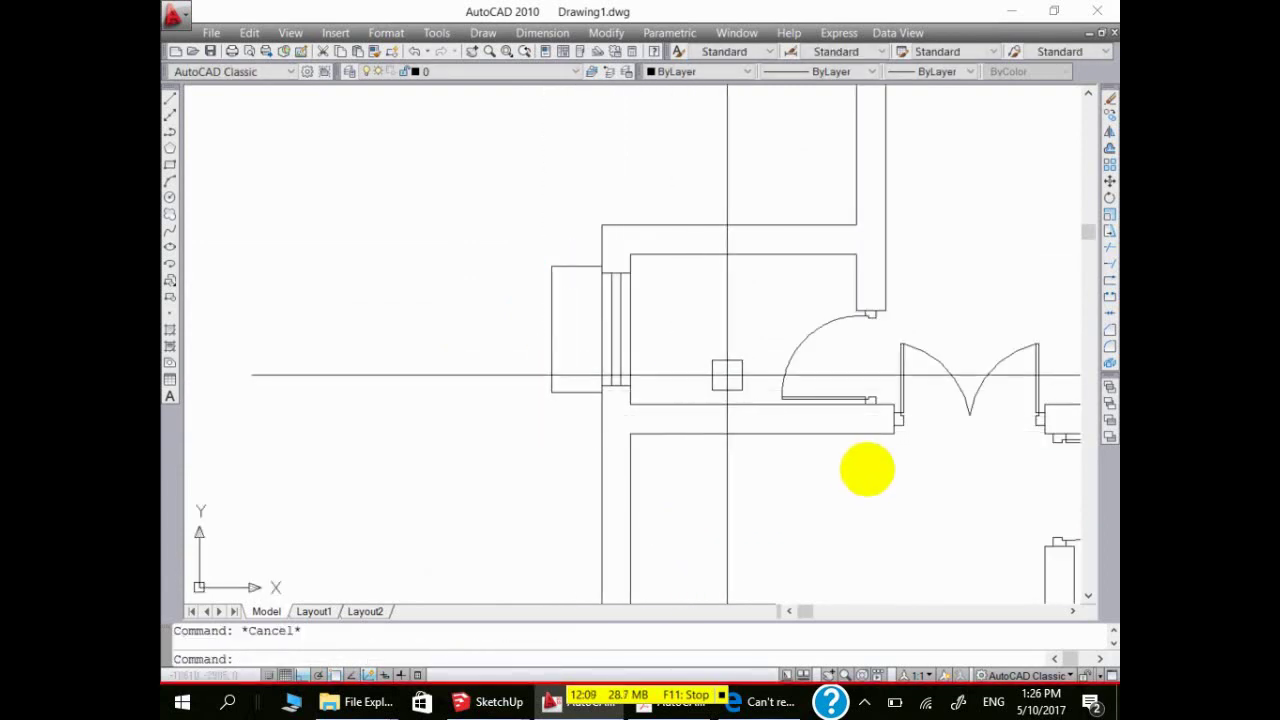
scroll(722, 372, "down", 1)
scroll(591, 386, "down", 3)
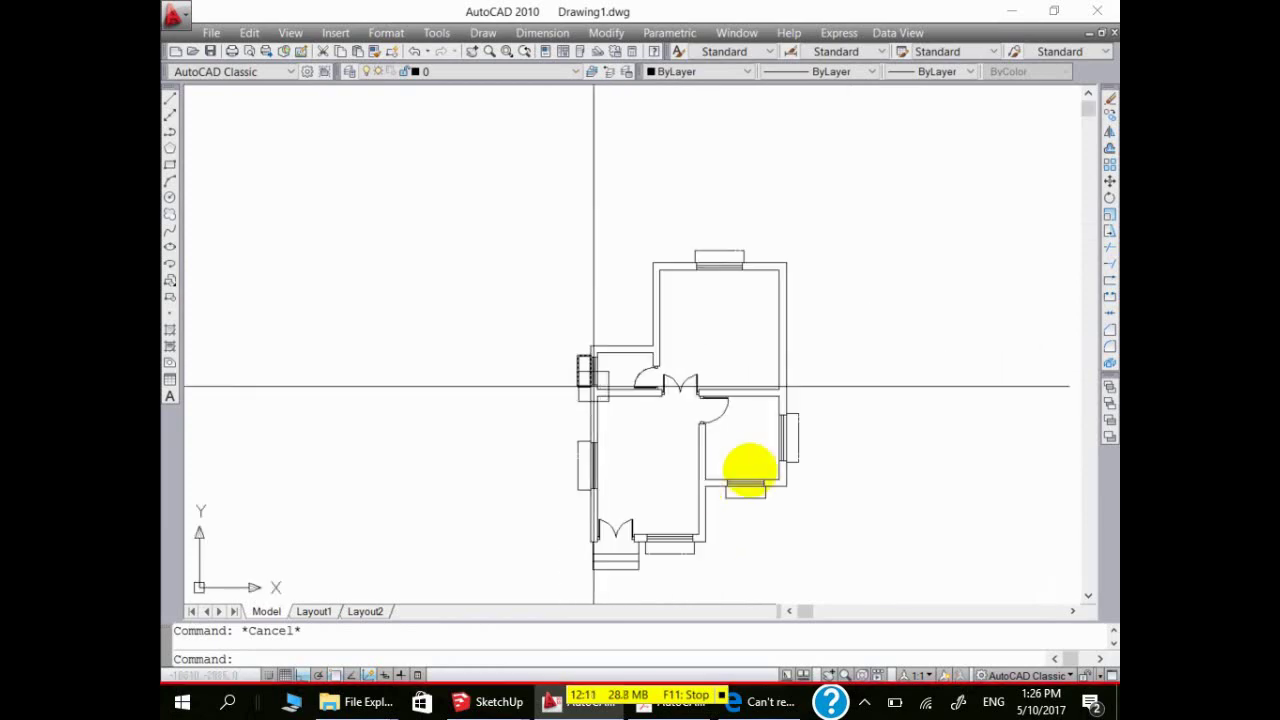
scroll(791, 457, "up", 2)
scroll(808, 442, "up", 1)
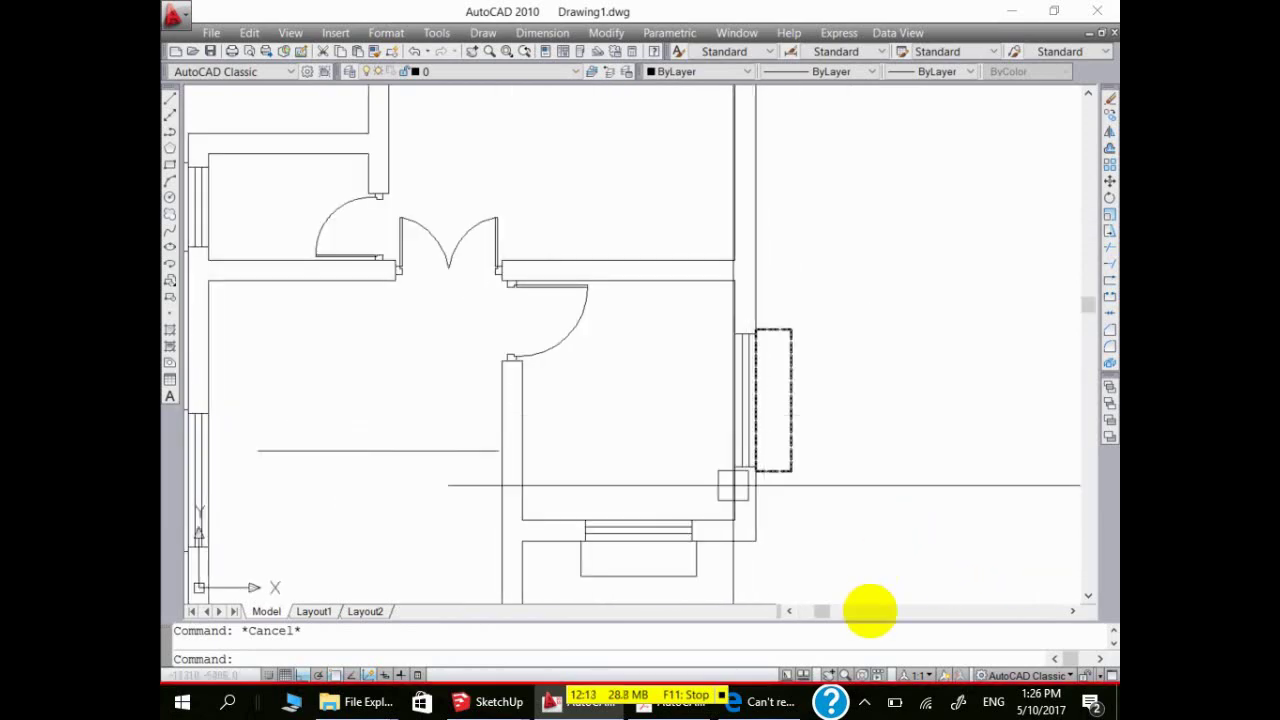
scroll(760, 300, "down", 1)
scroll(701, 423, "up", 2)
left_click(686, 352)
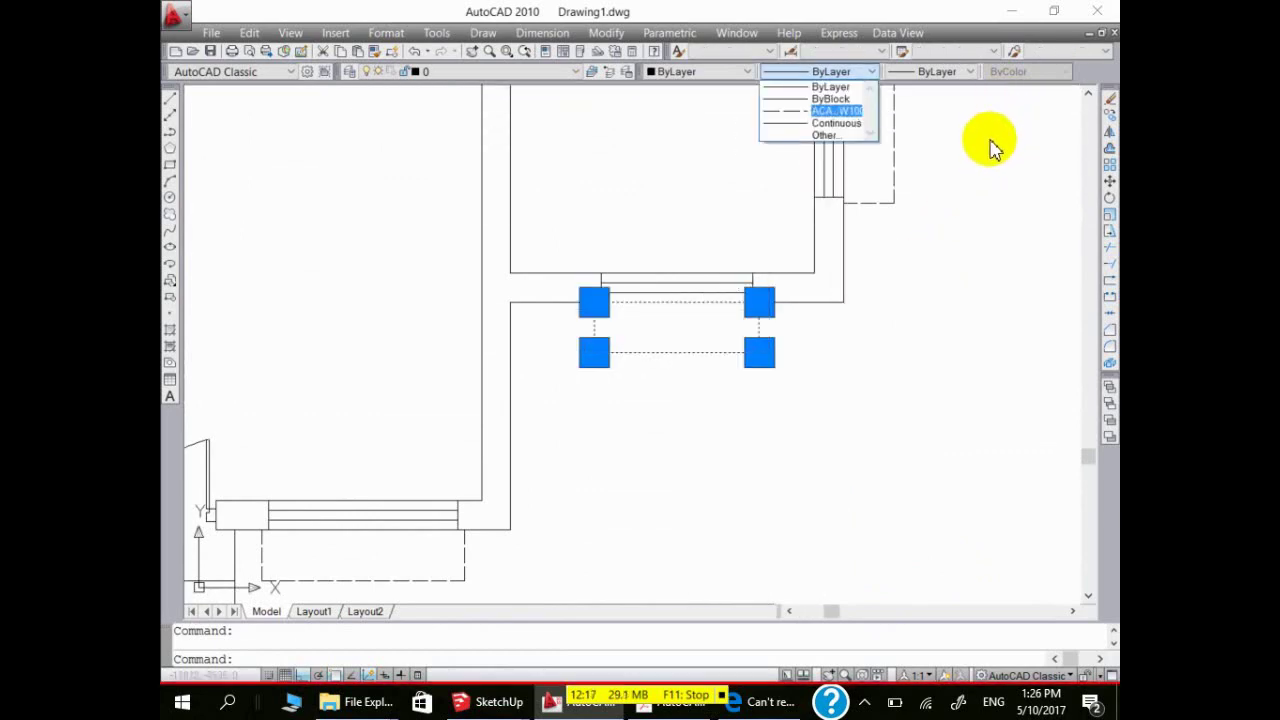
key("Escape")
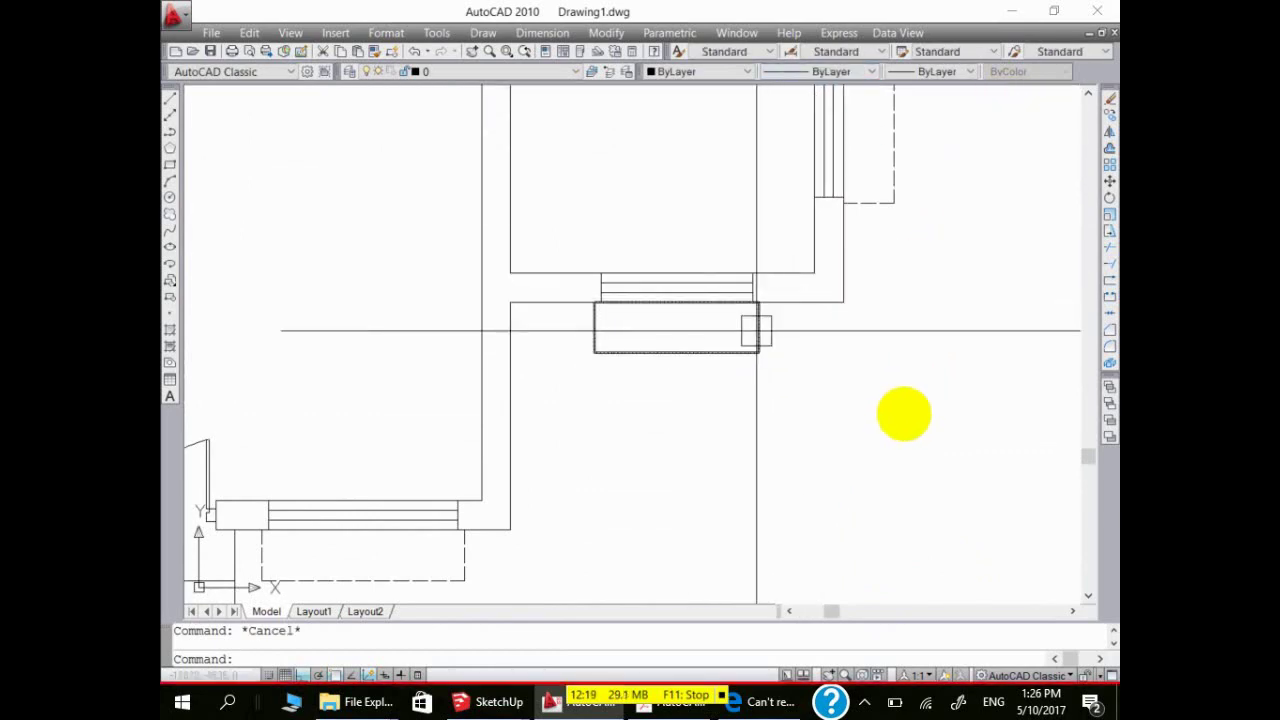
key("Escape")
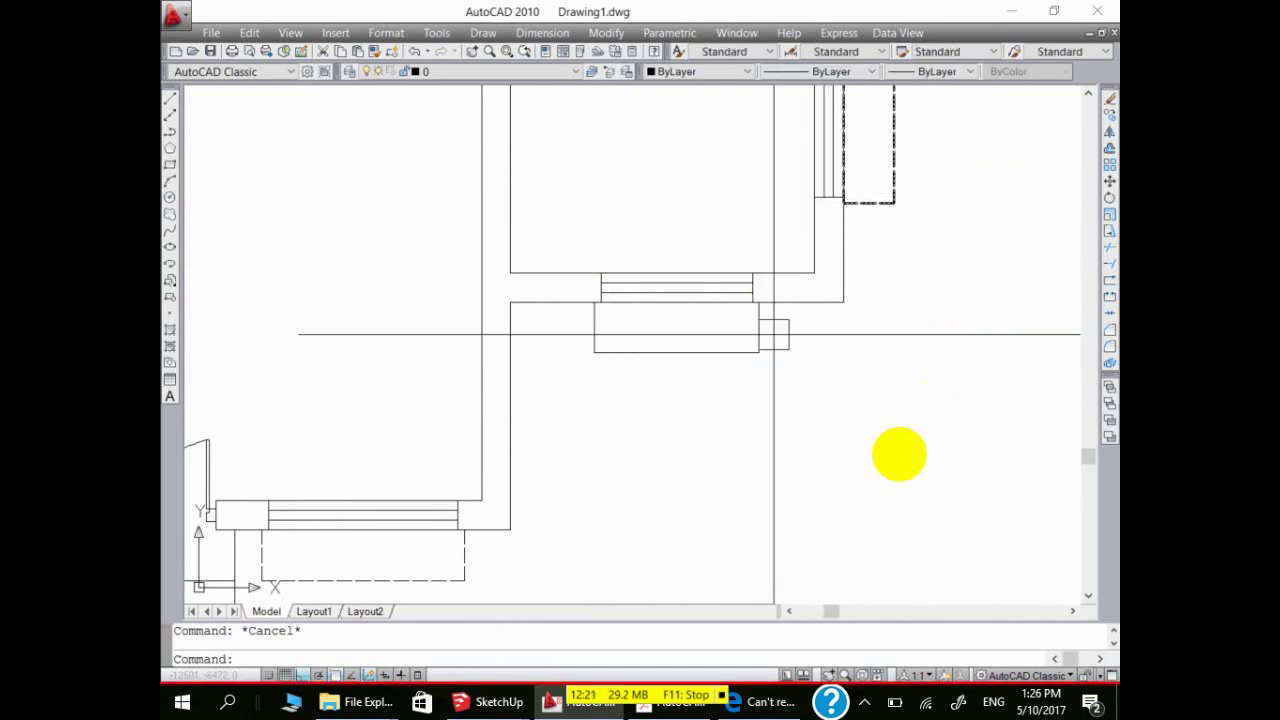
scroll(762, 345, "up", 3)
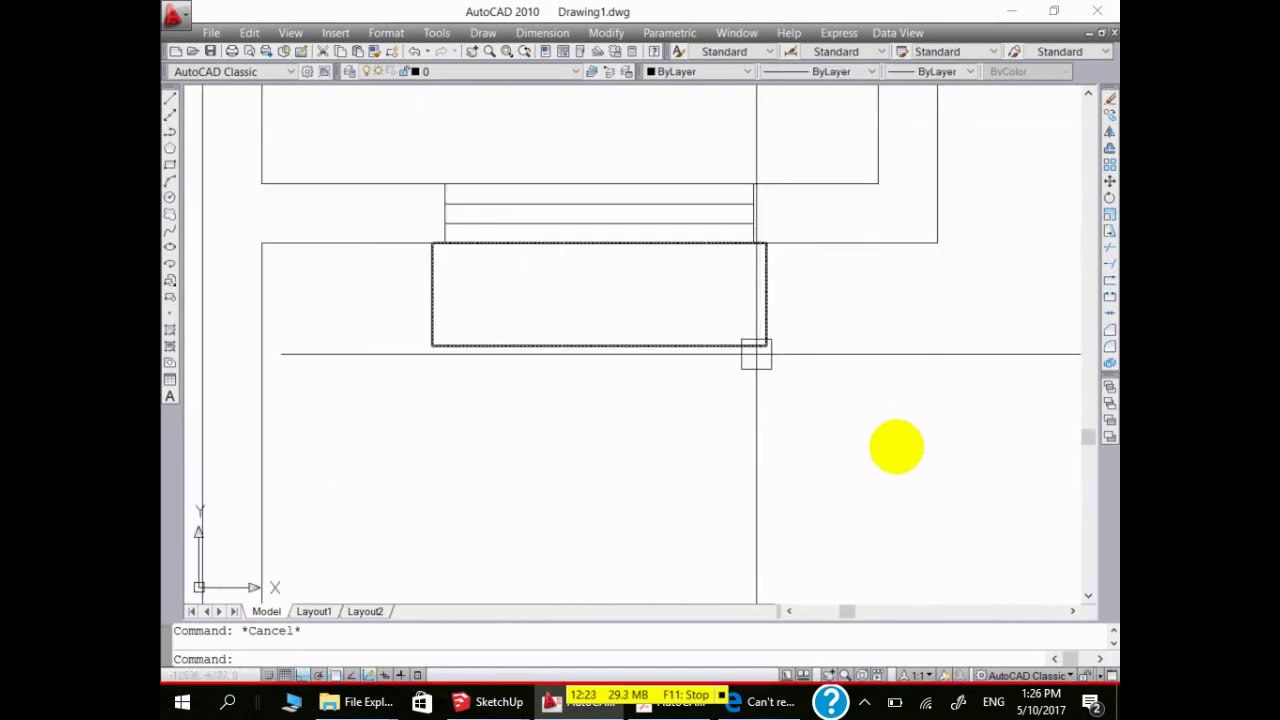
Match properties from a dashed window rectangle onto the solid left-wall rectangle.
type("ma MATCHPROP")
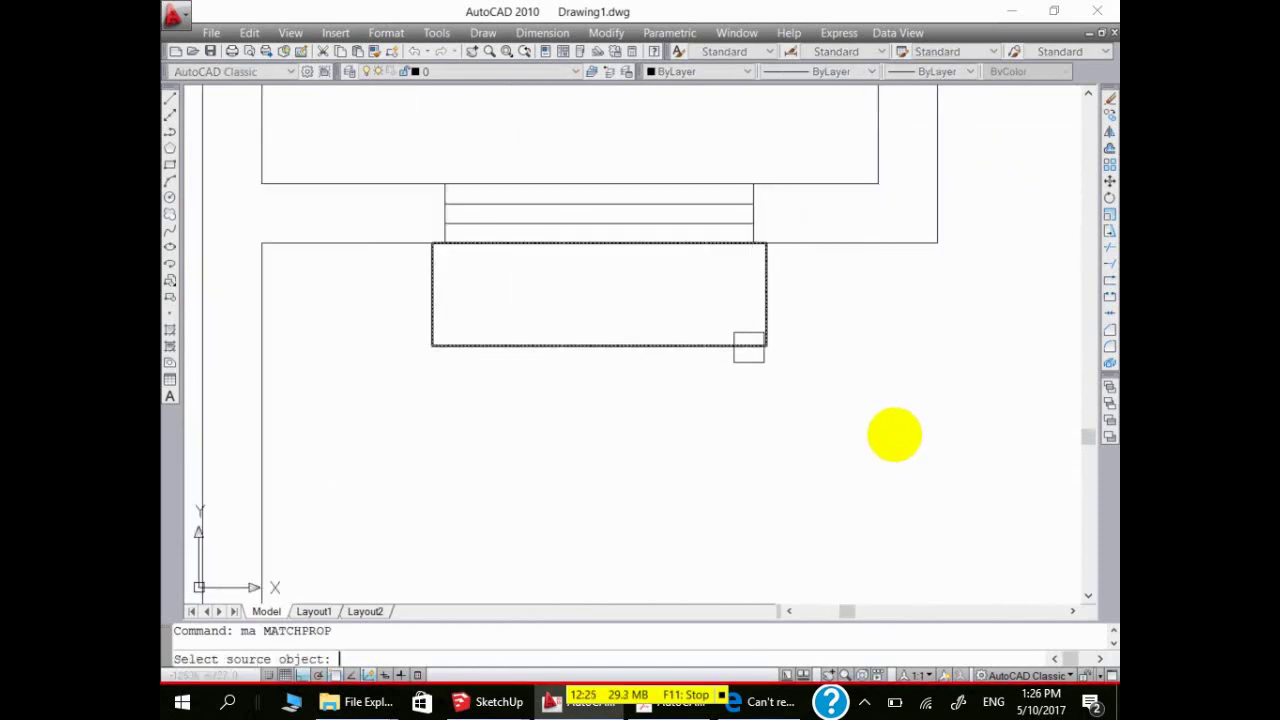
scroll(748, 347, "down", 2)
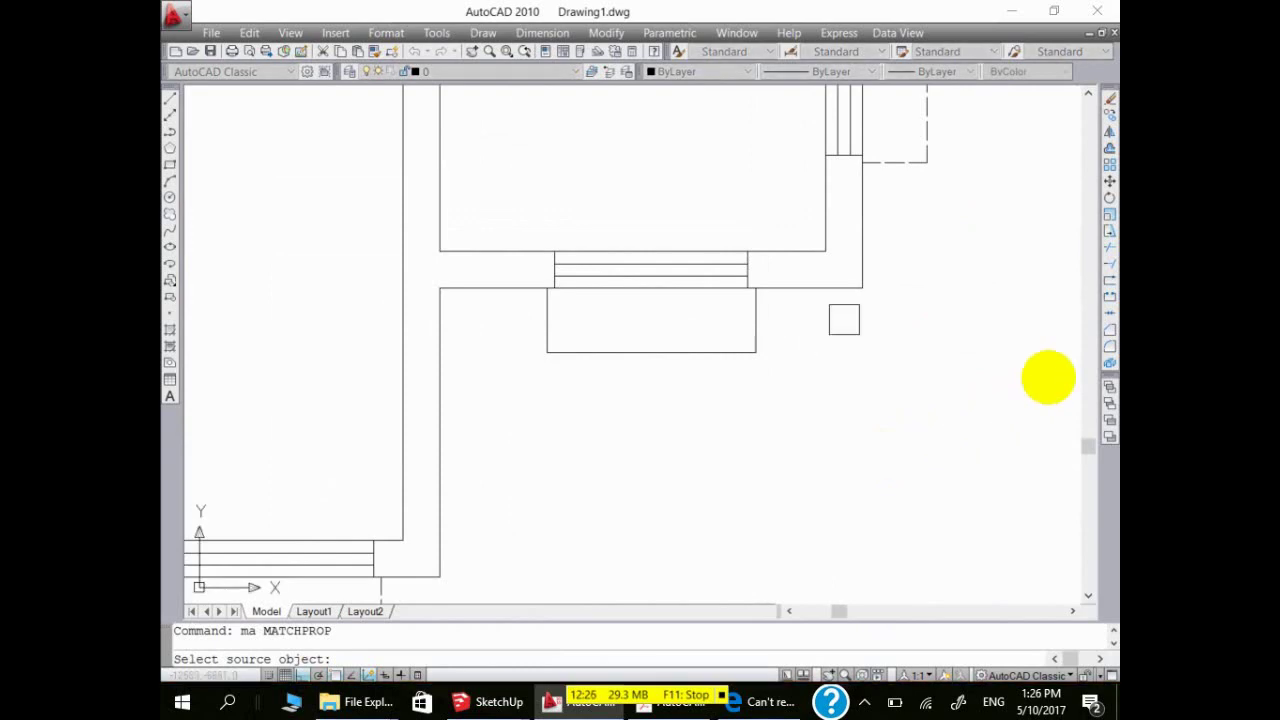
left_click(899, 161)
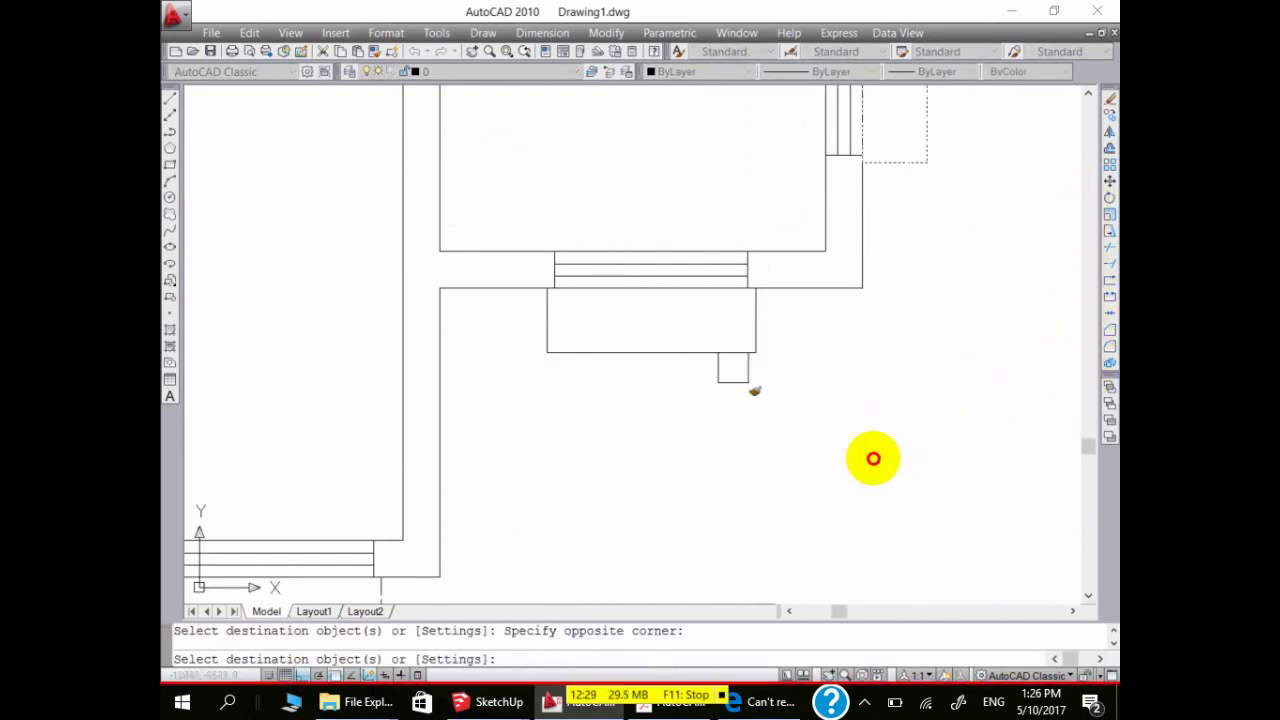
scroll(750, 380, "down", 5)
scroll(539, 268, "up", 5)
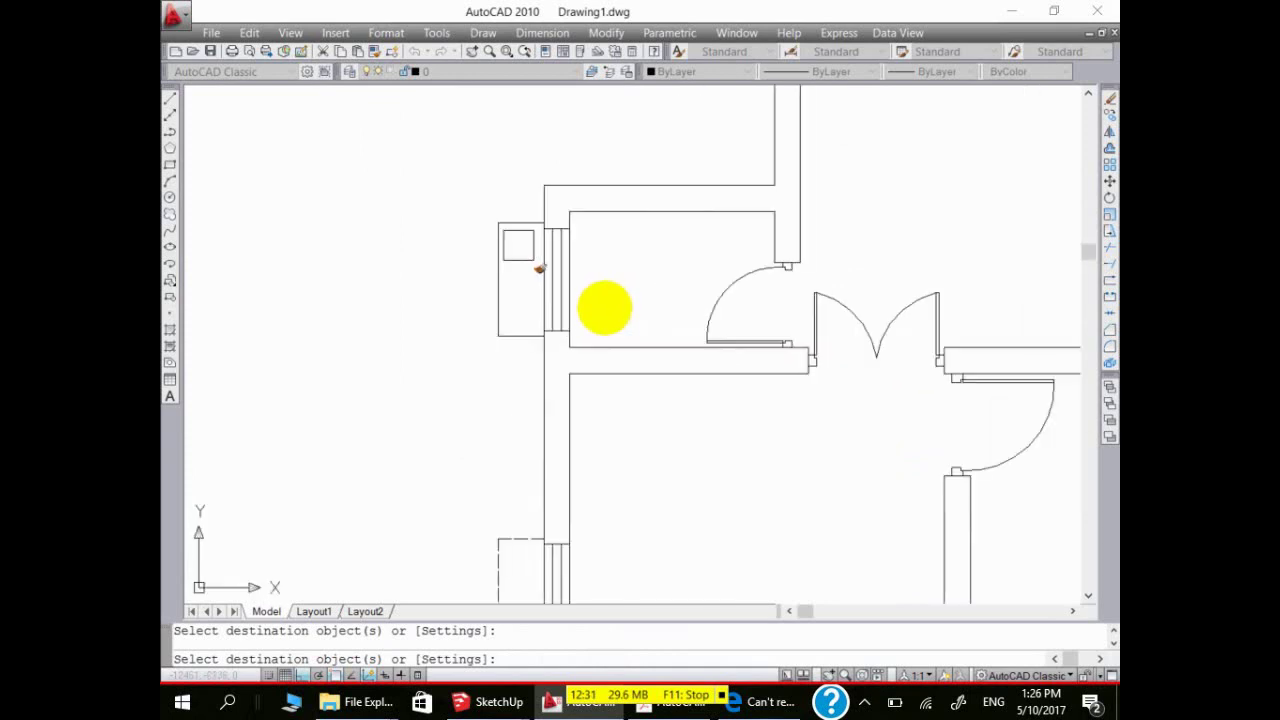
scroll(545, 275, "up", 2)
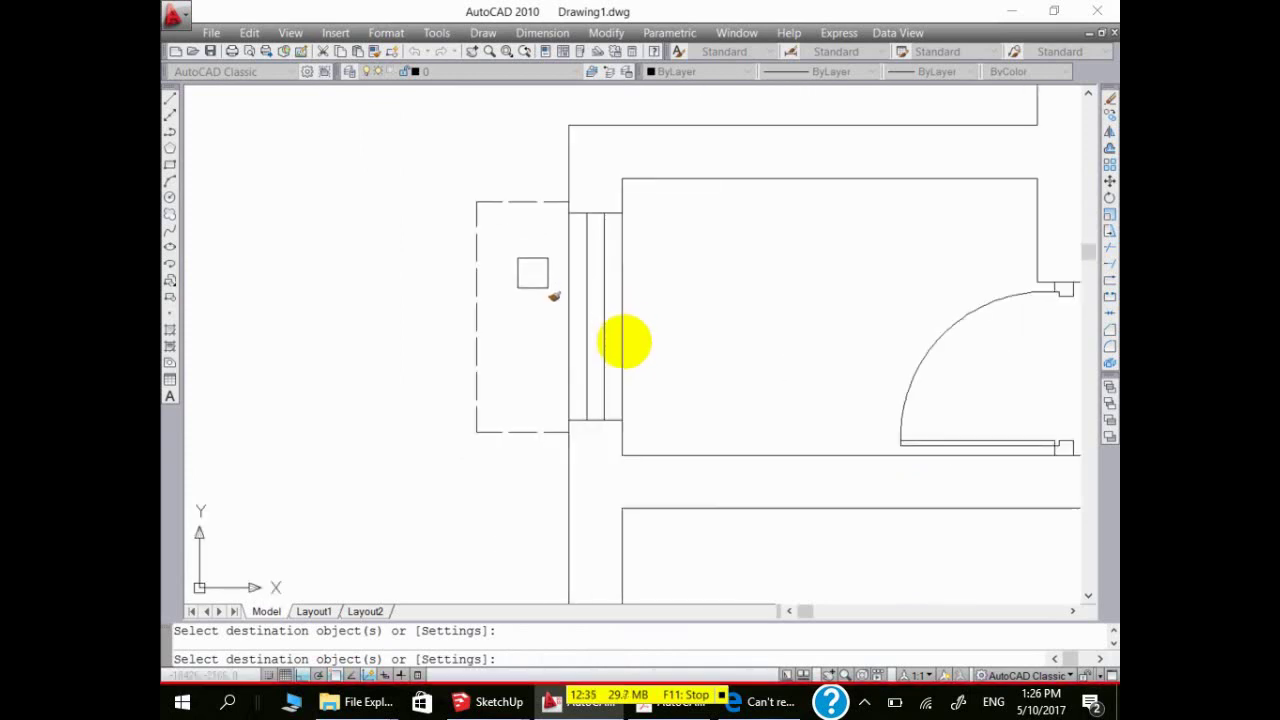
key("Escape")
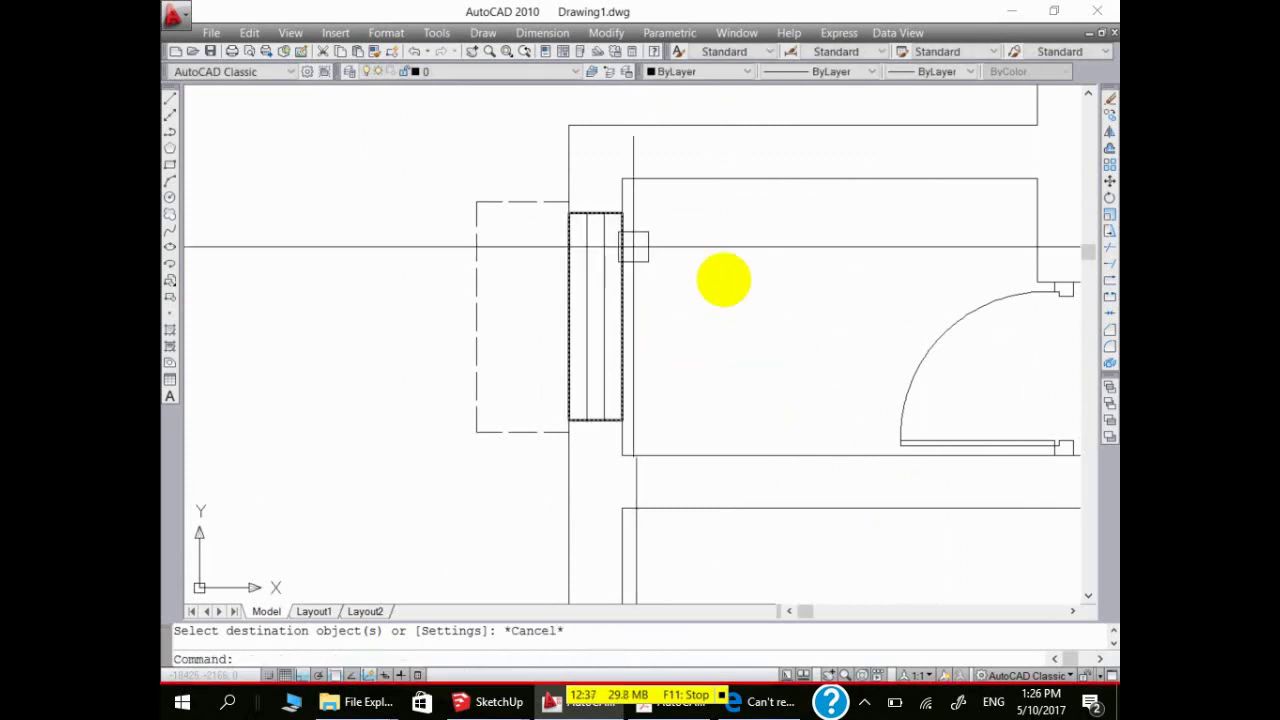
scroll(523, 234, "down", 2)
scroll(571, 170, "up", 2)
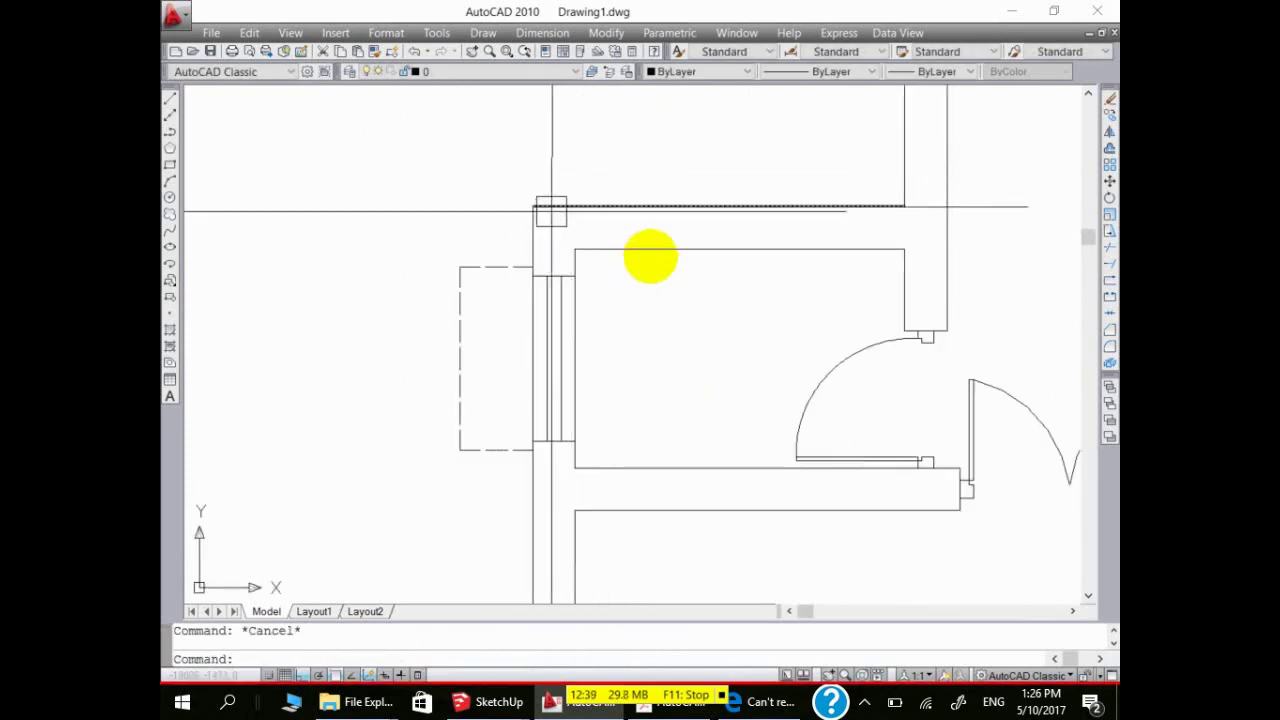
Make the top outer wall line red using the Color dropdown.
left_click(550, 206)
left_click(700, 71)
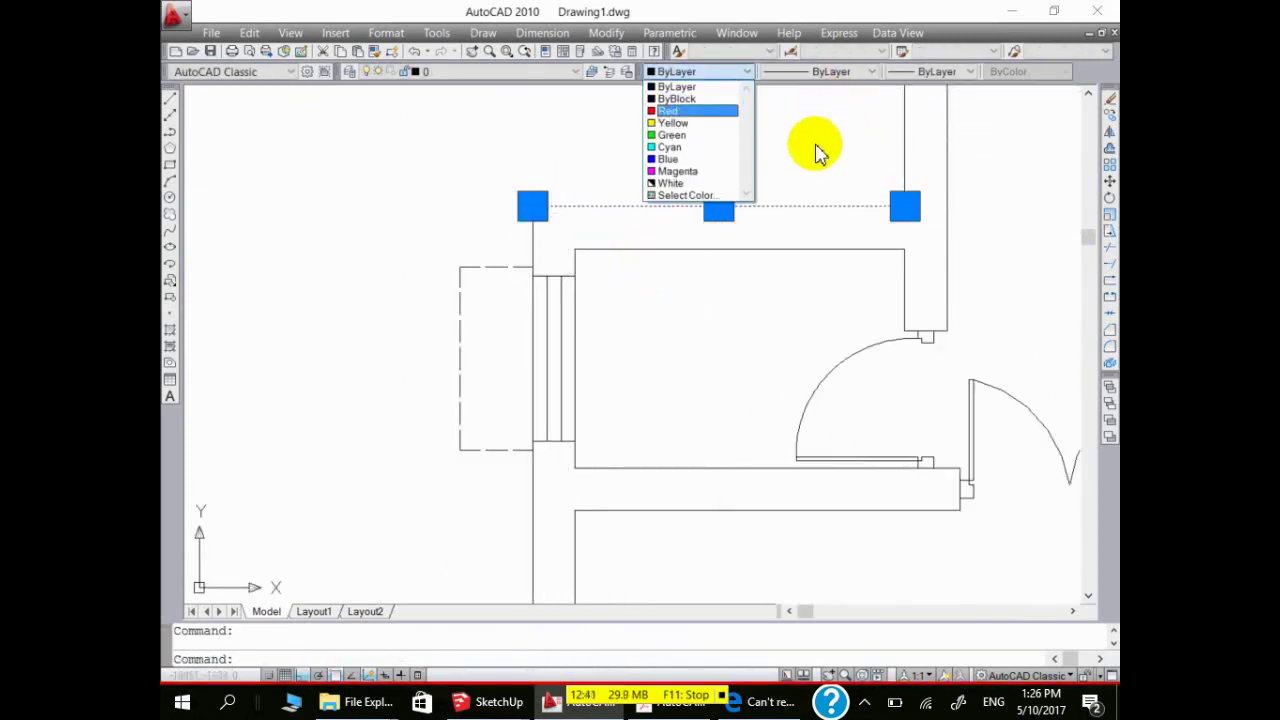
left_click(690, 100)
key("Escape")
scroll(702, 260, "down", 1)
scroll(600, 340, "down", 2)
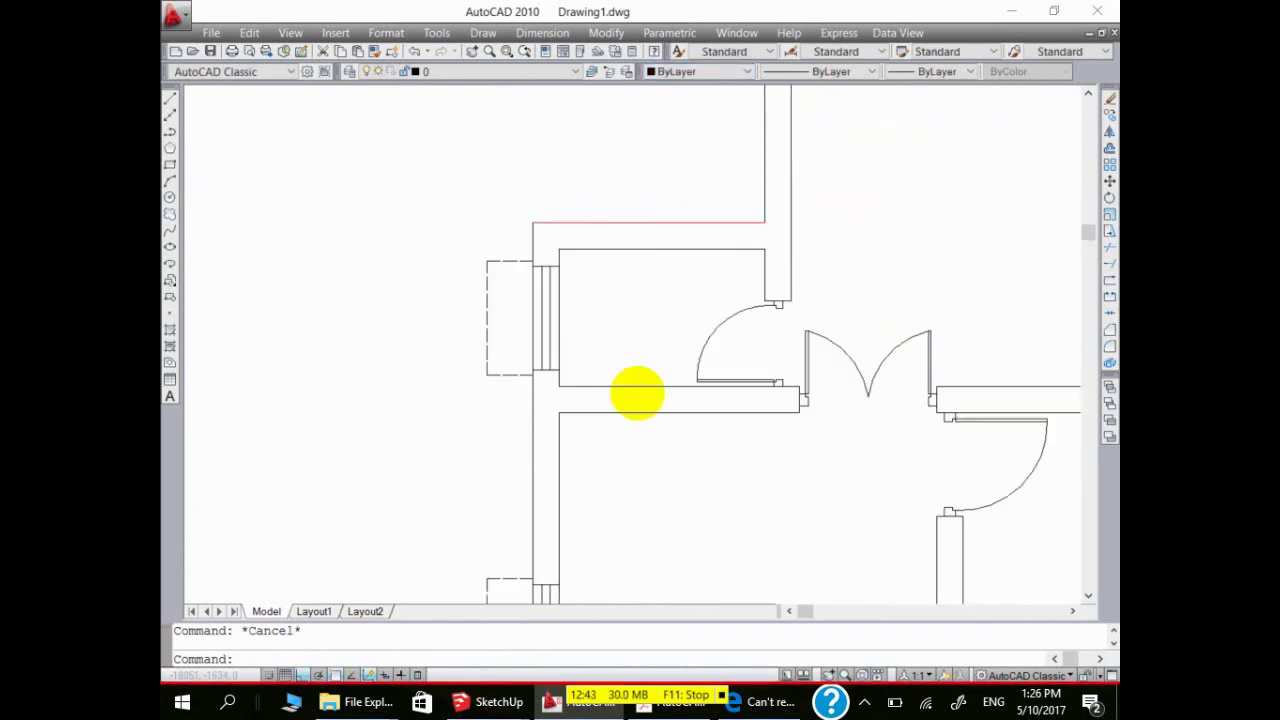
Match properties (MA) from the red wall onto the next and upper outer wall lines.
type("ma")
key("Return")
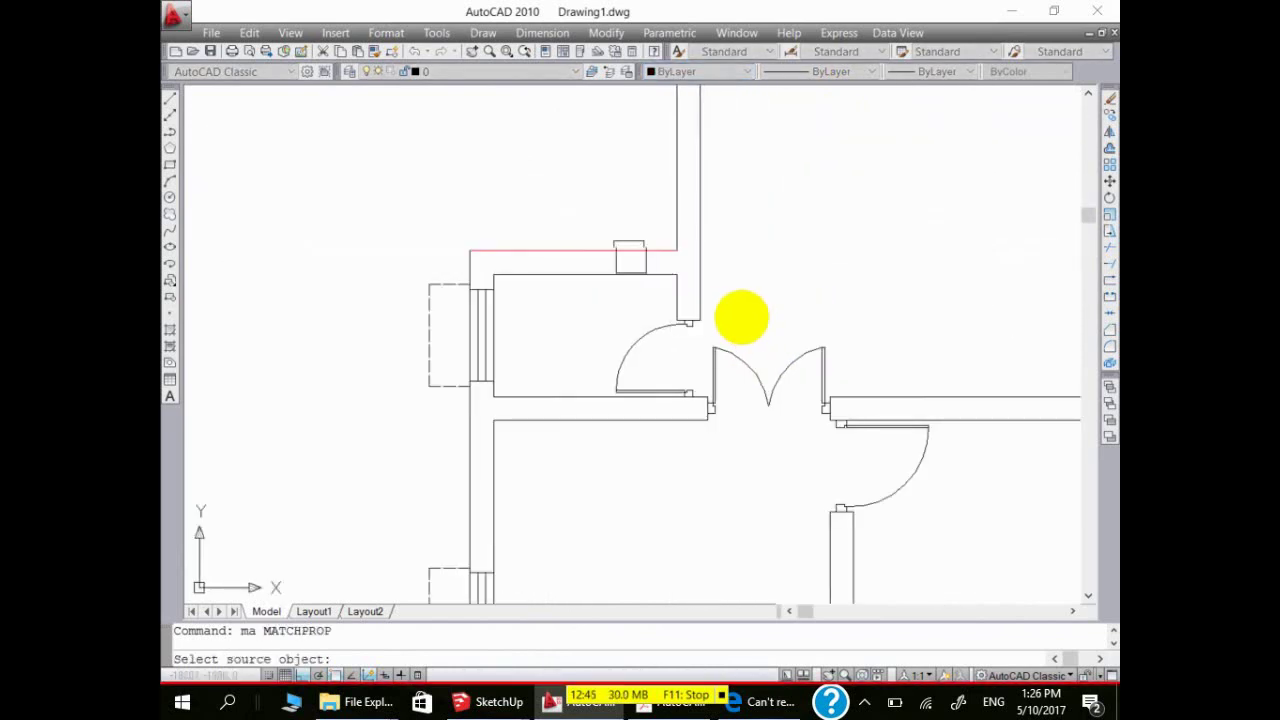
left_click(615, 262)
scroll(612, 268, "up", 2)
left_click(603, 238)
left_click(366, 200)
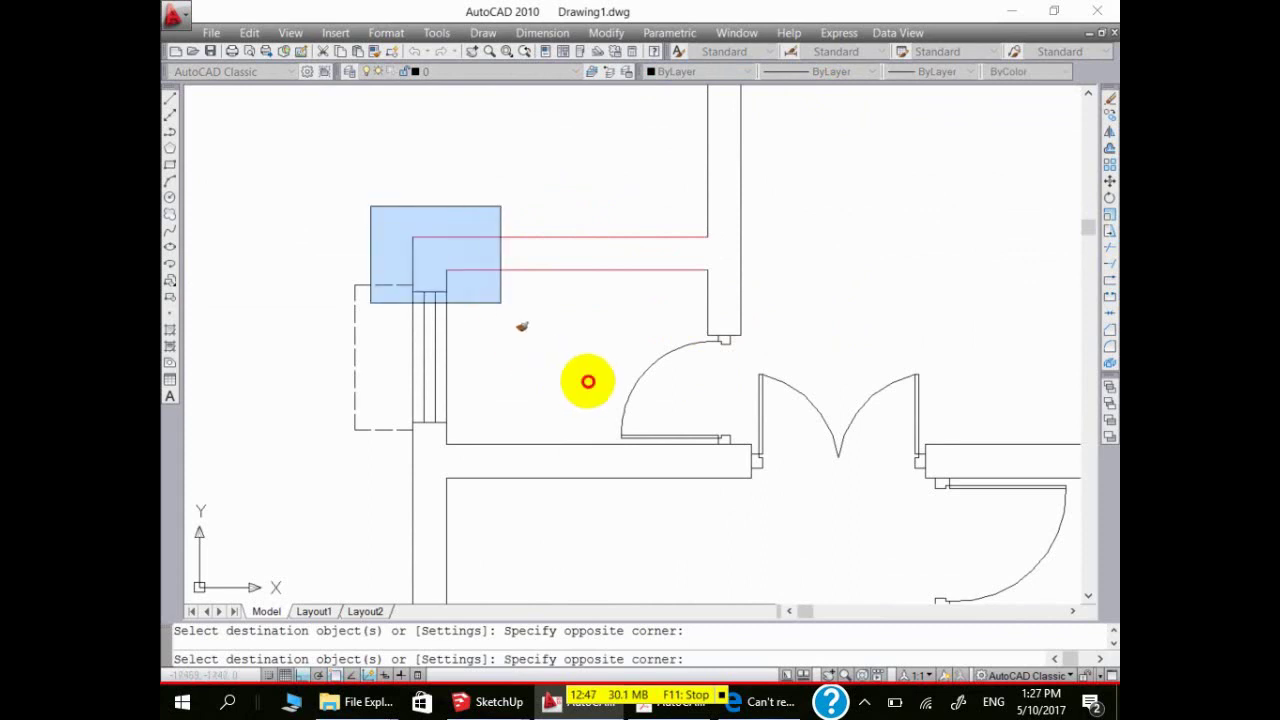
left_click(505, 302)
scroll(700, 343, "down", 2)
scroll(767, 303, "up", 2)
left_click(767, 303)
left_click(523, 334)
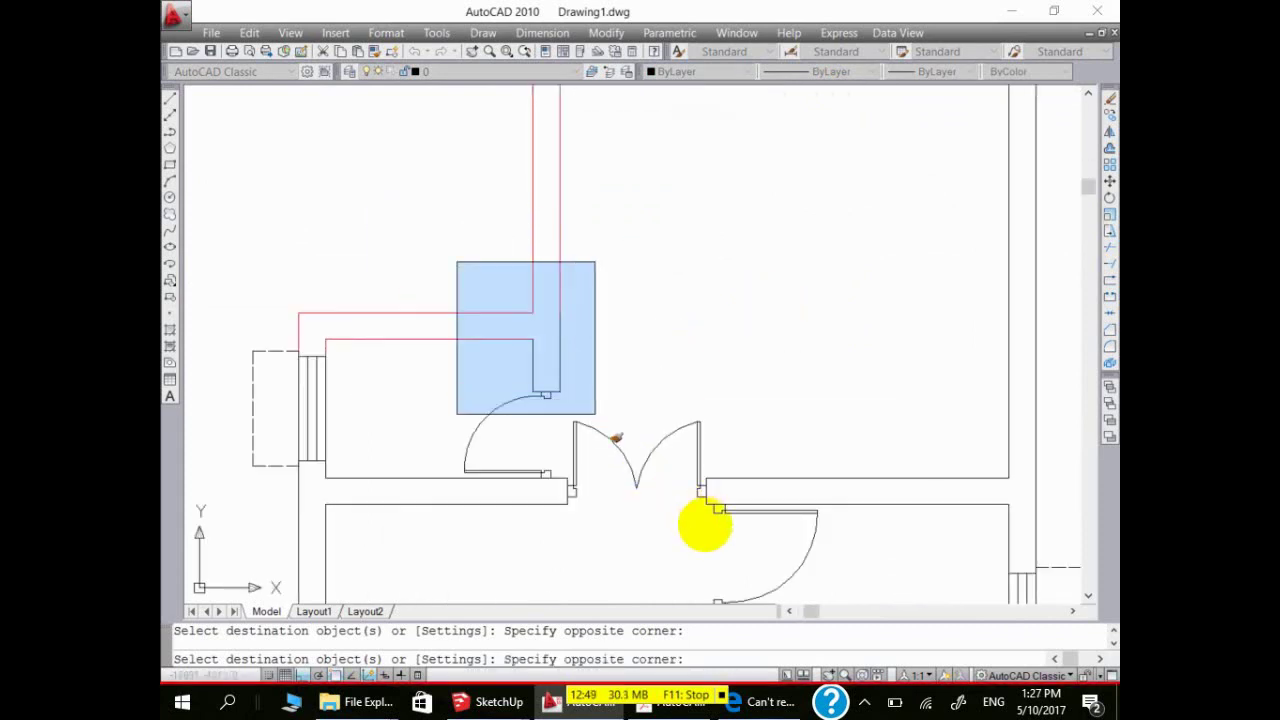
Copy the red colour onto the upper room's outer walls and the top wall lines.
left_click(706, 520)
scroll(714, 423, "down", 2)
scroll(618, 225, "up", 2)
left_click(594, 257)
left_click(551, 177)
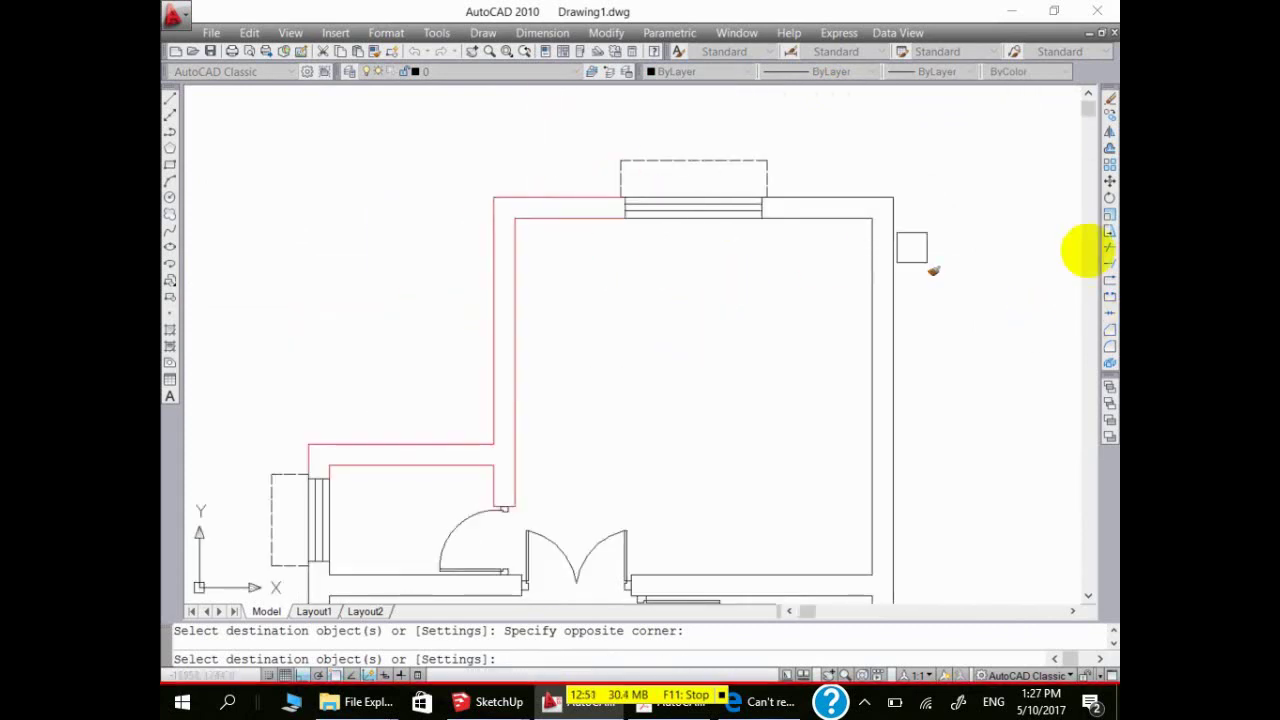
left_click(894, 143)
scroll(860, 230, "up", 3)
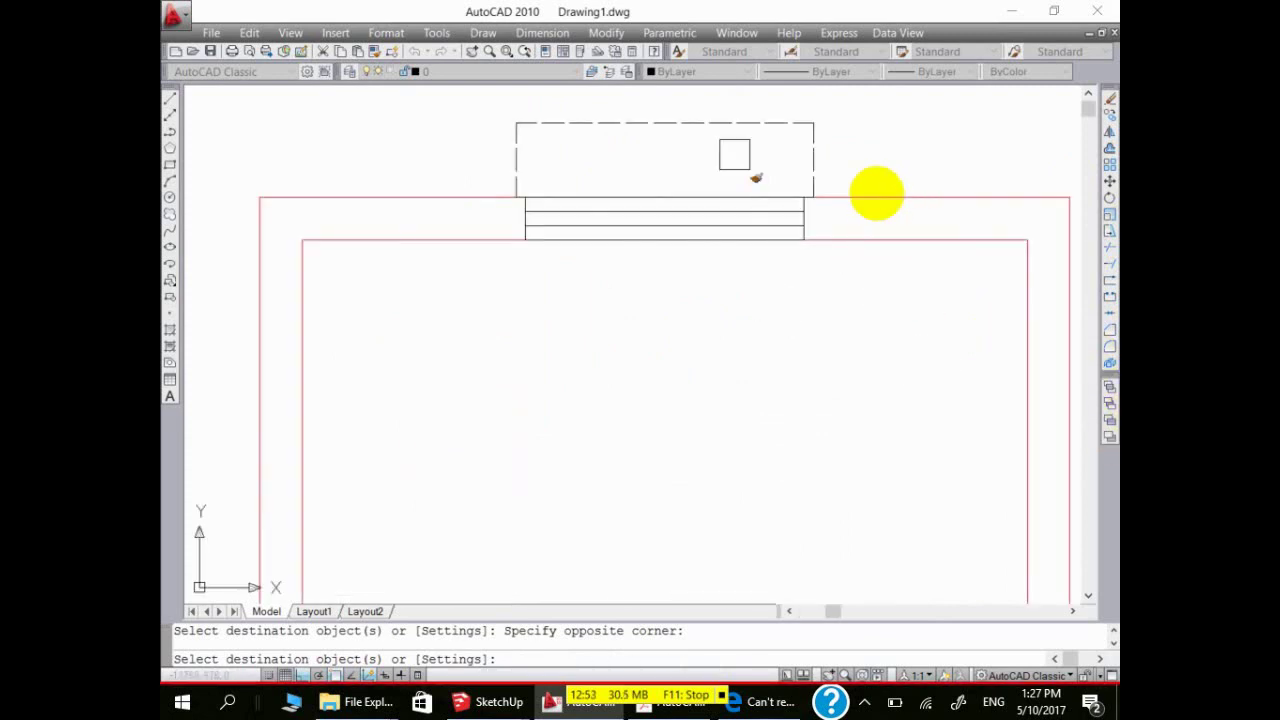
scroll(508, 200, "up", 2)
scroll(737, 300, "down", 3)
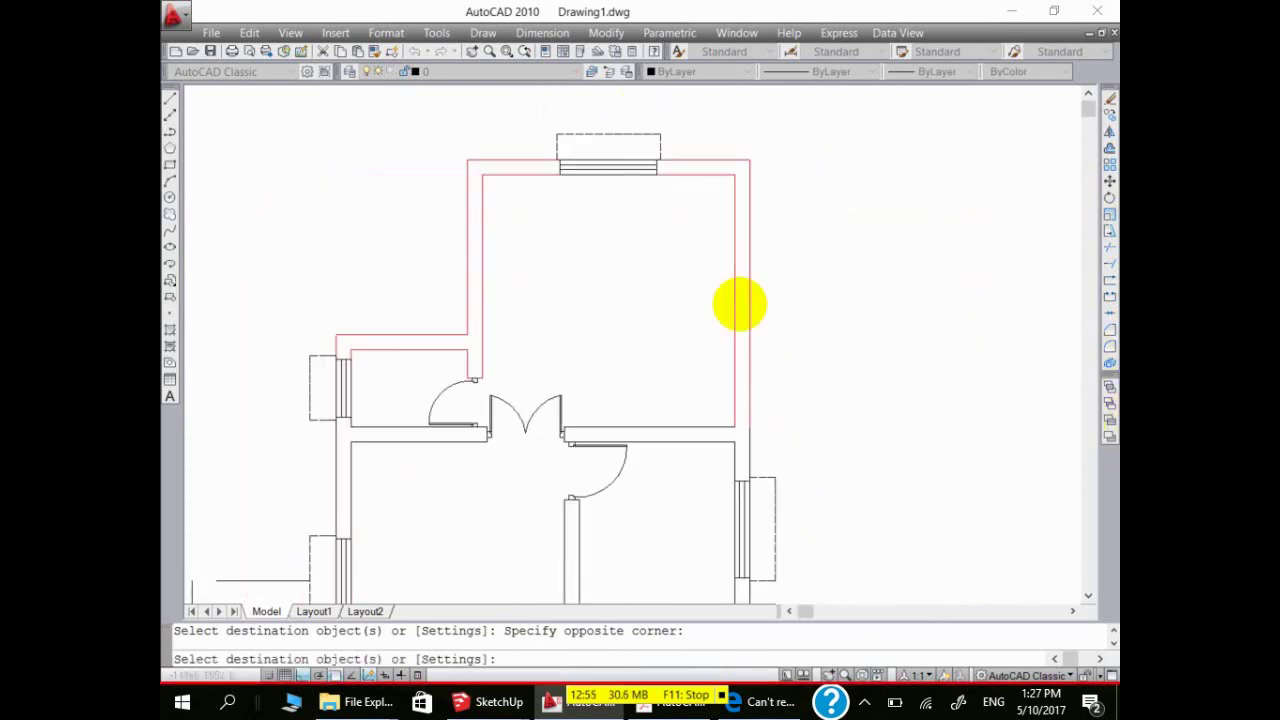
scroll(766, 326, "up", 1)
scroll(766, 326, "up", 2)
Turn the walls beside the doors and the right and lower-right outer walls red, then end matching.
left_click(776, 517)
left_click(760, 262)
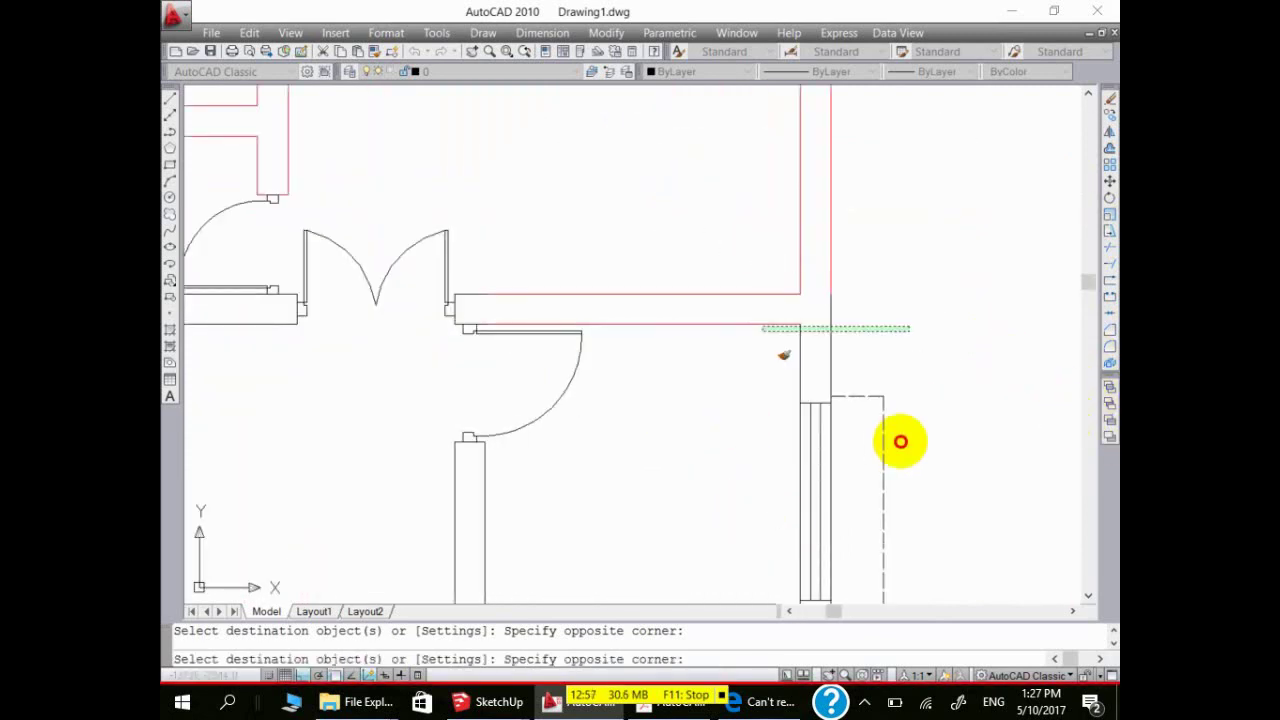
left_click(677, 157)
left_click(880, 435)
scroll(880, 400, "down", 3)
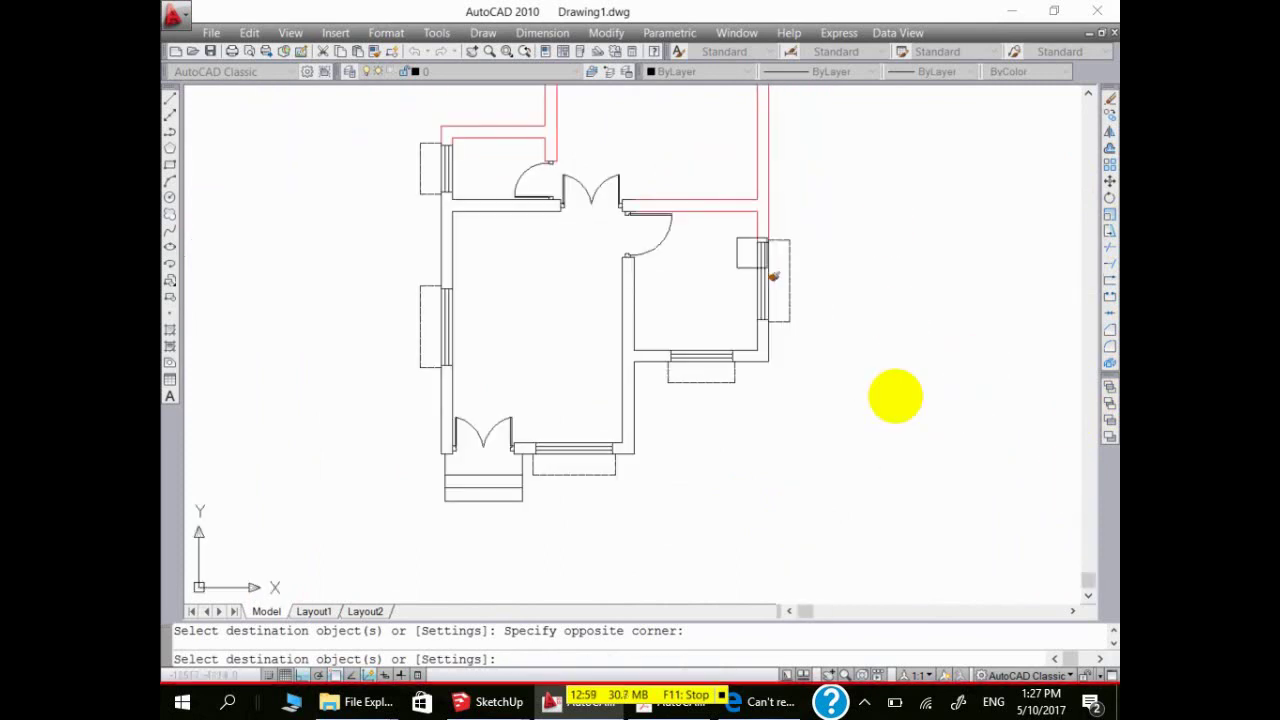
scroll(760, 300, "up", 4)
left_click(712, 206)
left_click(890, 380)
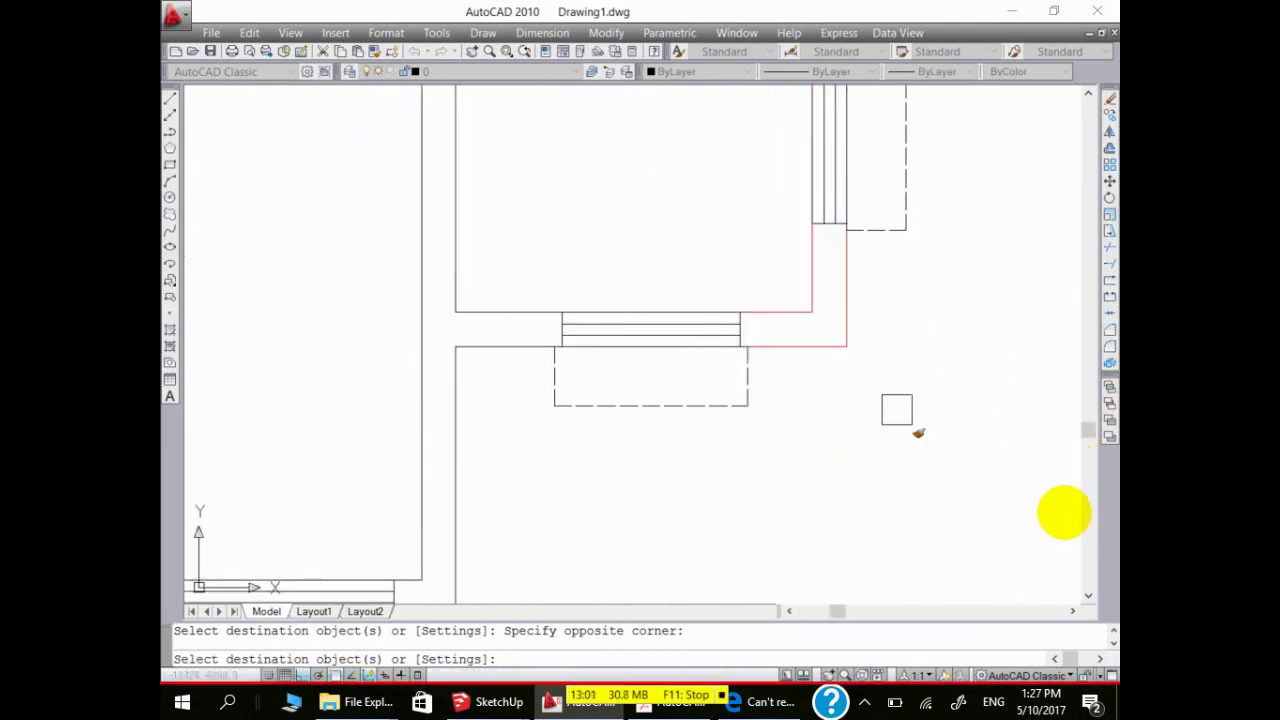
key("Escape")
scroll(934, 437, "down", 3)
scroll(889, 511, "down", 2)
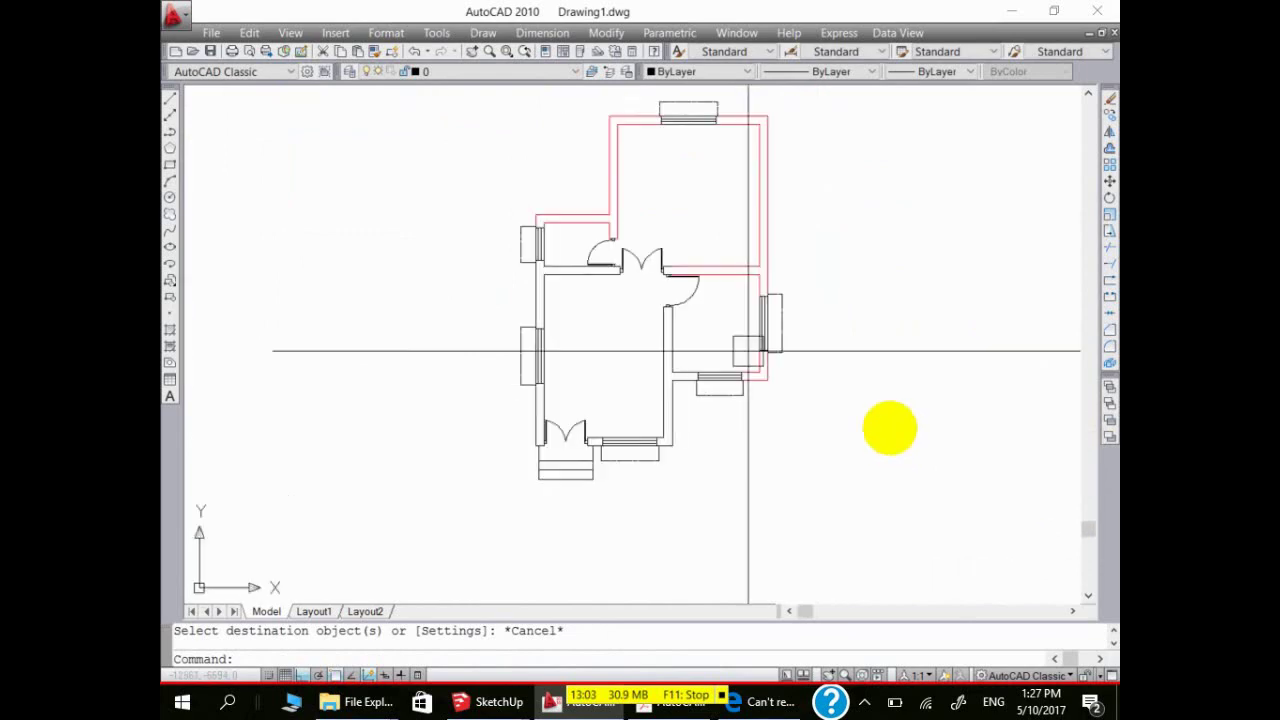